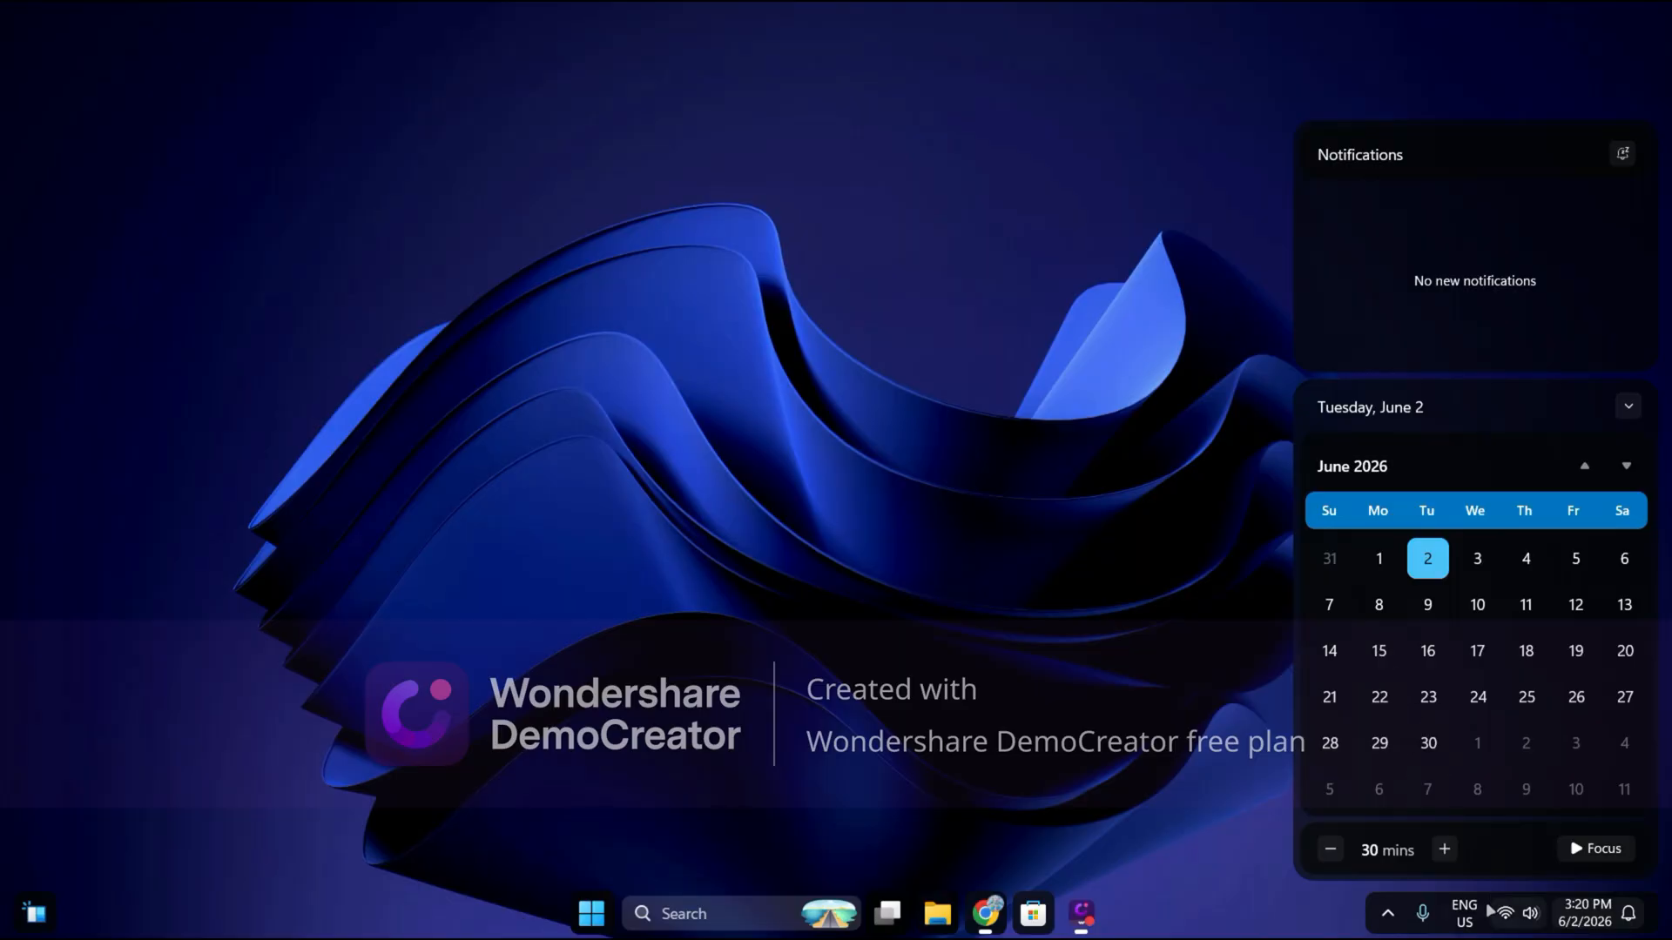
# - Dismiss the notification and calendar flyout, then view the customized Start menu and close it
pyautogui.click(258, 891)
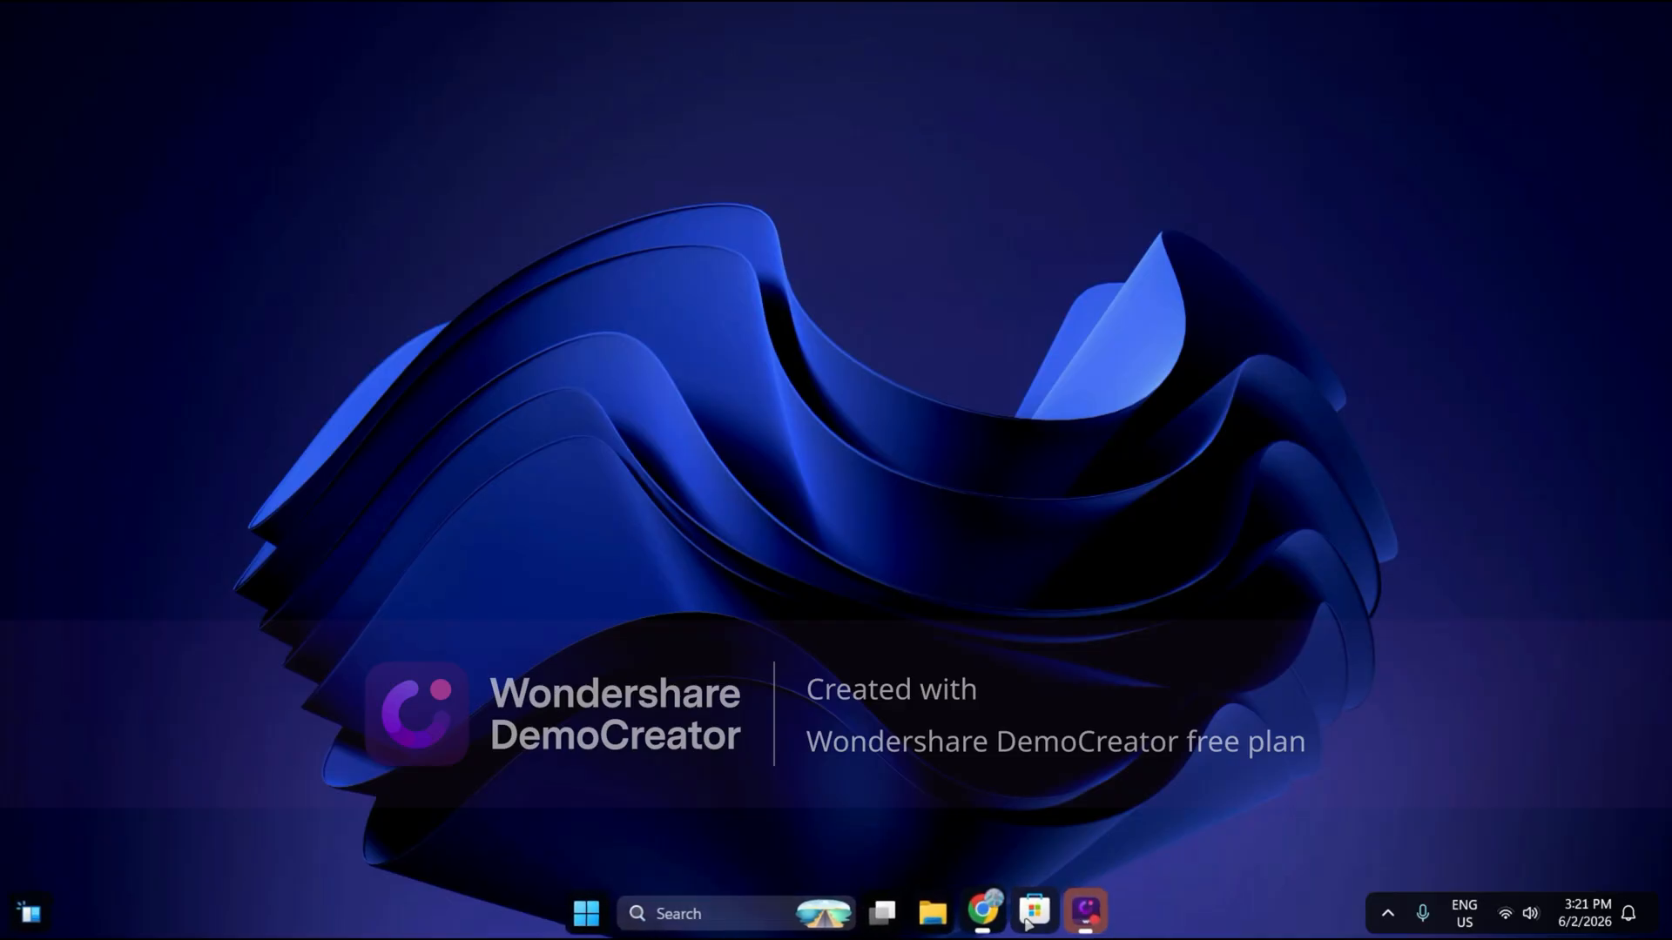
pyautogui.click(599, 914)
pyautogui.click(600, 914)
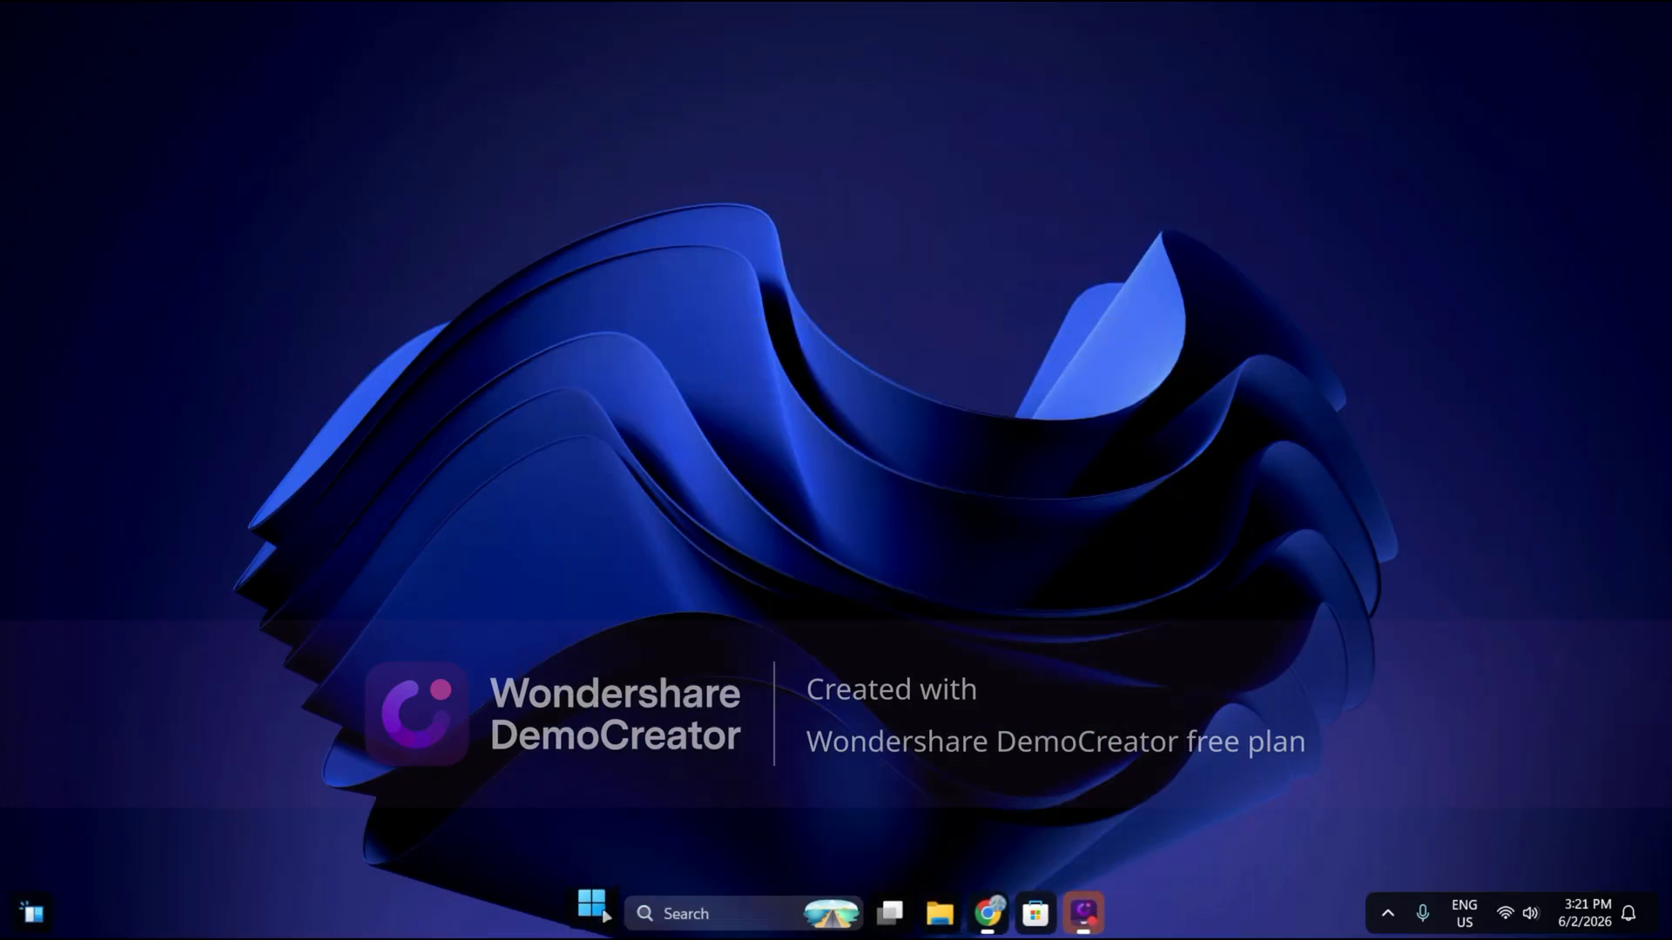
pyautogui.click(600, 914)
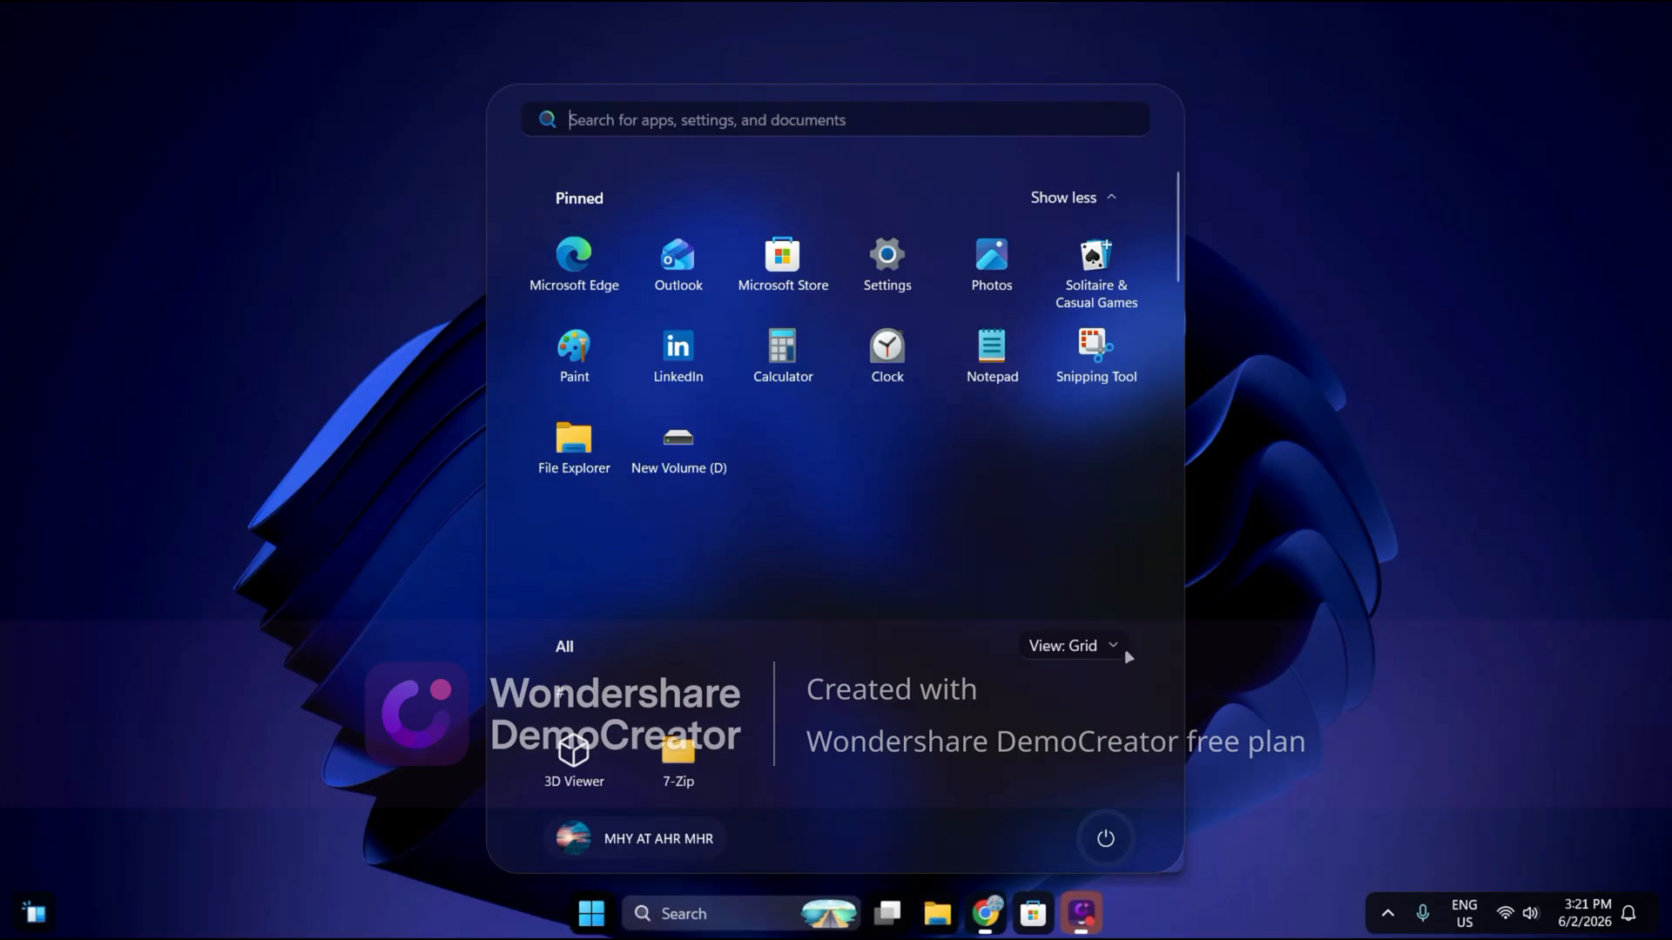
pyautogui.click(1303, 216)
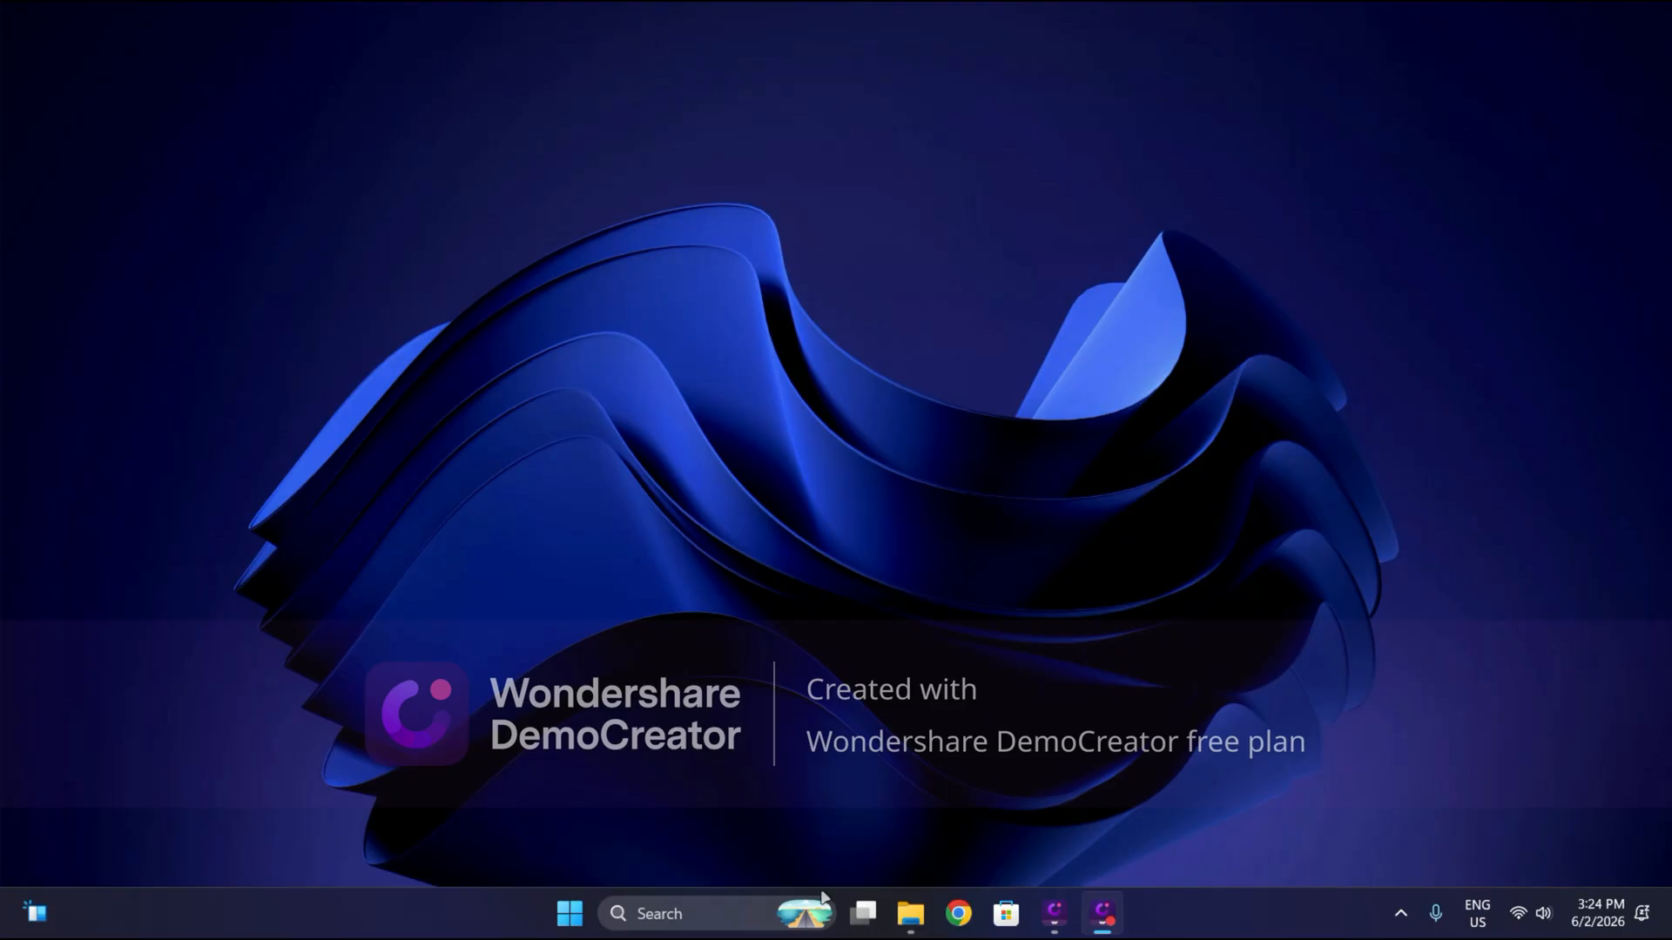
# - Launch Google Chrome with a user profile and search Google for "windhawk download"
pyautogui.click(957, 914)
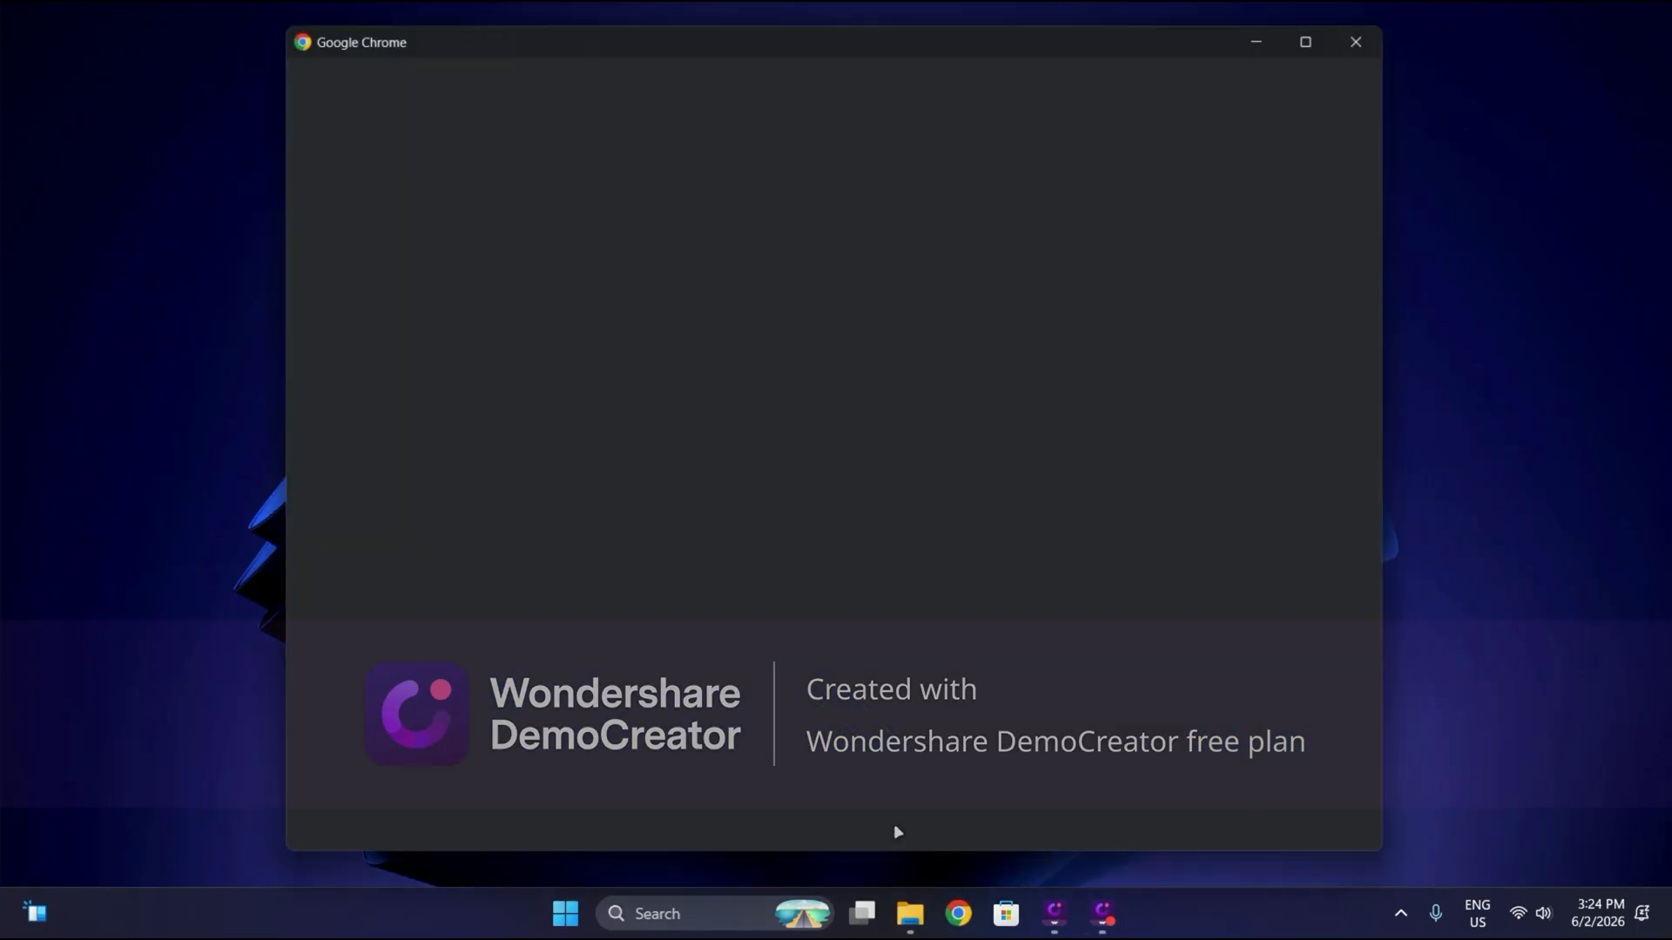
pyautogui.click(1179, 389)
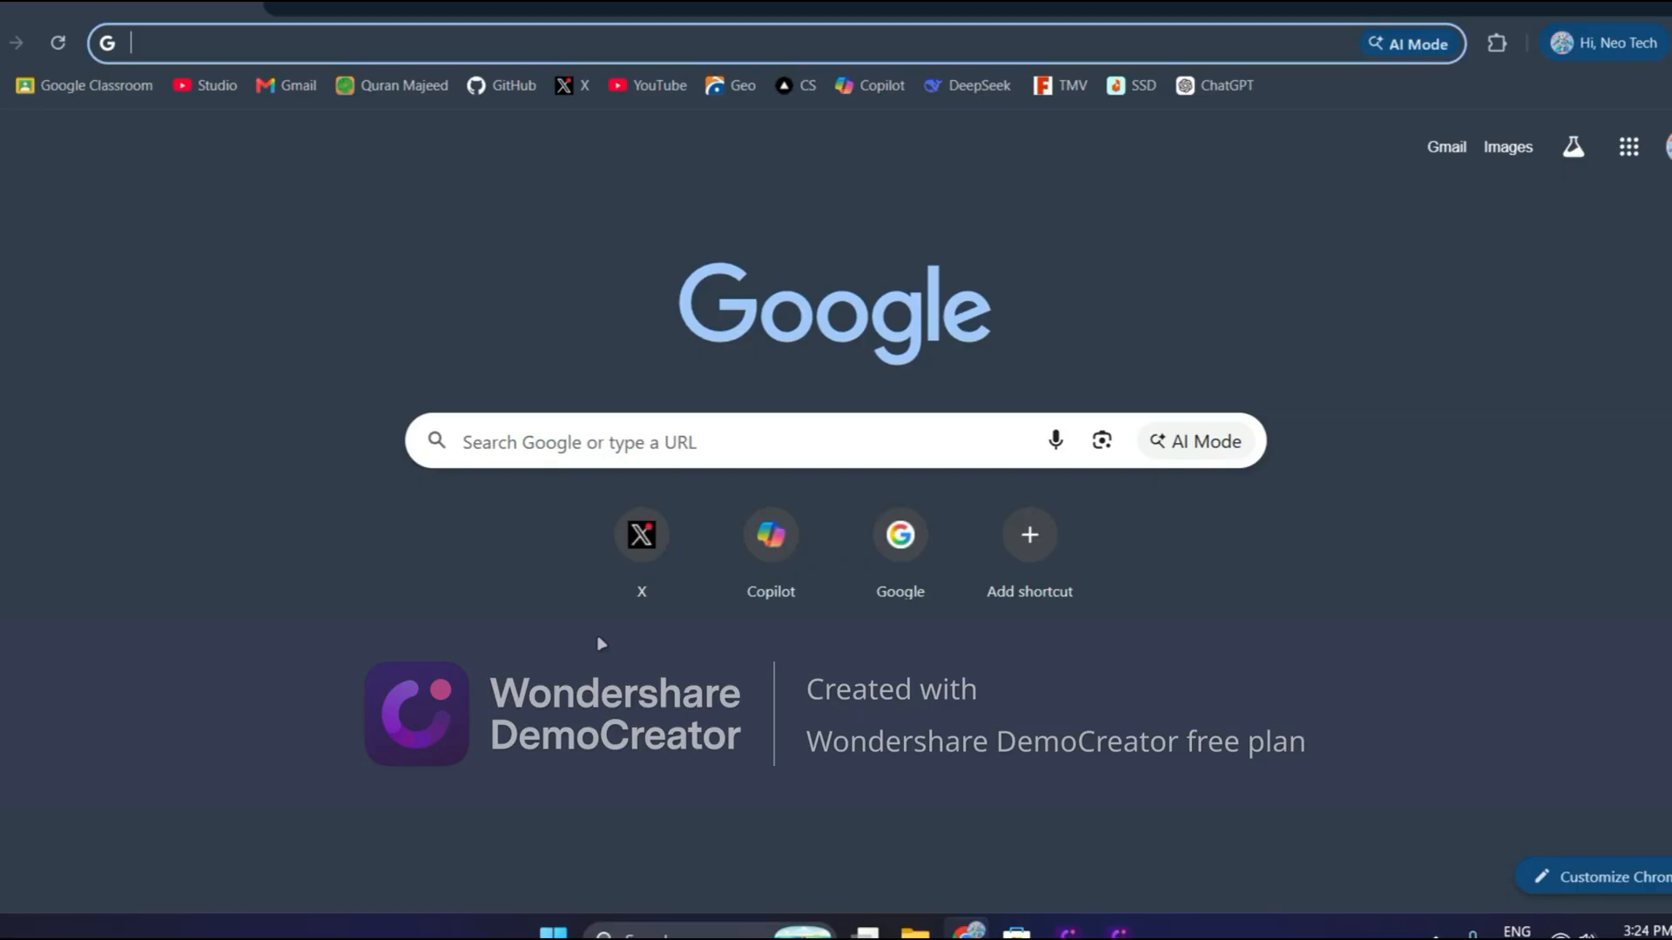
pyautogui.click(552, 444)
pyautogui.write('Windhawk ')
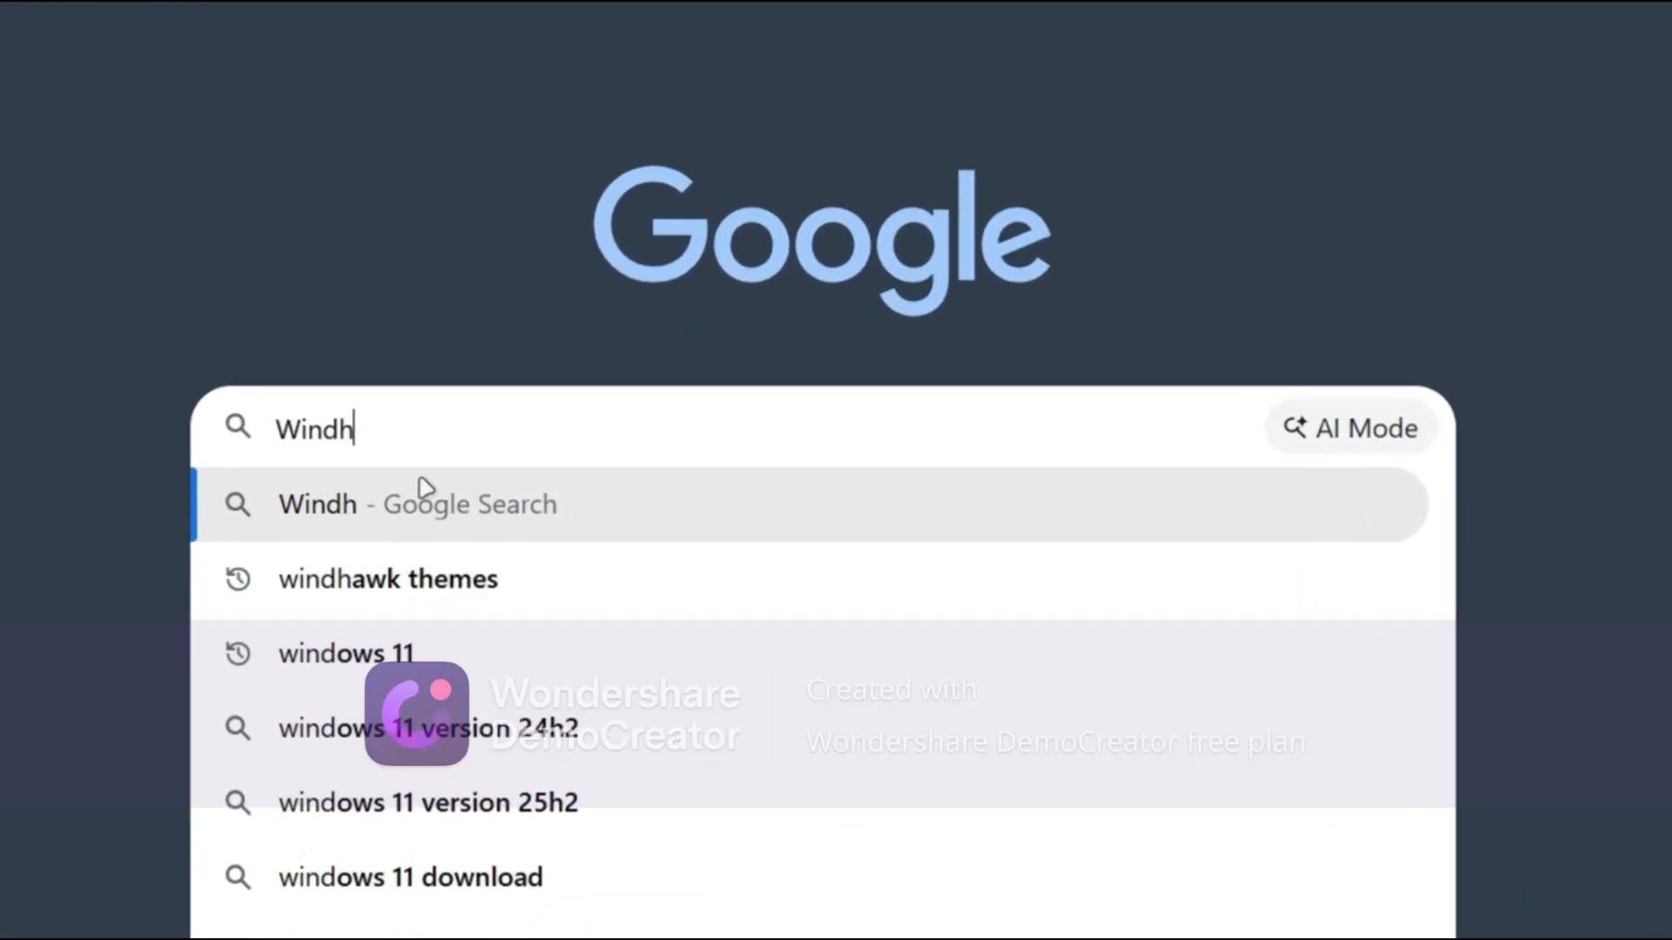
pyautogui.write('Downl')
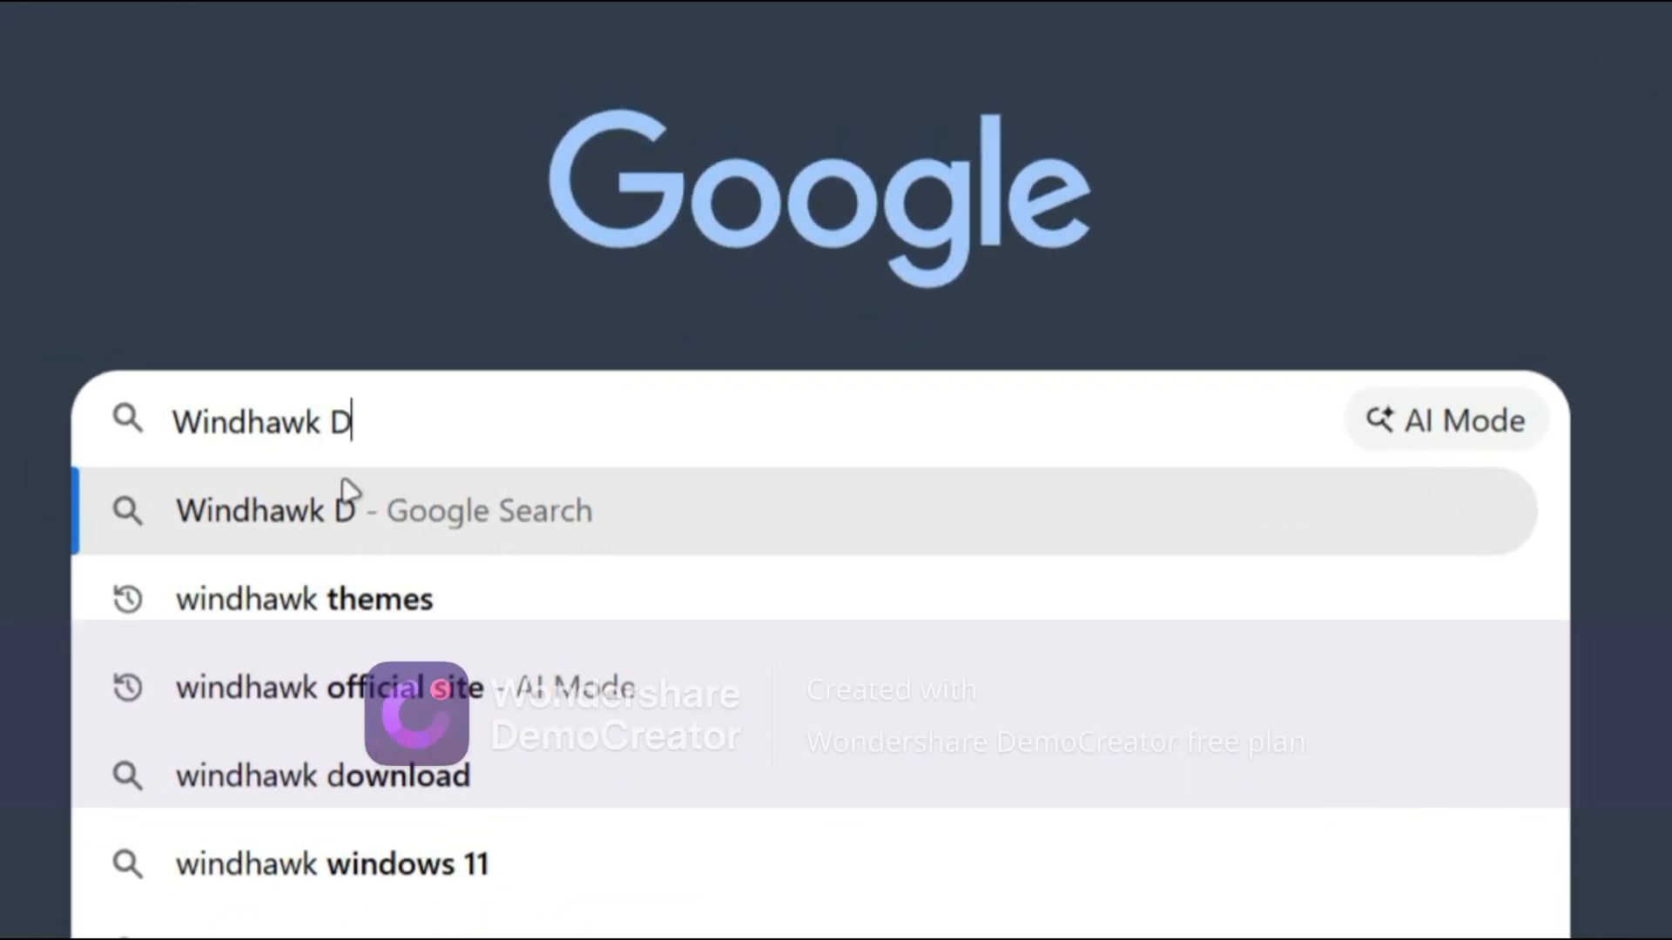
pyautogui.write('oad')
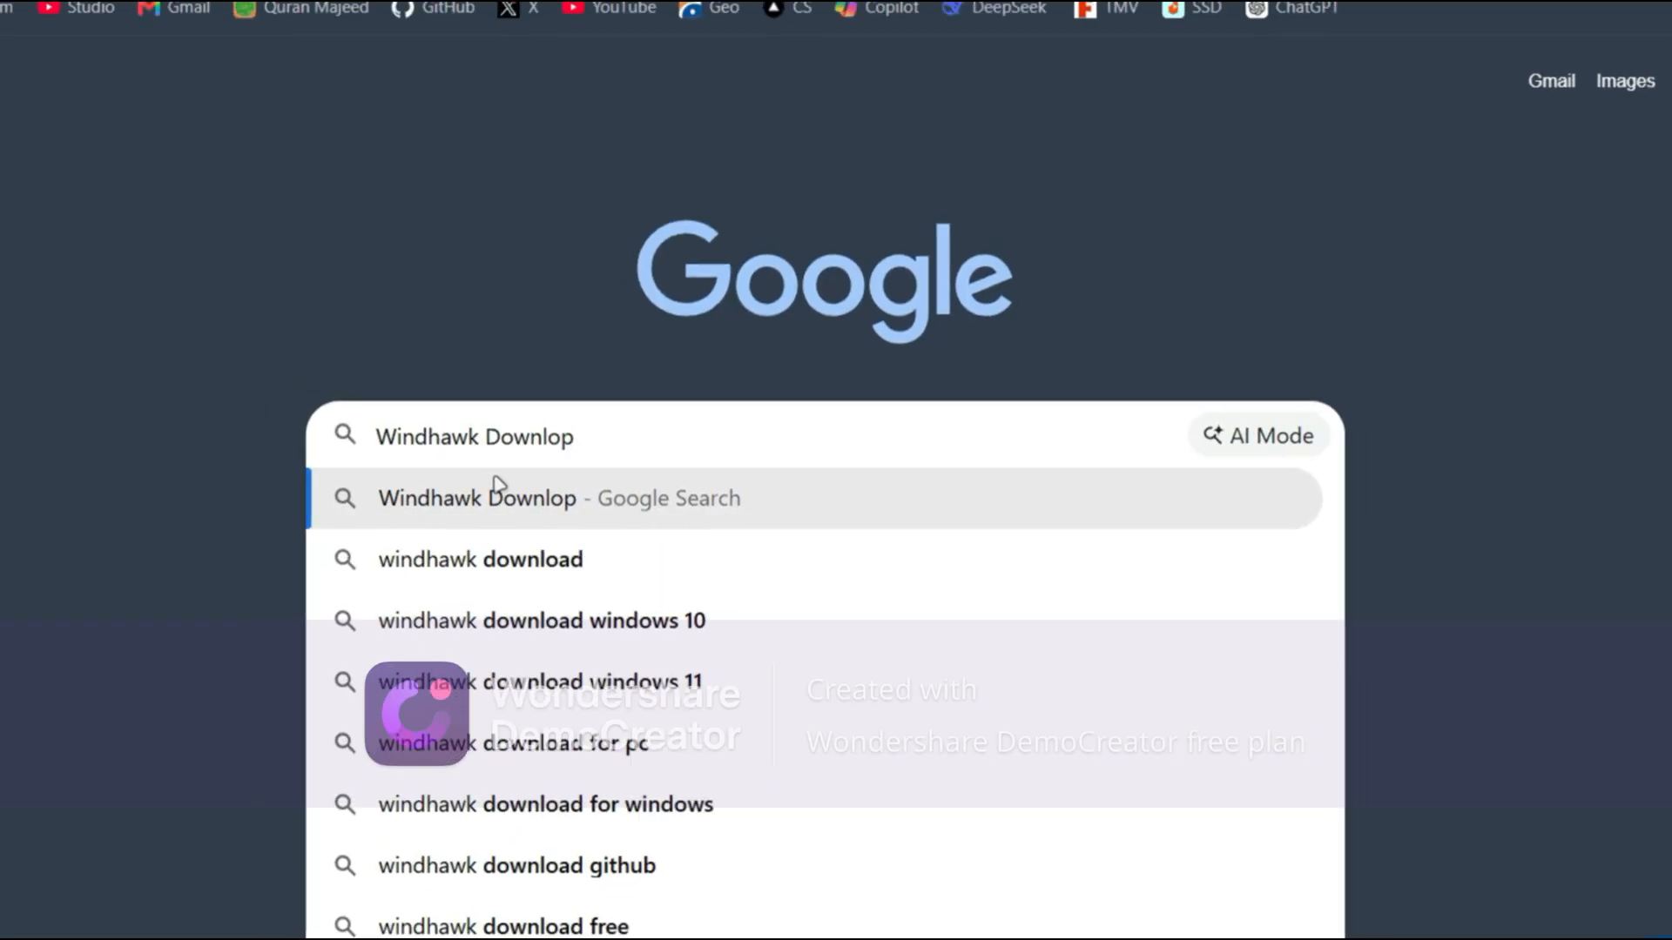
pyautogui.click(470, 496)
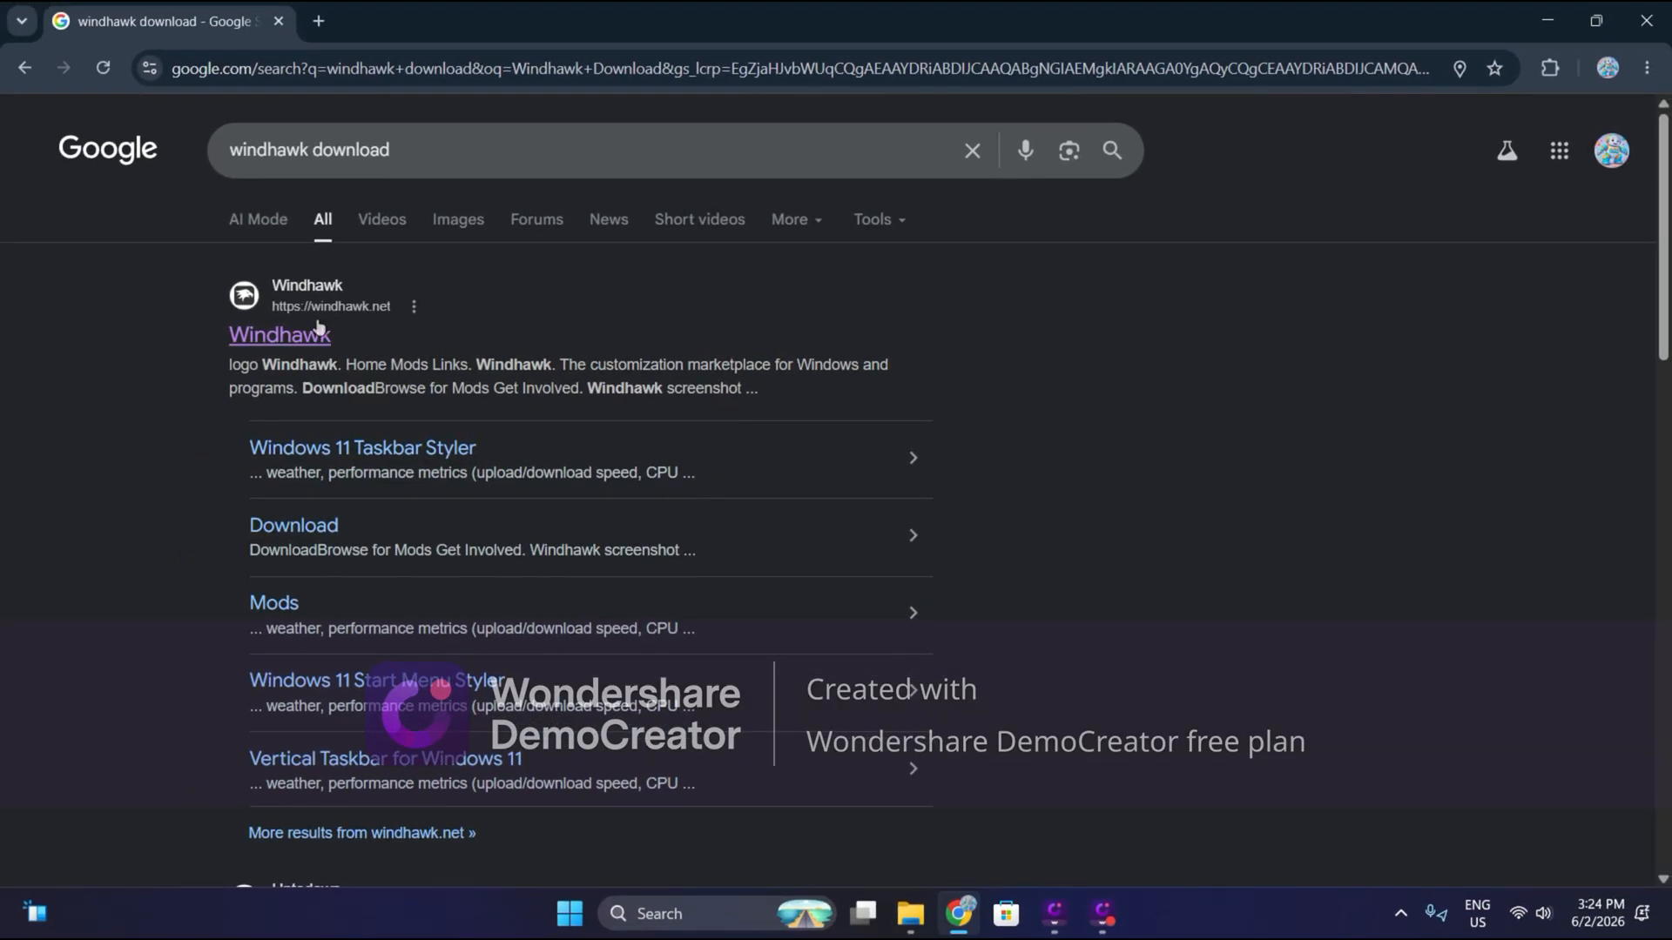
# - Open the official Windhawk website, windhawk.net, from the search results
pyautogui.click(214, 329)
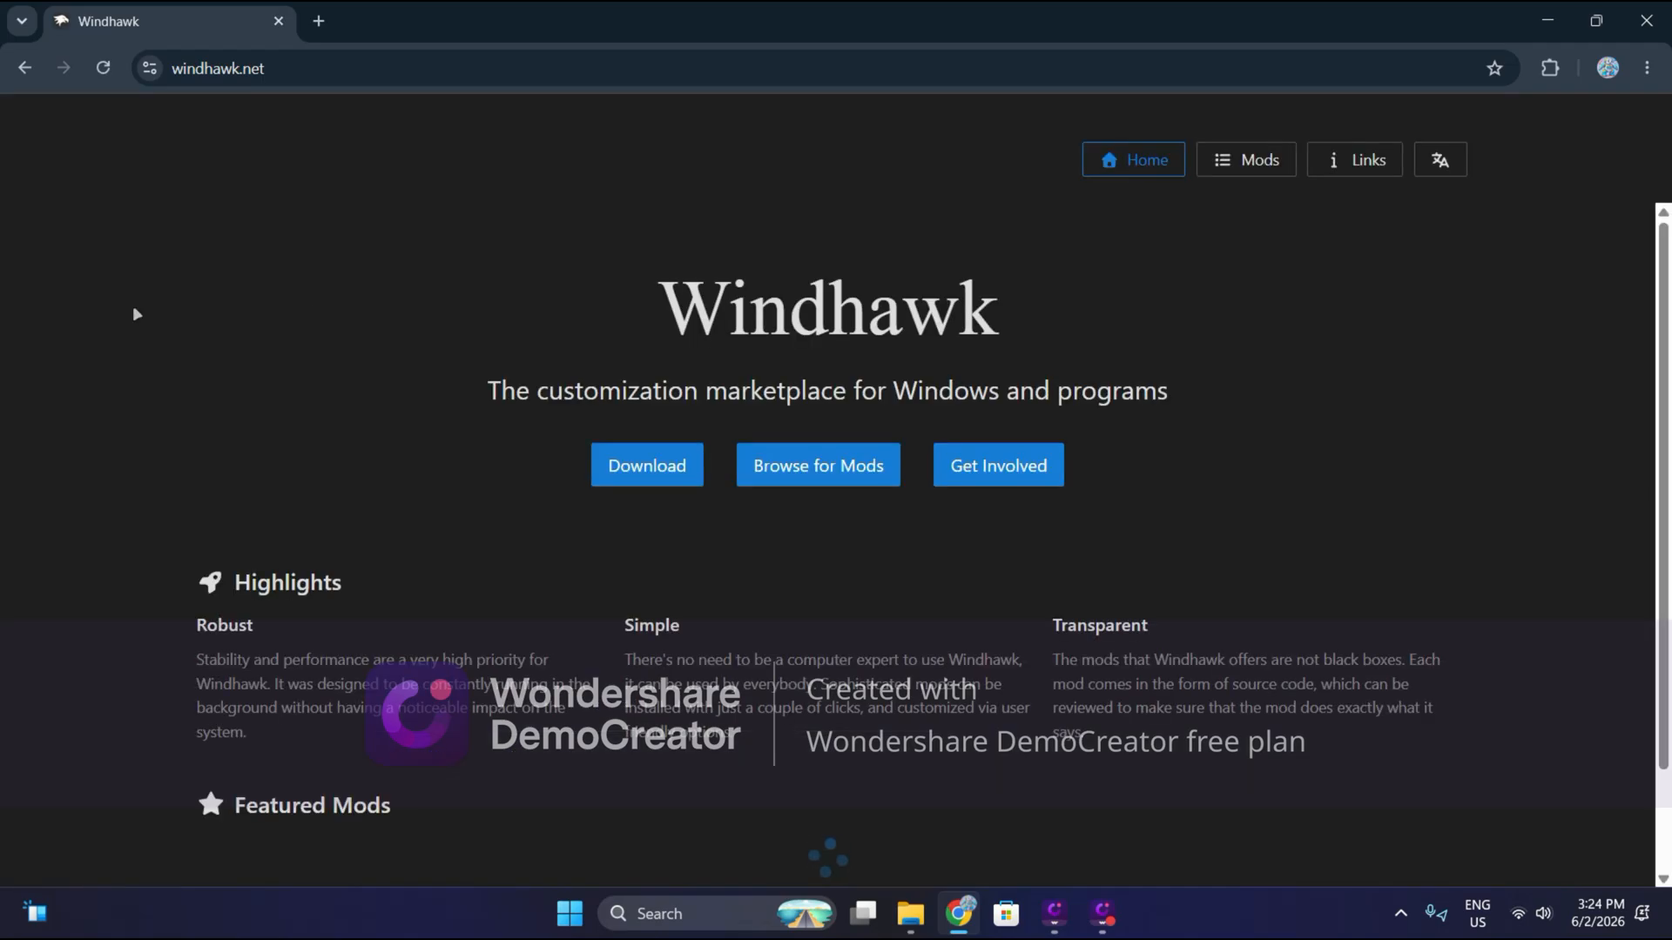
pyautogui.click(384, 66)
pyautogui.click(336, 368)
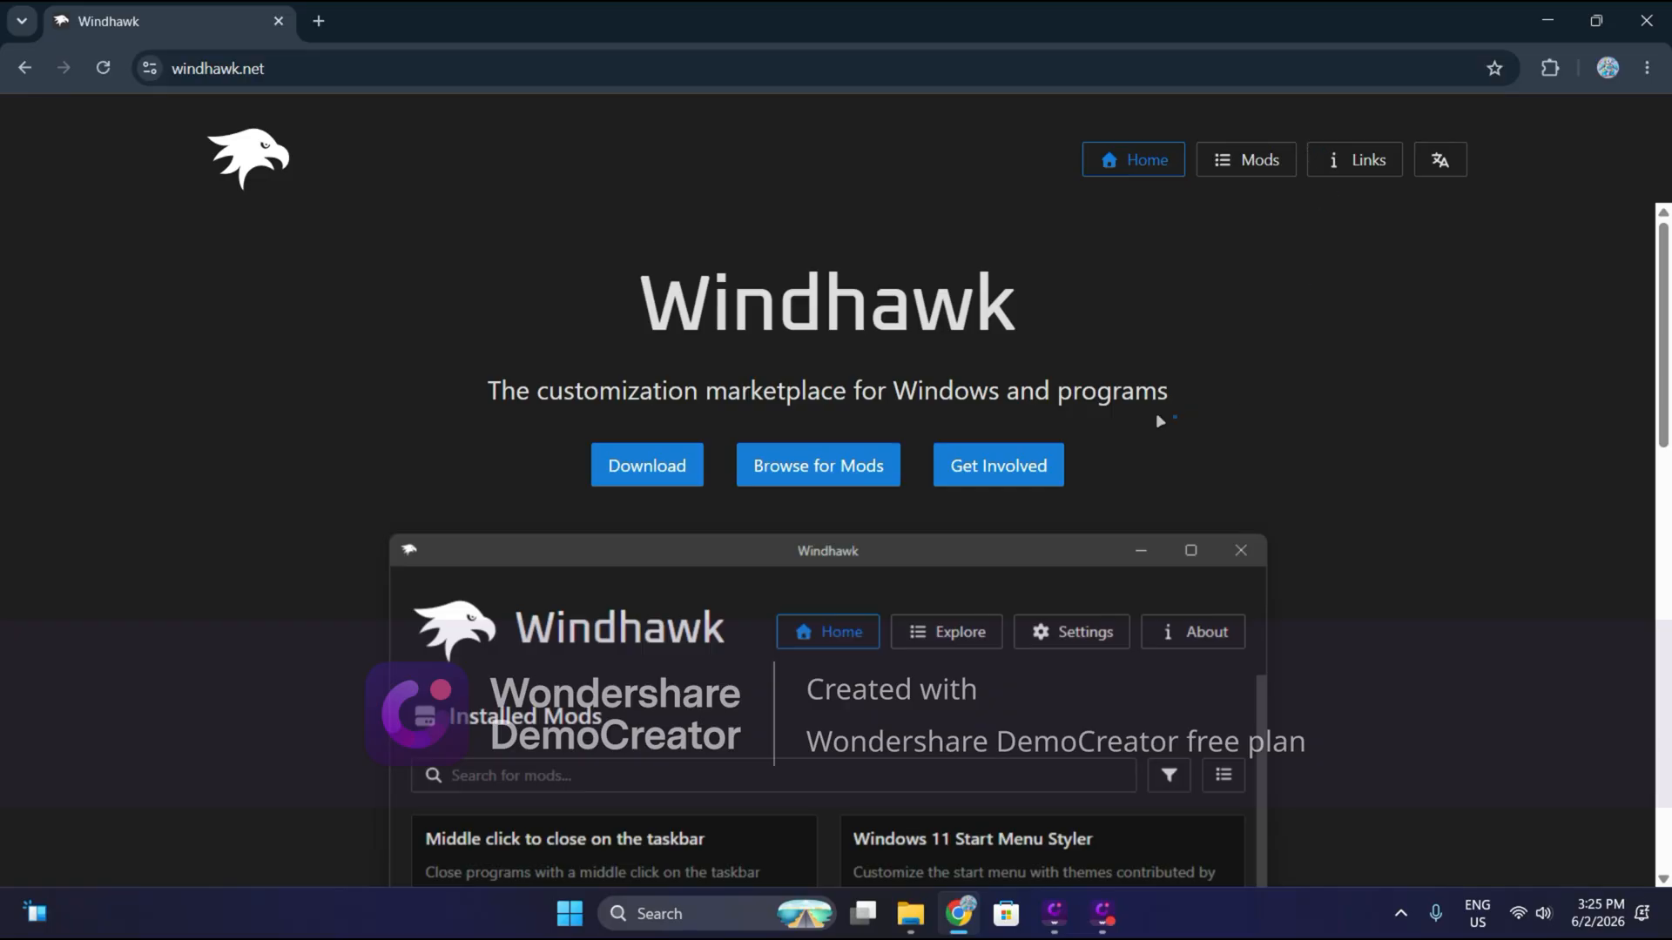
# - Download the Windhawk installer from the website's home page and check its progress in the download history
pyautogui.scroll(-7, 1105, 406)
pyautogui.scroll(3, 740, 374)
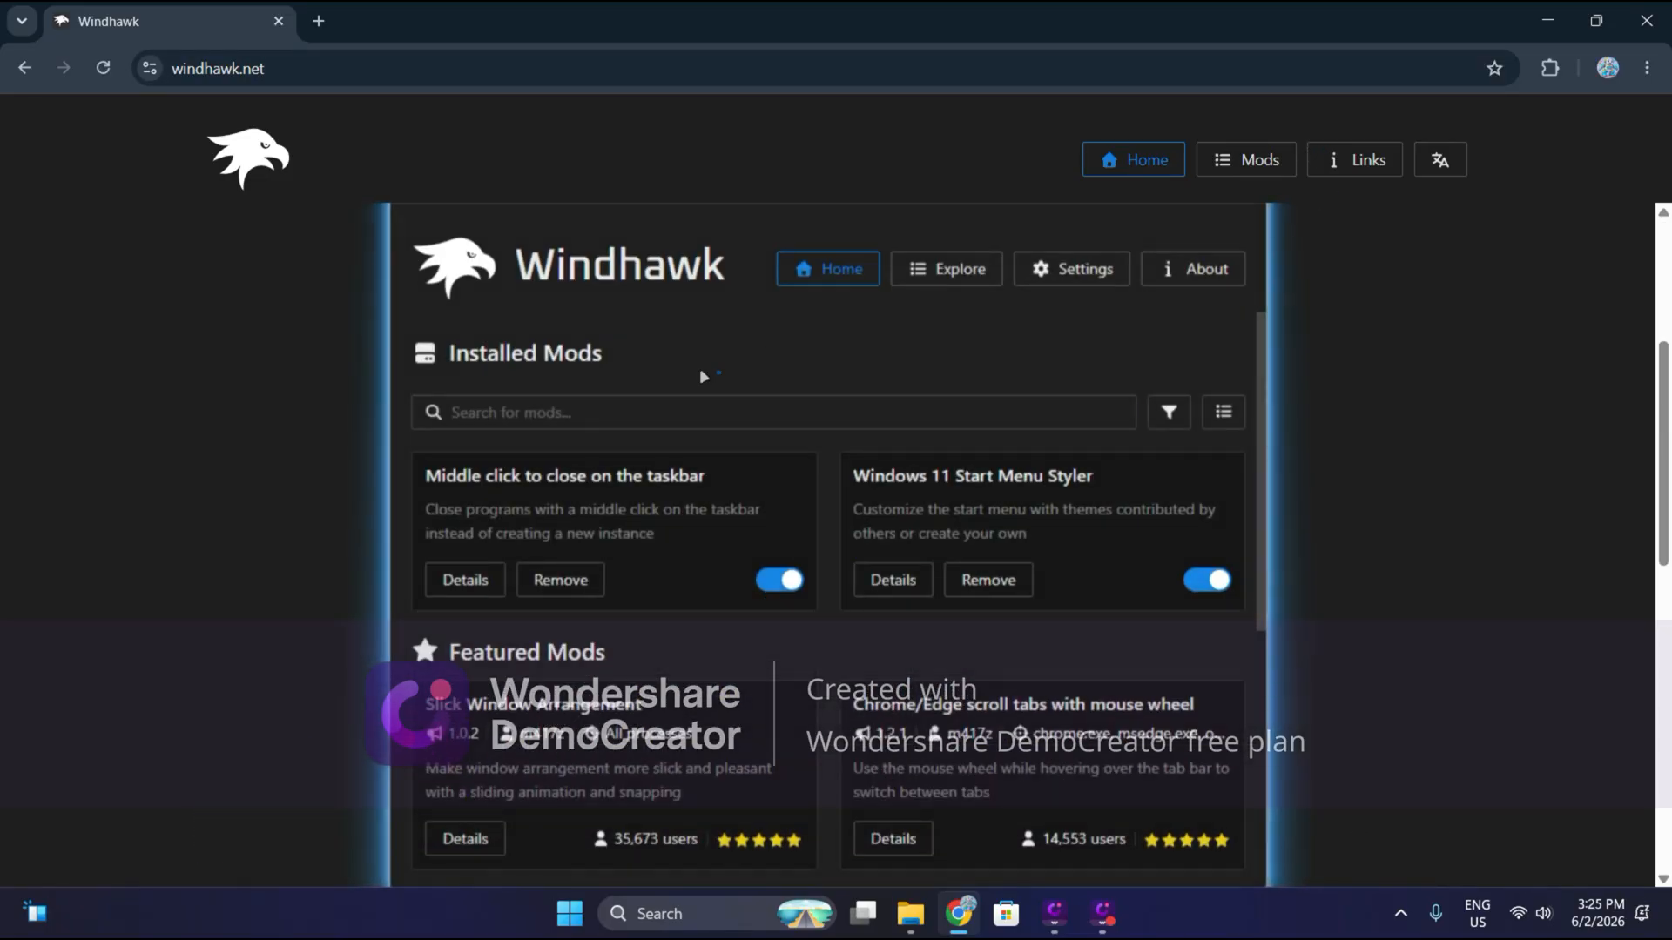
pyautogui.scroll(3, 703, 376)
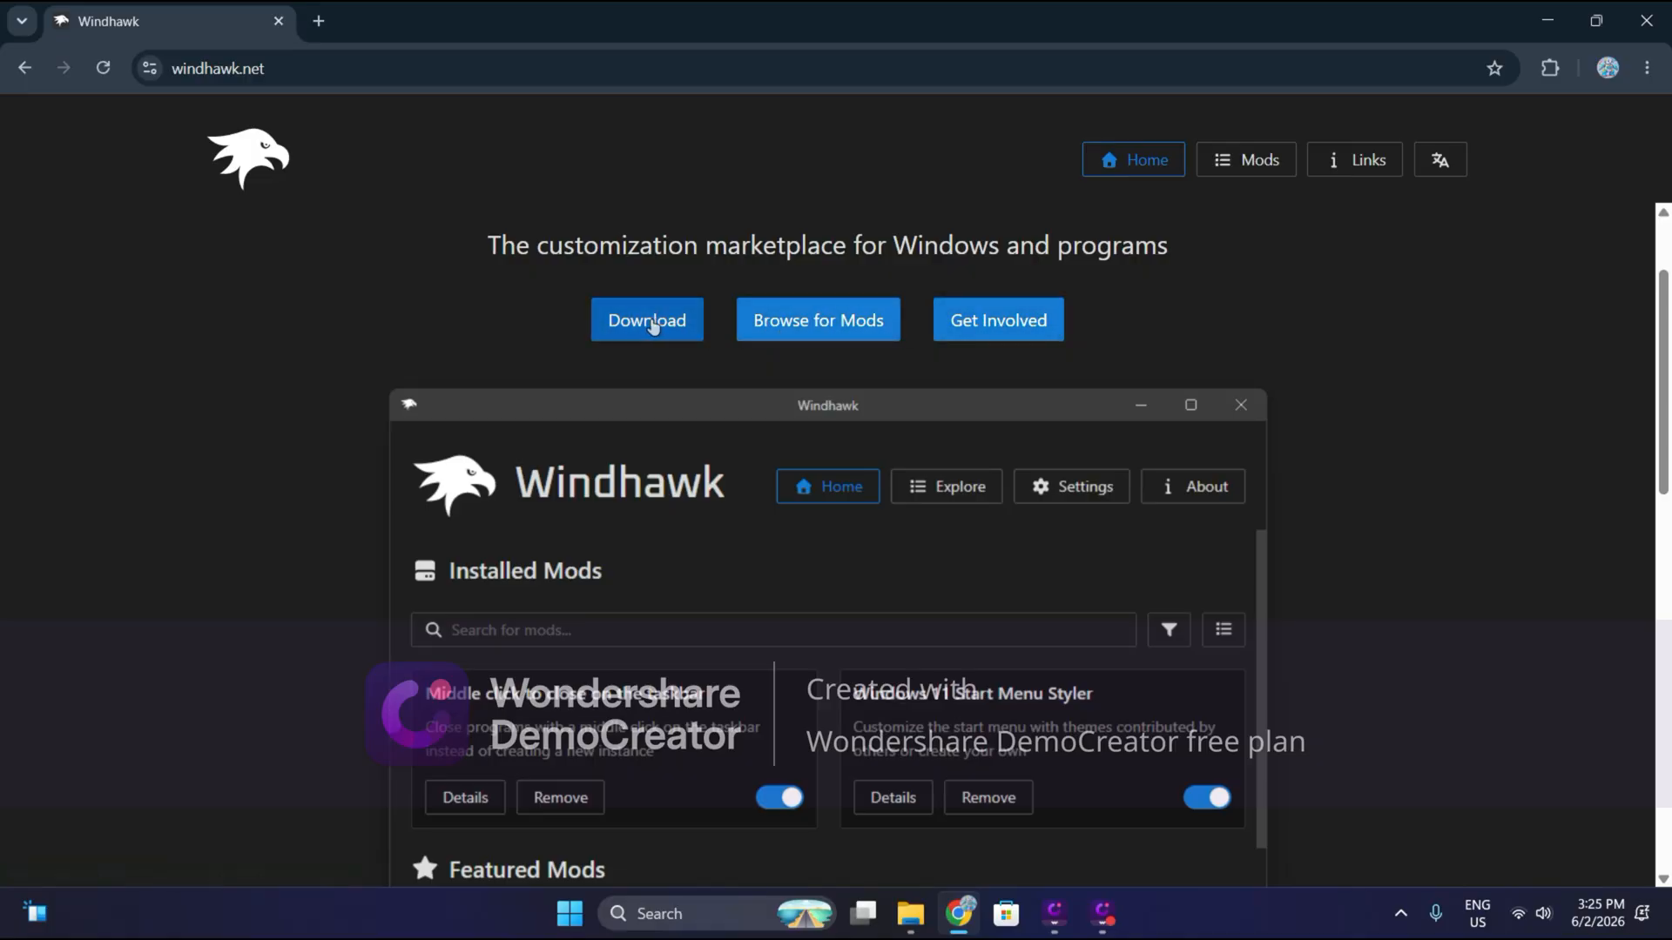
pyautogui.click(669, 331)
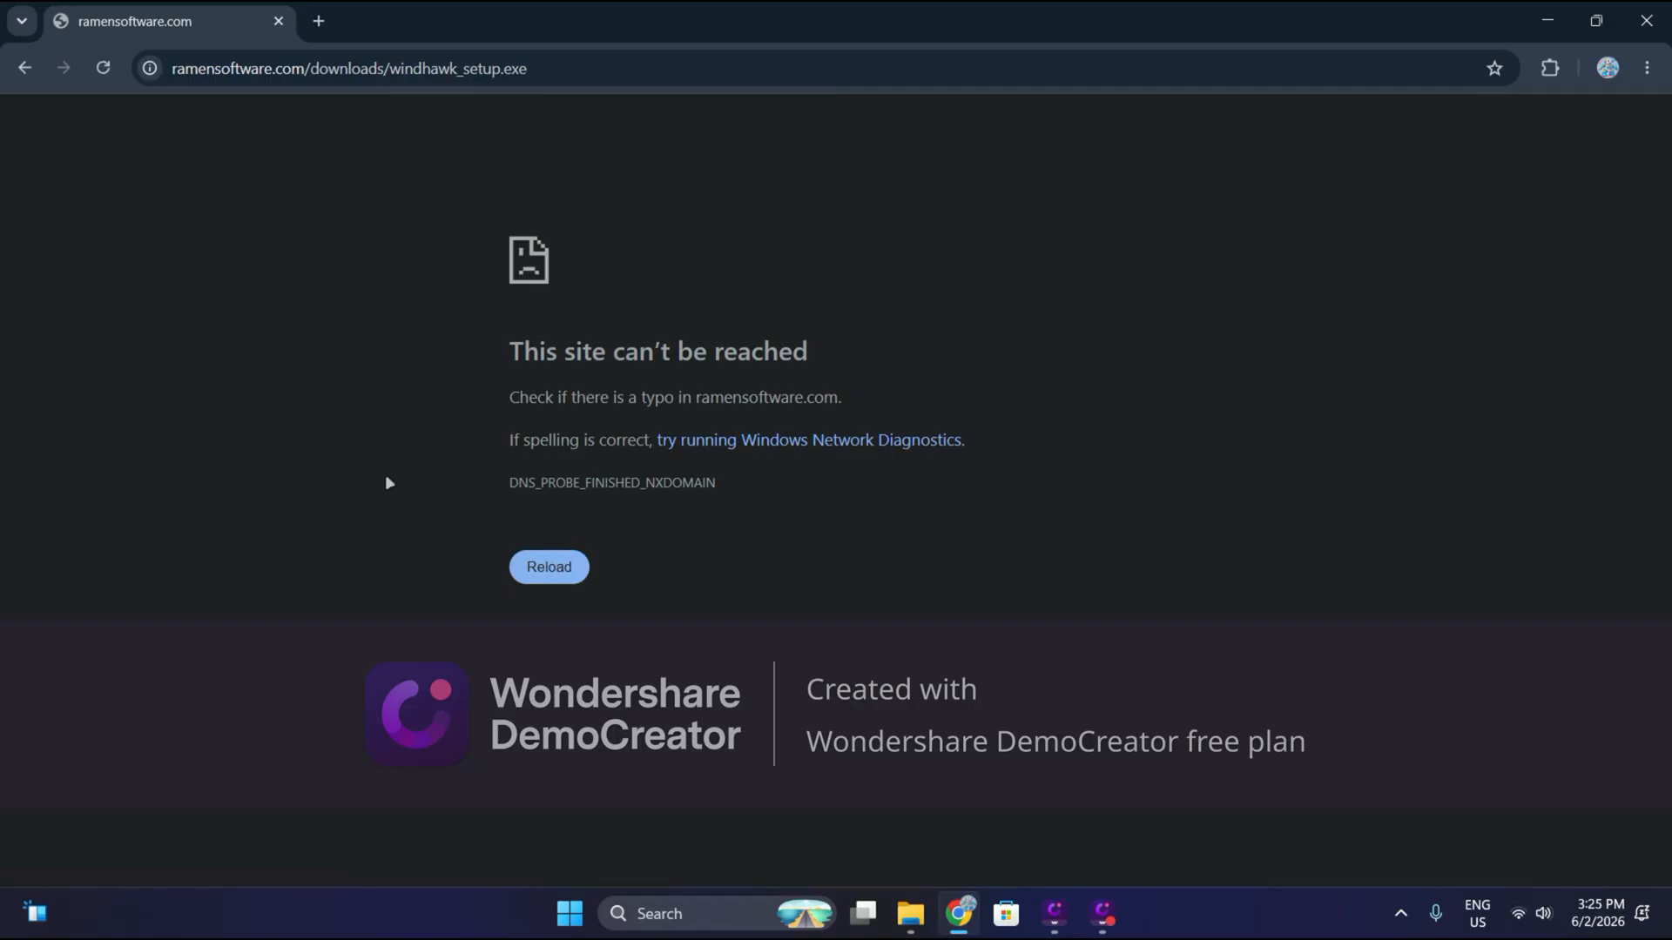
pyautogui.click(26, 79)
pyautogui.click(645, 320)
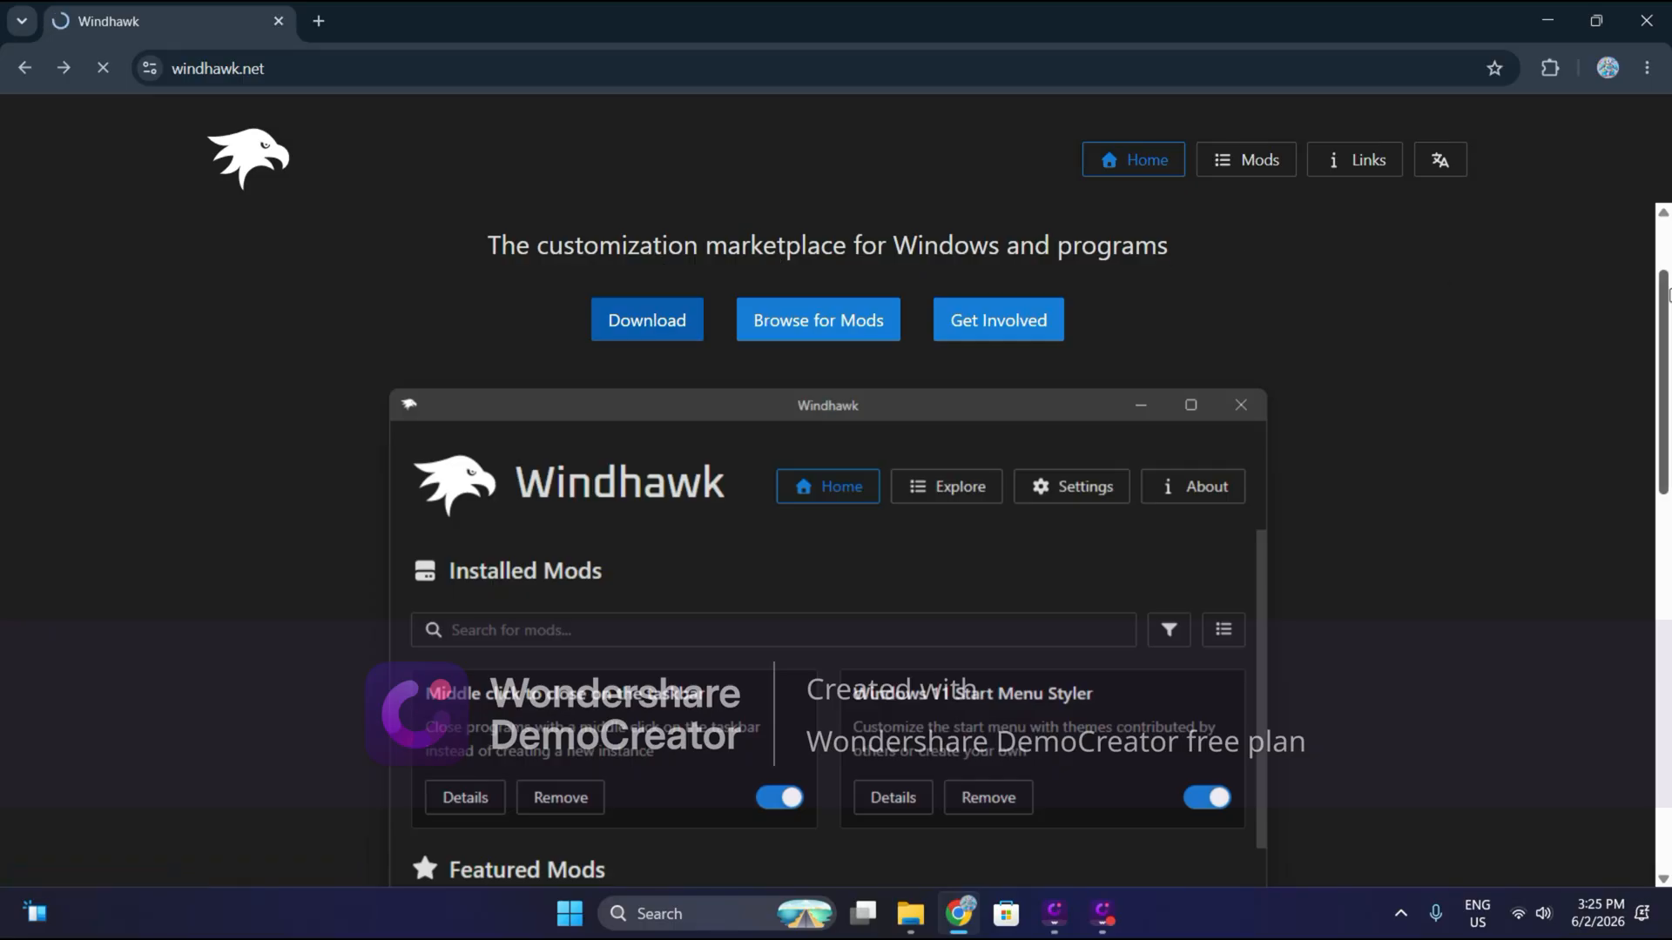
pyautogui.click(1568, 69)
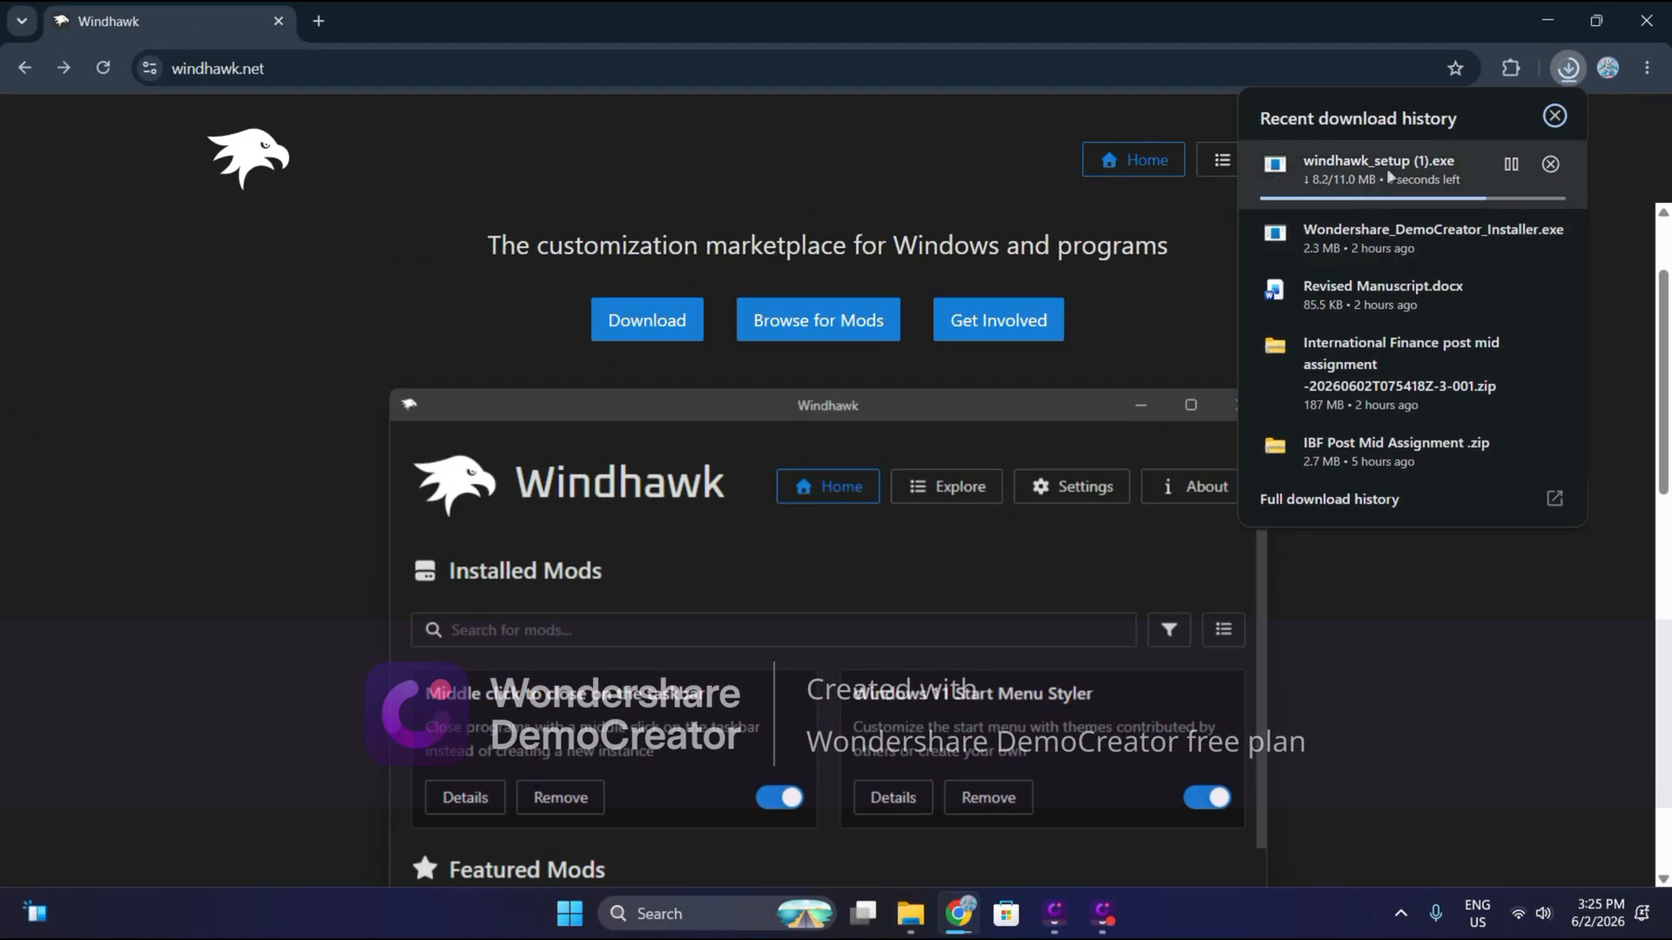
pyautogui.click(794, 193)
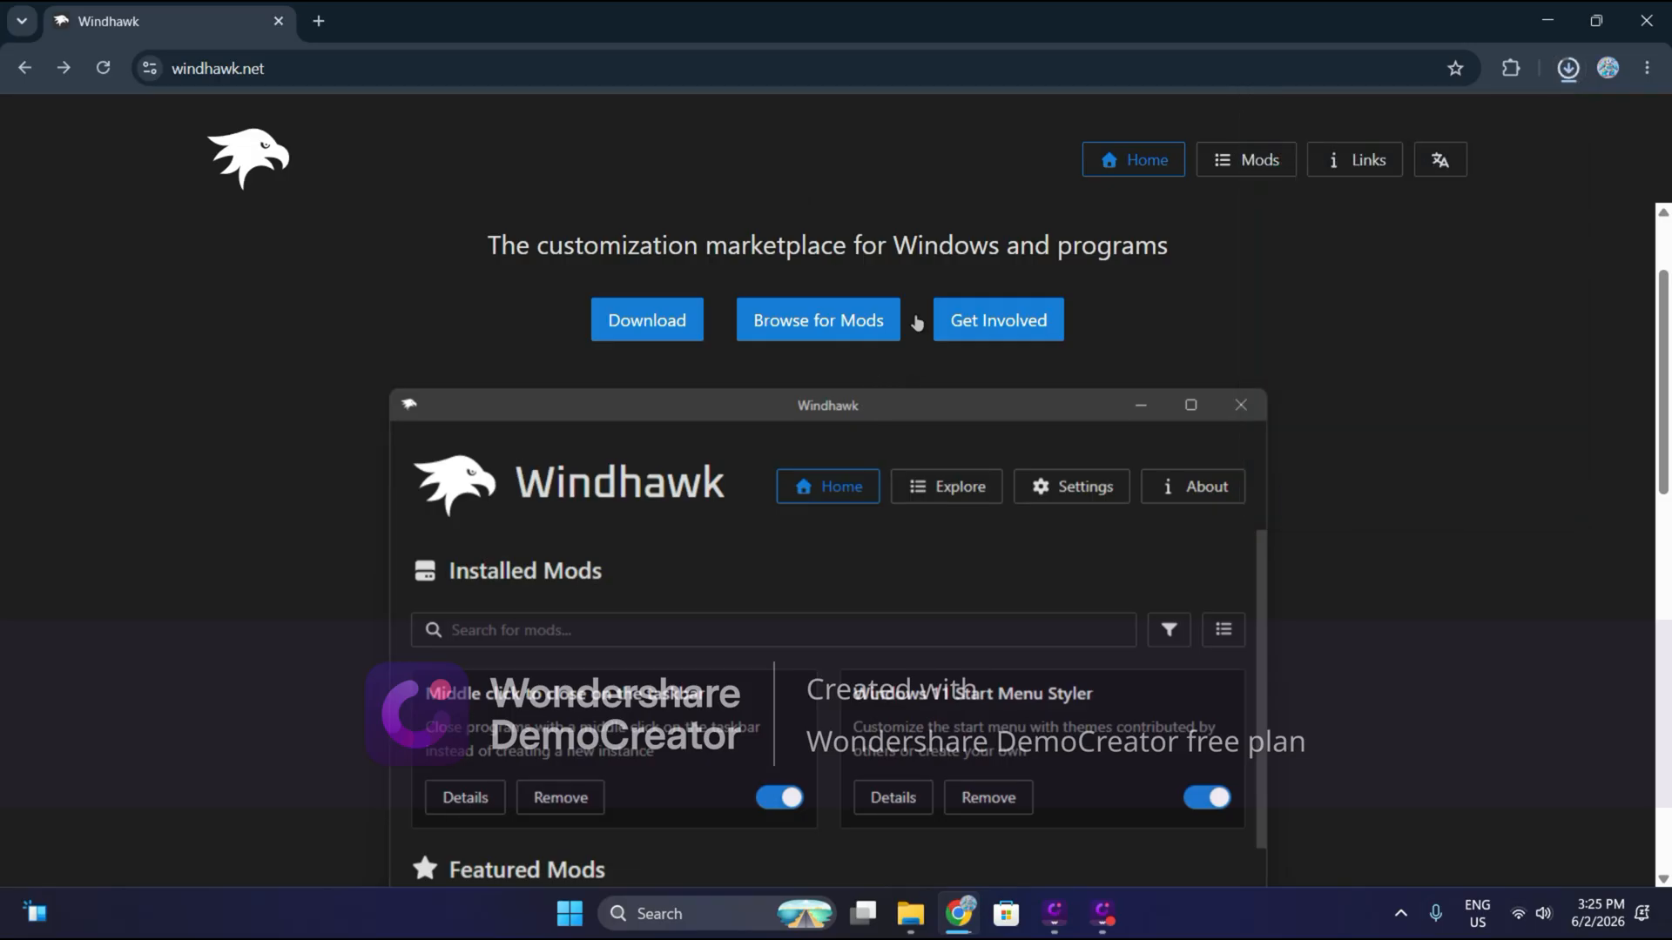
# - Browse the website's Mods catalogue to examine the available Windows customization mods
pyautogui.click(1284, 168)
pyautogui.scroll(-20, 747, 377)
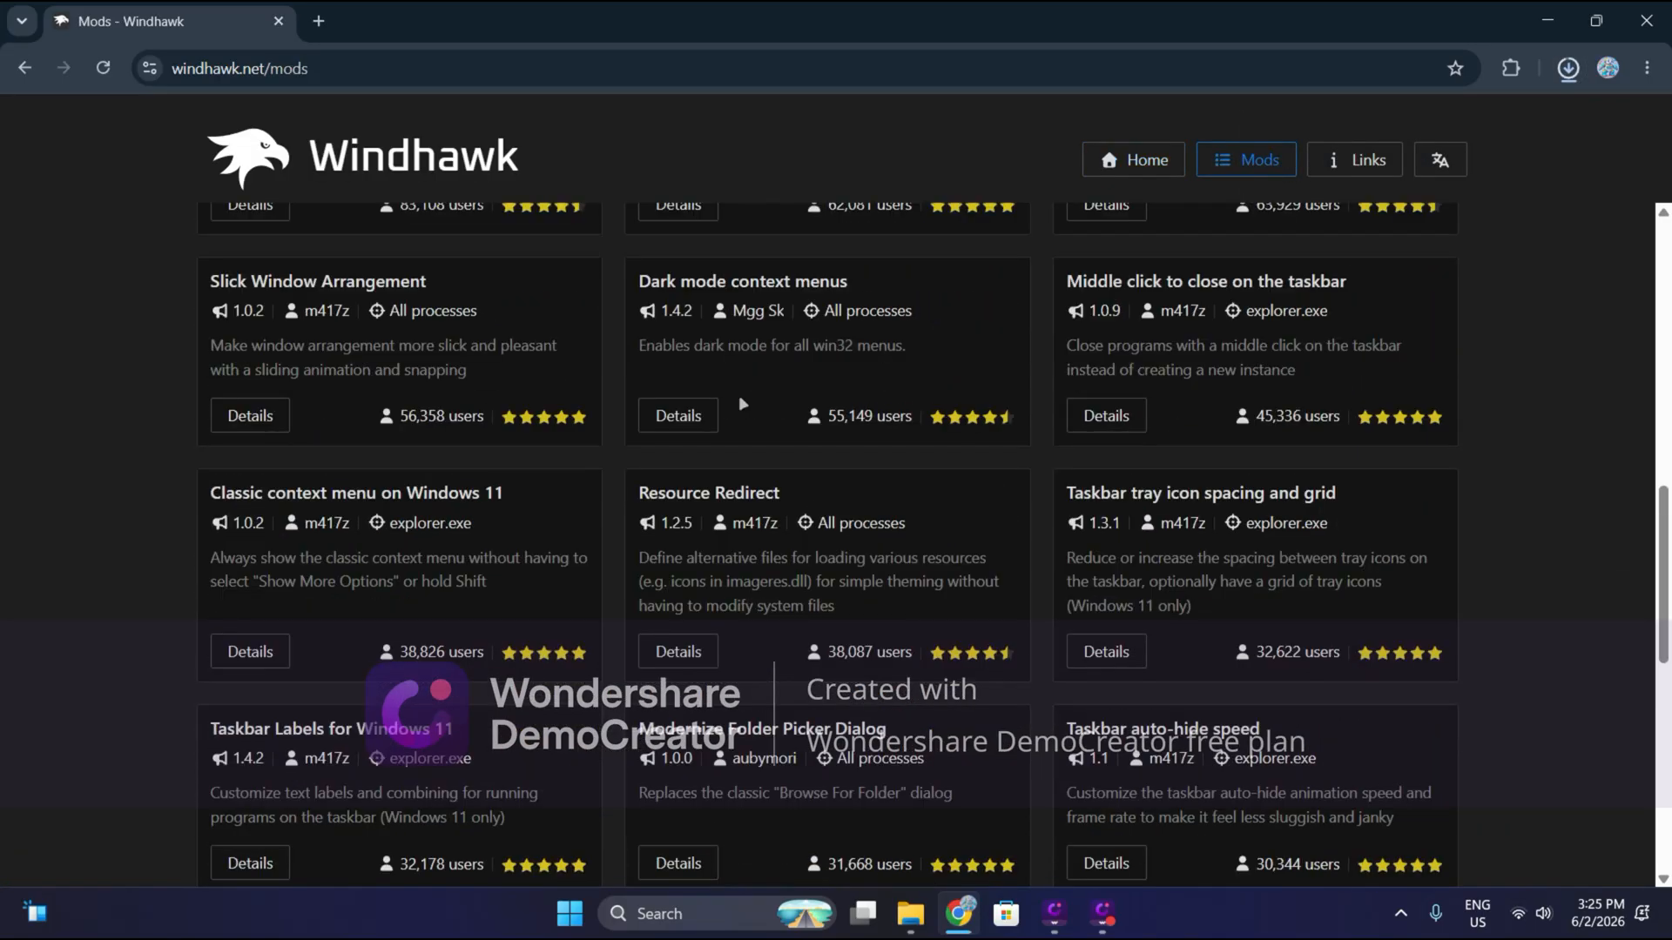
pyautogui.scroll(20, 453, 338)
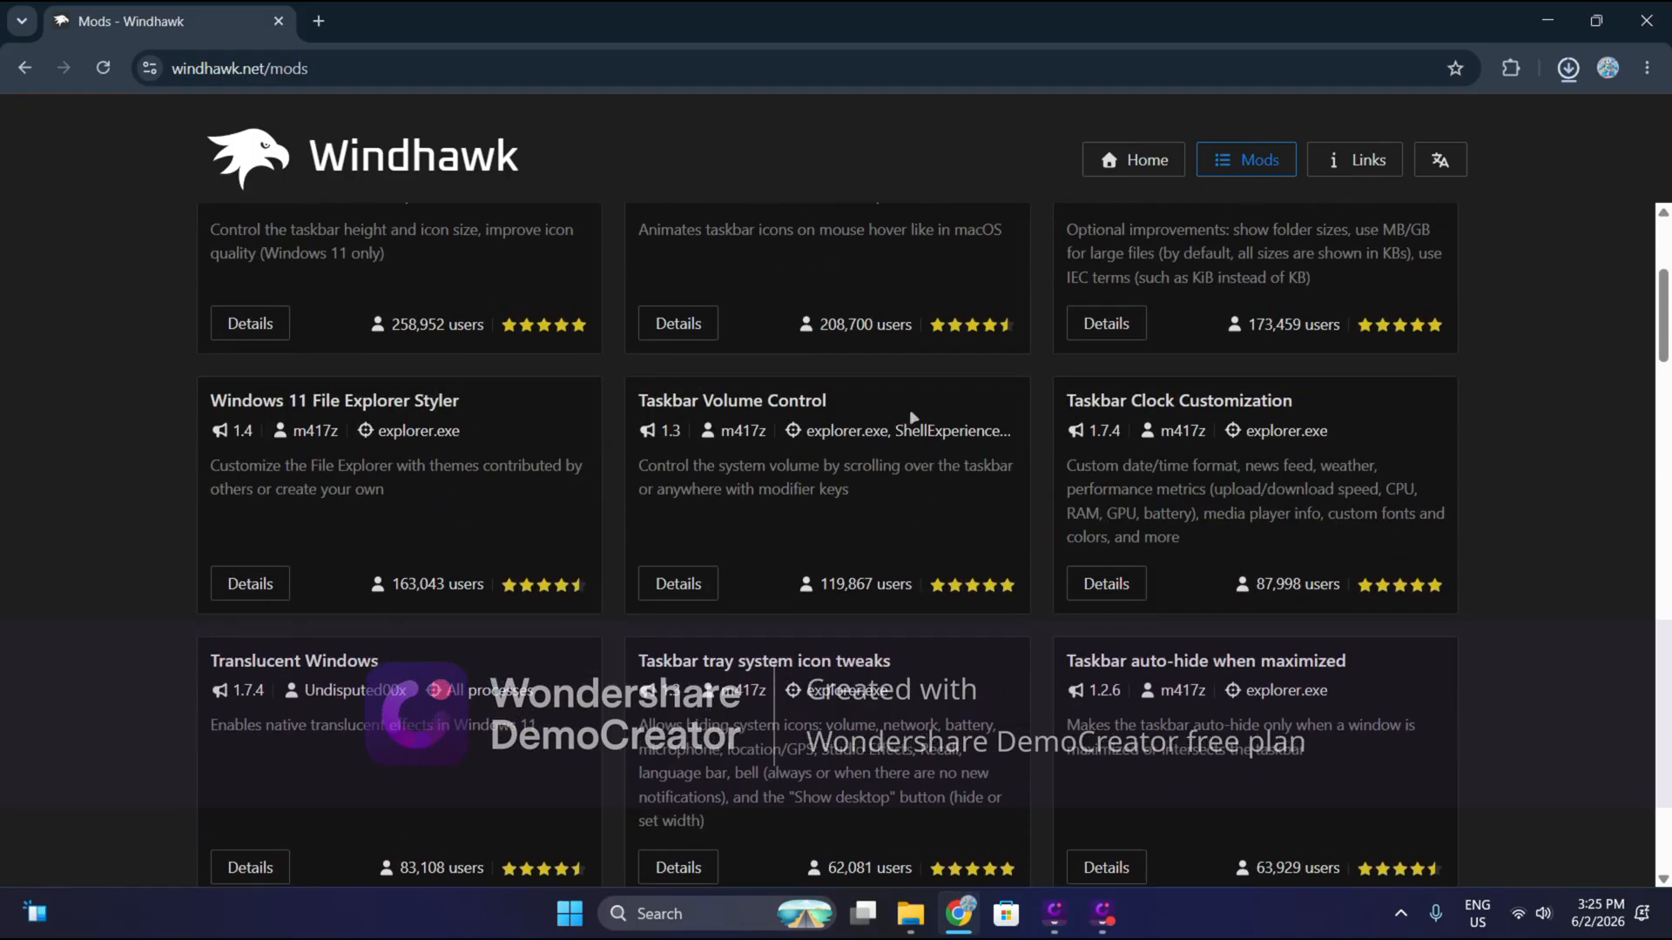
pyautogui.scroll(5, 989, 407)
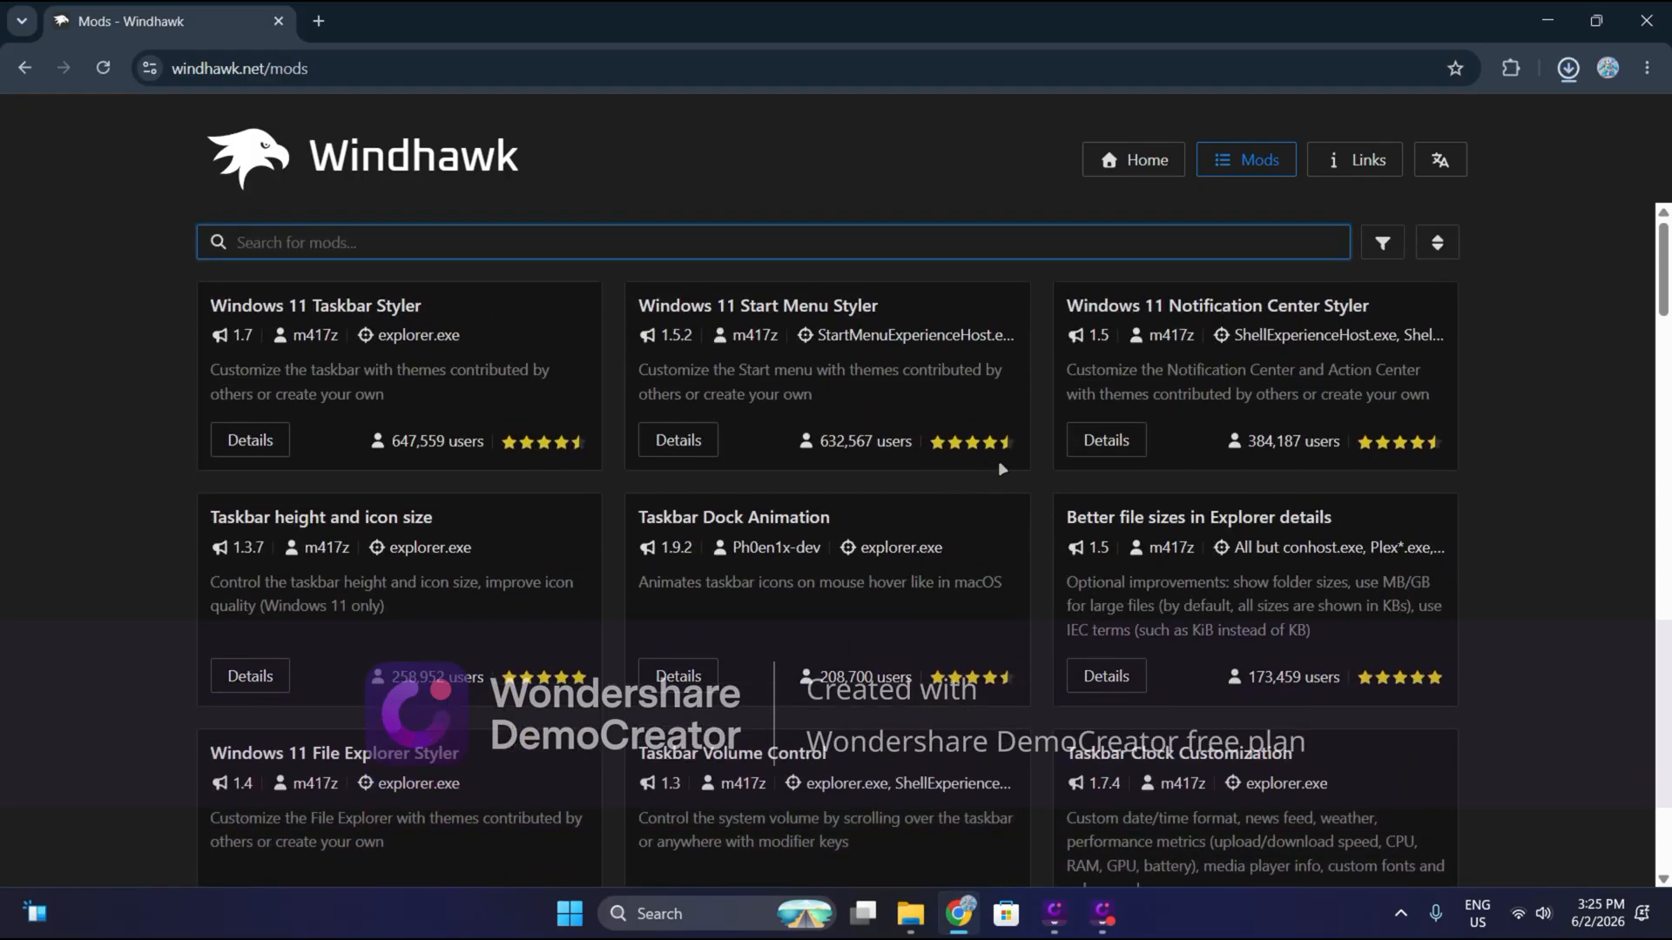
pyautogui.scroll(-20, 1216, 459)
pyautogui.scroll(-5, 1215, 459)
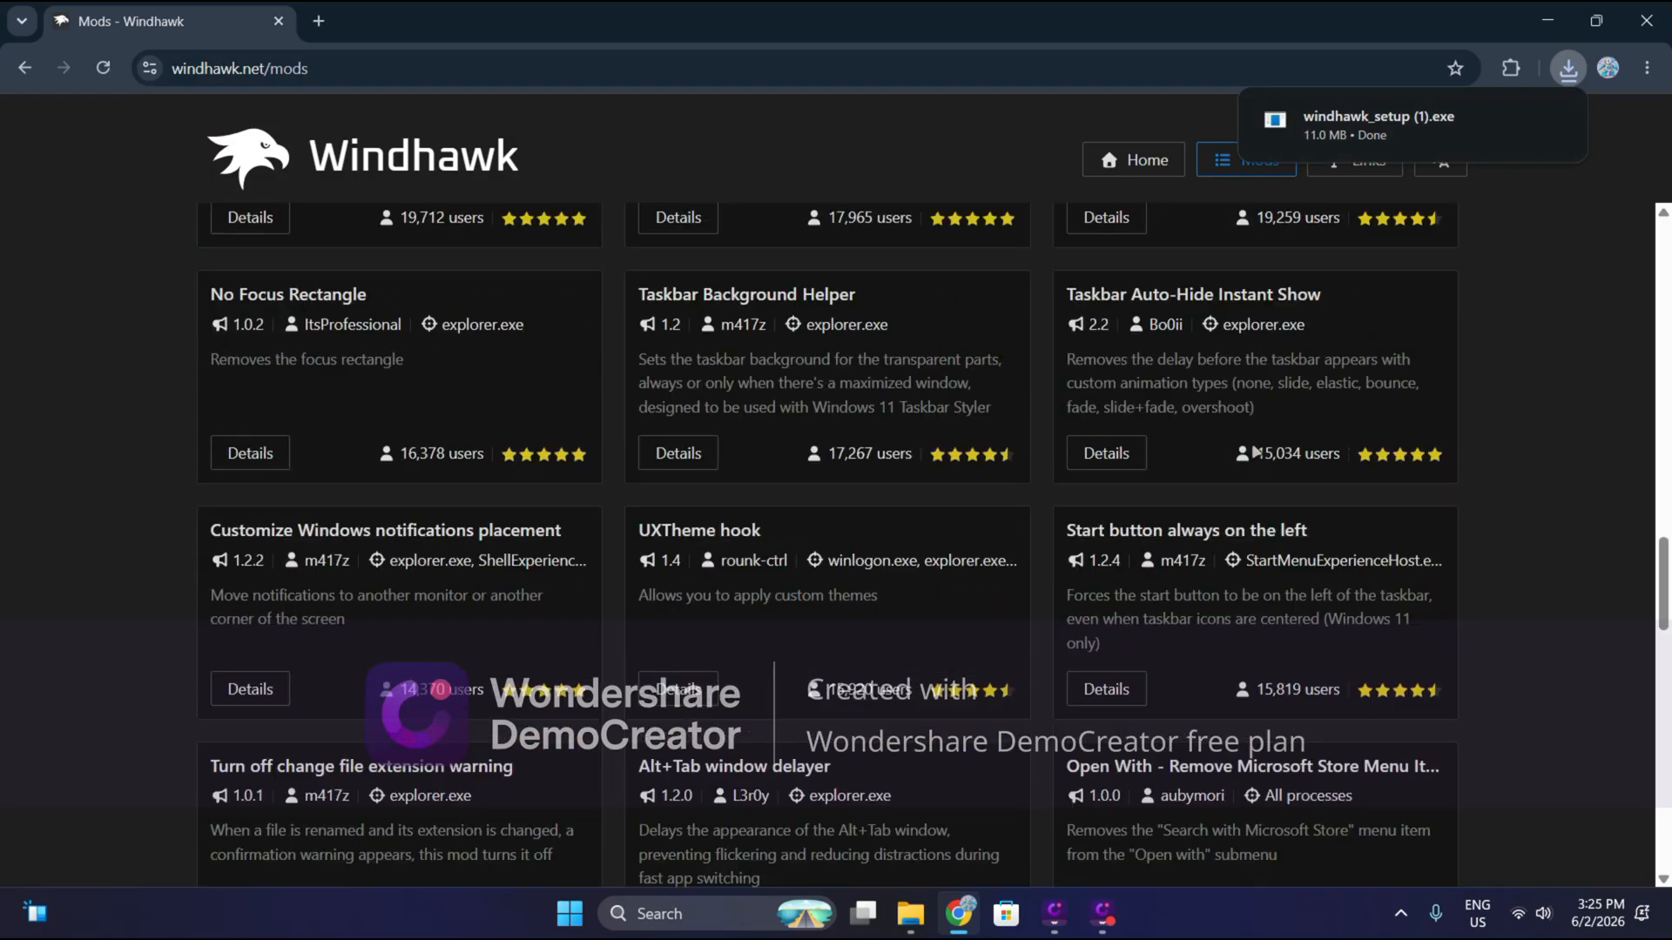
pyautogui.scroll(10, 1322, 444)
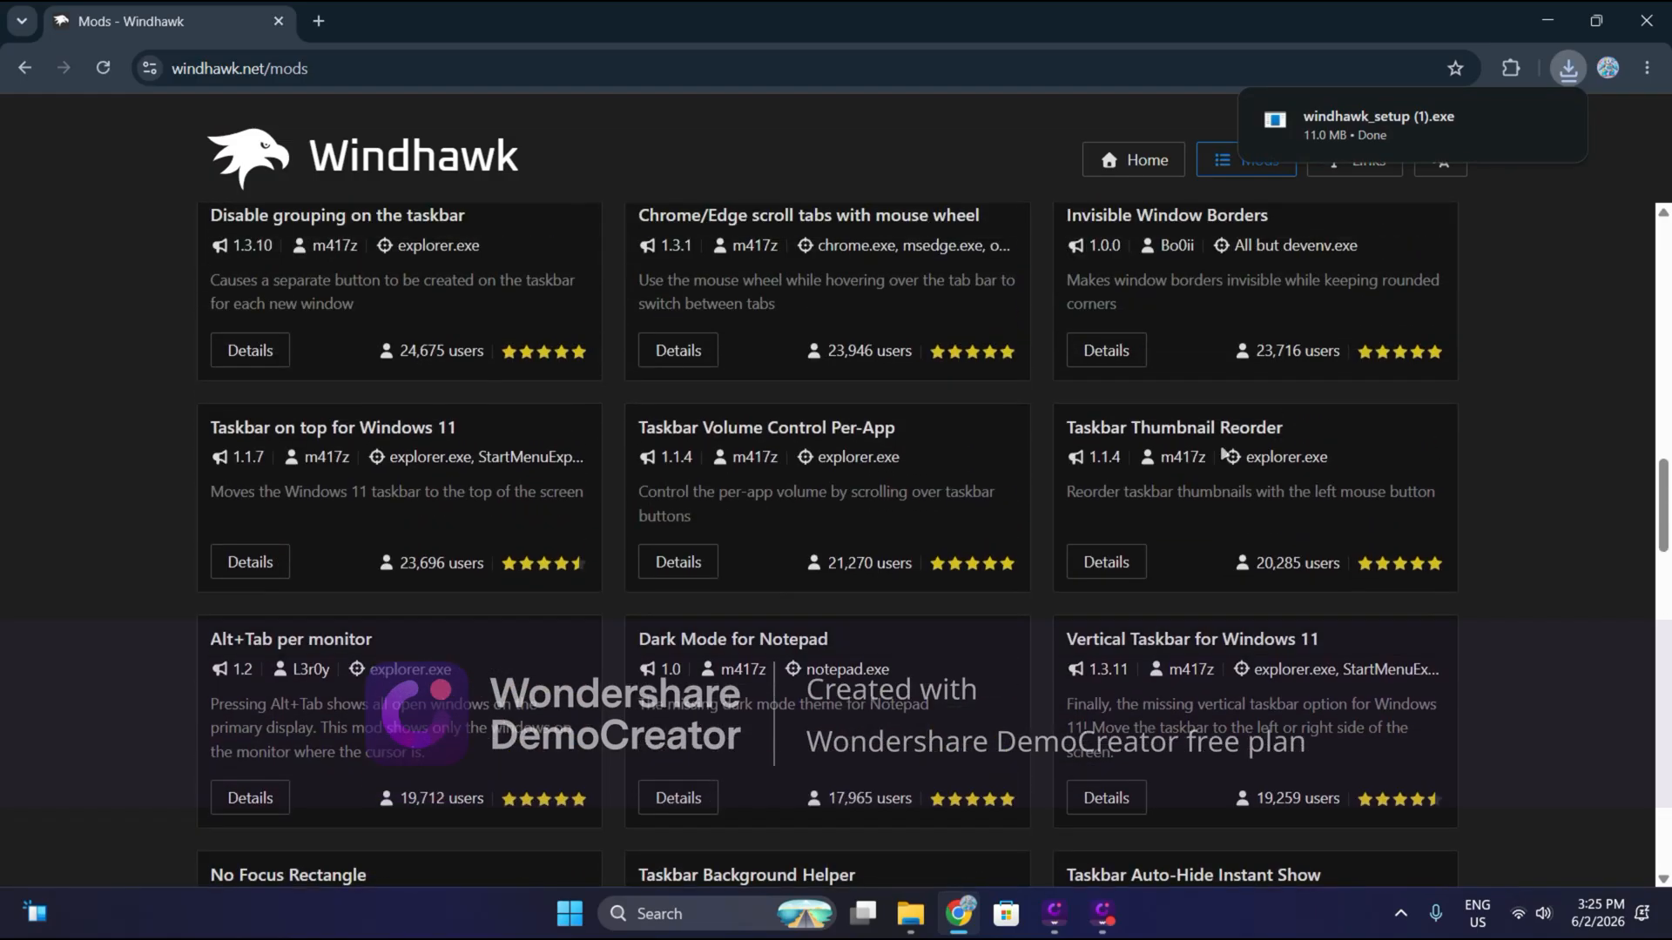
pyautogui.scroll(1, 1224, 453)
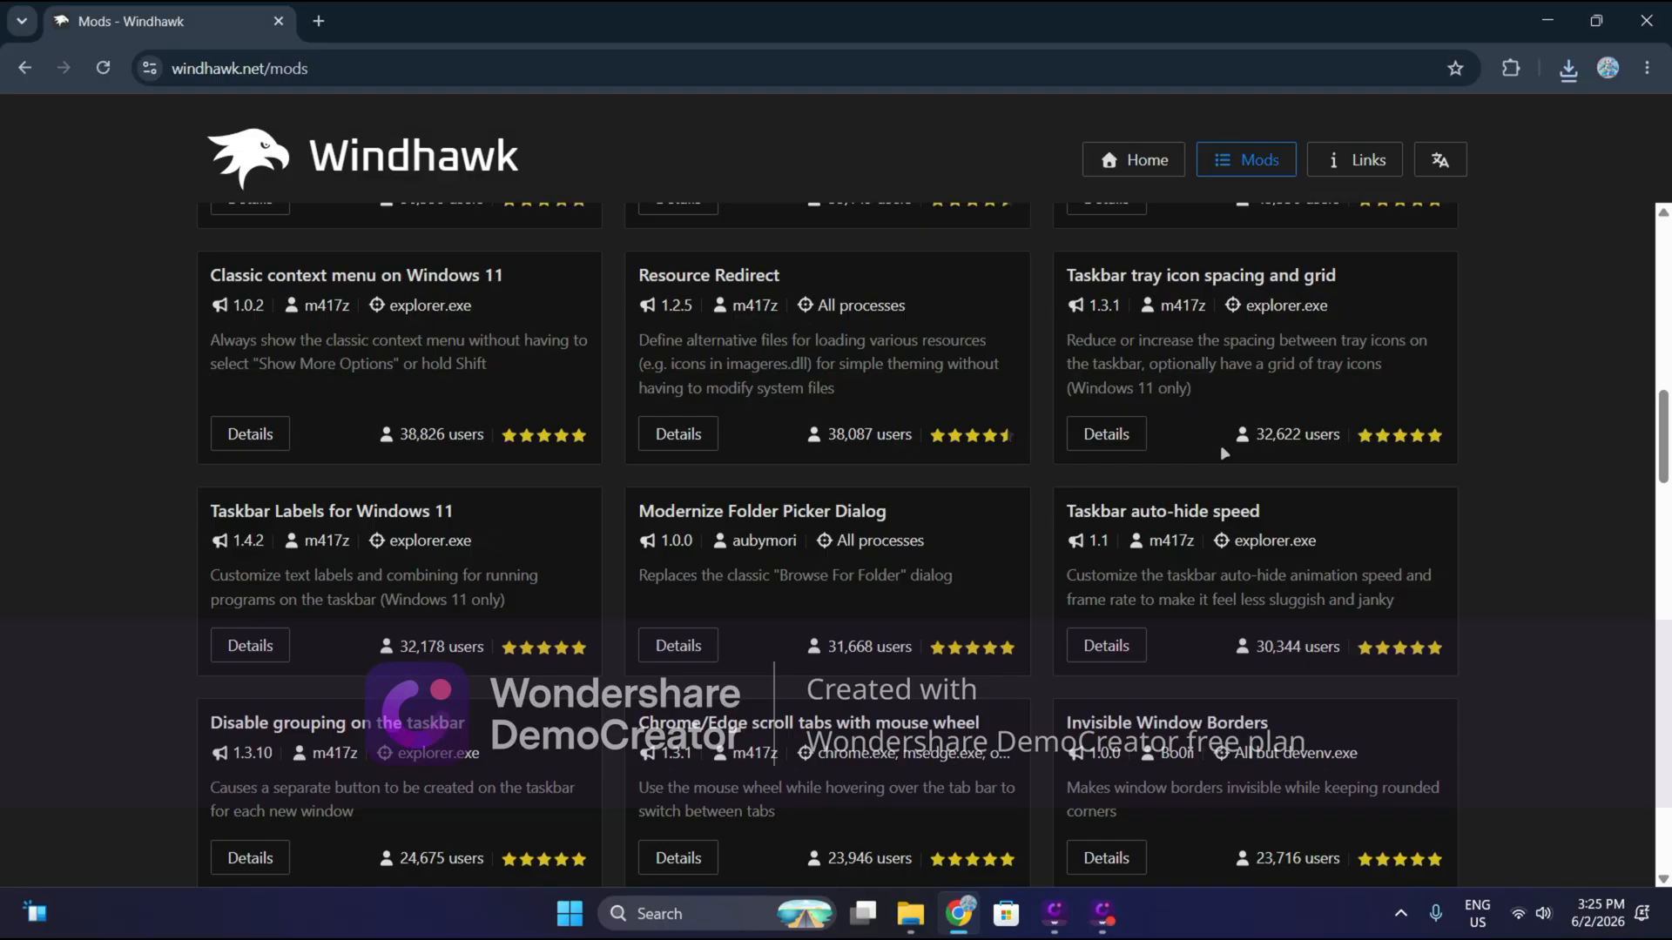
pyautogui.scroll(12, 1224, 453)
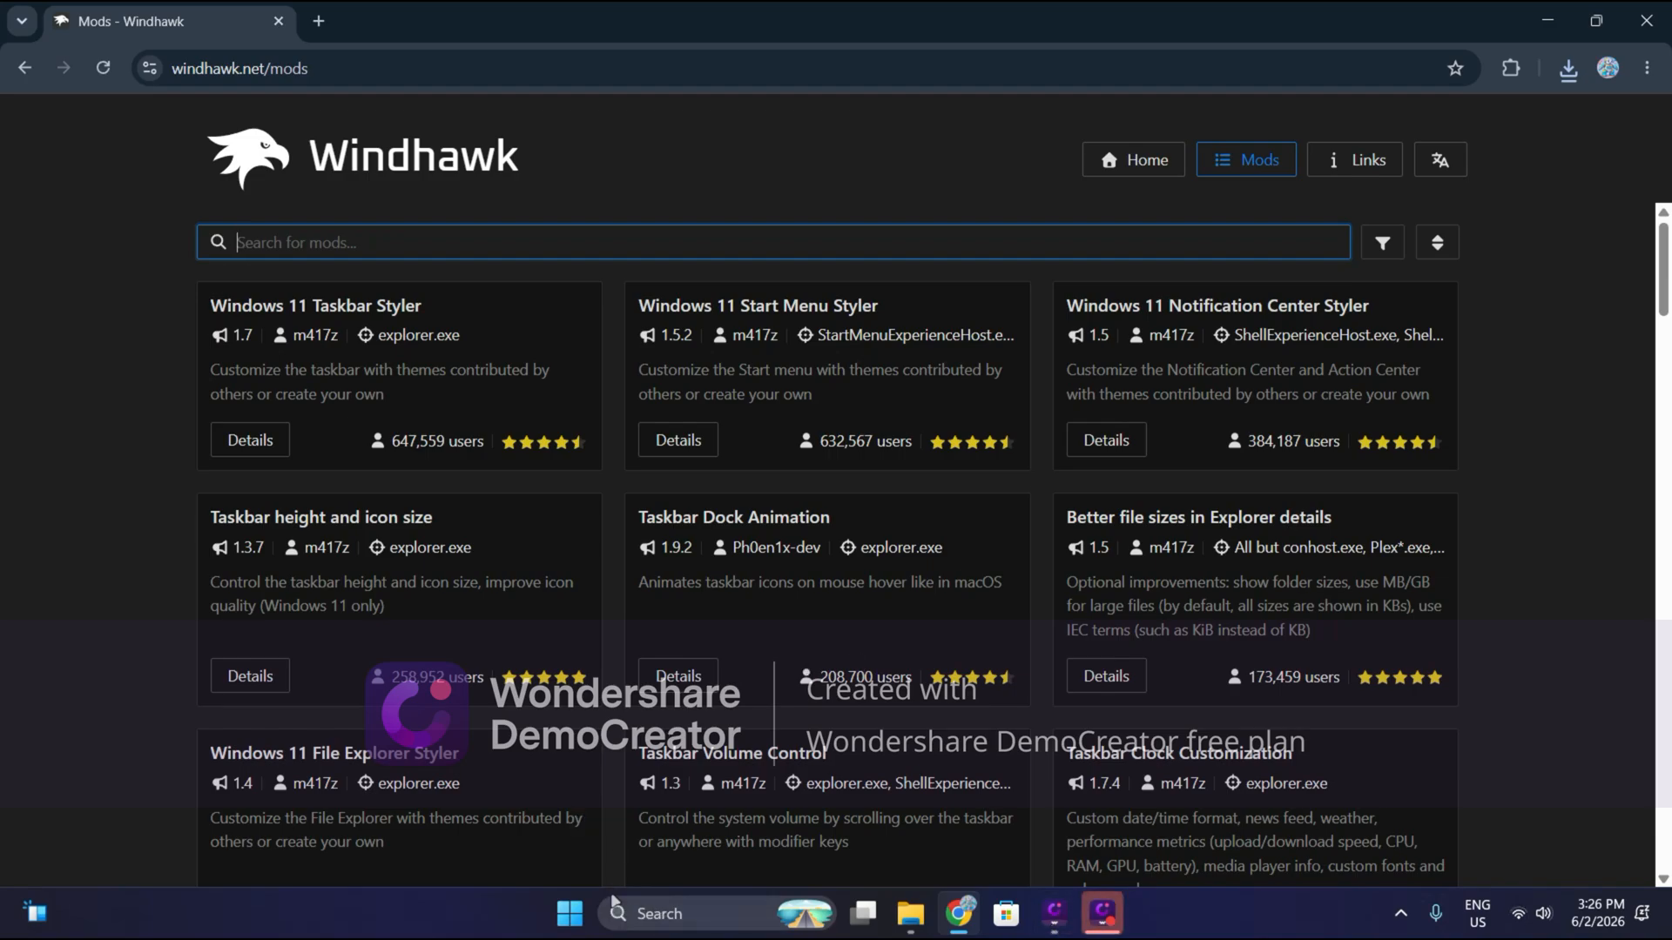
# - Find the installed Windhawk app with Windows search and launch it
pyautogui.click(571, 914)
pyautogui.click(738, 921)
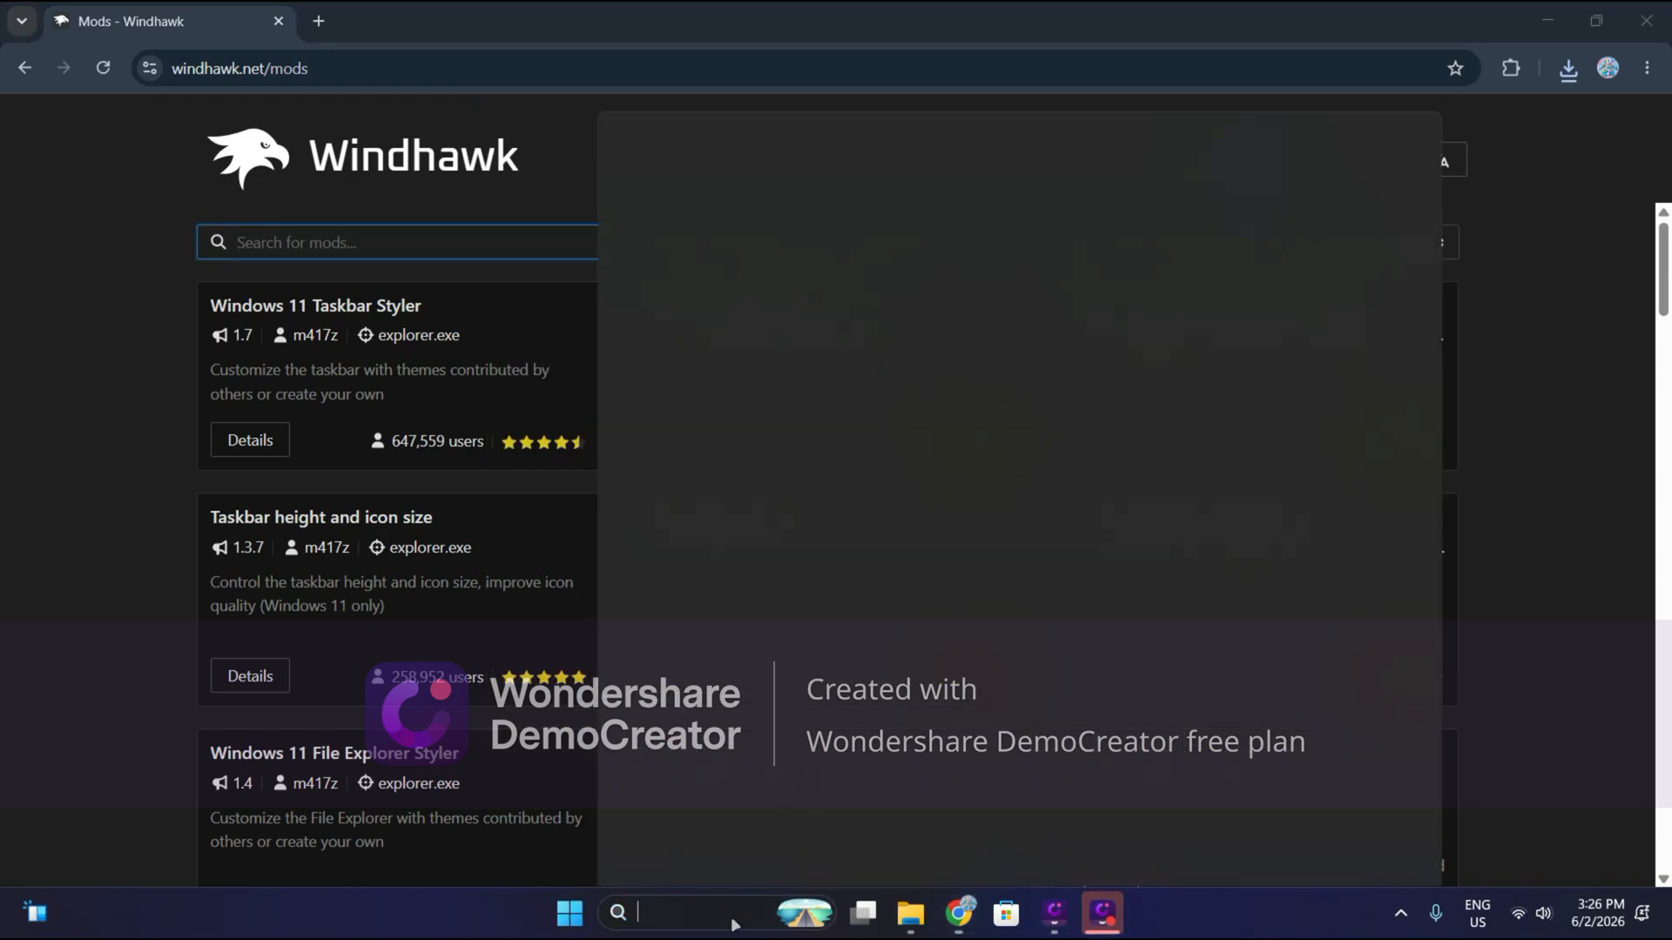
pyautogui.write('Windhawk')
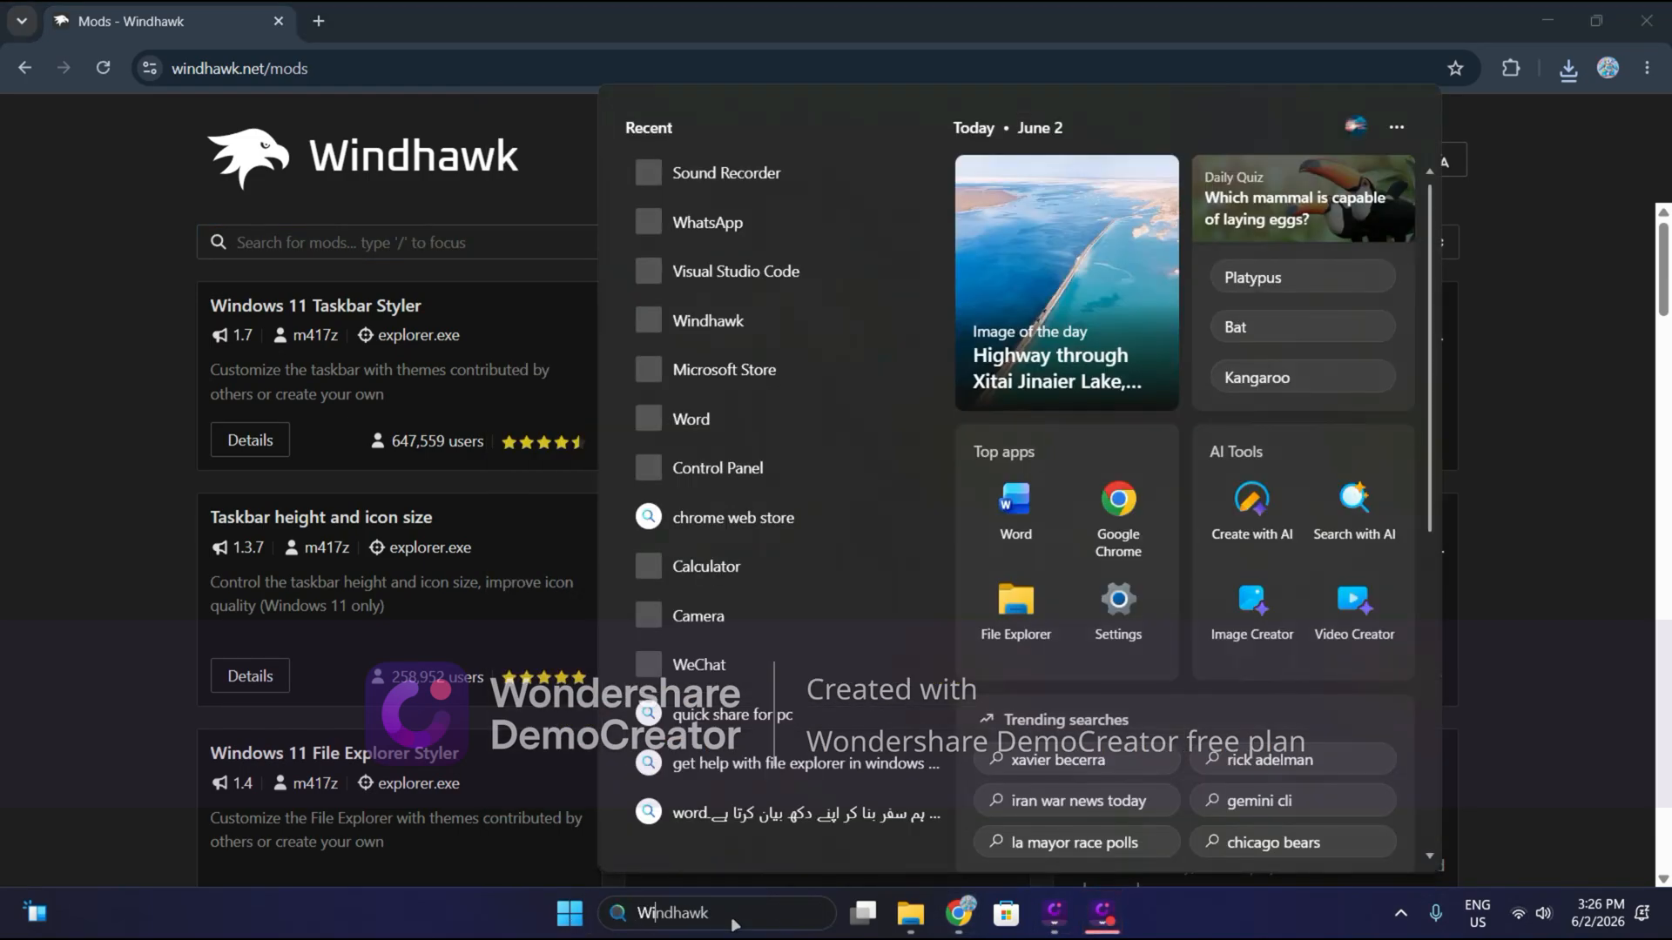
pyautogui.press('BackSpace')
pyautogui.press('BackSpace')
pyautogui.press('BackSpace')
pyautogui.write('w')
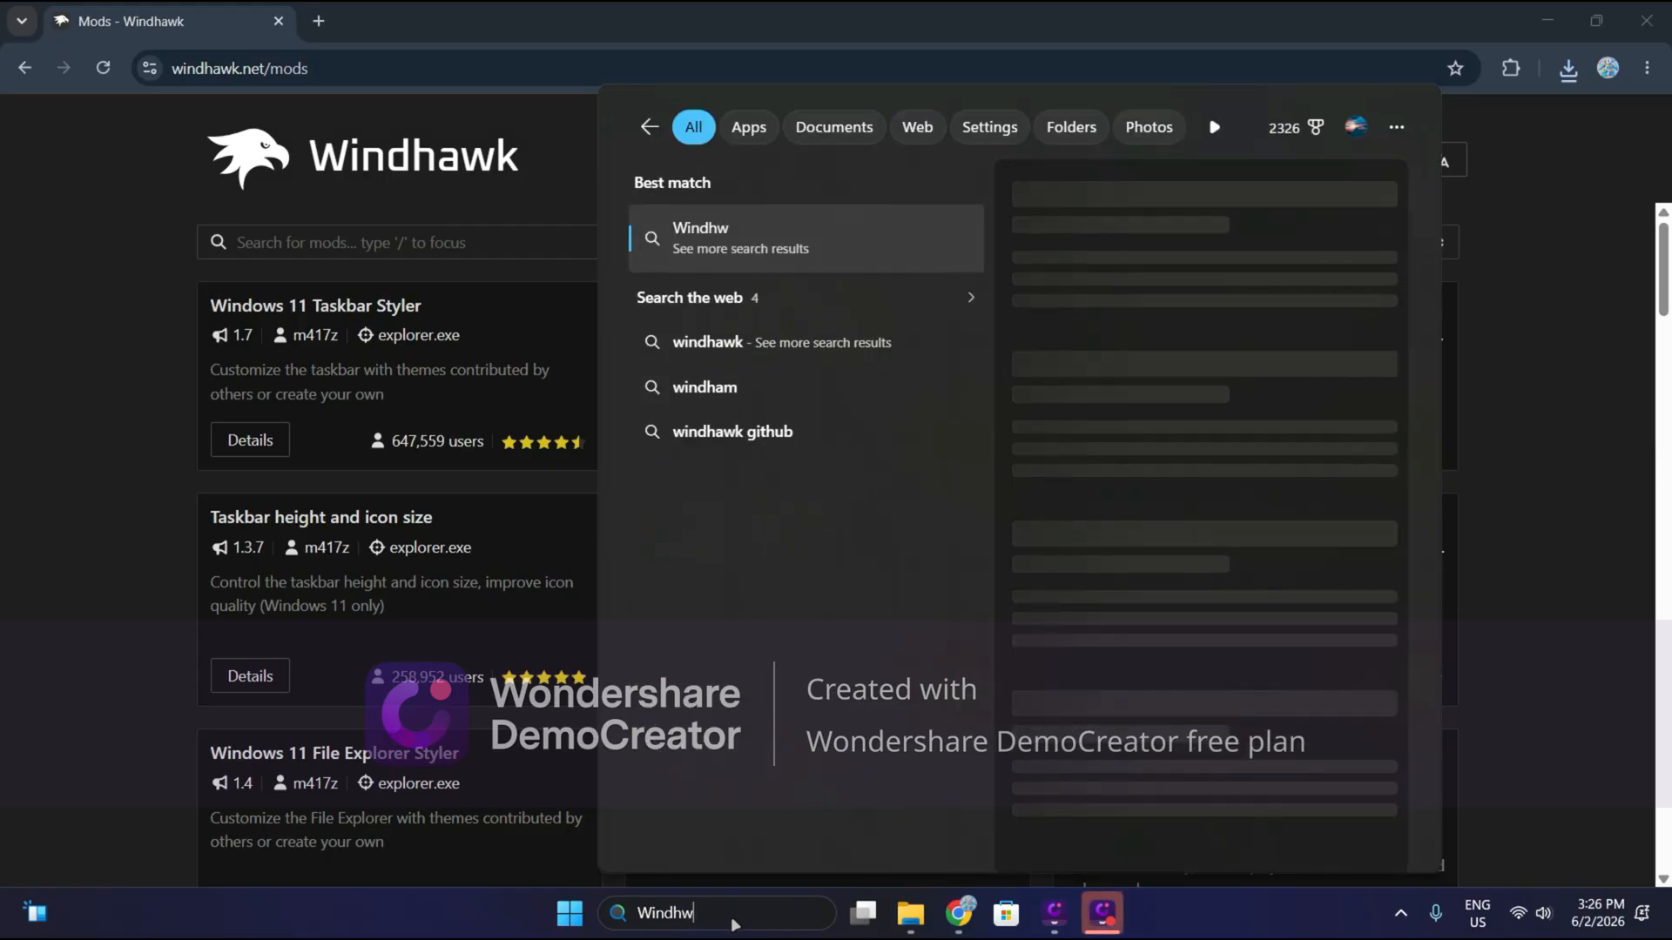
pyautogui.write('ak')
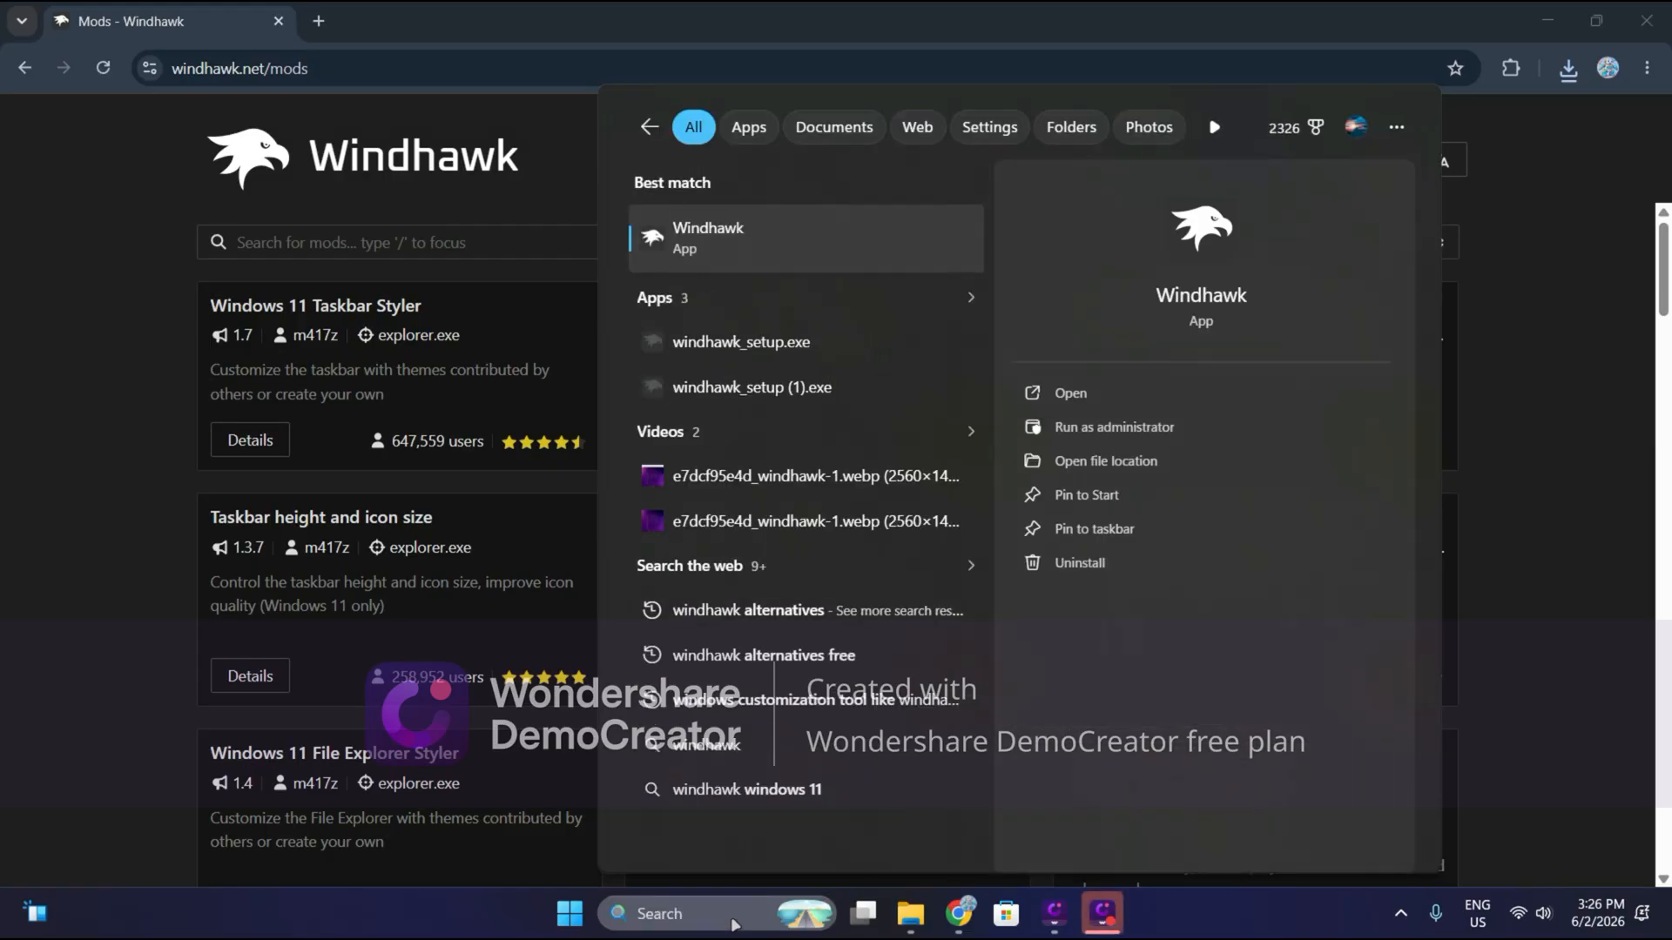
pyautogui.press('Return')
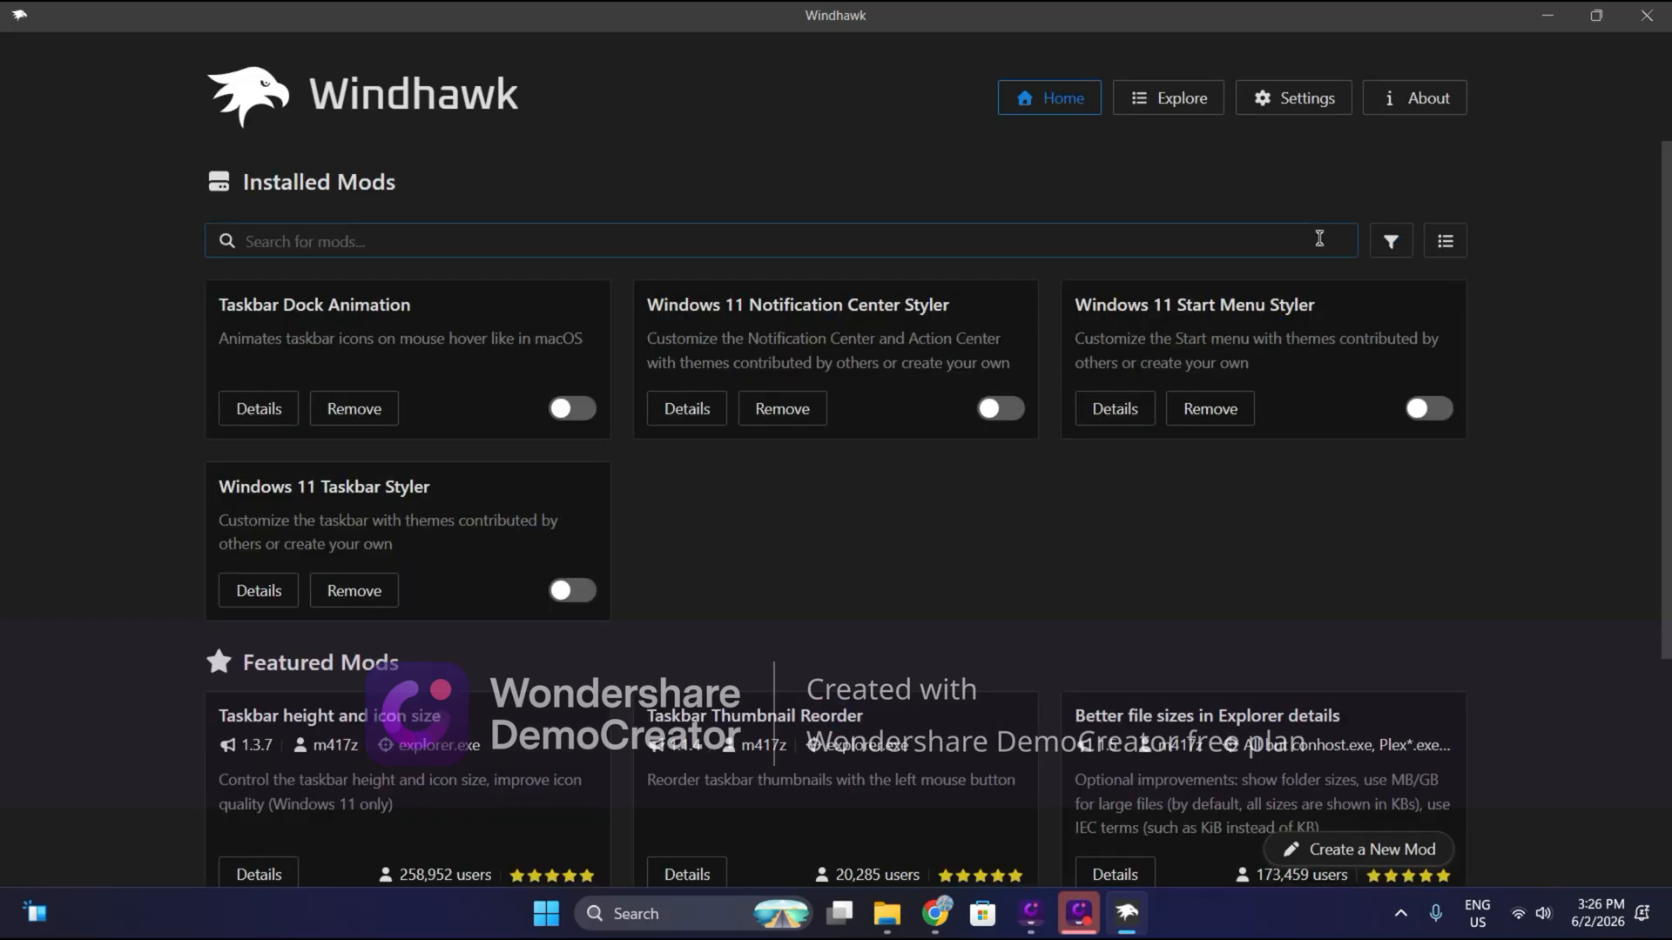
# - Explore Windhawk's mod catalogue and open the details of the Windows 11 Taskbar Styler mod
pyautogui.click(1133, 96)
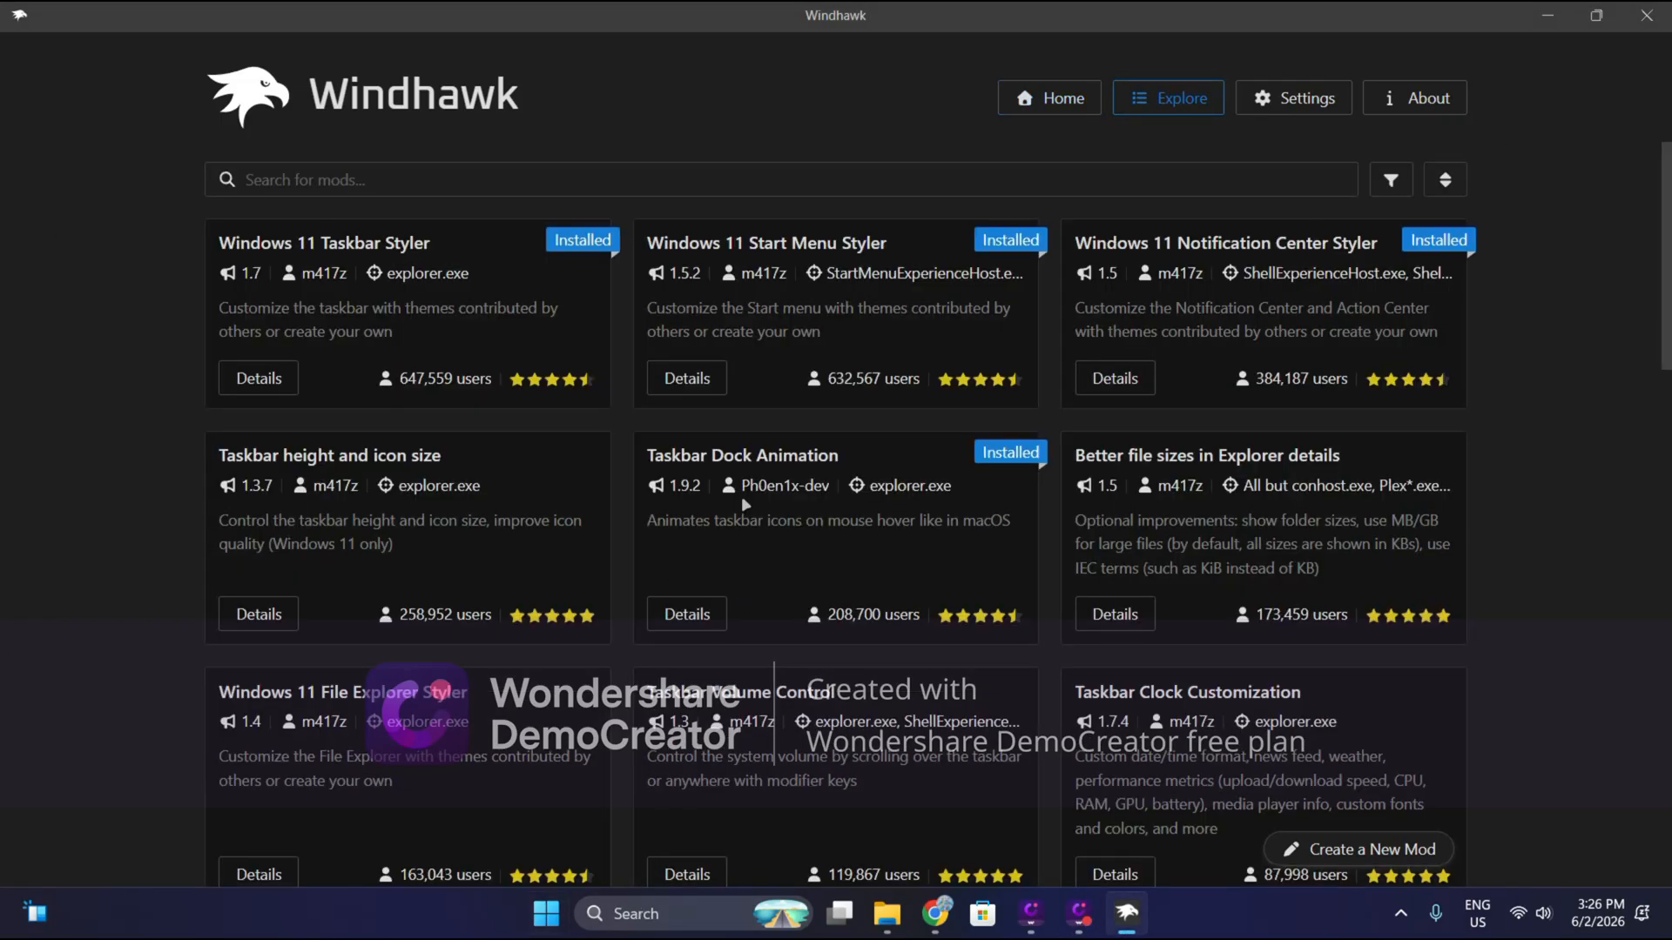
pyautogui.scroll(-1, 741, 493)
pyautogui.scroll(1, 745, 488)
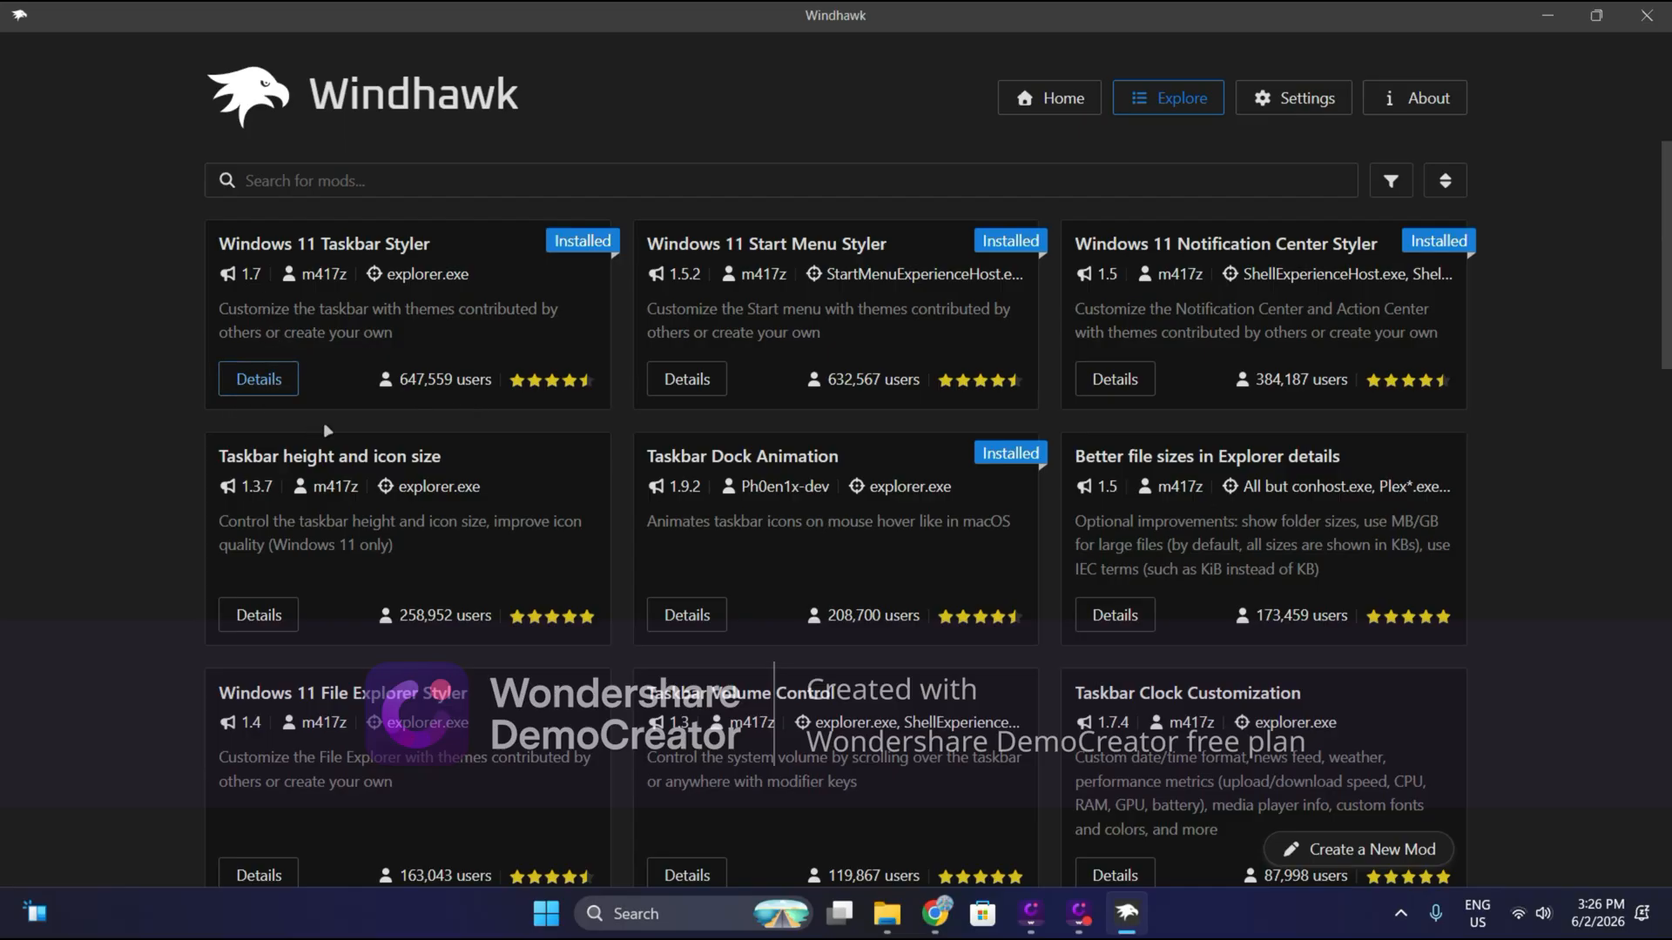
pyautogui.click(264, 375)
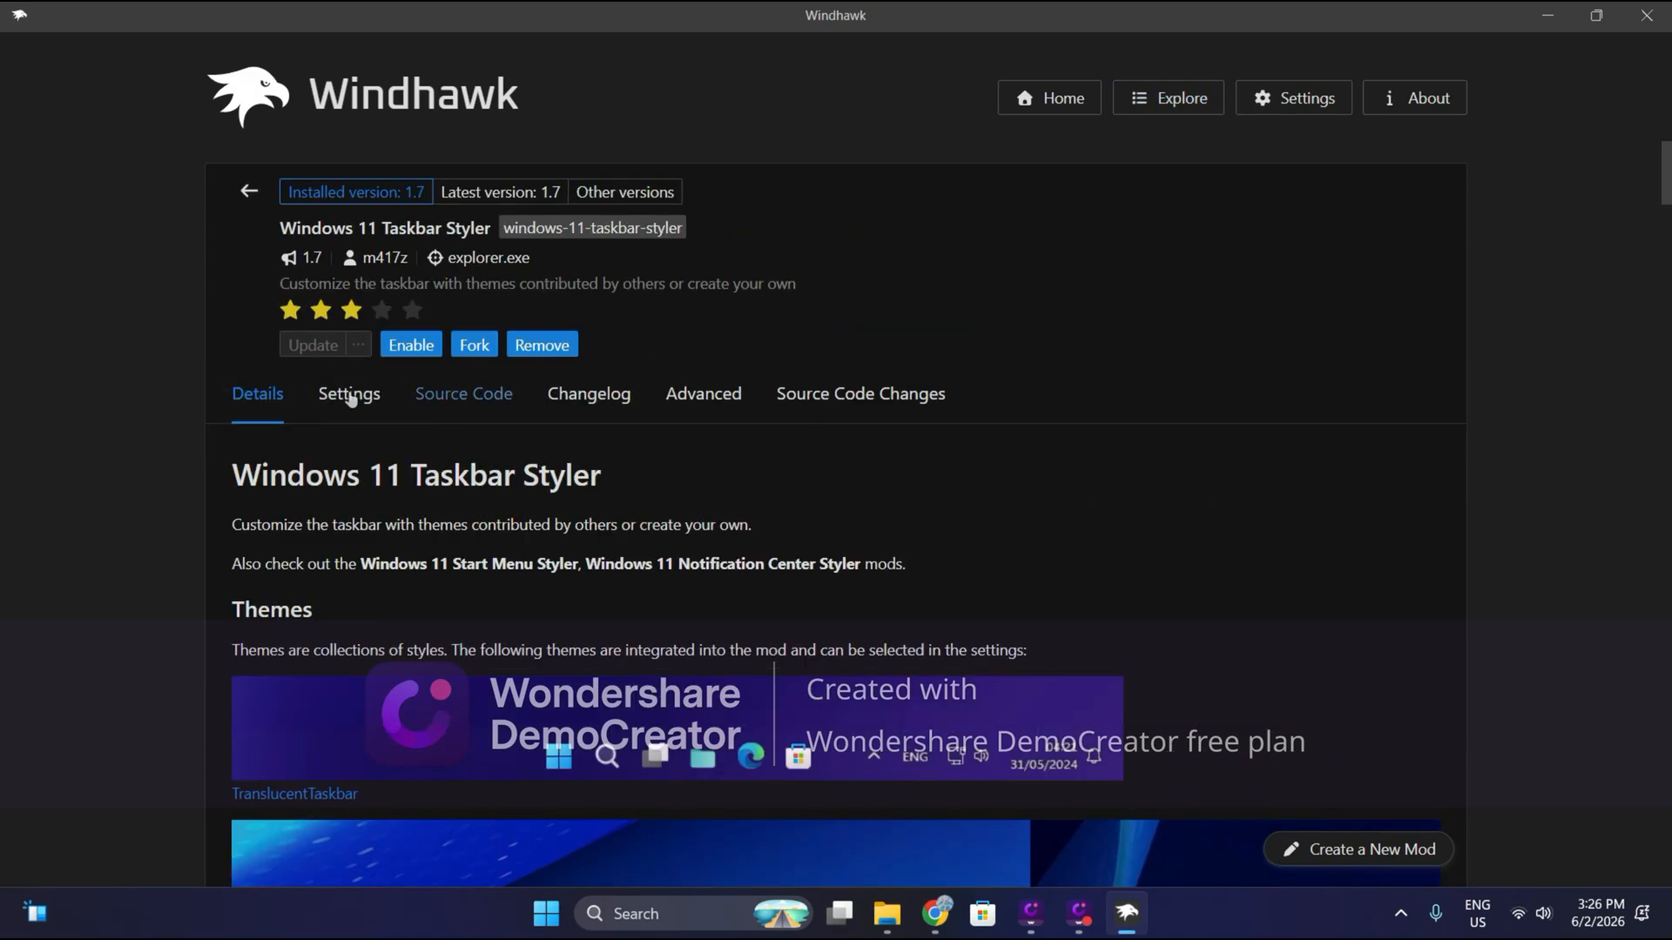
# - Look through the preview images of the themes integrated into the Windows 11 Taskbar Styler mod
pyautogui.scroll(-10, 508, 441)
pyautogui.scroll(5, 659, 670)
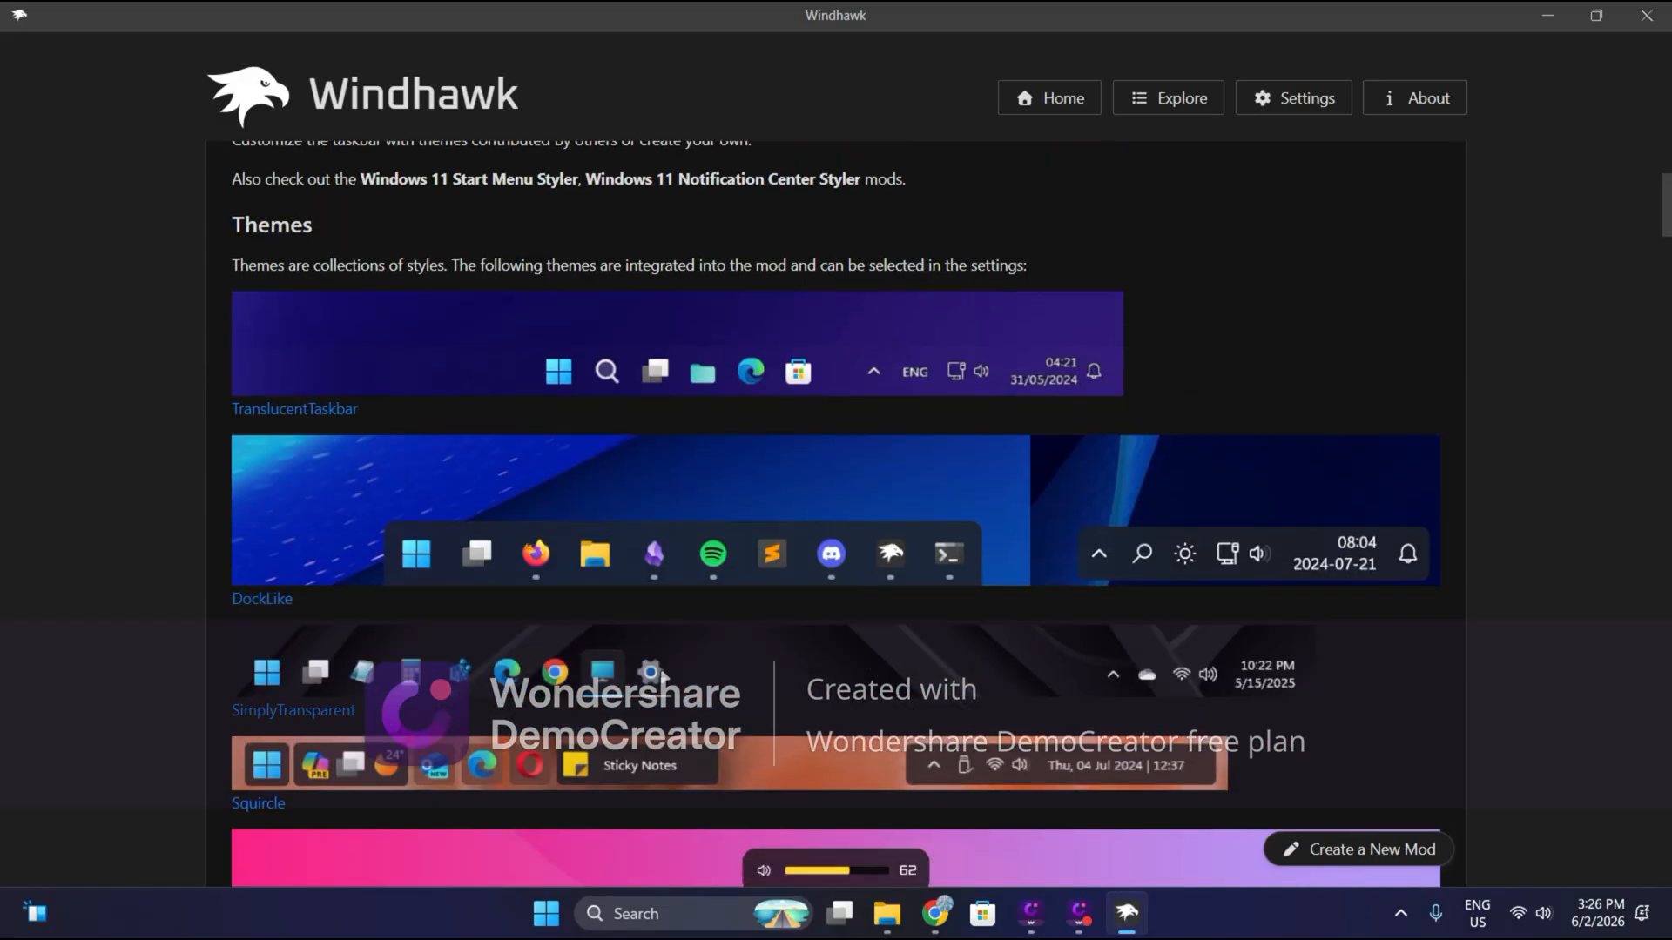
pyautogui.scroll(-15, 685, 664)
pyautogui.scroll(3, 670, 641)
pyautogui.scroll(15, 672, 640)
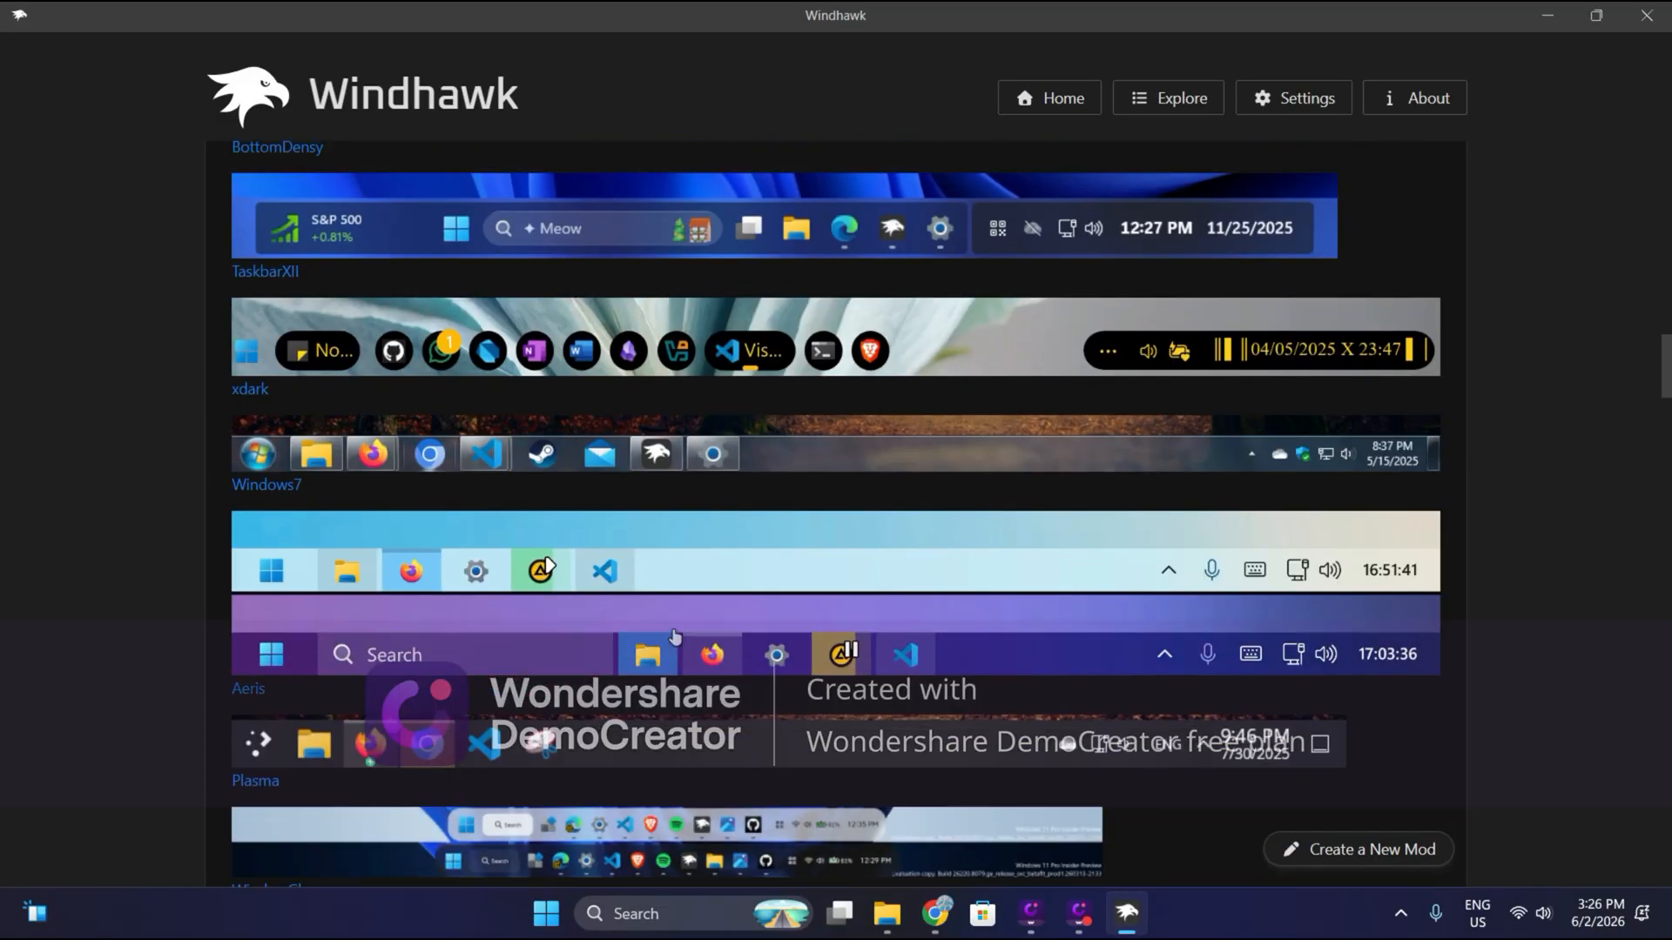
# - Enable the Windows 11 Taskbar Styler mod and restart Explorer to activate it
pyautogui.scroll(1, 692, 633)
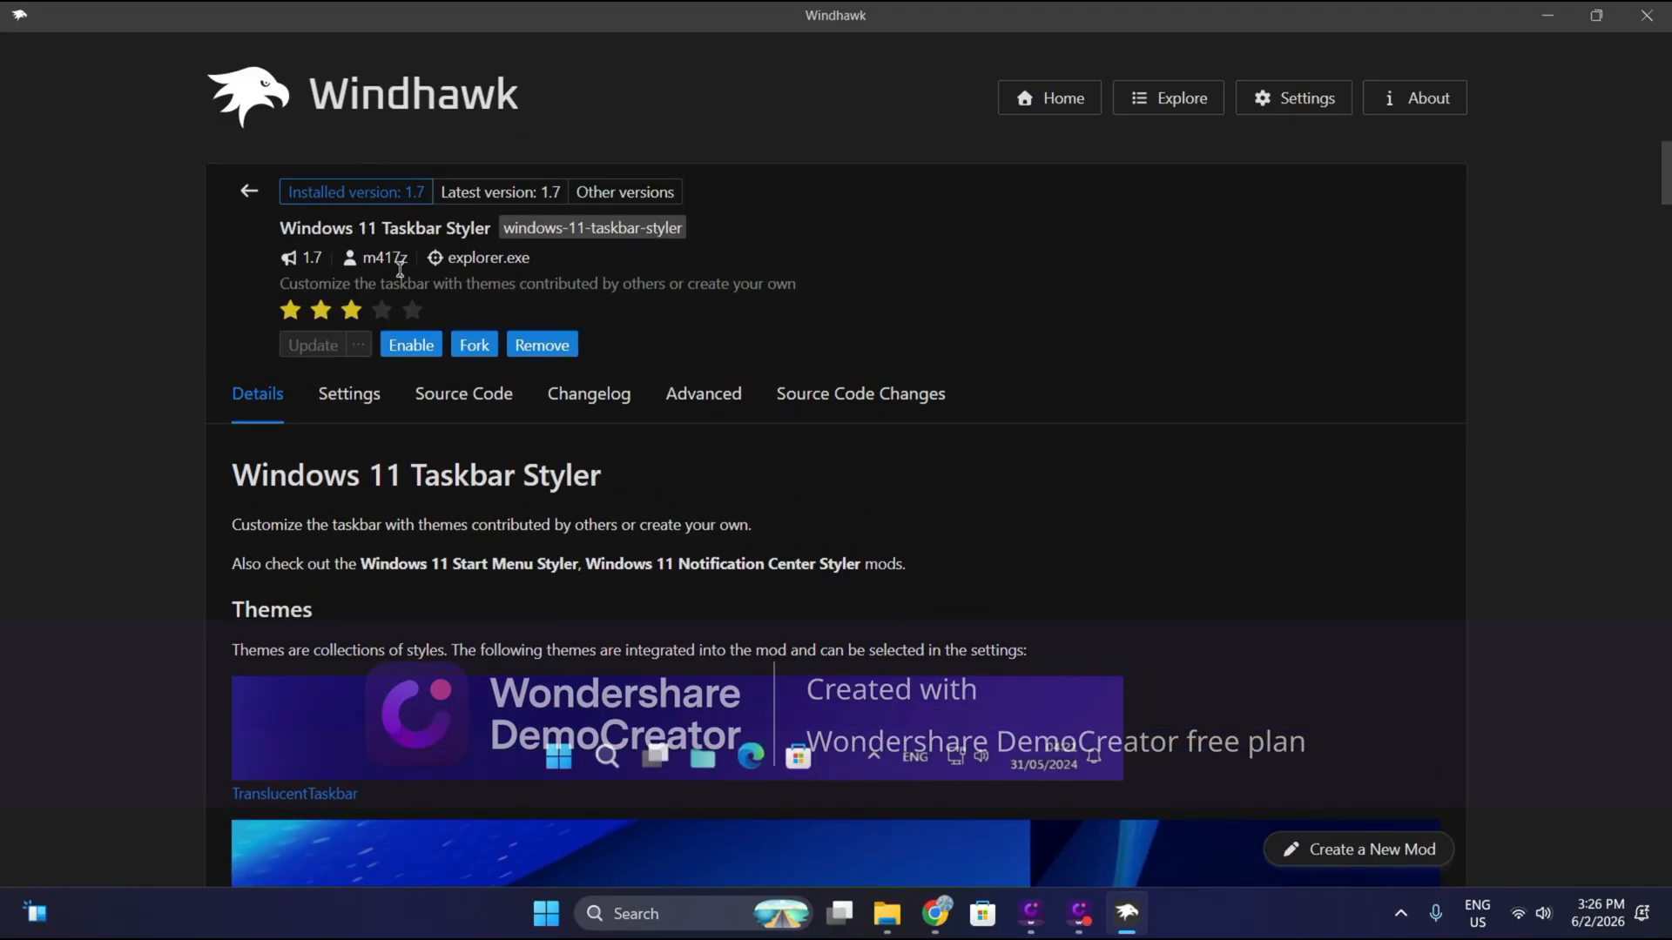
pyautogui.click(414, 344)
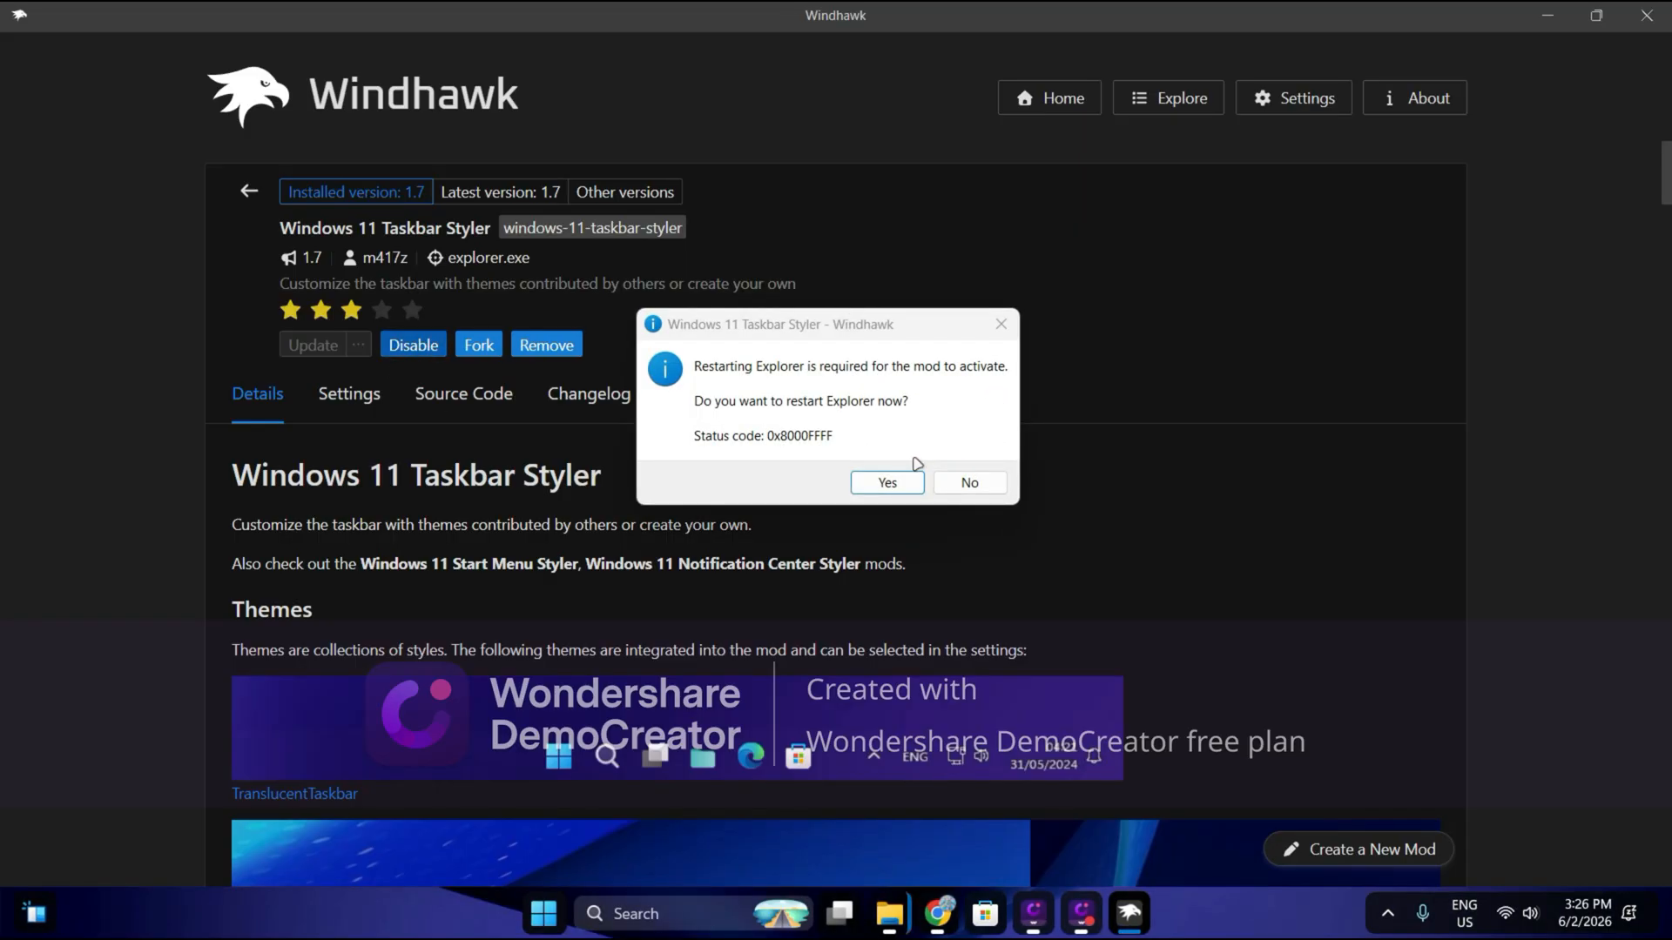
pyautogui.click(886, 483)
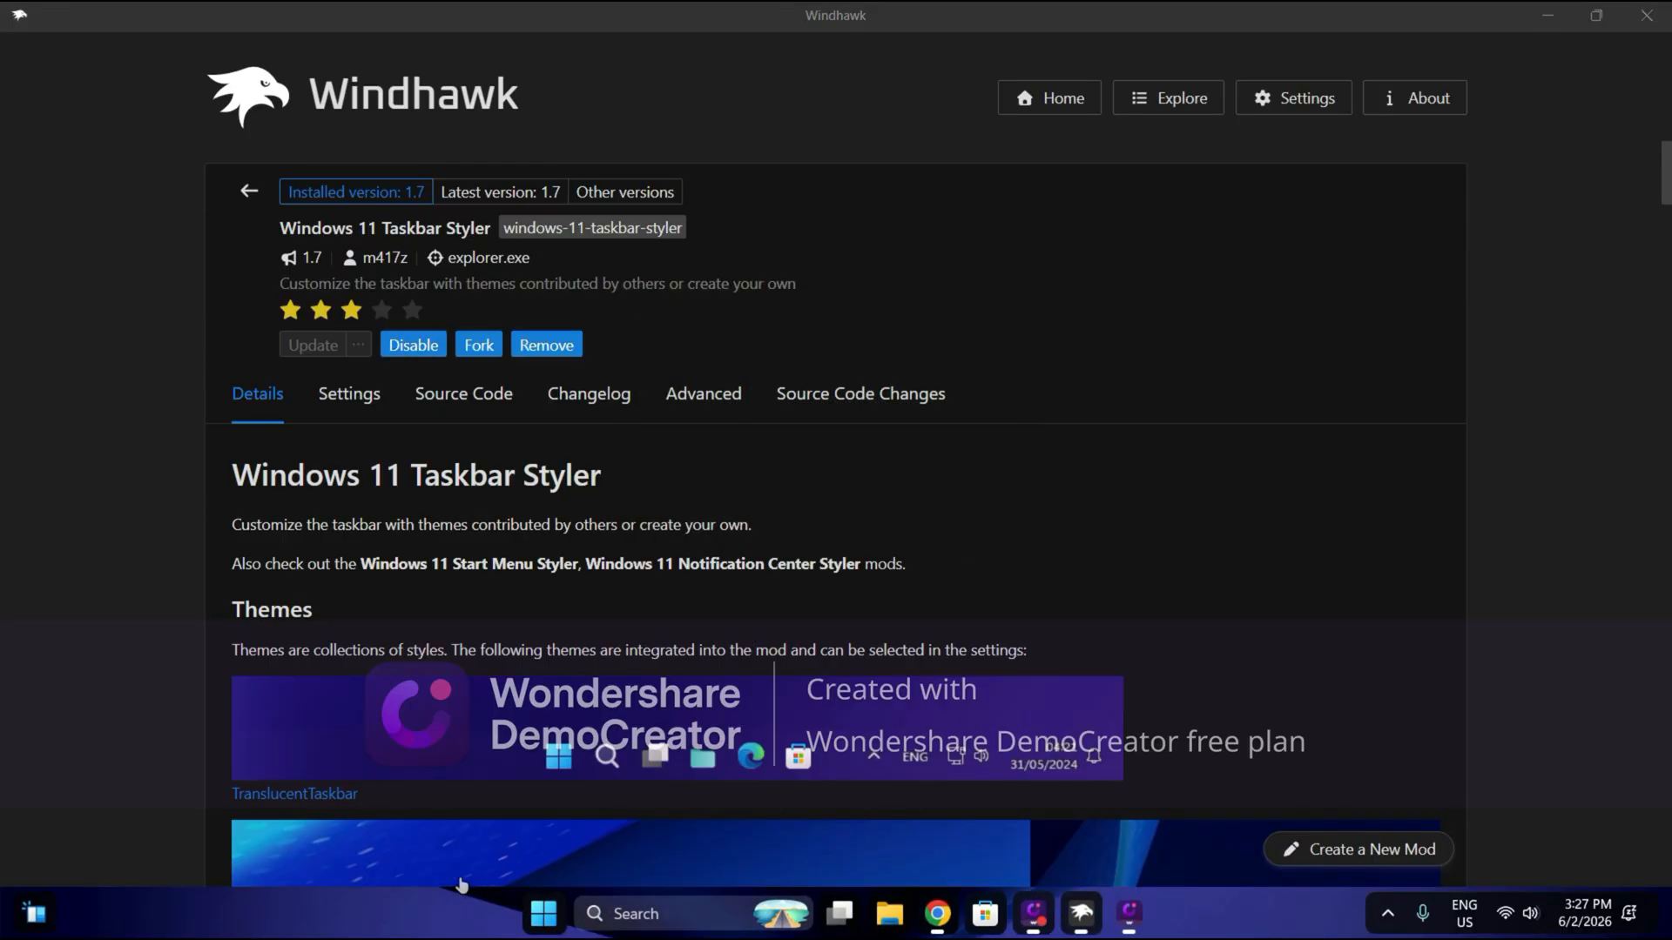
# - Examine the preview images of the taskbar themes in the mod's details, from Matter through Borderless, to choose one
pyautogui.click(349, 393)
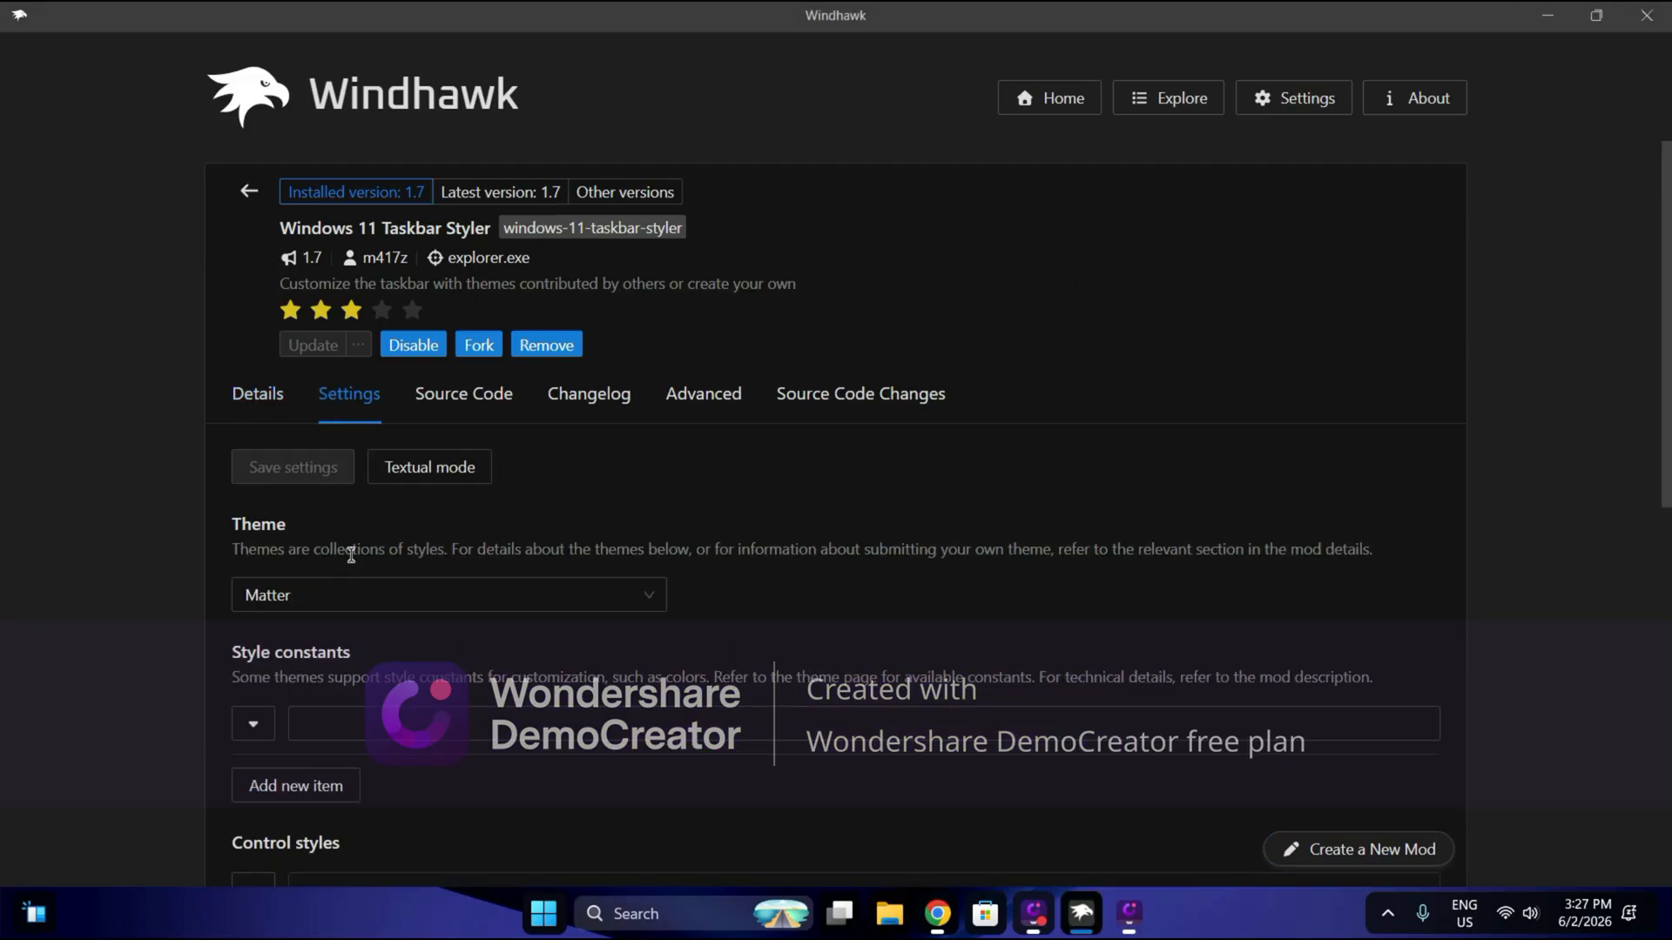
pyautogui.click(313, 610)
pyautogui.click(271, 397)
pyautogui.click(260, 399)
pyautogui.scroll(-15, 334, 454)
pyautogui.scroll(7, 397, 599)
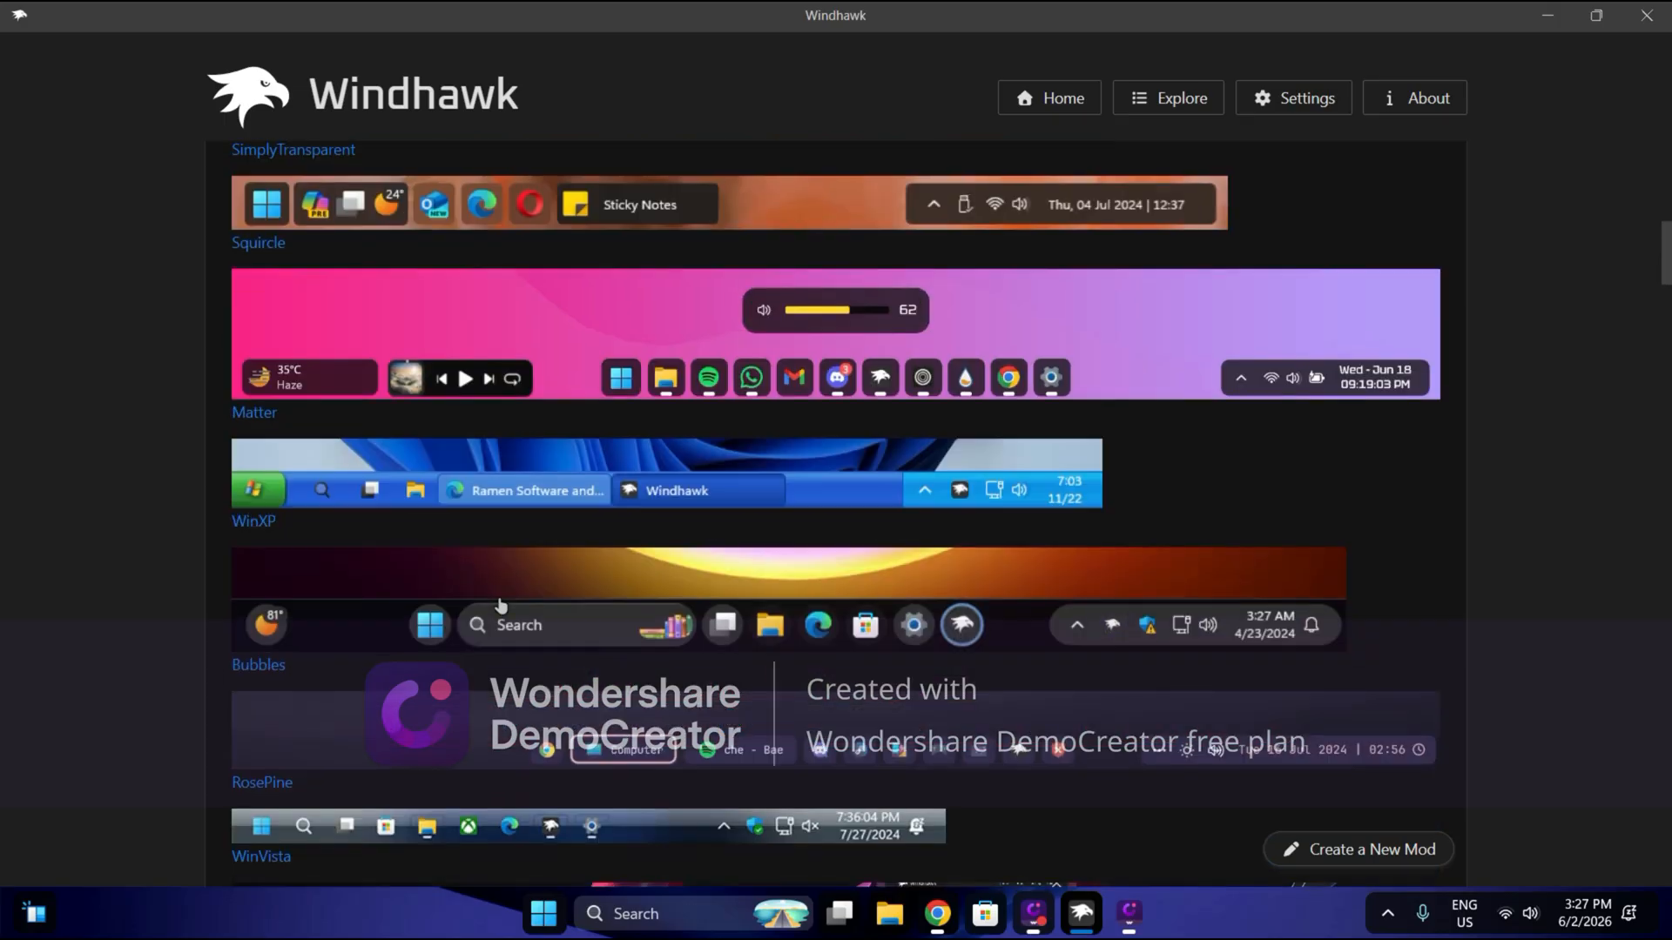
pyautogui.scroll(-4, 457, 573)
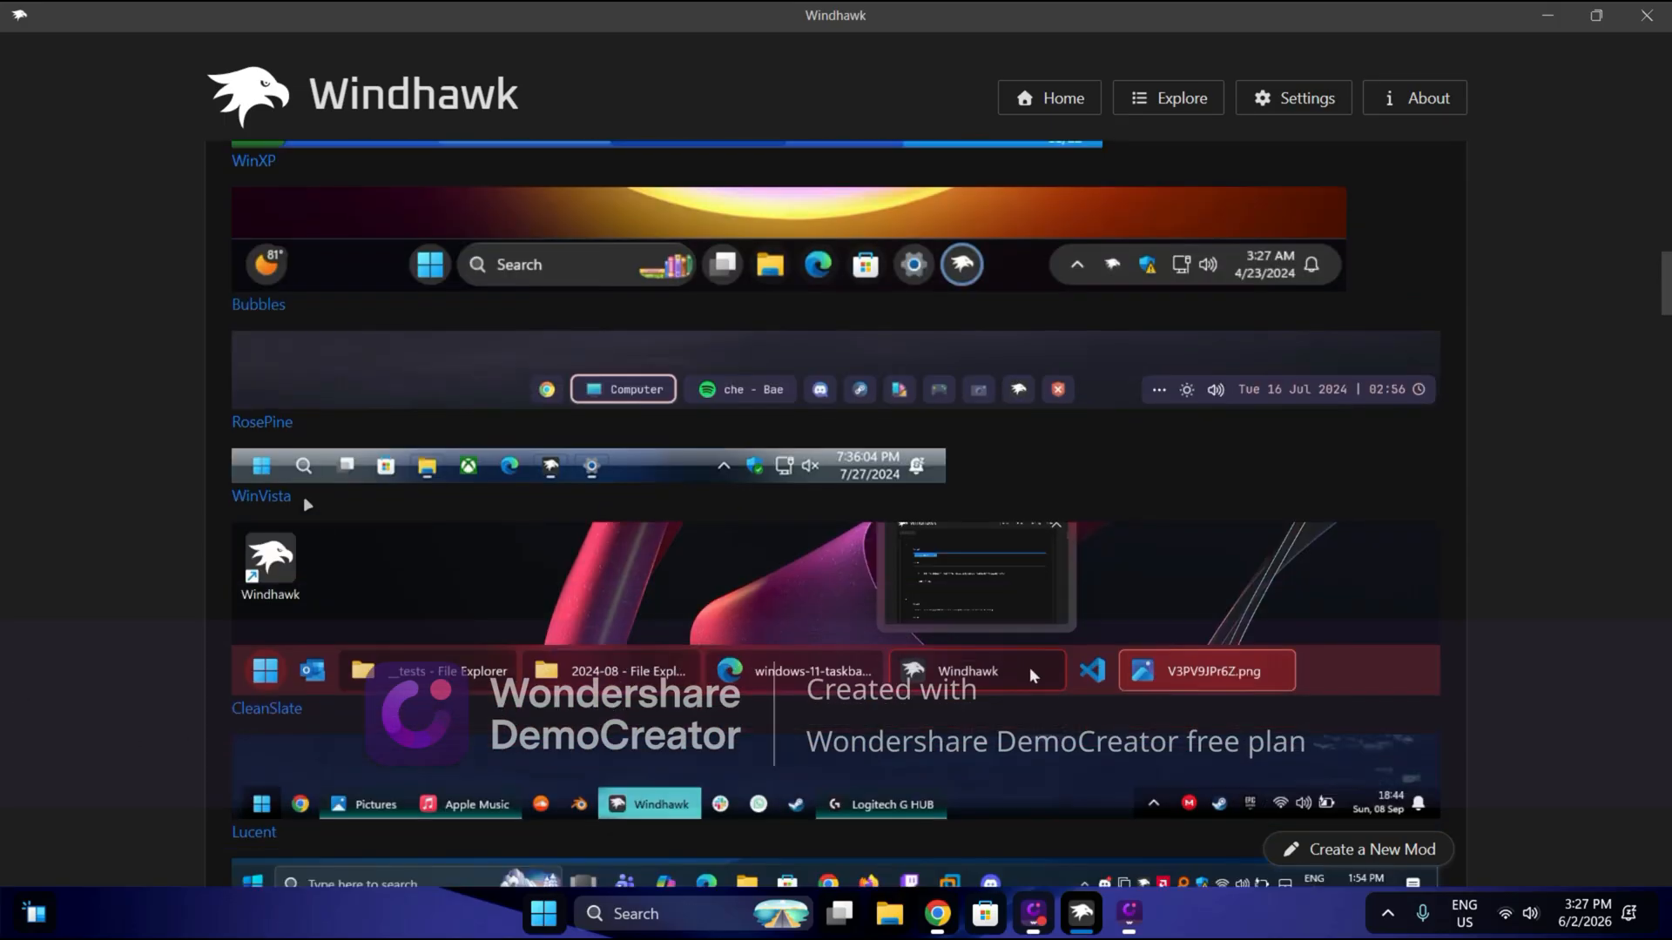
pyautogui.scroll(-1, 315, 515)
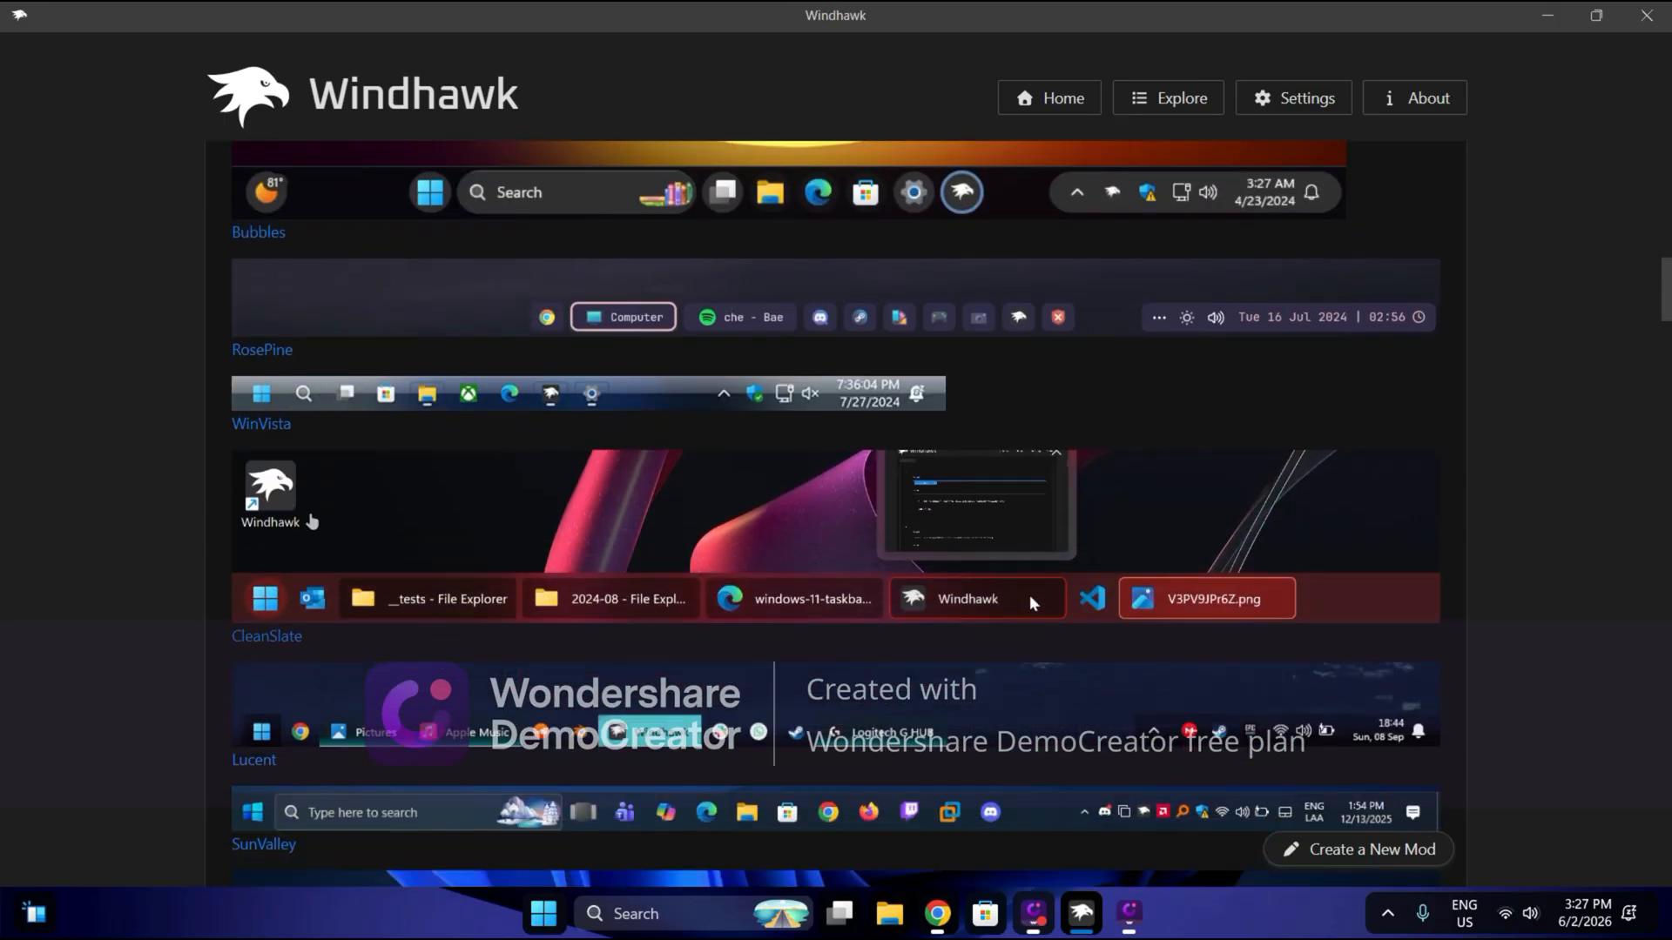
pyautogui.scroll(-6, 846, 452)
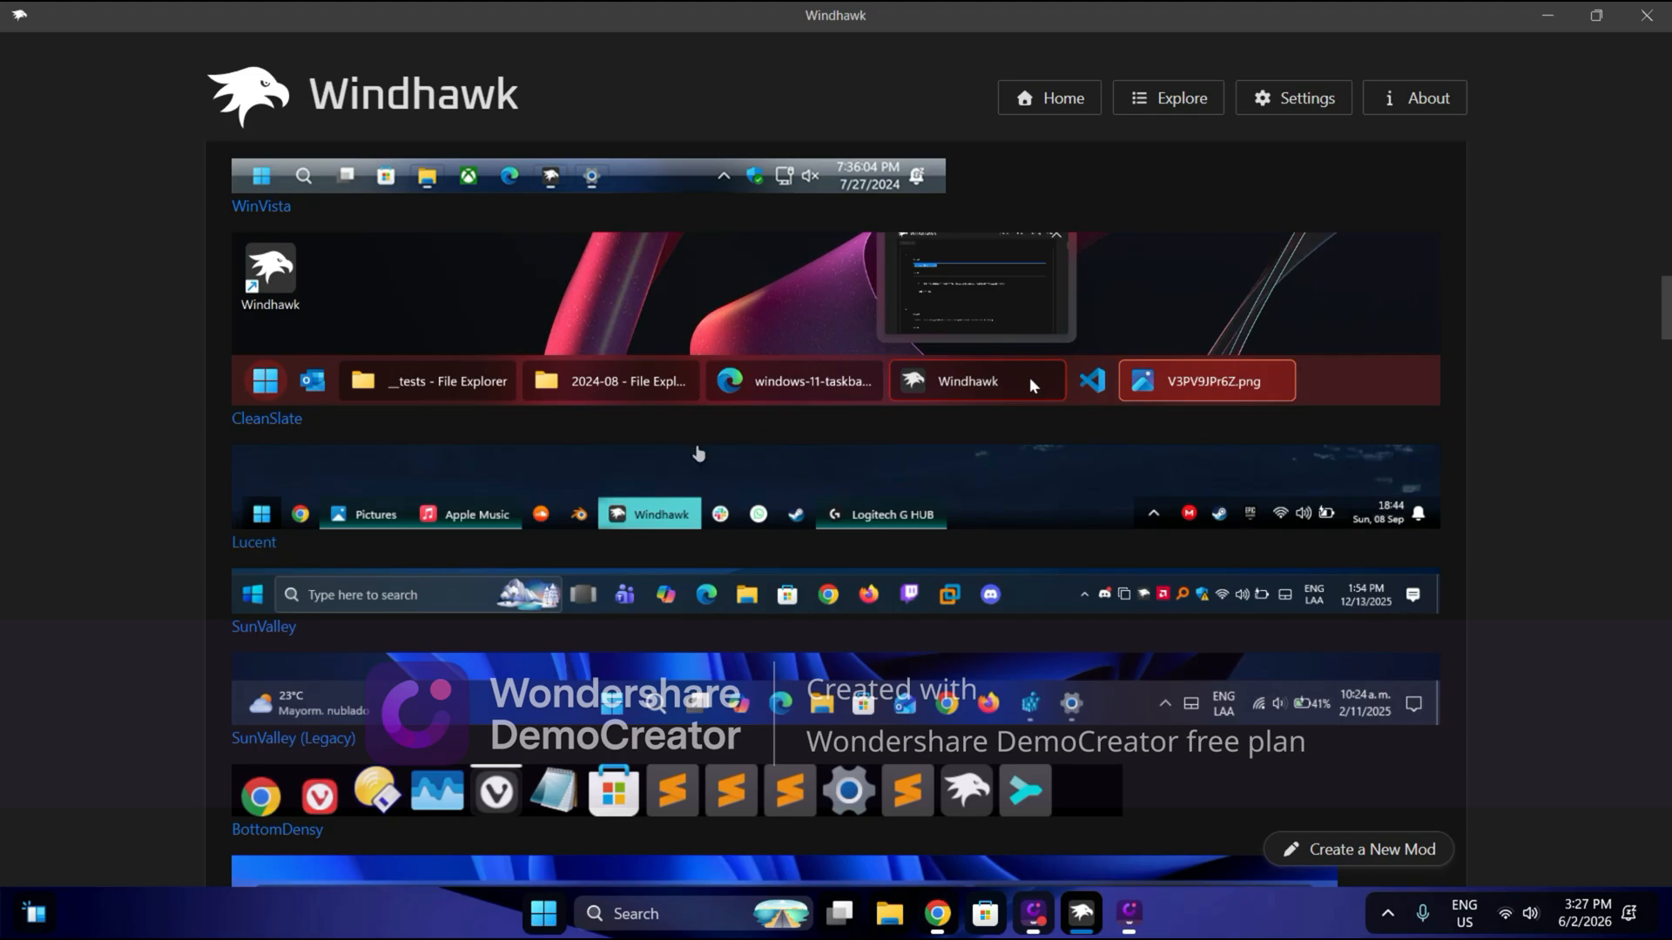
pyautogui.scroll(2, 865, 458)
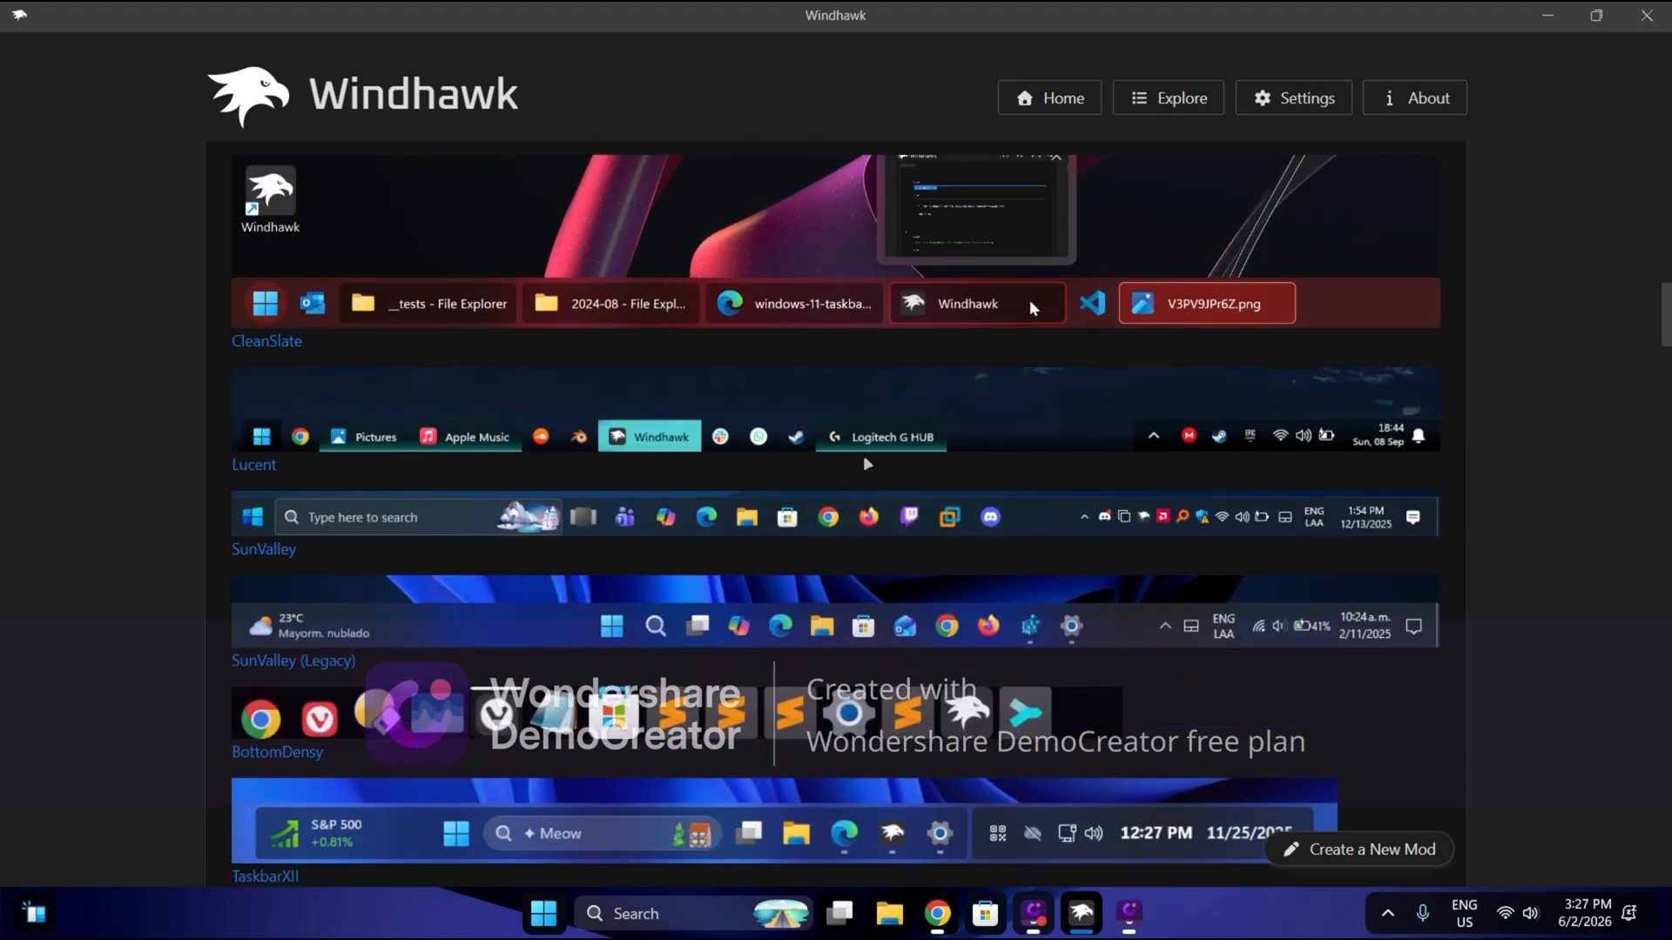
pyautogui.scroll(-11, 864, 453)
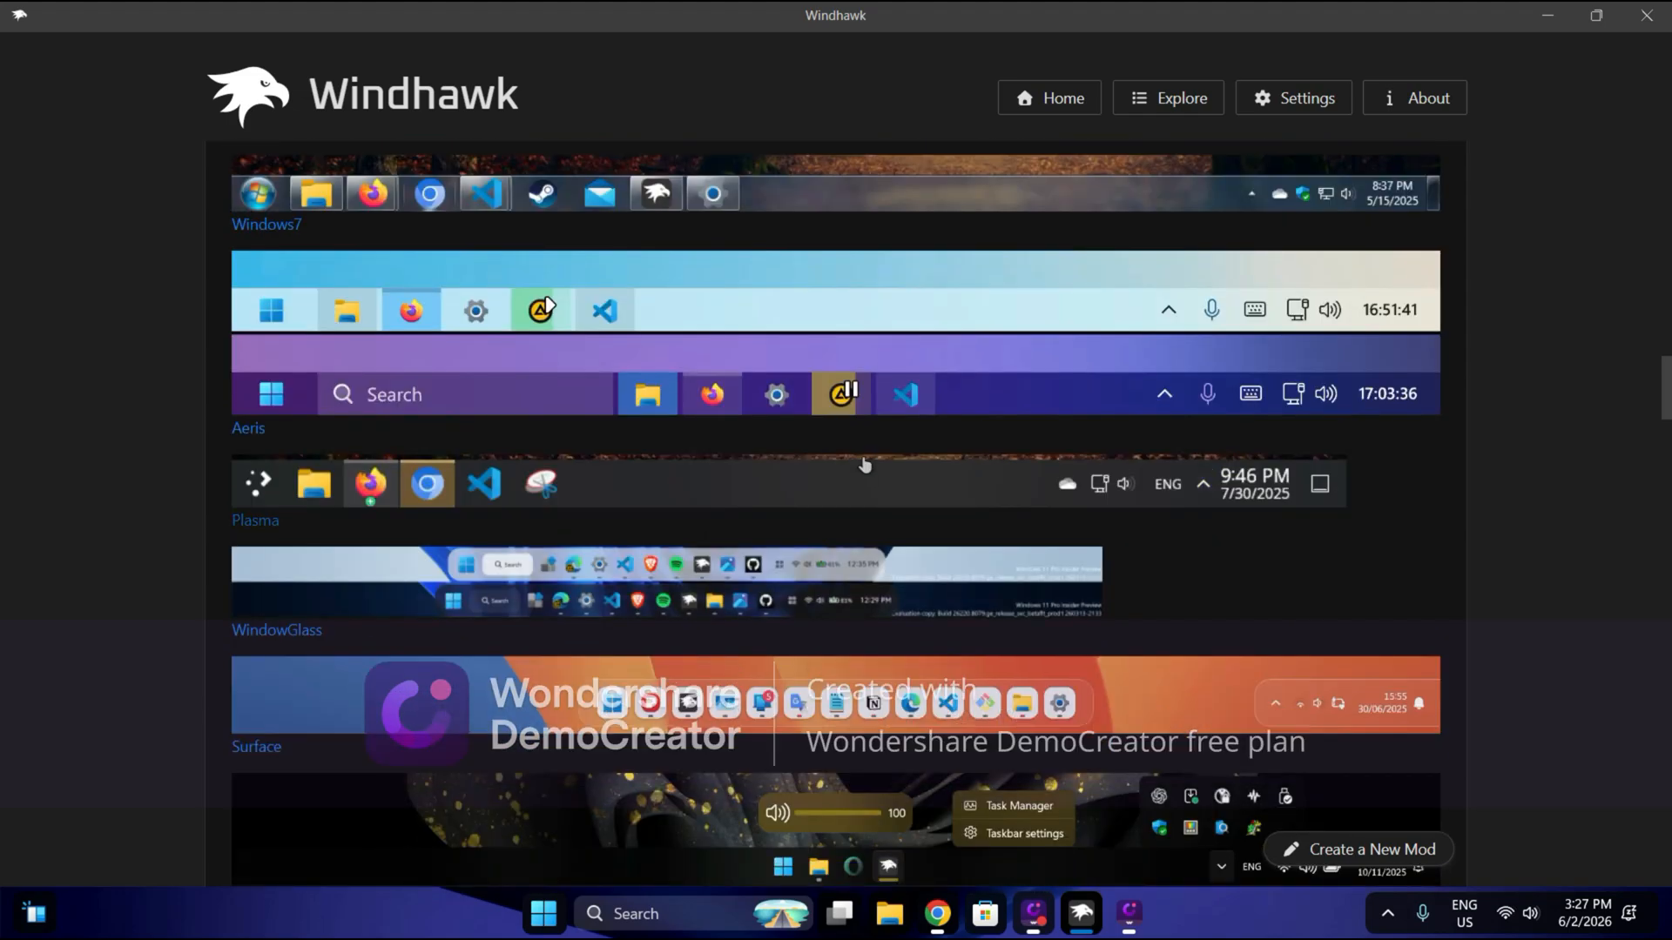
pyautogui.scroll(-5, 865, 464)
pyautogui.scroll(5, 866, 463)
pyautogui.scroll(3, 680, 445)
pyautogui.scroll(-15, 358, 412)
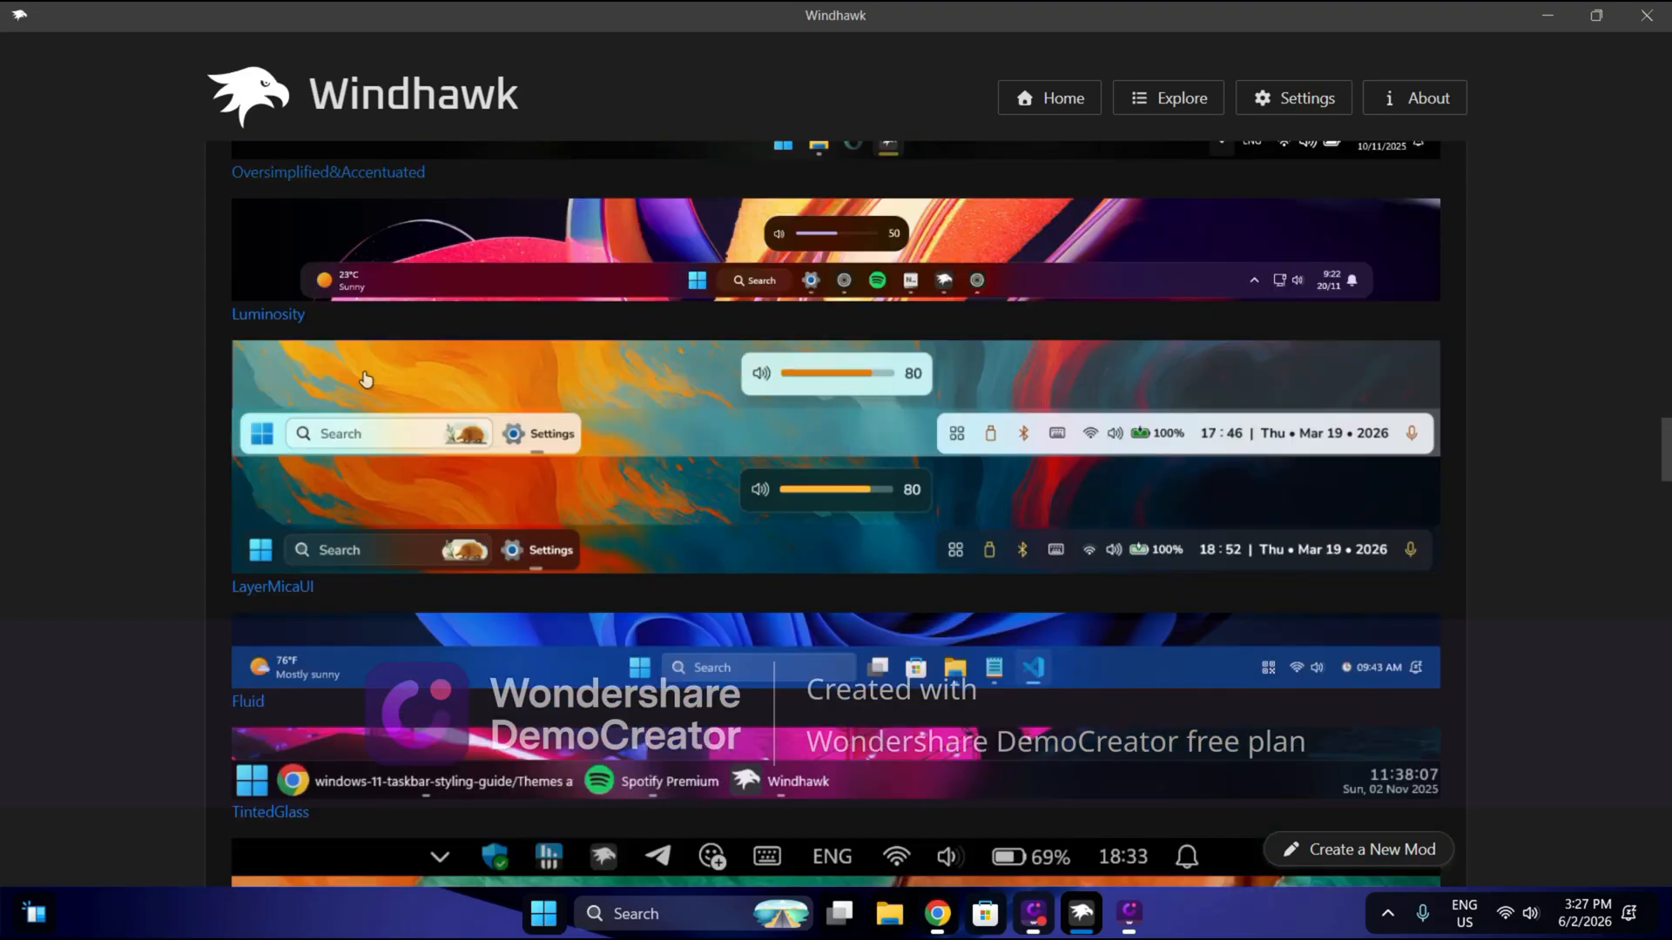
pyautogui.scroll(-9, 603, 383)
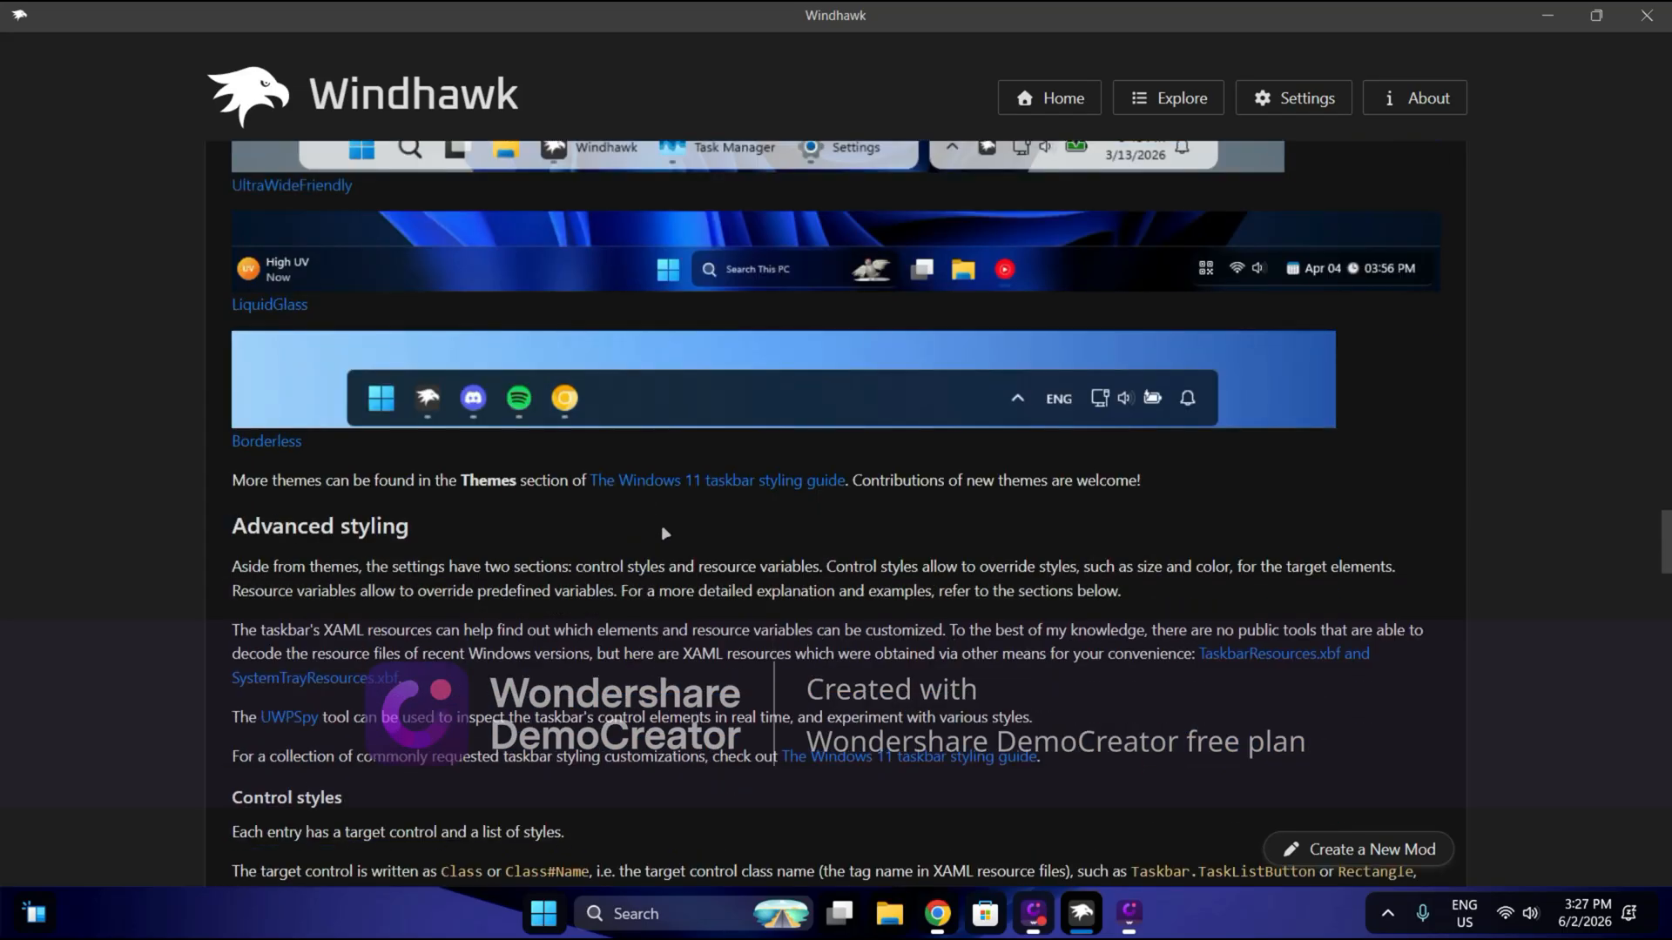
pyautogui.scroll(18, 780, 520)
pyautogui.scroll(15, 784, 516)
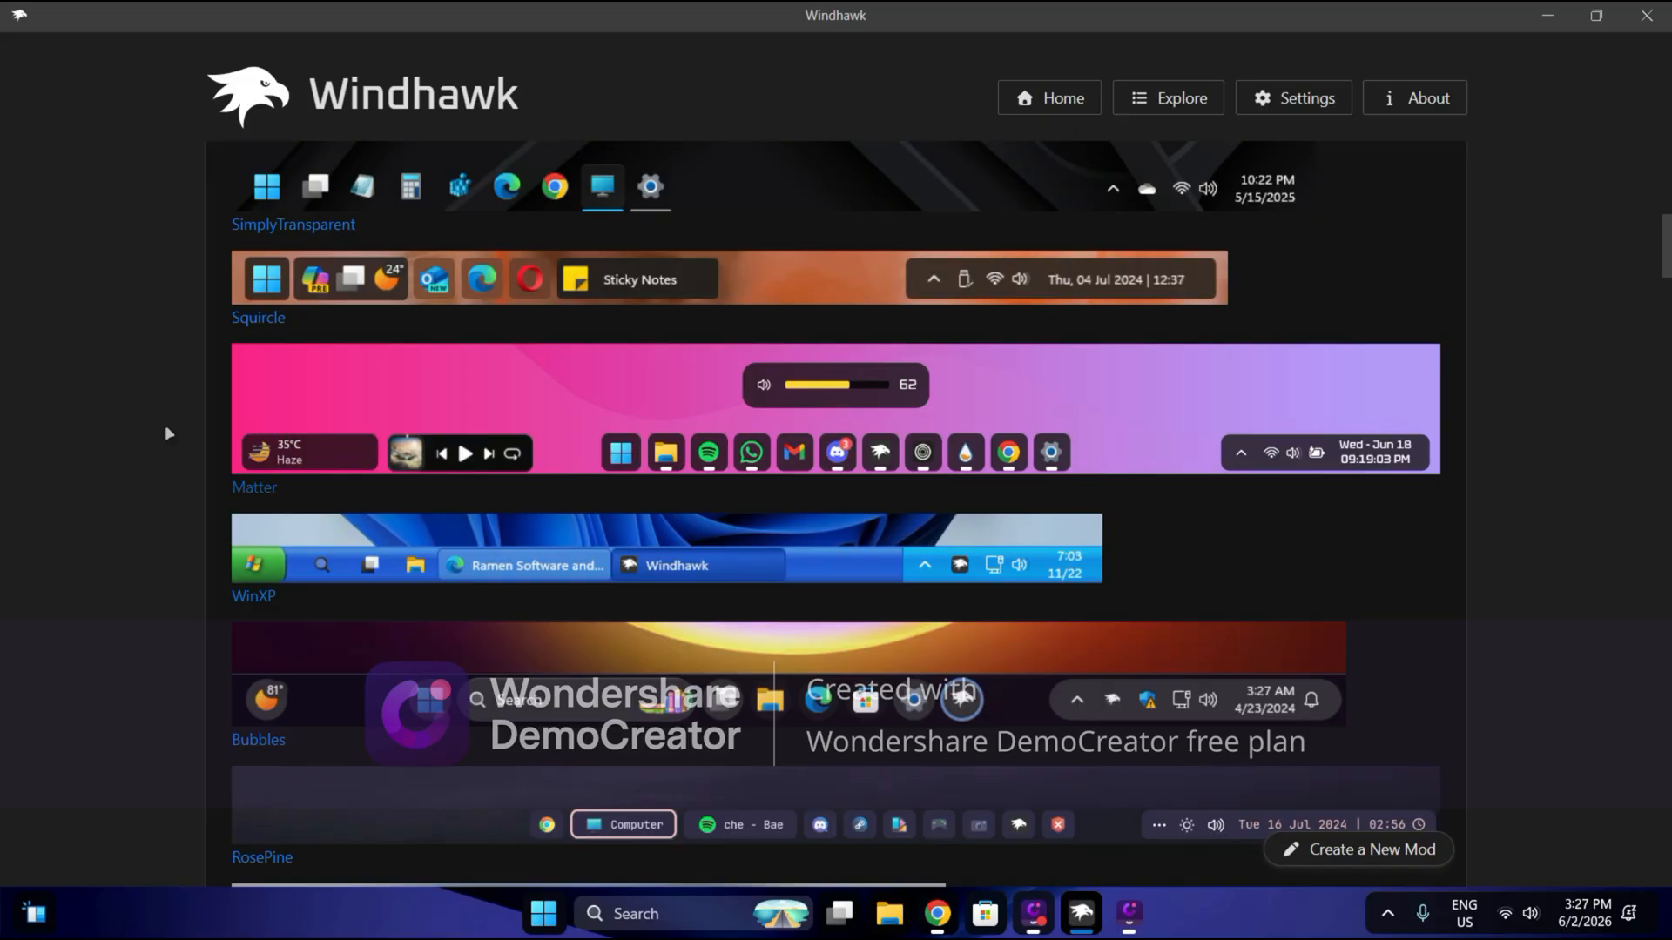
pyautogui.scroll(-10, 949, 481)
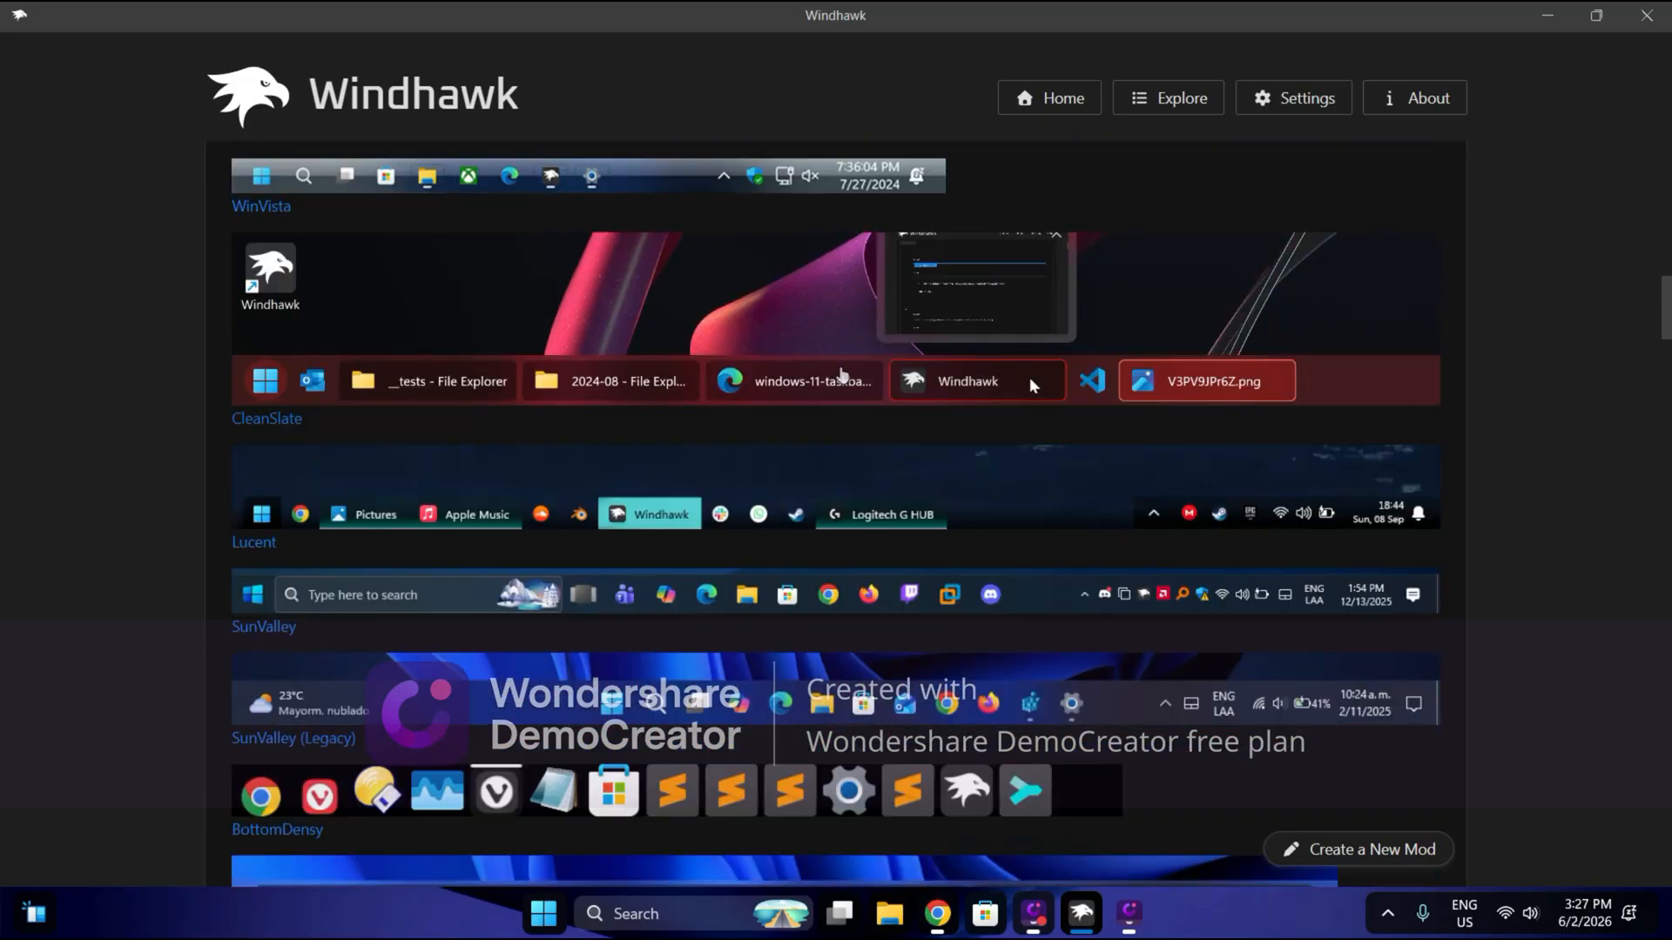
pyautogui.scroll(-1, 760, 359)
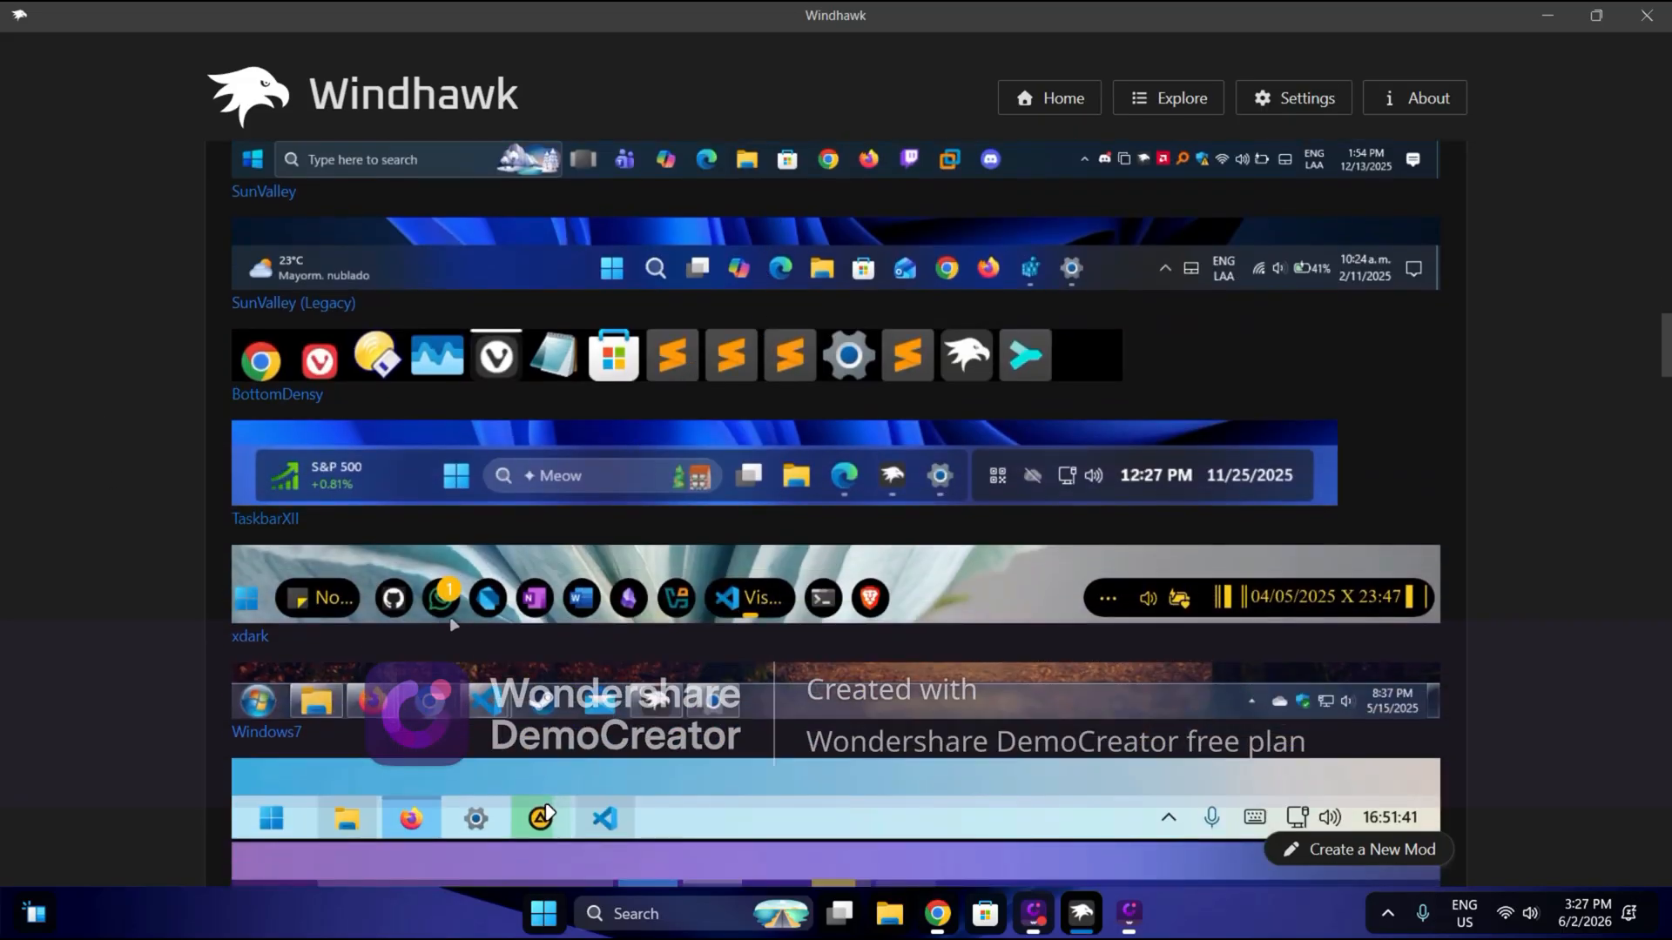
pyautogui.scroll(-5, 387, 614)
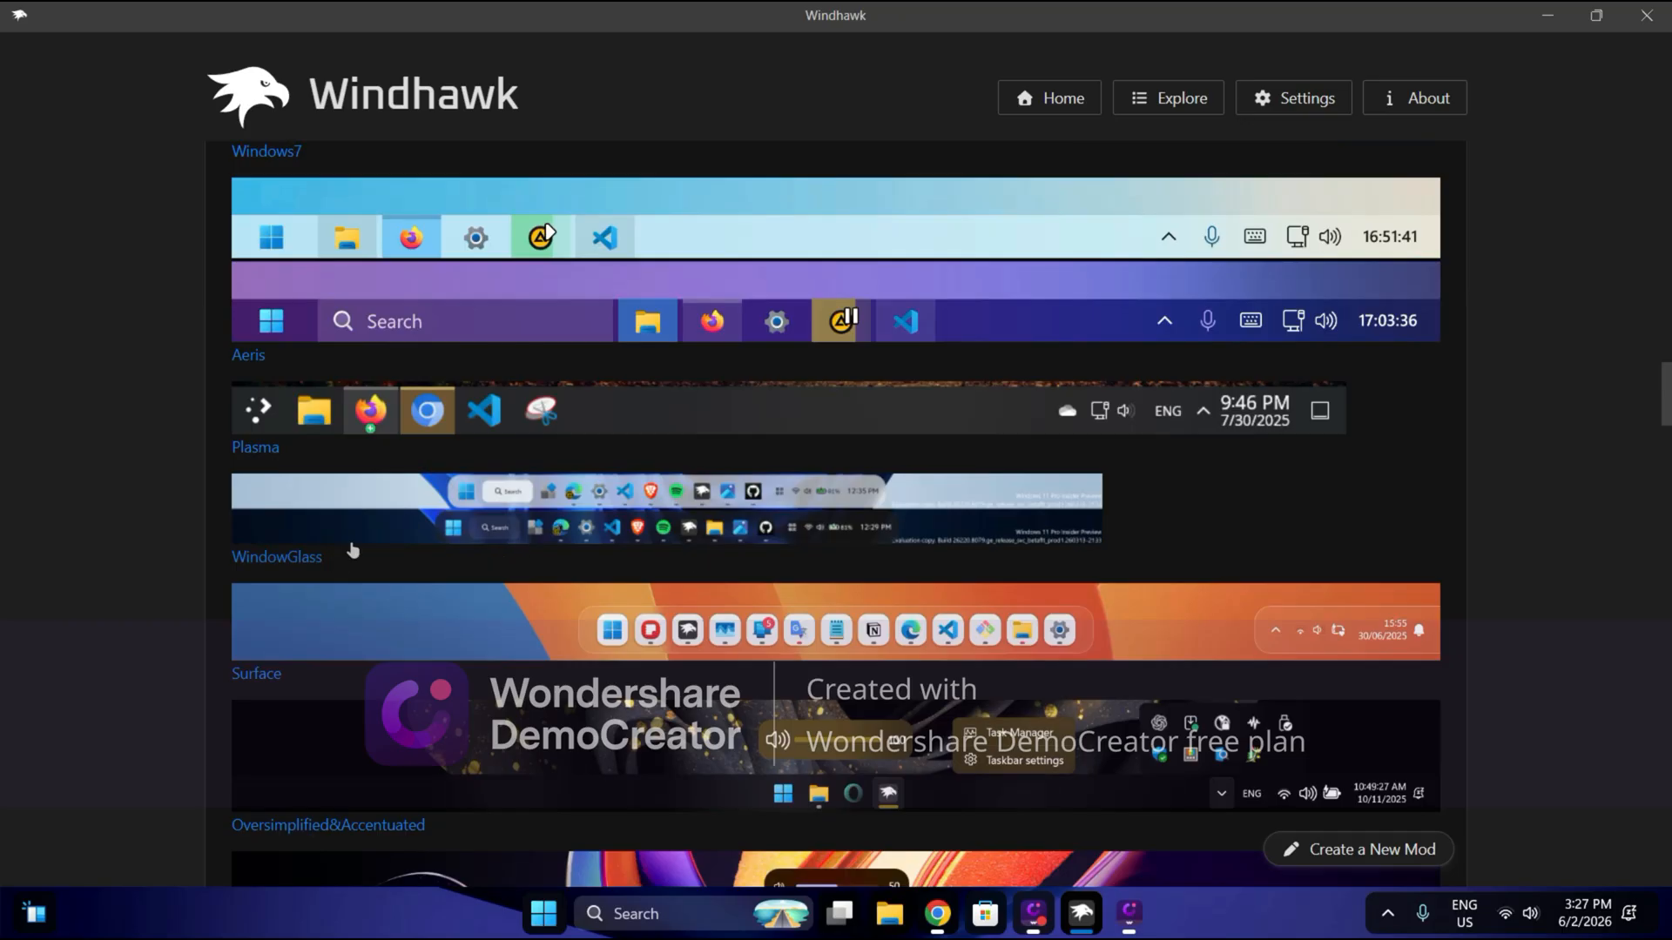
pyautogui.scroll(-2, 1007, 549)
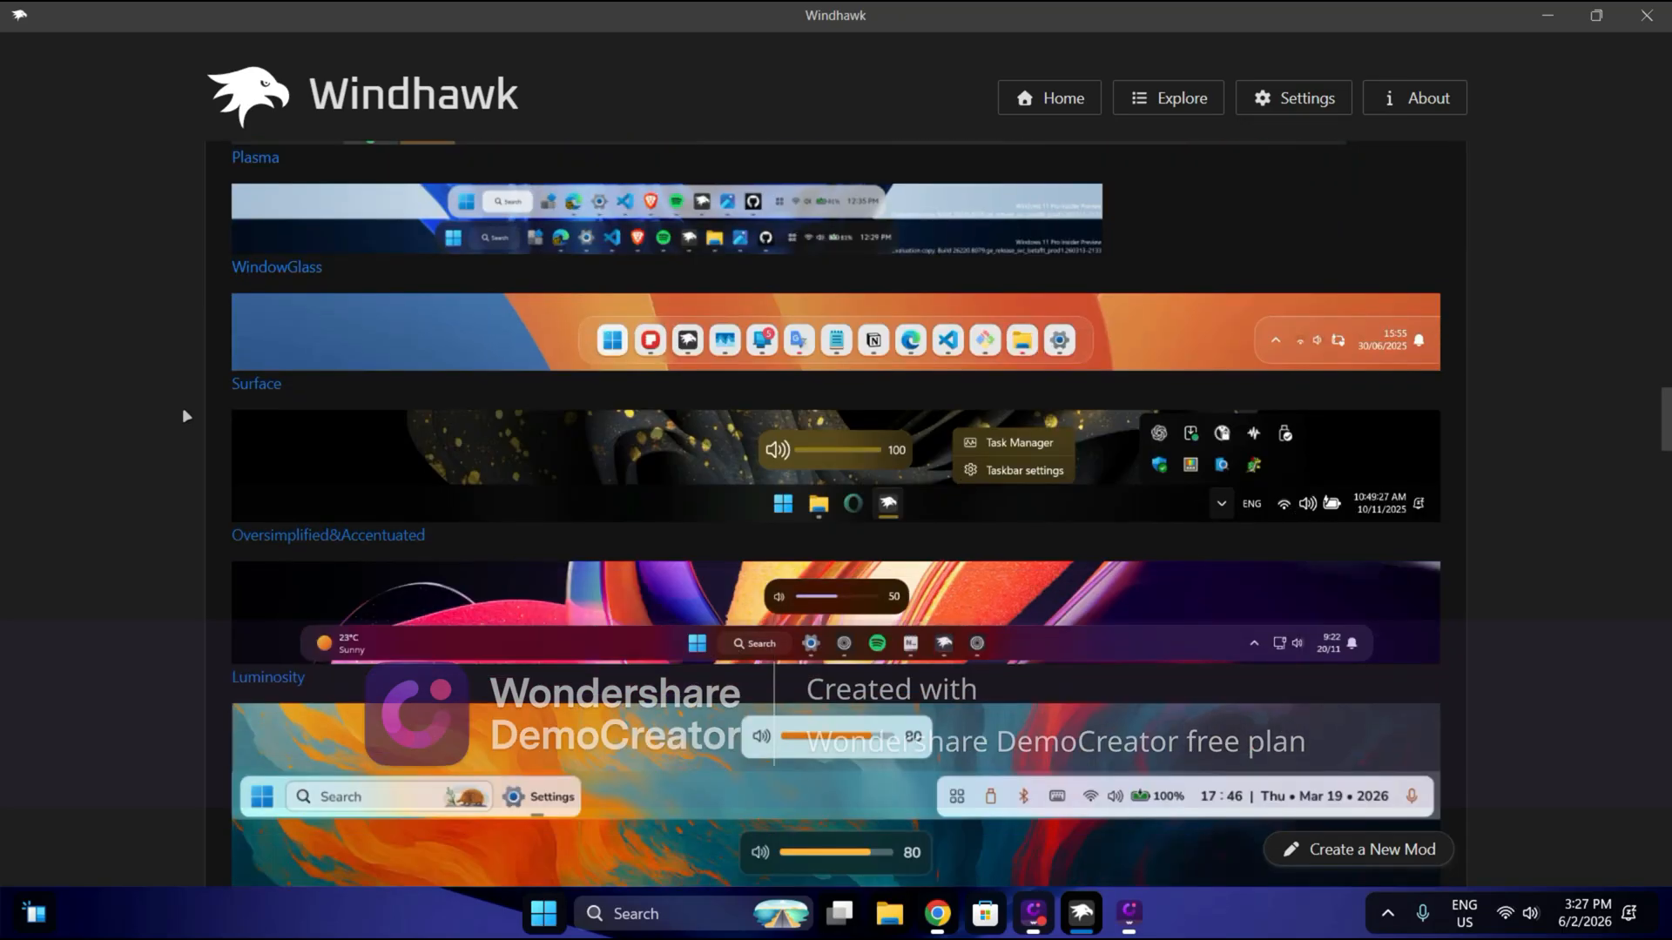
pyautogui.scroll(3, 635, 366)
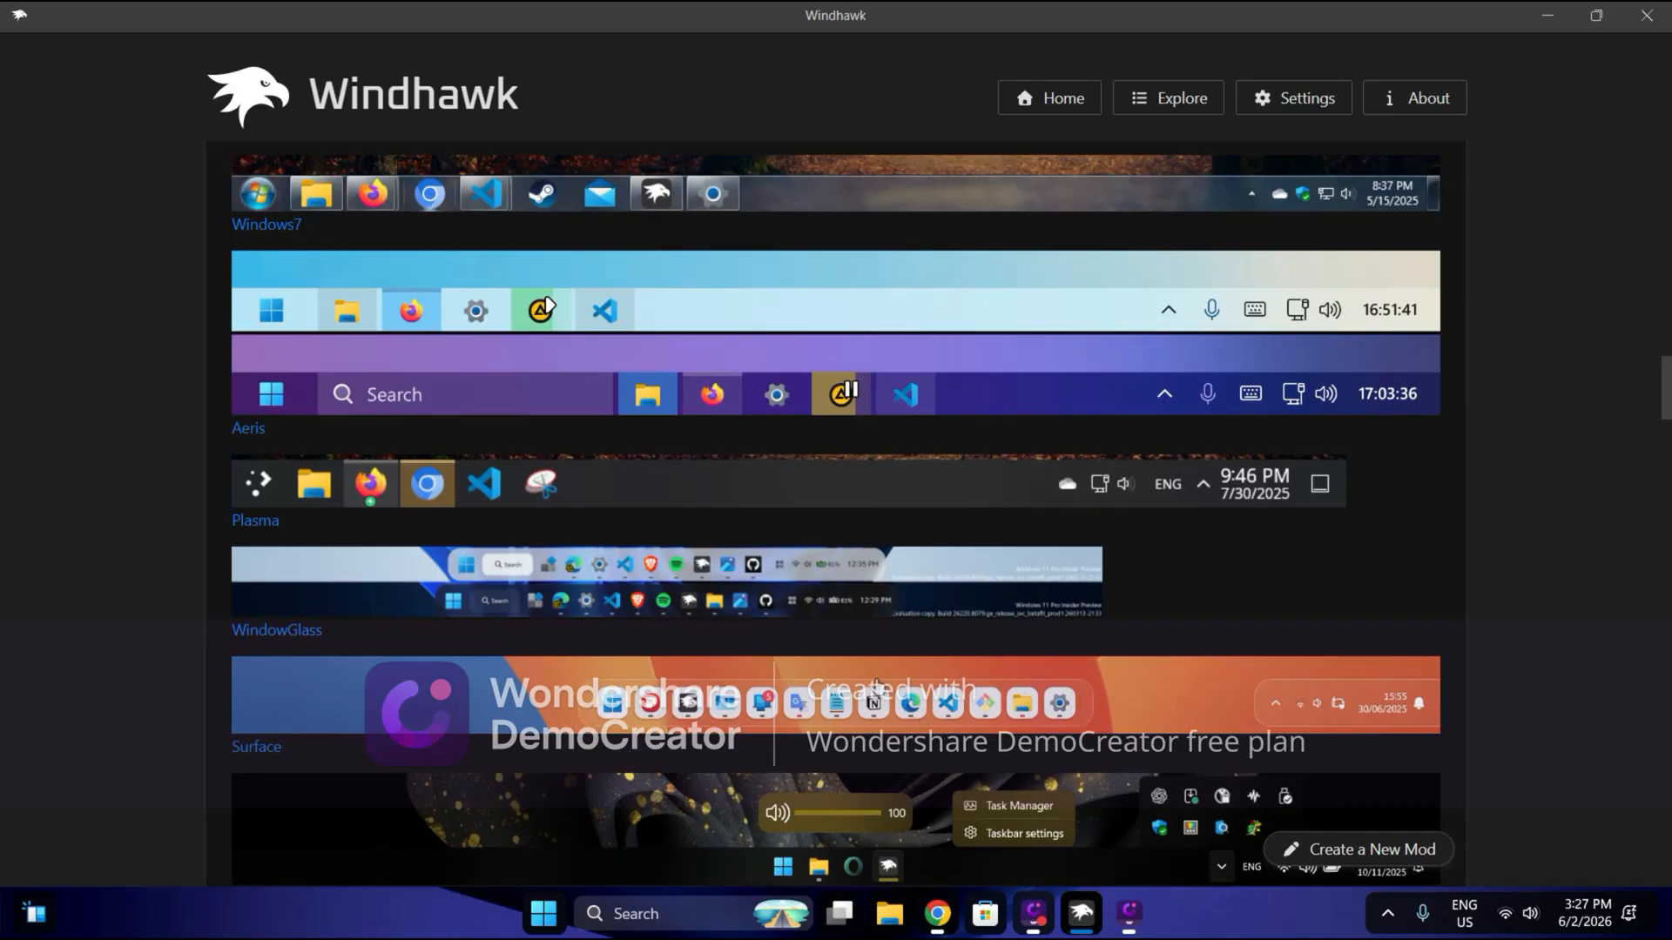
# - Set the Windows 11 Taskbar Styler mod's theme to Surface and save the settings
pyautogui.scroll(20, 875, 686)
pyautogui.scroll(-1, 643, 524)
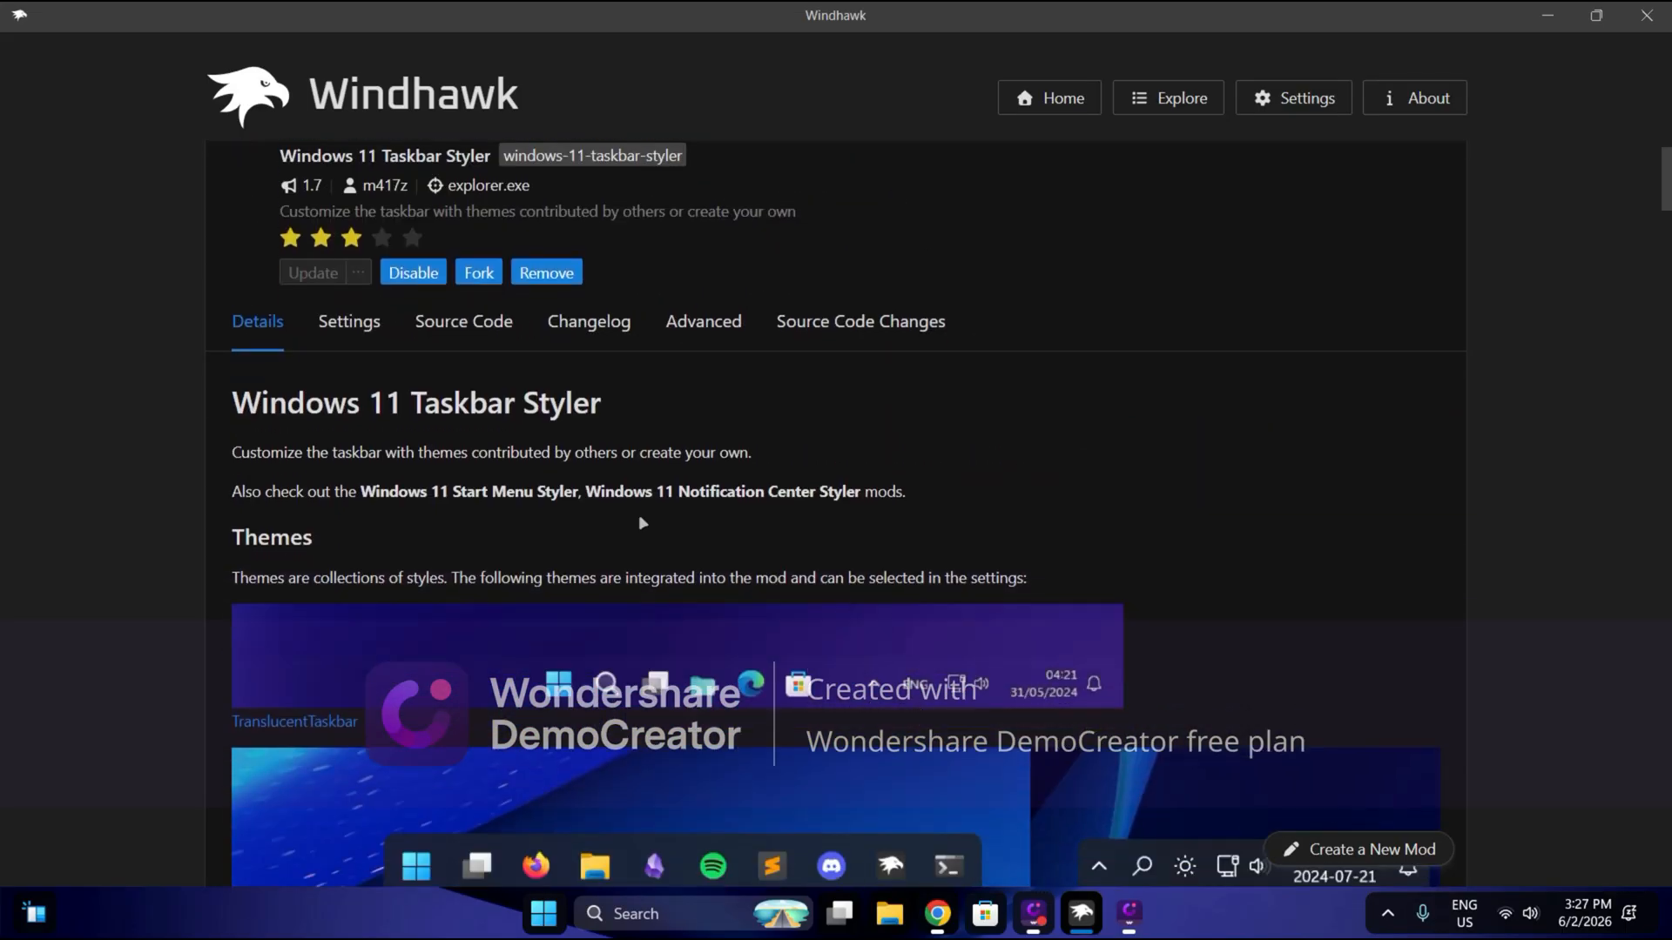
pyautogui.scroll(1, 301, 353)
pyautogui.click(339, 390)
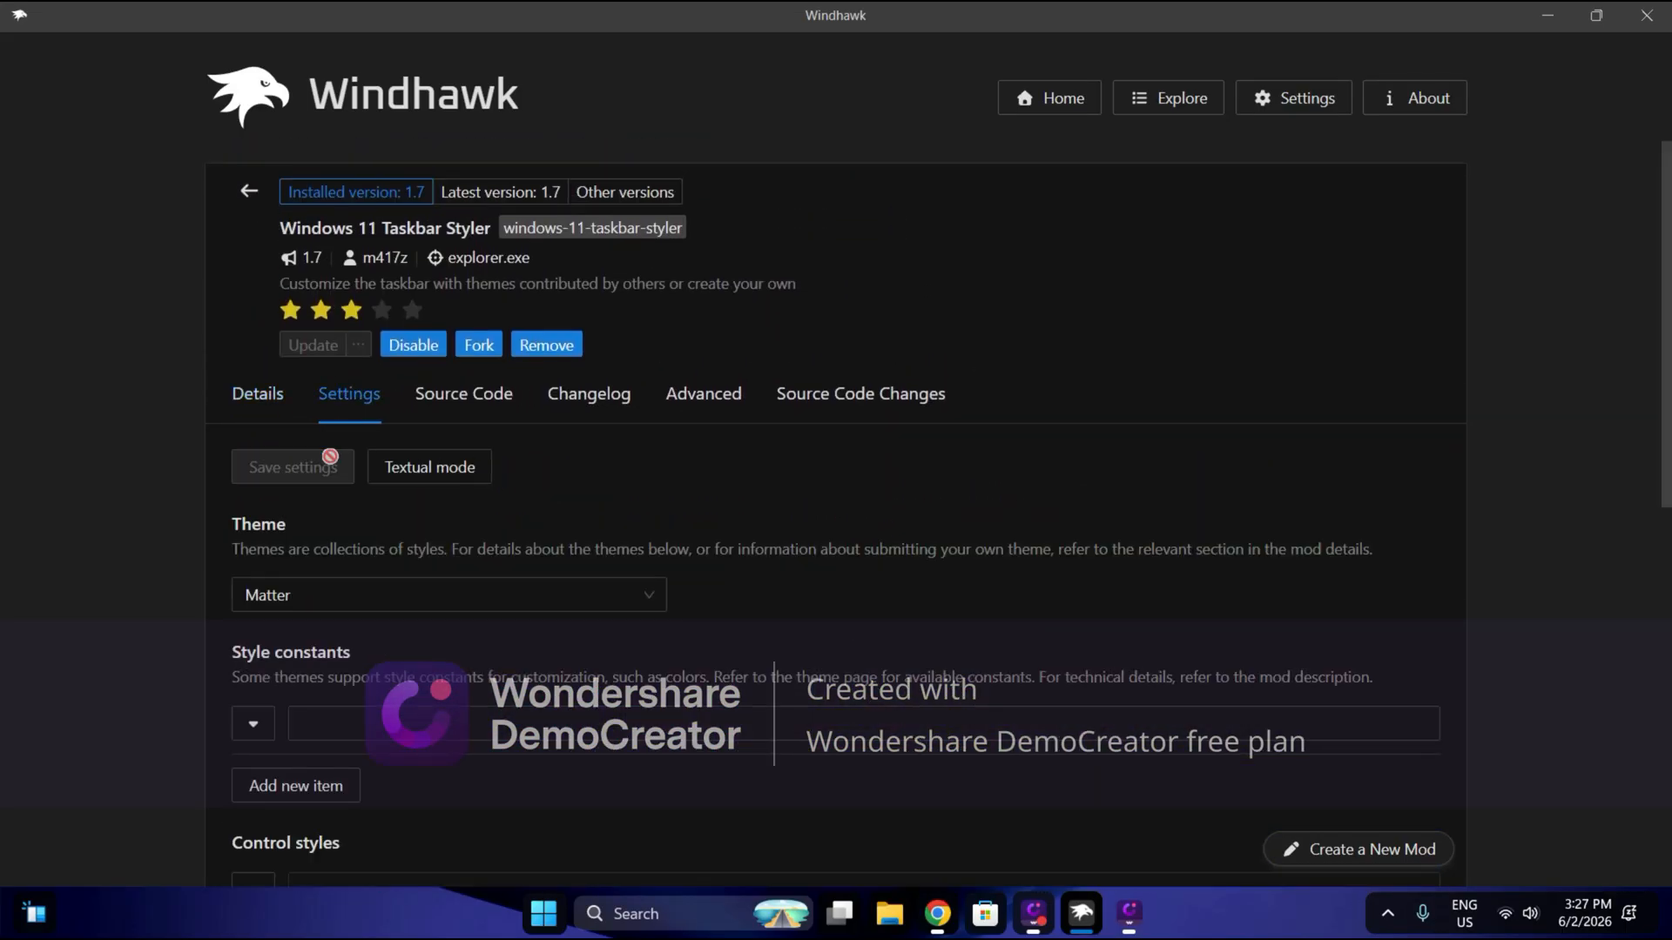
pyautogui.click(327, 595)
pyautogui.write('Surfa')
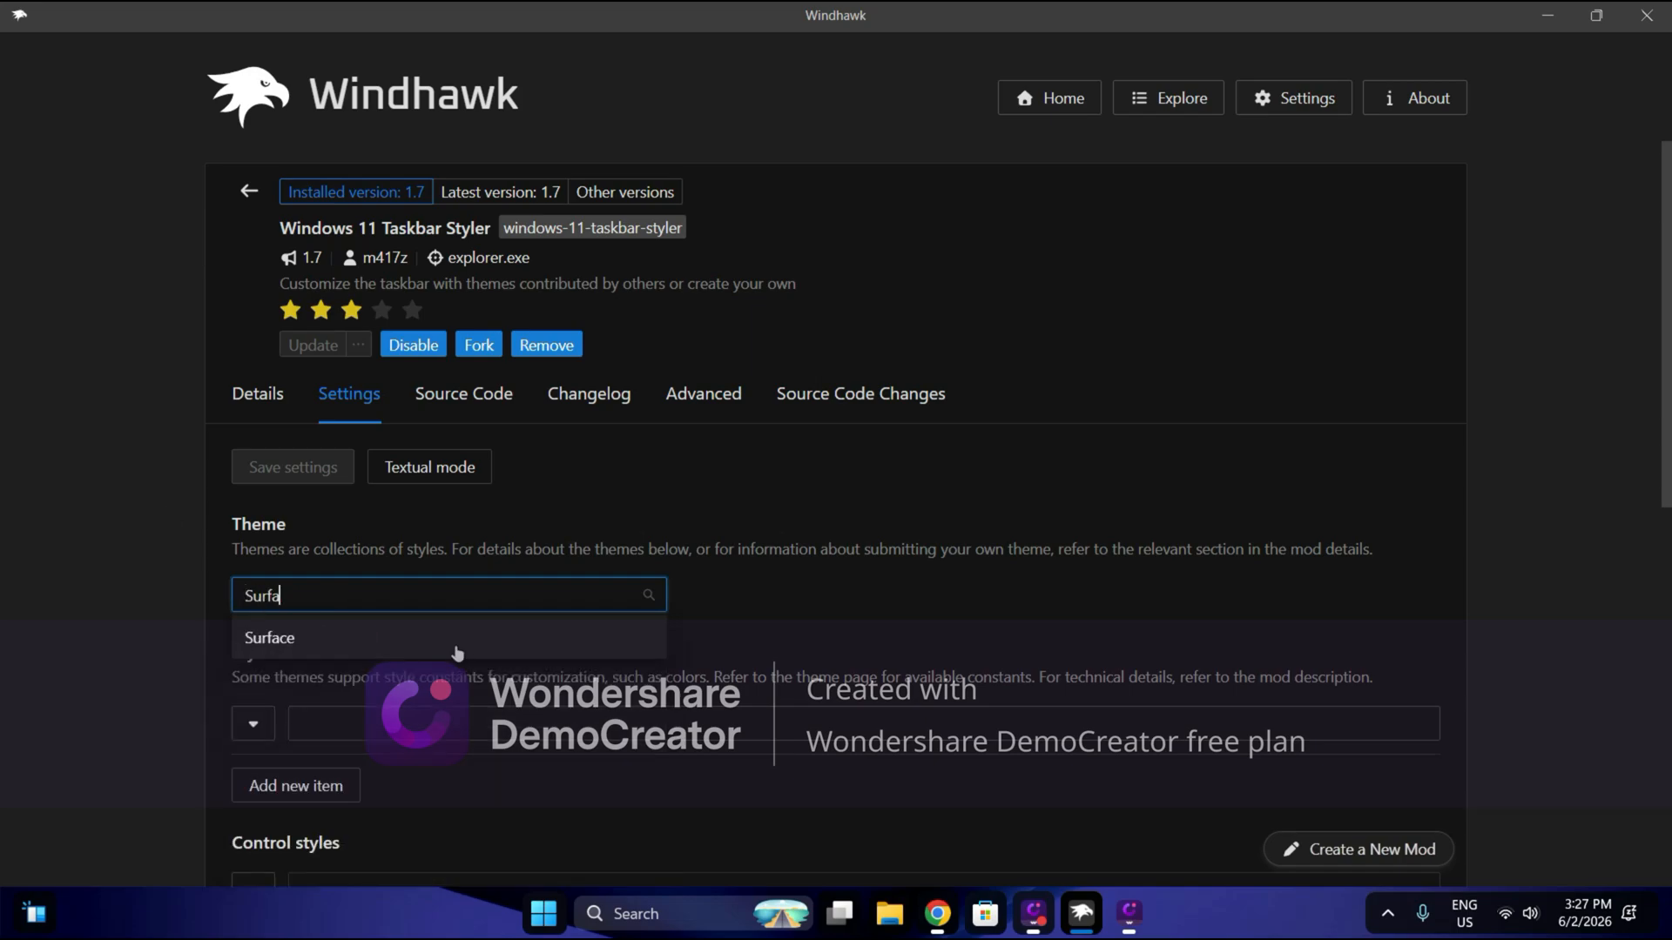
pyautogui.click(457, 649)
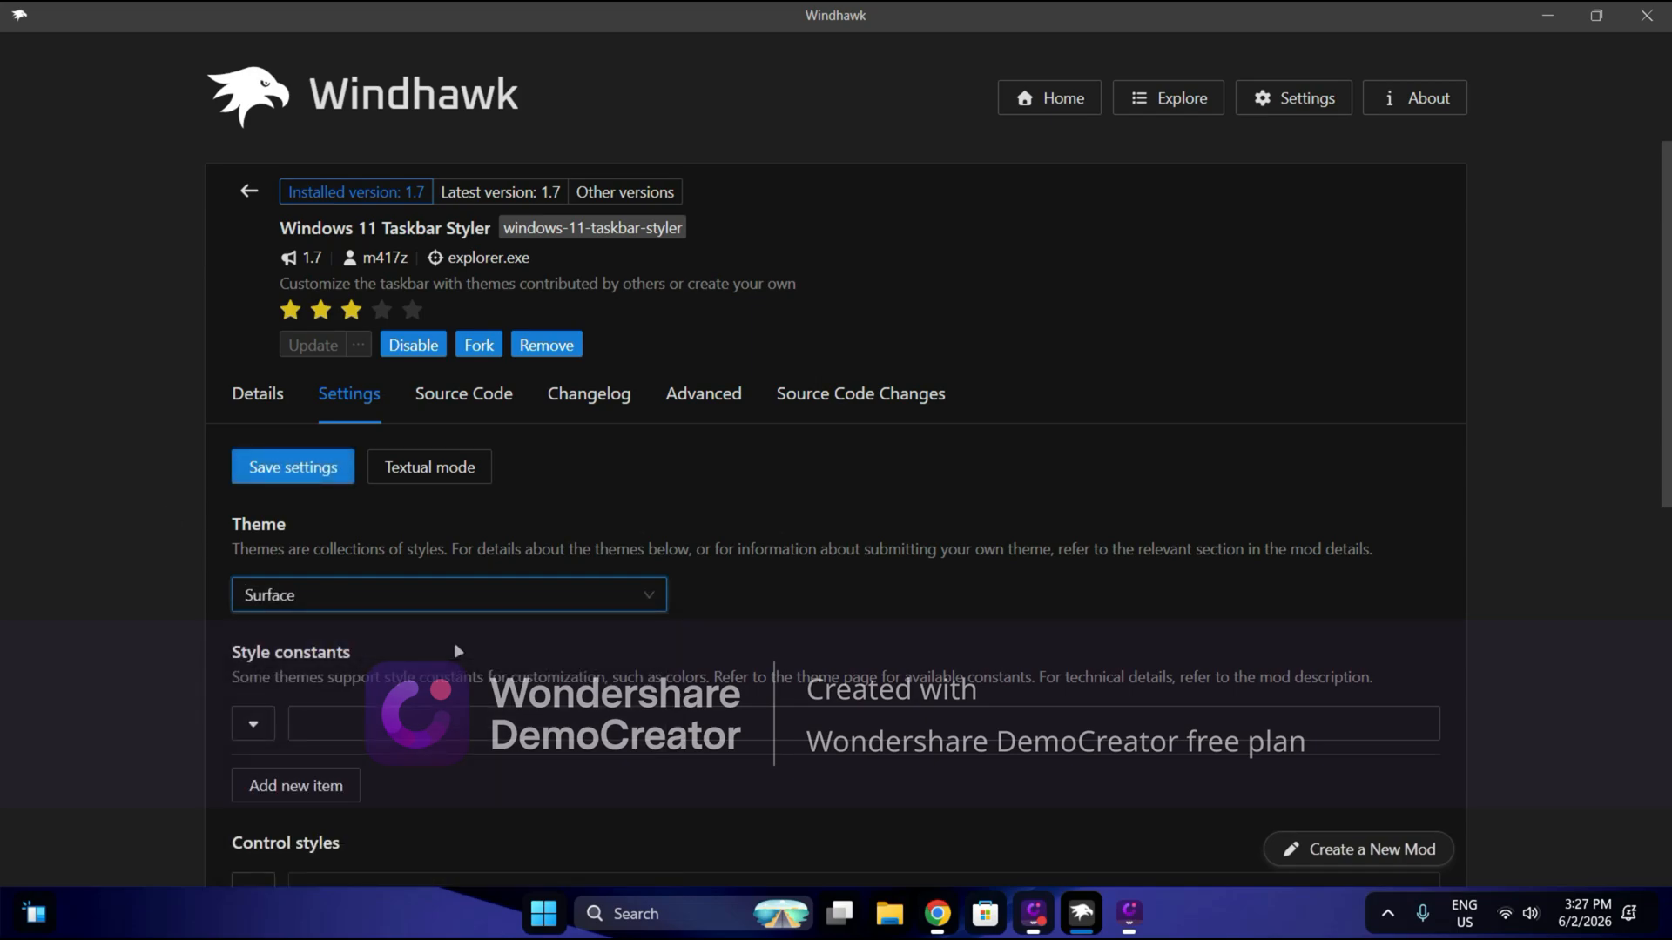
pyautogui.click(276, 475)
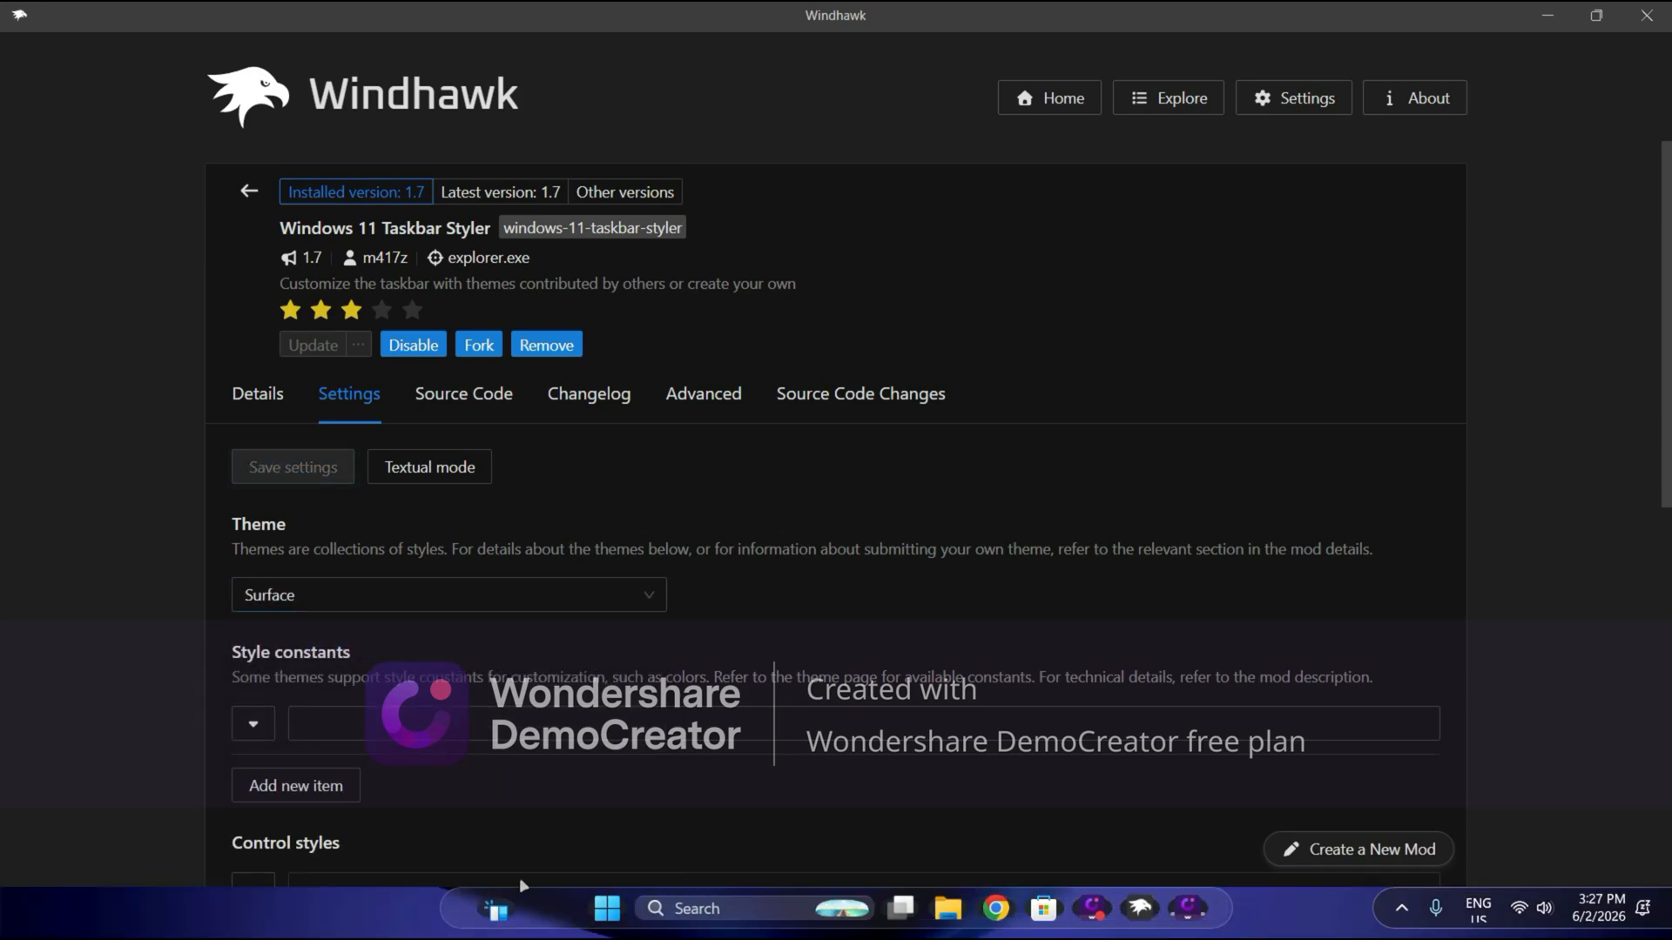
# - Examine the mod's style constants, control styles, resource variables and advanced options
pyautogui.scroll(-8, 390, 766)
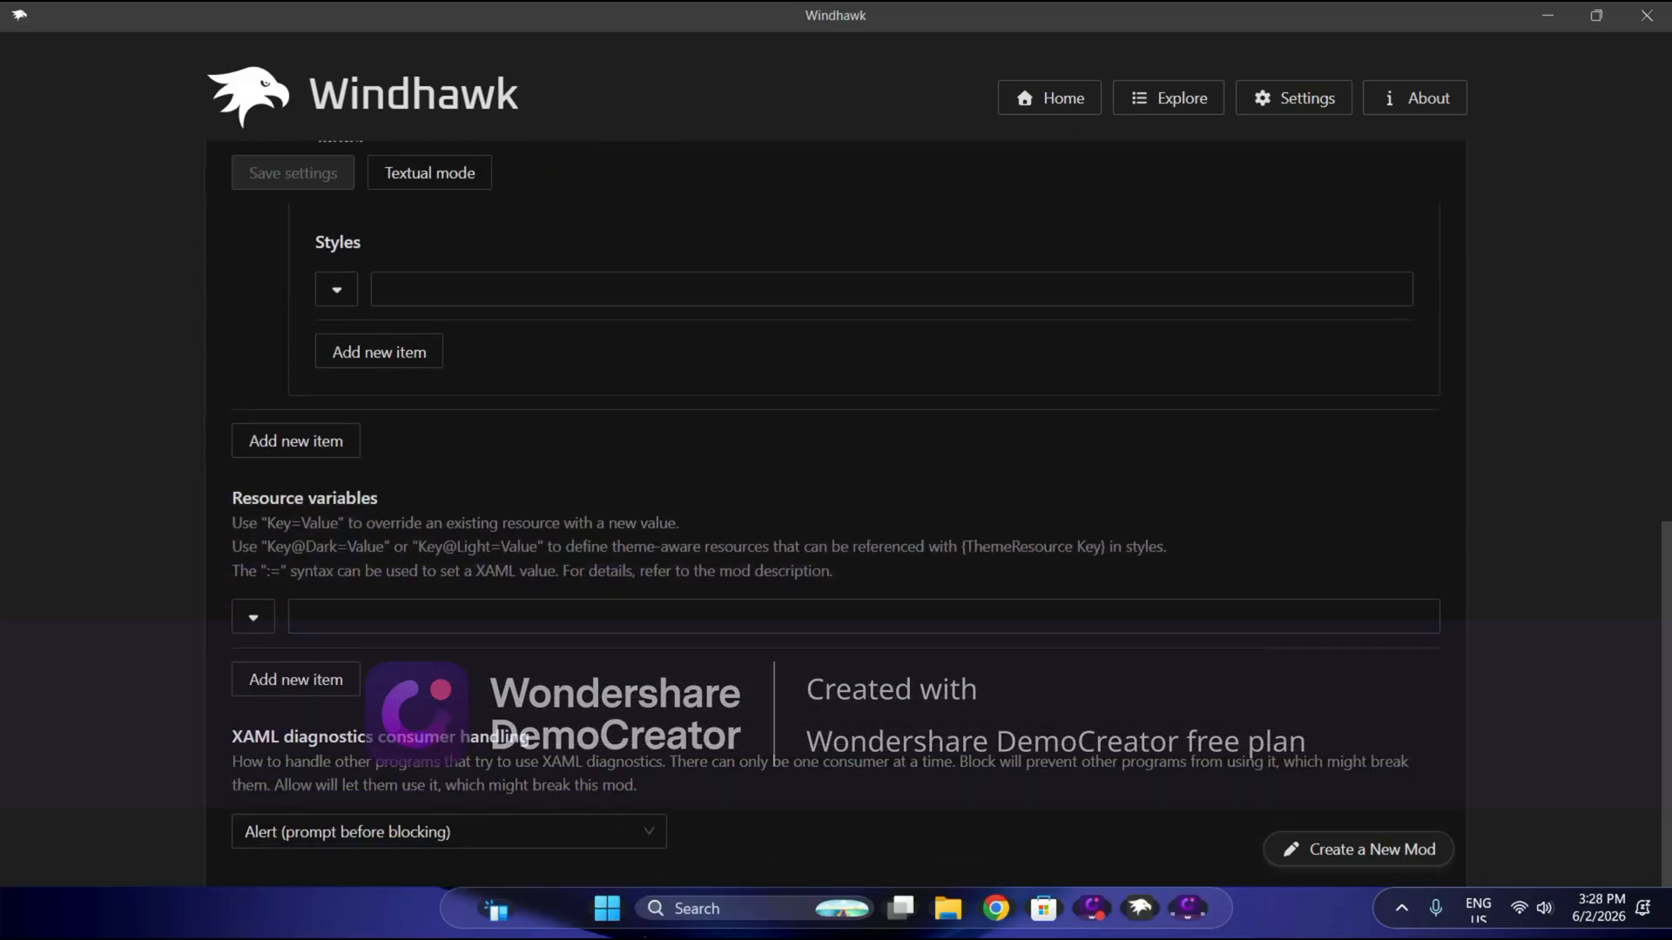
pyautogui.scroll(4, 474, 354)
pyautogui.scroll(-4, 478, 336)
pyautogui.scroll(4, 478, 340)
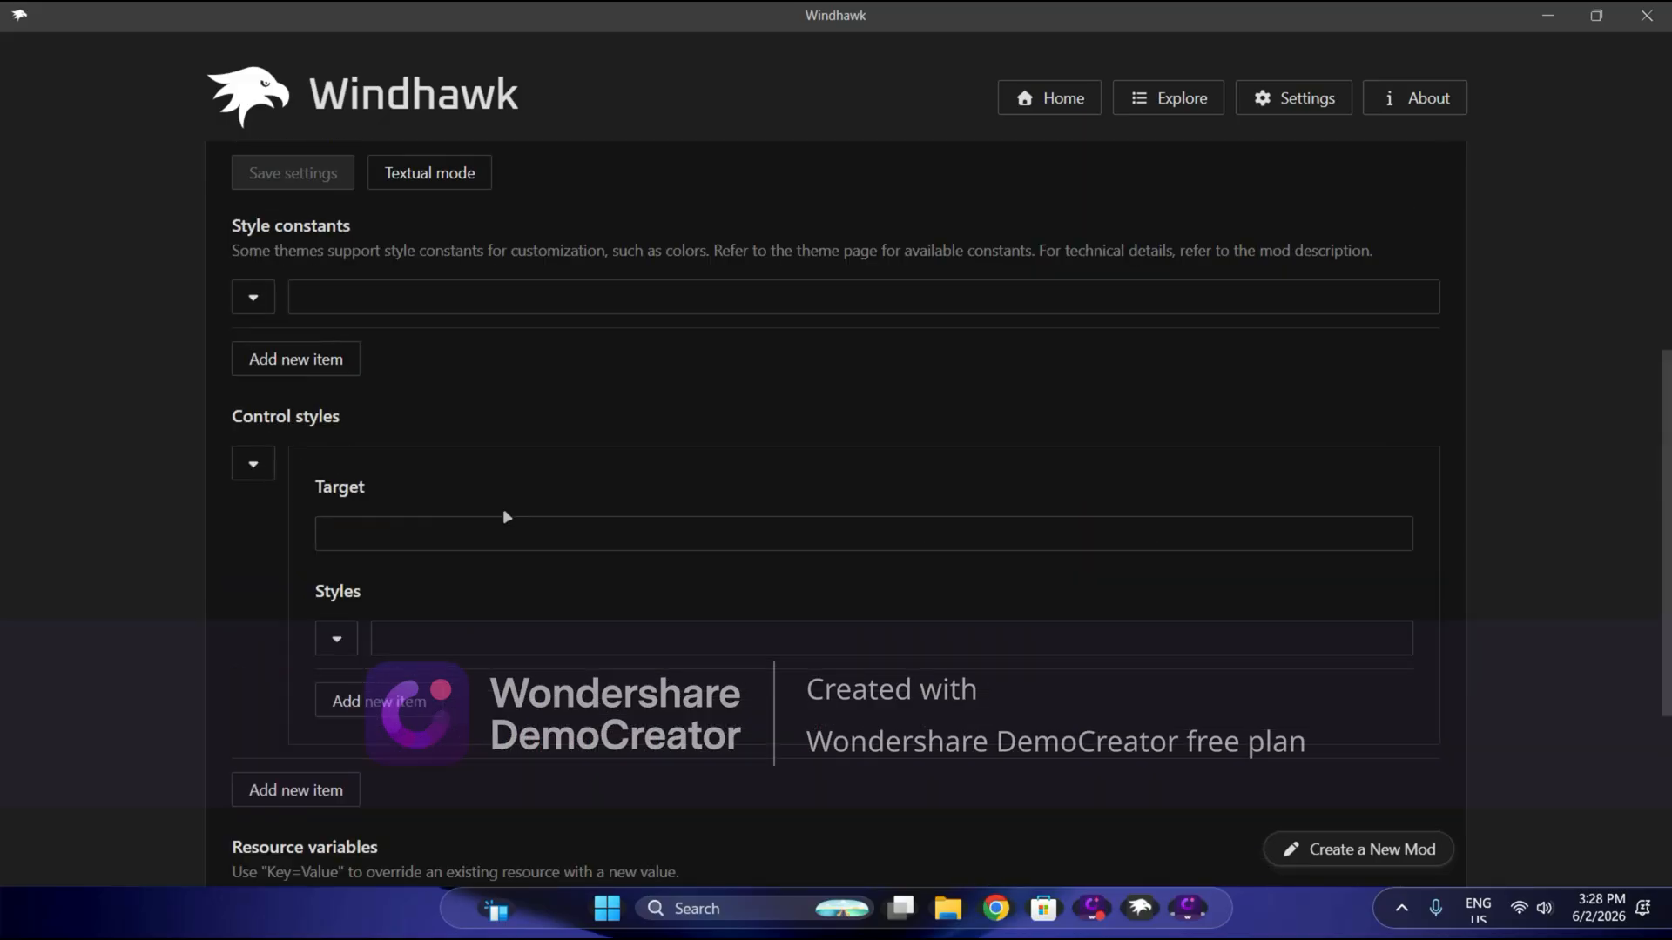
pyautogui.scroll(3, 506, 517)
pyautogui.scroll(-1, 442, 571)
pyautogui.scroll(2, 440, 571)
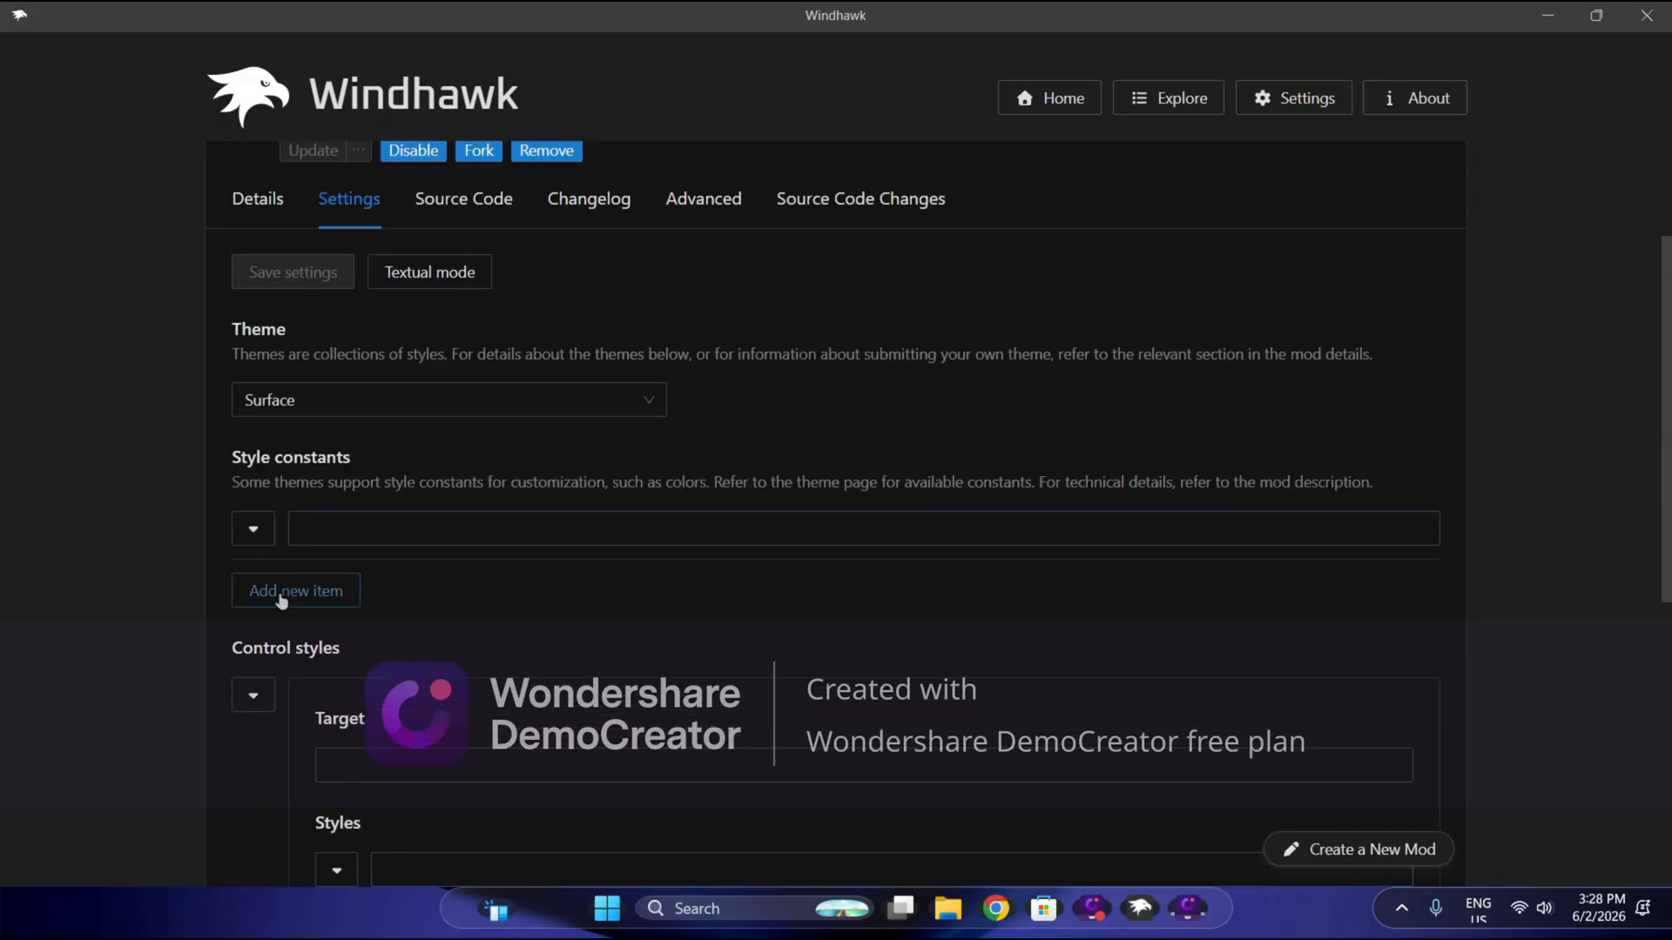
pyautogui.scroll(-5, 317, 640)
pyautogui.scroll(2, 364, 573)
pyautogui.scroll(-2, 366, 572)
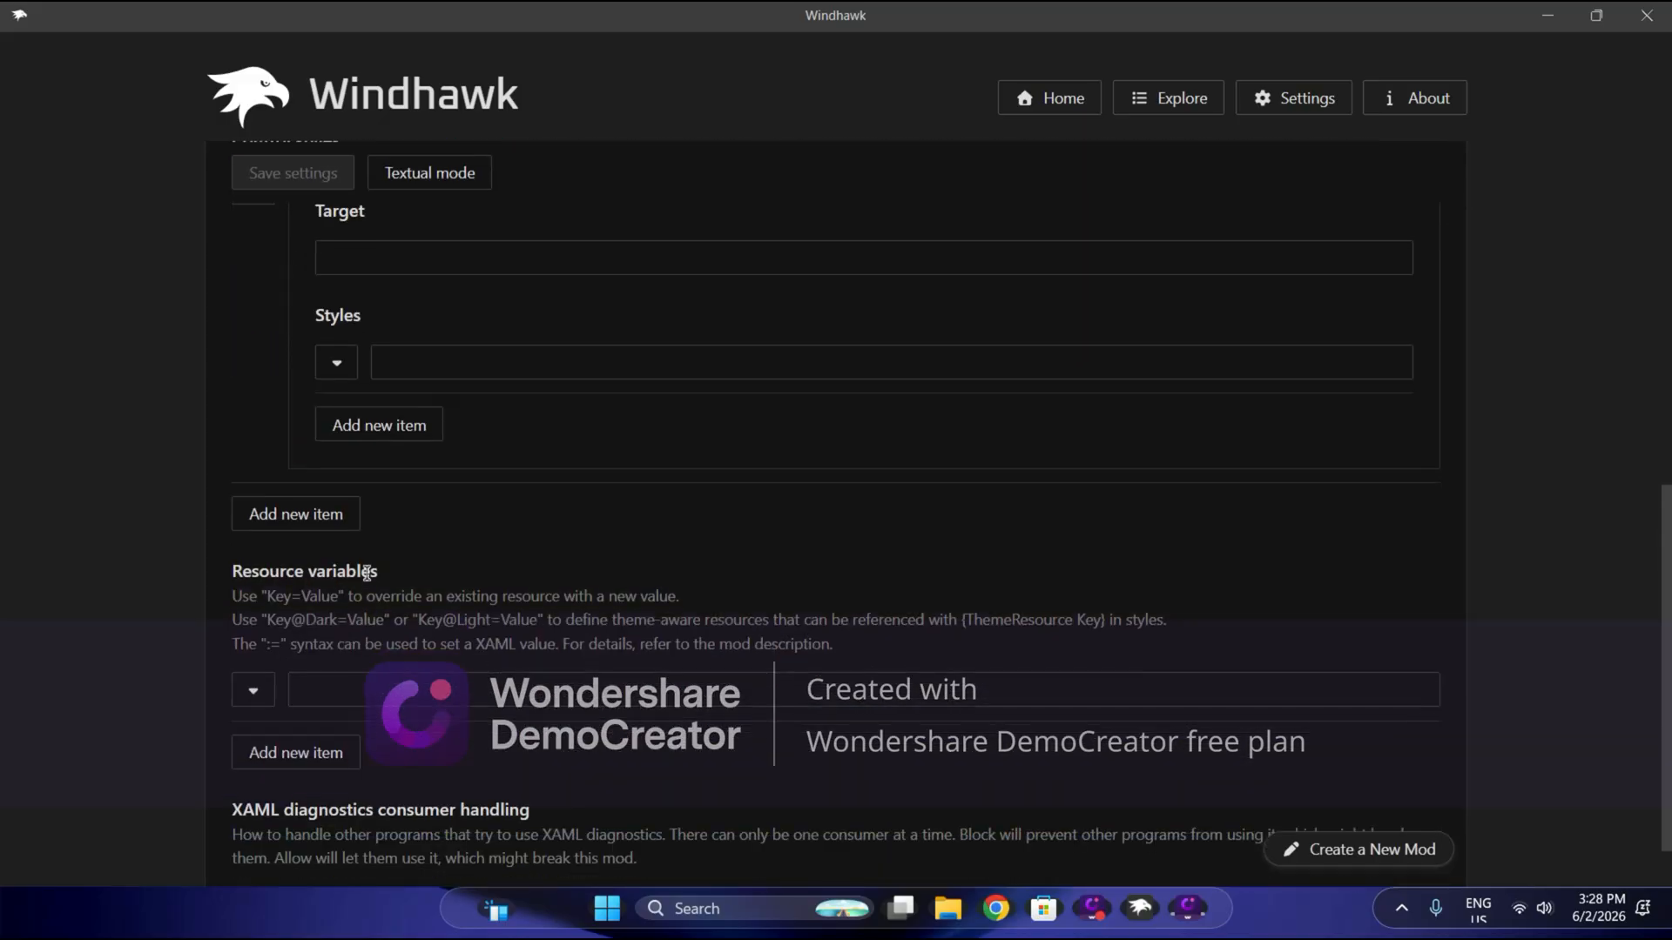
pyautogui.scroll(1, 366, 572)
pyautogui.scroll(-3, 365, 573)
pyautogui.scroll(10, 385, 545)
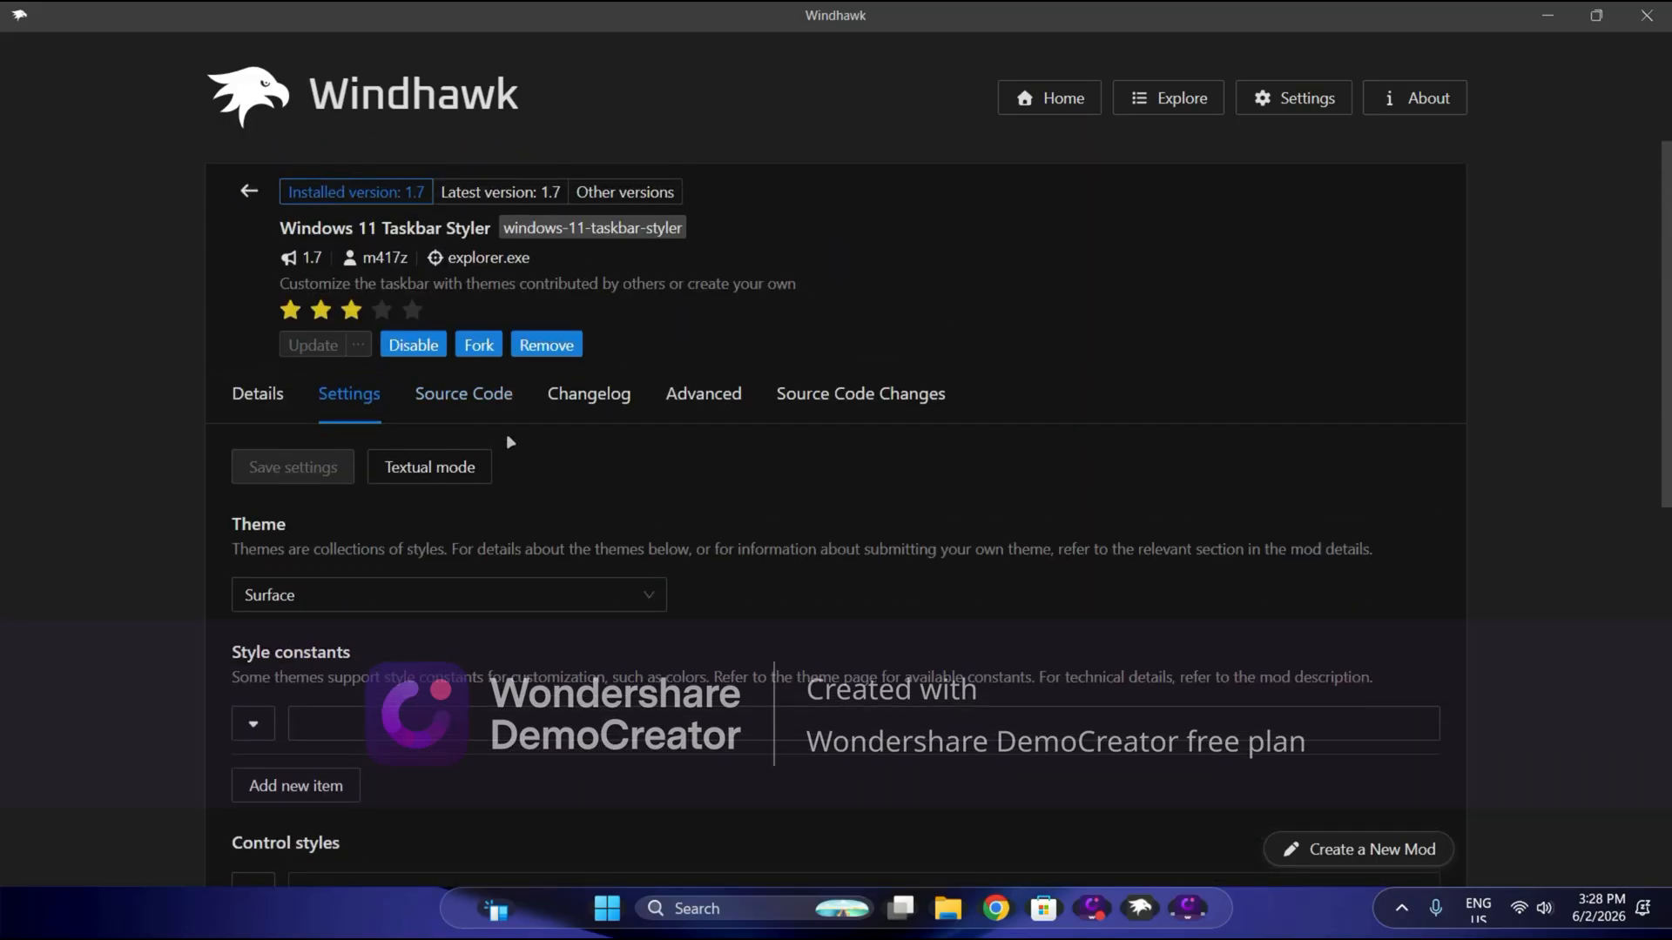
pyautogui.click(704, 396)
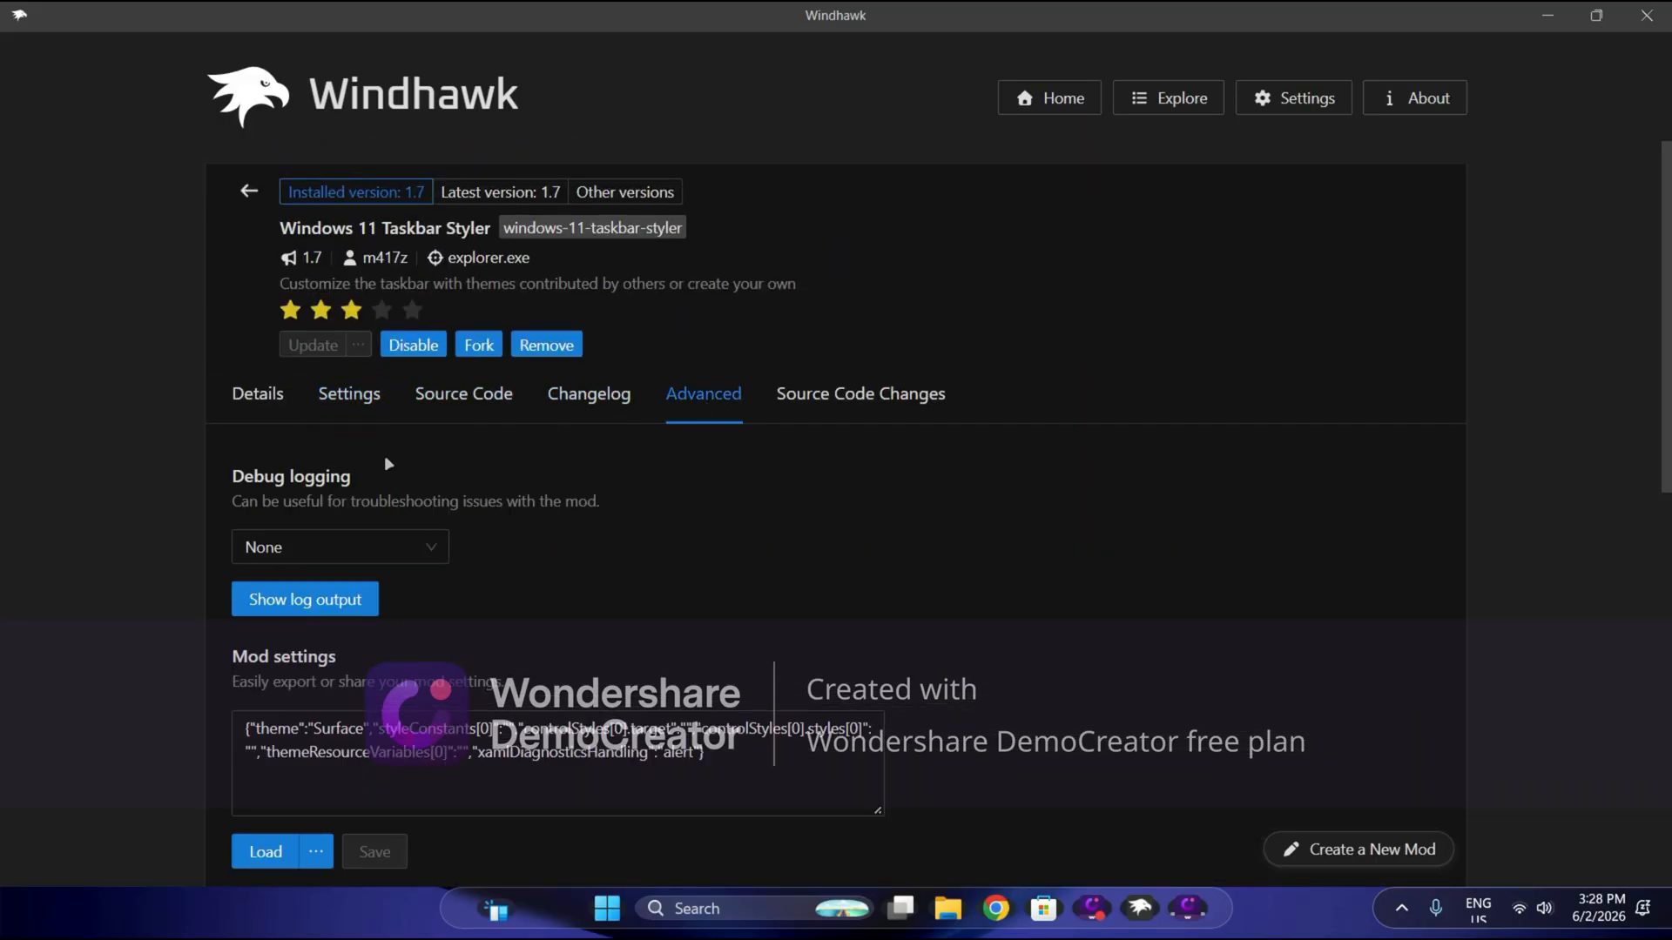
pyautogui.click(349, 394)
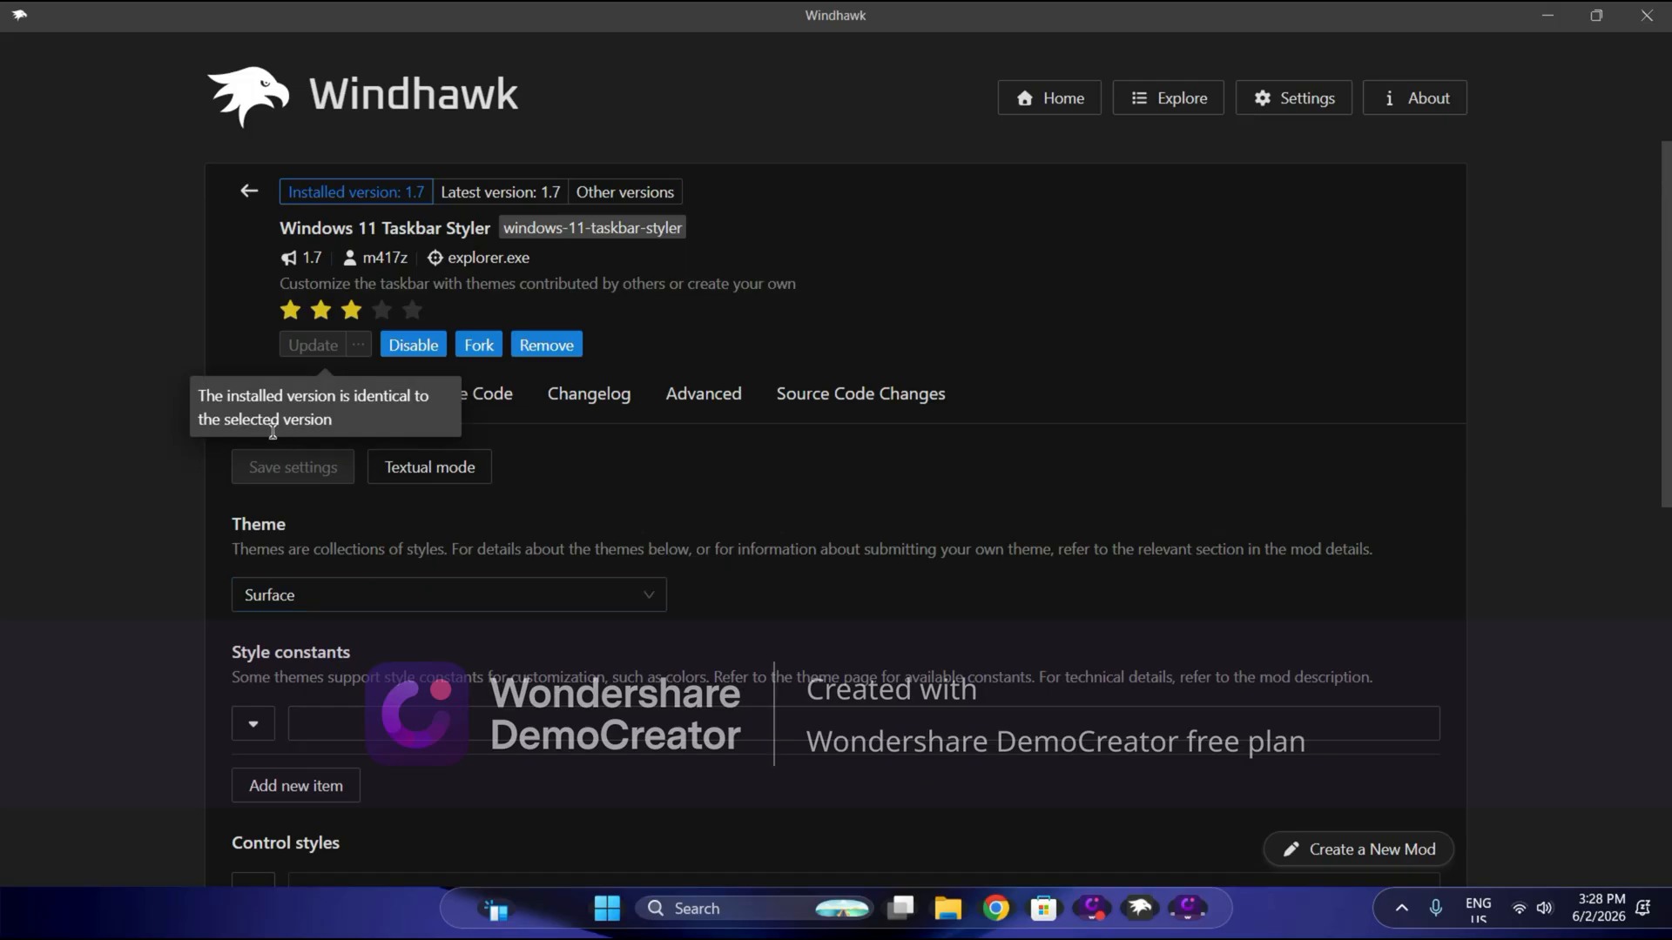
# - Apply the Matter theme in the mod's settings and minimize the window to view the desktop
pyautogui.click(258, 393)
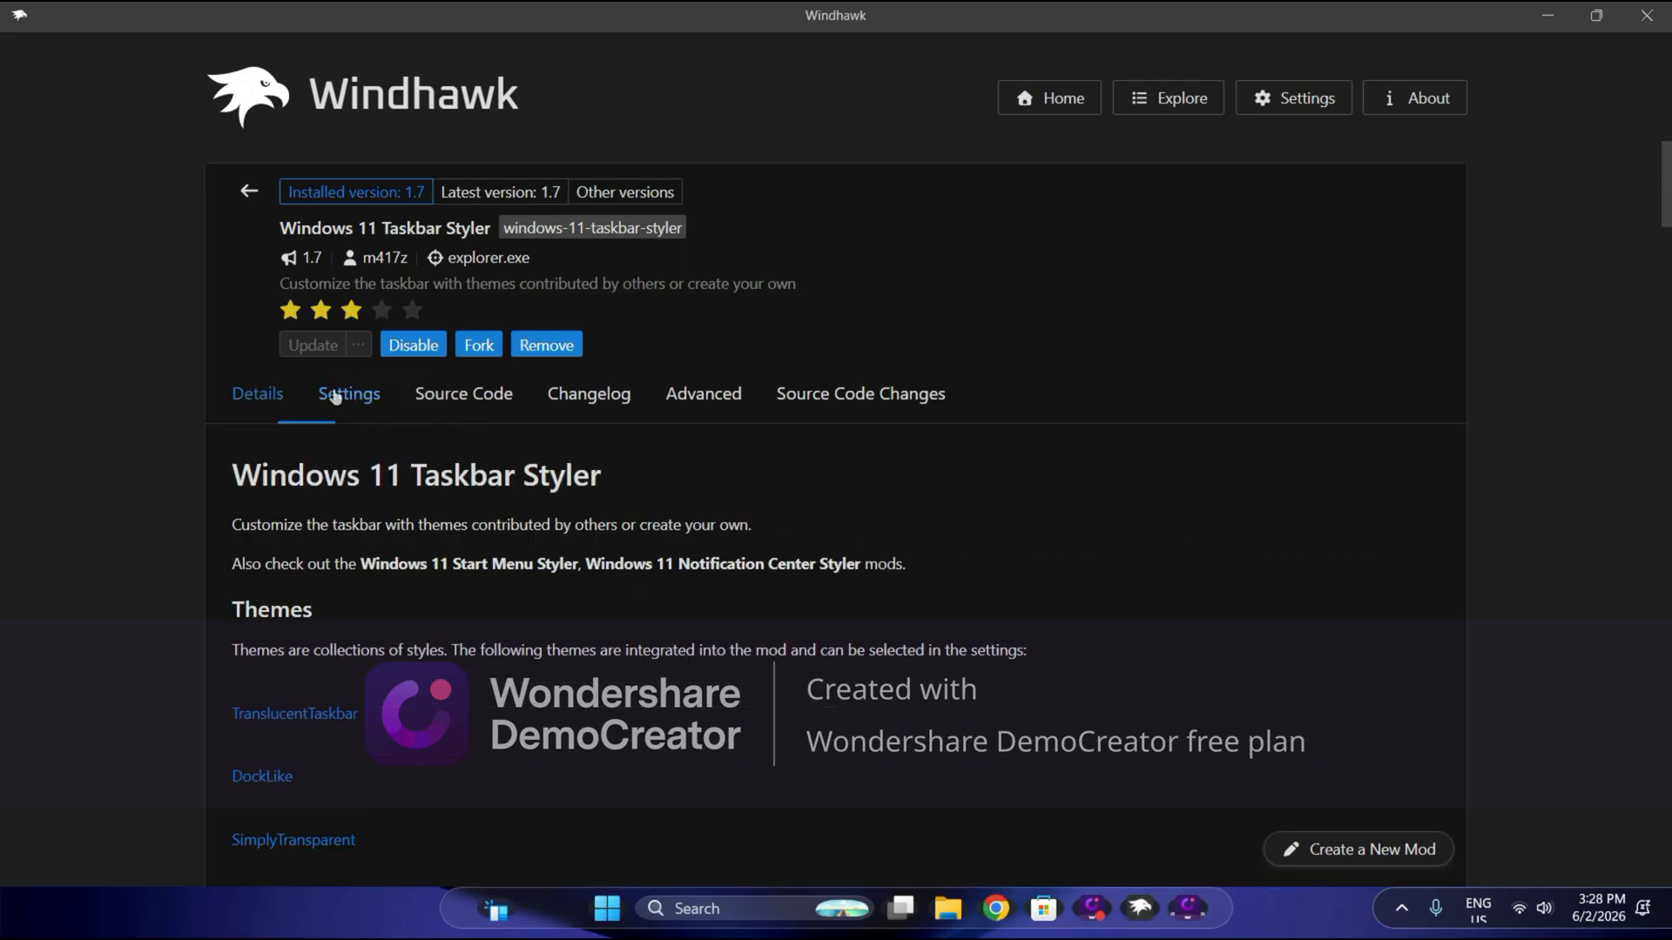
pyautogui.click(348, 394)
pyautogui.click(382, 589)
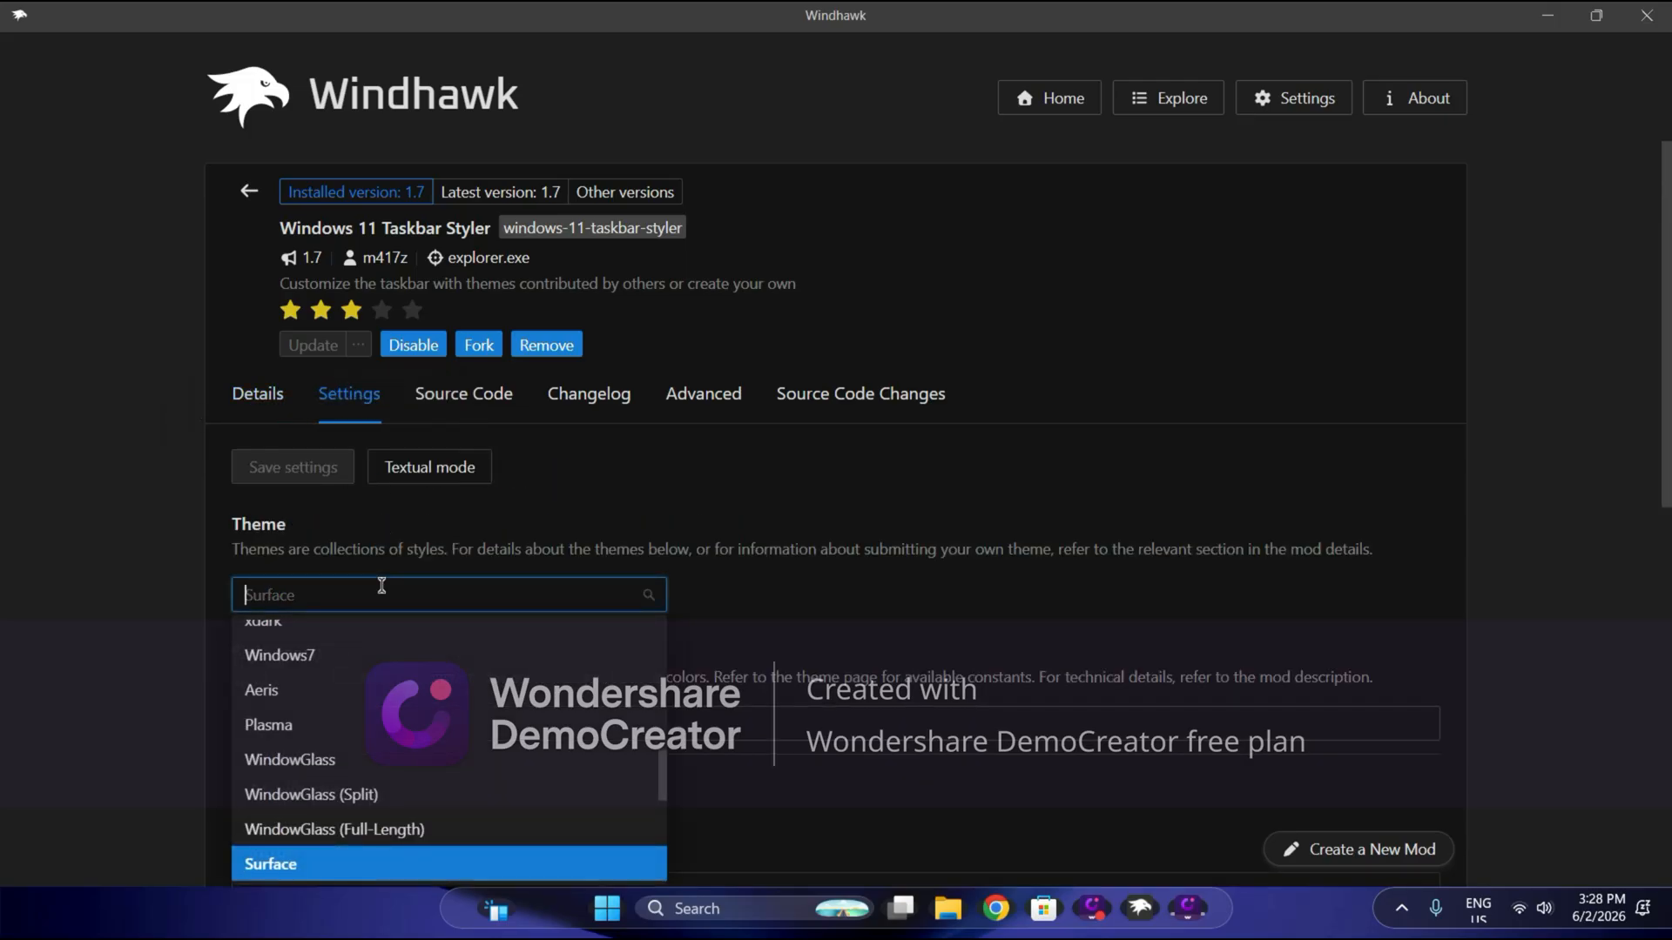
pyautogui.write('Matter')
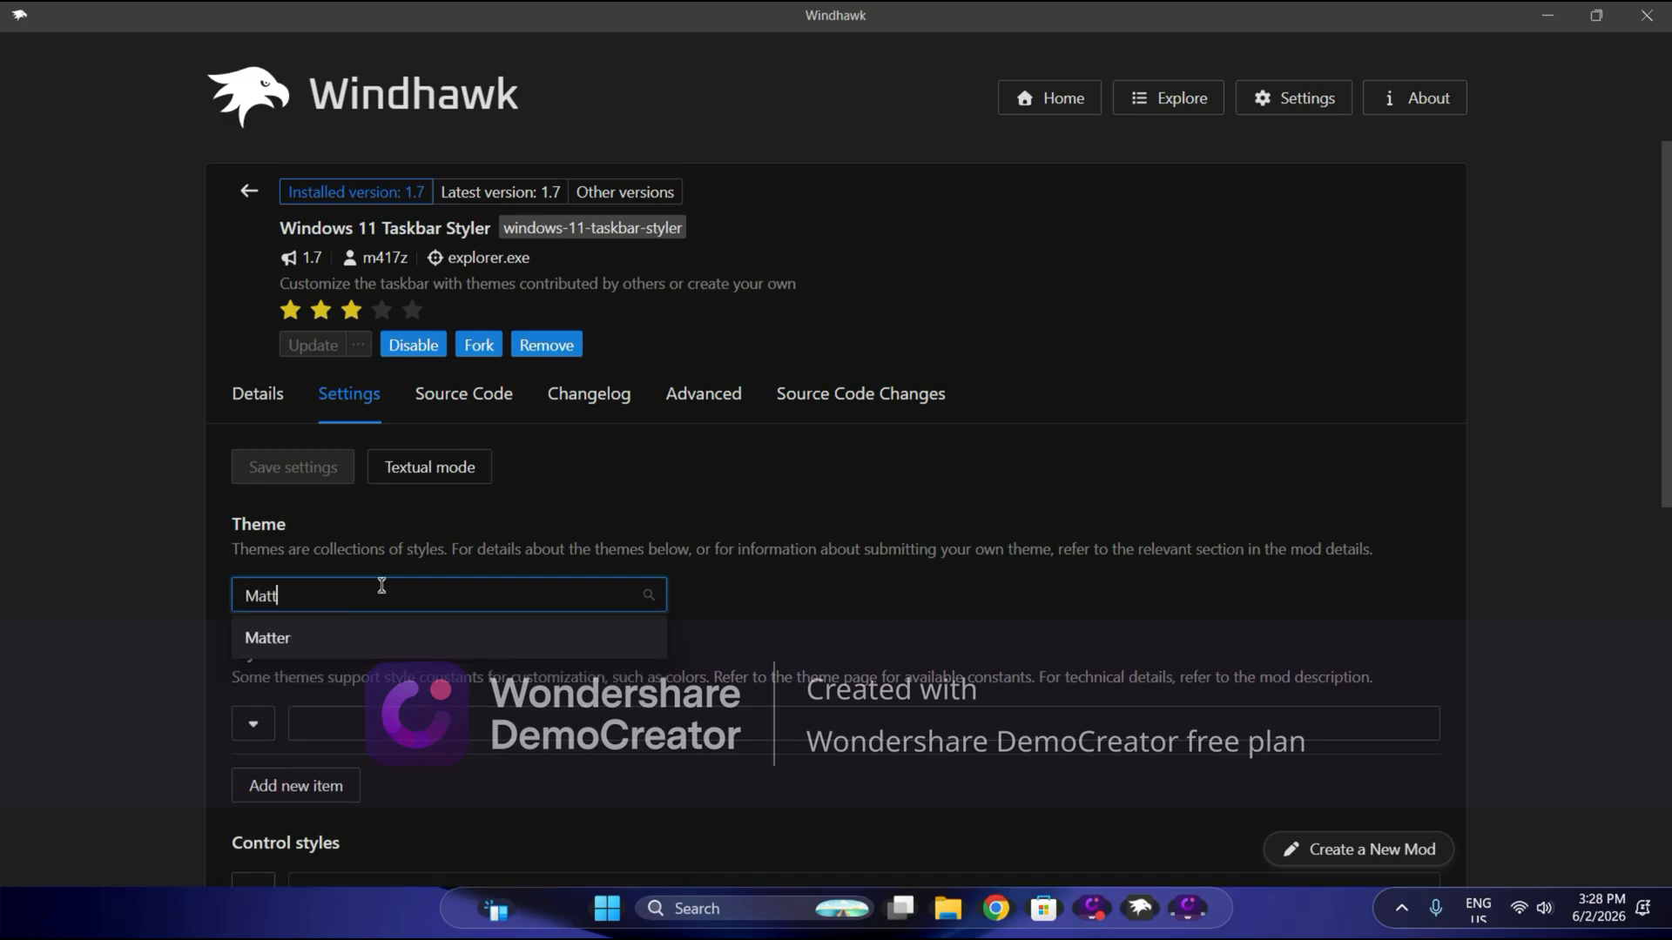
pyautogui.press('Return')
pyautogui.click(342, 470)
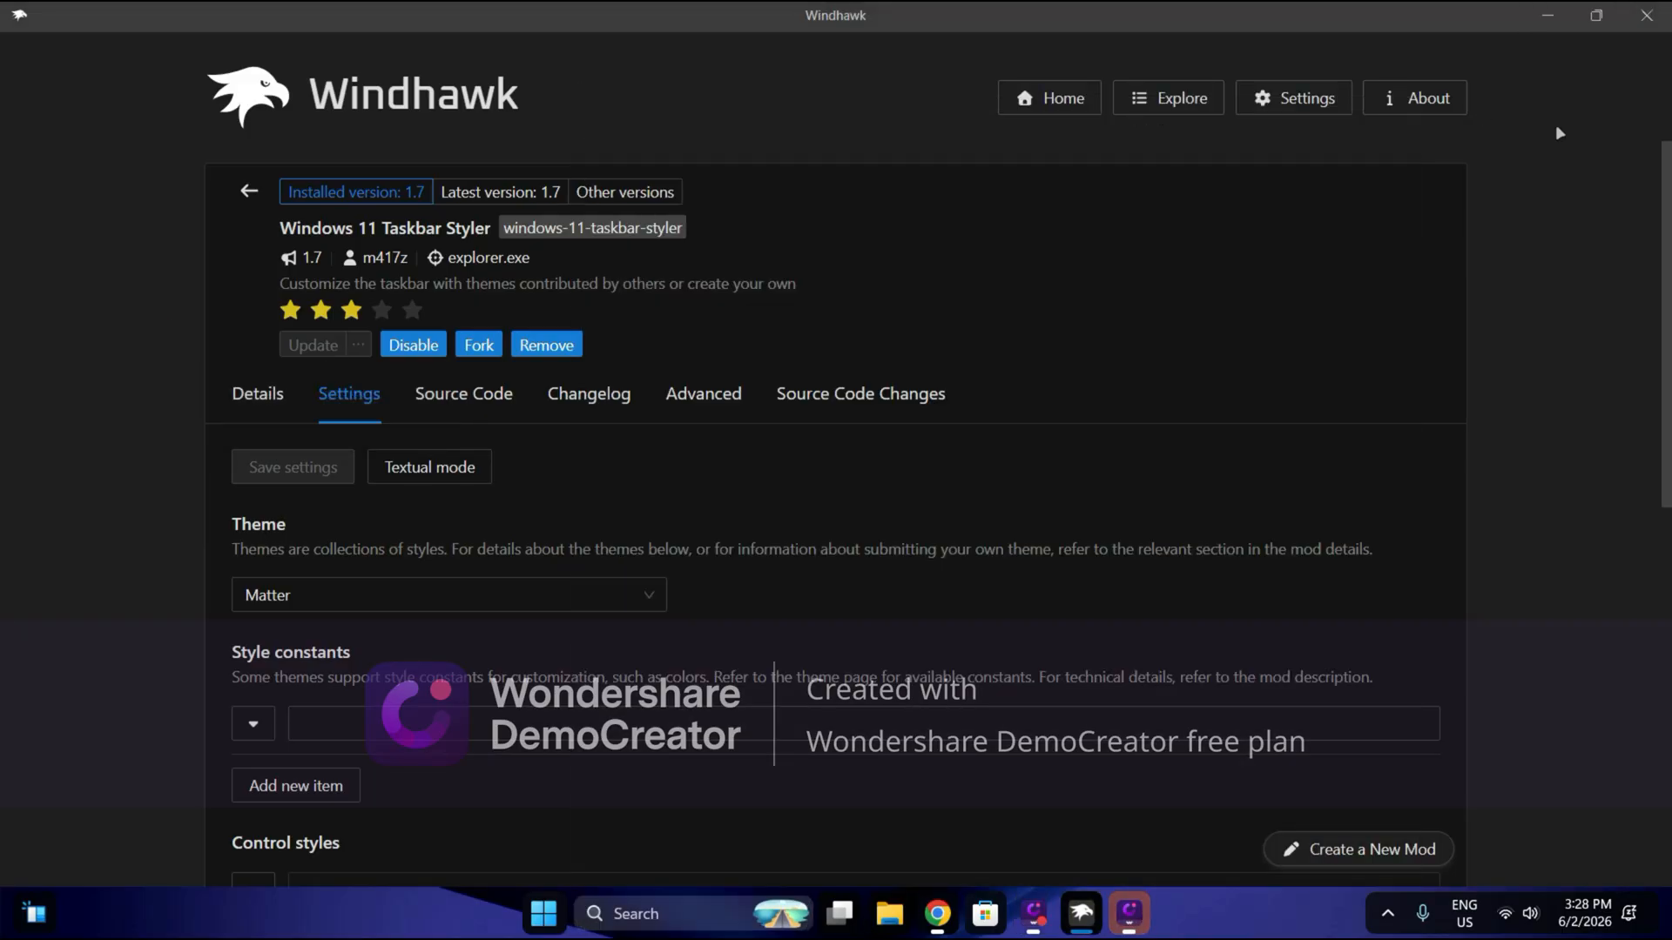
pyautogui.click(1547, 15)
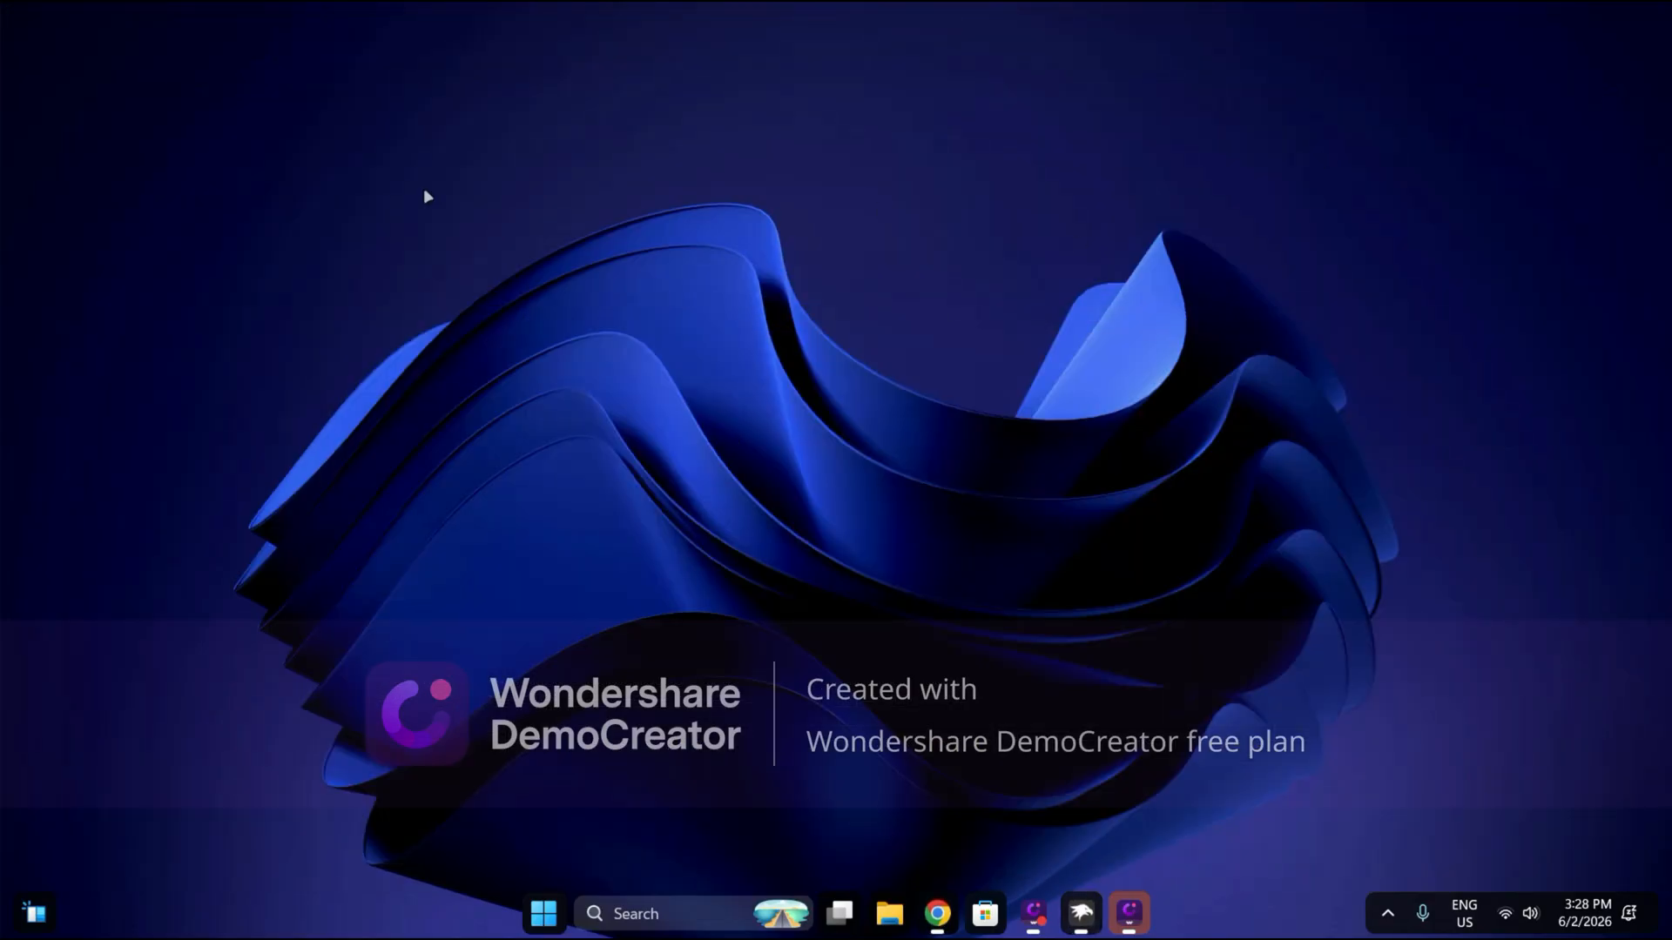
# - Switch back to Windhawk, return to the mod list and open the details of Windows 11 Start Menu Styler
pyautogui.click(1122, 914)
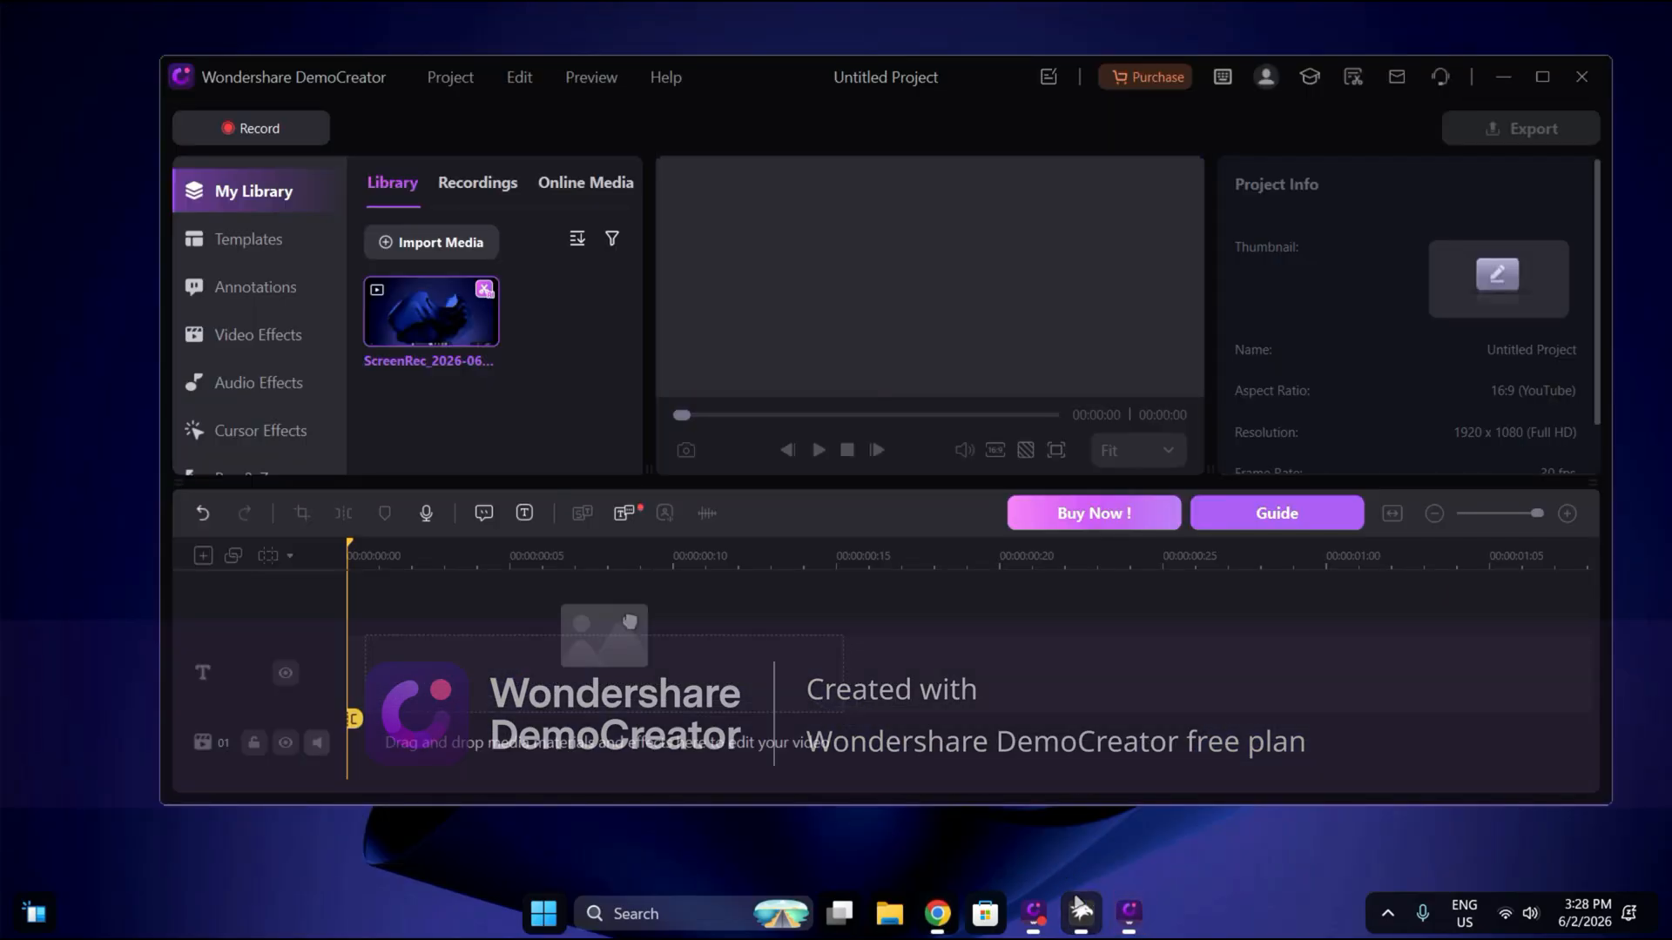
pyautogui.click(1081, 910)
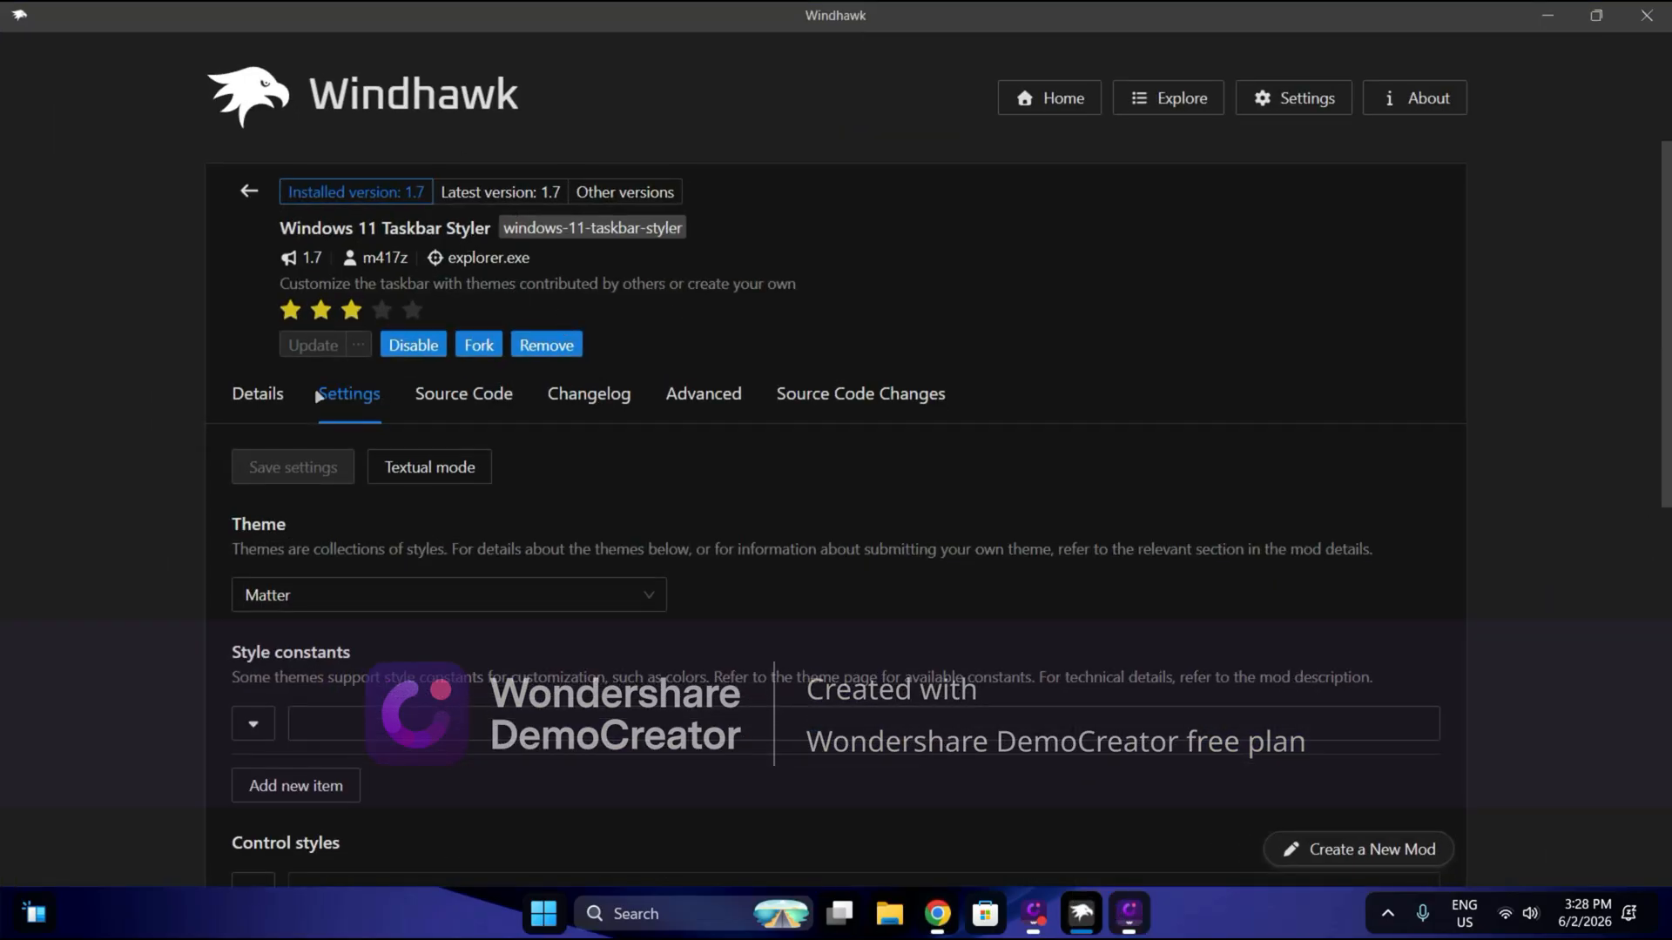
pyautogui.click(248, 193)
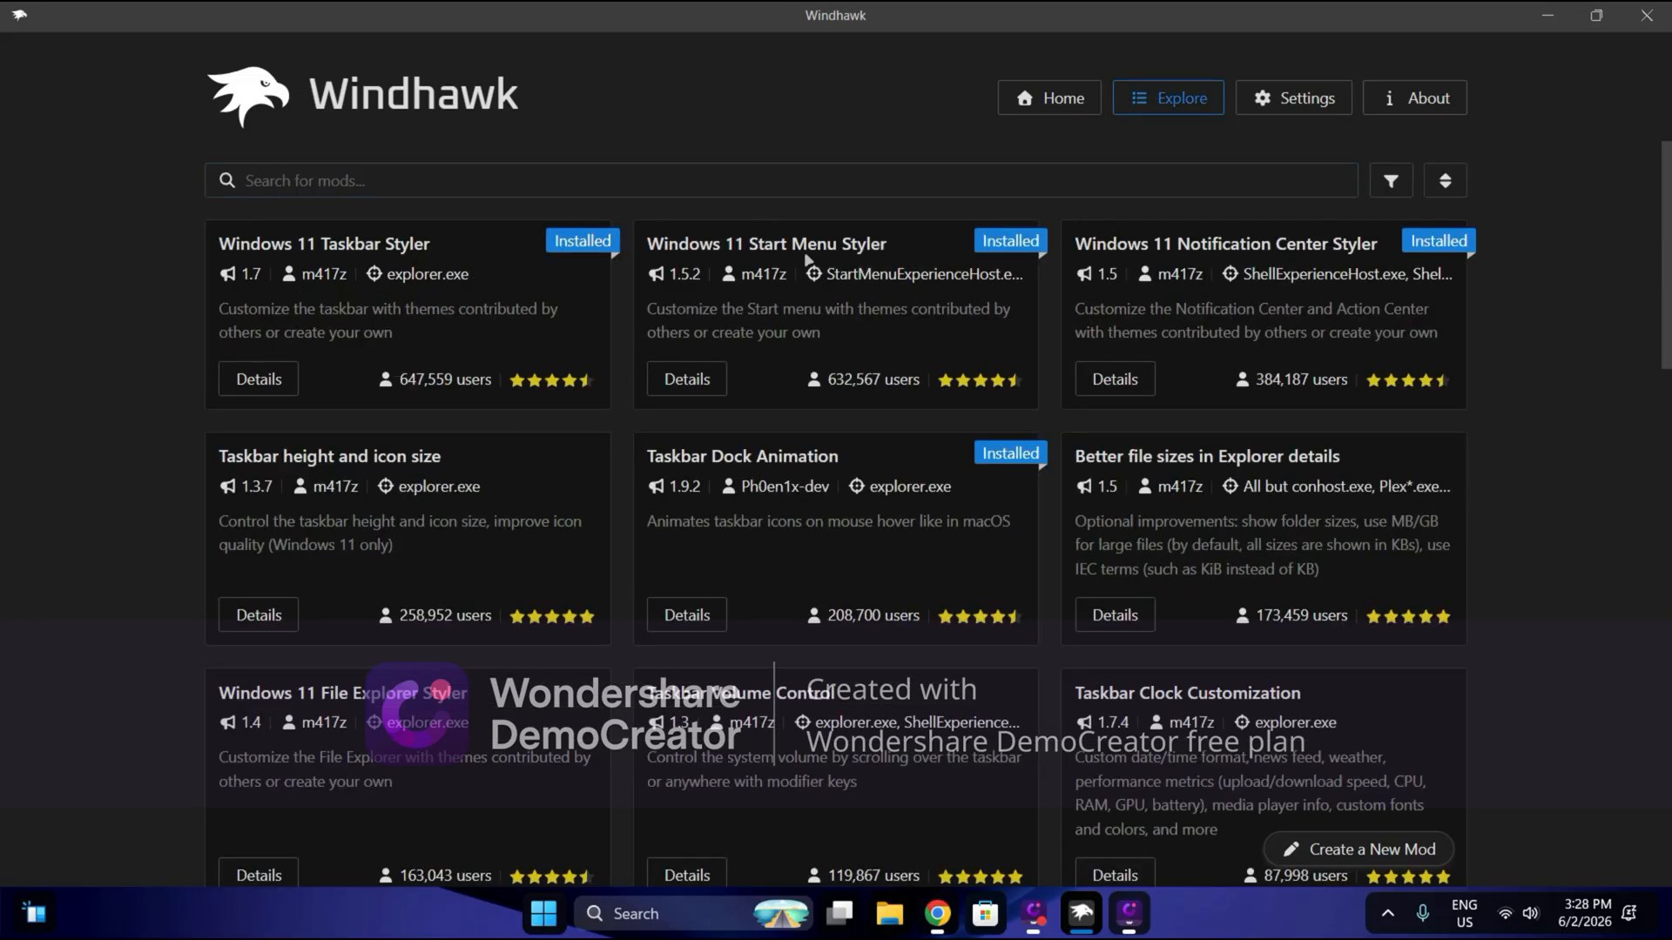
pyautogui.moveTo(725, 248); pyautogui.dragTo(889, 255)
pyautogui.click(769, 238)
pyautogui.click(707, 383)
# - Examine the preview images of the Start menu themes in the mod's details, from TranslucentStartMenu through Command Center
pyautogui.scroll(-4, 543, 496)
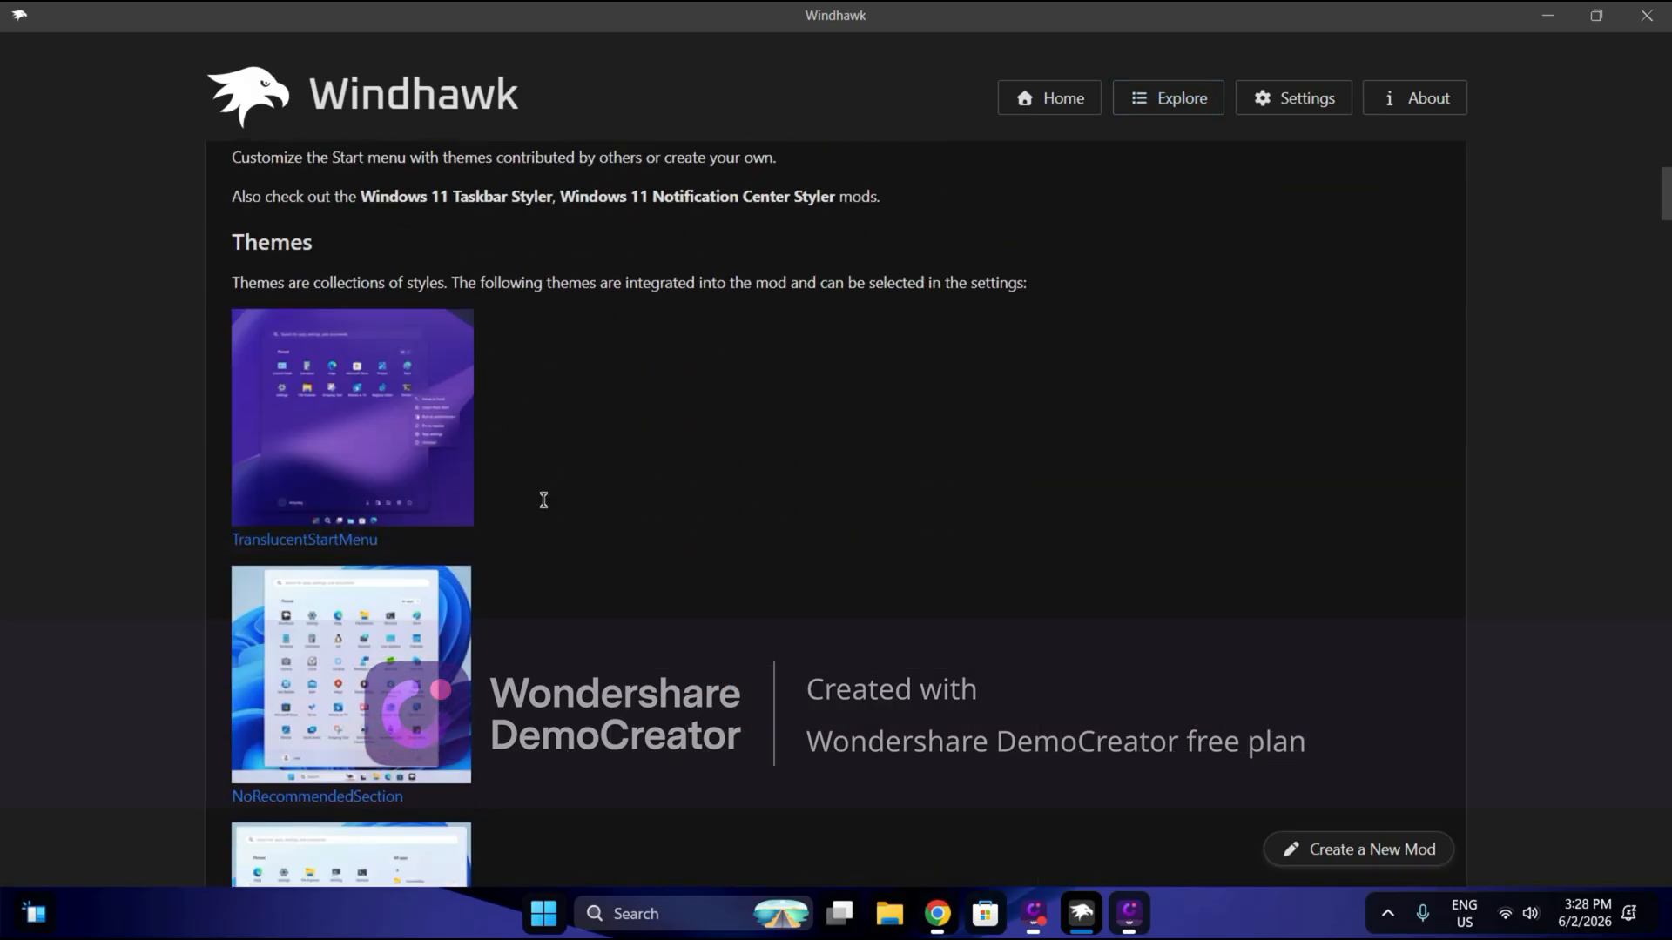
pyautogui.scroll(-15, 543, 500)
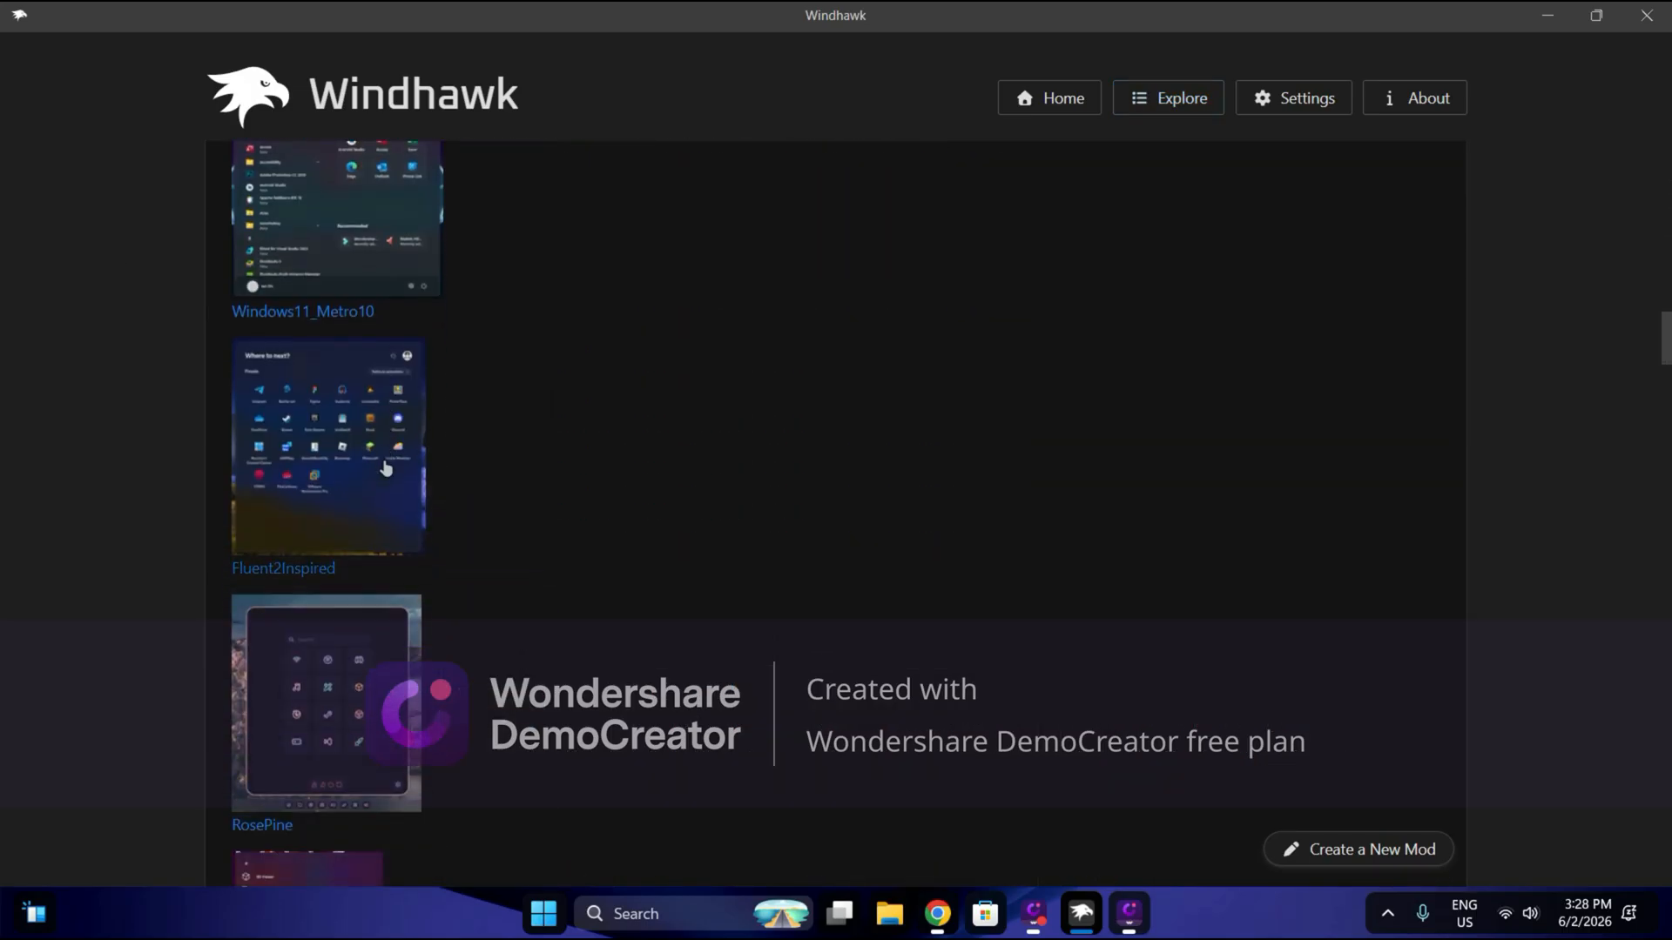
pyautogui.scroll(-4, 385, 468)
pyautogui.scroll(-12, 374, 452)
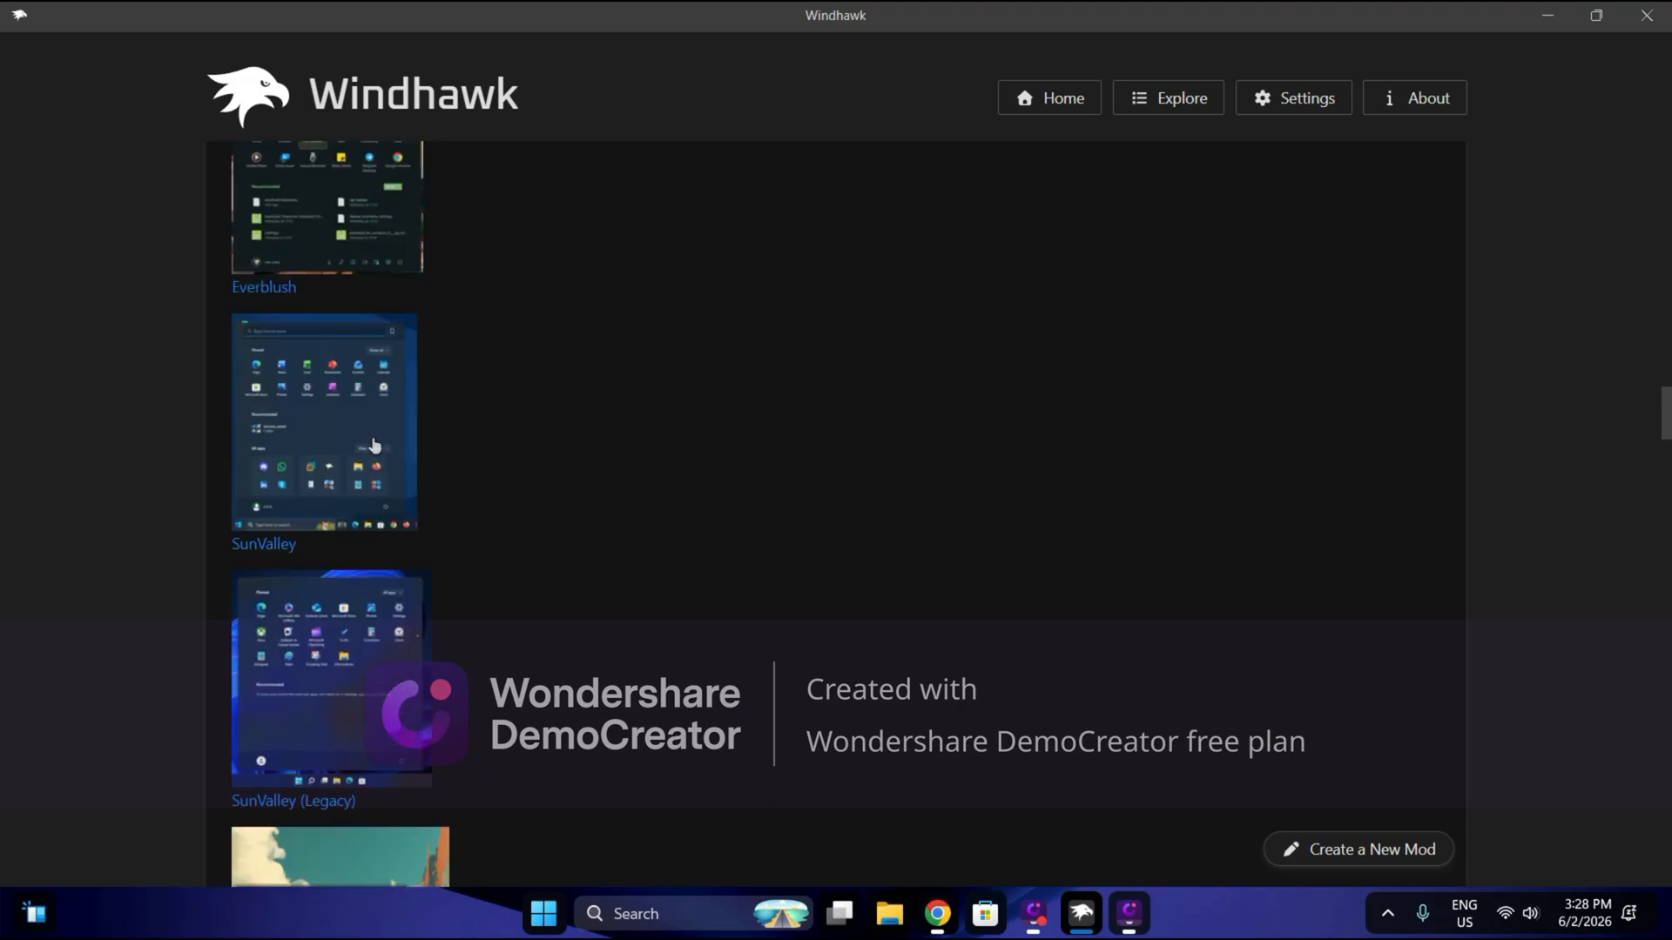
pyautogui.scroll(-15, 287, 638)
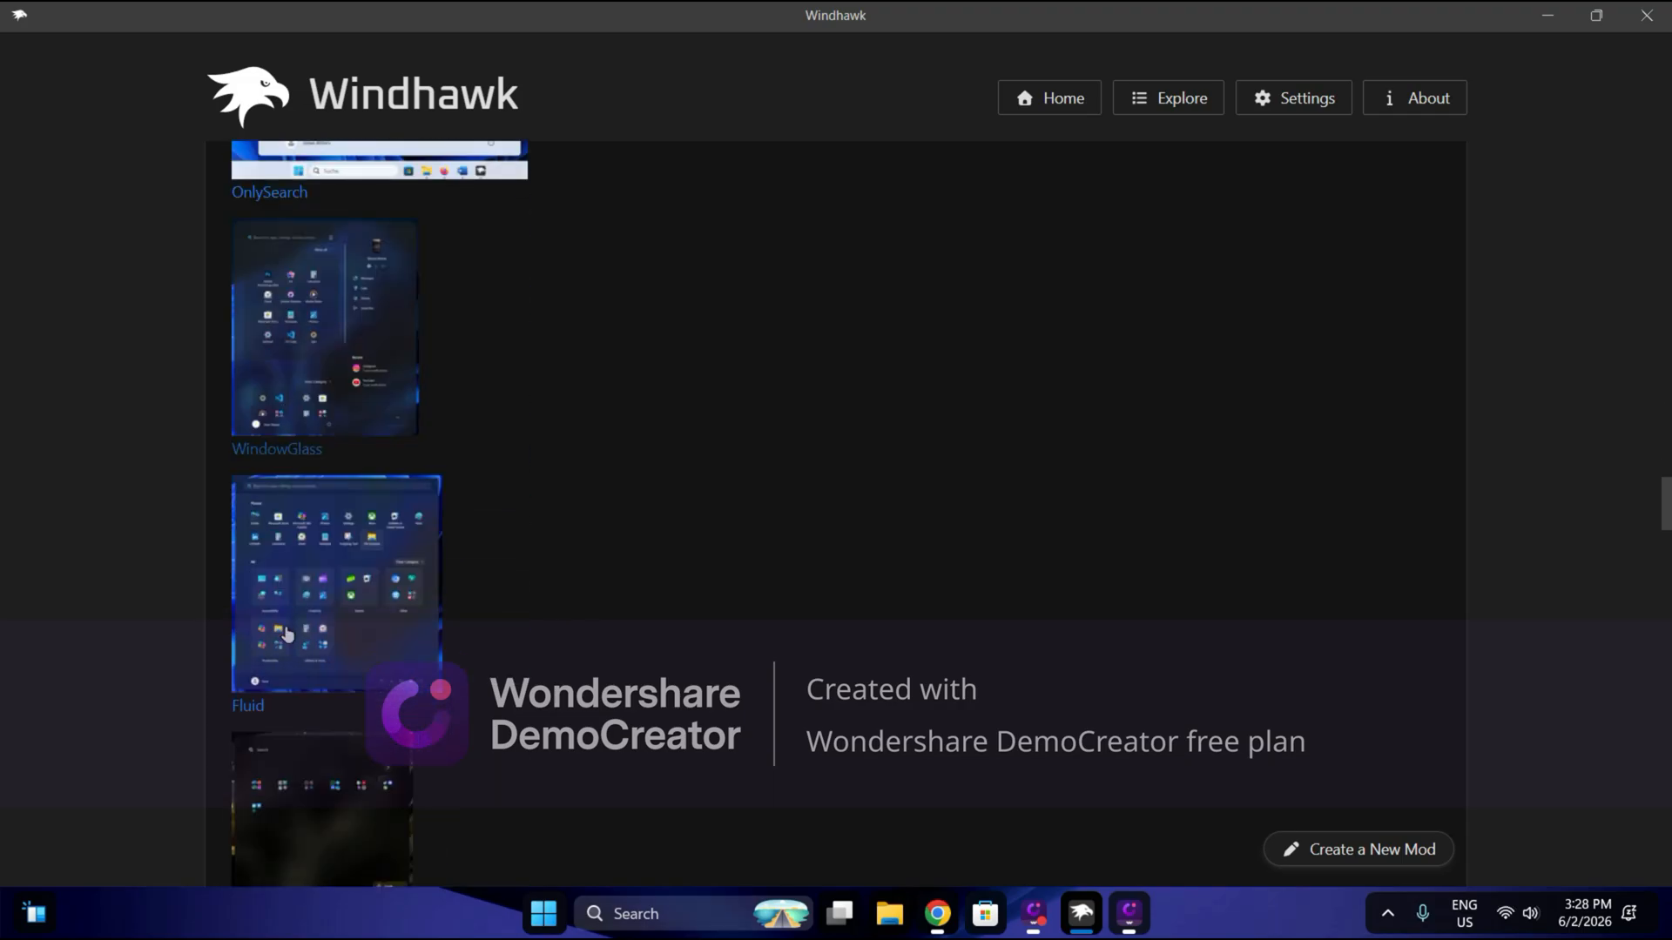
pyautogui.scroll(-3, 291, 601)
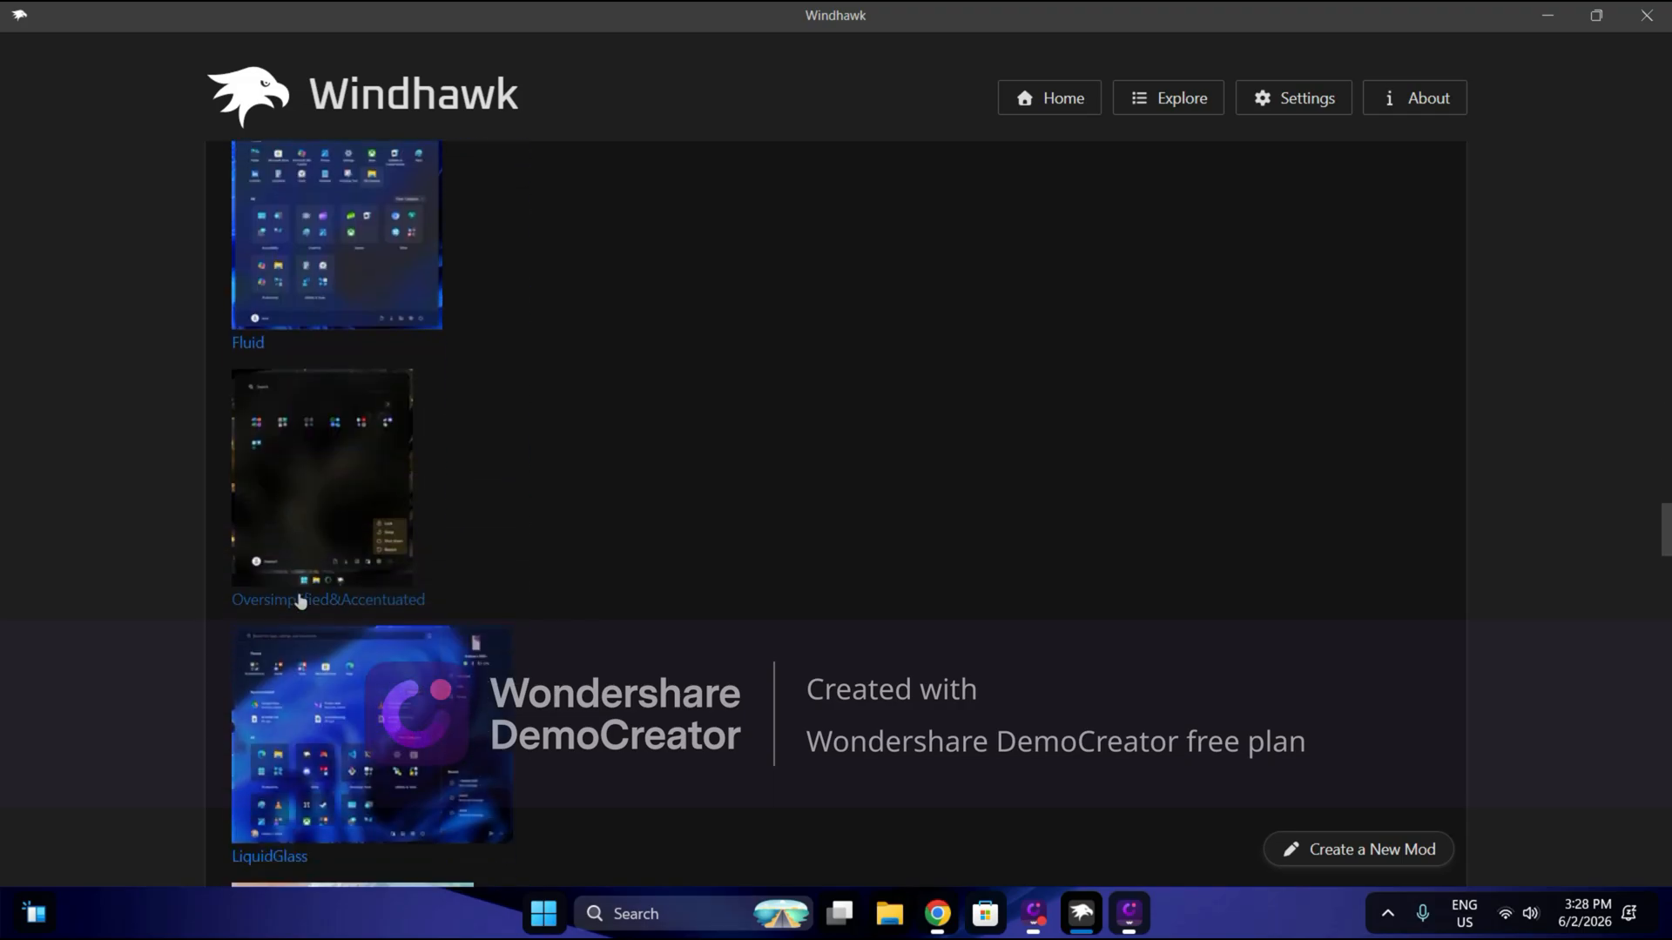
pyautogui.scroll(-5, 383, 615)
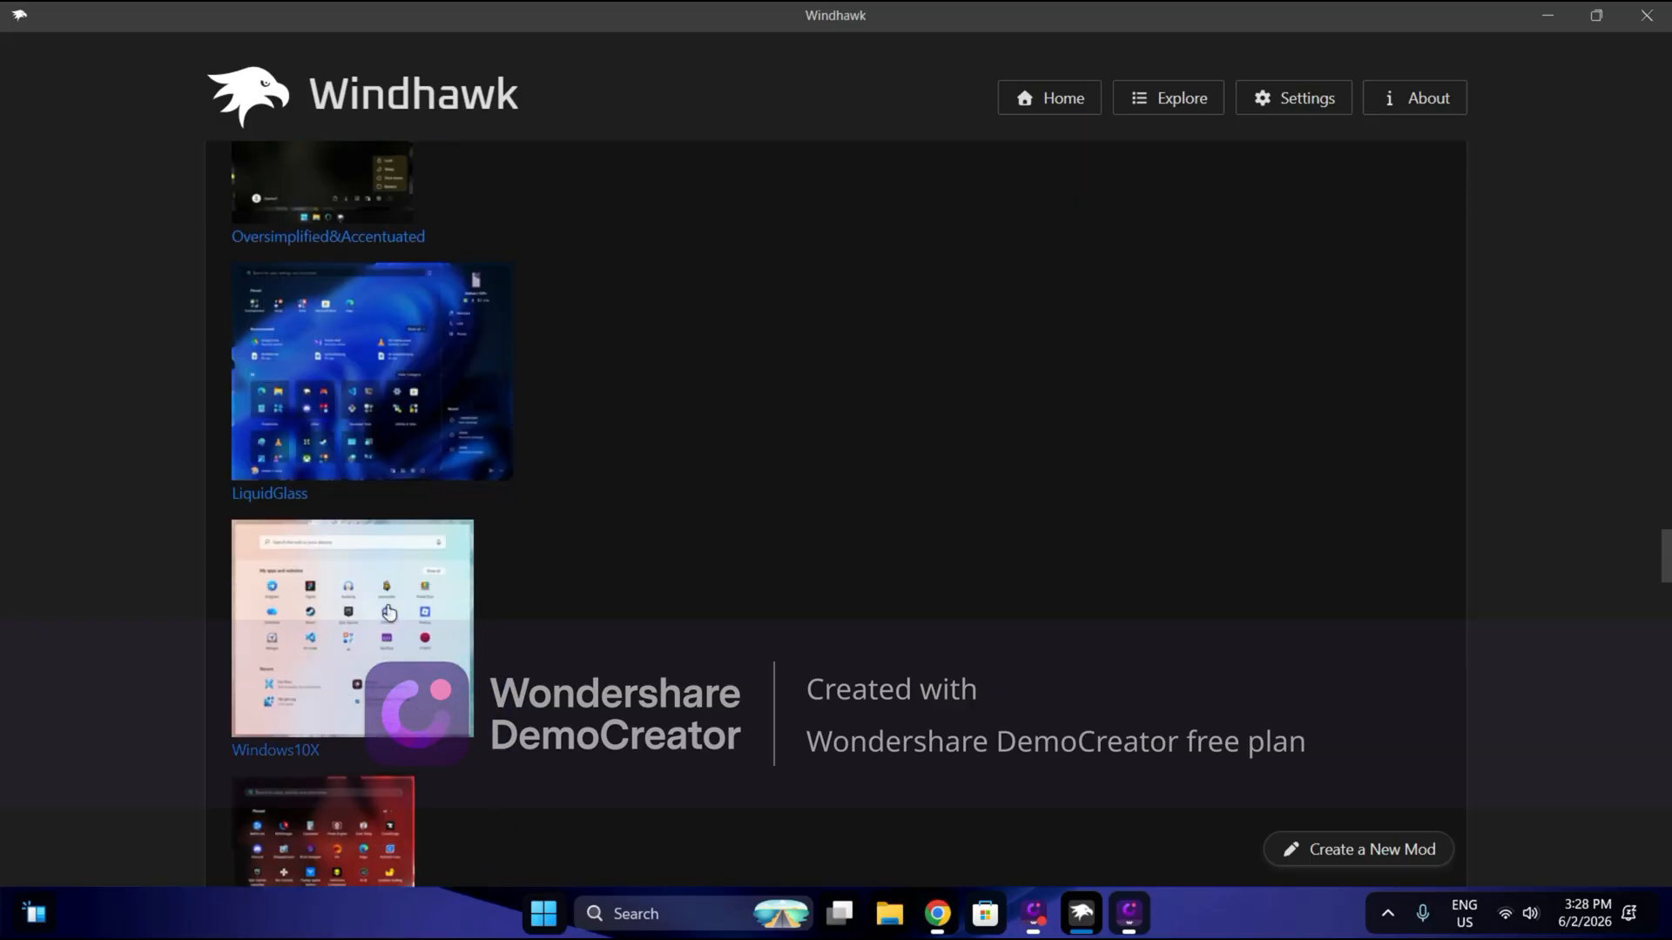
pyautogui.scroll(-6, 514, 467)
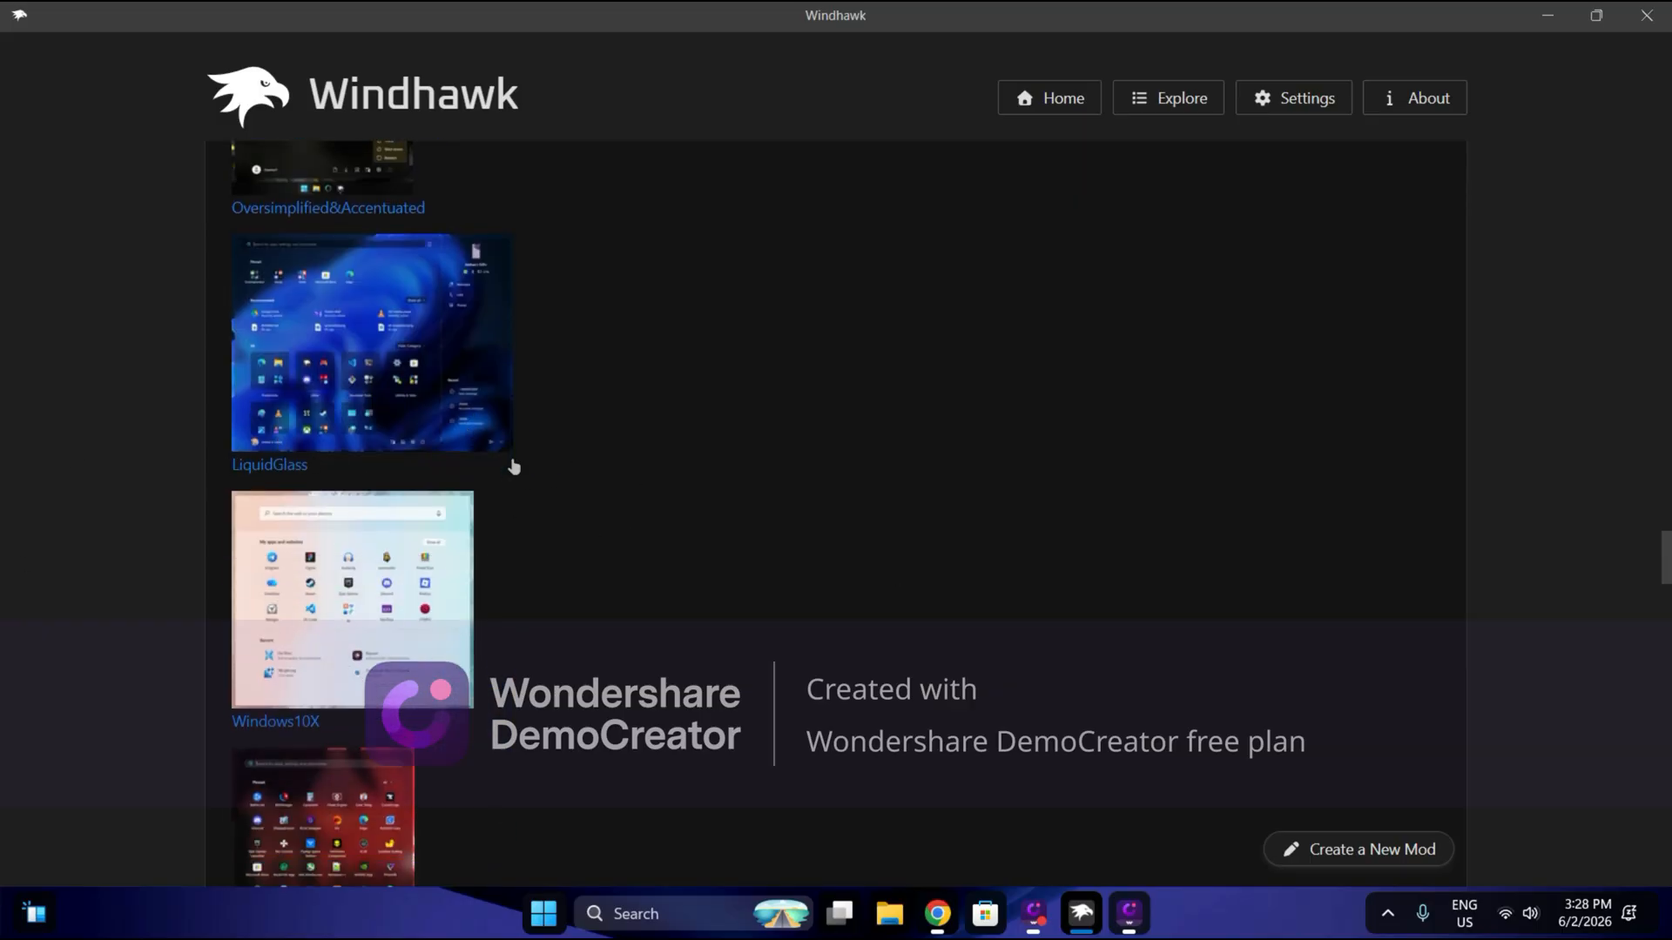
pyautogui.scroll(8, 560, 477)
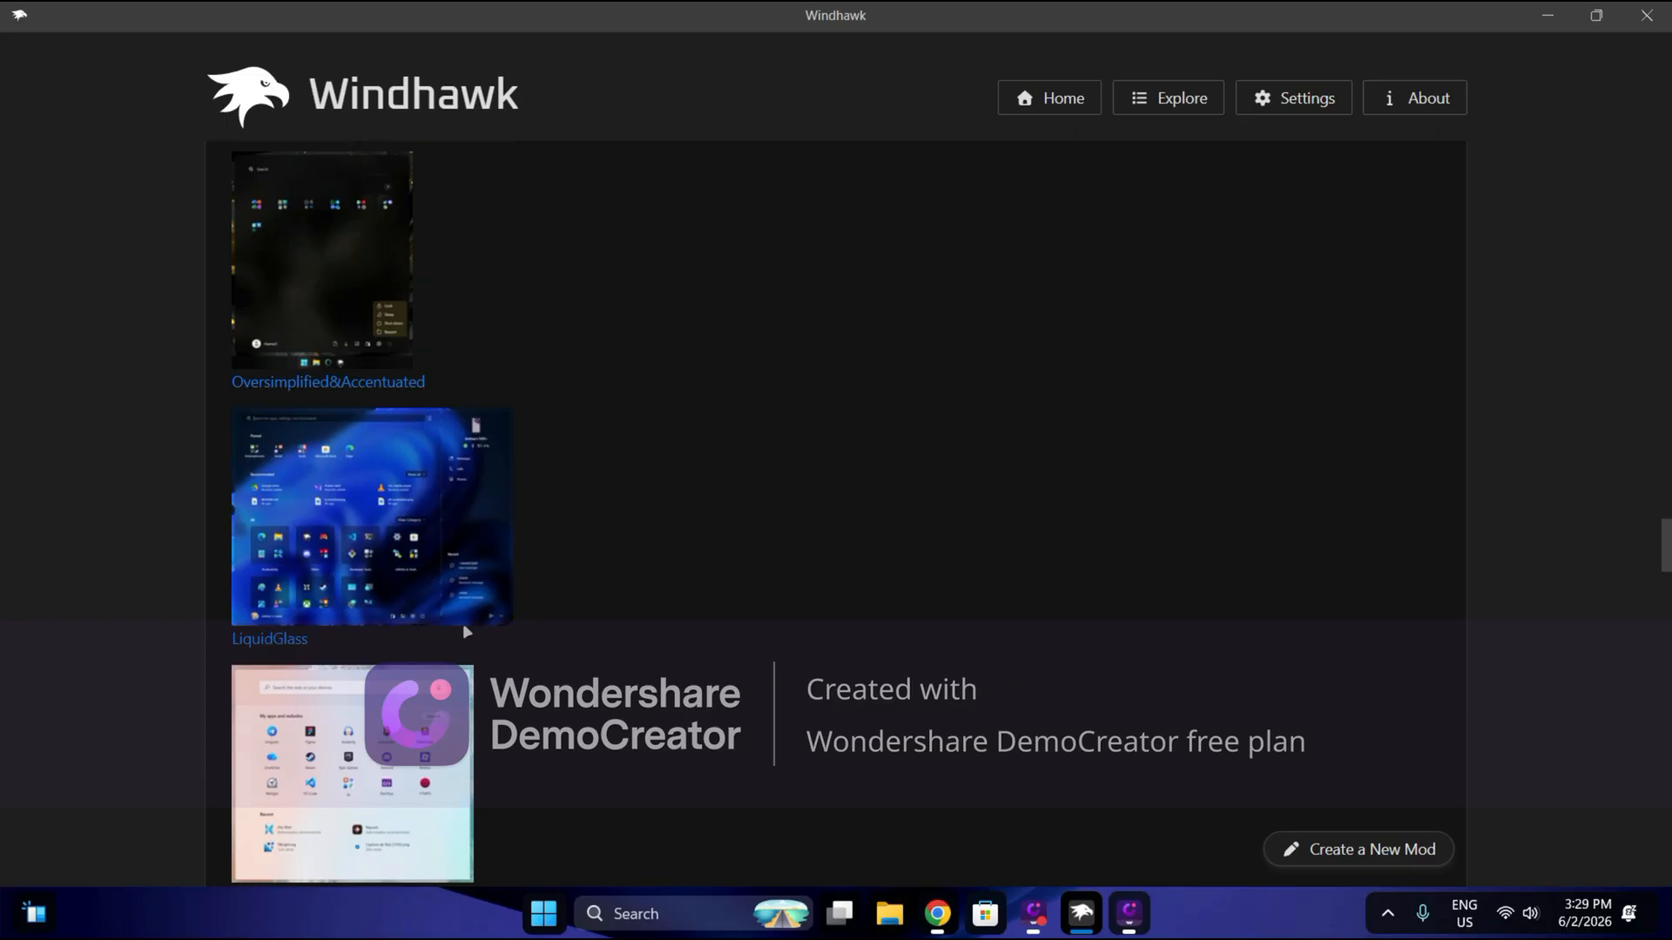
pyautogui.scroll(1, 314, 481)
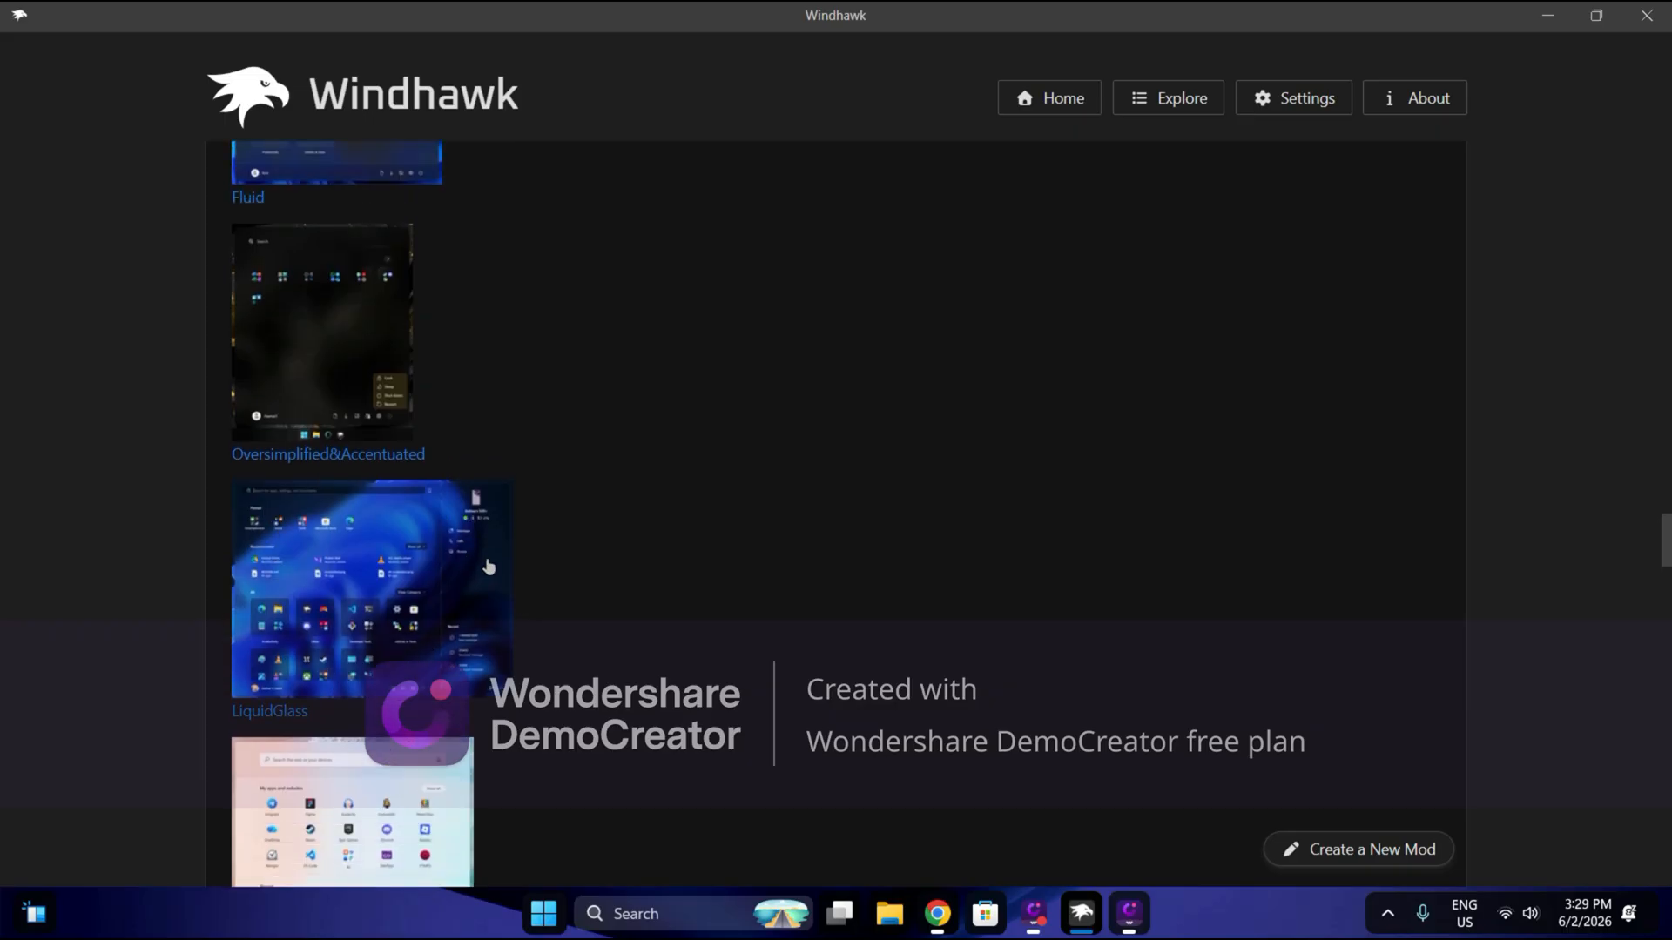
pyautogui.scroll(-20, 487, 567)
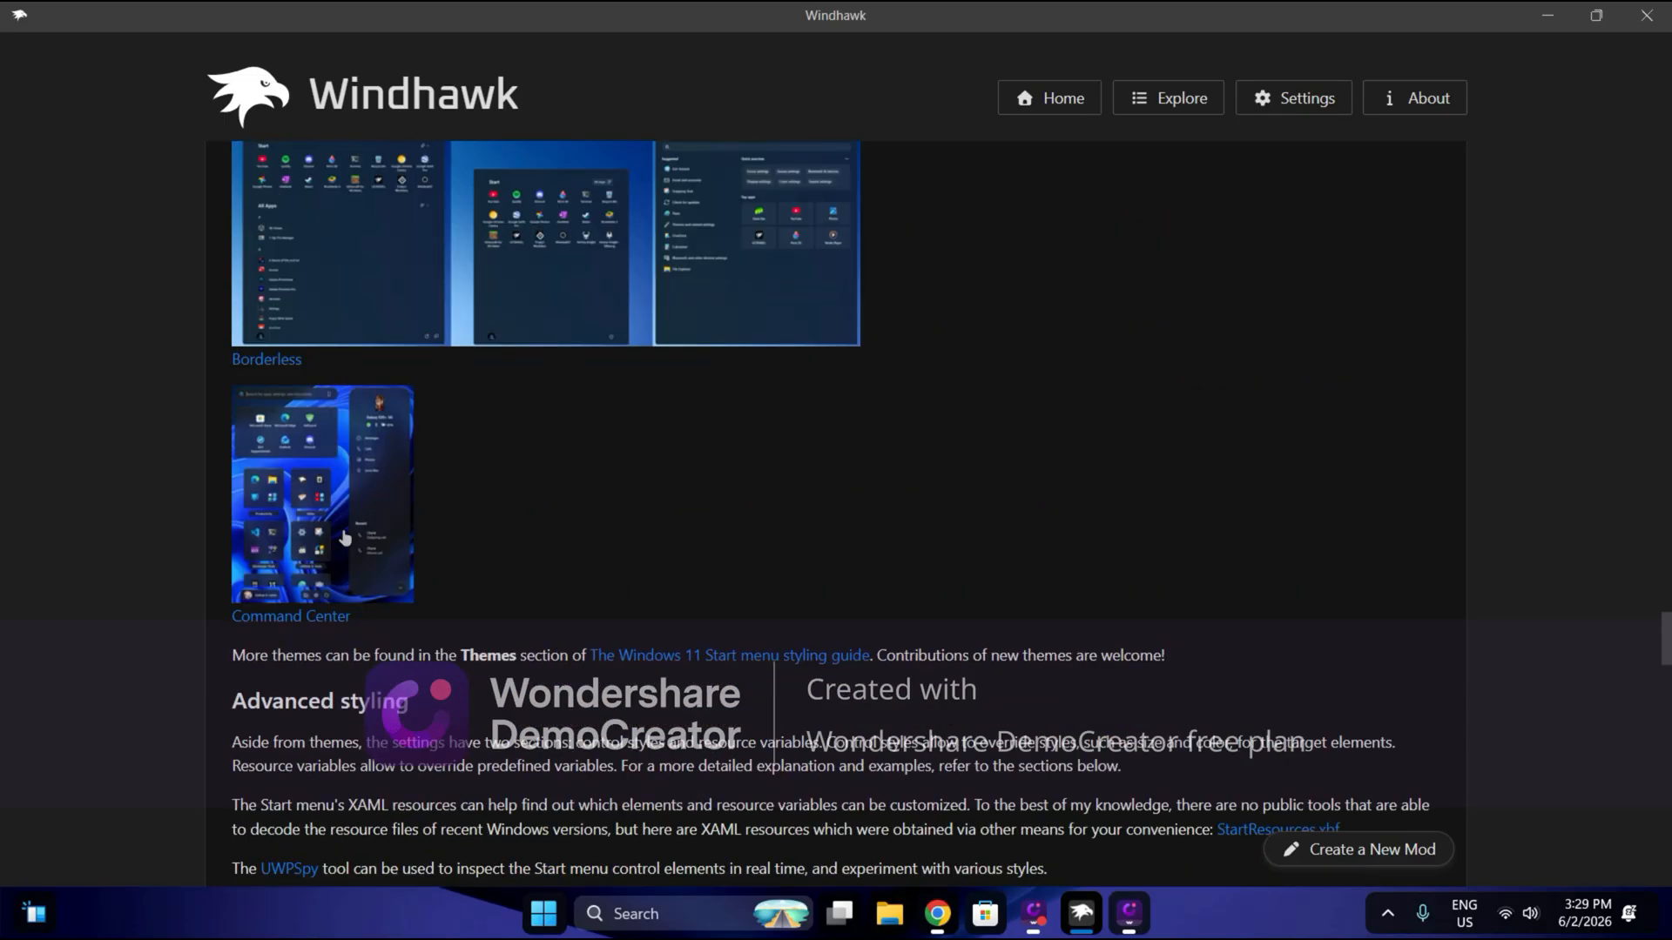
pyautogui.scroll(15, 344, 538)
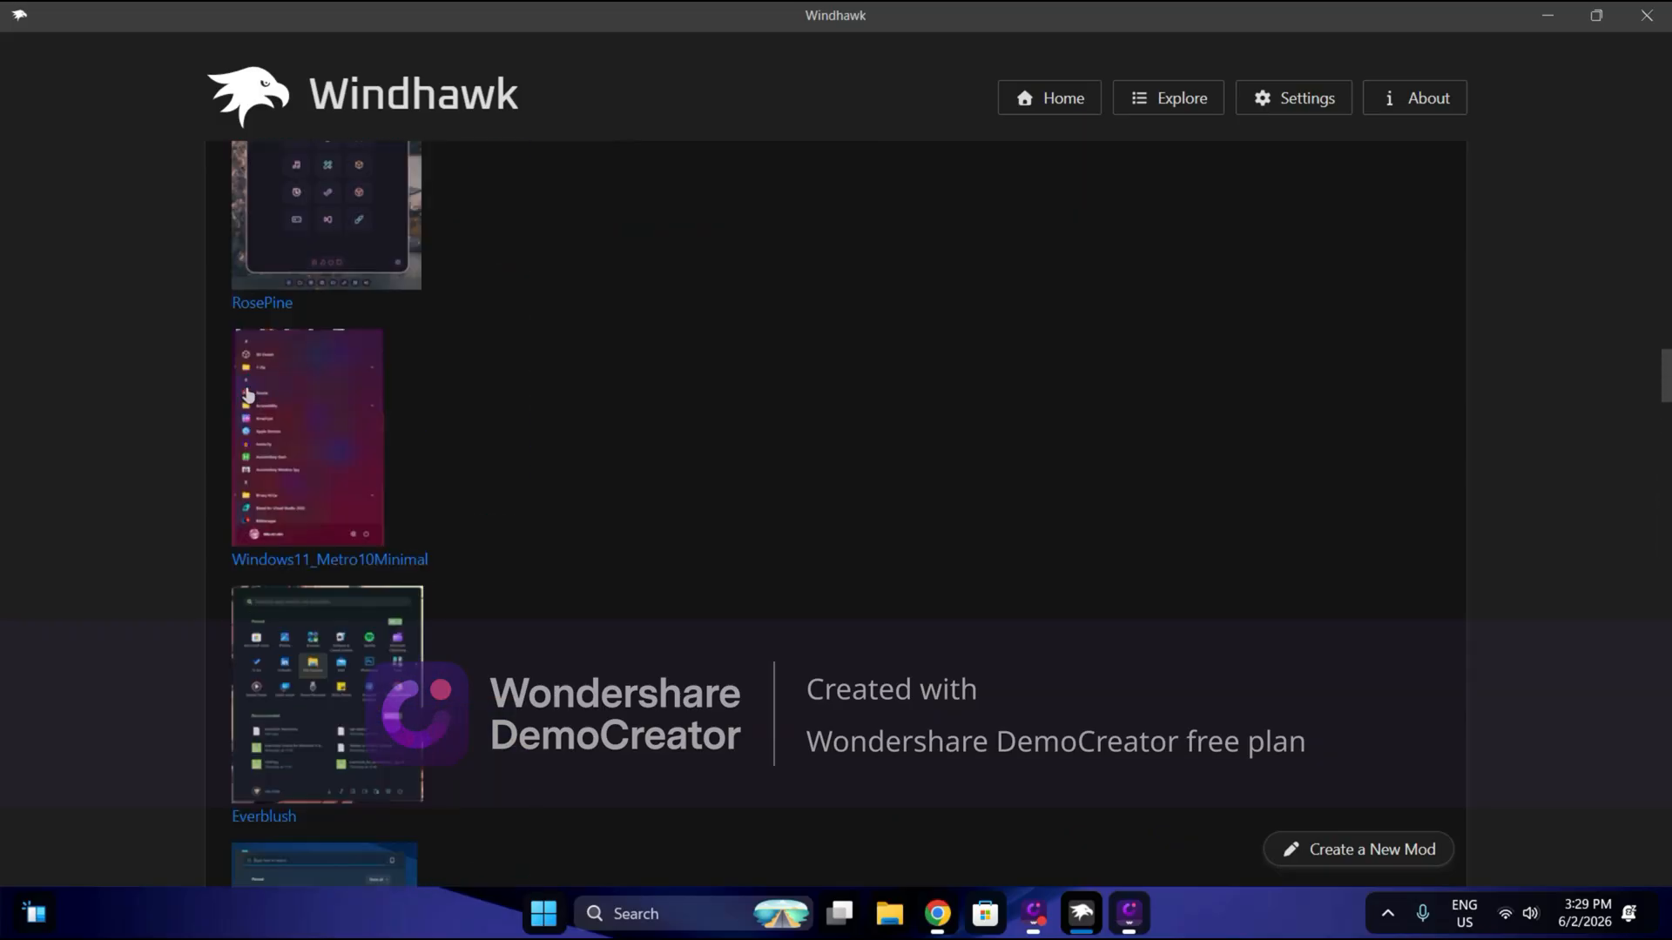
pyautogui.scroll(15, 248, 394)
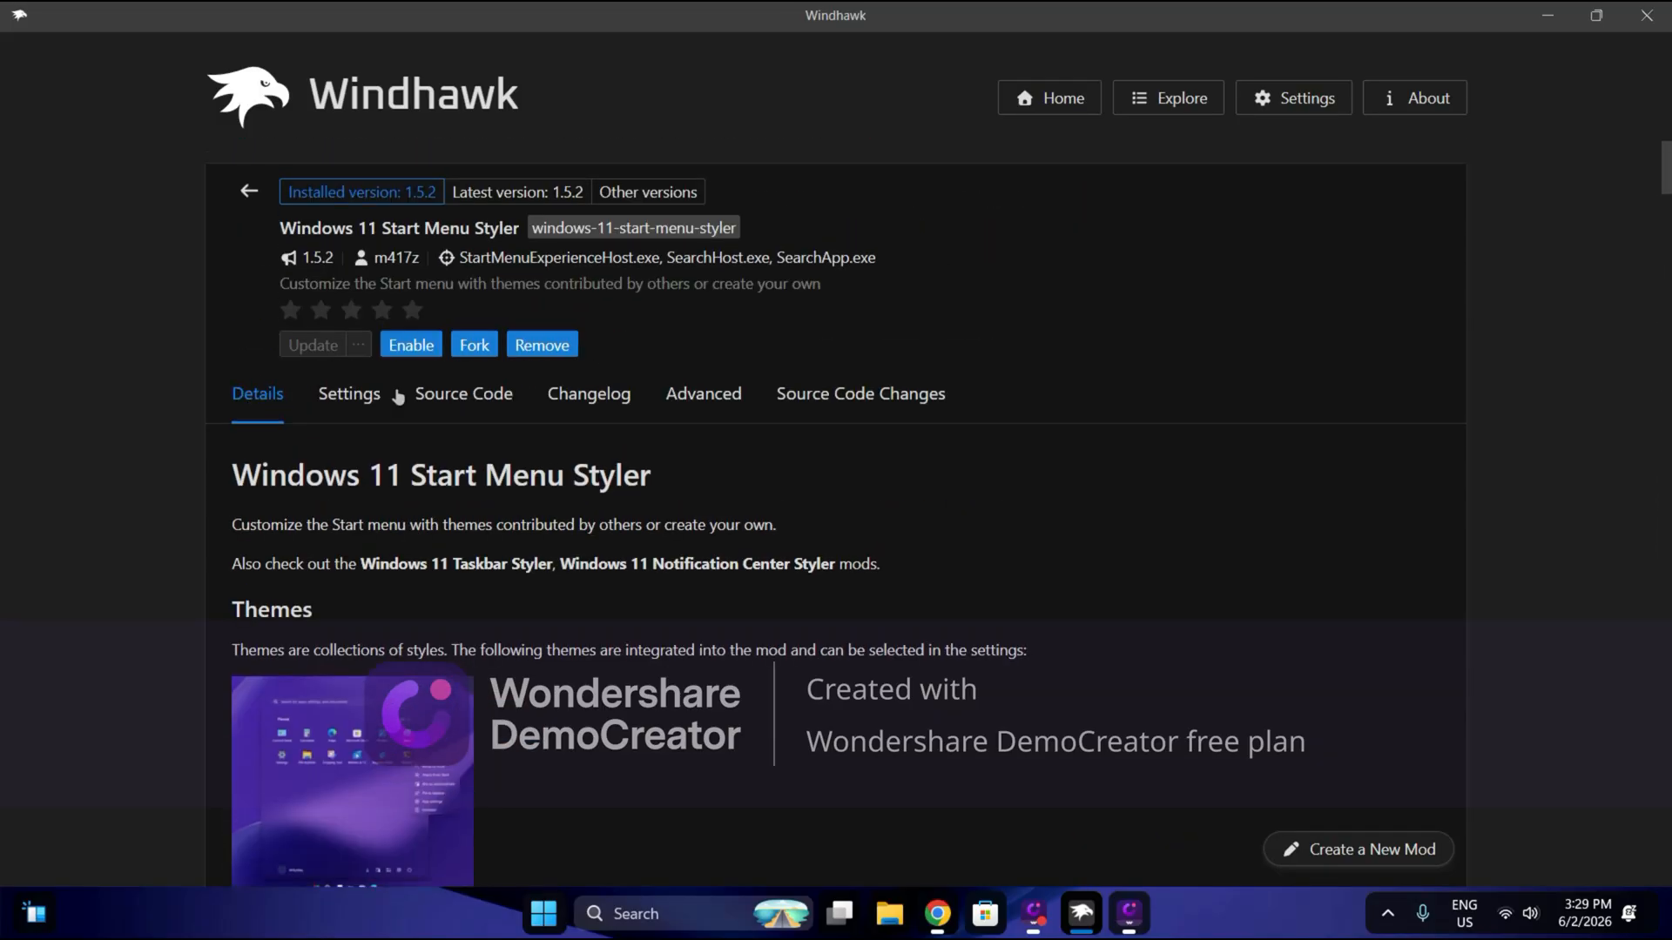
# - Enable the Windows 11 Start Menu Styler mod from its settings page, keeping the LiquidGlass theme
pyautogui.click(357, 407)
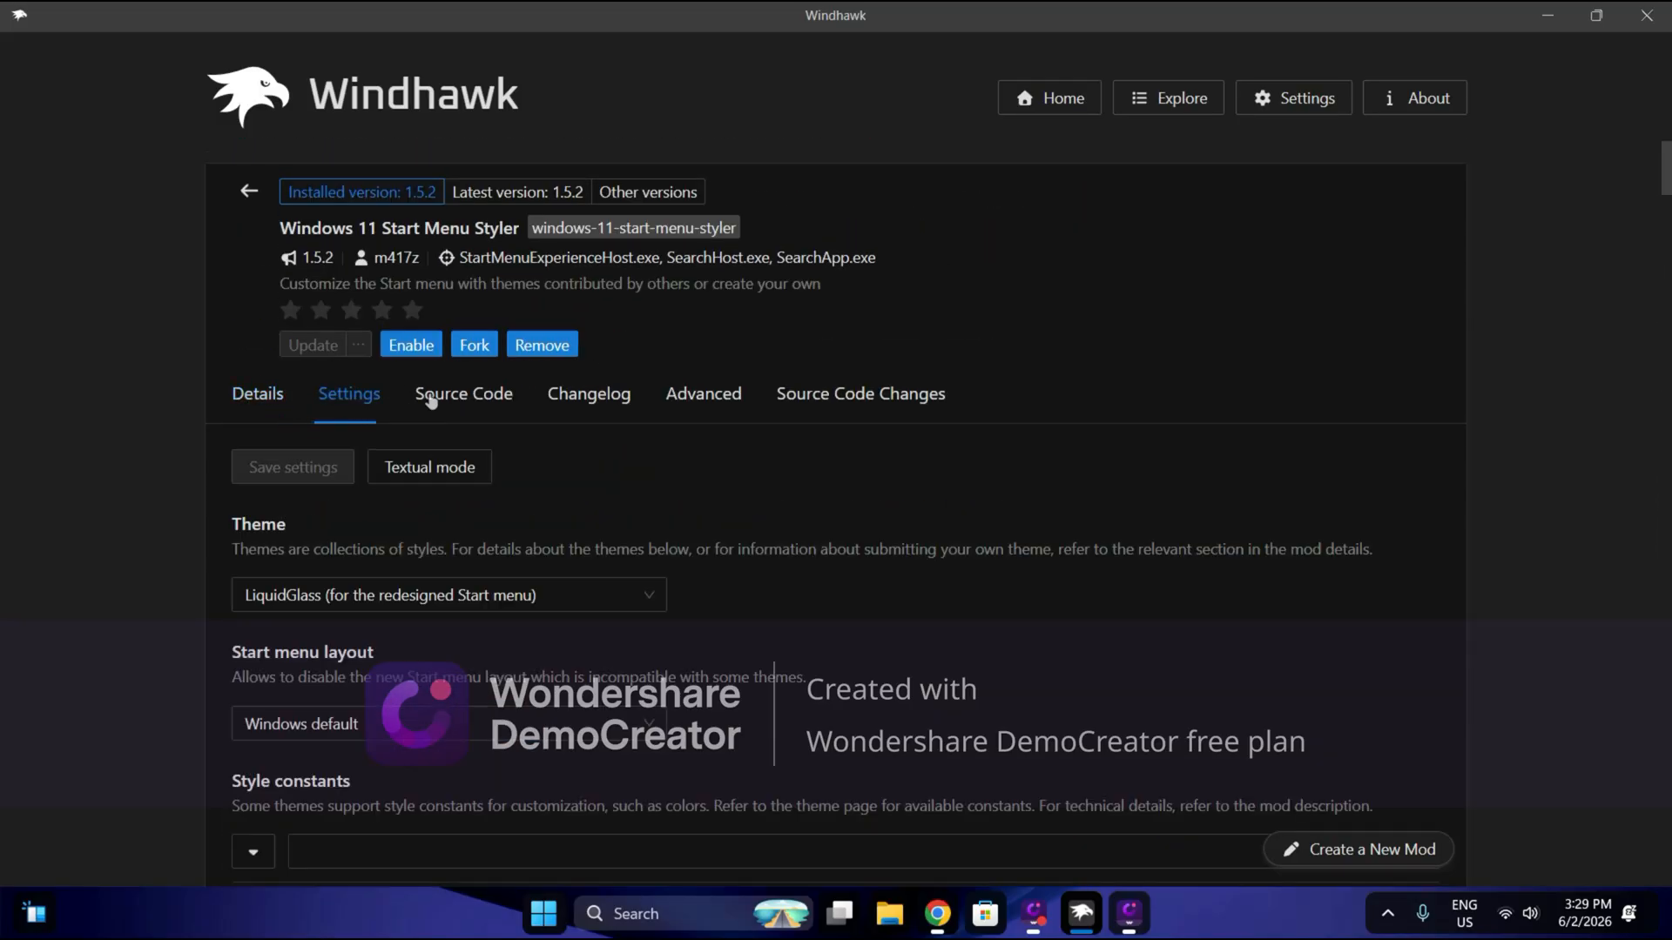
pyautogui.click(411, 345)
pyautogui.scroll(-3, 464, 513)
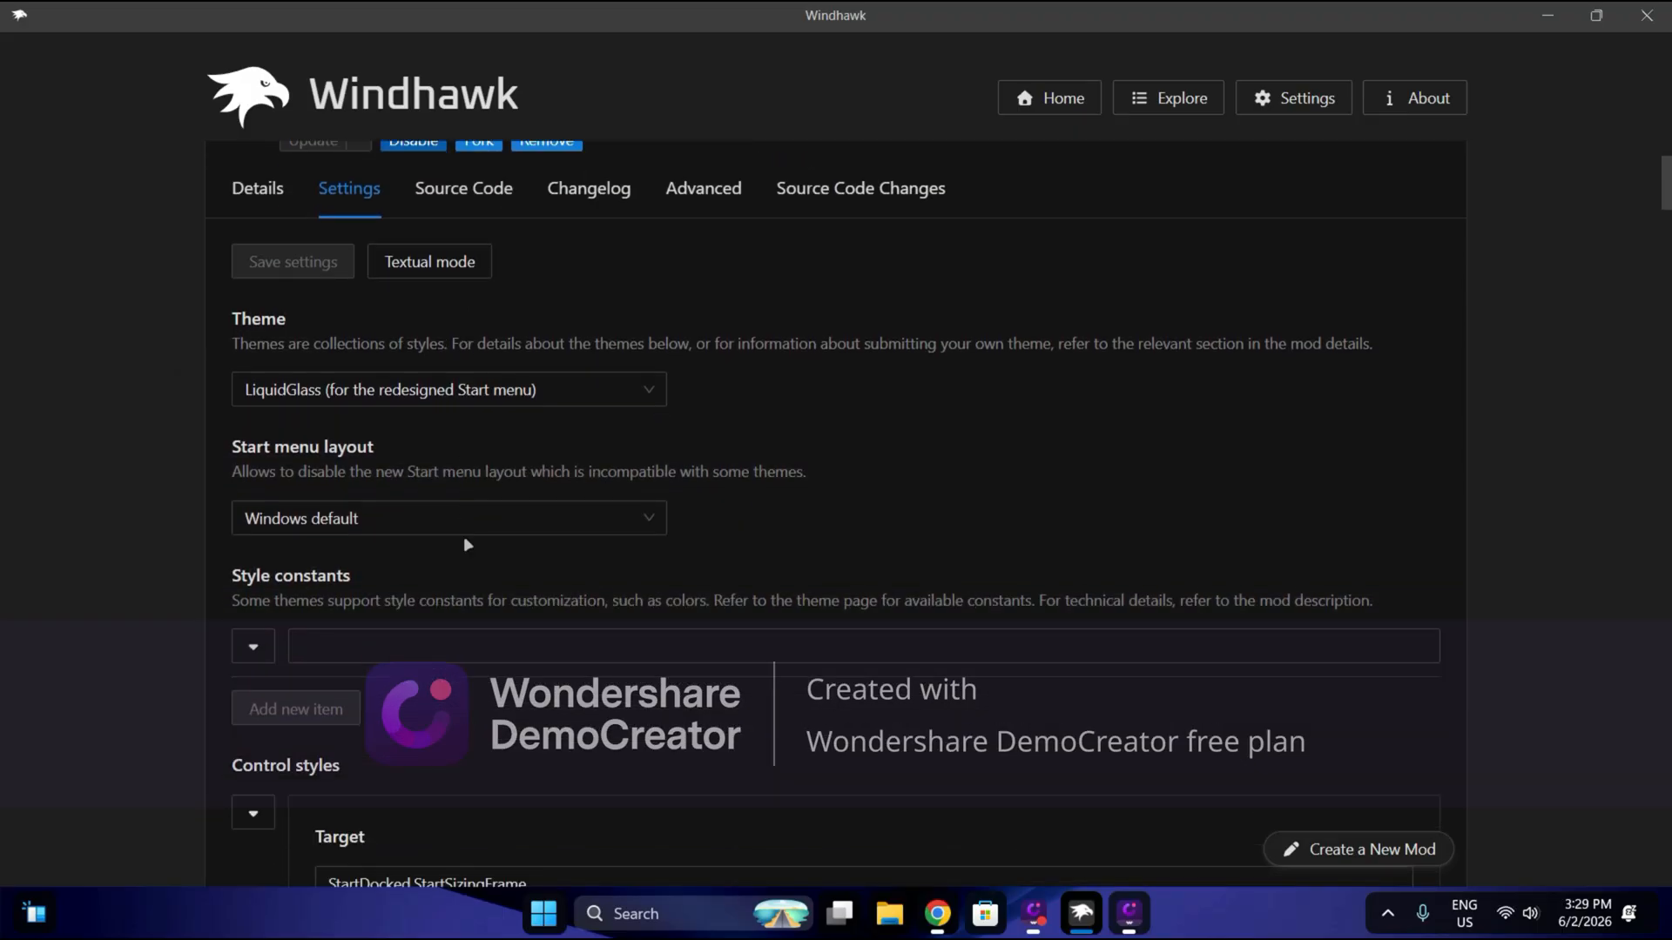
pyautogui.click(449, 377)
pyautogui.click(448, 377)
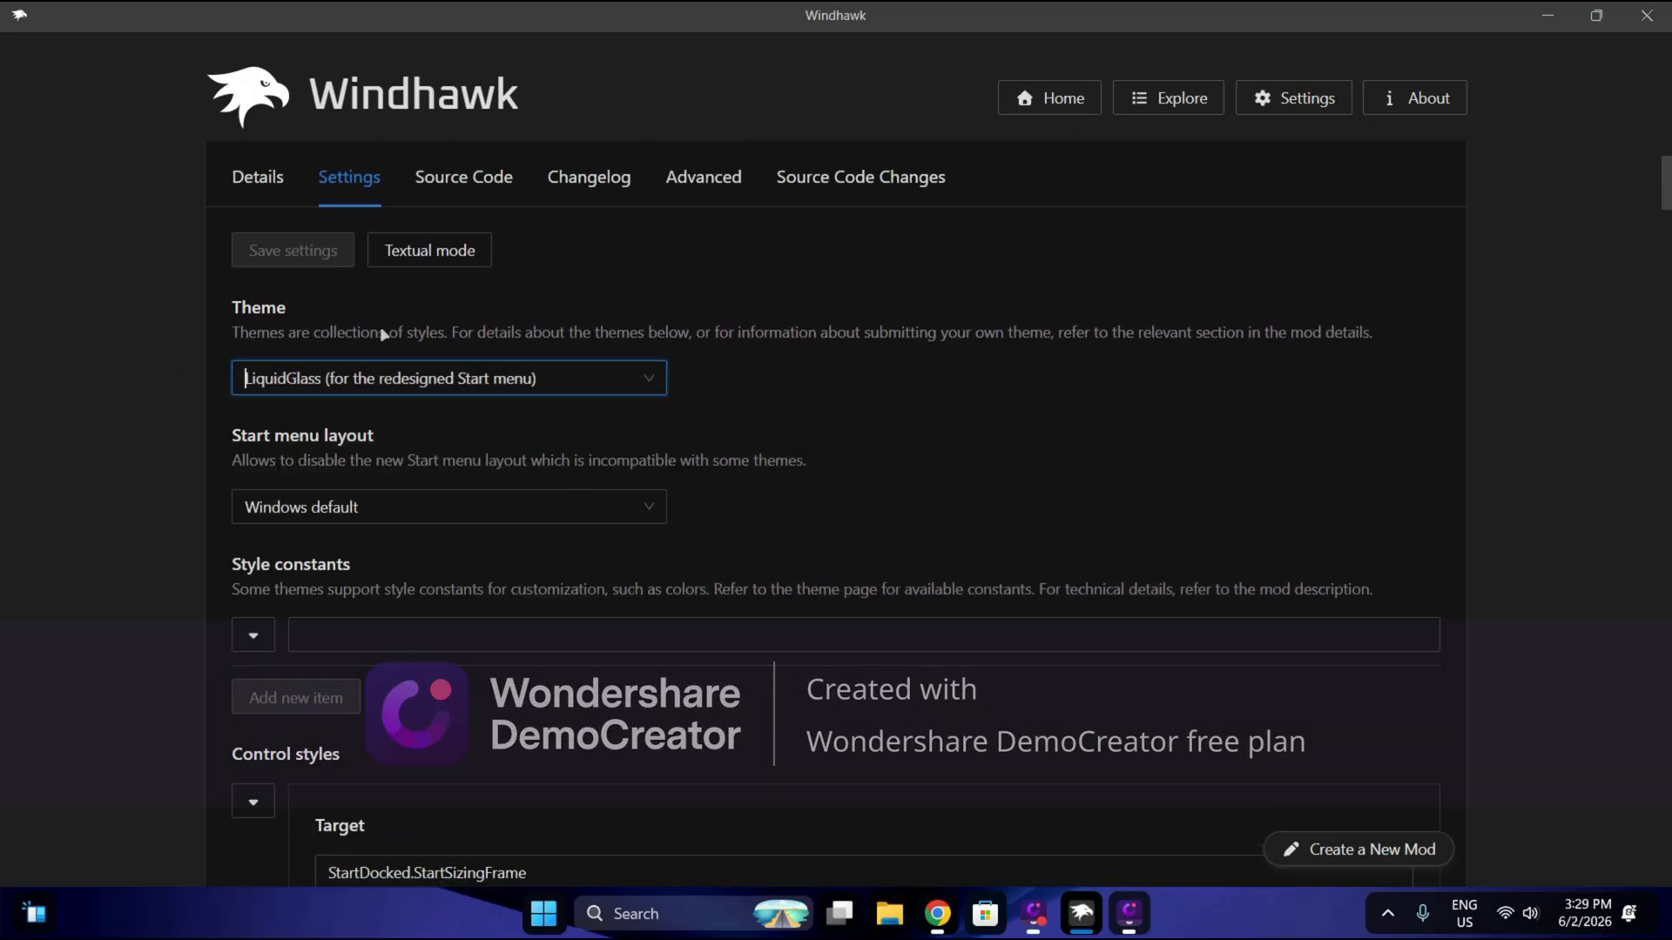
# - Show the desktop and examine the styled Start menu, including its power button, app list and search window
pyautogui.click(552, 925)
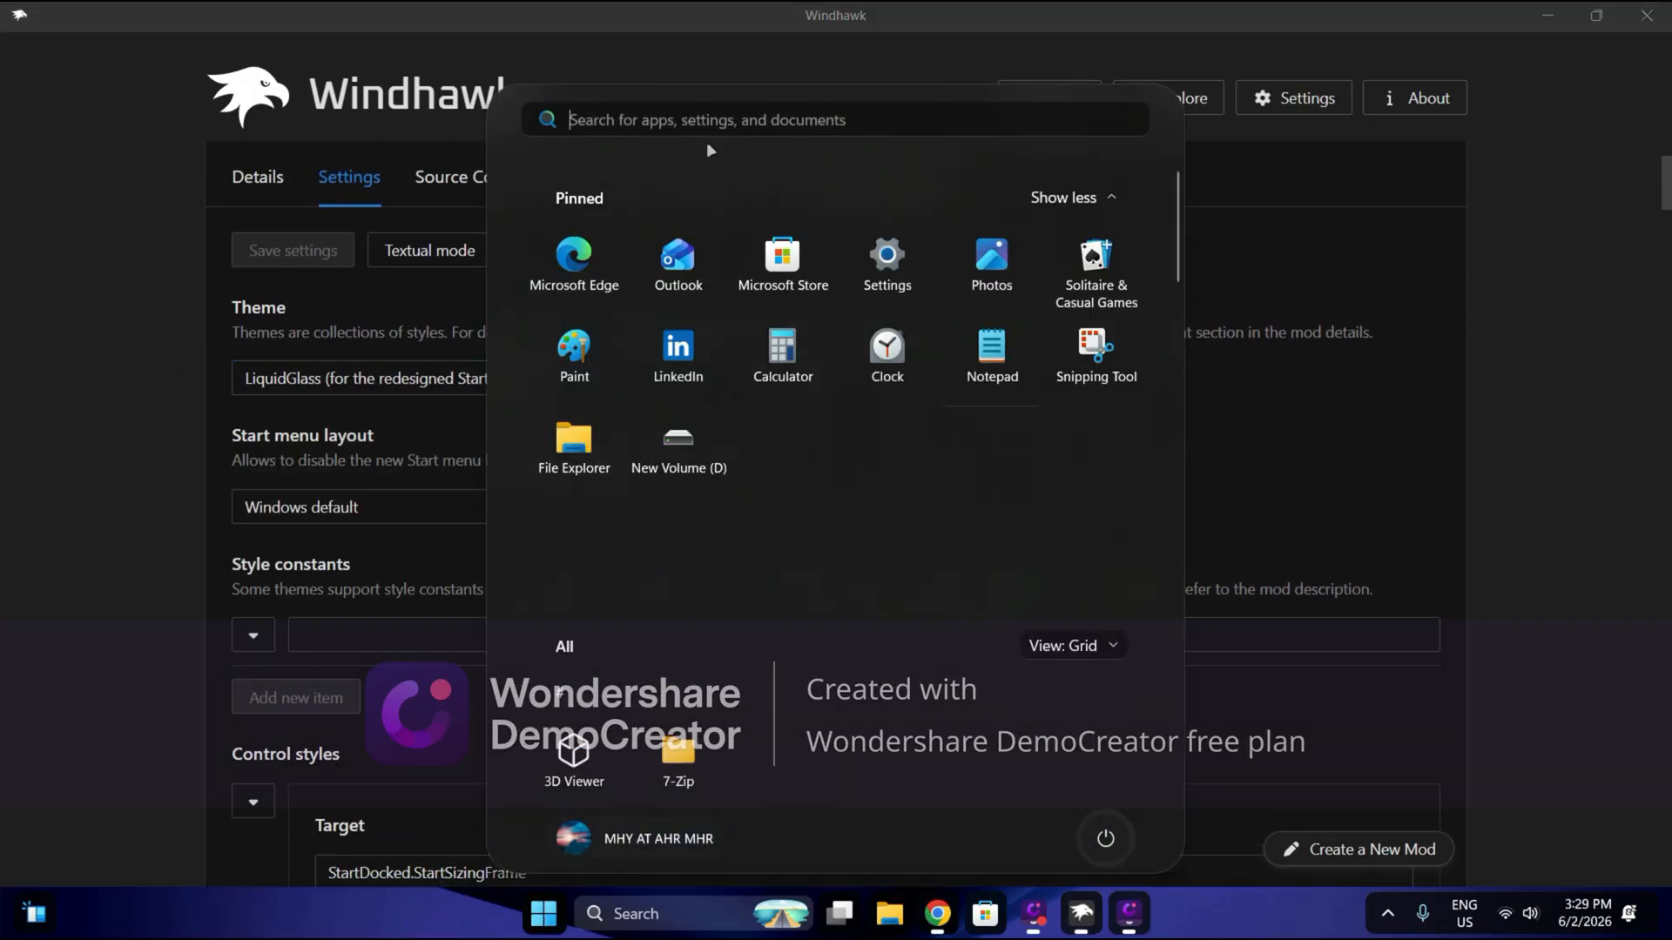
pyautogui.click(1514, 26)
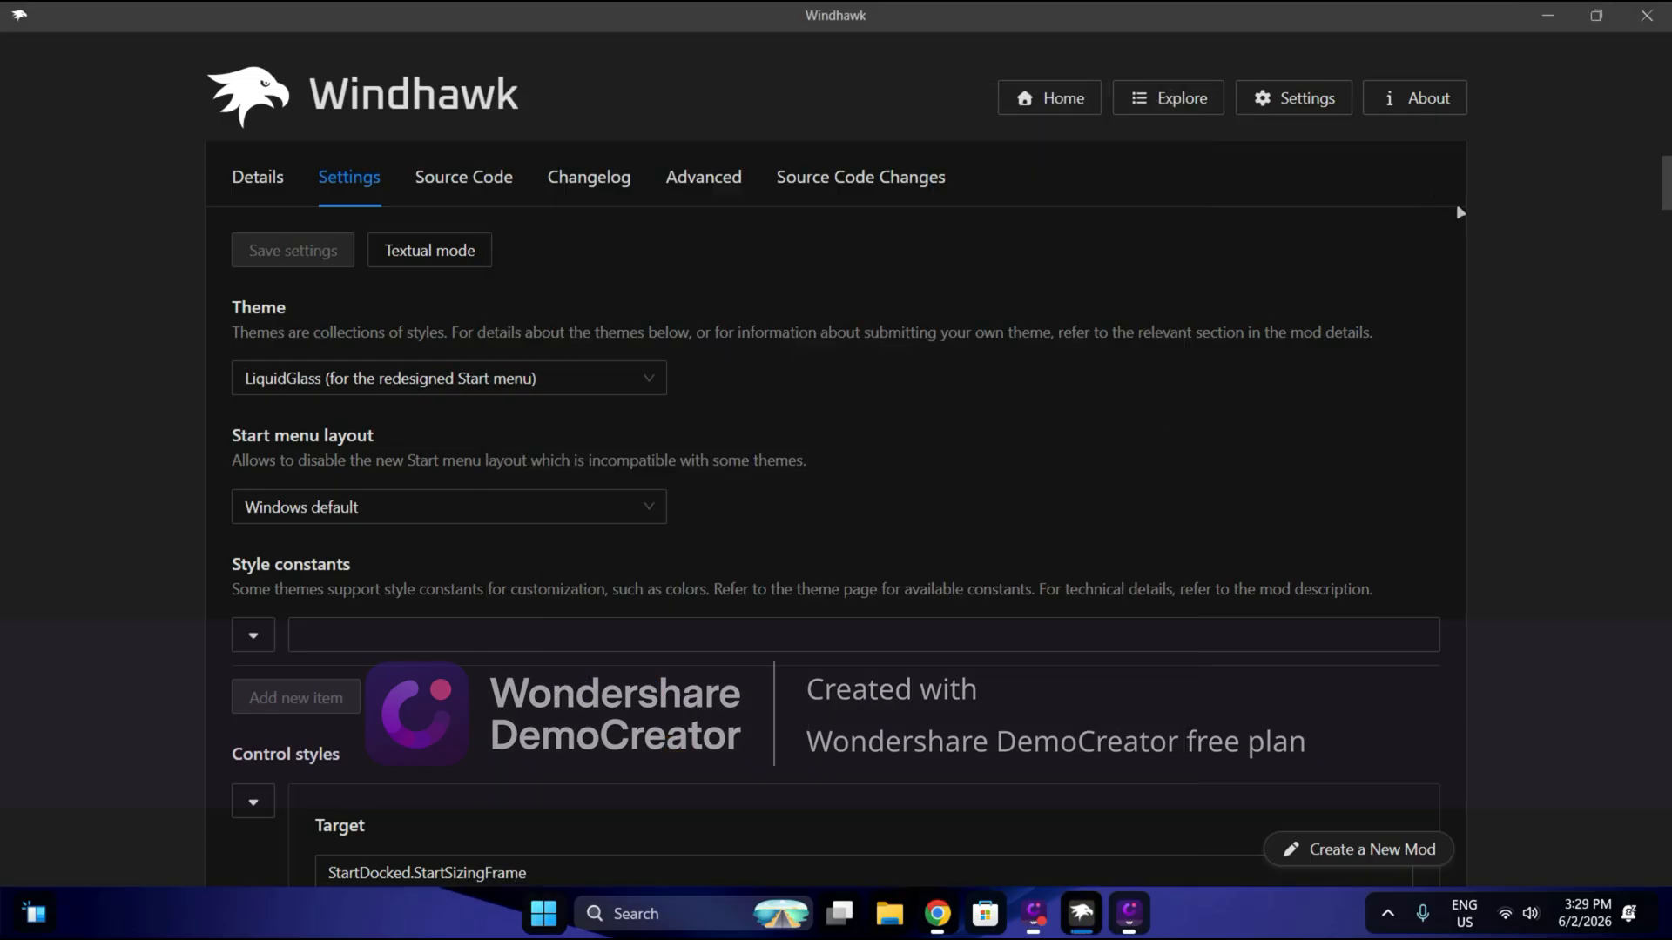
pyautogui.press('super+d')
pyautogui.press('super')
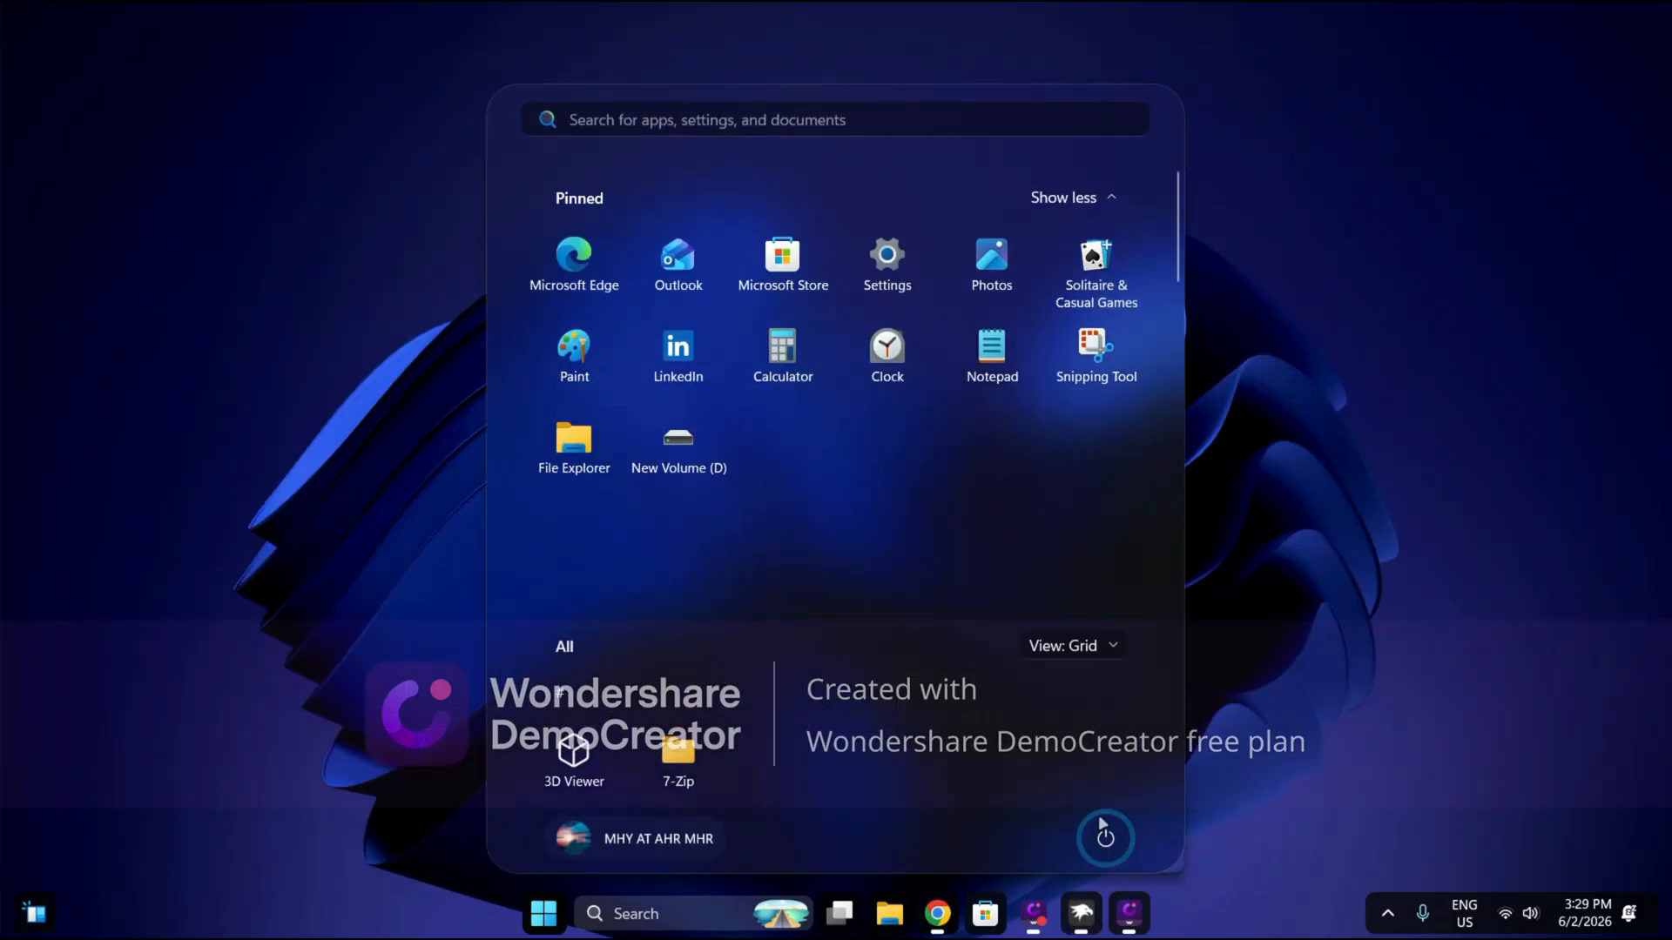
pyautogui.click(1104, 840)
pyautogui.click(1100, 849)
pyautogui.scroll(-10, 694, 505)
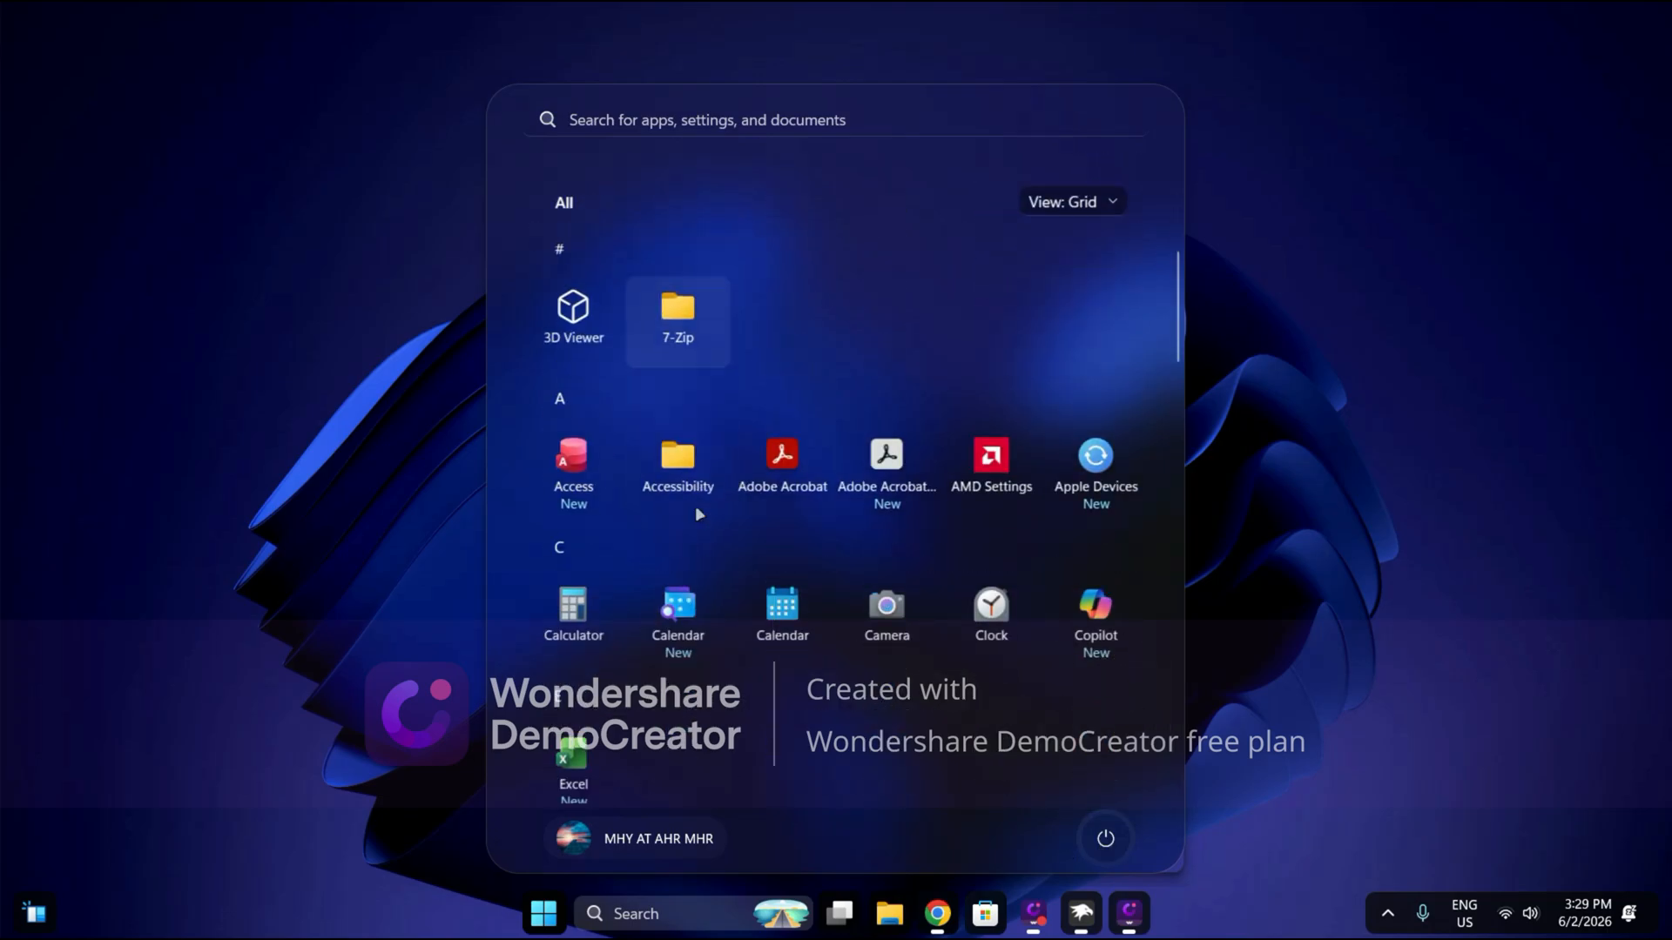
pyautogui.scroll(6, 663, 476)
pyautogui.scroll(5, 663, 477)
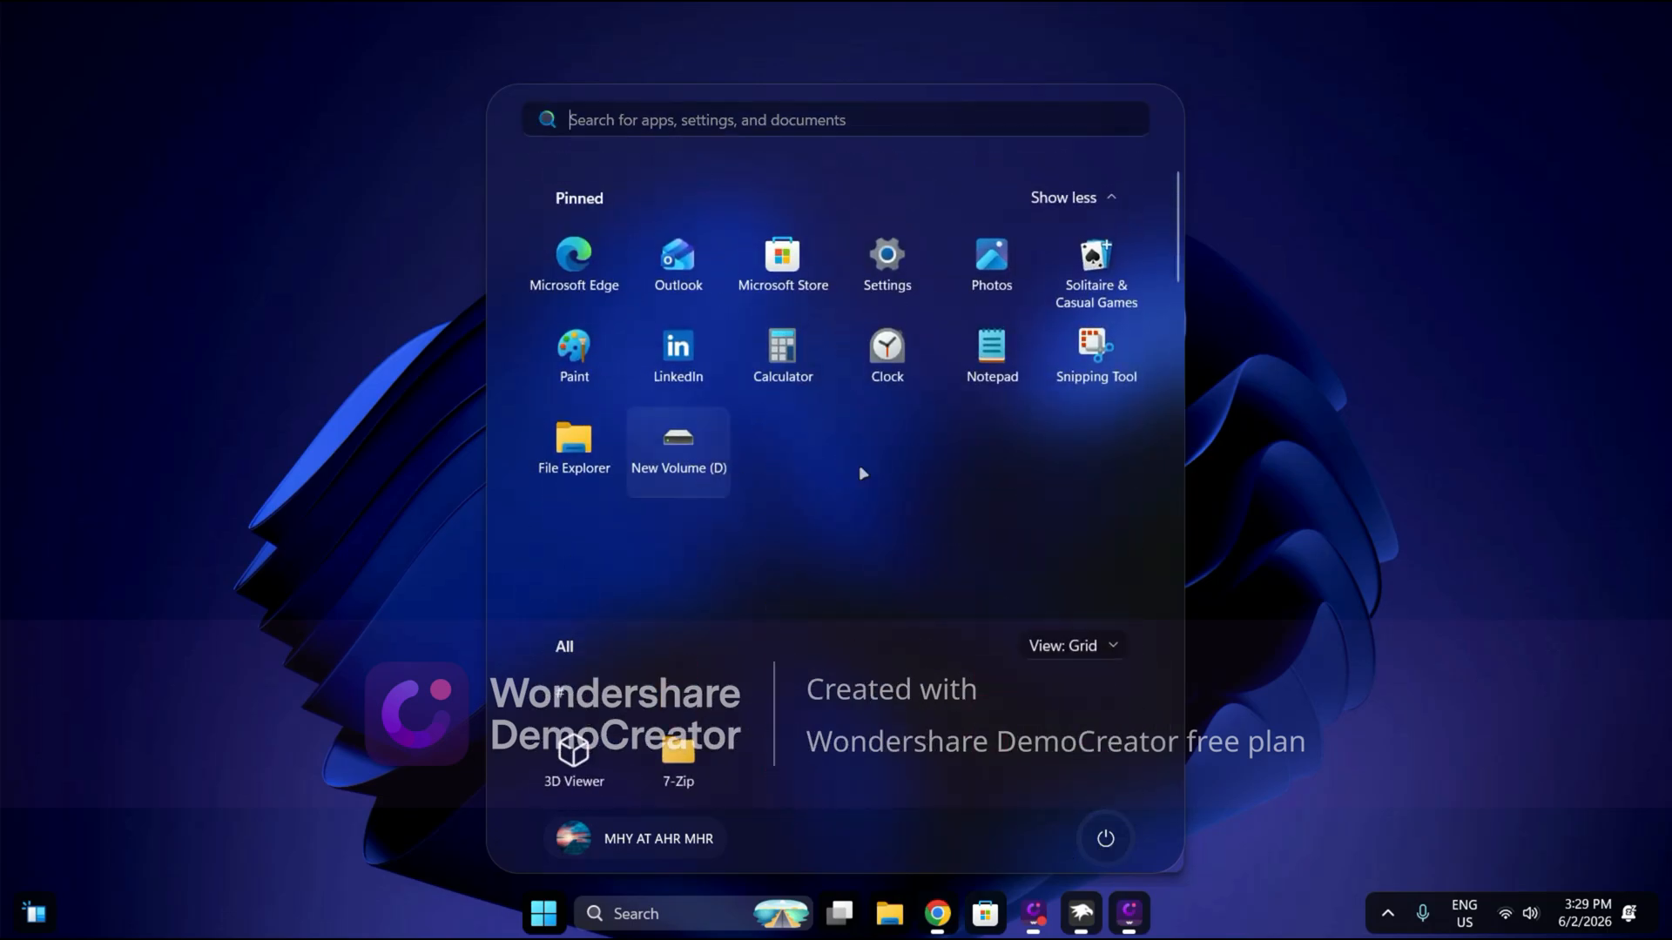
pyautogui.click(657, 910)
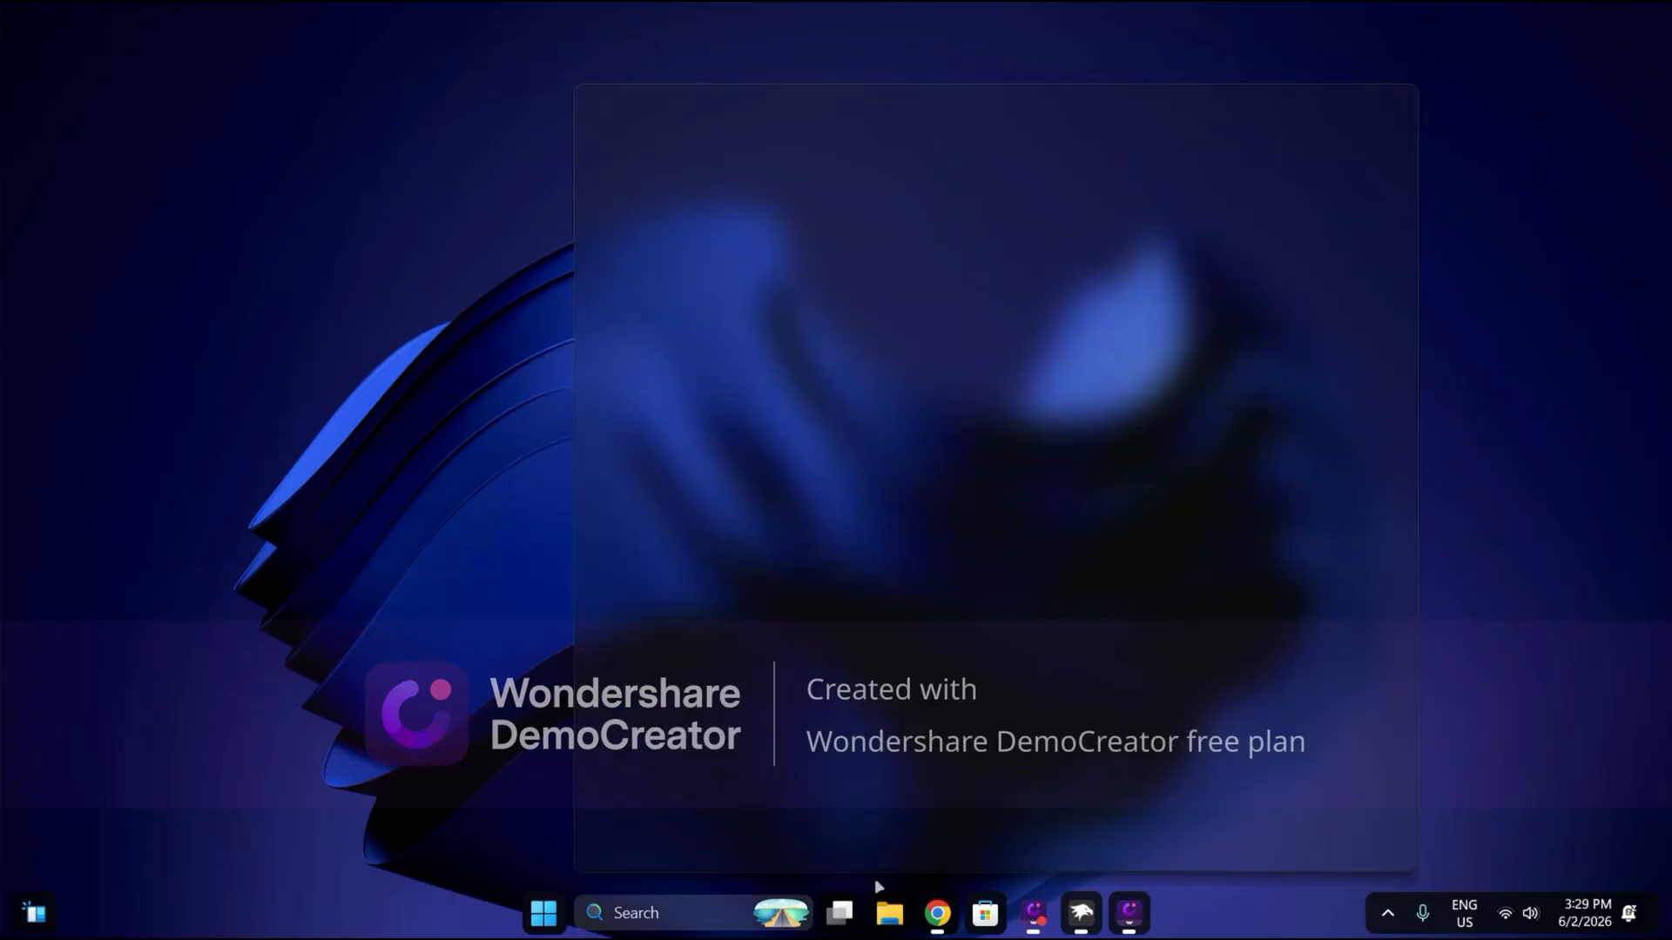
pyautogui.click(489, 764)
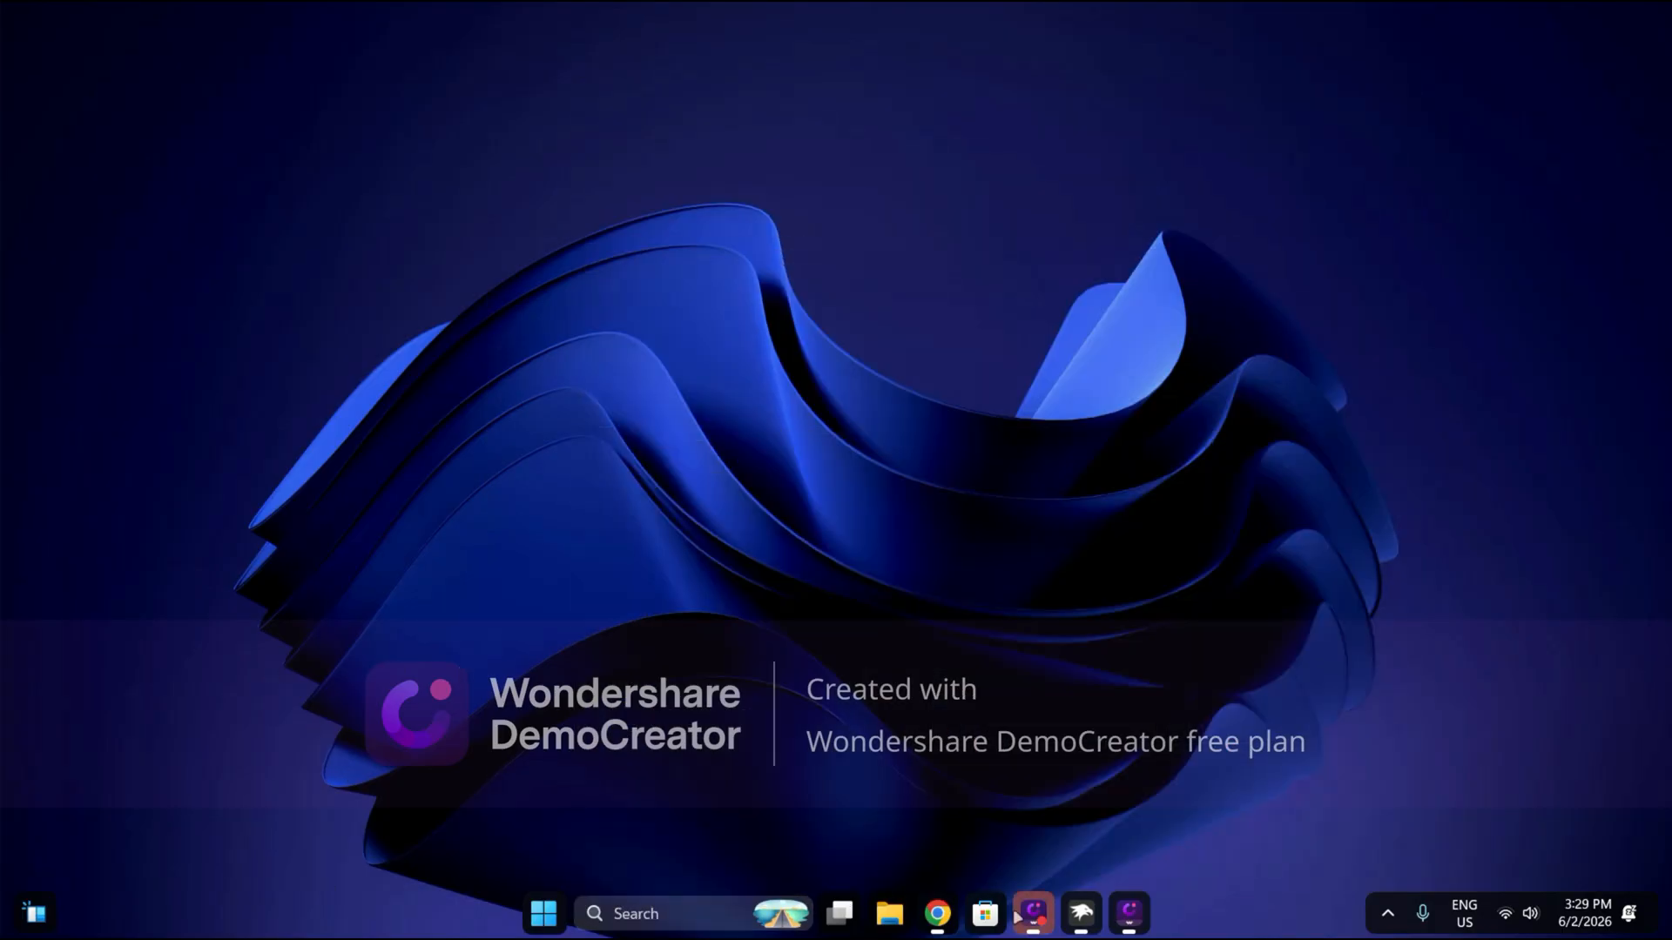
# - Set the Start Menu Styler theme to Fluid (for the redesigned Start menu), save the settings and check the Start menu
pyautogui.click(1079, 915)
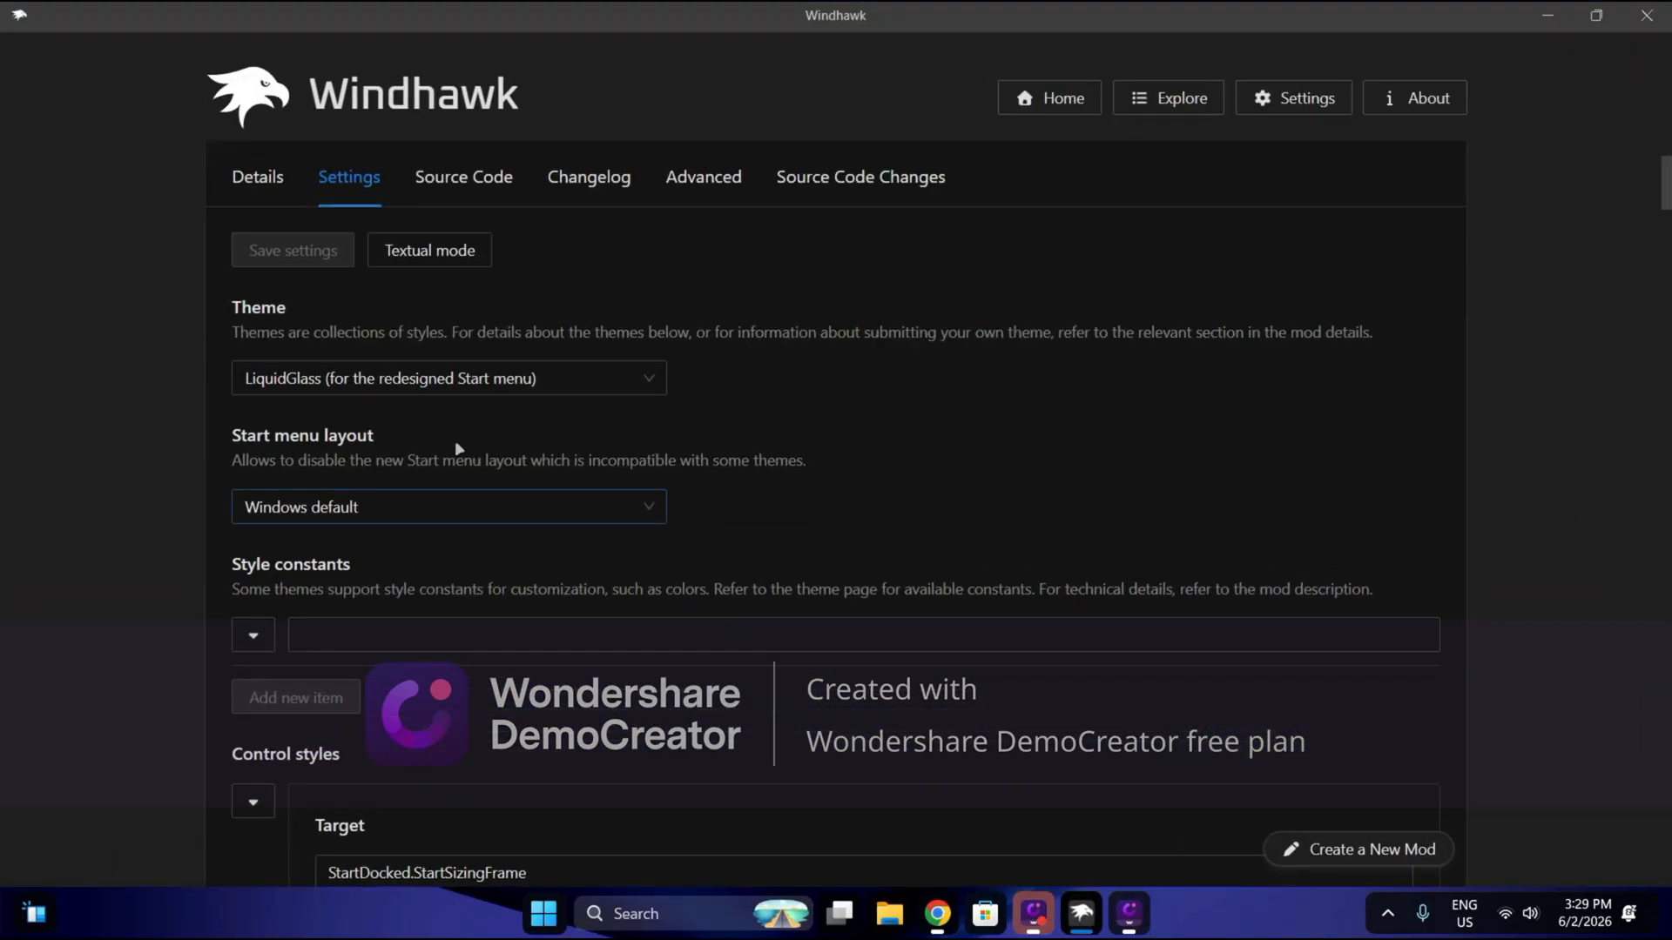
pyautogui.scroll(3, 417, 430)
pyautogui.click(403, 606)
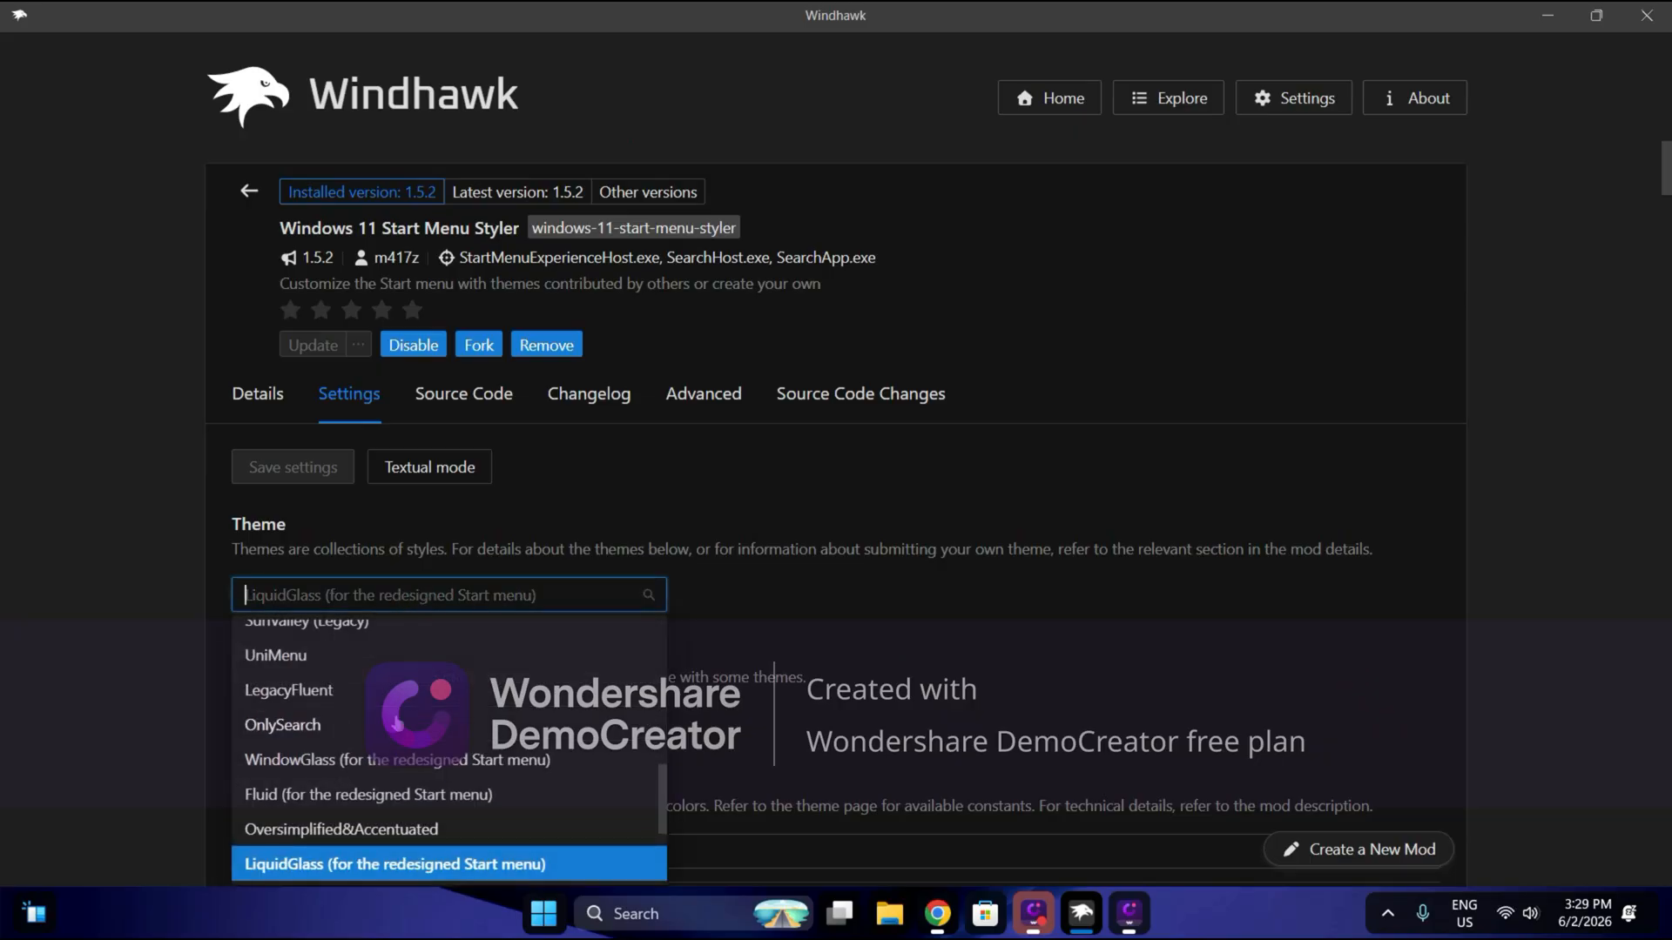
pyautogui.scroll(2, 415, 753)
pyautogui.scroll(-4, 415, 753)
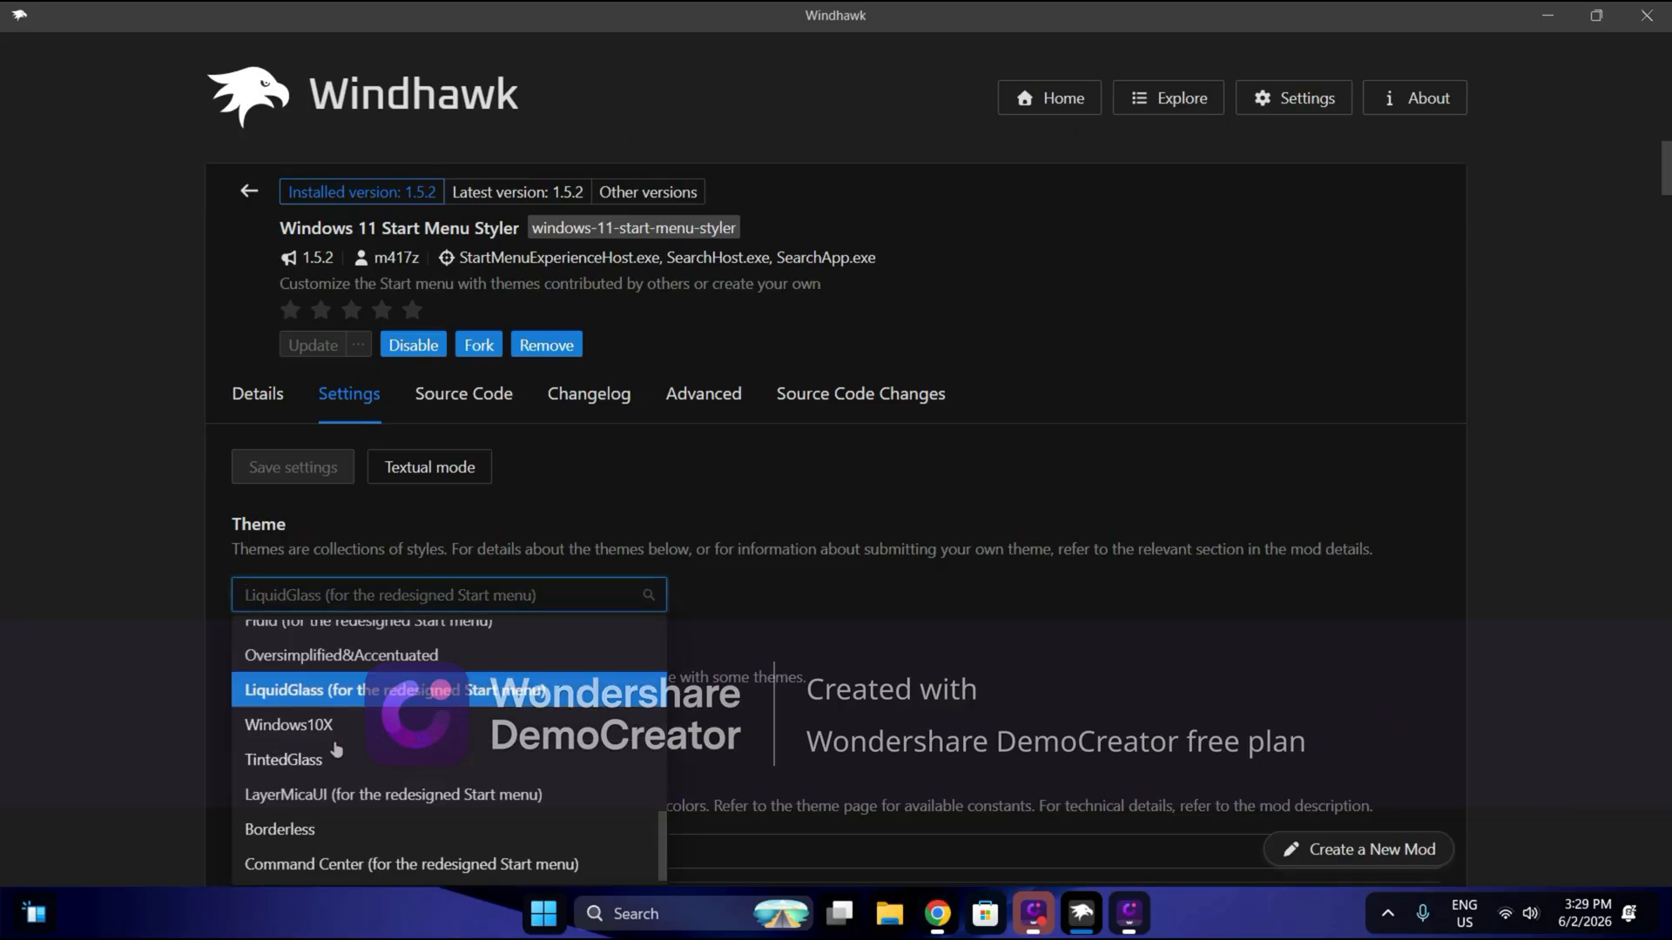
pyautogui.scroll(3, 335, 750)
pyautogui.click(318, 802)
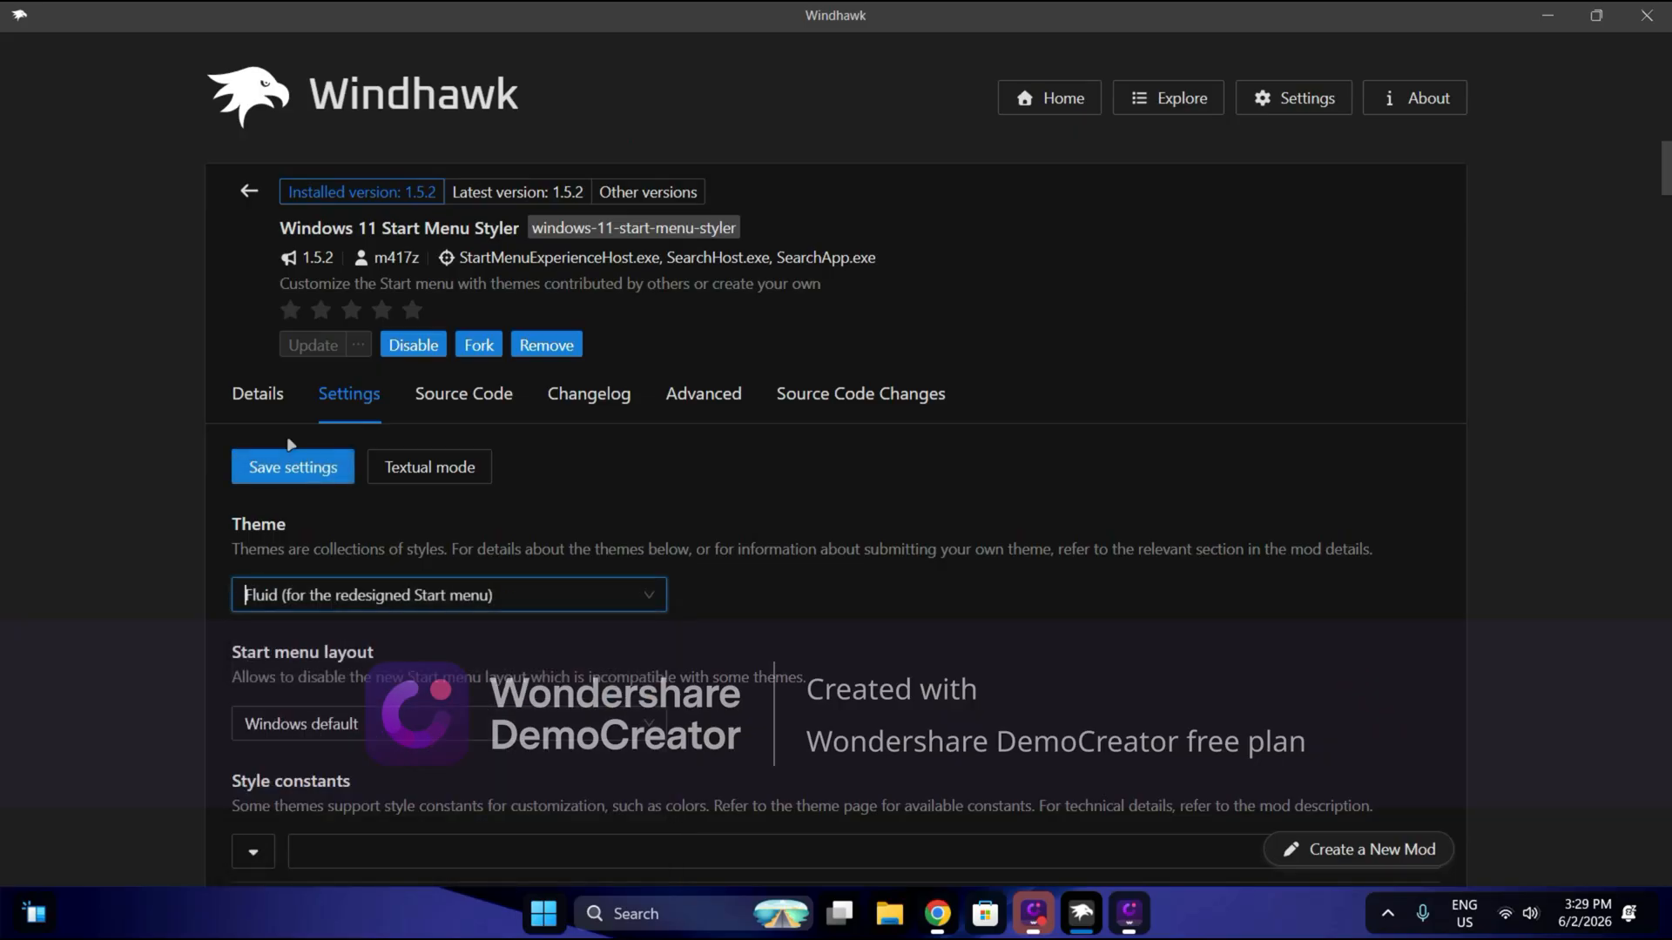
pyautogui.click(291, 464)
pyautogui.click(543, 913)
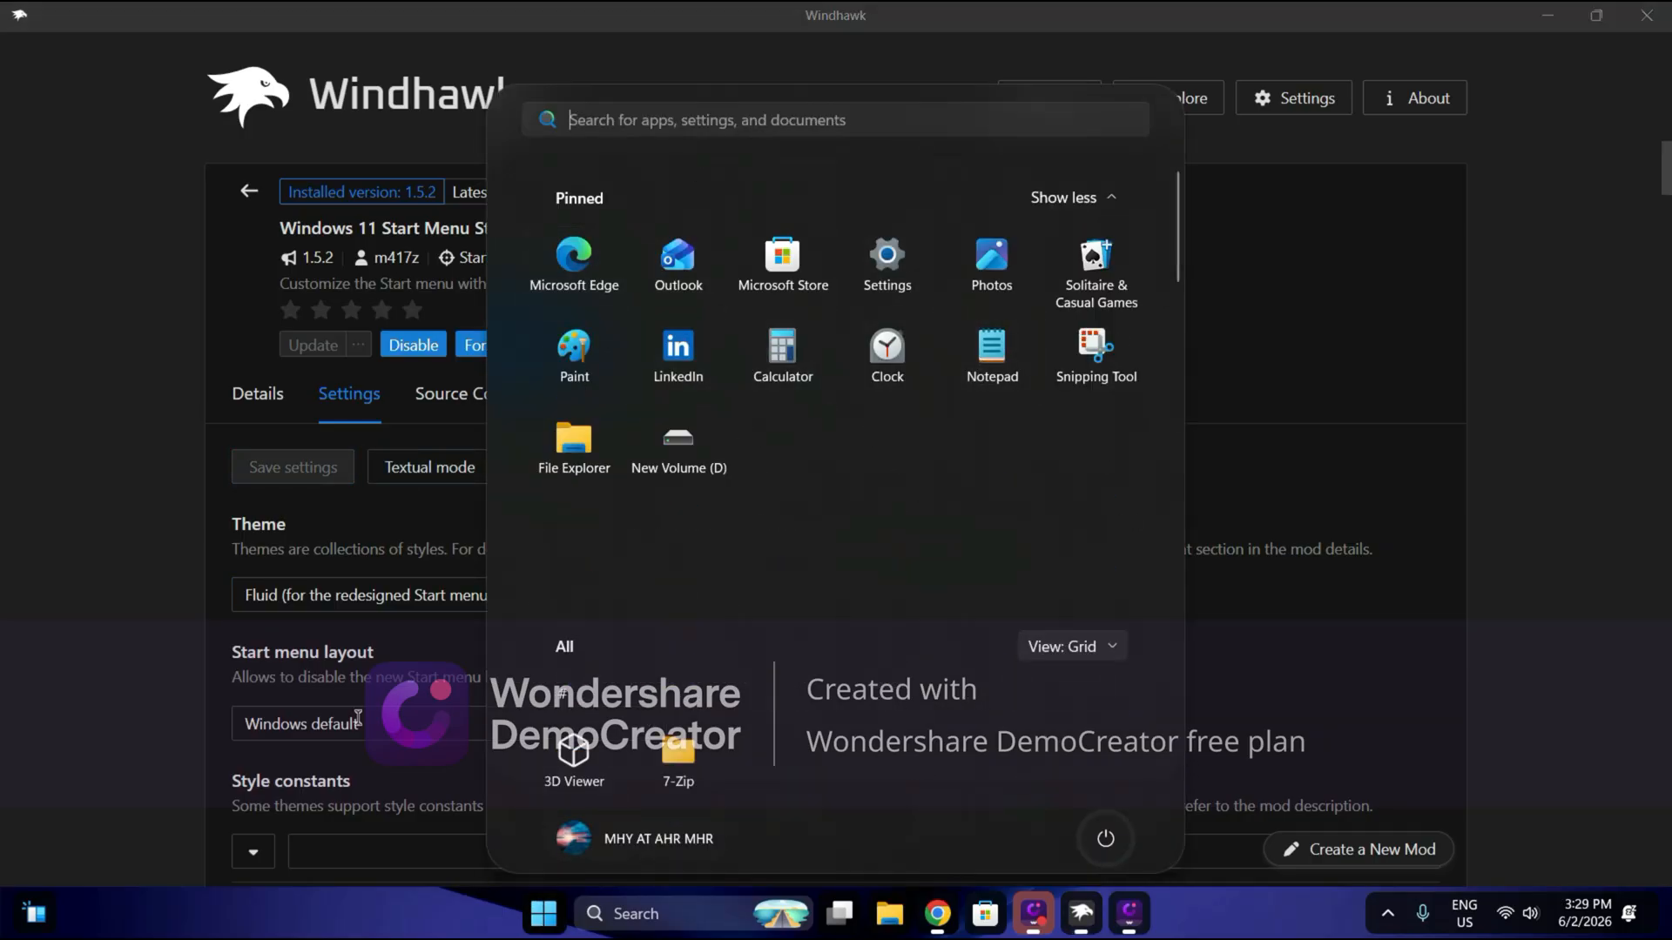
# - Set the theme to LiquidGlass (for the redesigned Start menu), save the settings and check the Start menu
pyautogui.click(338, 612)
pyautogui.click(292, 605)
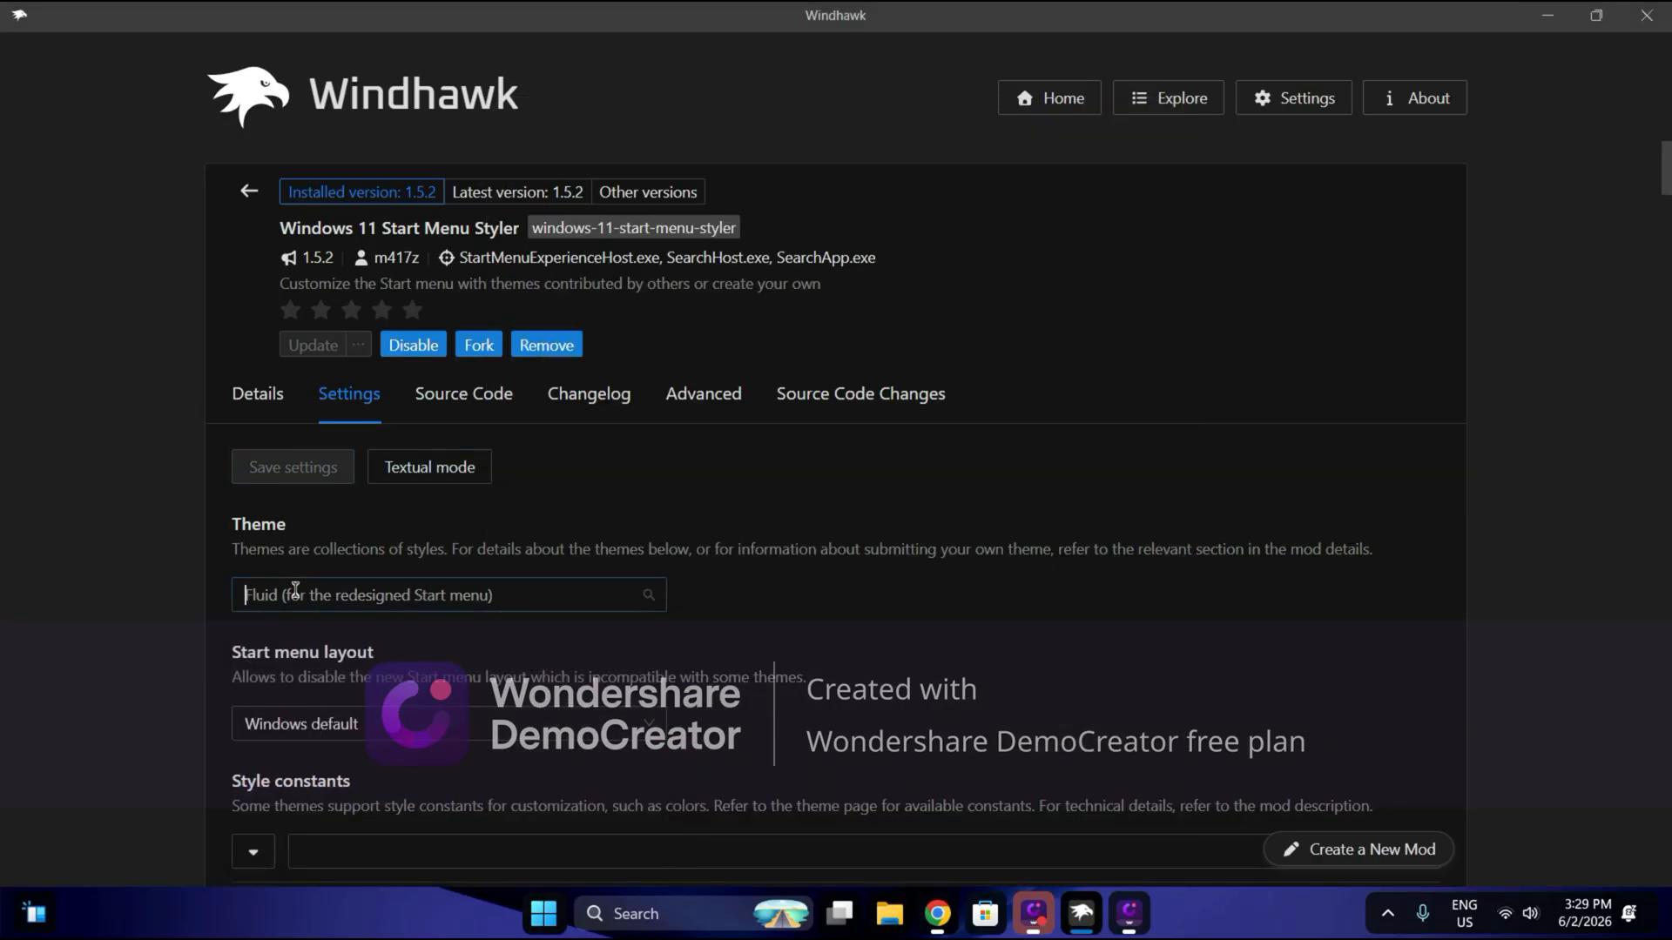
pyautogui.click(326, 872)
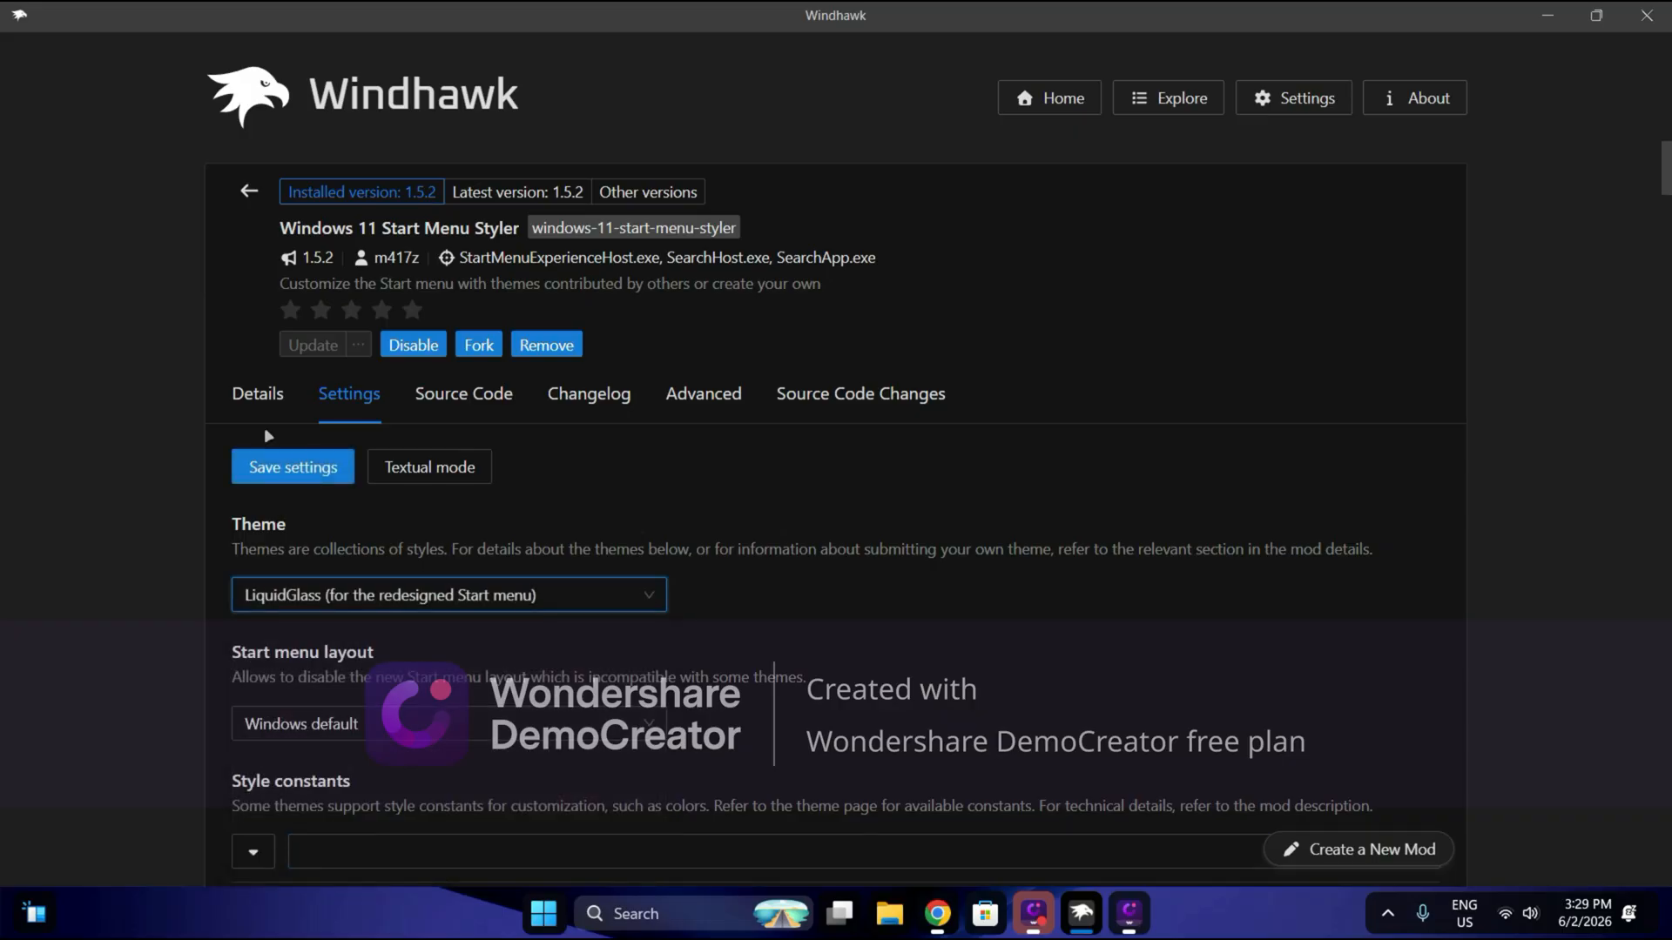
pyautogui.click(274, 468)
pyautogui.click(541, 924)
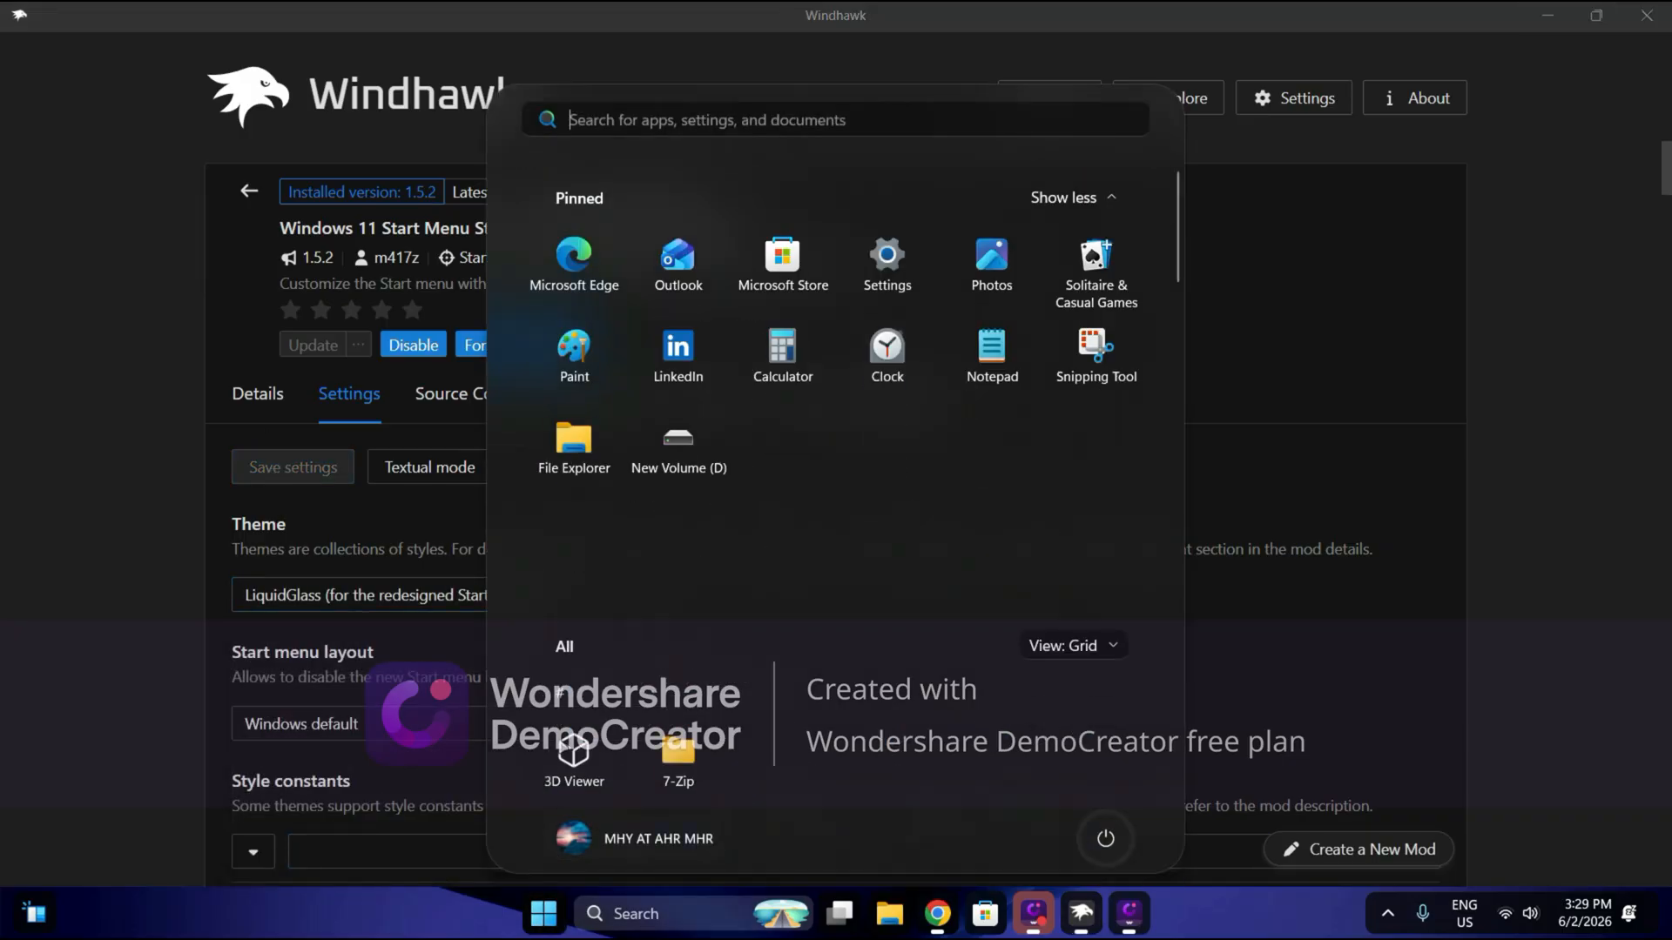
pyautogui.click(196, 432)
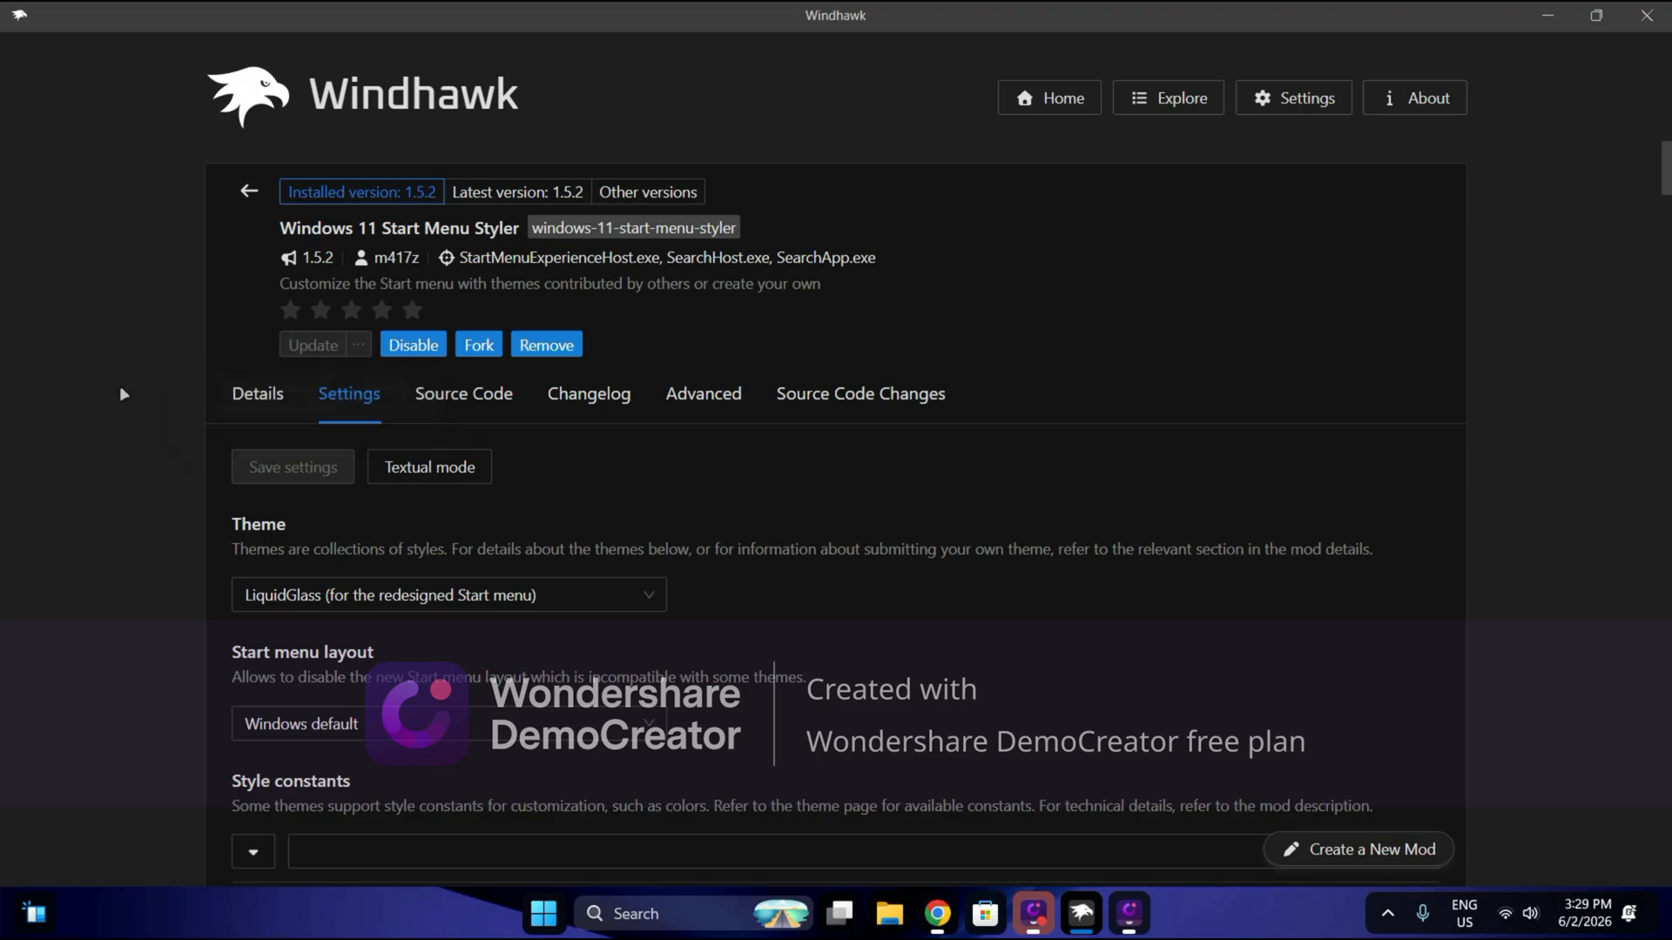
# - Open the Start Menu Styler's details and look through the previews of its integrated themes
pyautogui.click(252, 396)
pyautogui.scroll(-15, 365, 440)
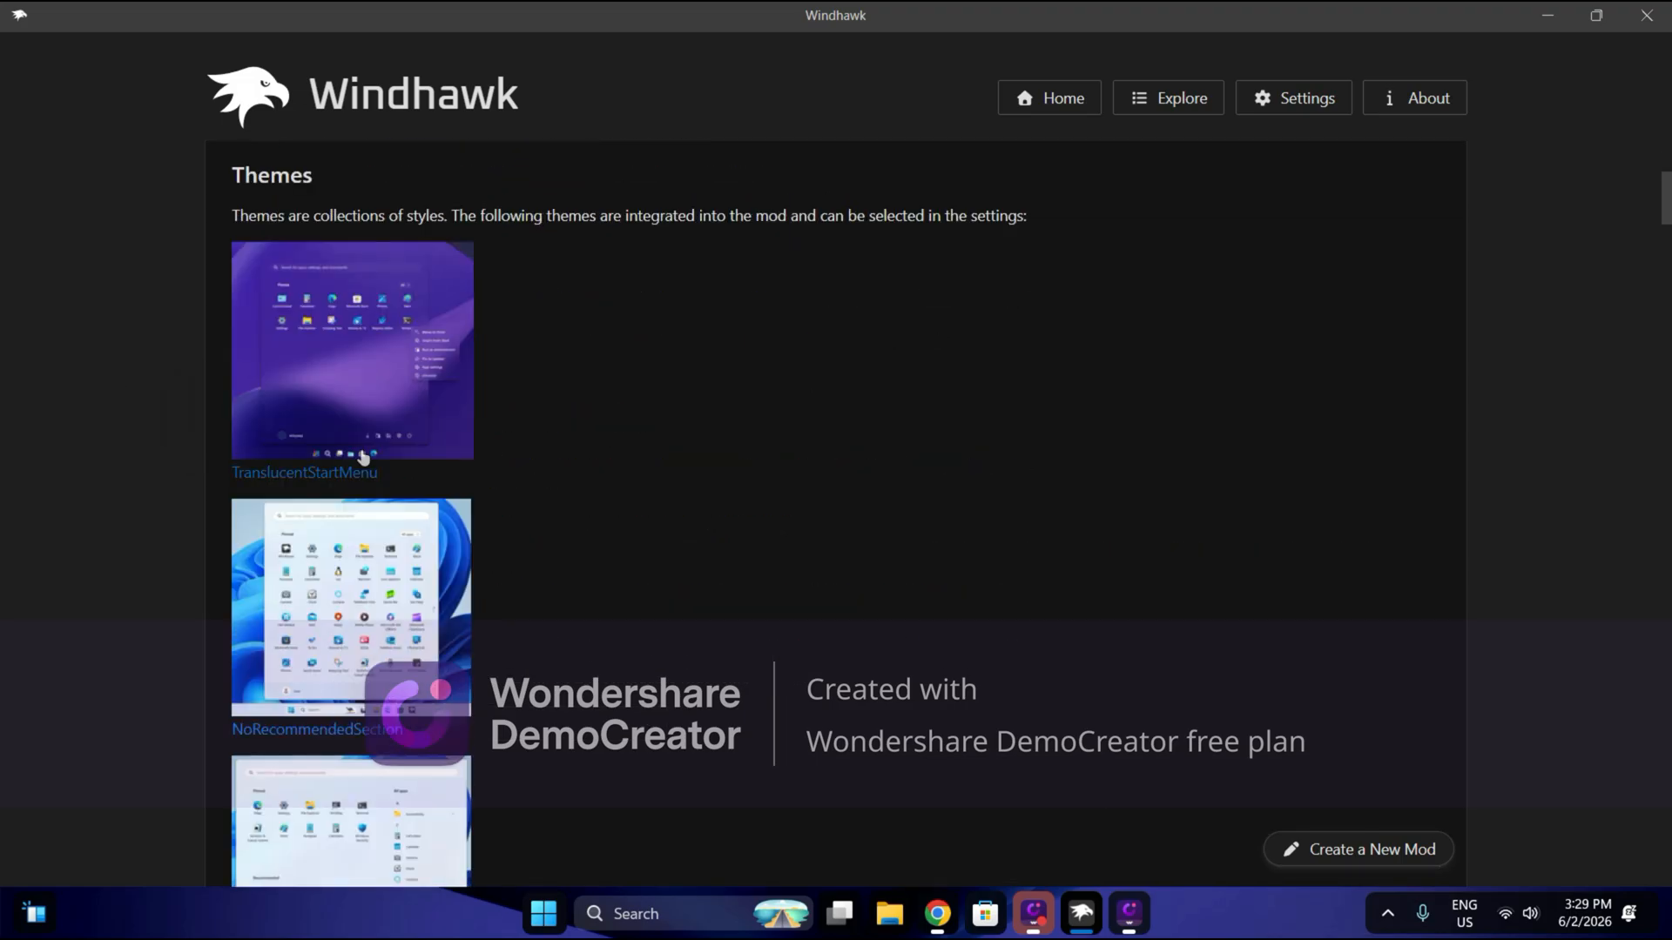
pyautogui.scroll(-10, 368, 450)
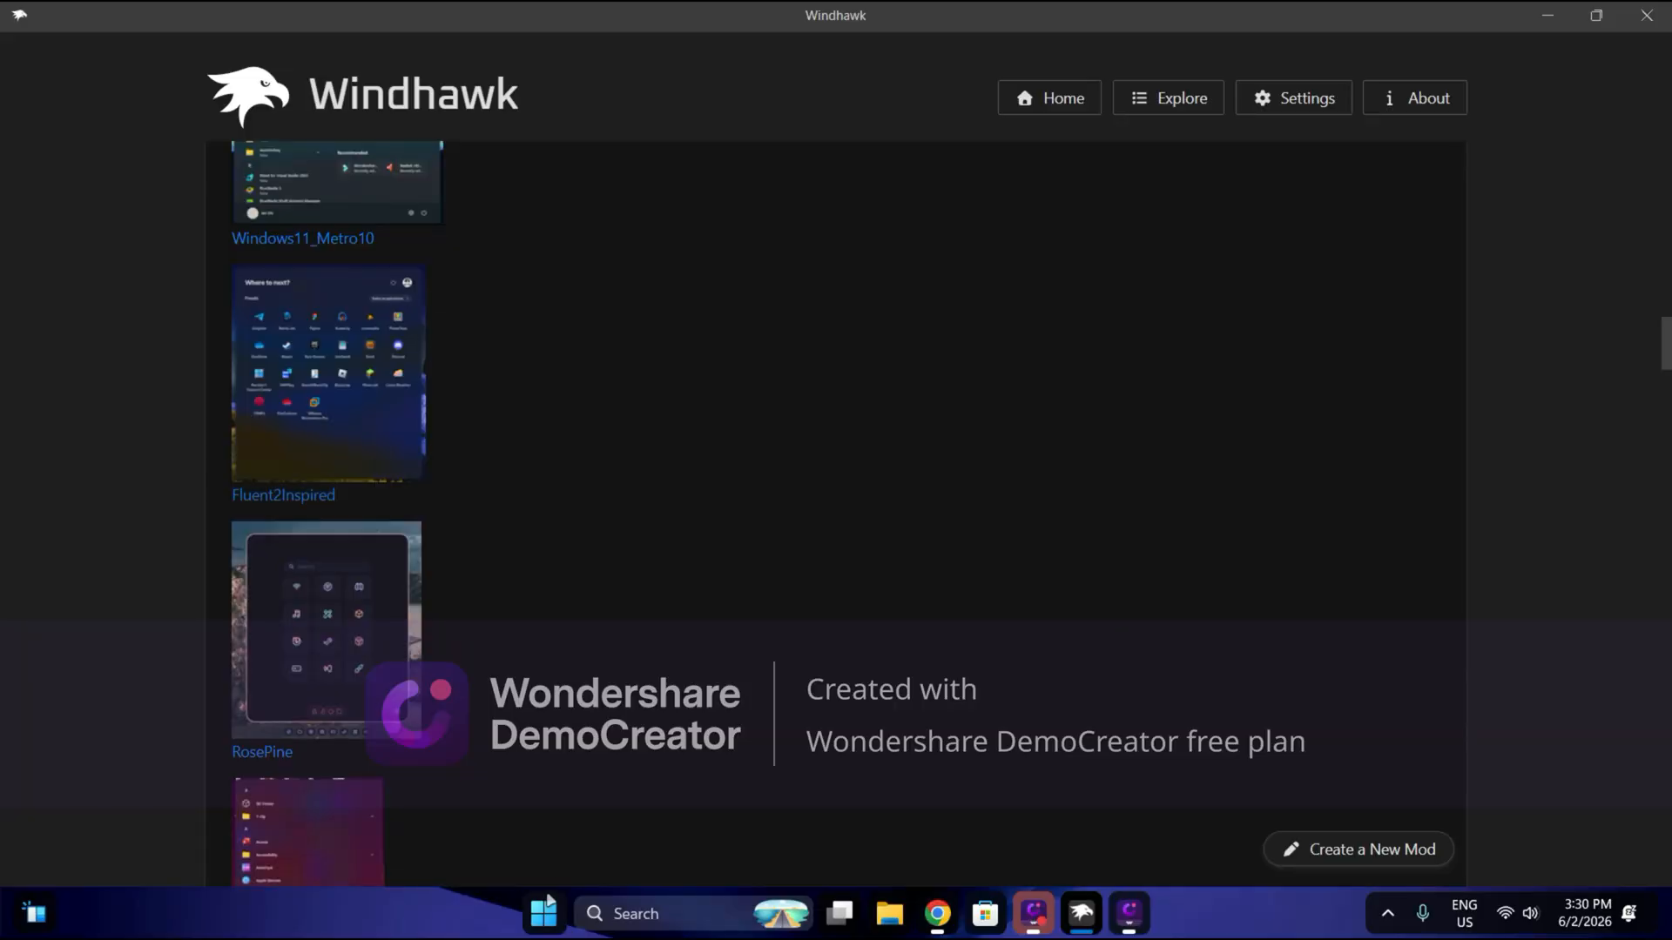
pyautogui.scroll(15, 582, 830)
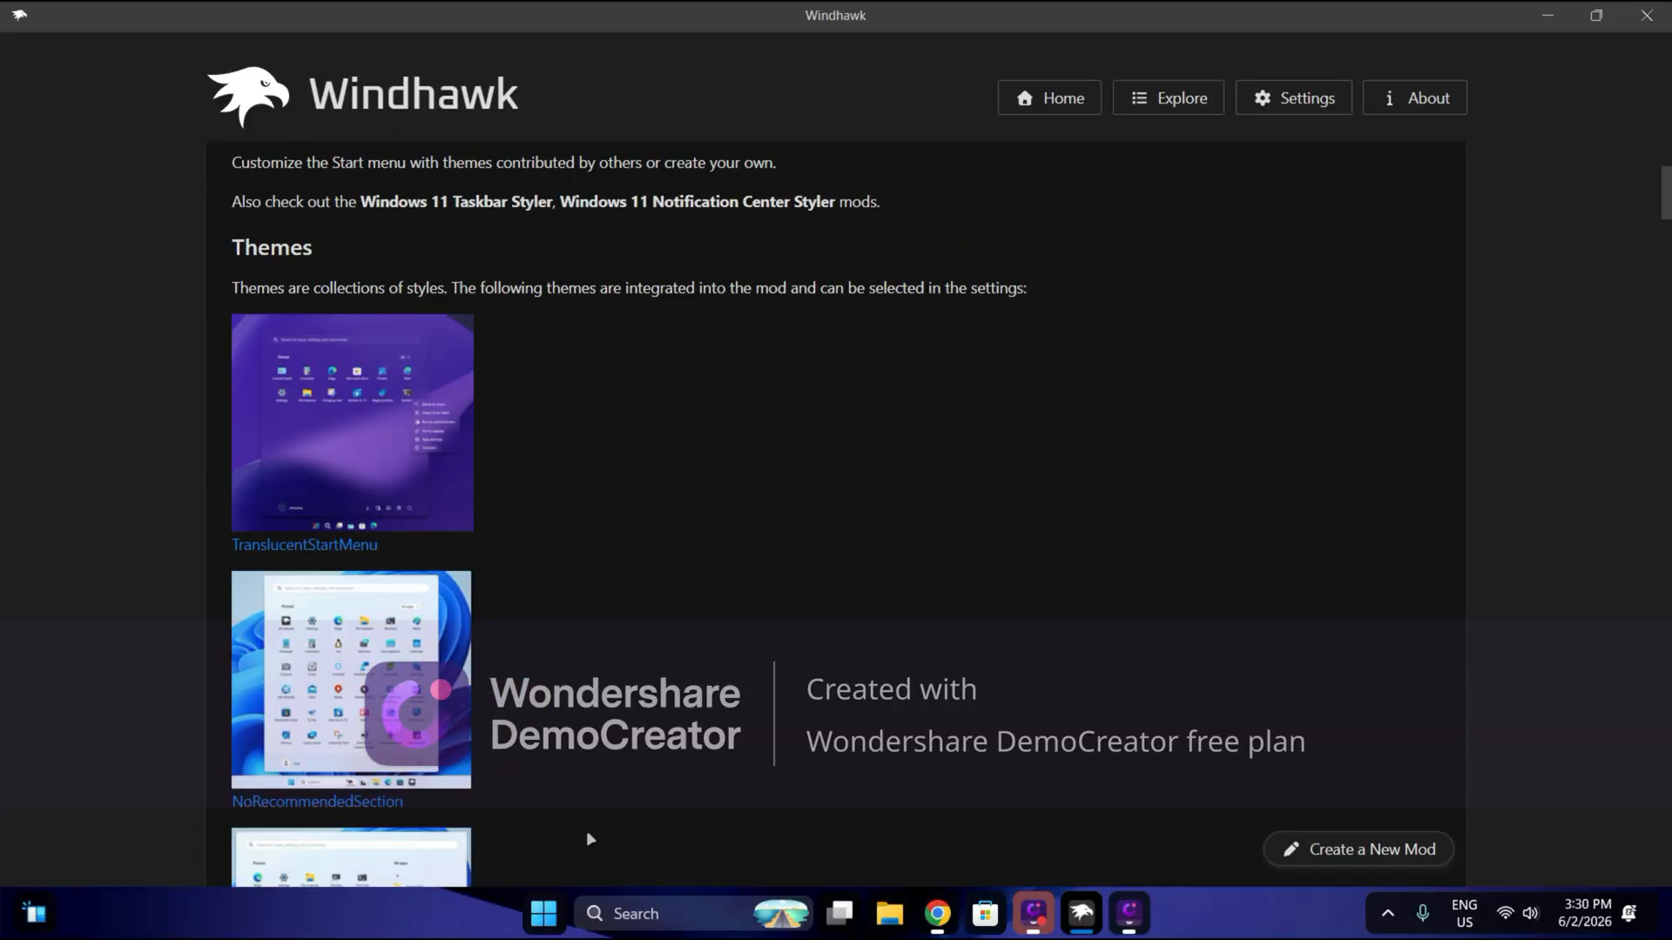
pyautogui.scroll(4, 590, 840)
# - Set the Start Menu Styler theme to SideBySide in the mod's settings and save them
pyautogui.click(361, 409)
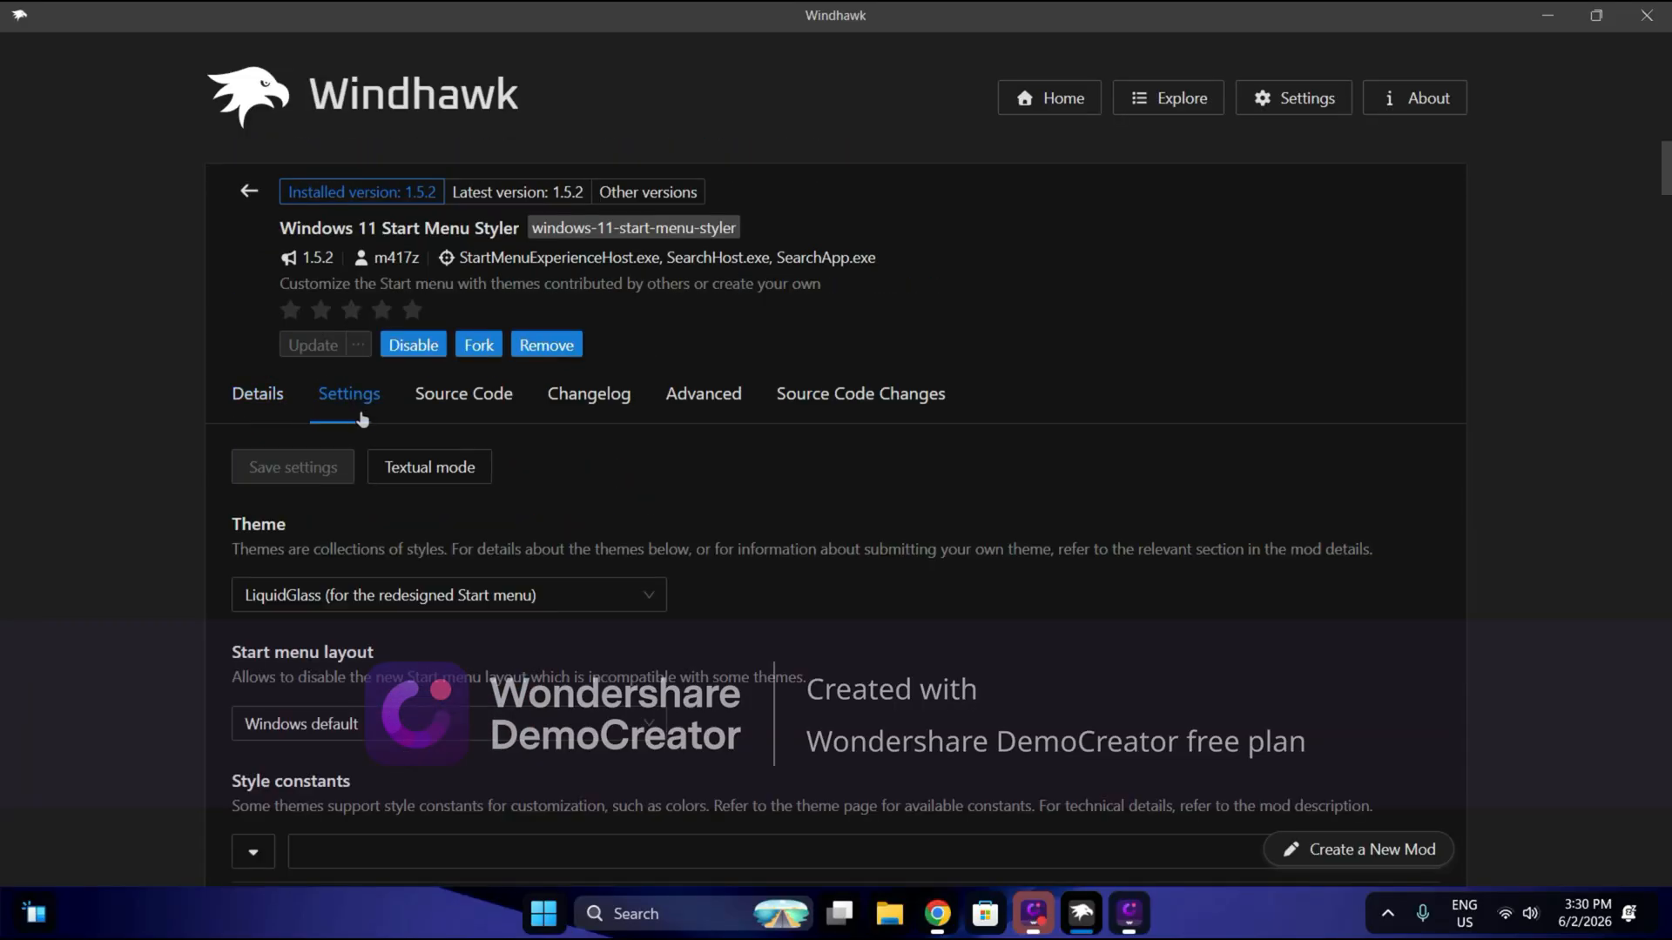
pyautogui.click(492, 586)
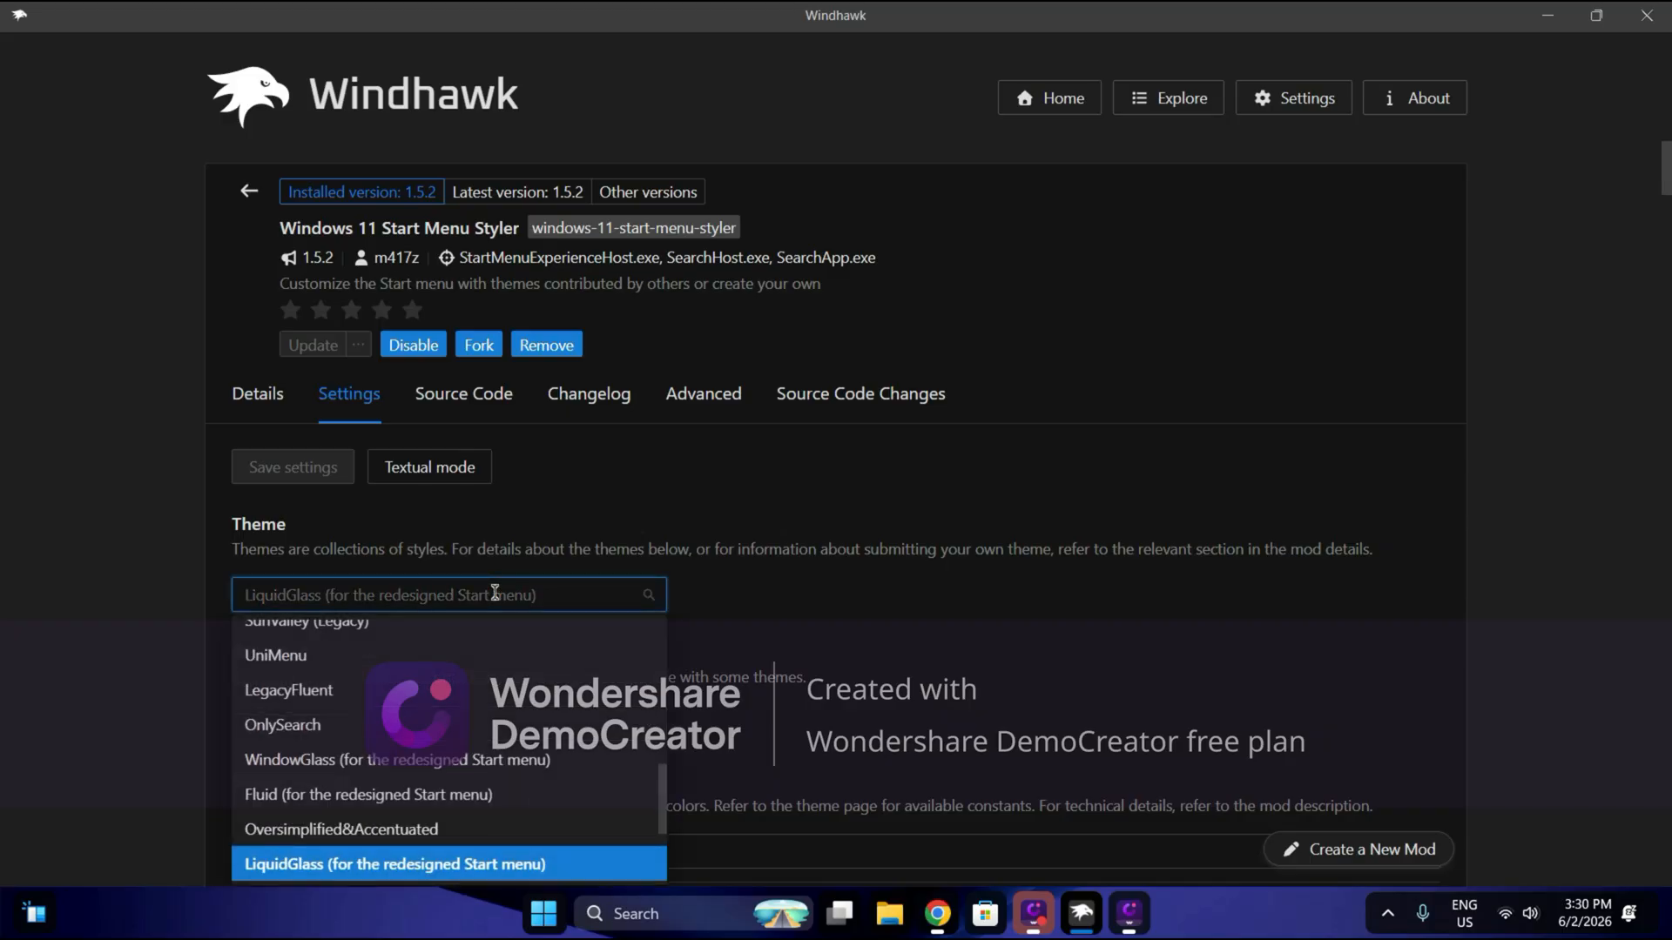
pyautogui.scroll(10, 285, 720)
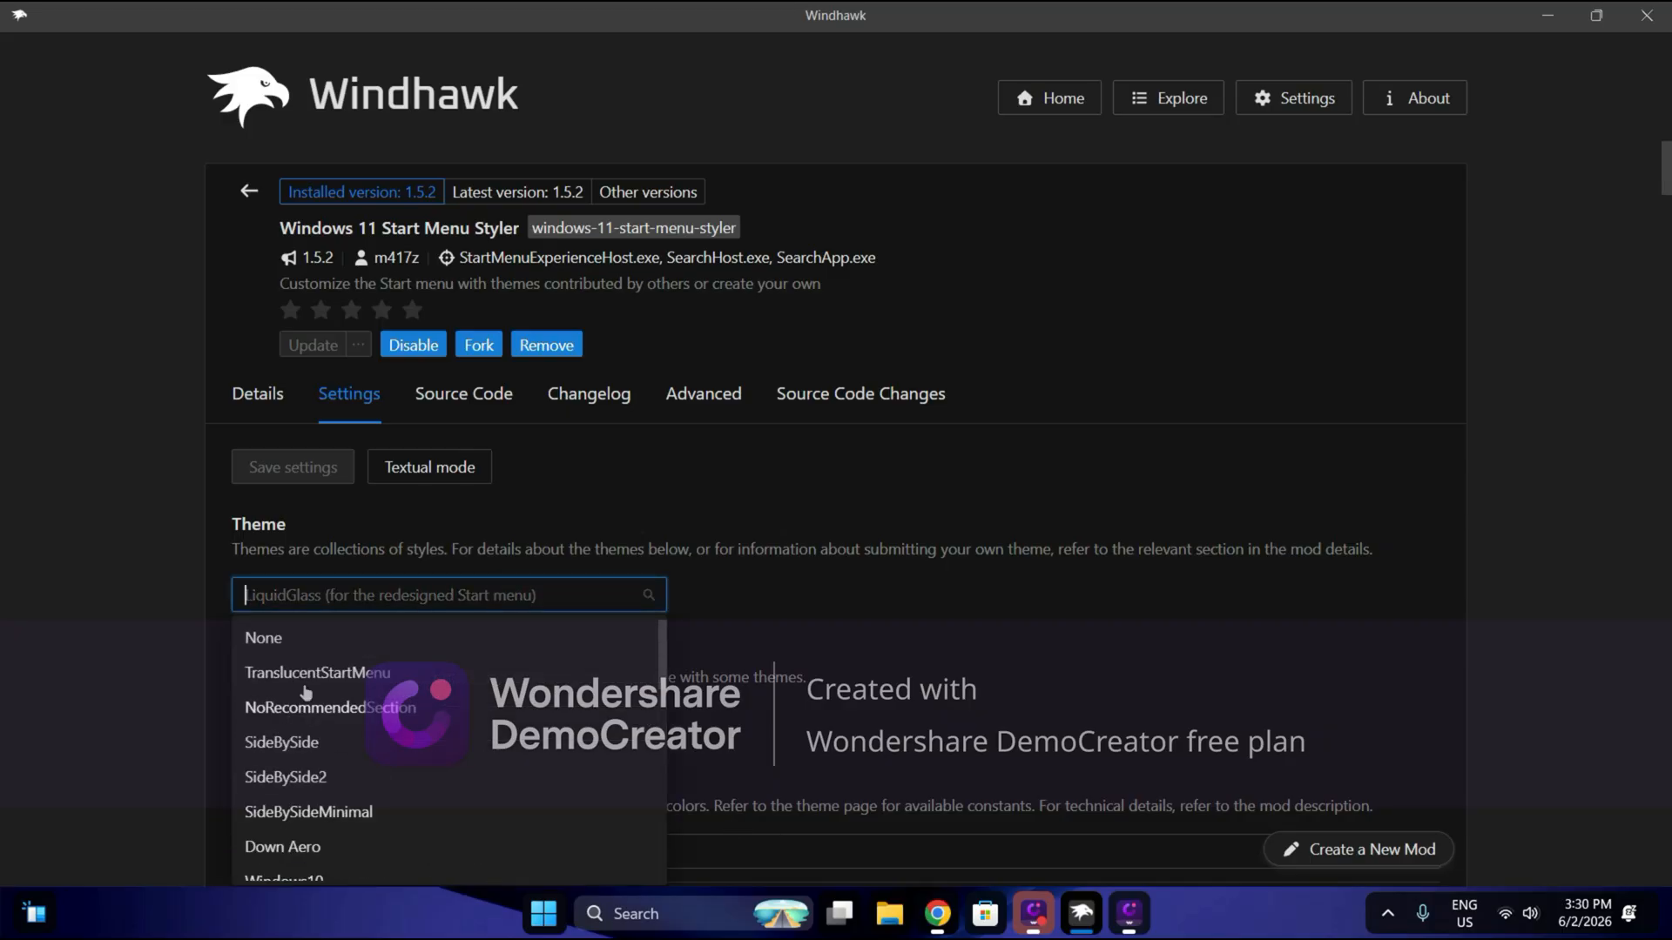
pyautogui.click(289, 743)
pyautogui.click(295, 478)
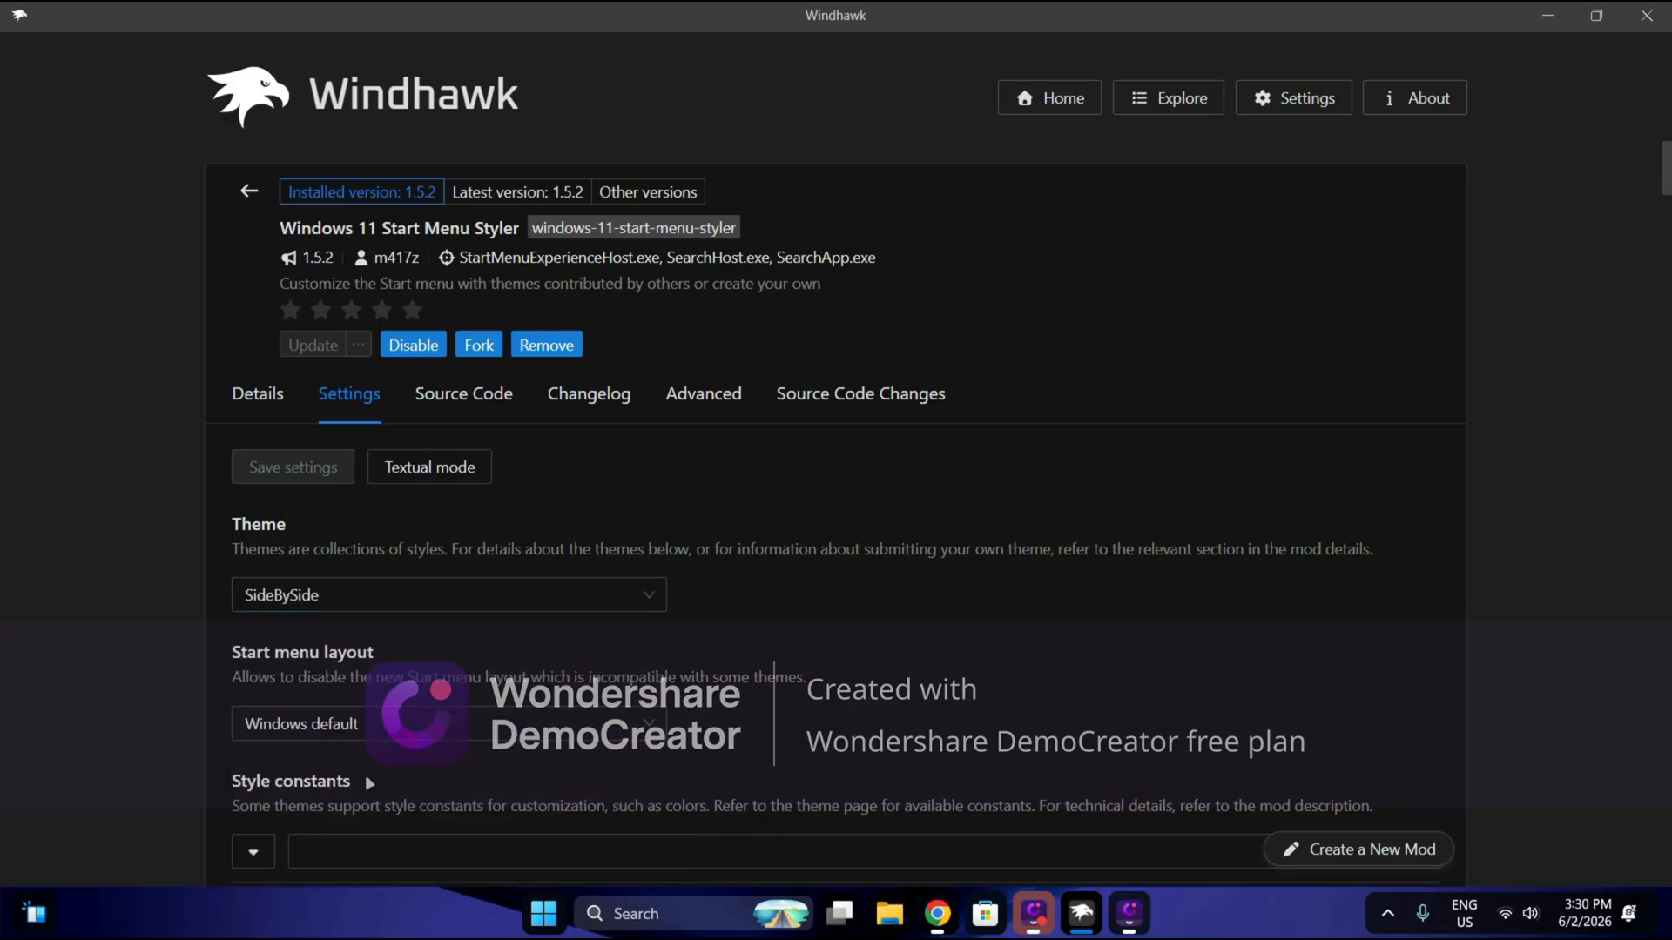
# - Open the Start menu and examine its pinned apps and app list in the SideBySide theme
pyautogui.click(541, 914)
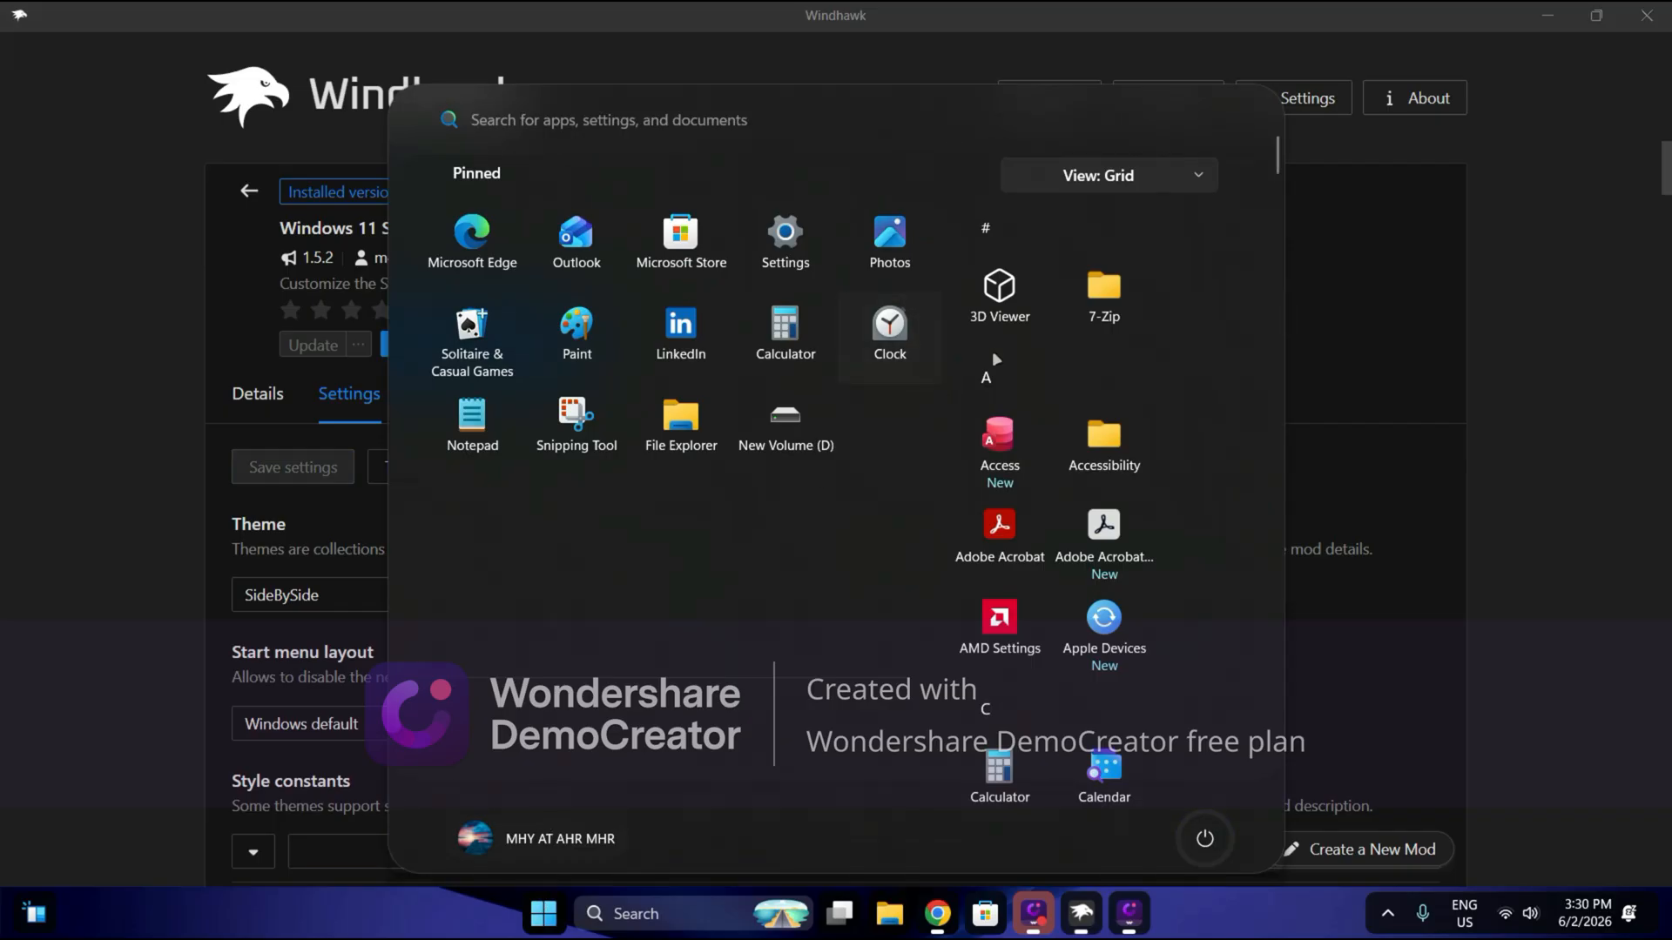
pyautogui.scroll(-3, 697, 398)
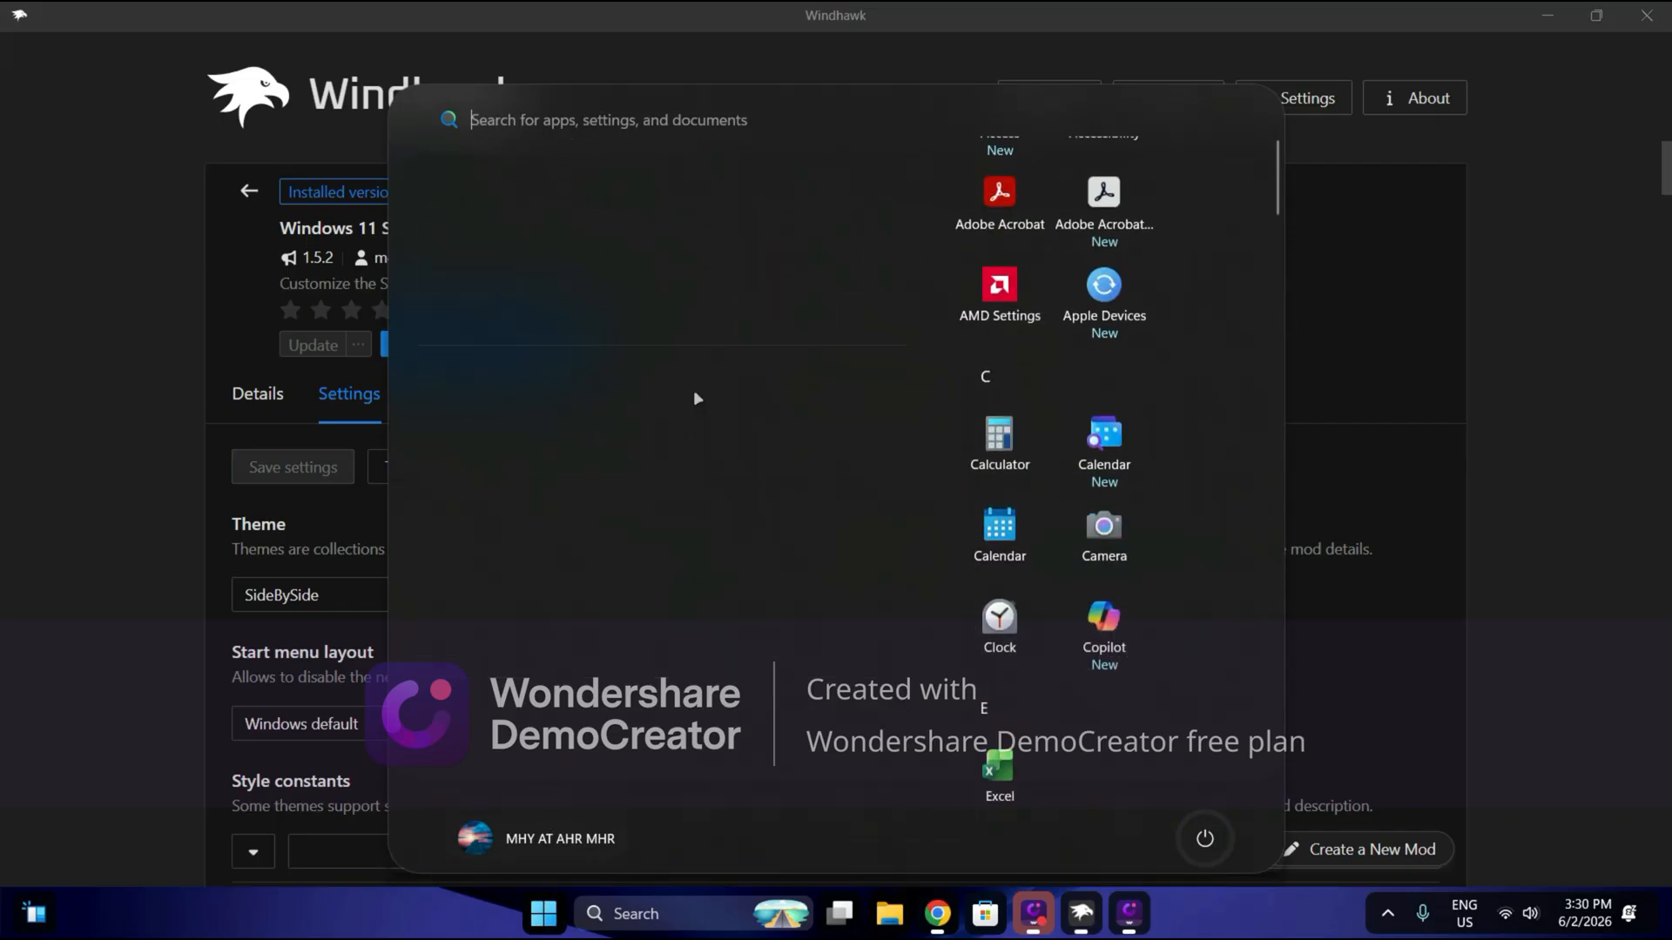
pyautogui.scroll(3, 1008, 315)
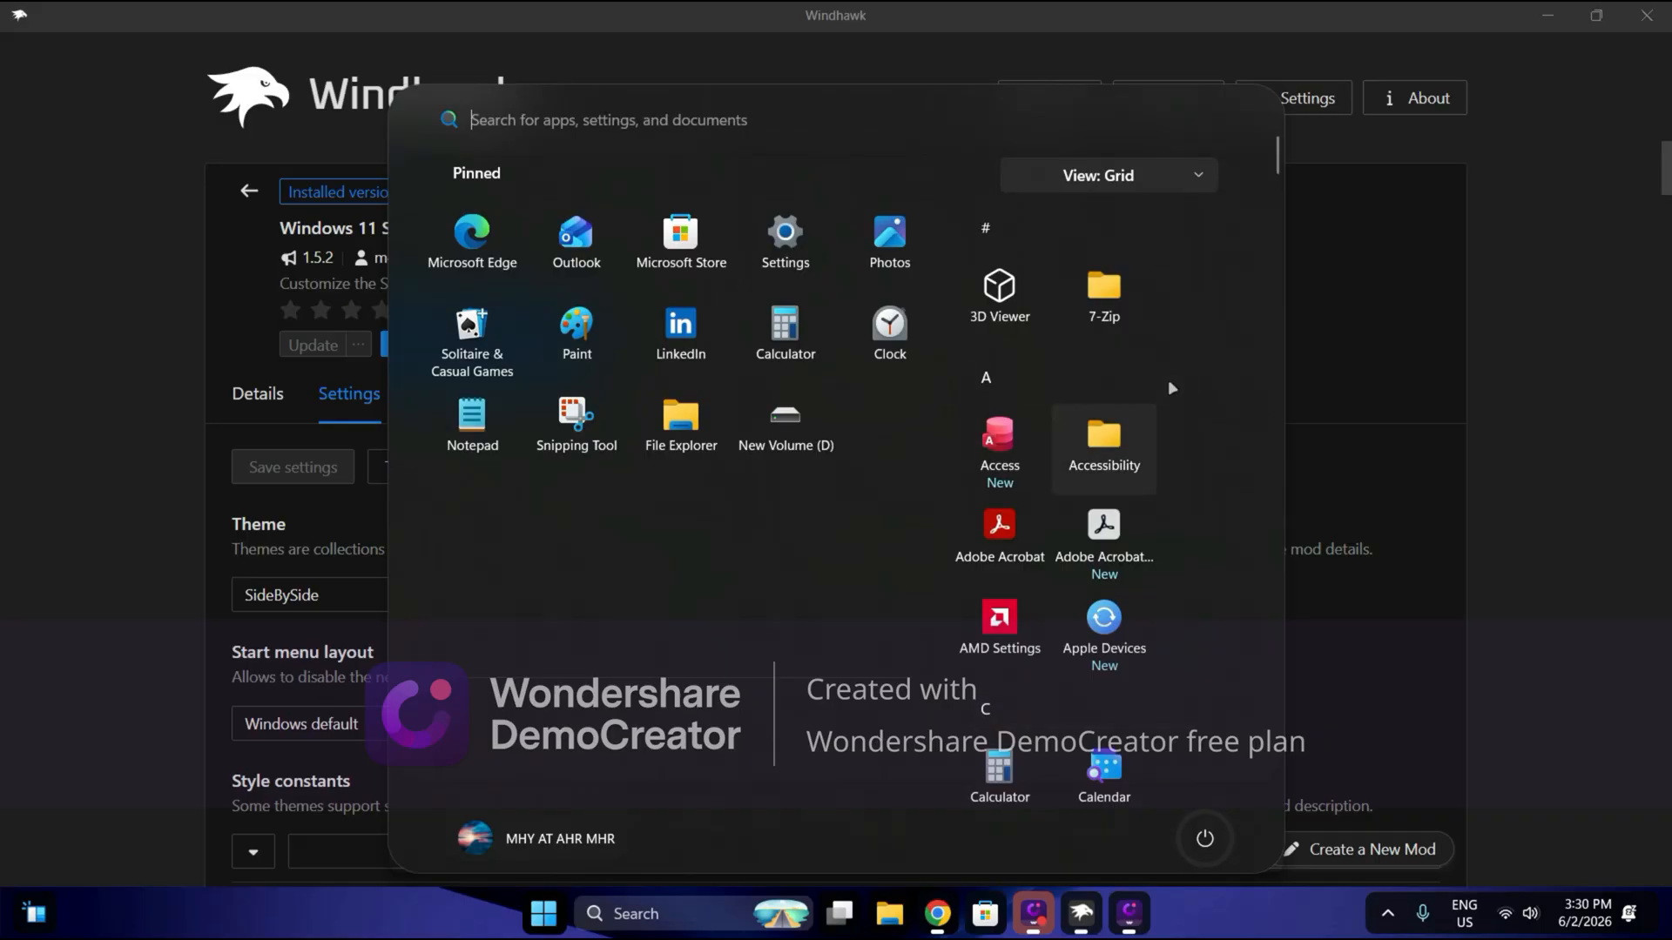
pyautogui.scroll(-5, 965, 573)
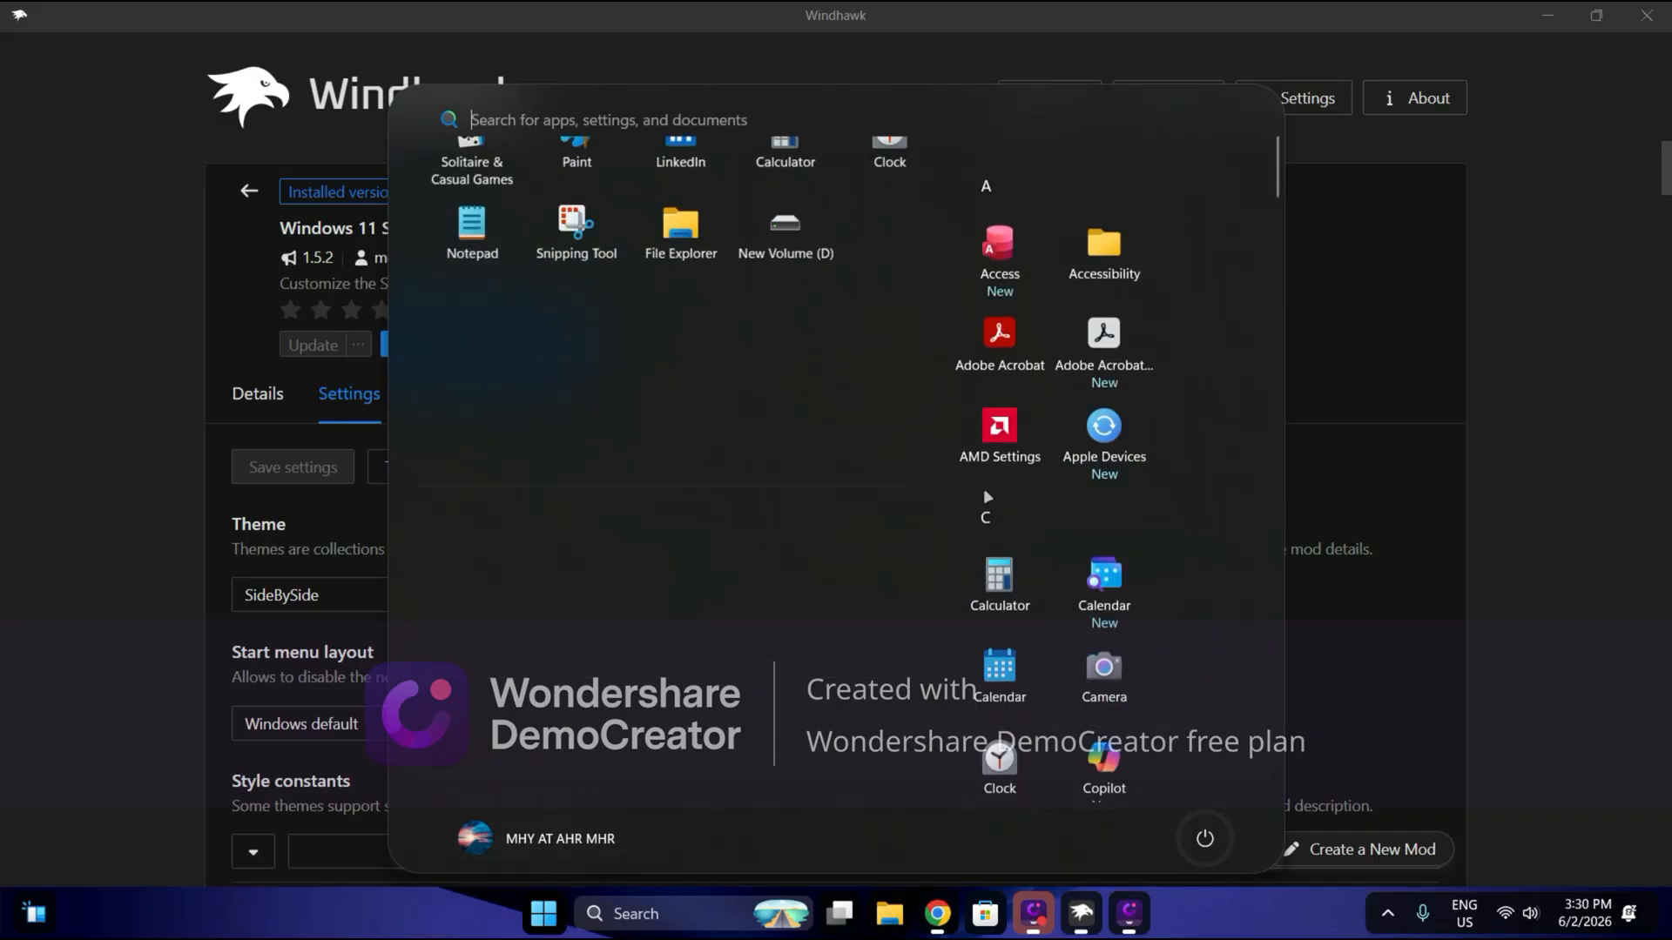
pyautogui.scroll(-8, 1017, 441)
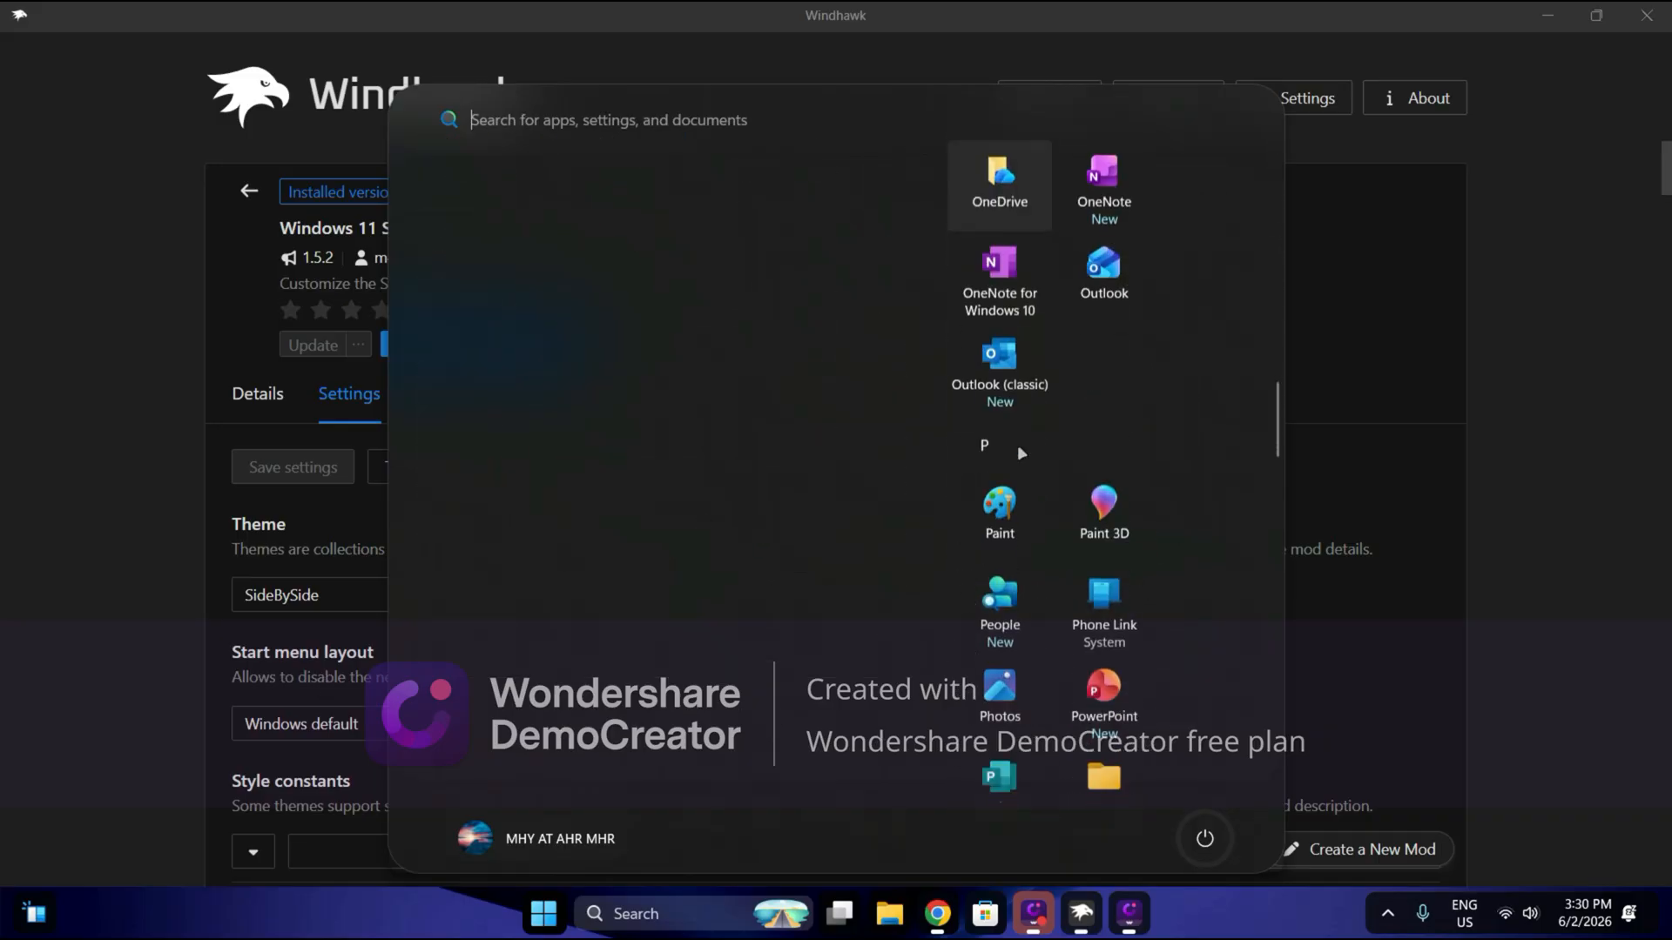
pyautogui.scroll(5, 1017, 437)
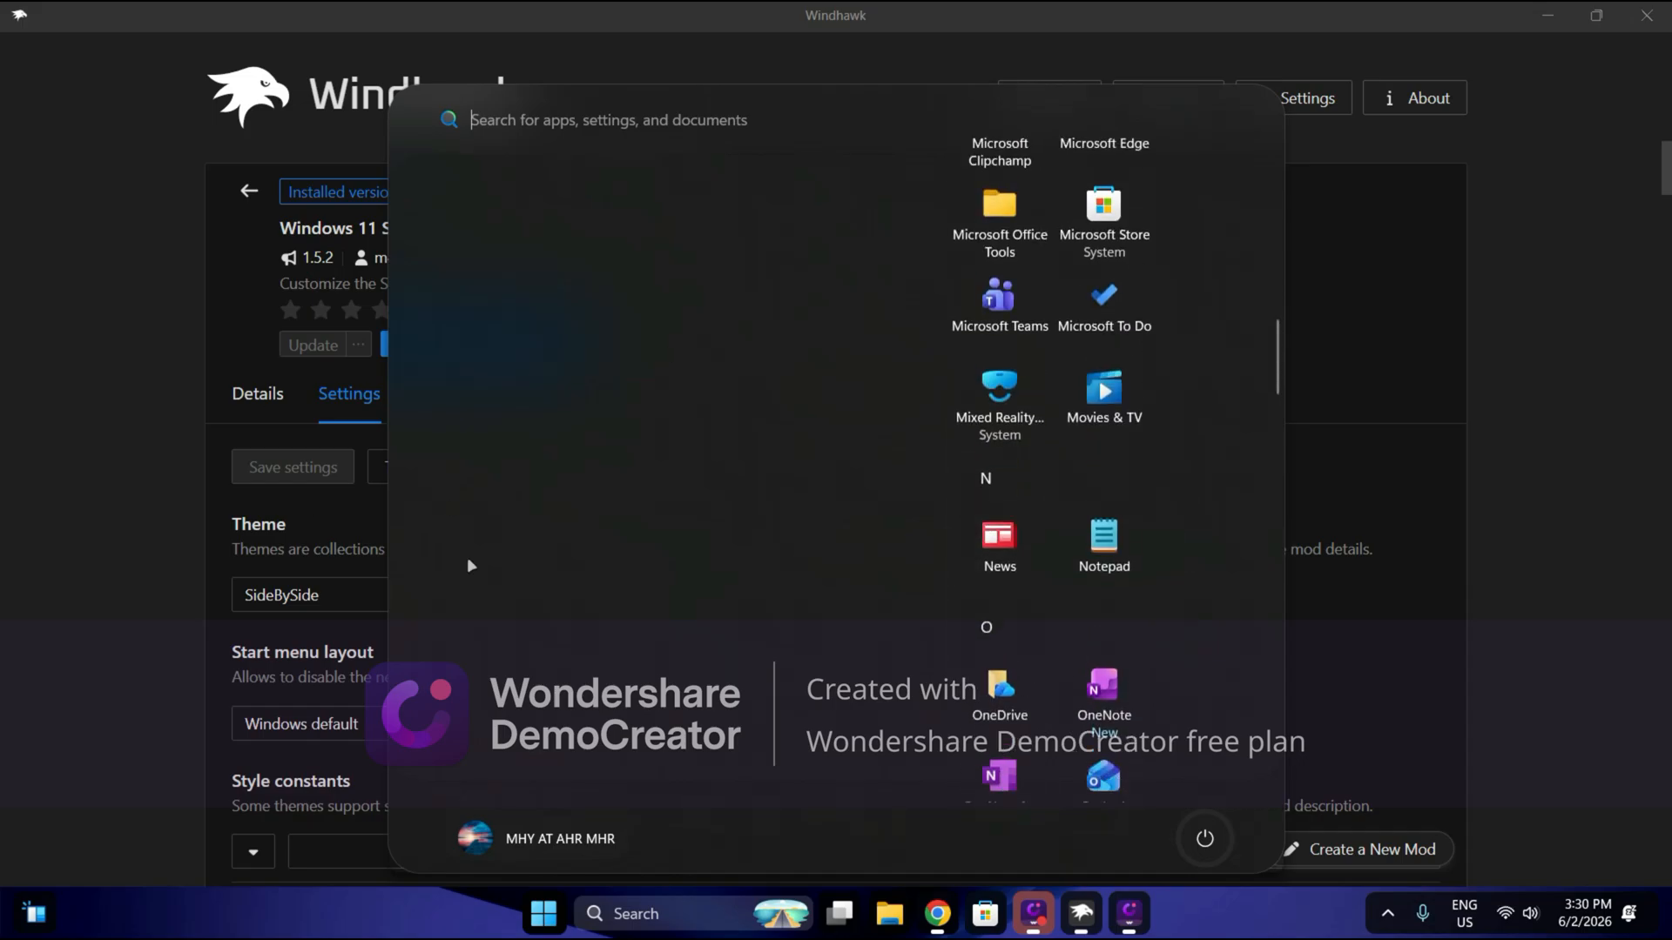
pyautogui.scroll(10, 776, 459)
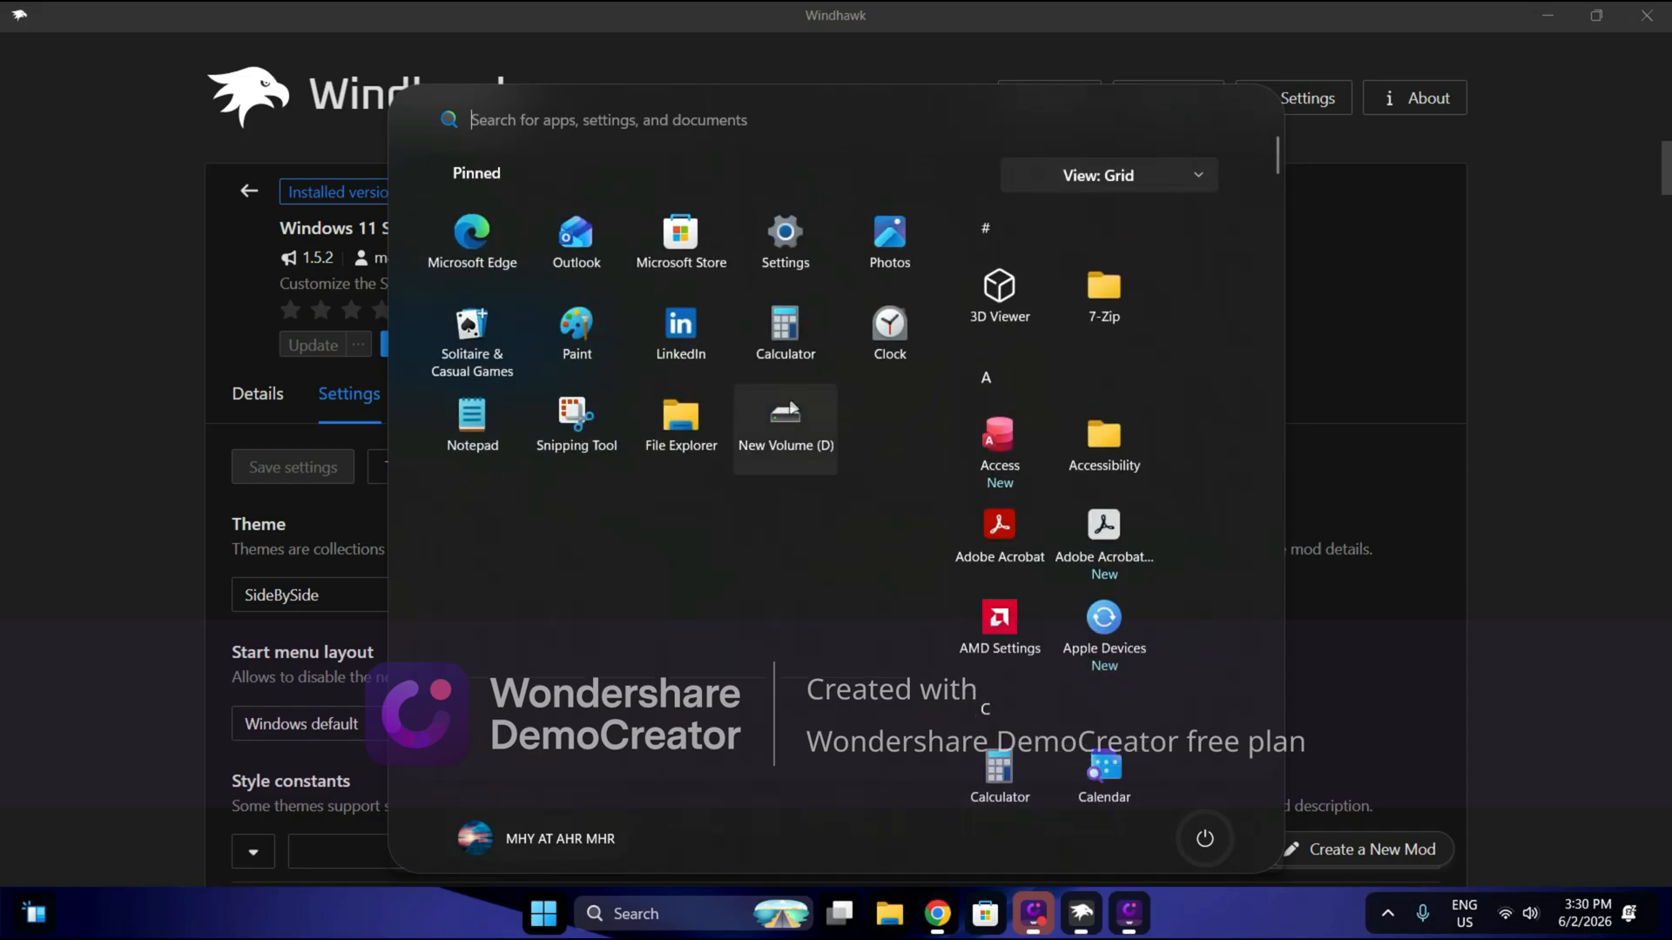
pyautogui.click(296, 464)
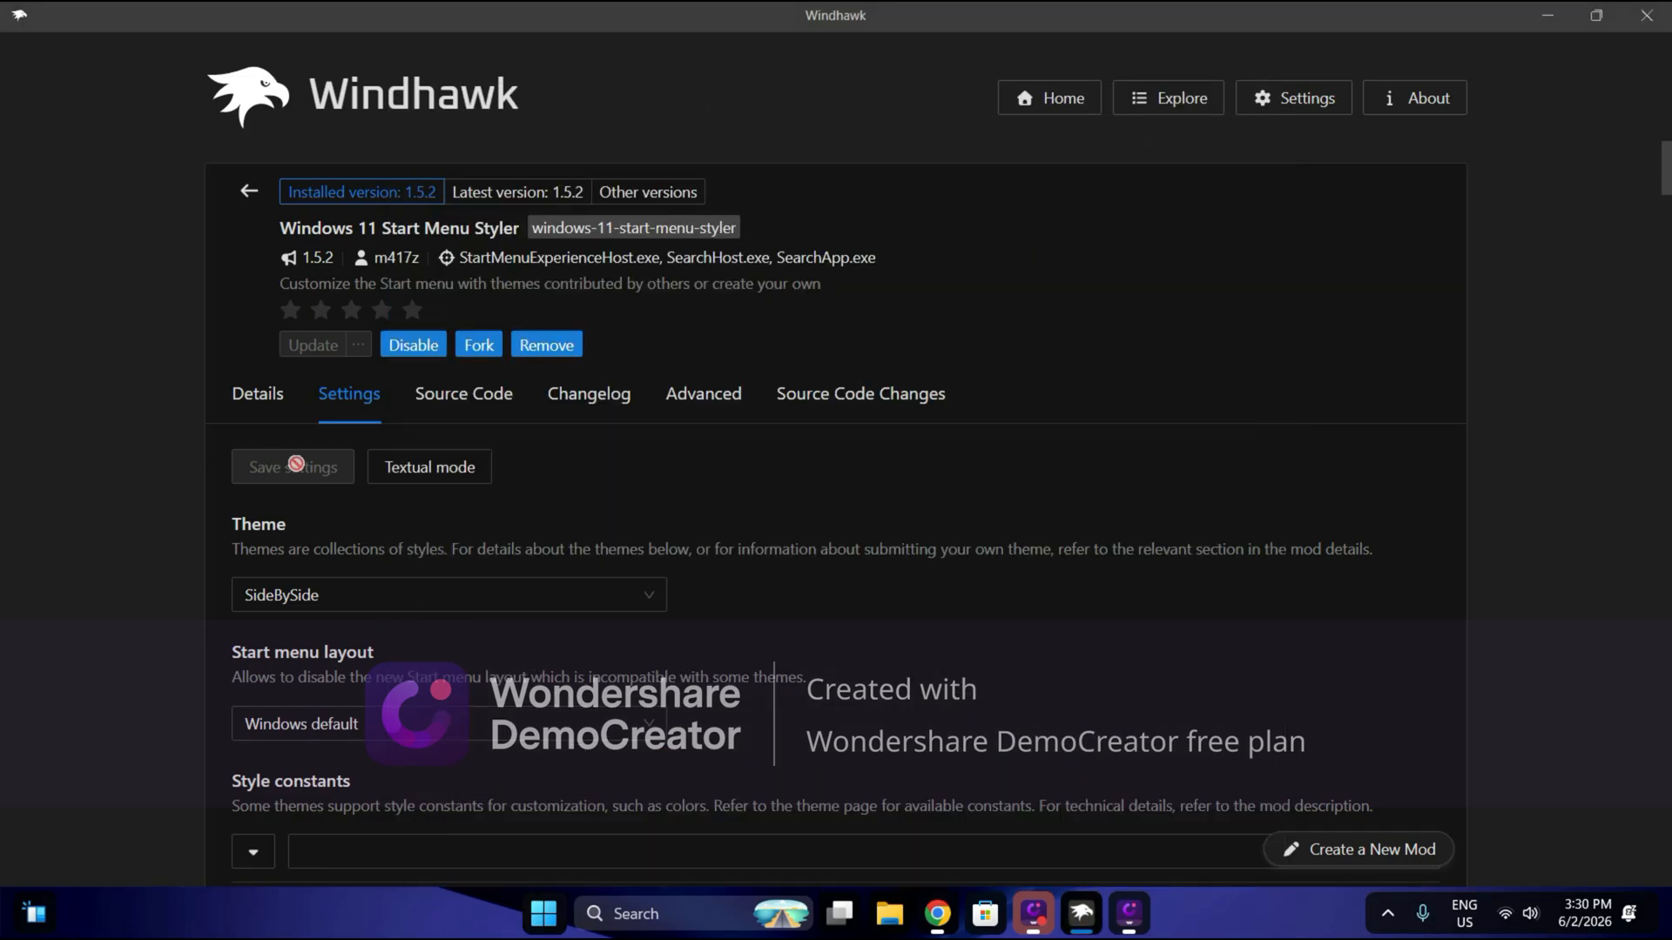
# - Set the theme to Windows10X, save the settings and check the Start menu's app list
pyautogui.click(312, 600)
pyautogui.scroll(-1, 361, 736)
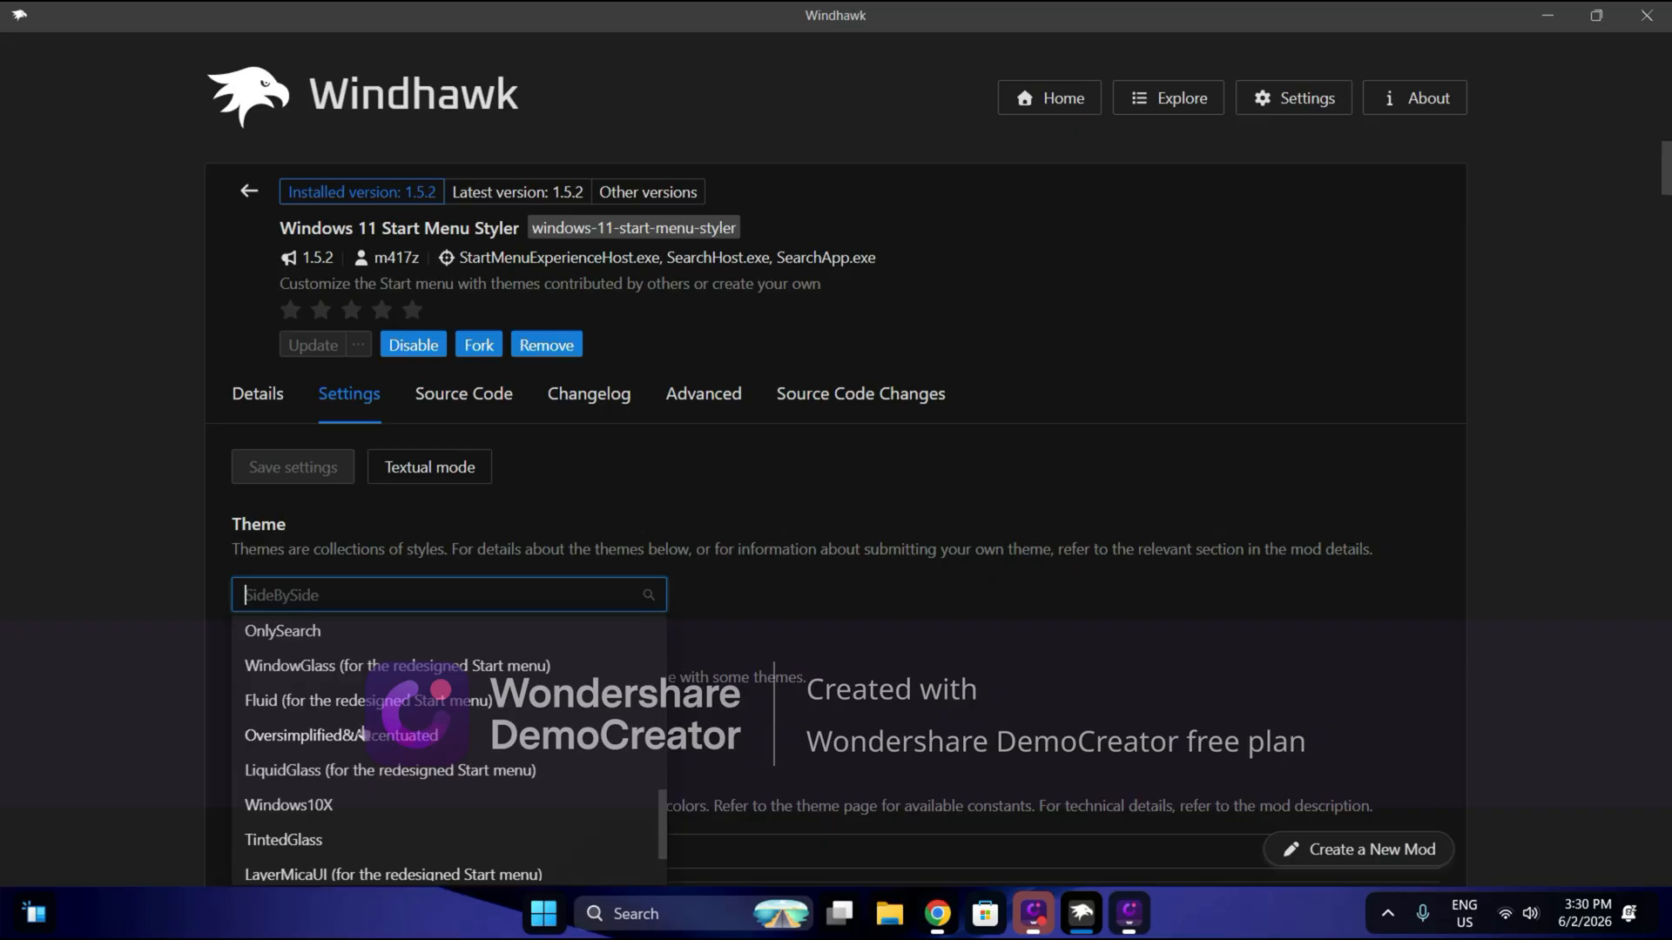
pyautogui.click(320, 810)
pyautogui.click(295, 469)
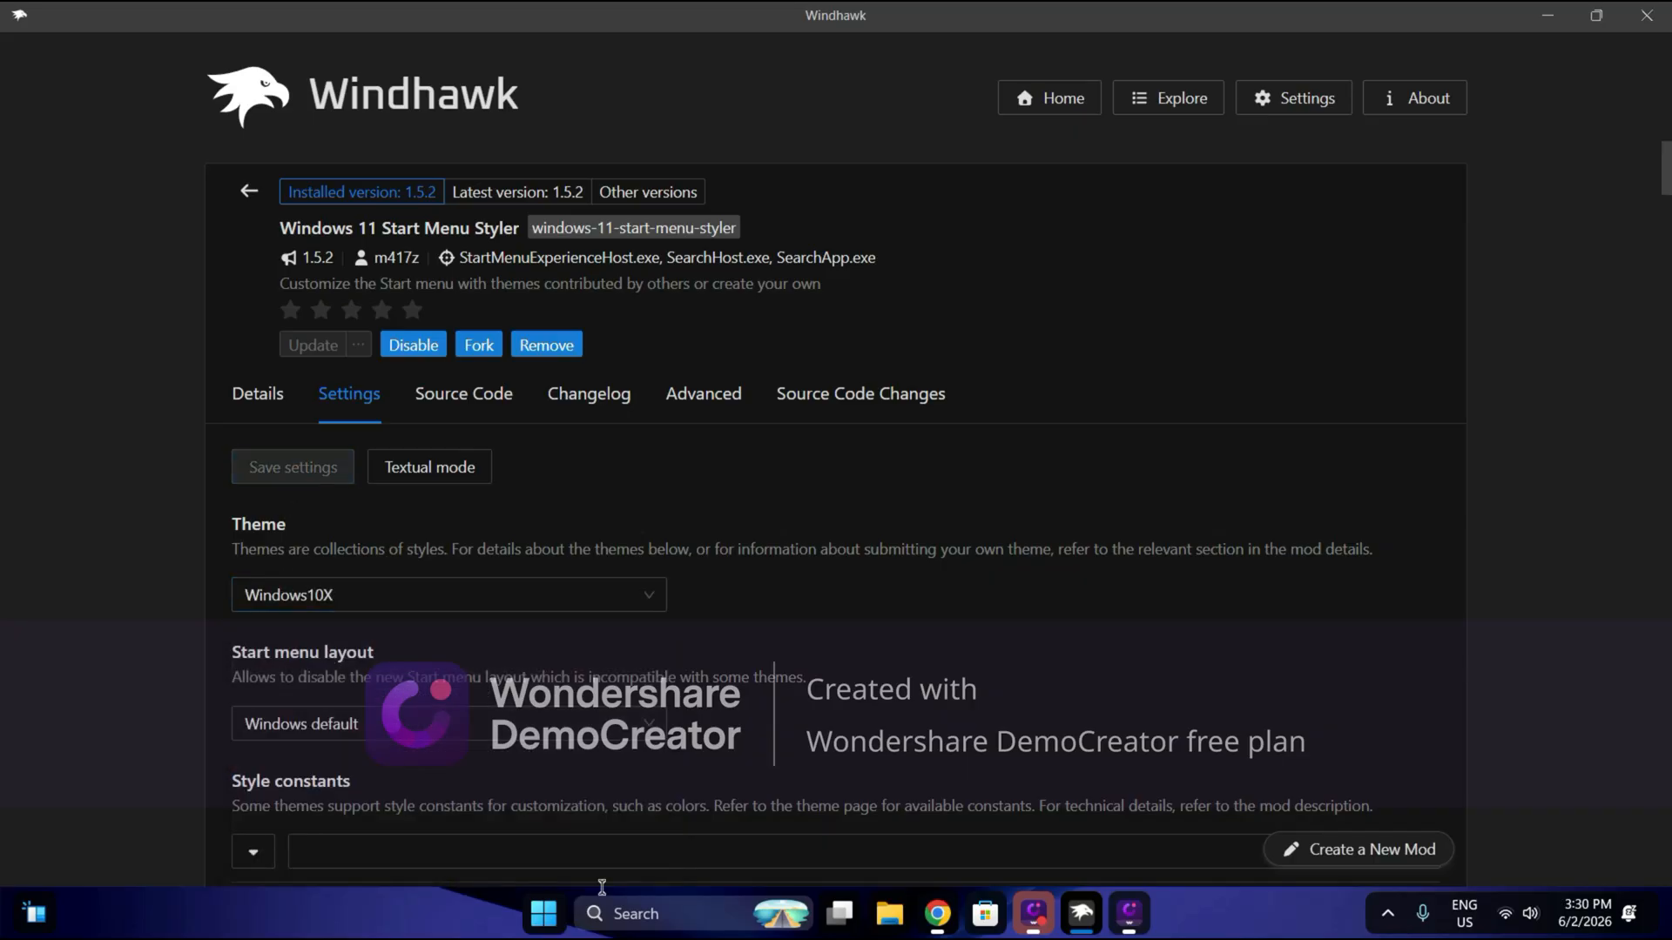
pyautogui.click(546, 925)
pyautogui.scroll(-5, 928, 447)
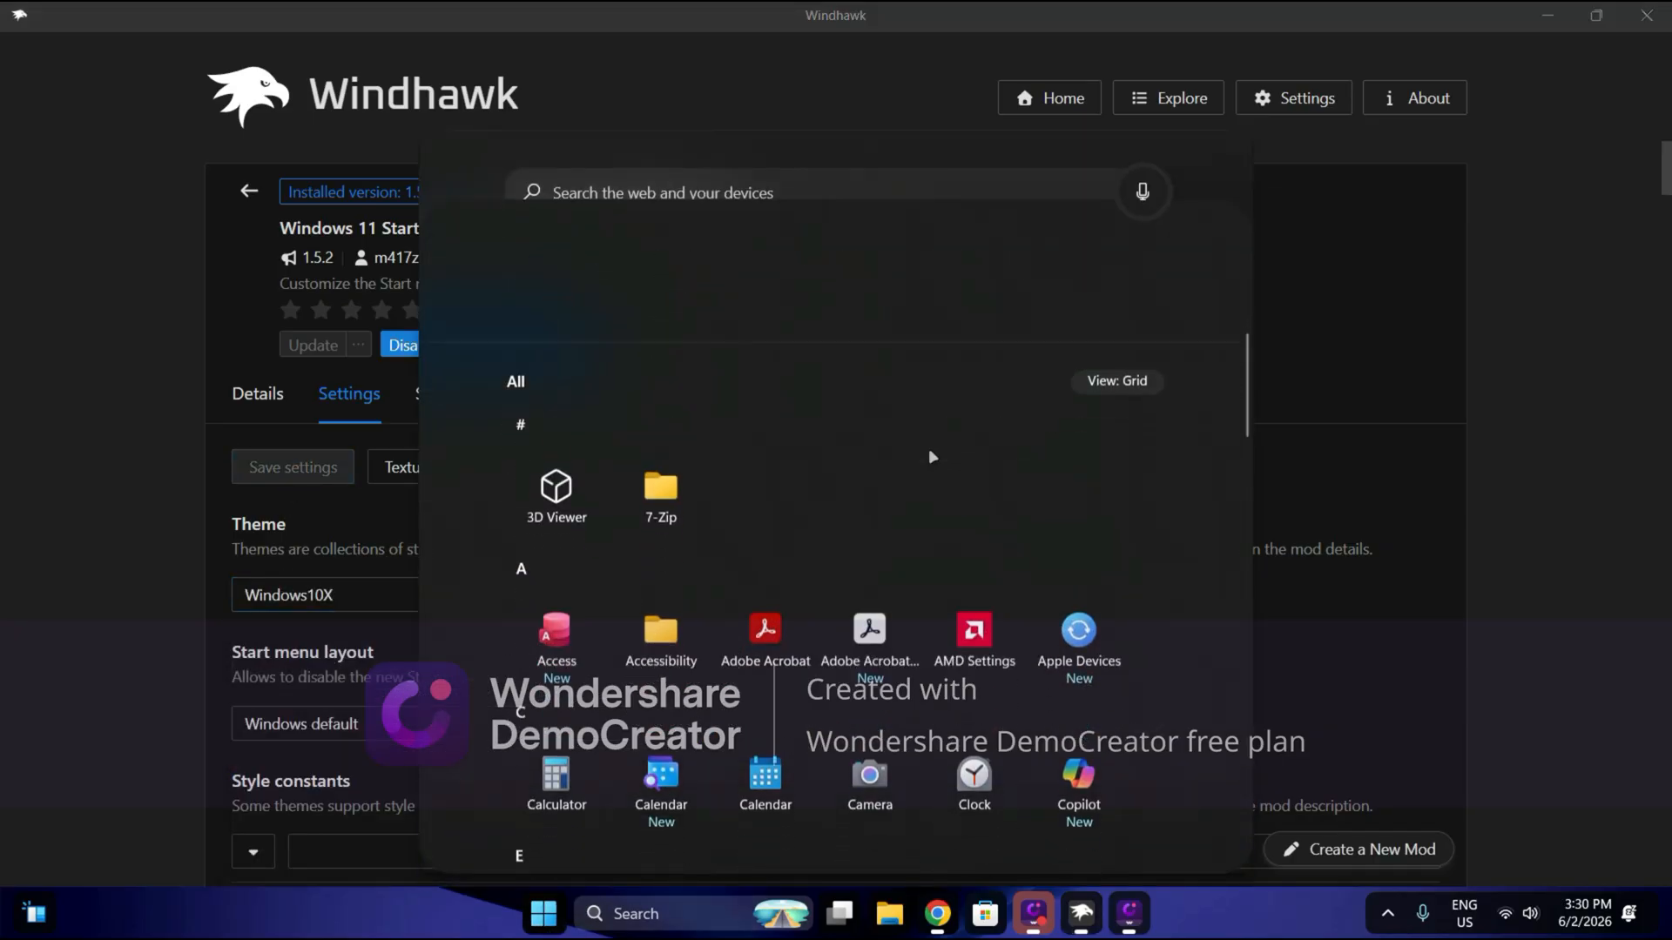
pyautogui.scroll(2, 928, 447)
pyautogui.scroll(-5, 868, 542)
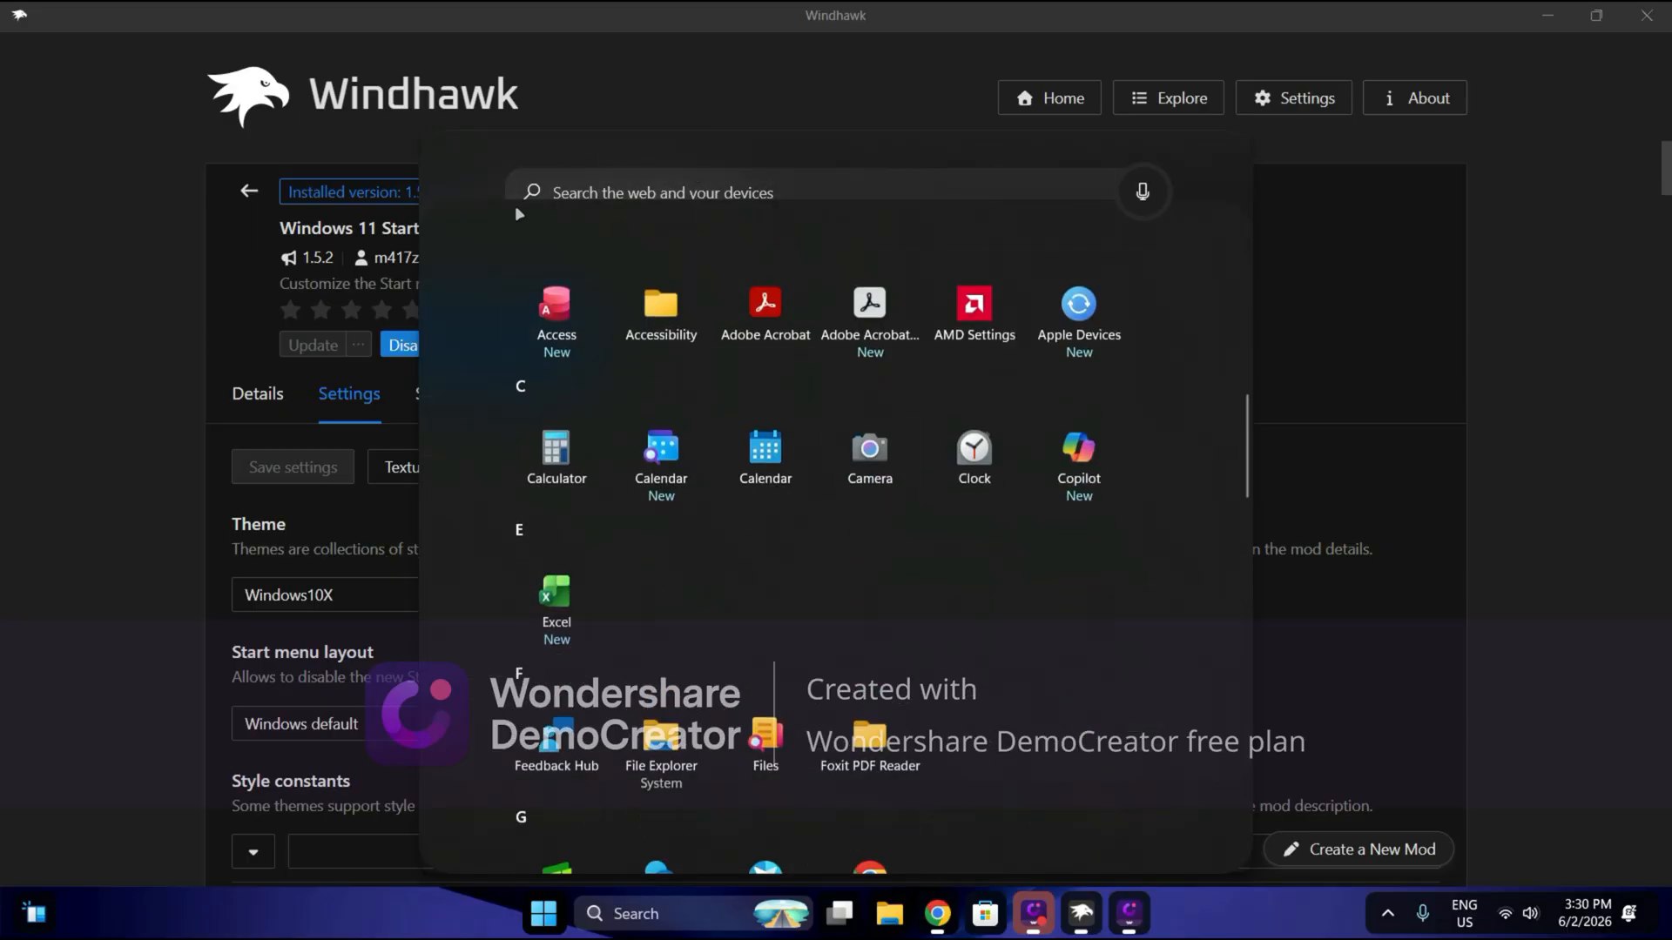
pyautogui.click(1375, 275)
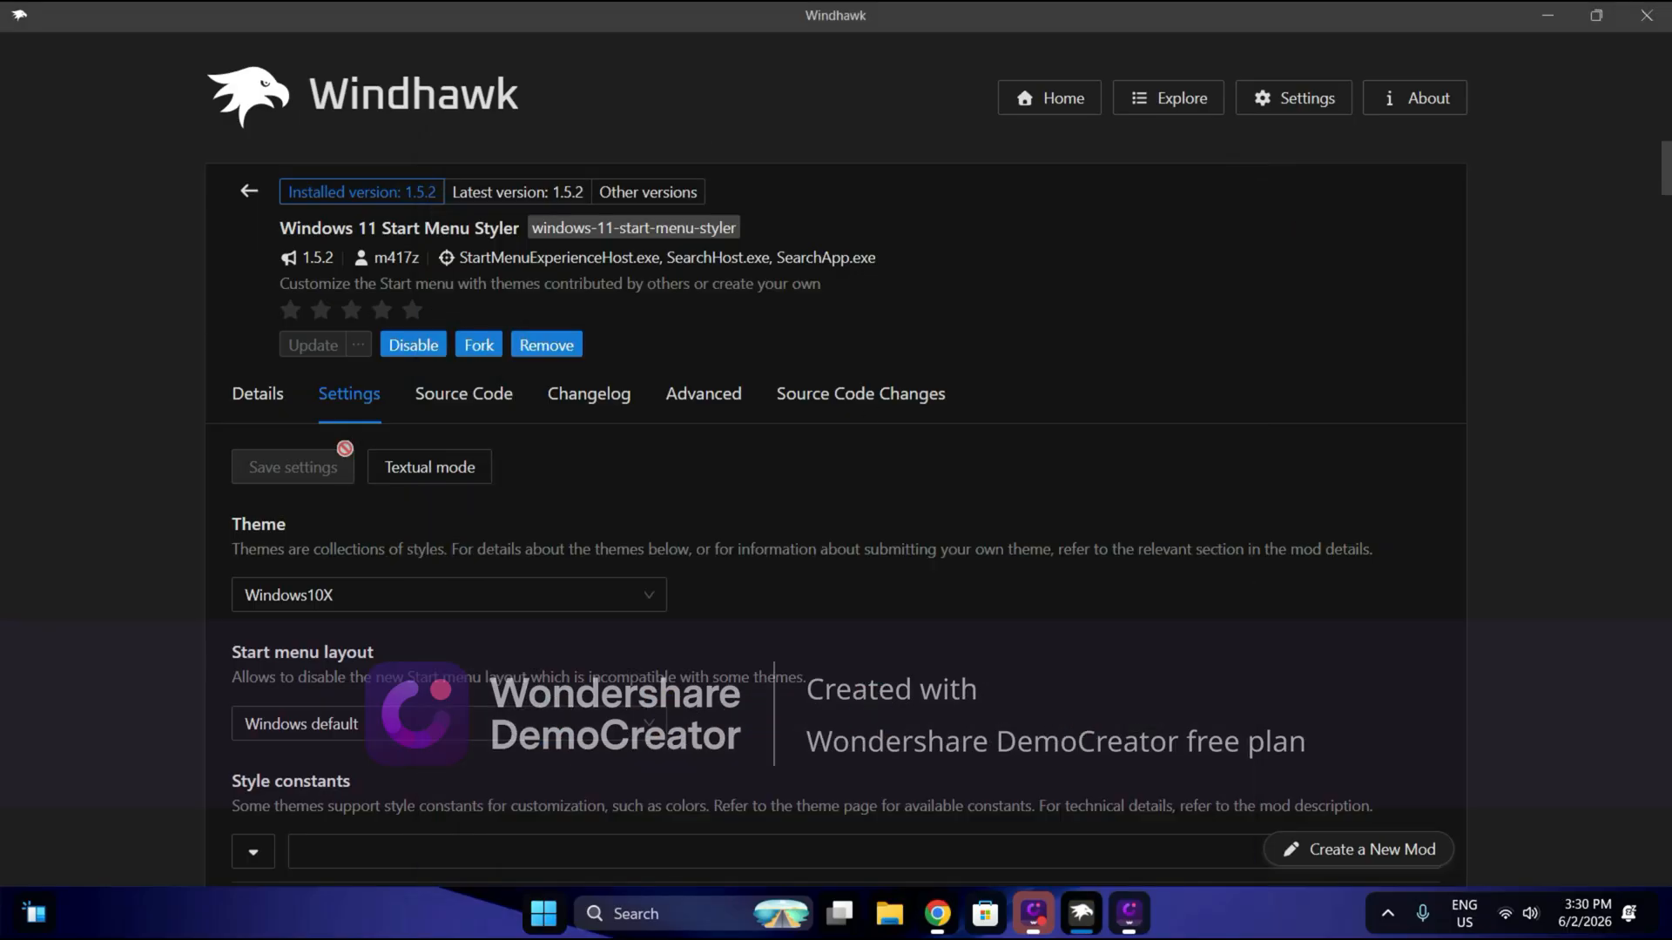
# - Set the Start Menu Styler theme to Oversimplified&Accentuated and save the settings
pyautogui.click(337, 601)
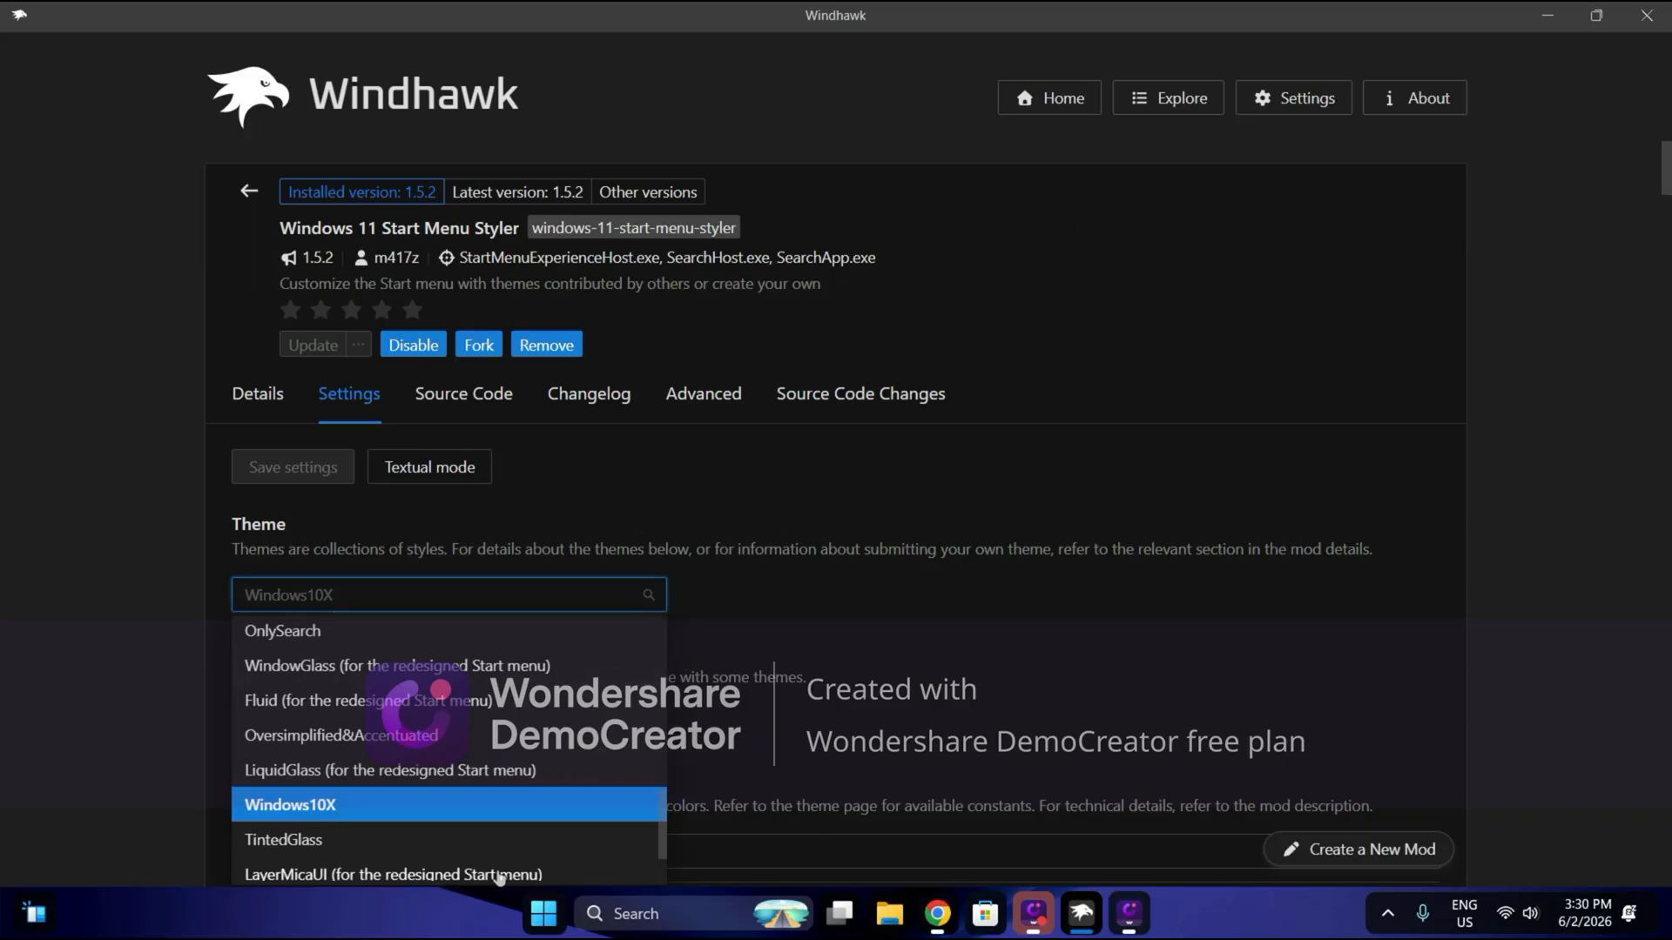
pyautogui.click(357, 735)
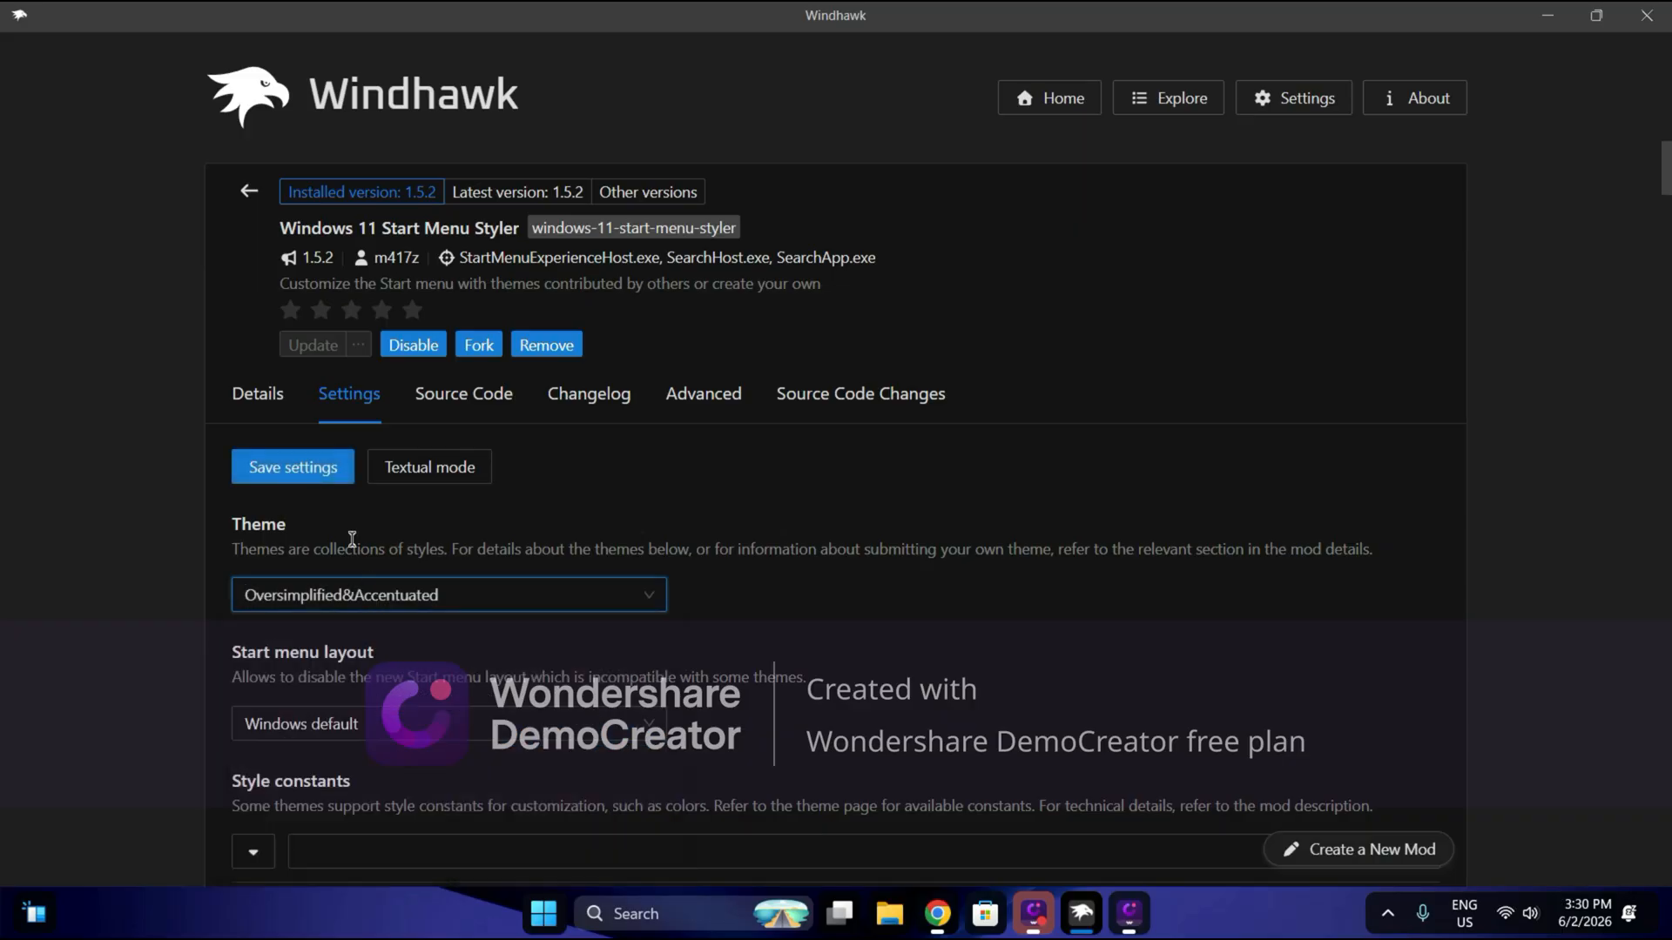
pyautogui.click(328, 467)
# - Open the Start menu and examine its pinned icons and app list in the Oversimplified&Accentuated theme
pyautogui.click(545, 914)
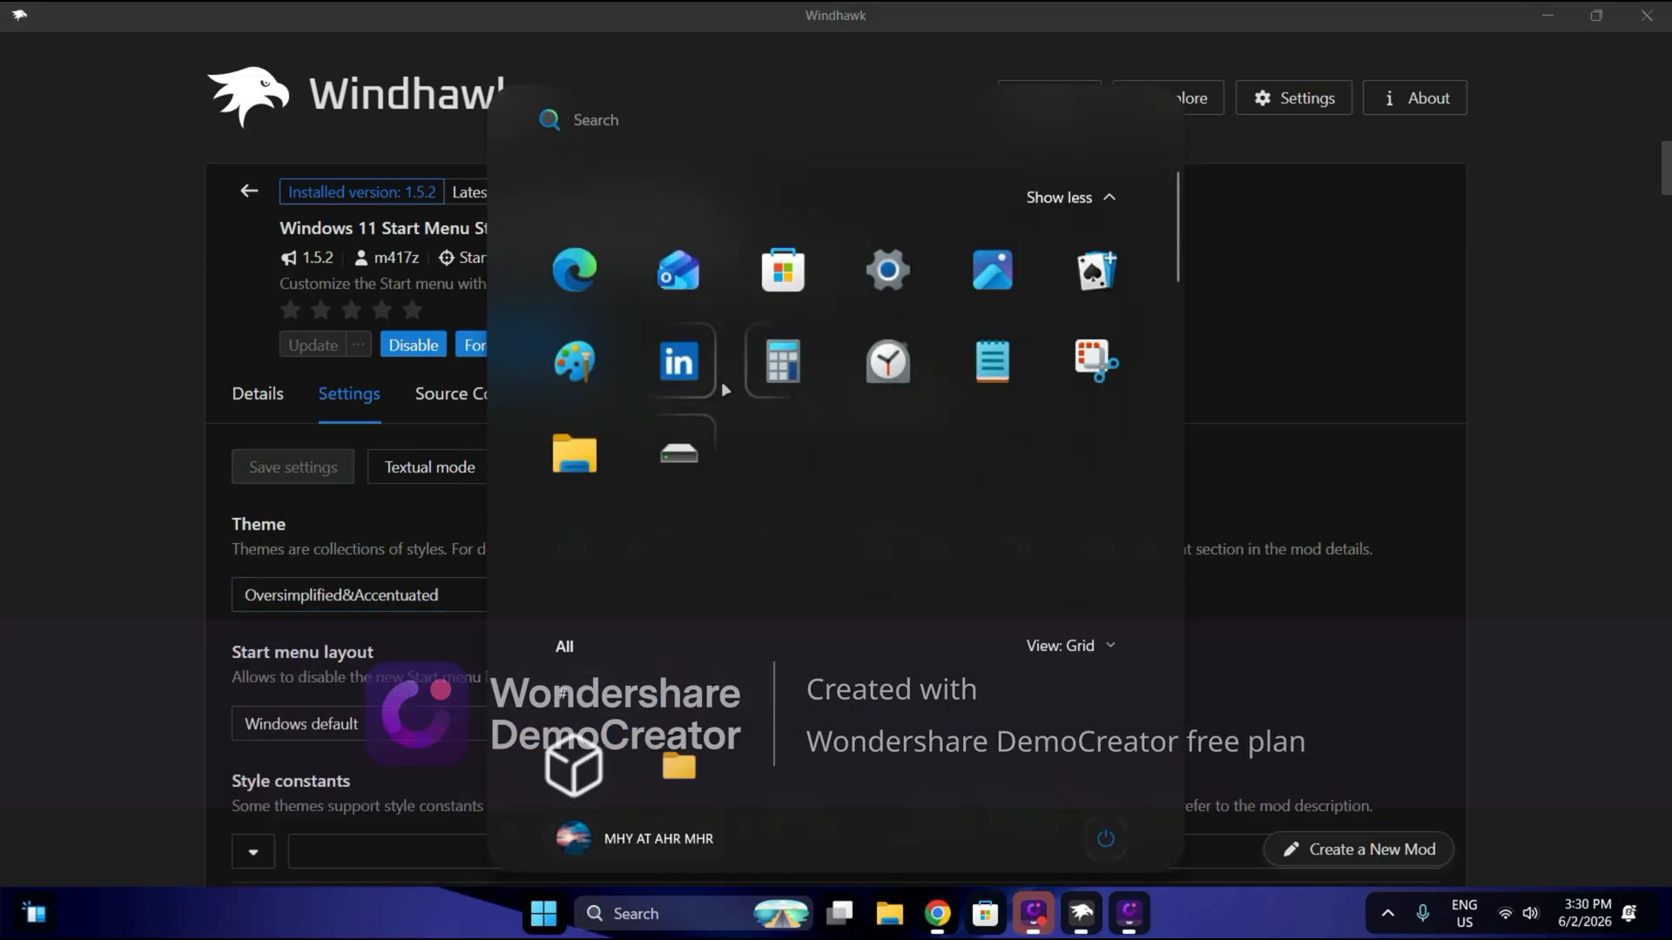
pyautogui.scroll(-5, 739, 470)
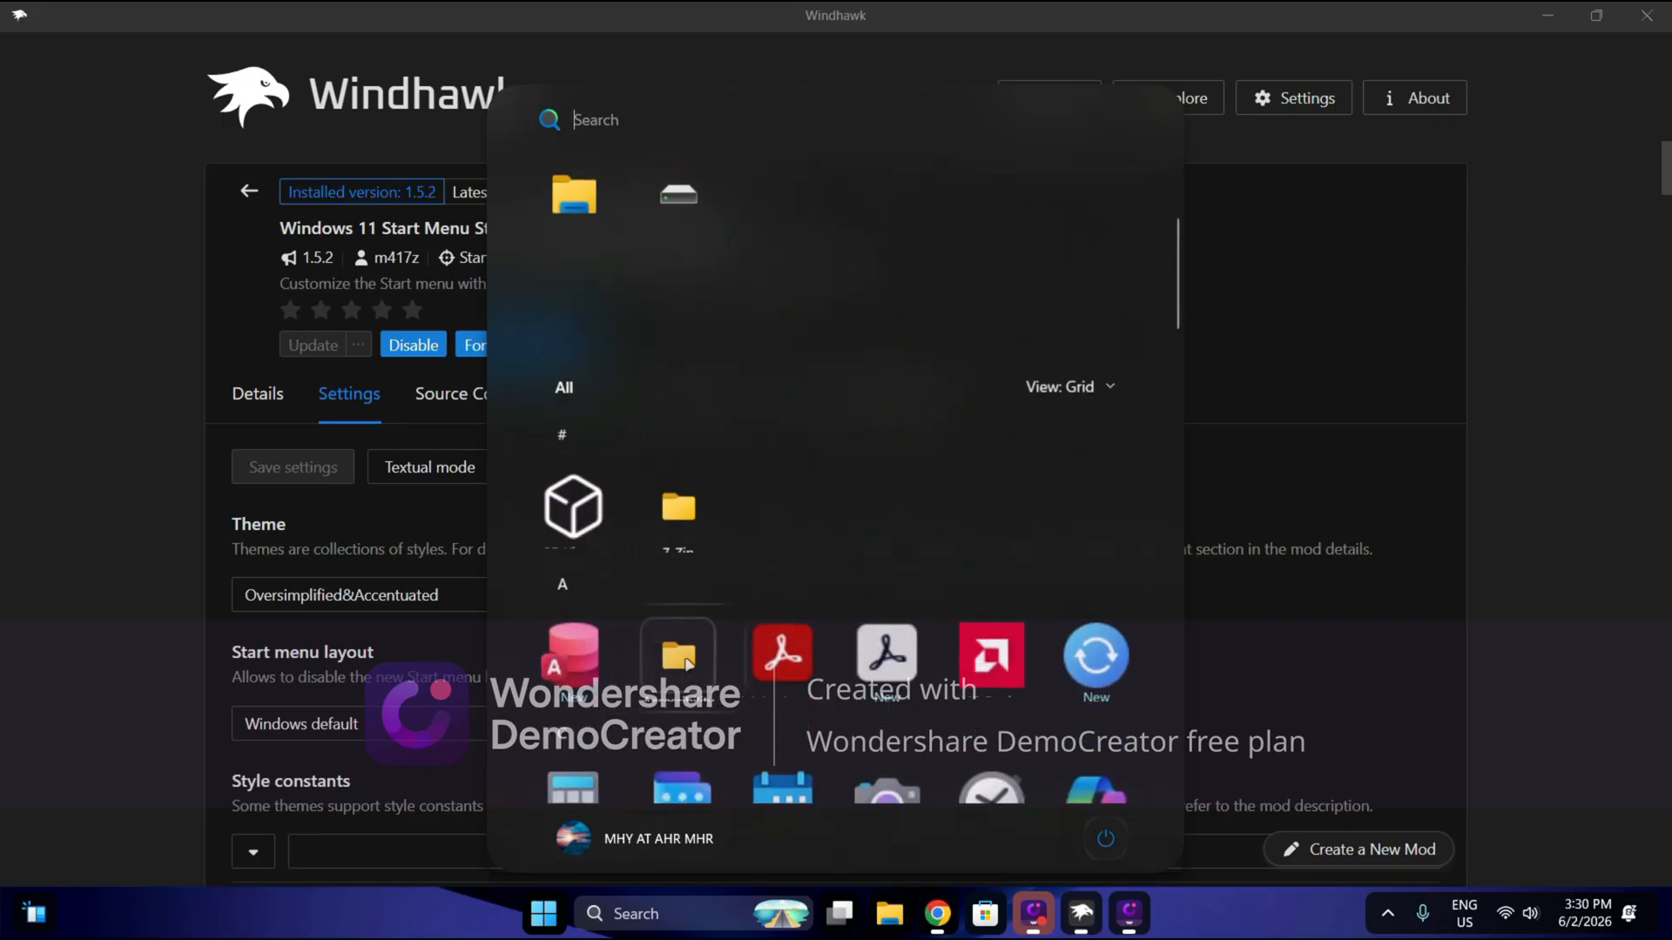
pyautogui.scroll(5, 739, 471)
pyautogui.scroll(-5, 901, 494)
pyautogui.scroll(-3, 902, 494)
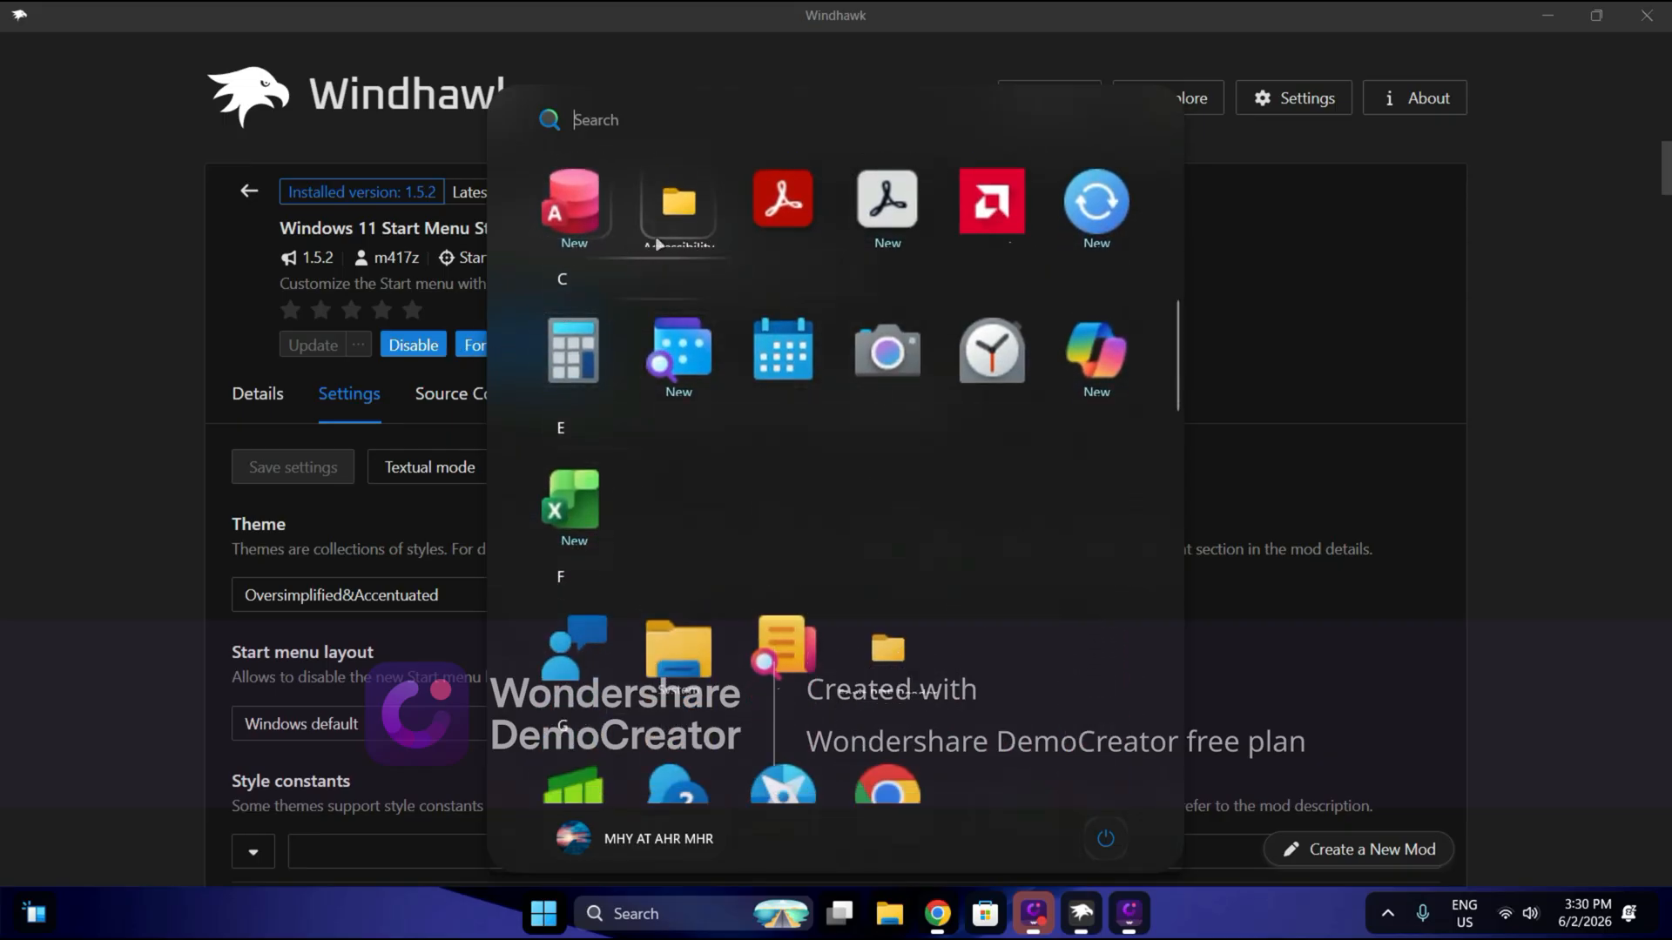
pyautogui.scroll(1, 841, 270)
pyautogui.scroll(-2, 841, 269)
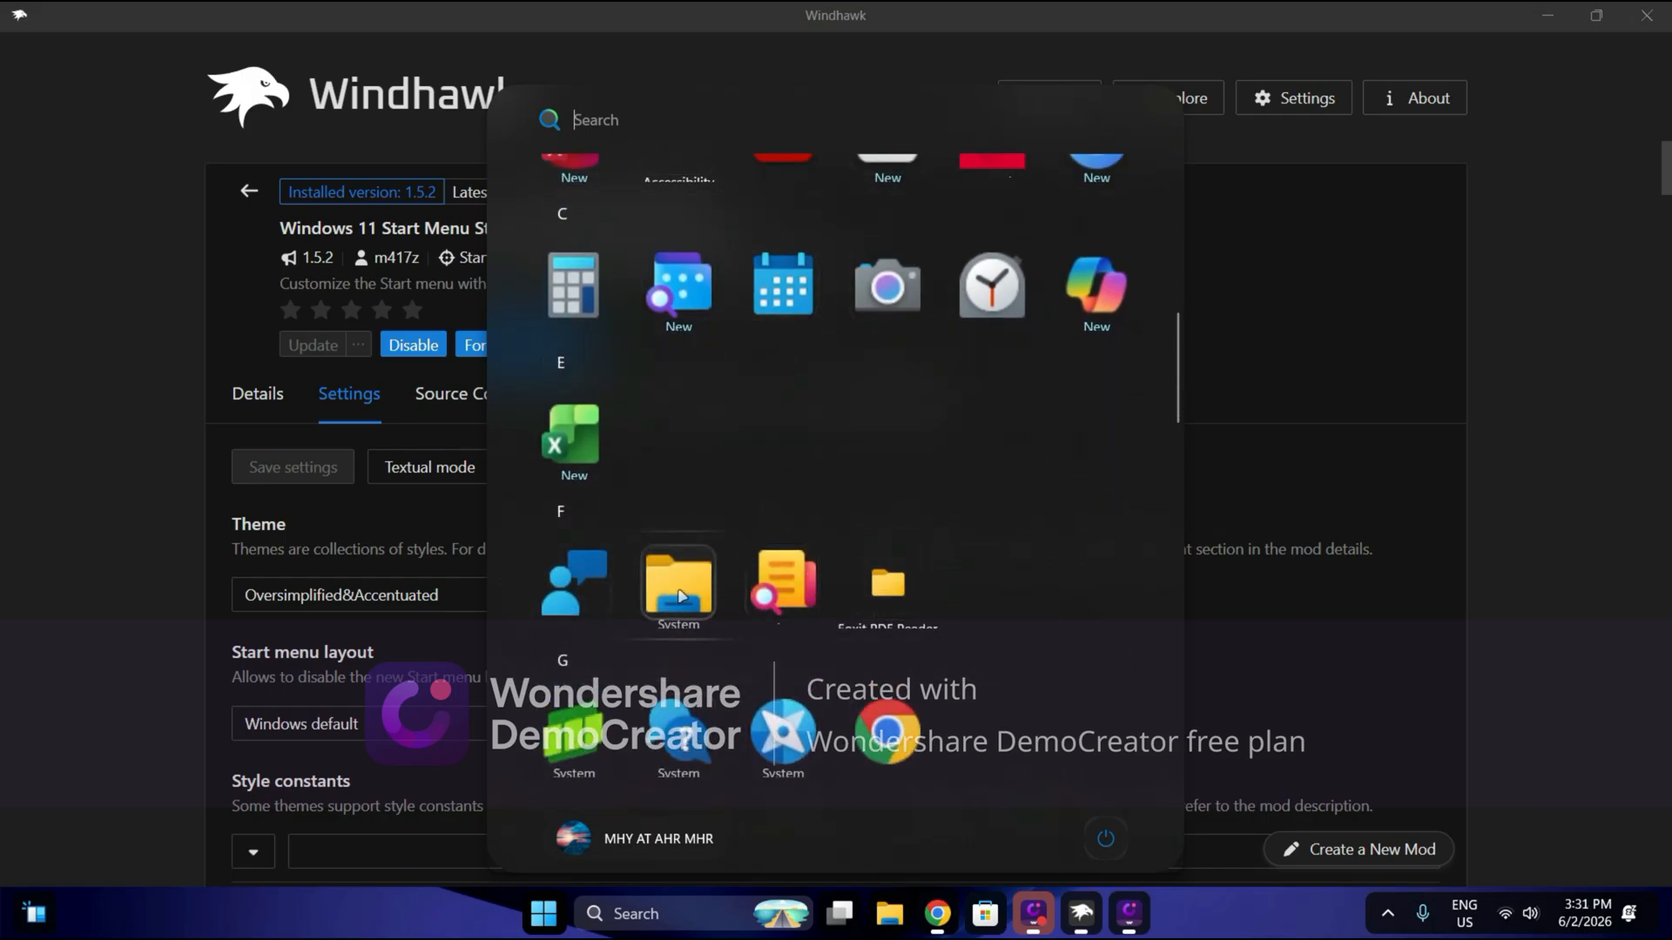
pyautogui.scroll(6, 764, 524)
pyautogui.scroll(4, 764, 524)
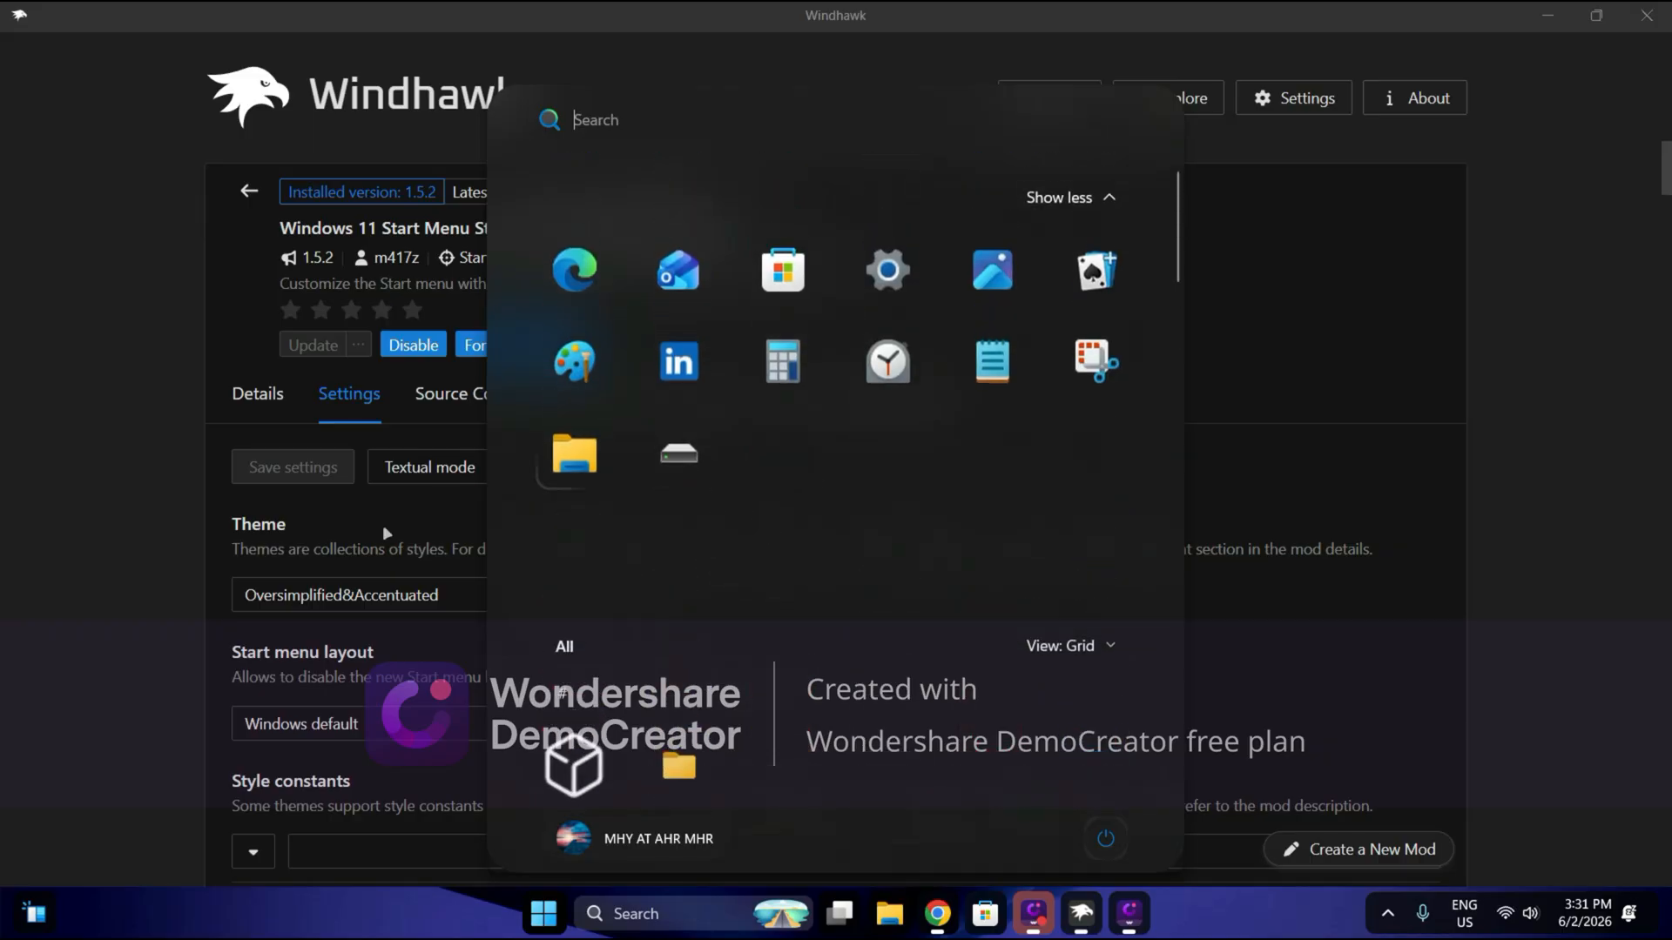
pyautogui.click(119, 547)
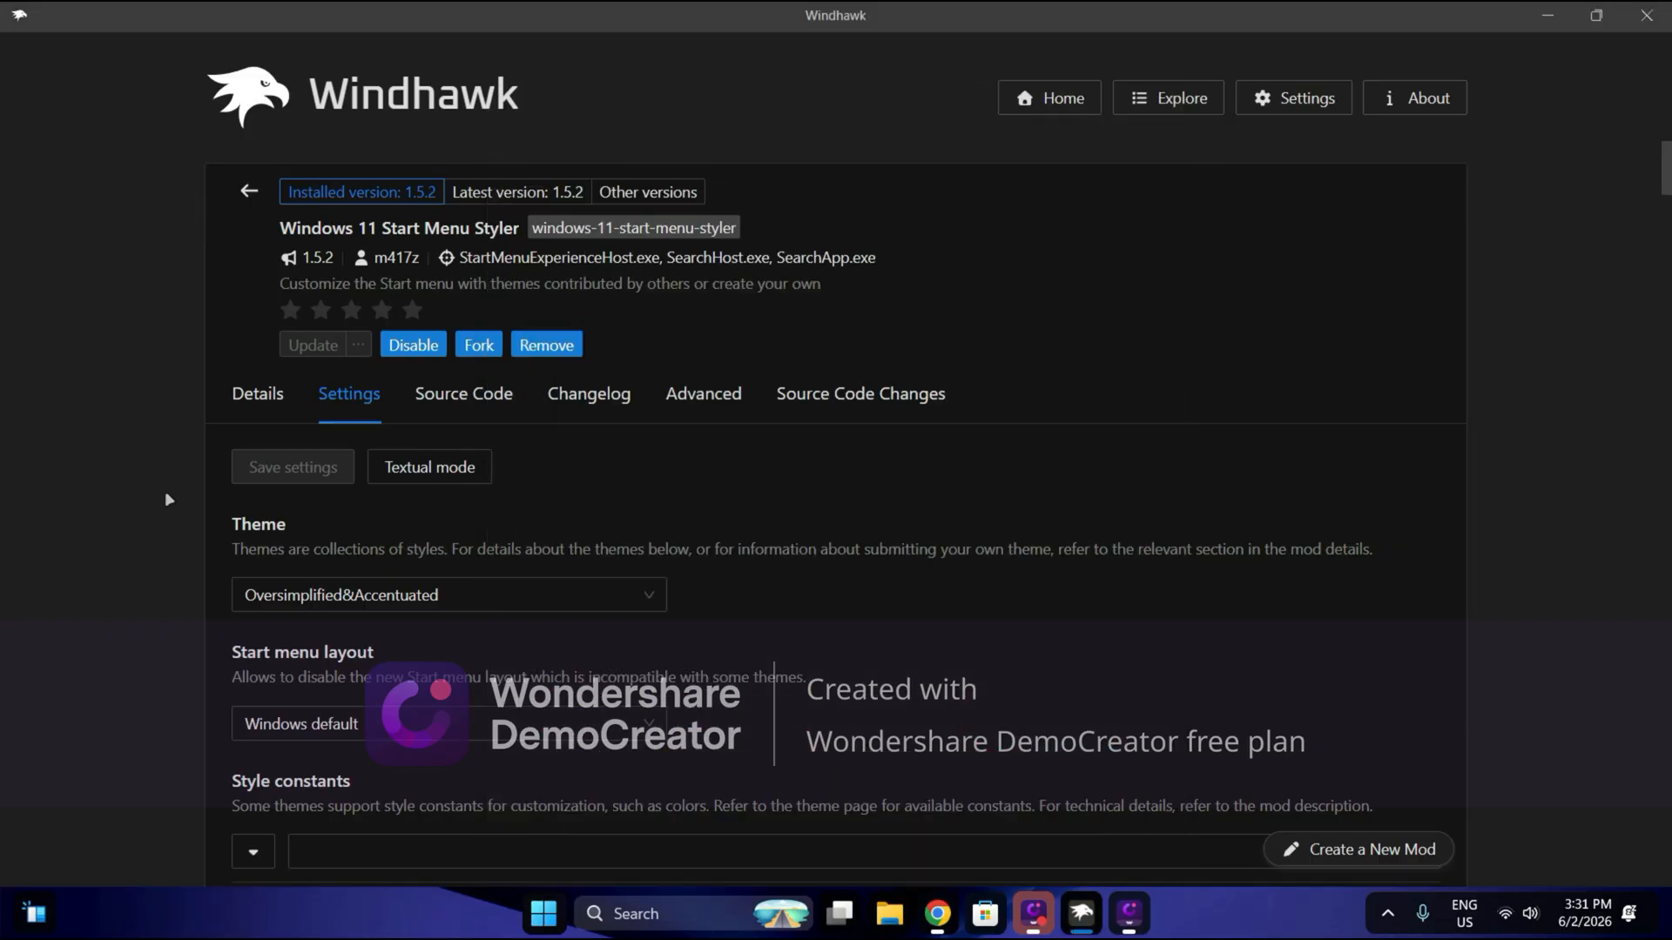
# - Find the LiquidGlass (for the redesigned Start menu) theme by searching for Liquid, apply it, save the settings and check the Start menu
pyautogui.click(290, 594)
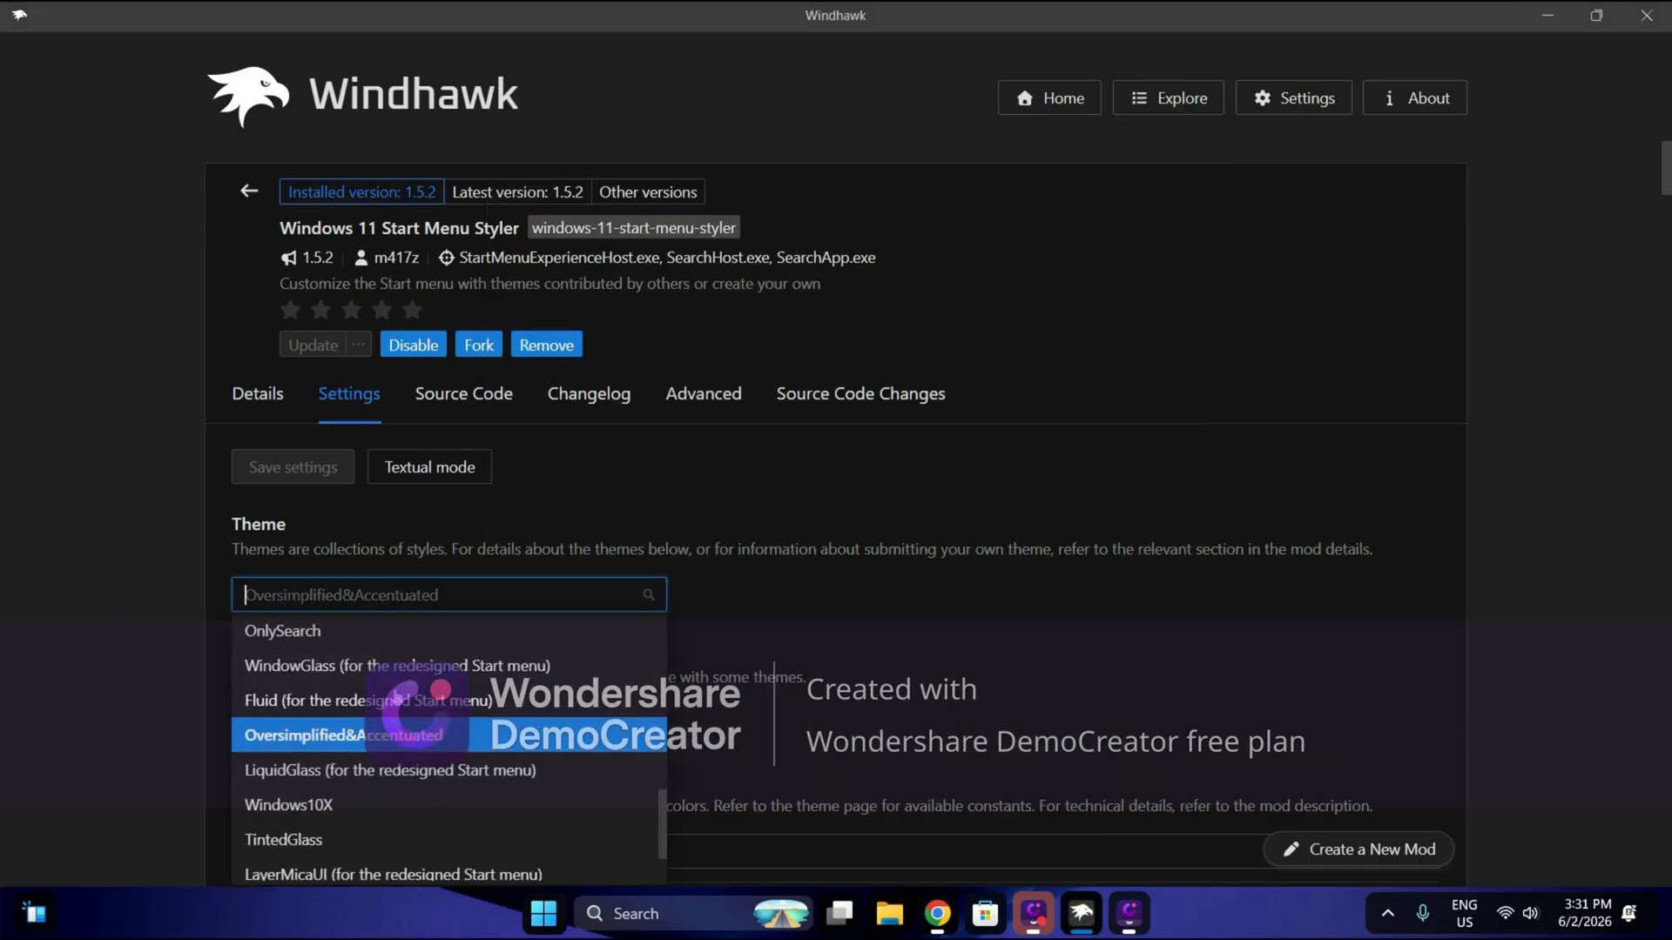
pyautogui.scroll(2, 399, 678)
pyautogui.scroll(-3, 400, 678)
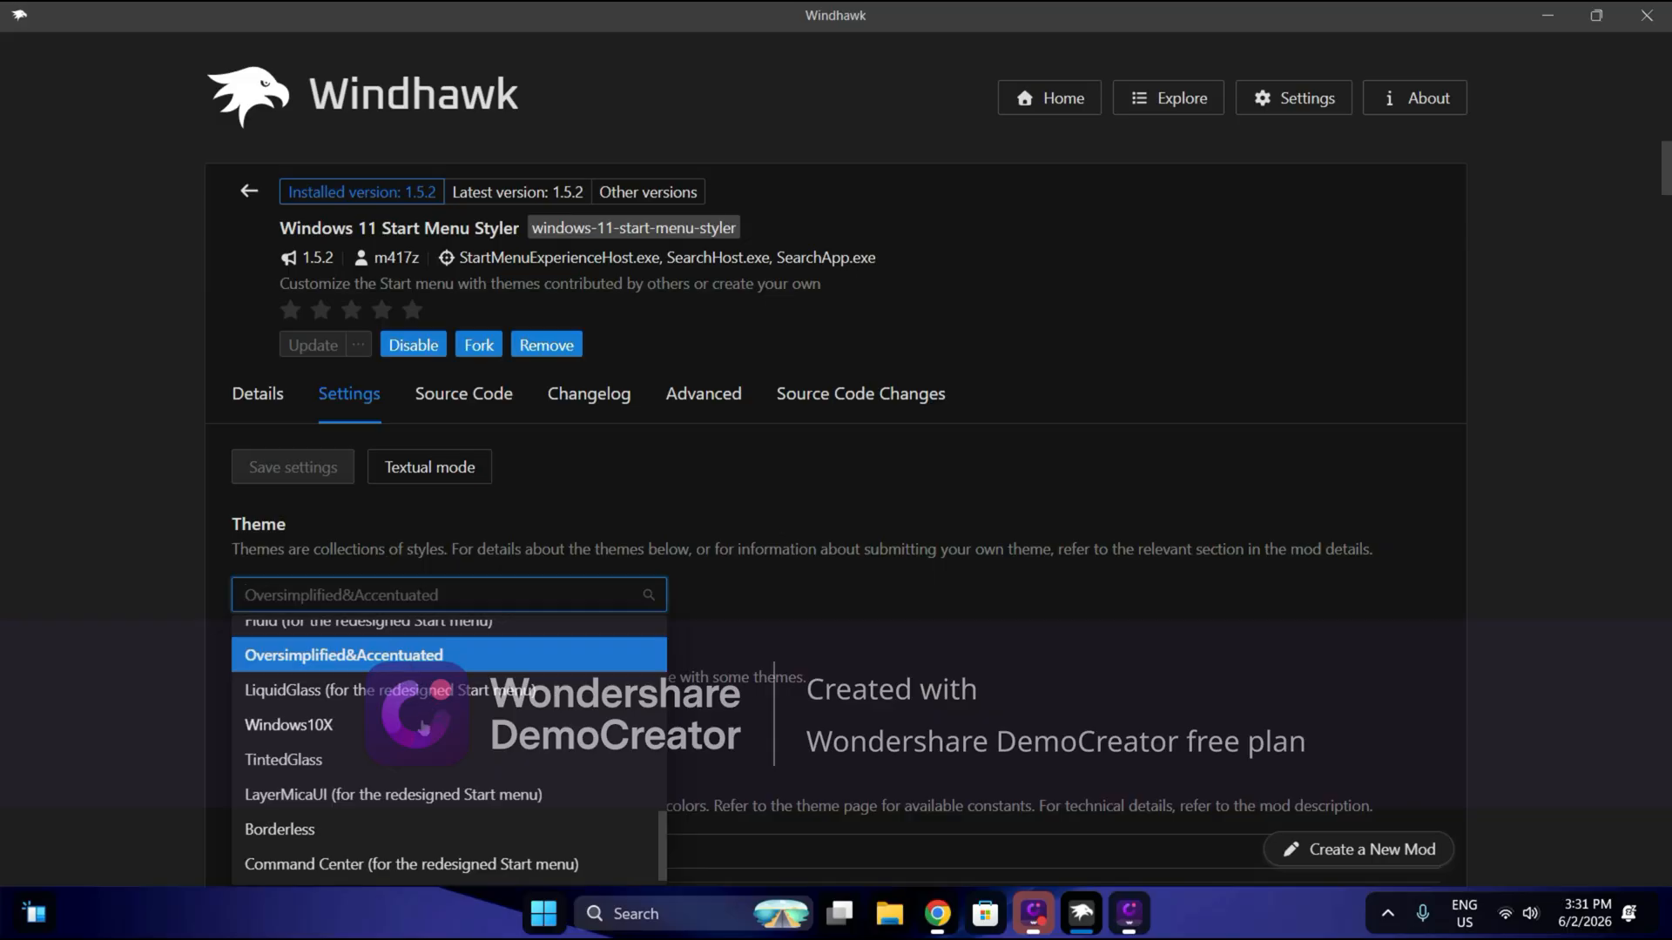
pyautogui.scroll(2, 432, 697)
pyautogui.scroll(-2, 432, 696)
pyautogui.scroll(4, 432, 688)
pyautogui.scroll(2, 435, 644)
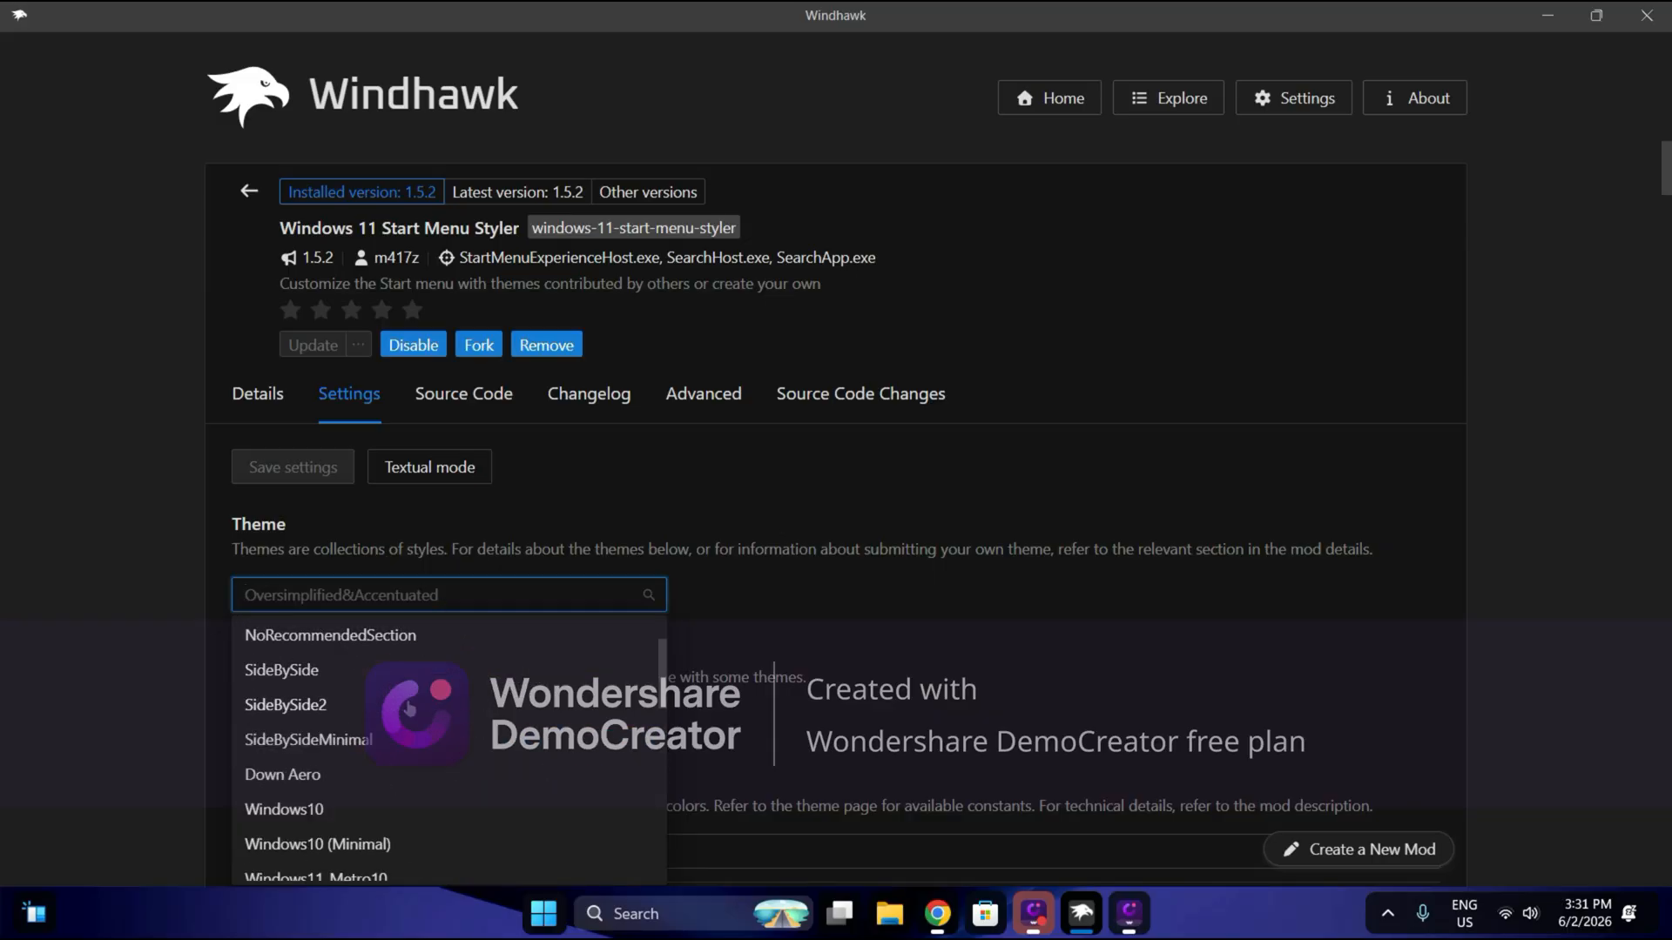
pyautogui.scroll(-5, 410, 676)
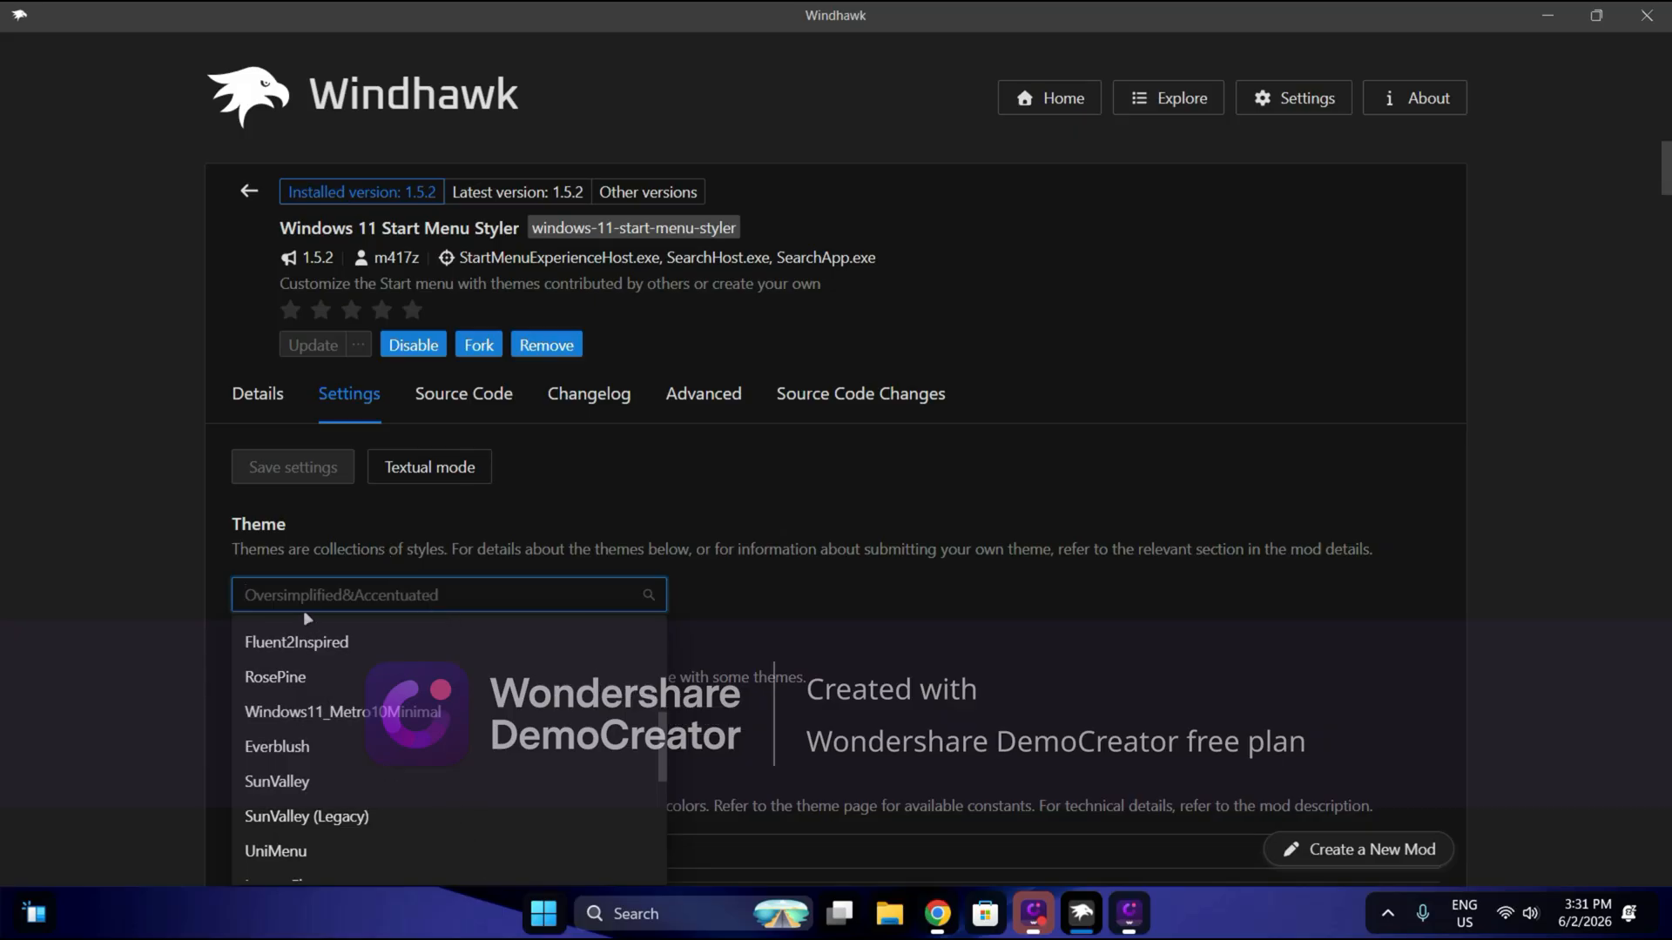
pyautogui.write('Liquid')
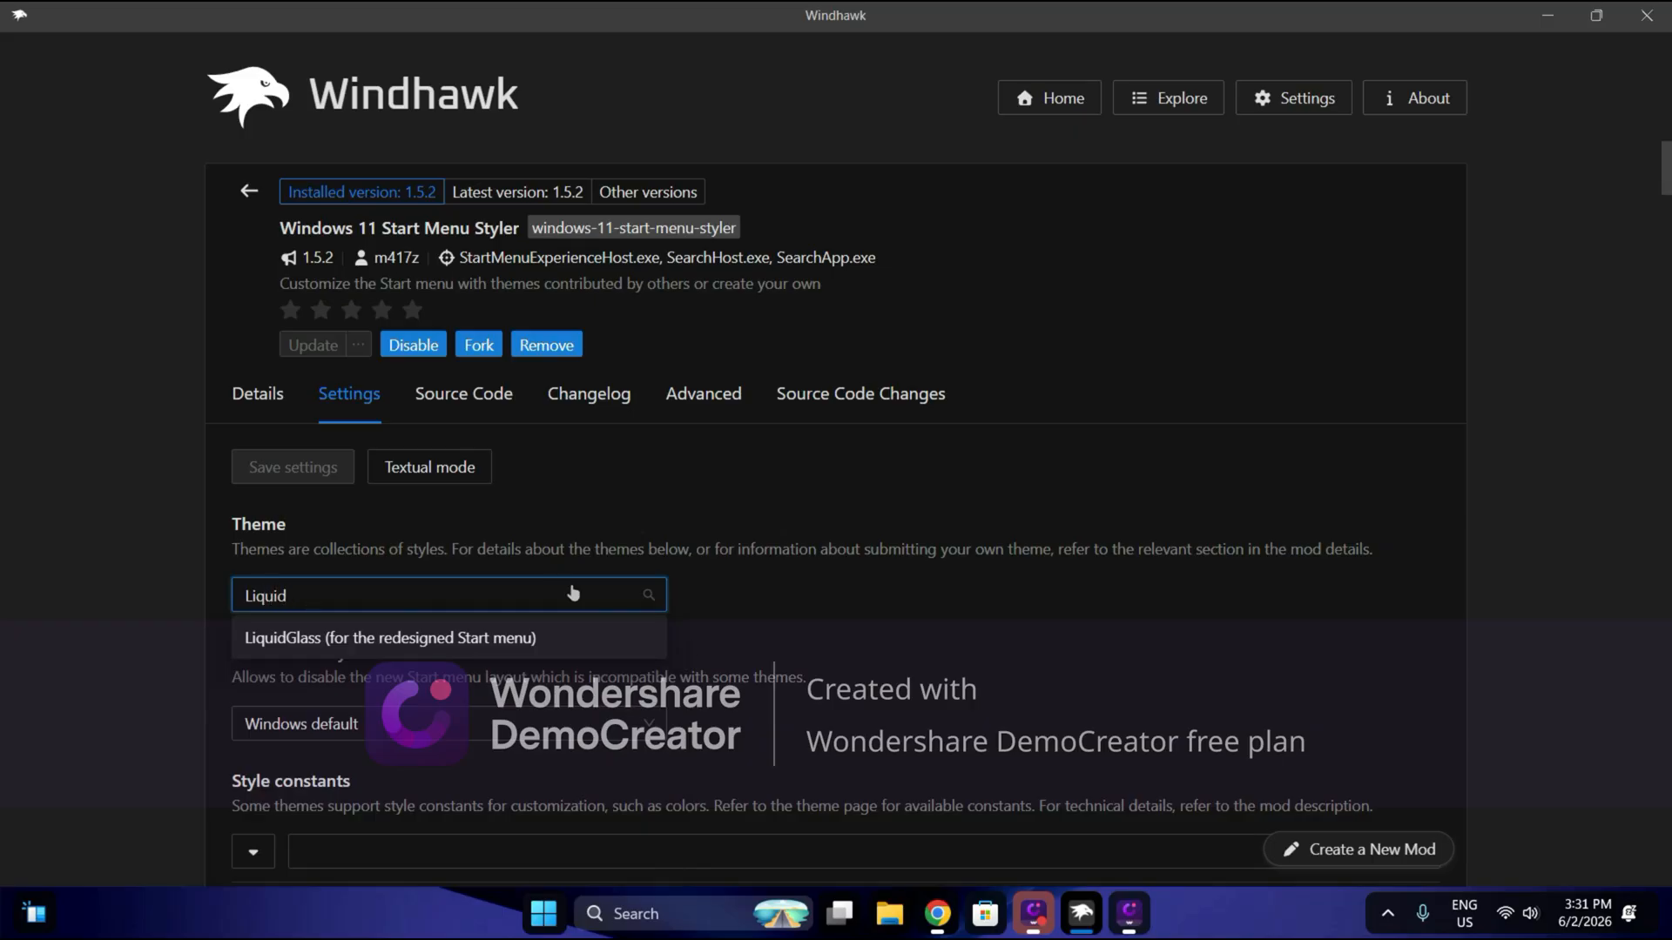
pyautogui.click(579, 640)
pyautogui.click(322, 467)
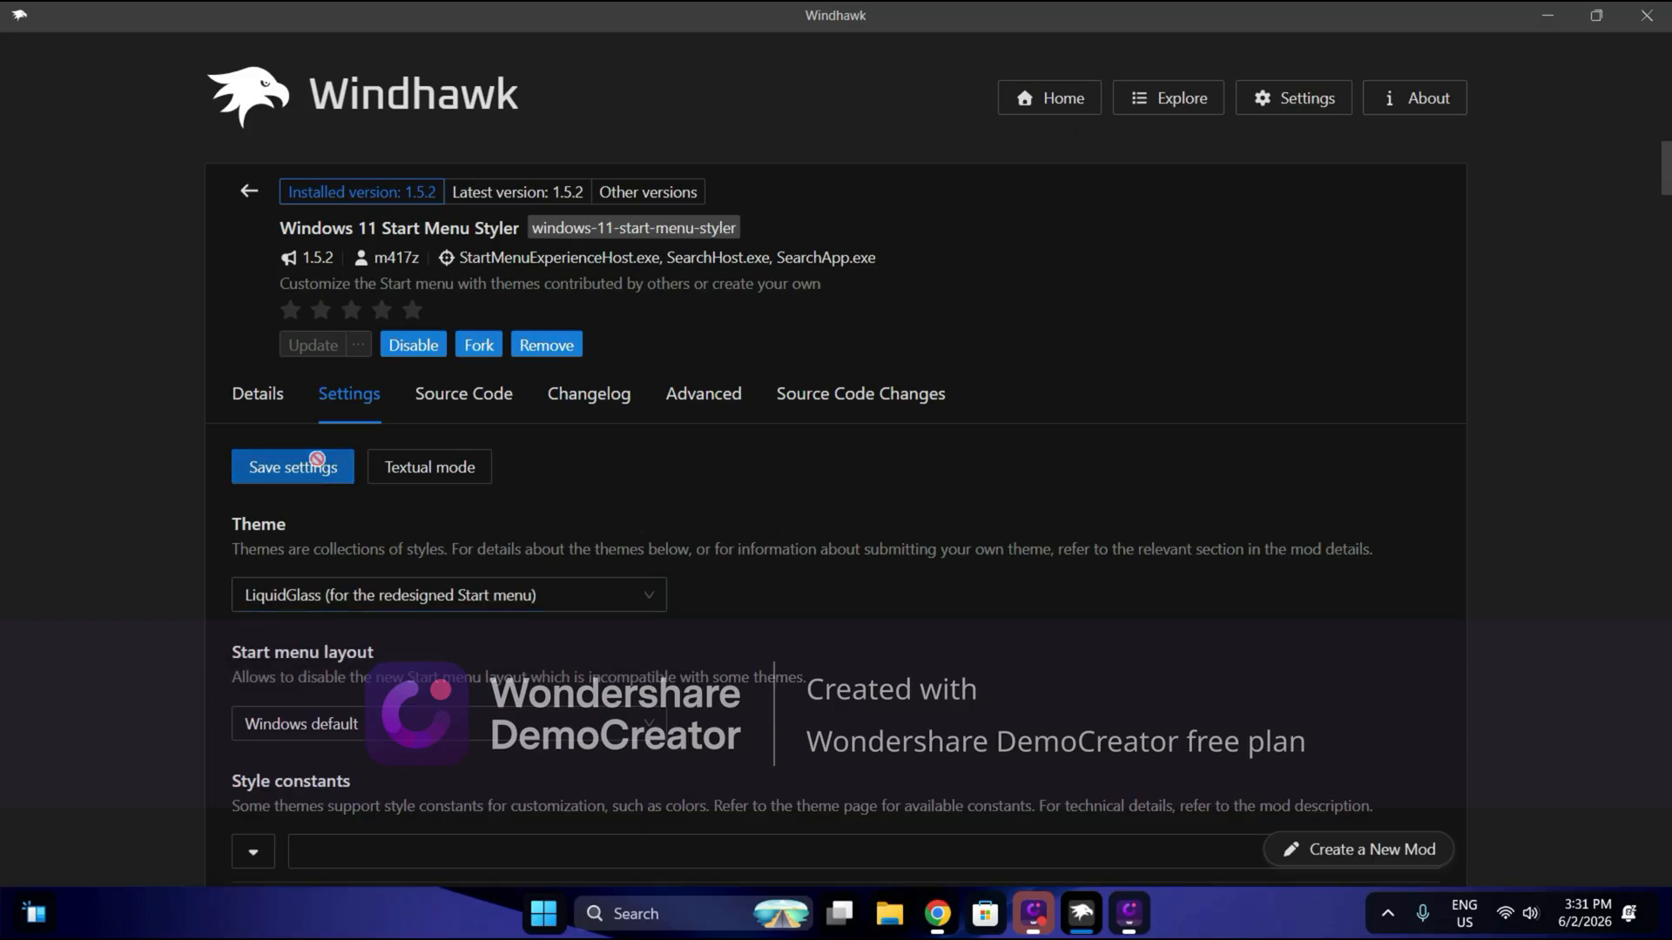
pyautogui.click(543, 913)
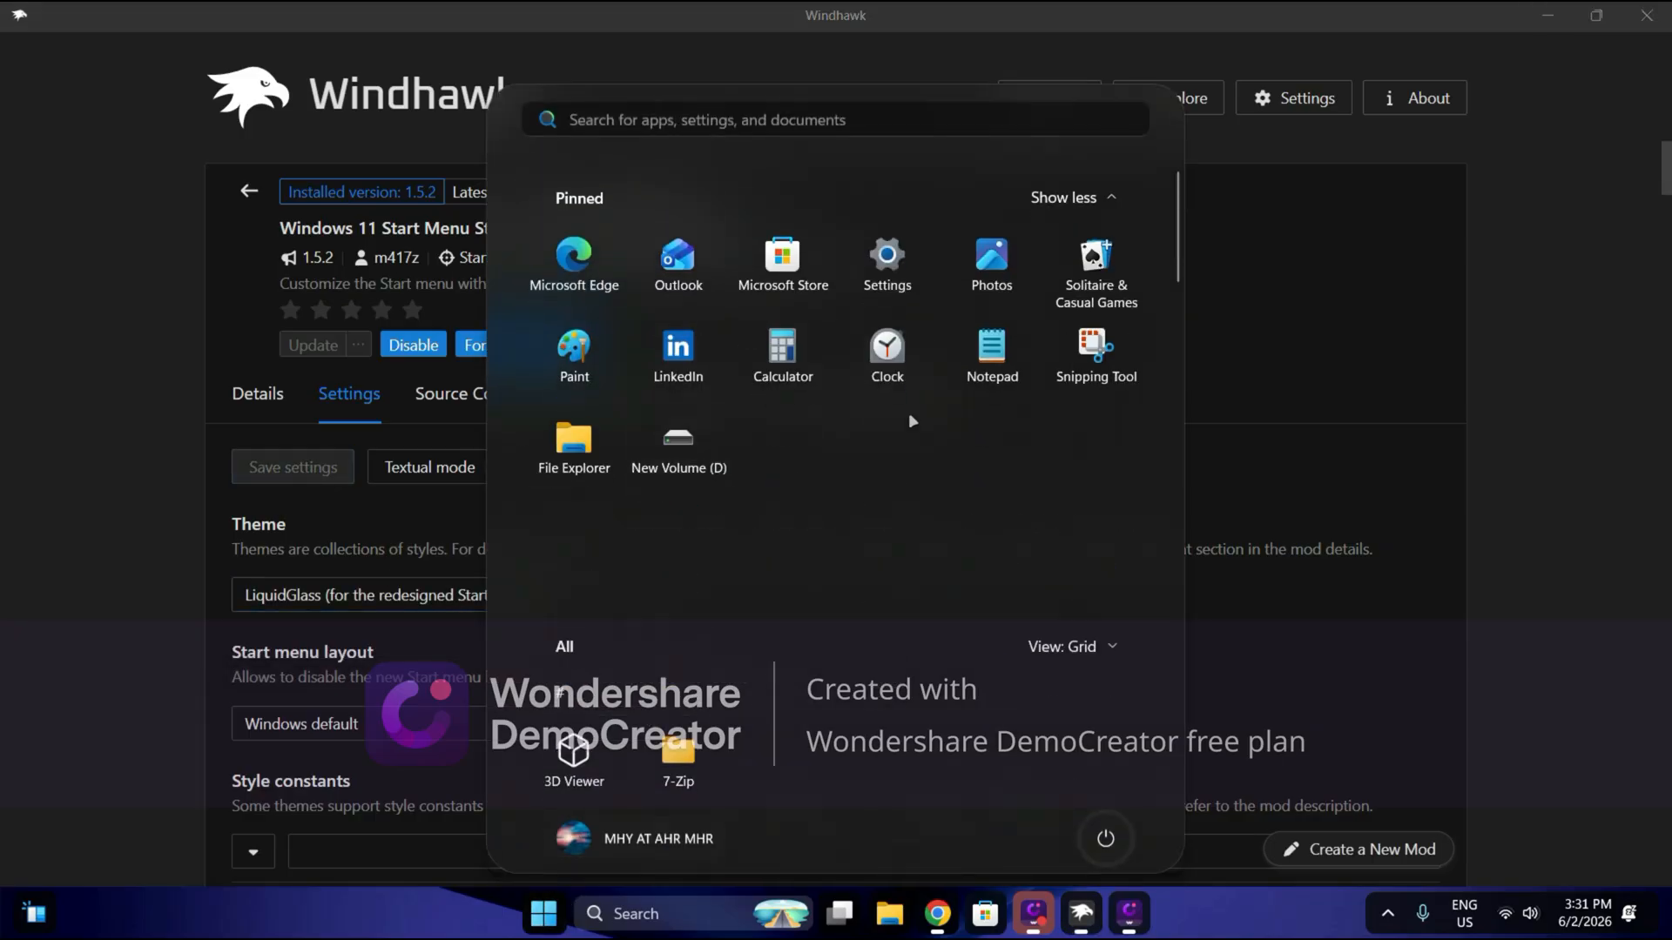
# - Return to the mod catalogue, open the Taskbar Dock Animation mod and read its known issues and preview
pyautogui.click(39, 543)
pyautogui.click(251, 193)
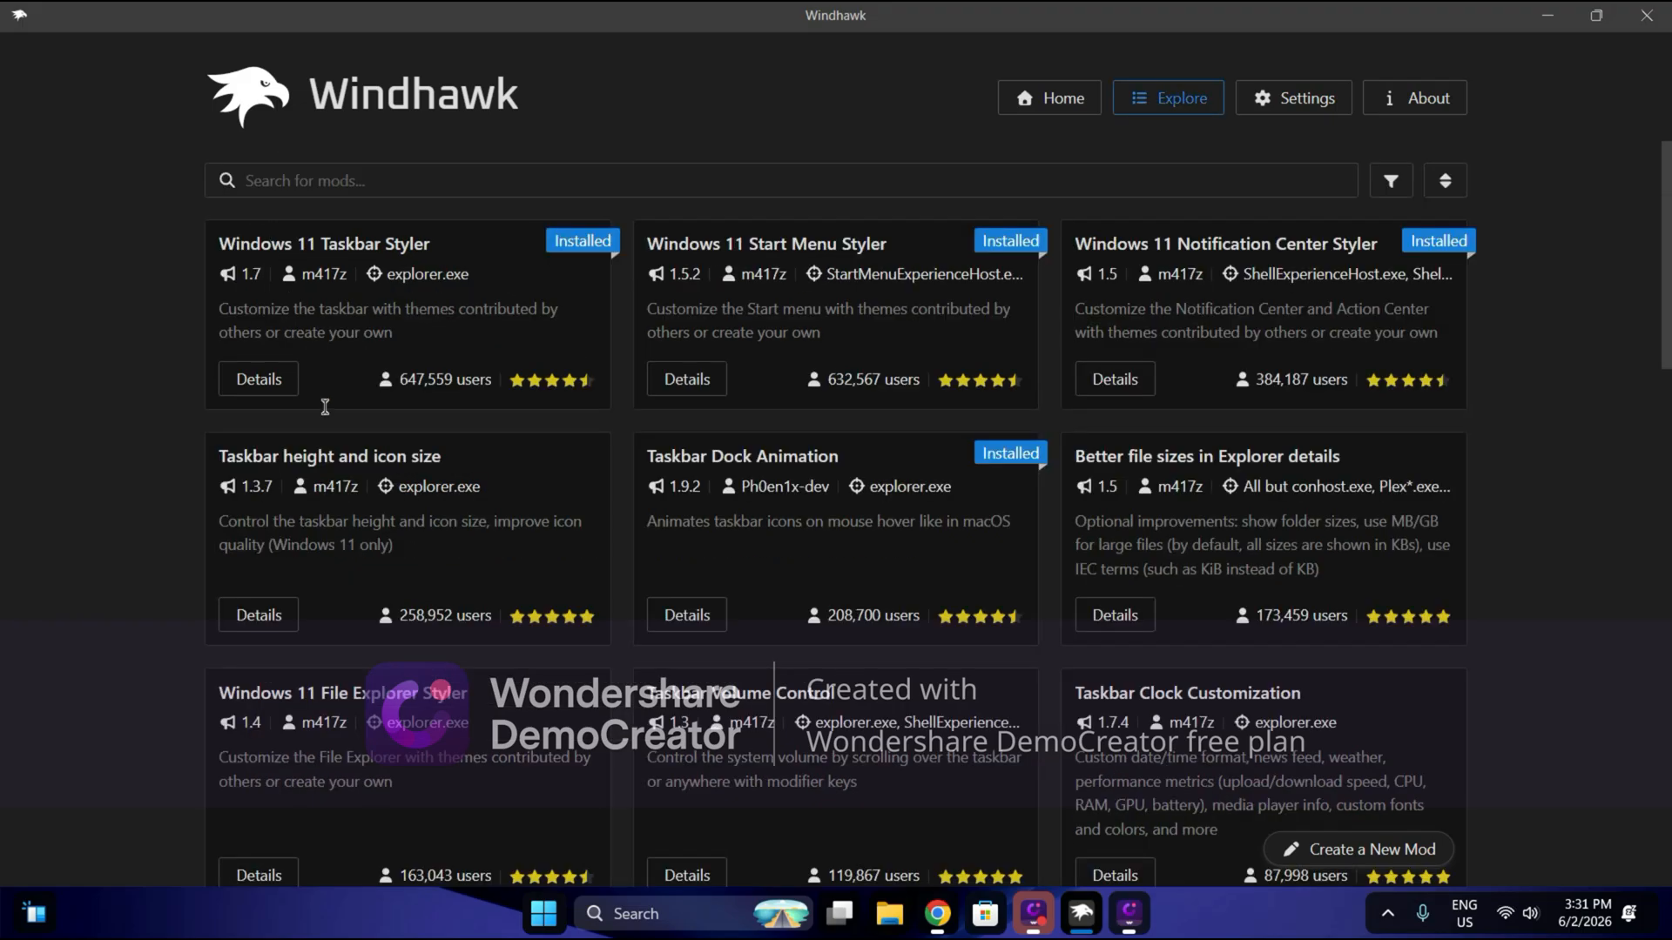
pyautogui.scroll(-3, 416, 574)
pyautogui.scroll(3, 416, 574)
pyautogui.click(710, 610)
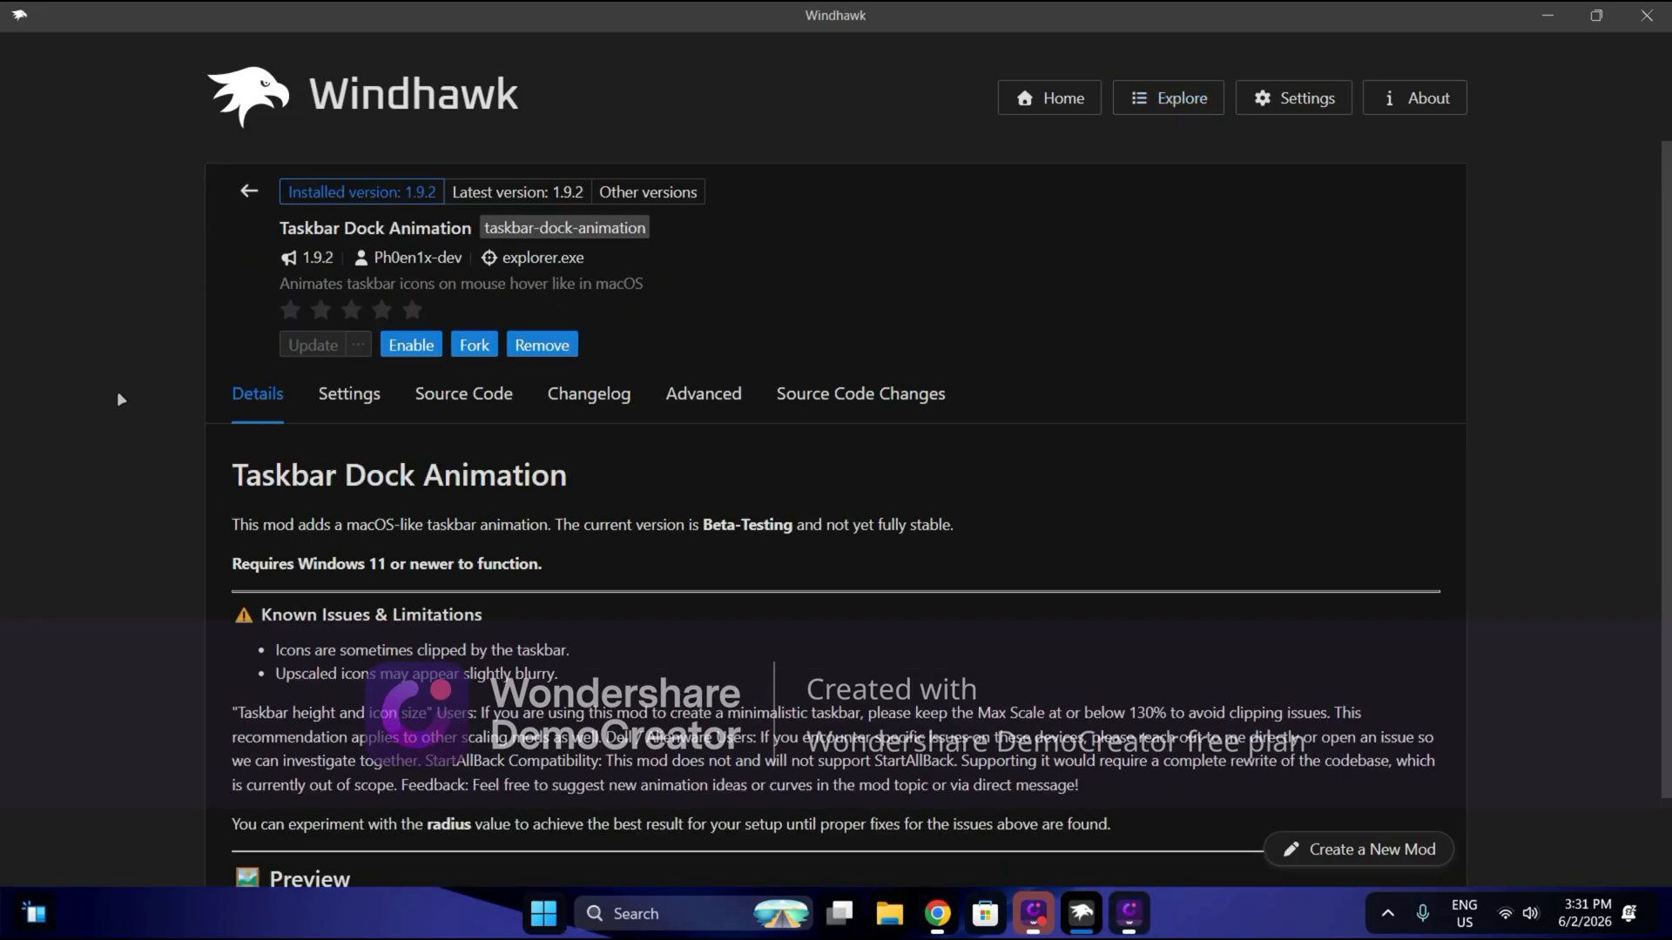
pyautogui.scroll(-1, 350, 517)
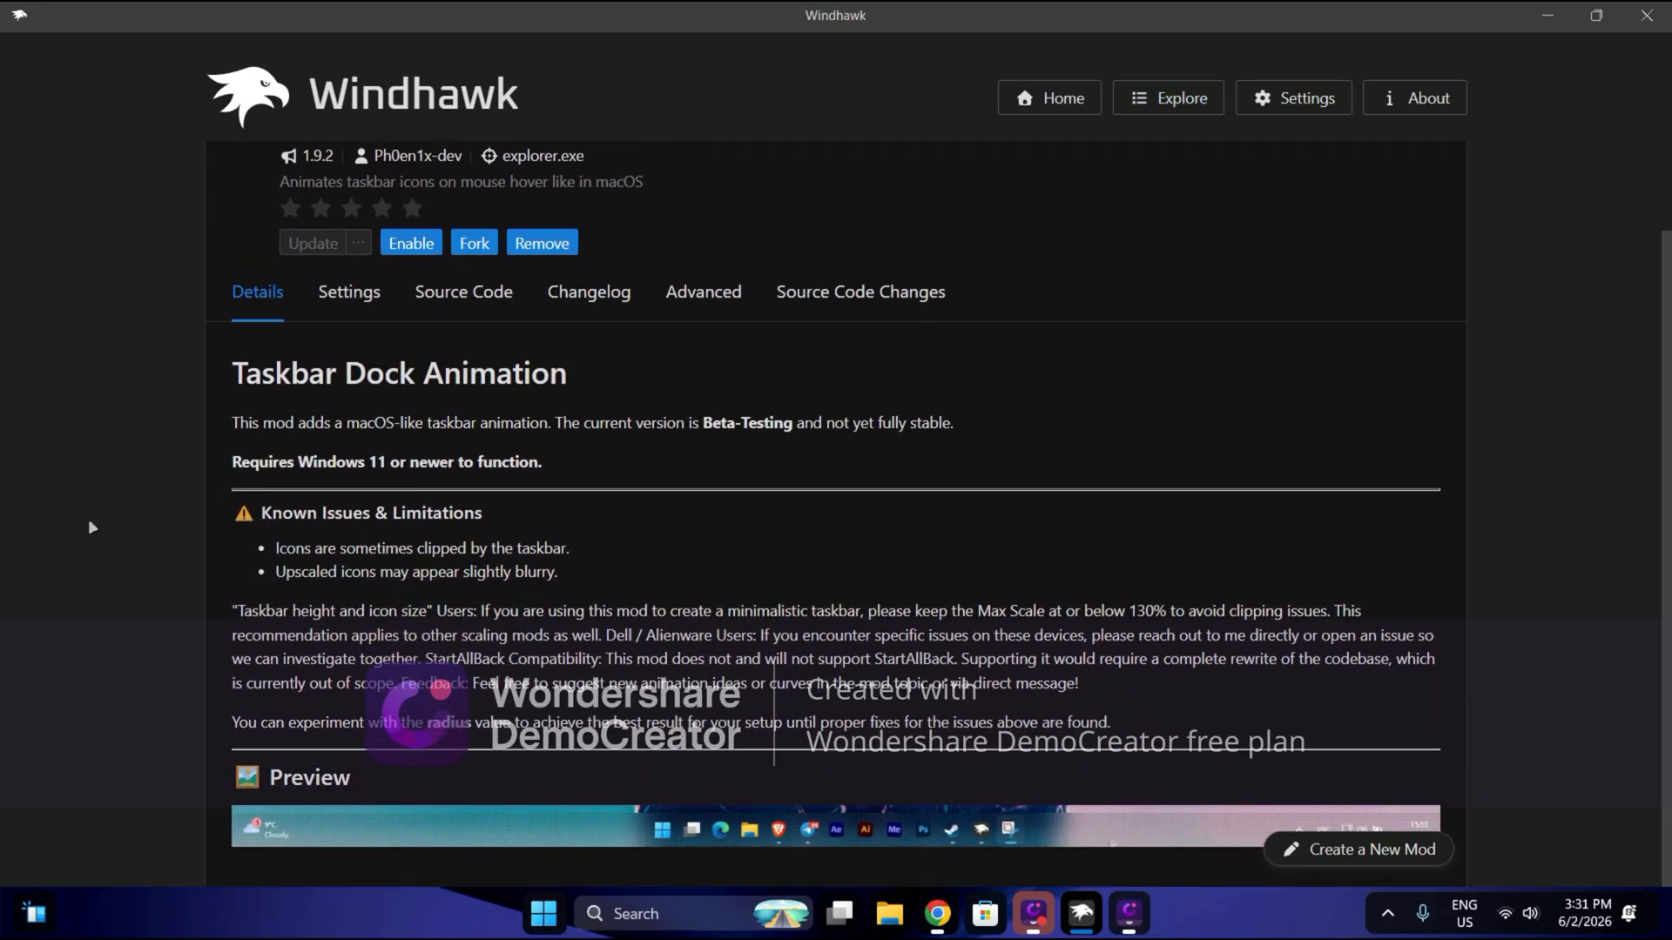
pyautogui.scroll(-1, 404, 491)
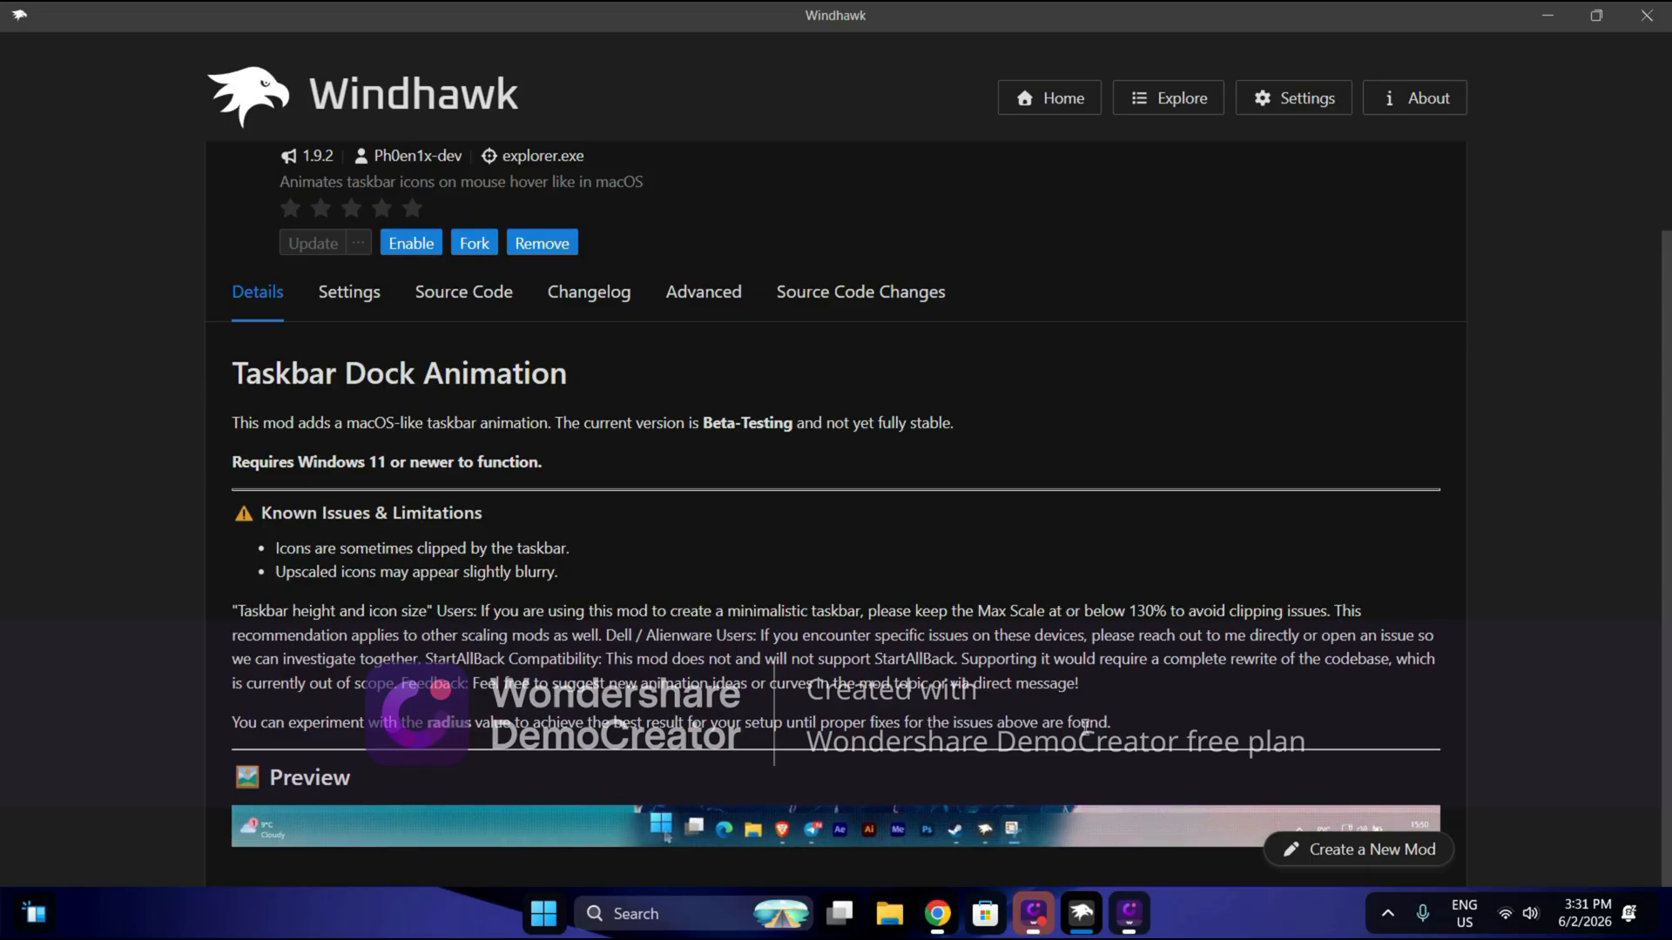
pyautogui.scroll(1, 958, 372)
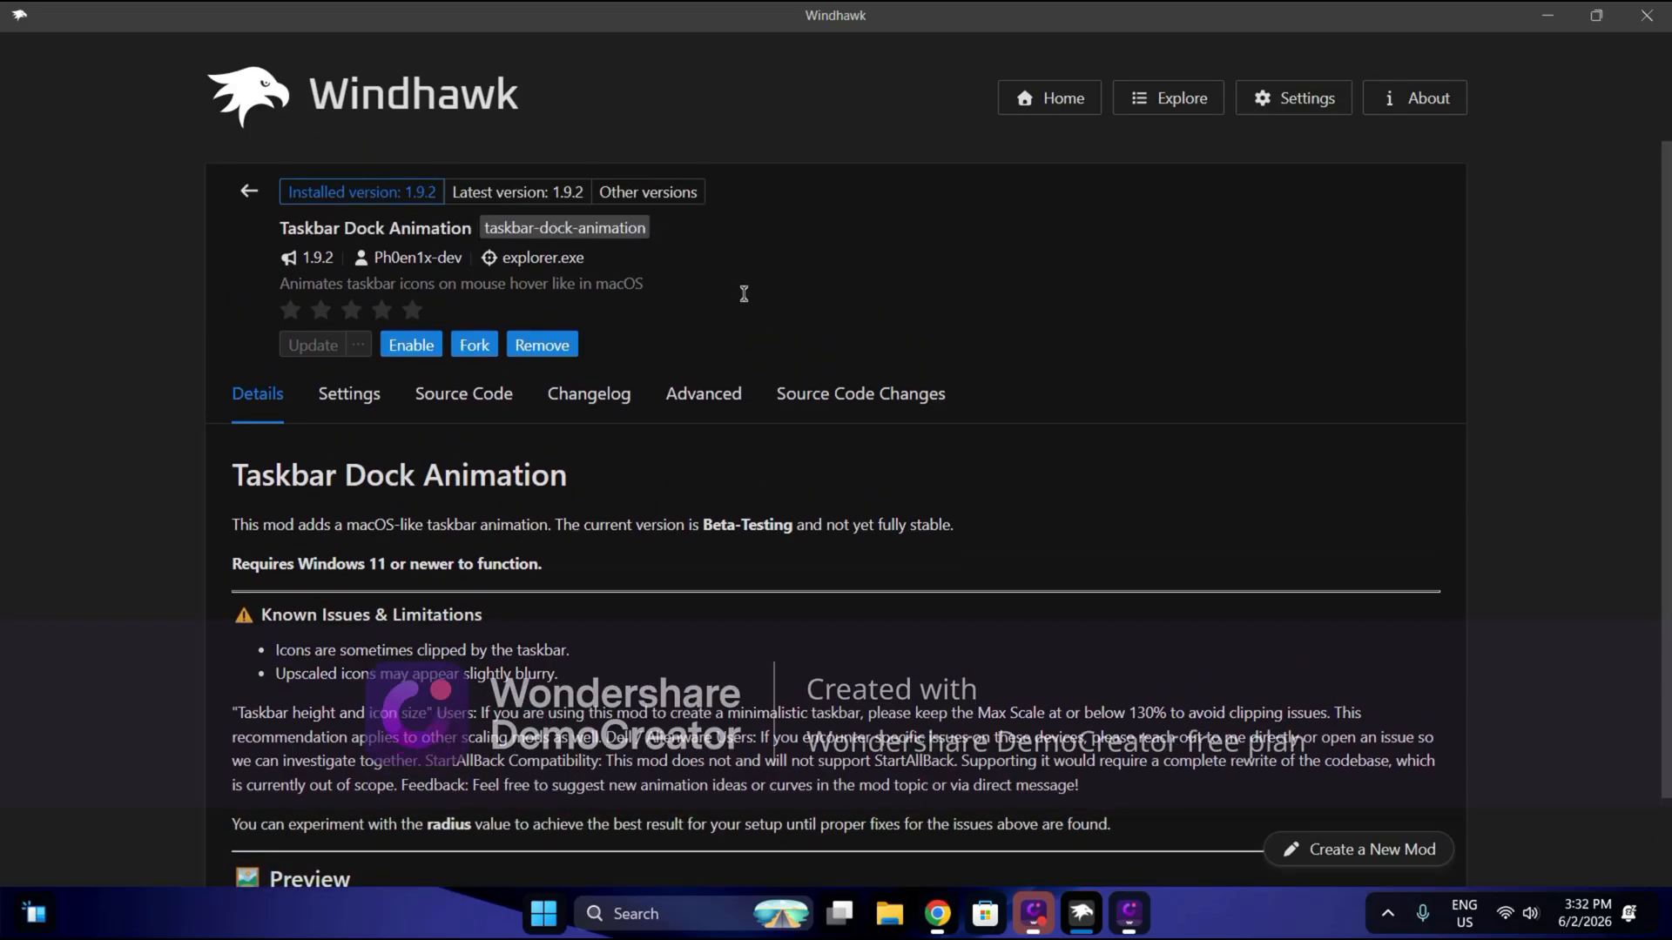
pyautogui.scroll(-1, 333, 630)
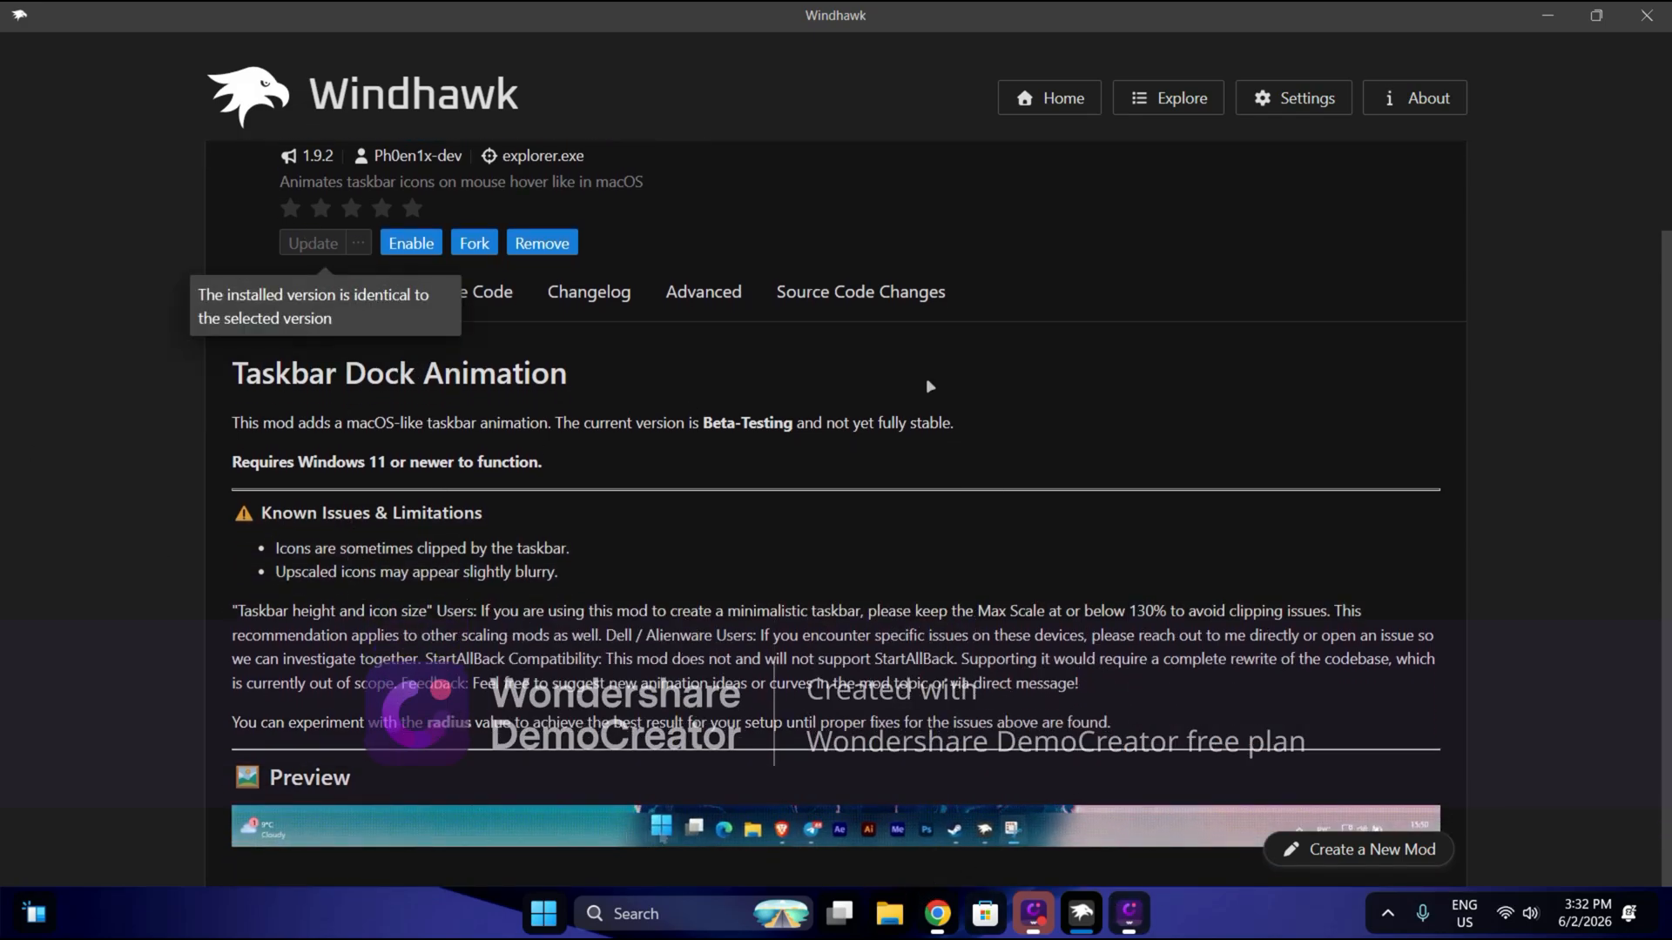
# - Set Taskbar Dock Animation's maximum scale to 100%, save the settings and enable the mod
pyautogui.click(348, 291)
pyautogui.scroll(-2, 321, 557)
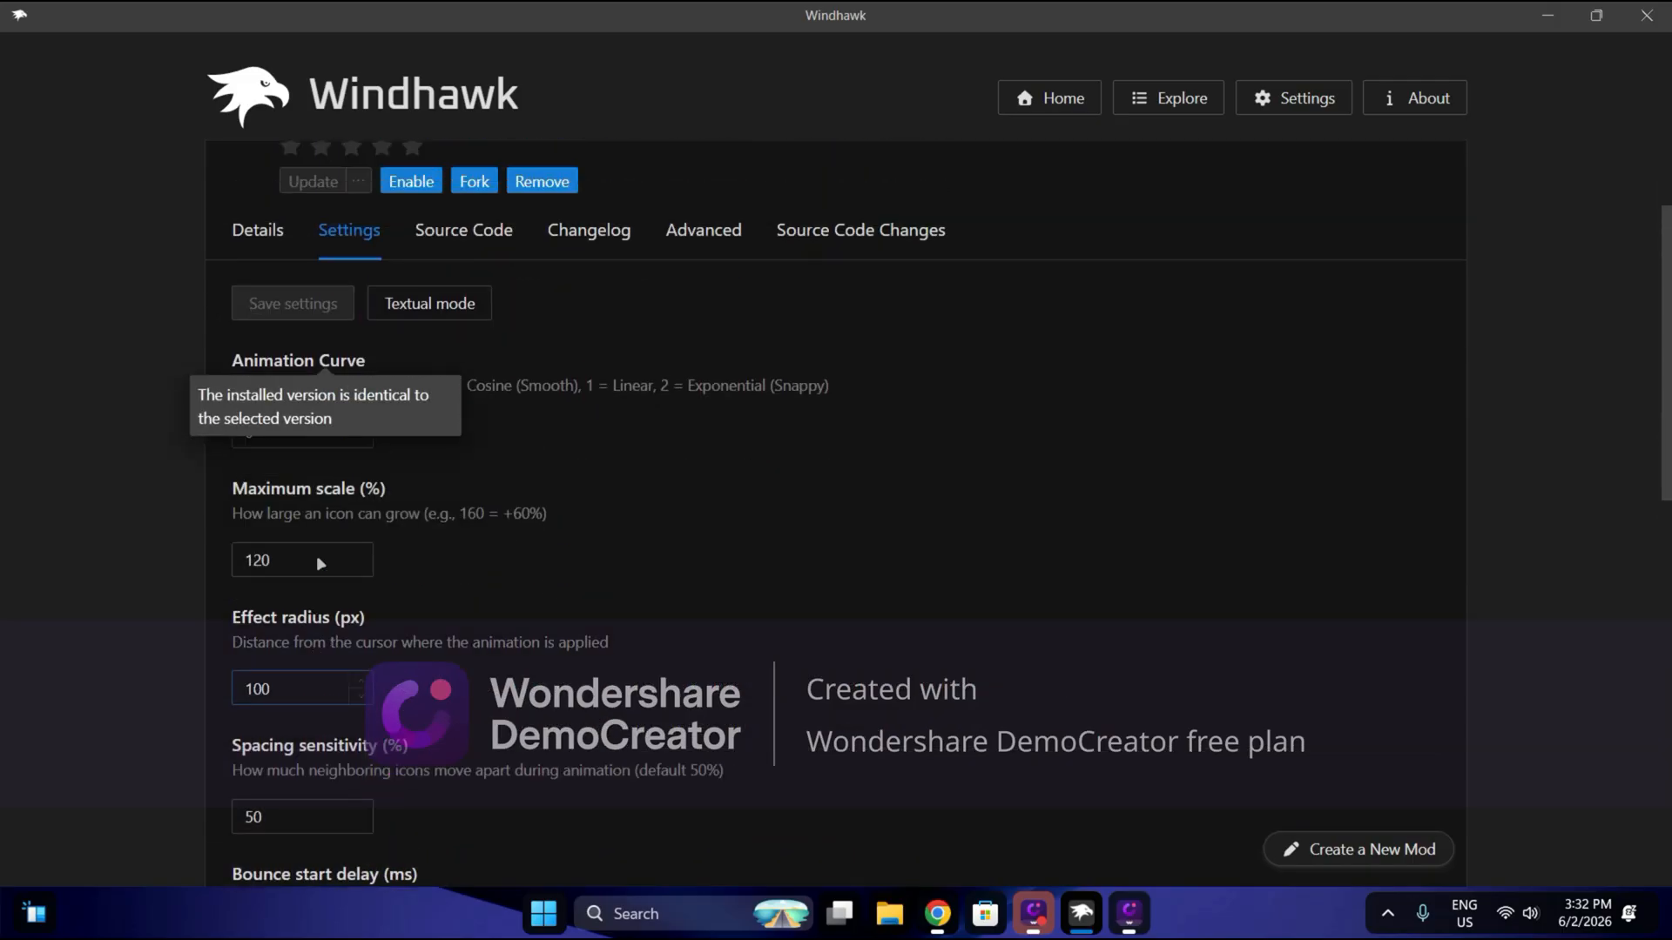
pyautogui.scroll(1, 320, 564)
pyautogui.moveTo(295, 647); pyautogui.dragTo(237, 665)
pyautogui.click(246, 663)
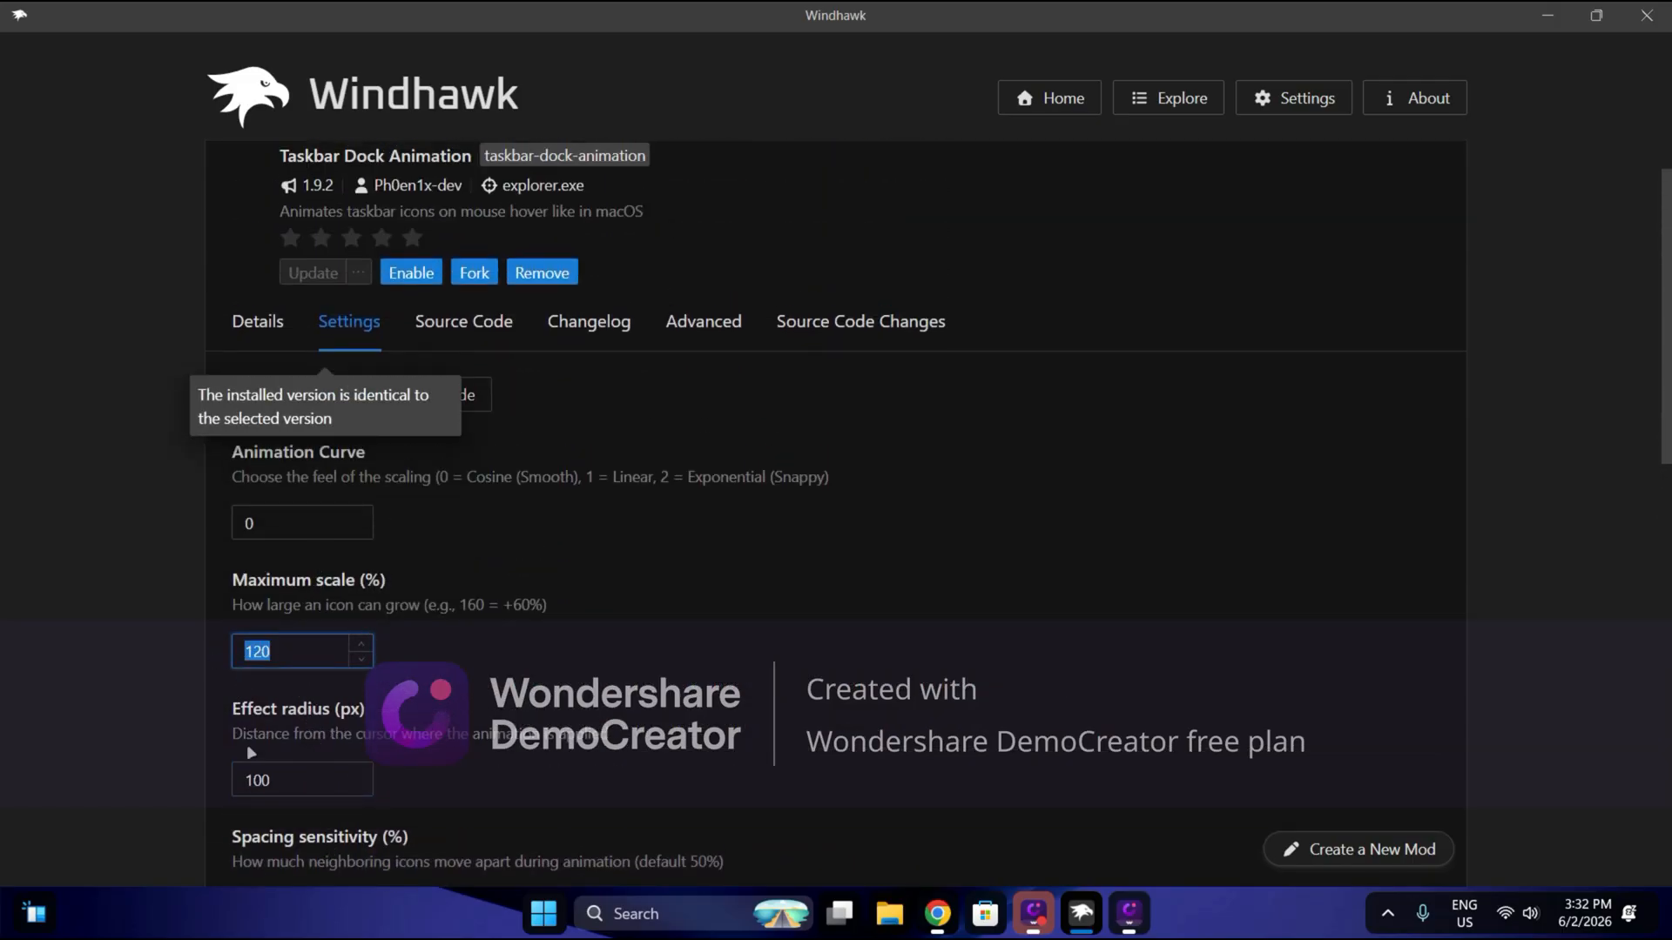
pyautogui.write('130')
pyautogui.press('BackSpace')
pyautogui.press('BackSpace')
pyautogui.write('0')
pyautogui.press('BackSpace')
pyautogui.write('00')
pyautogui.click(537, 555)
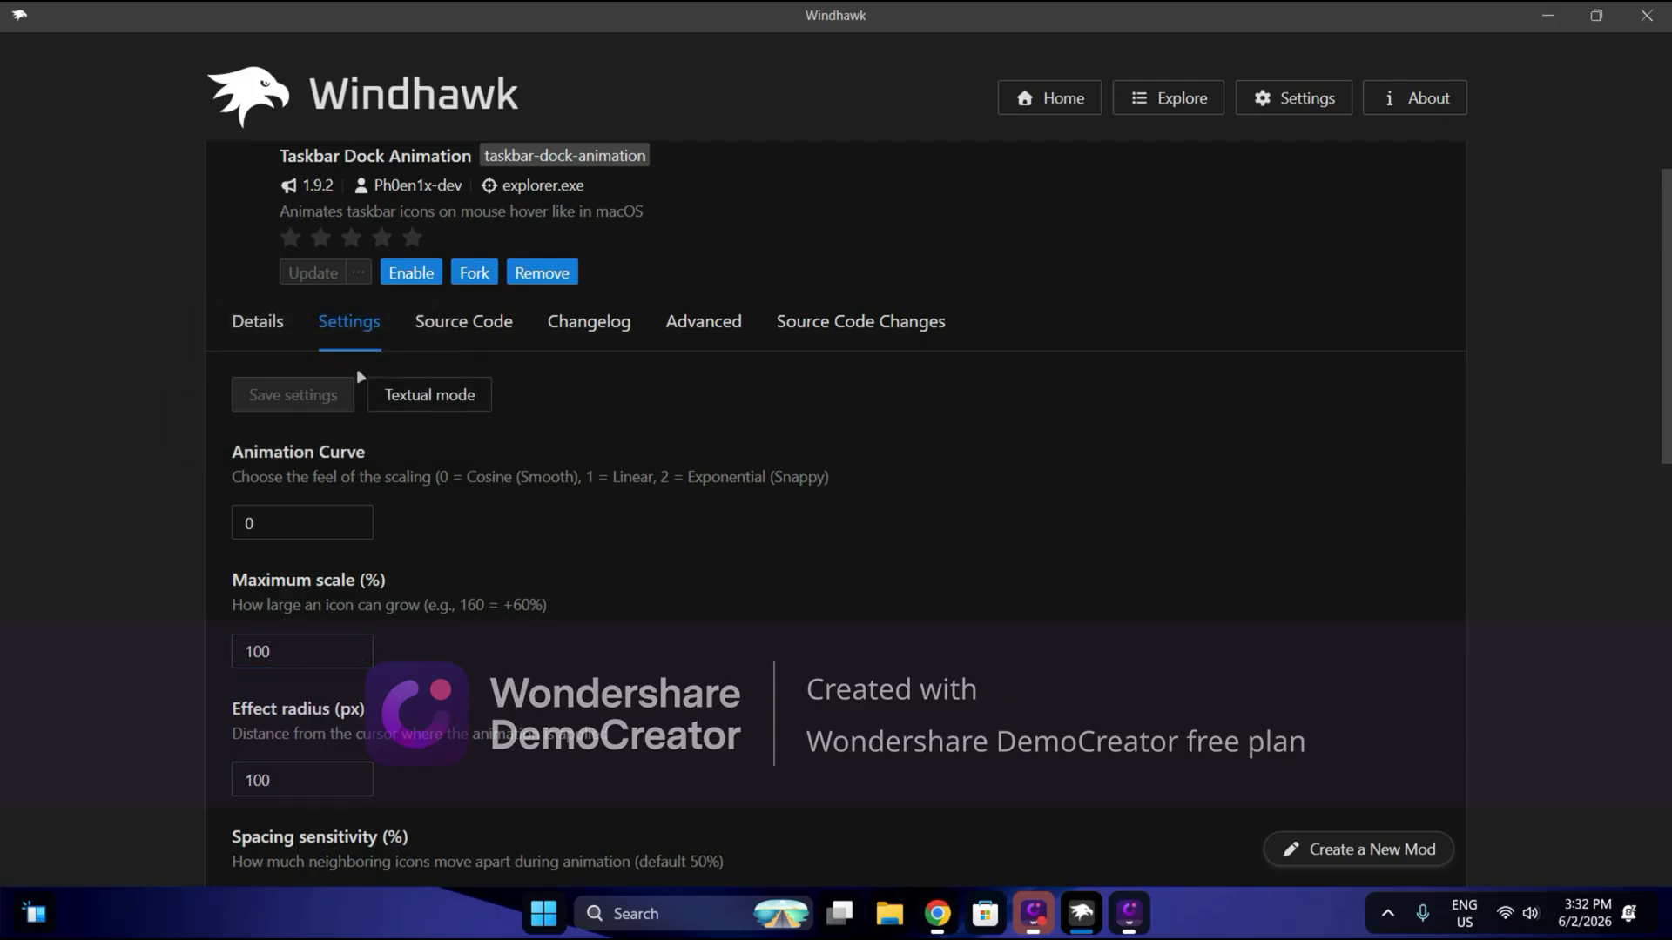
pyautogui.click(388, 283)
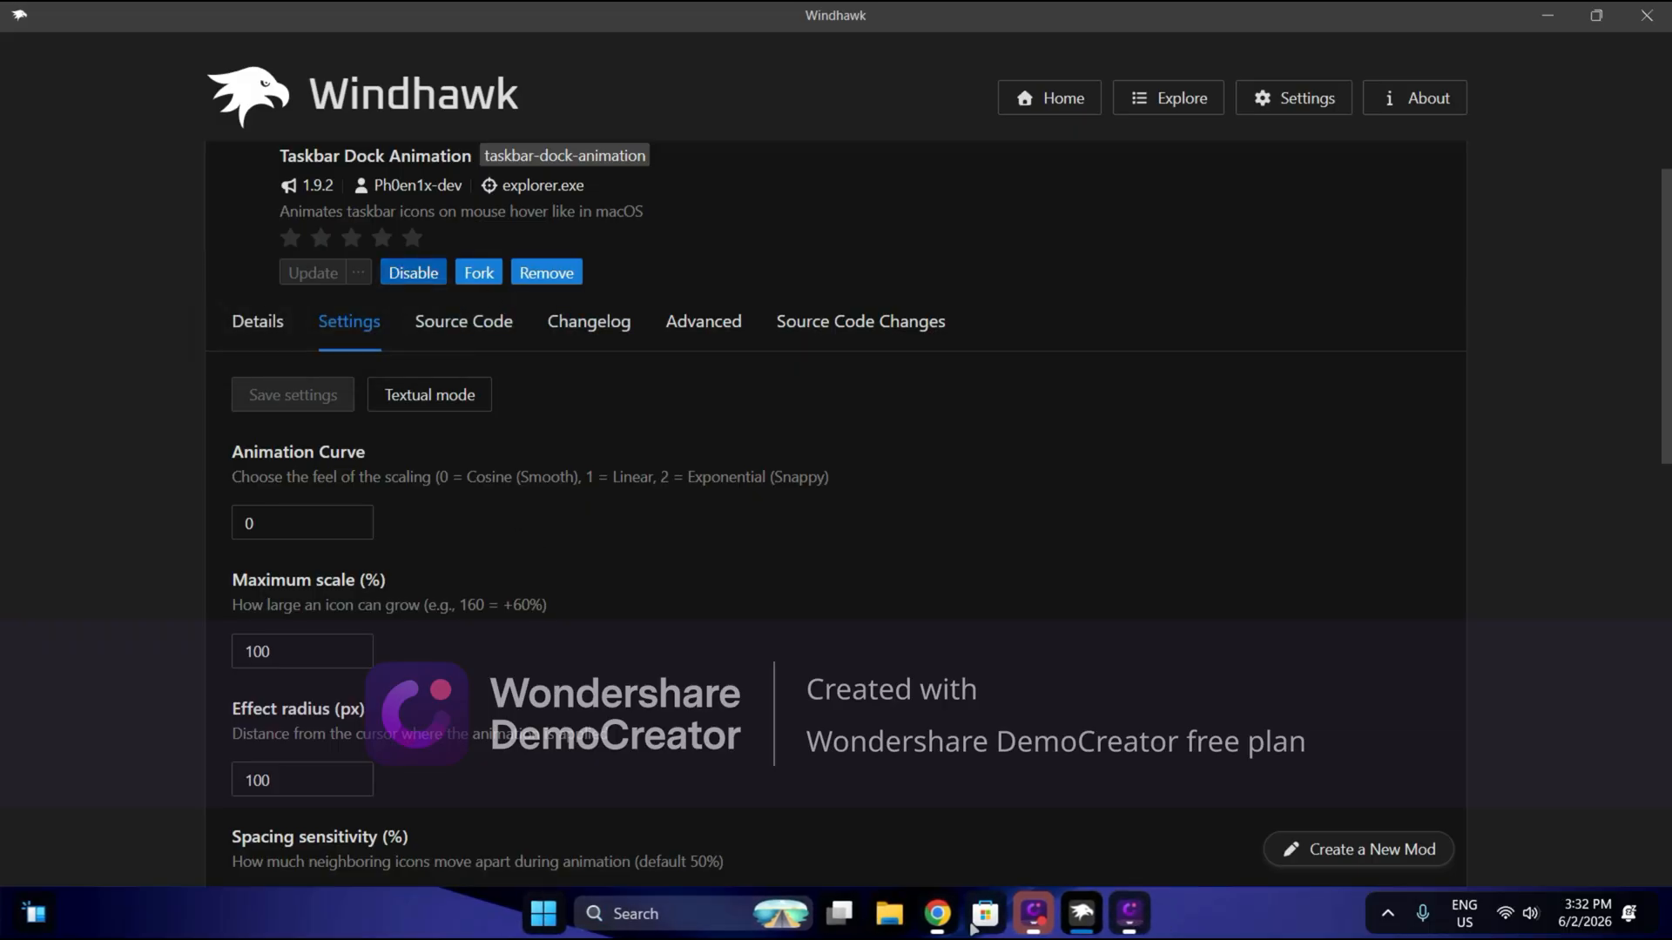
# - Set the maximum scale to 120%, save it and try the icon animation on the taskbar
pyautogui.click(314, 651)
pyautogui.press('BackSpace')
pyautogui.press('BackSpace')
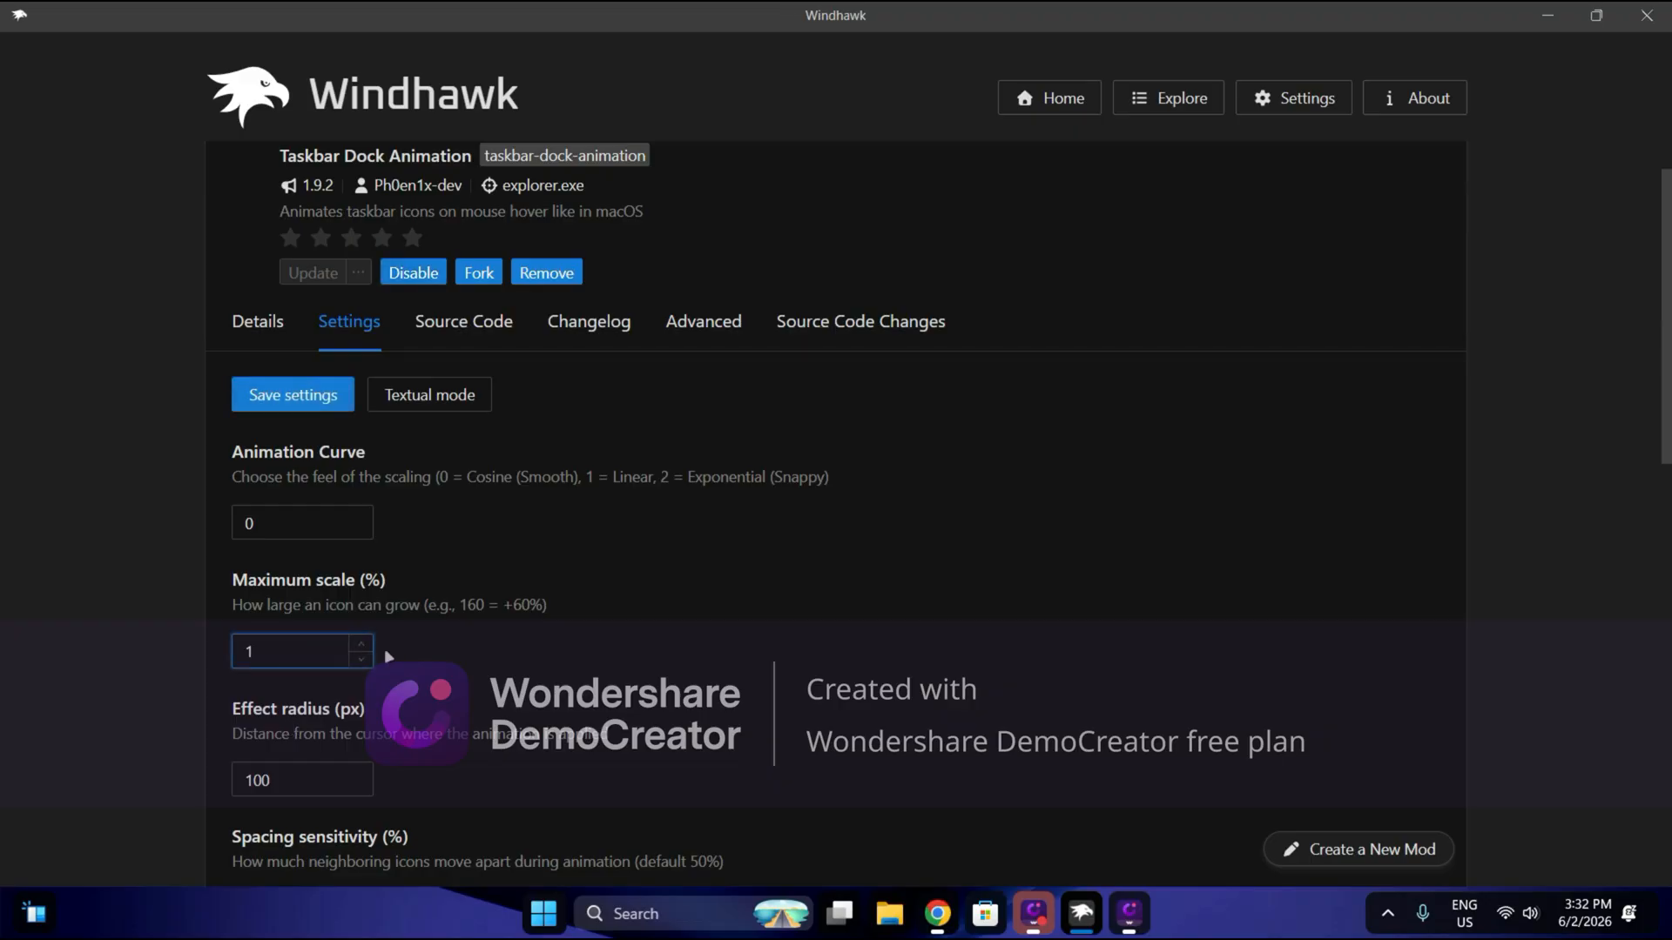
pyautogui.write('20')
pyautogui.press('Return')
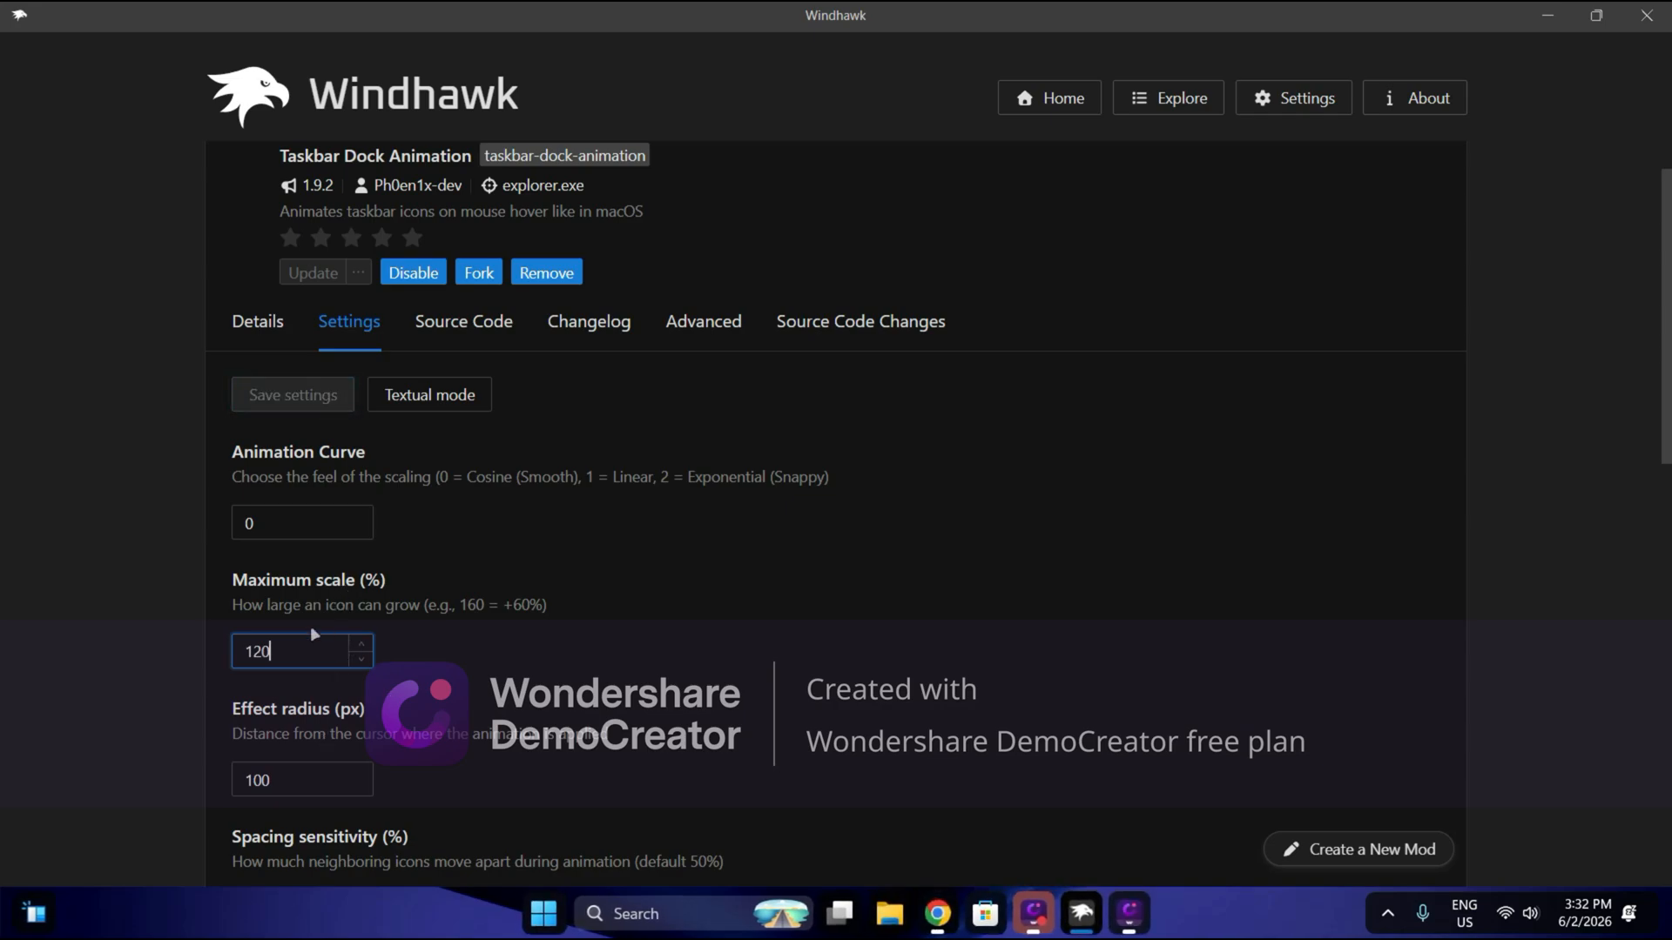
# - Set the maximum scale back to 100% and save the settings to compare the taskbar effect
pyautogui.press('BackSpace')
pyautogui.press('BackSpace')
pyautogui.write('00')
pyautogui.click(328, 409)
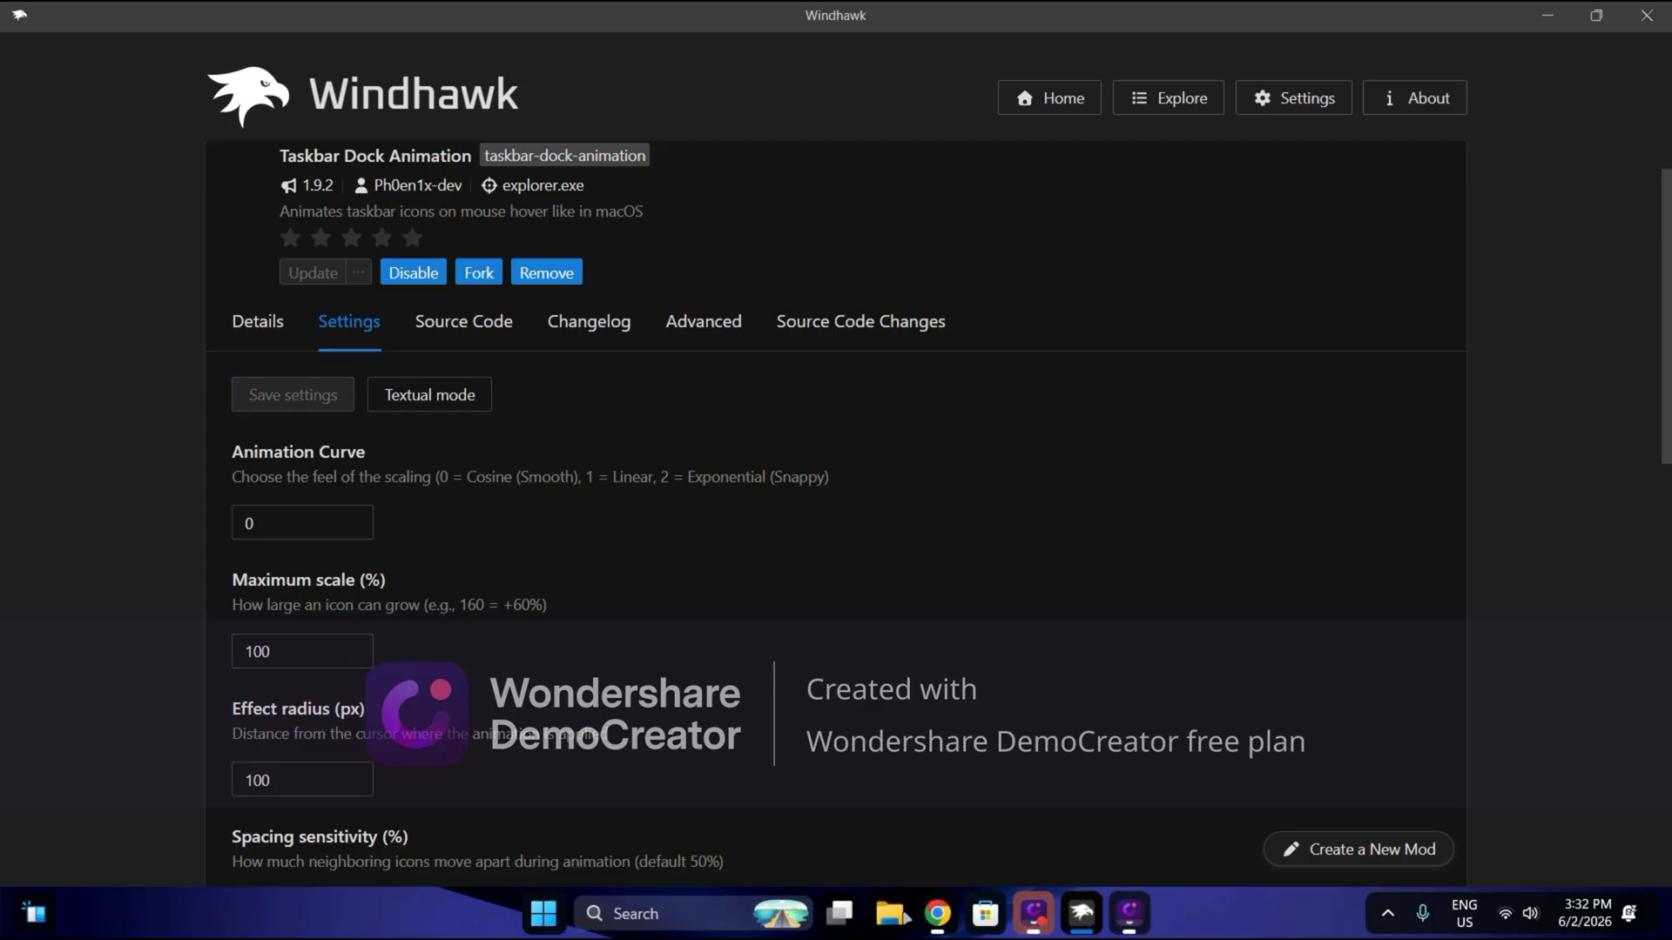
# - Set the maximum scale to 140% and save the settings
pyautogui.click(279, 652)
pyautogui.press('BackSpace')
pyautogui.press('BackSpace')
pyautogui.press('BackSpace')
pyautogui.write('0')
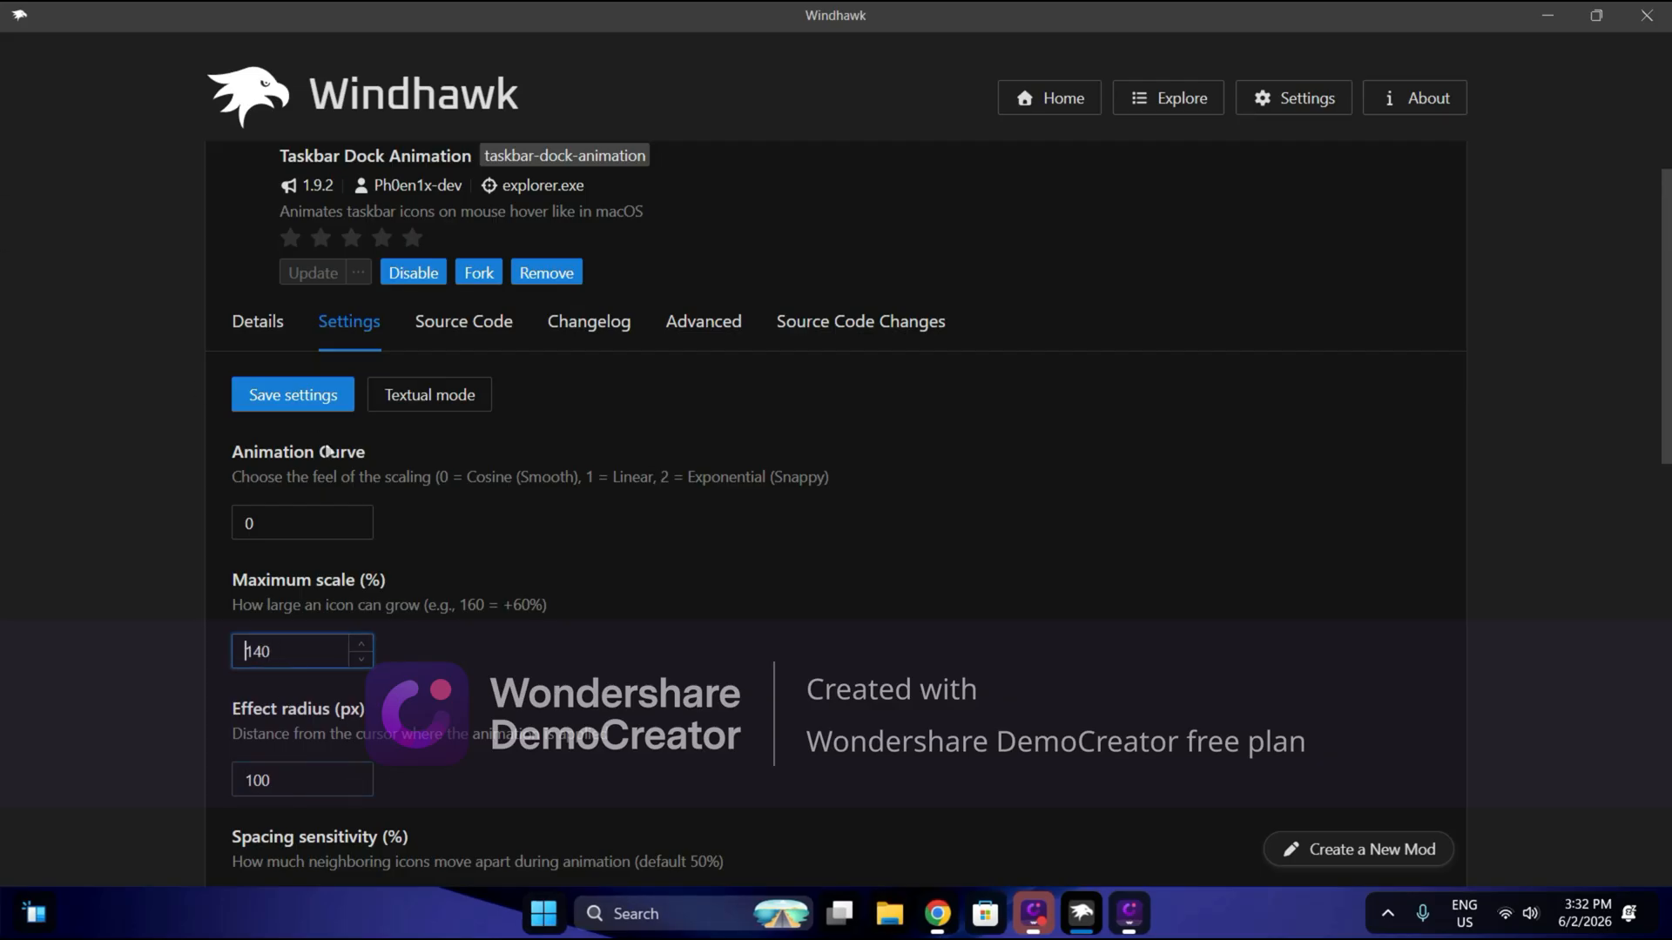
pyautogui.click(300, 393)
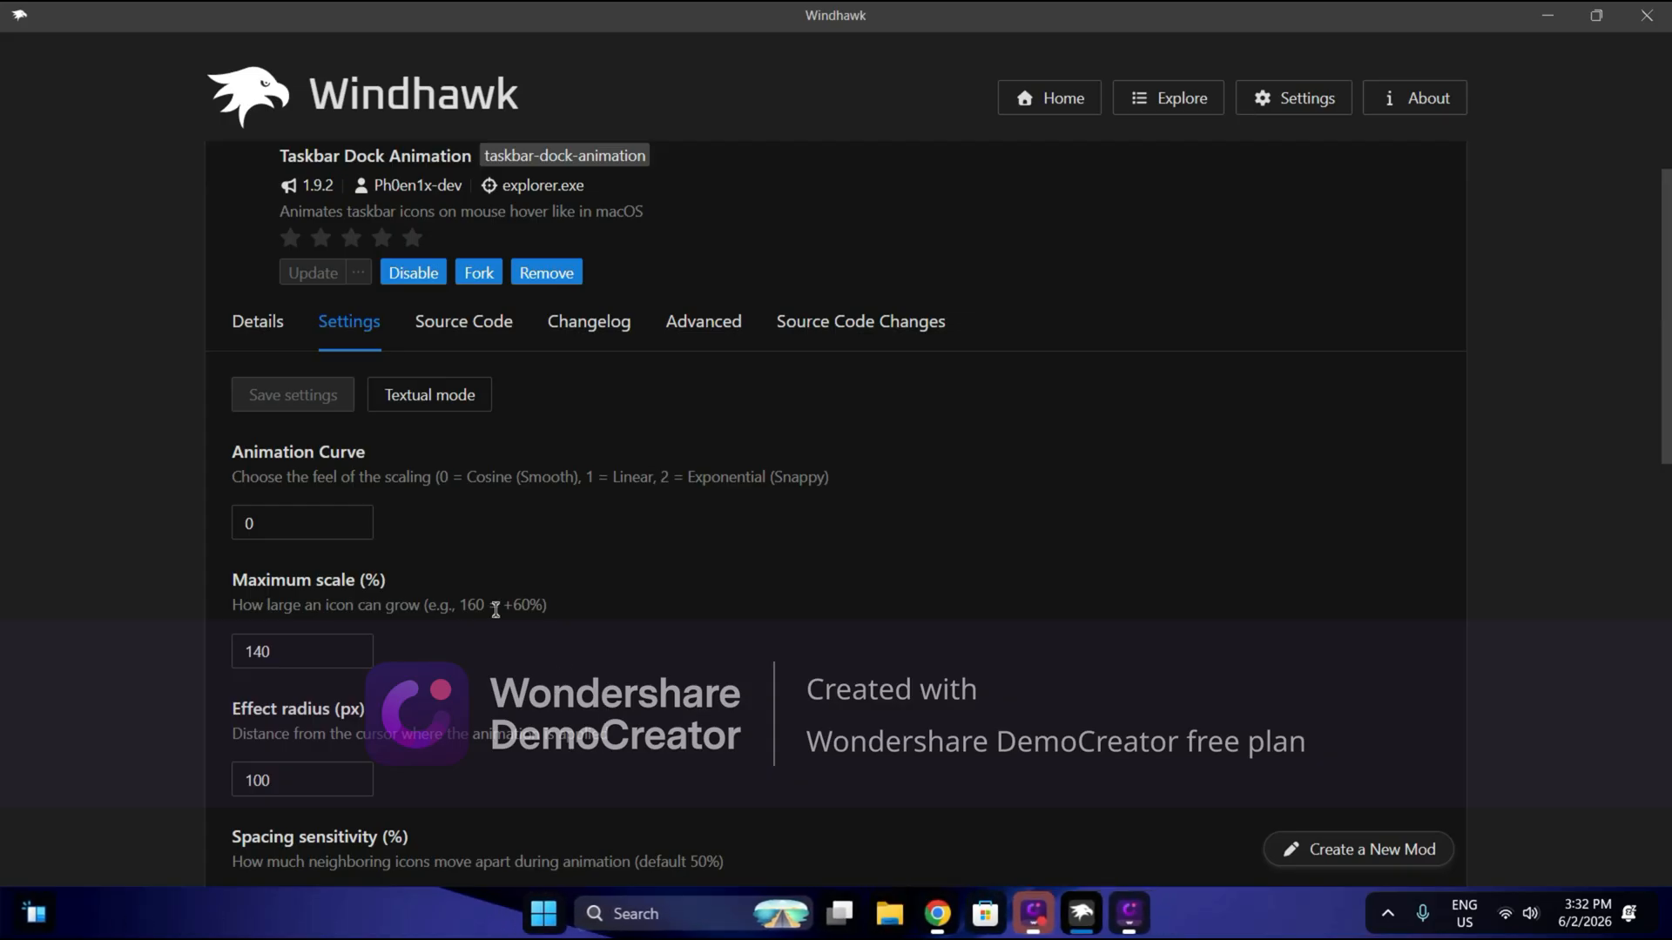
# - Set the maximum scale to 125%, save the settings and check the taskbar icon animation
pyautogui.click(298, 649)
pyautogui.press('BackSpace')
pyautogui.press('BackSpace')
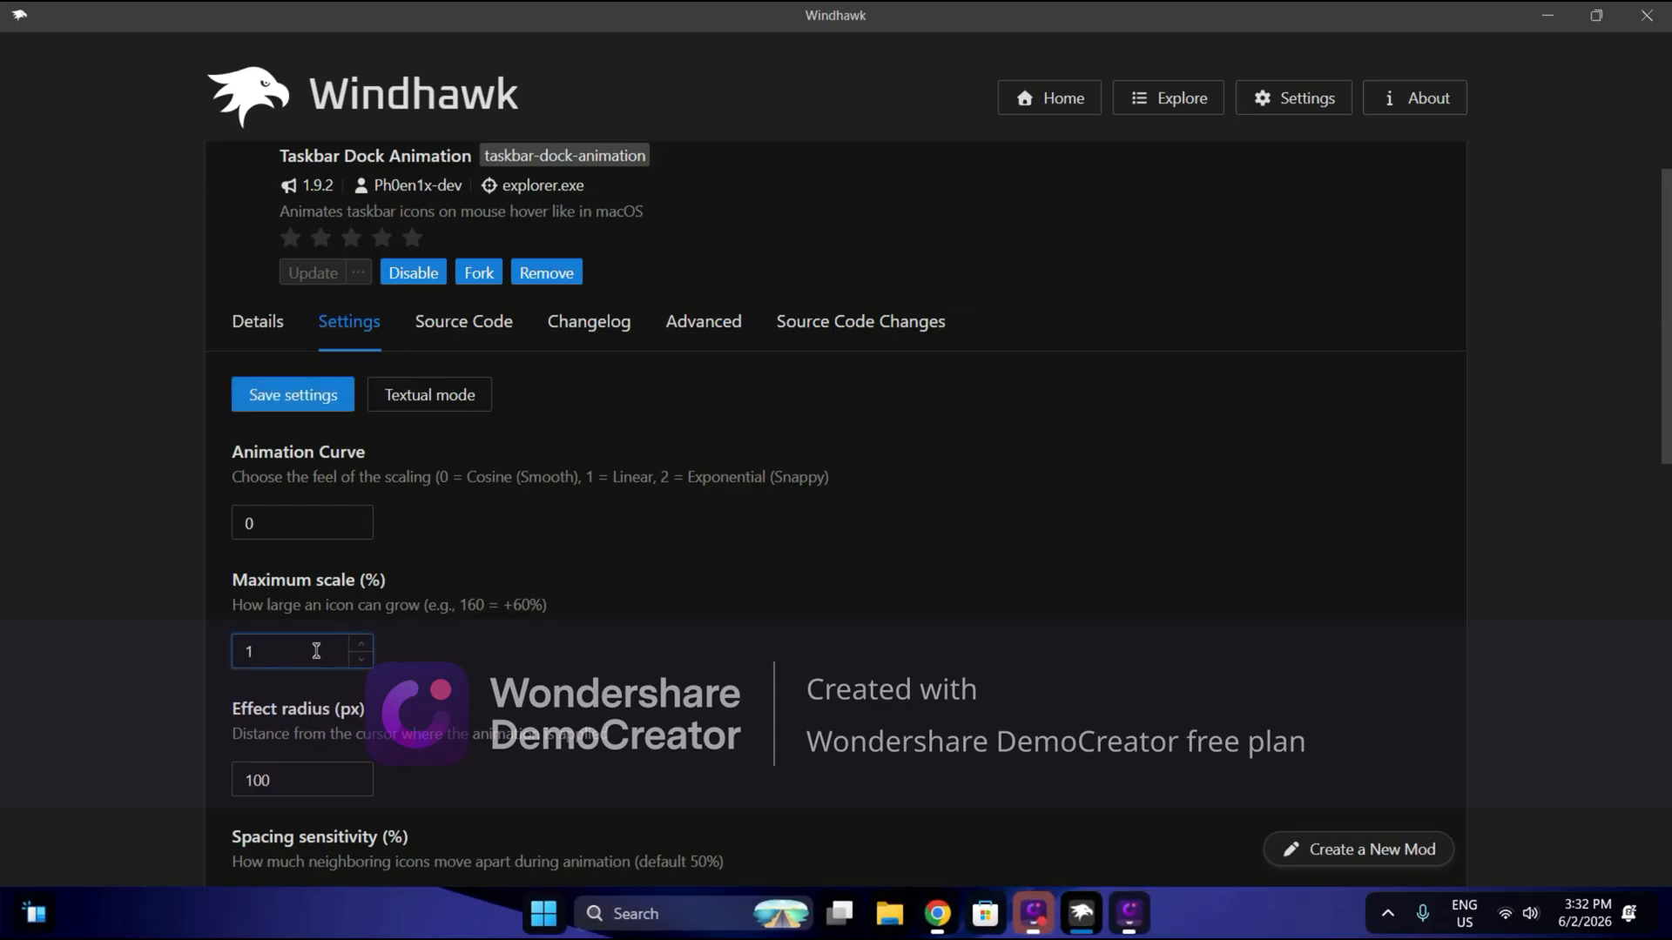
pyautogui.write('25')
pyautogui.press('Return')
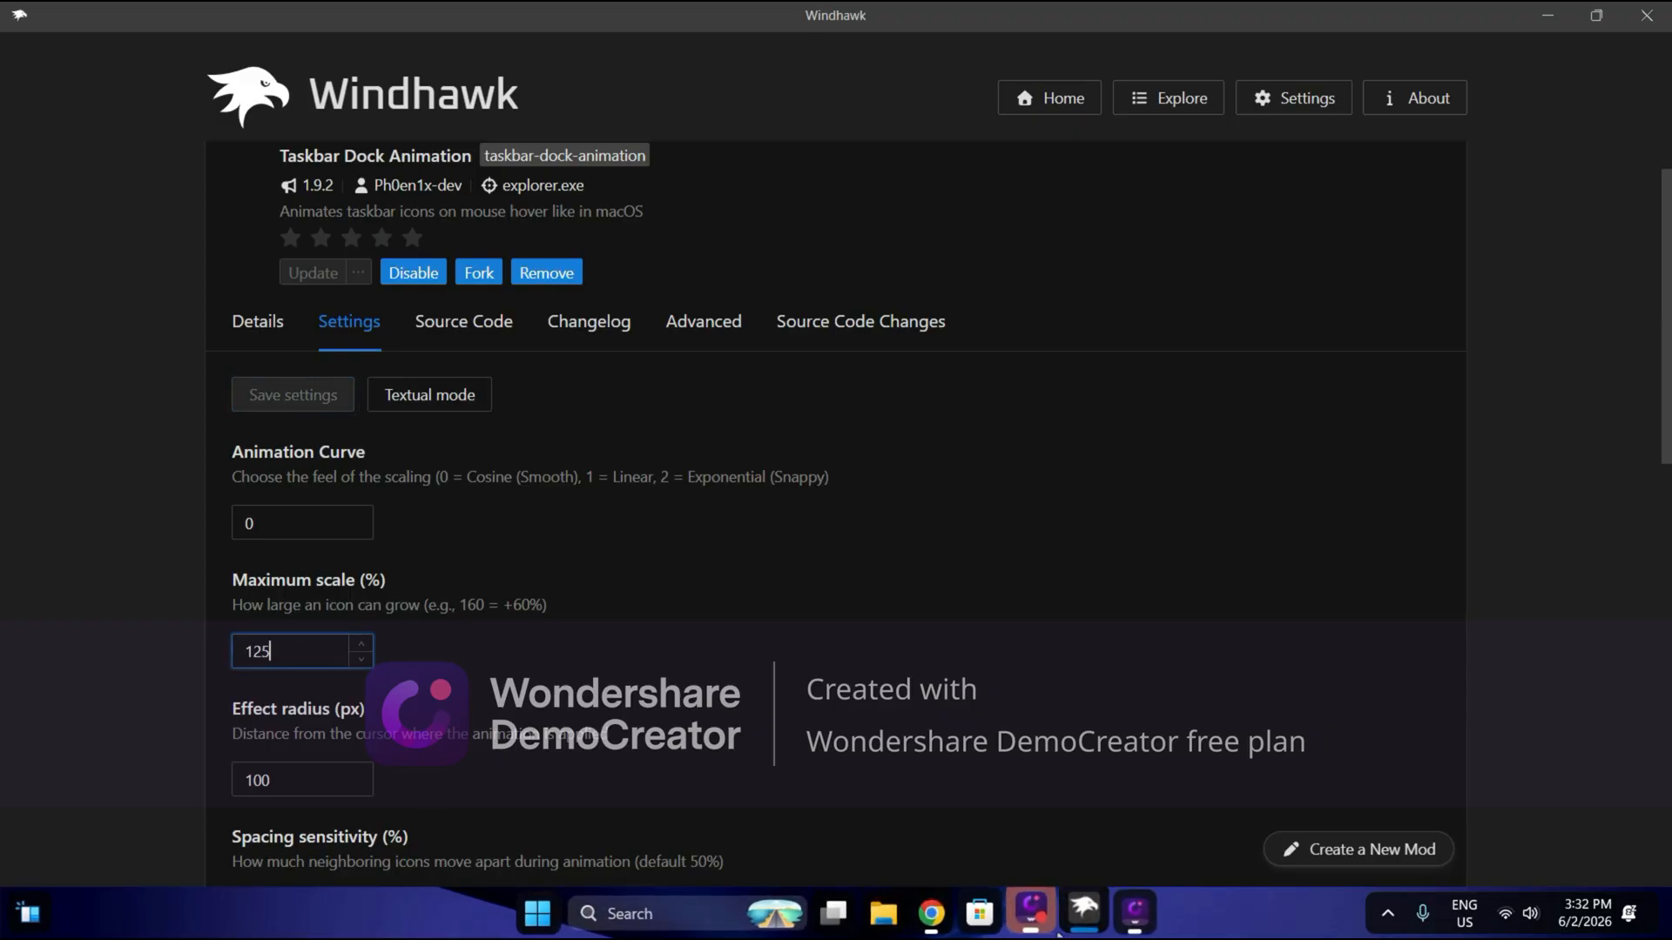
# - Return to the mod catalogue, and in the notification center clear all notifications and turn off Do not disturb
pyautogui.scroll(2, 264, 358)
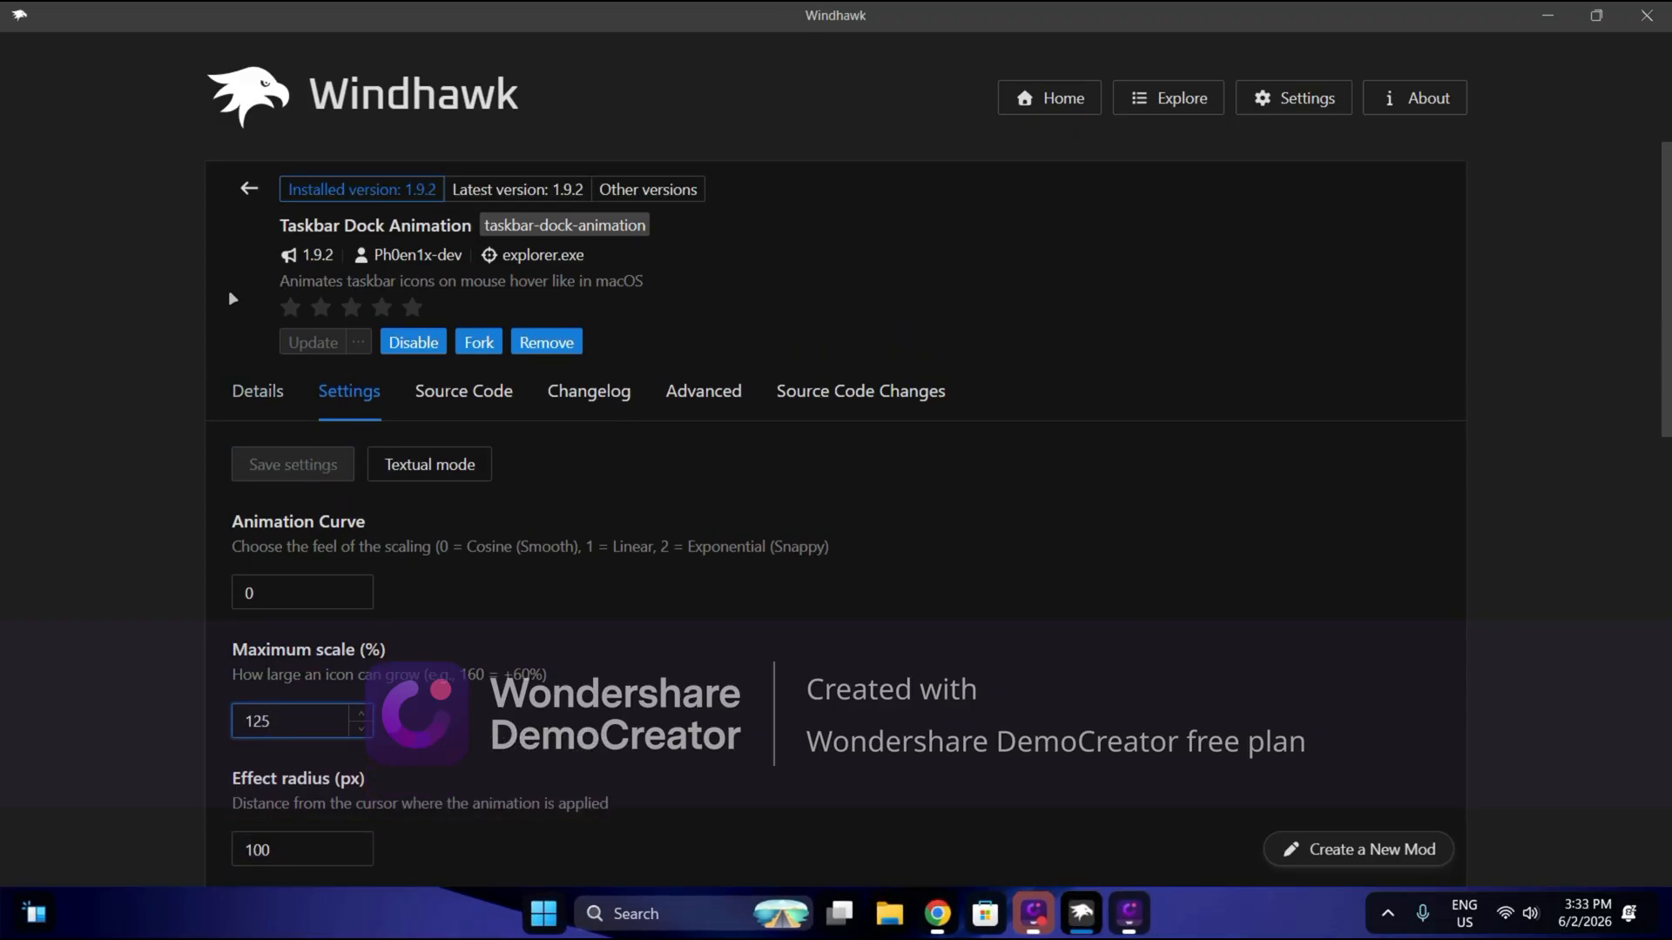
pyautogui.click(245, 183)
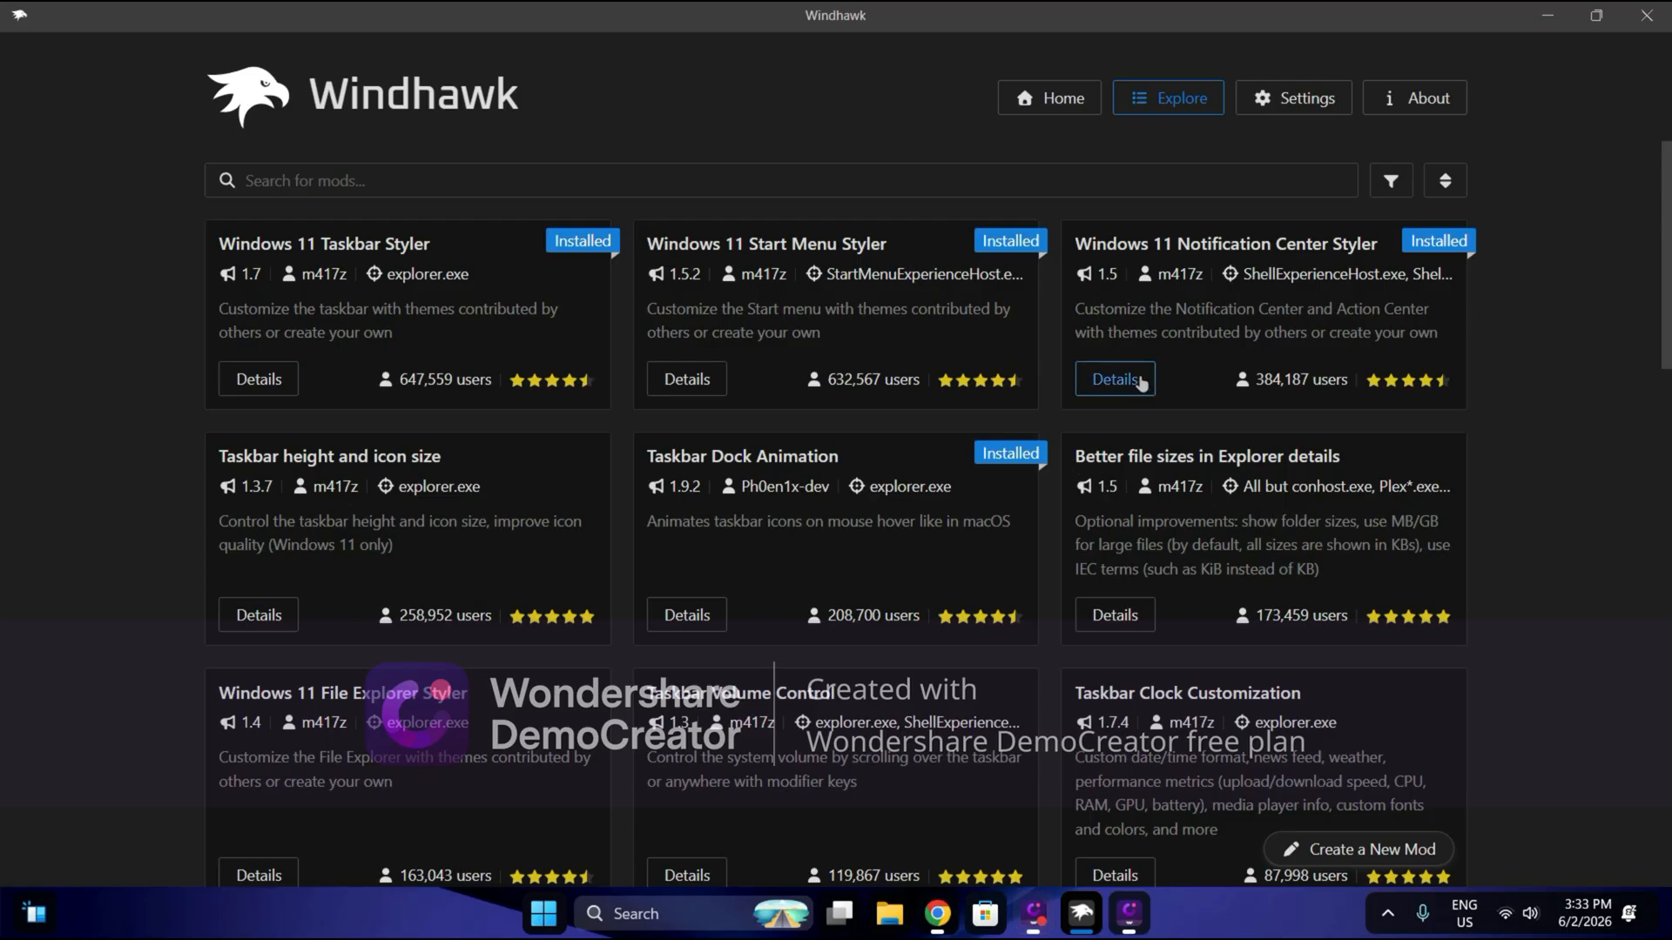
pyautogui.moveTo(1157, 246); pyautogui.dragTo(1332, 278)
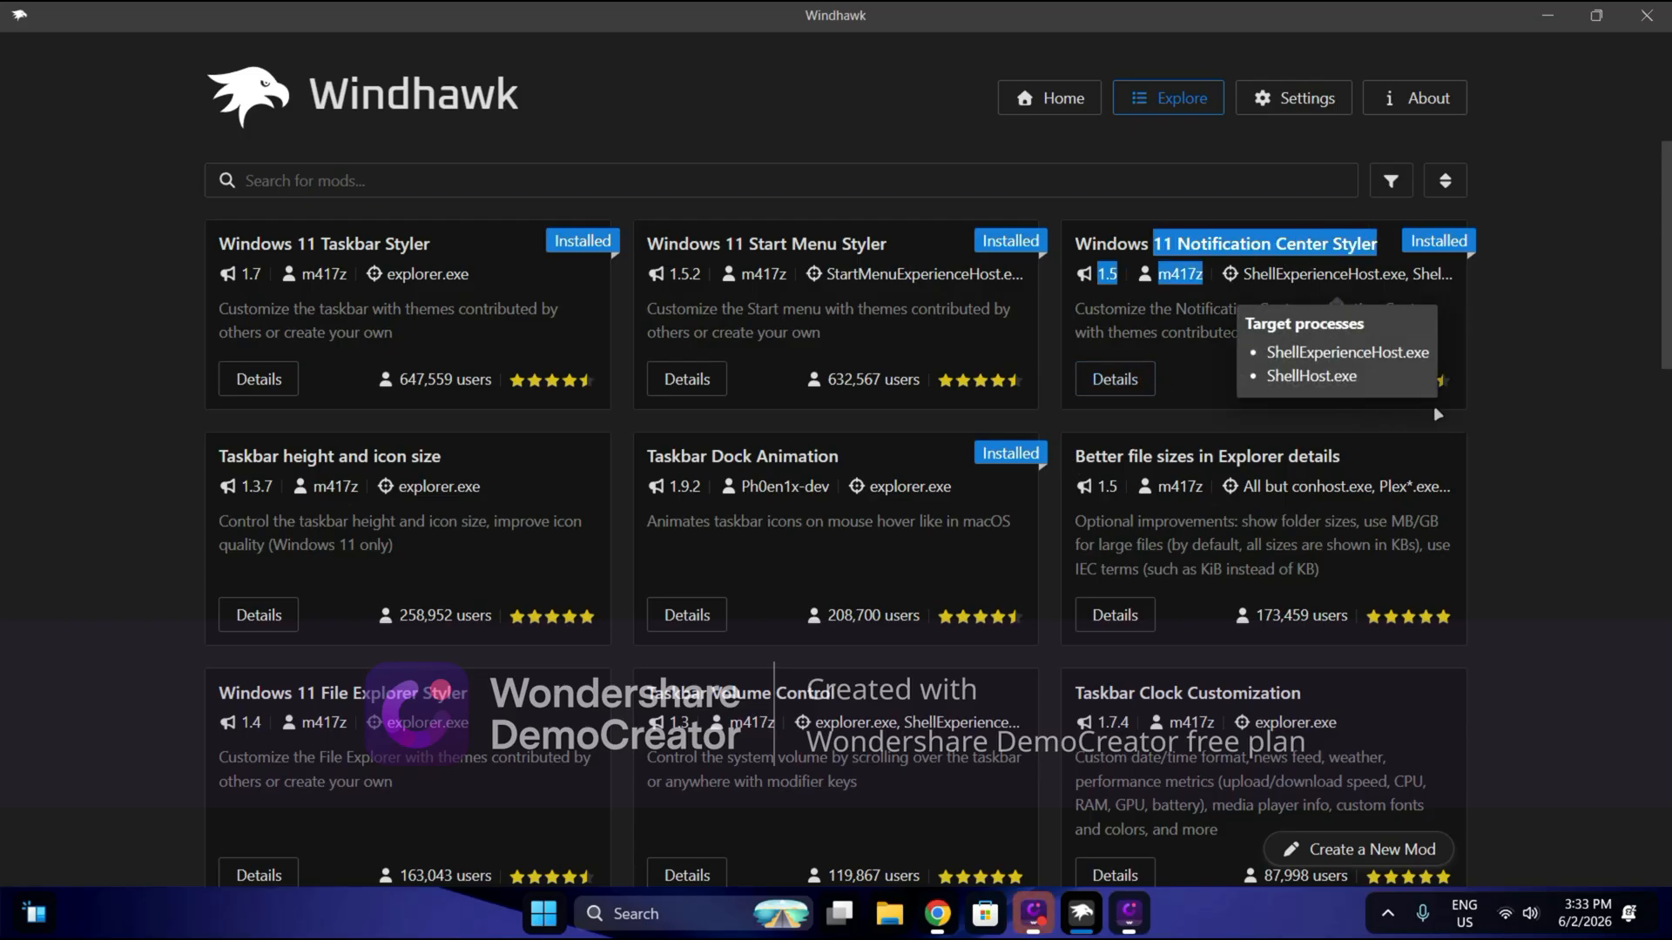
pyautogui.click(1567, 679)
pyautogui.click(1610, 916)
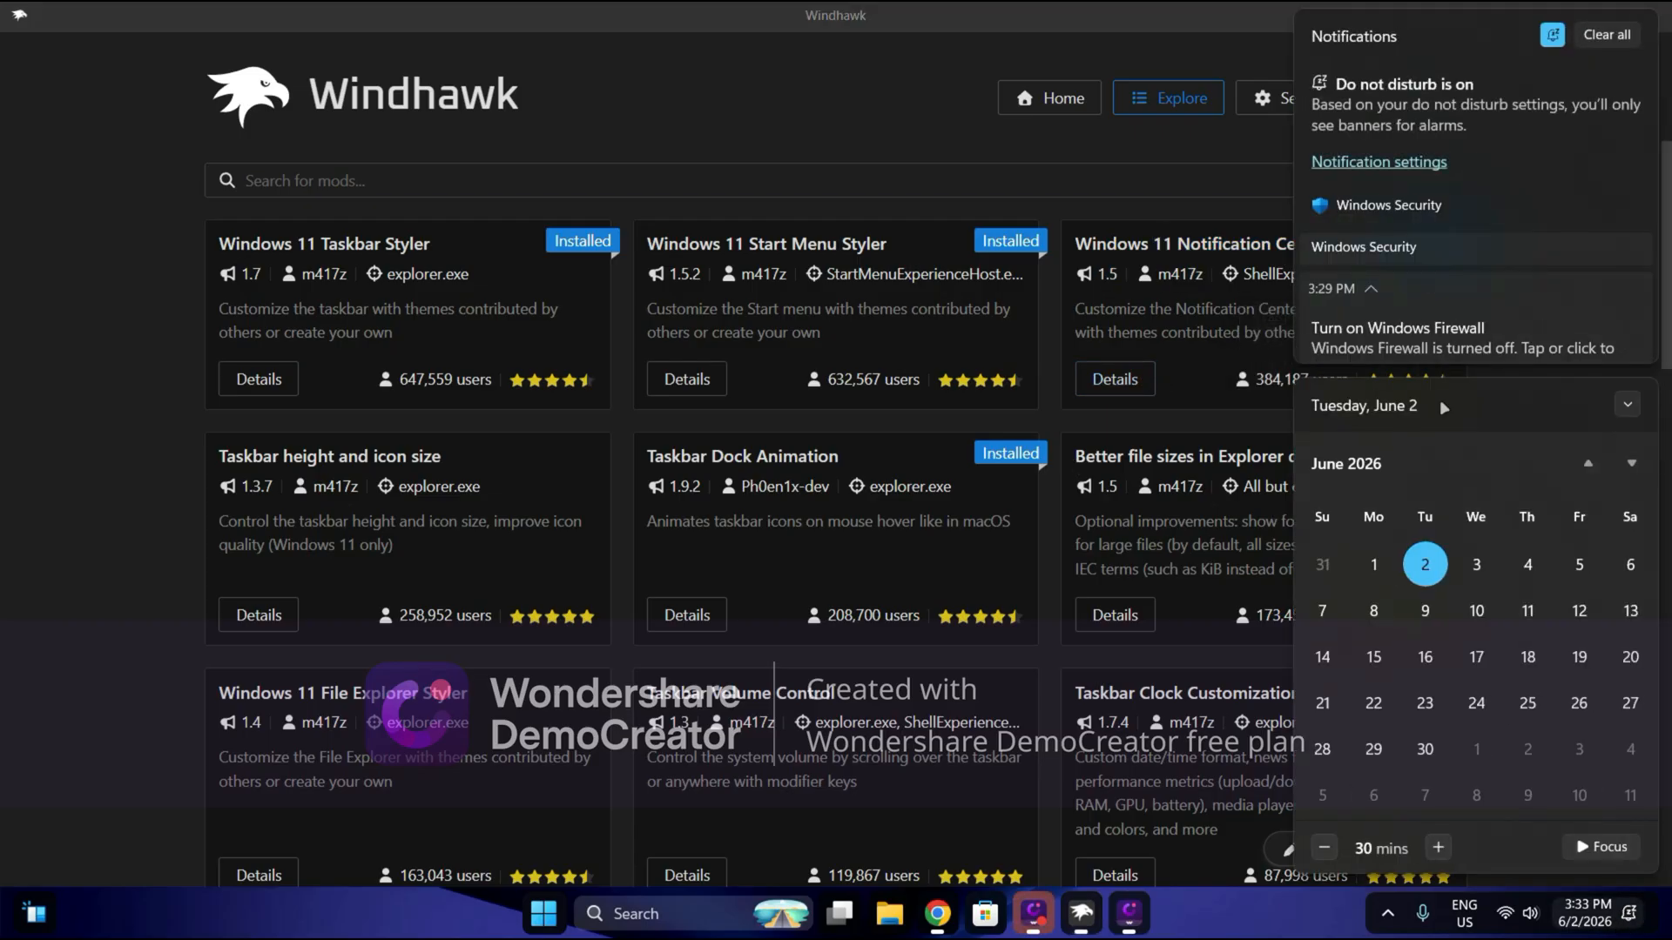
pyautogui.click(1580, 44)
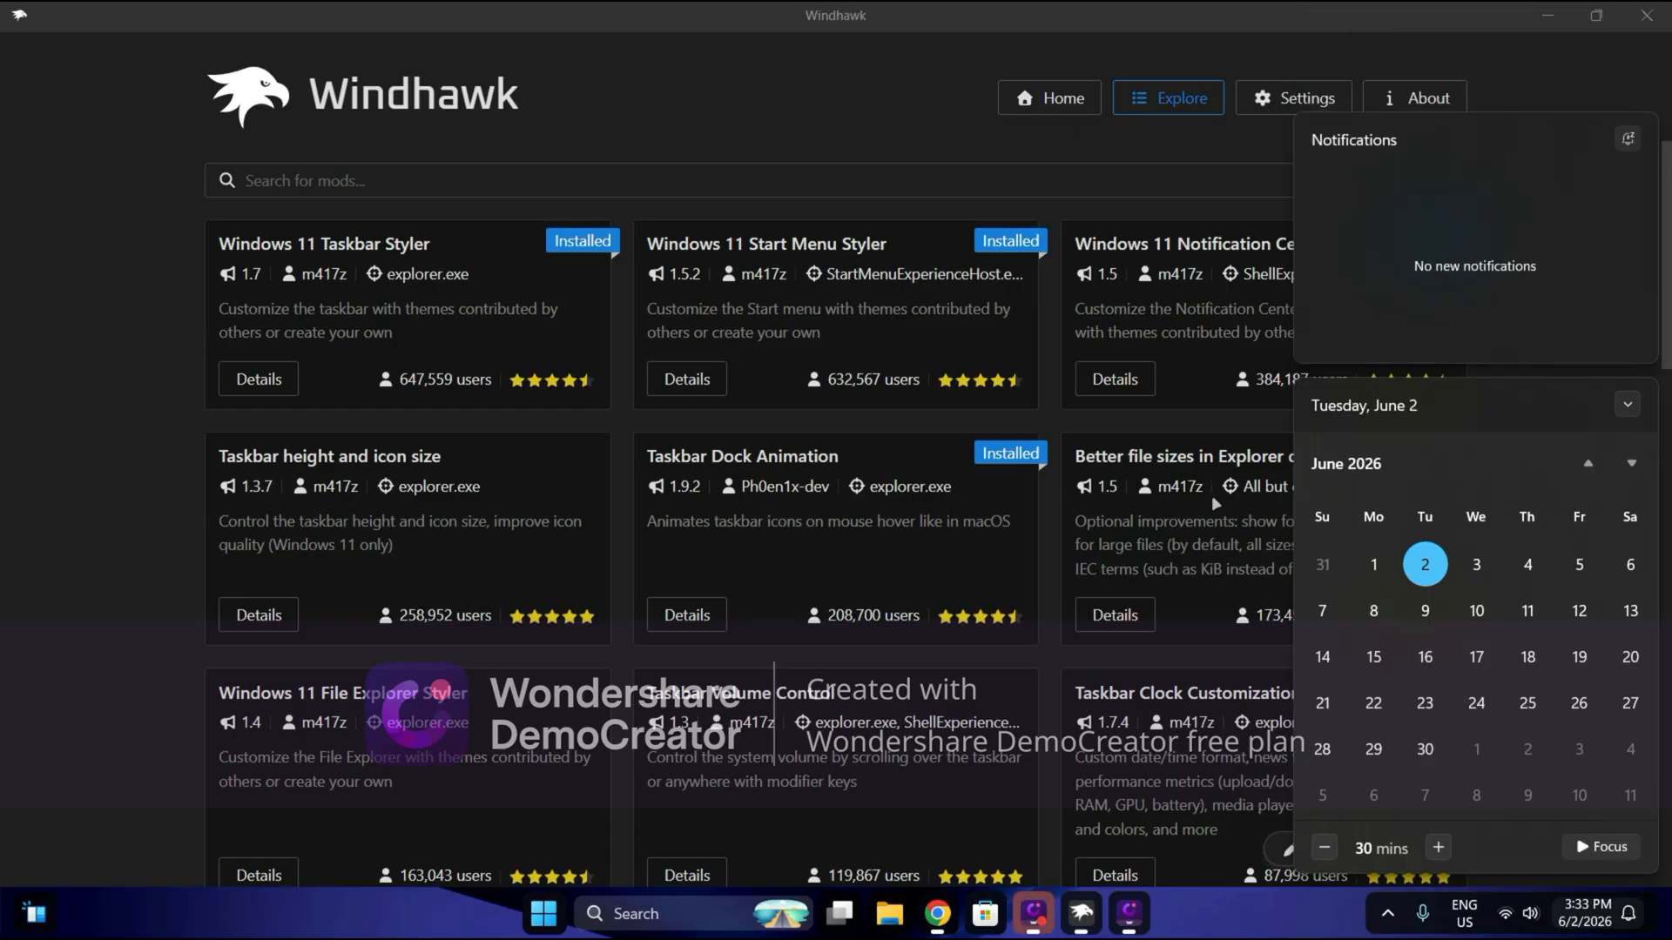
pyautogui.click(1201, 422)
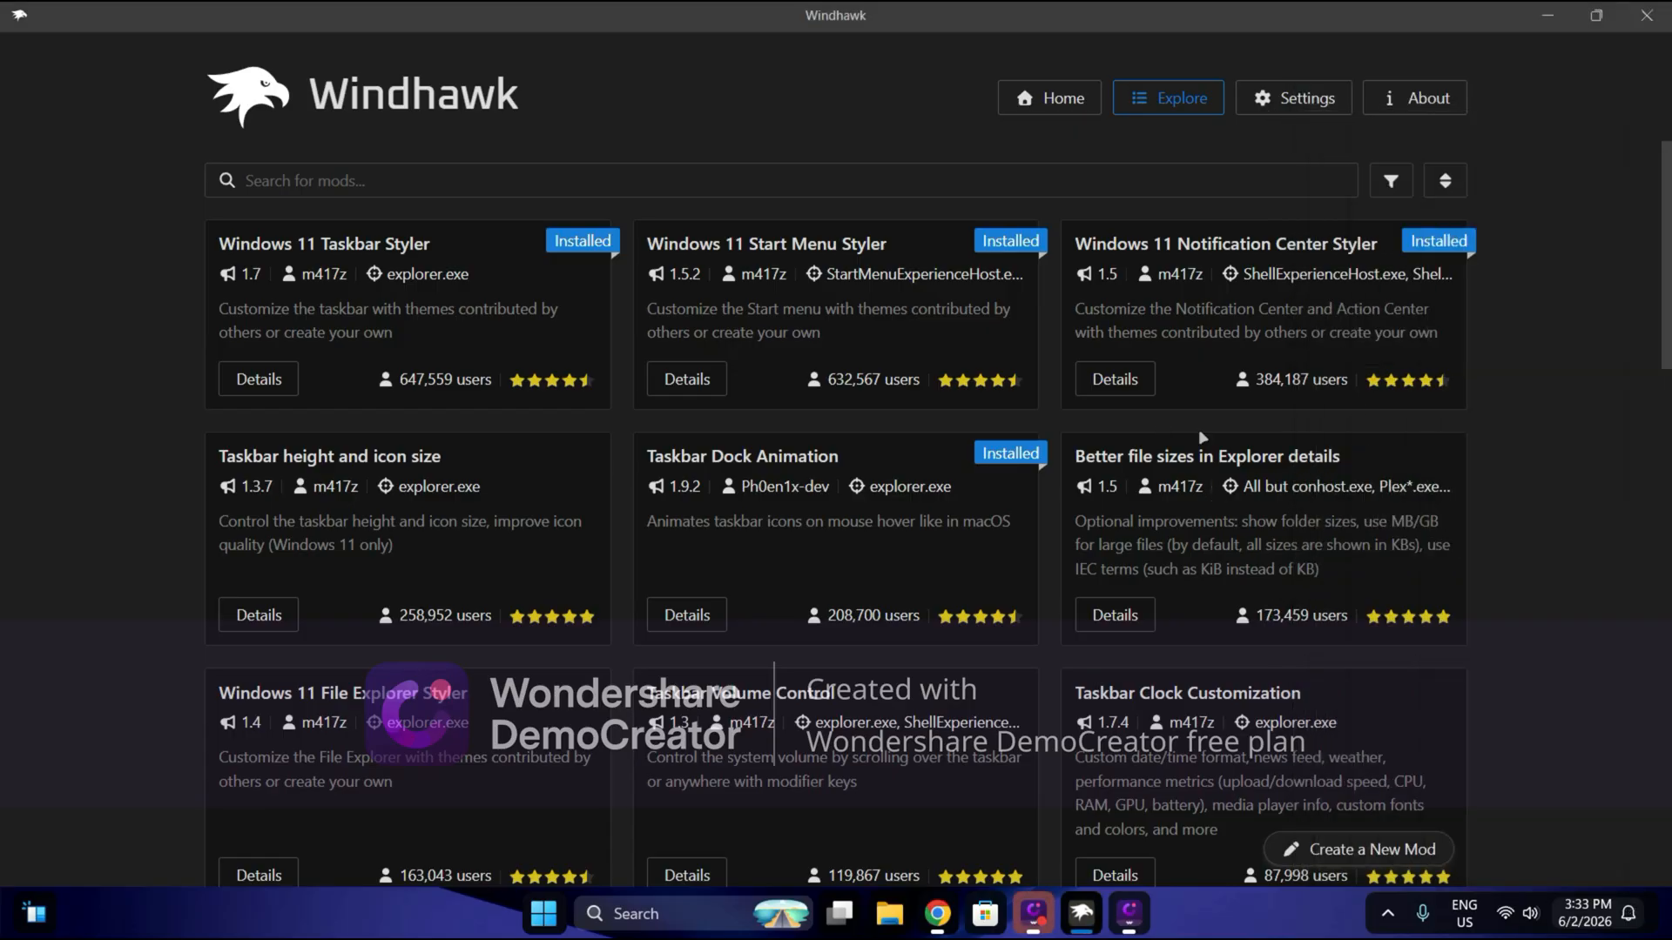
# - Open the Windows 11 Notification Center Styler mod and examine the theme previews in its details
pyautogui.click(1117, 379)
pyautogui.scroll(-10, 885, 525)
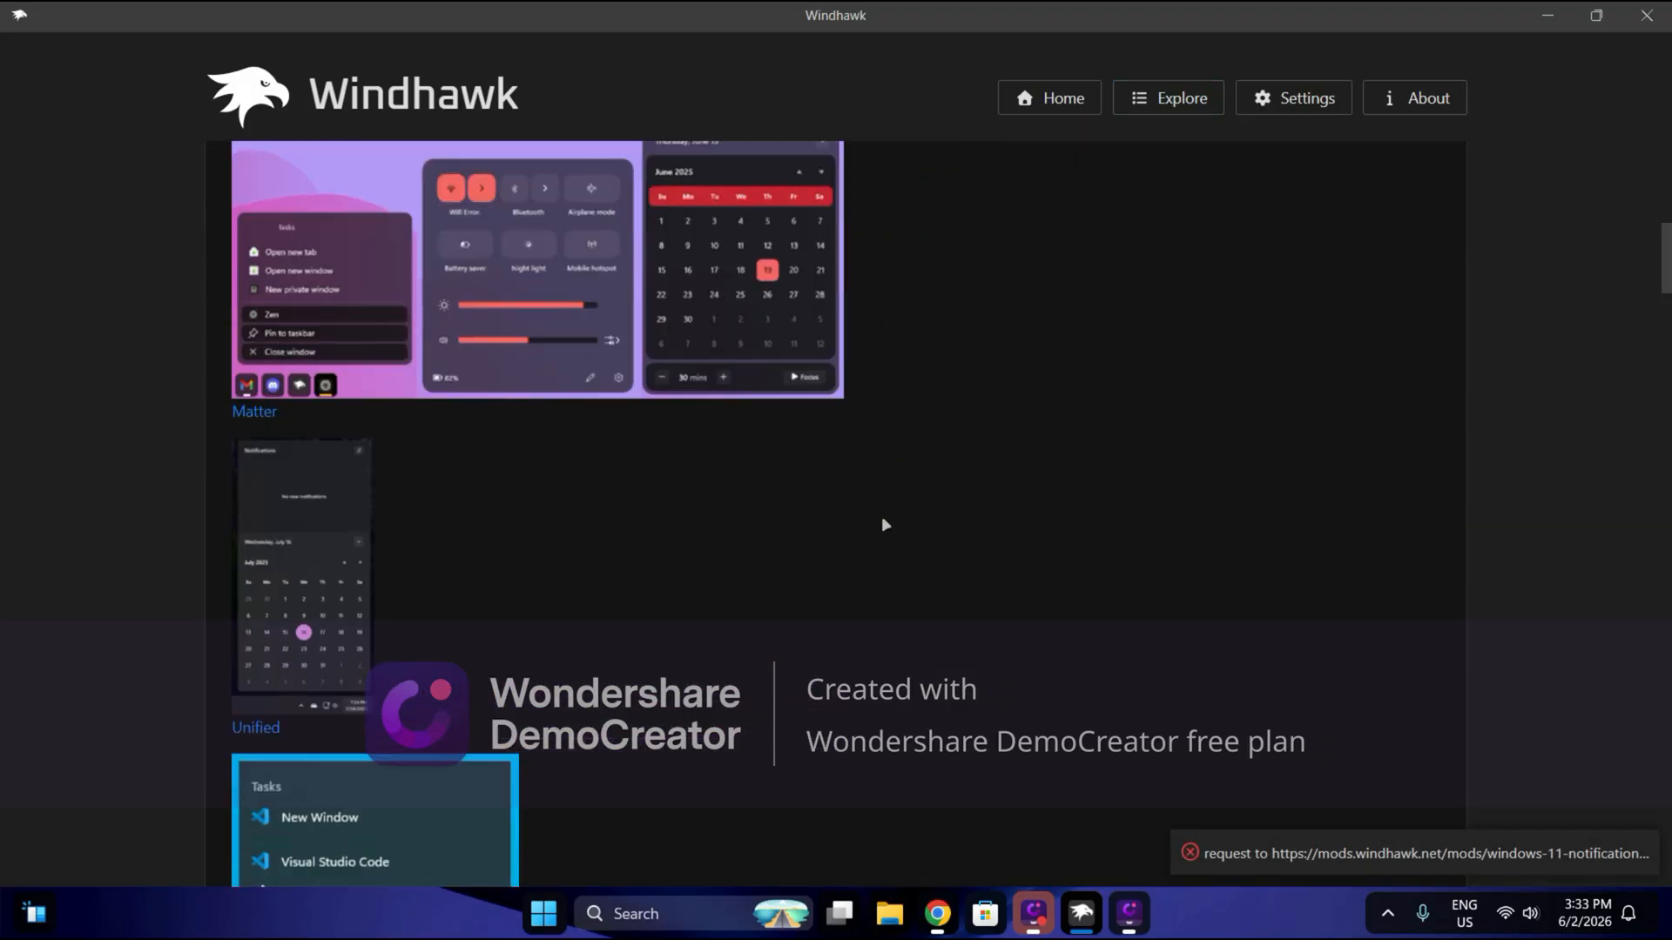
pyautogui.scroll(-12, 534, 296)
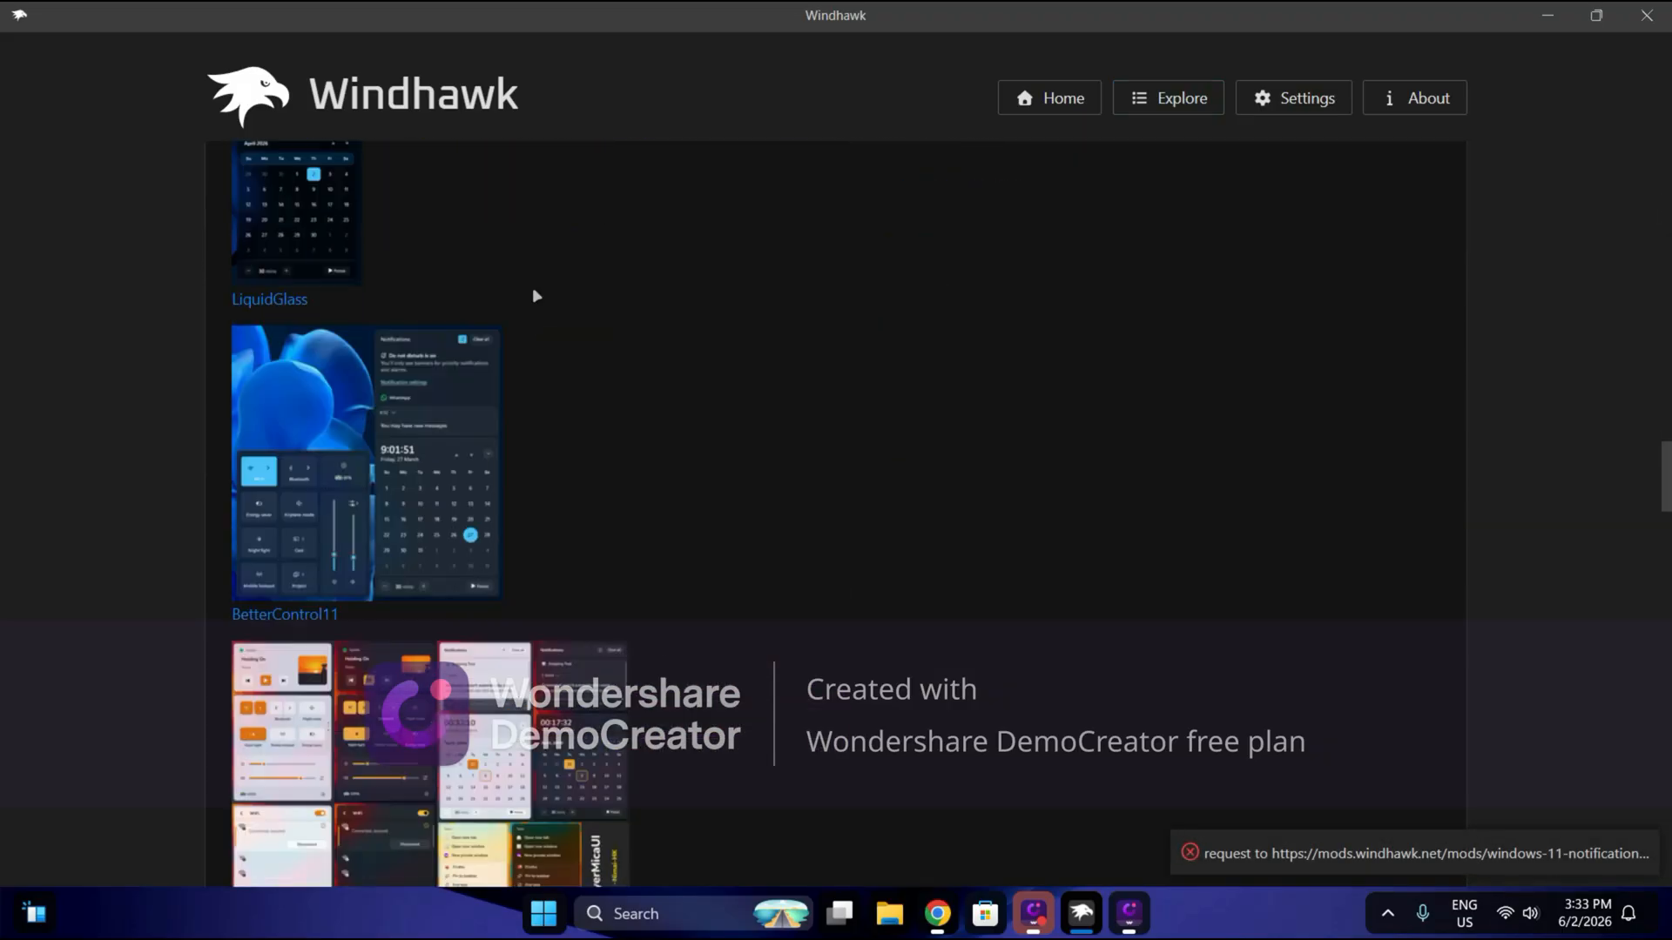
pyautogui.scroll(-4, 533, 296)
pyautogui.scroll(10, 532, 297)
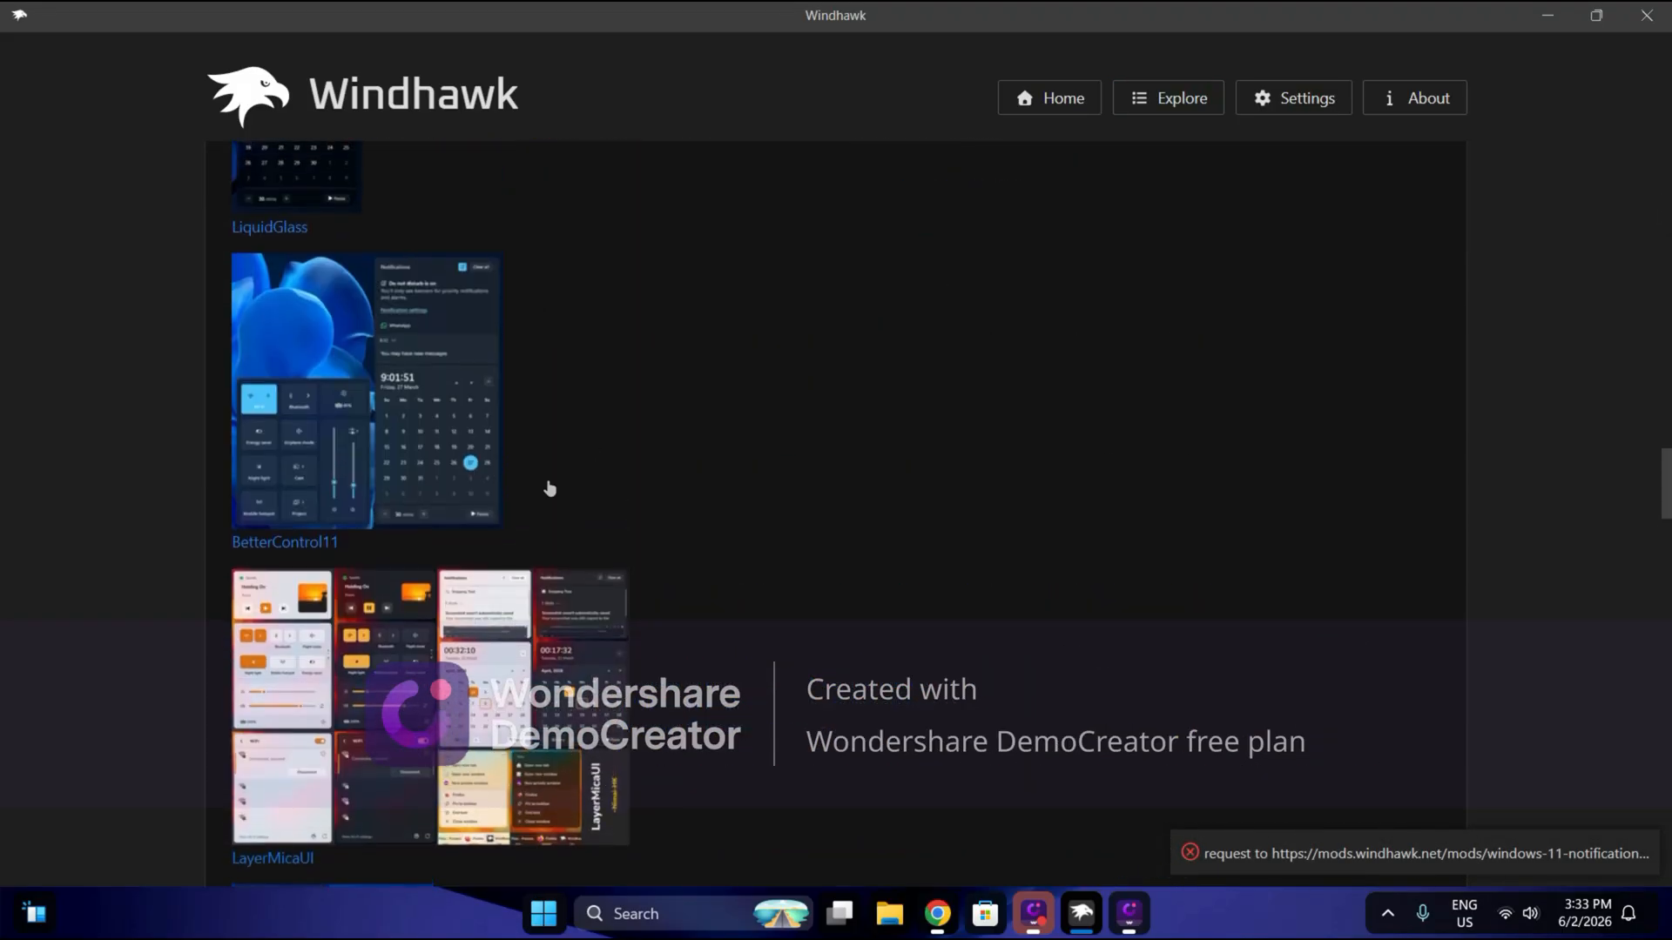
pyautogui.scroll(3, 451, 586)
pyautogui.scroll(-2, 451, 585)
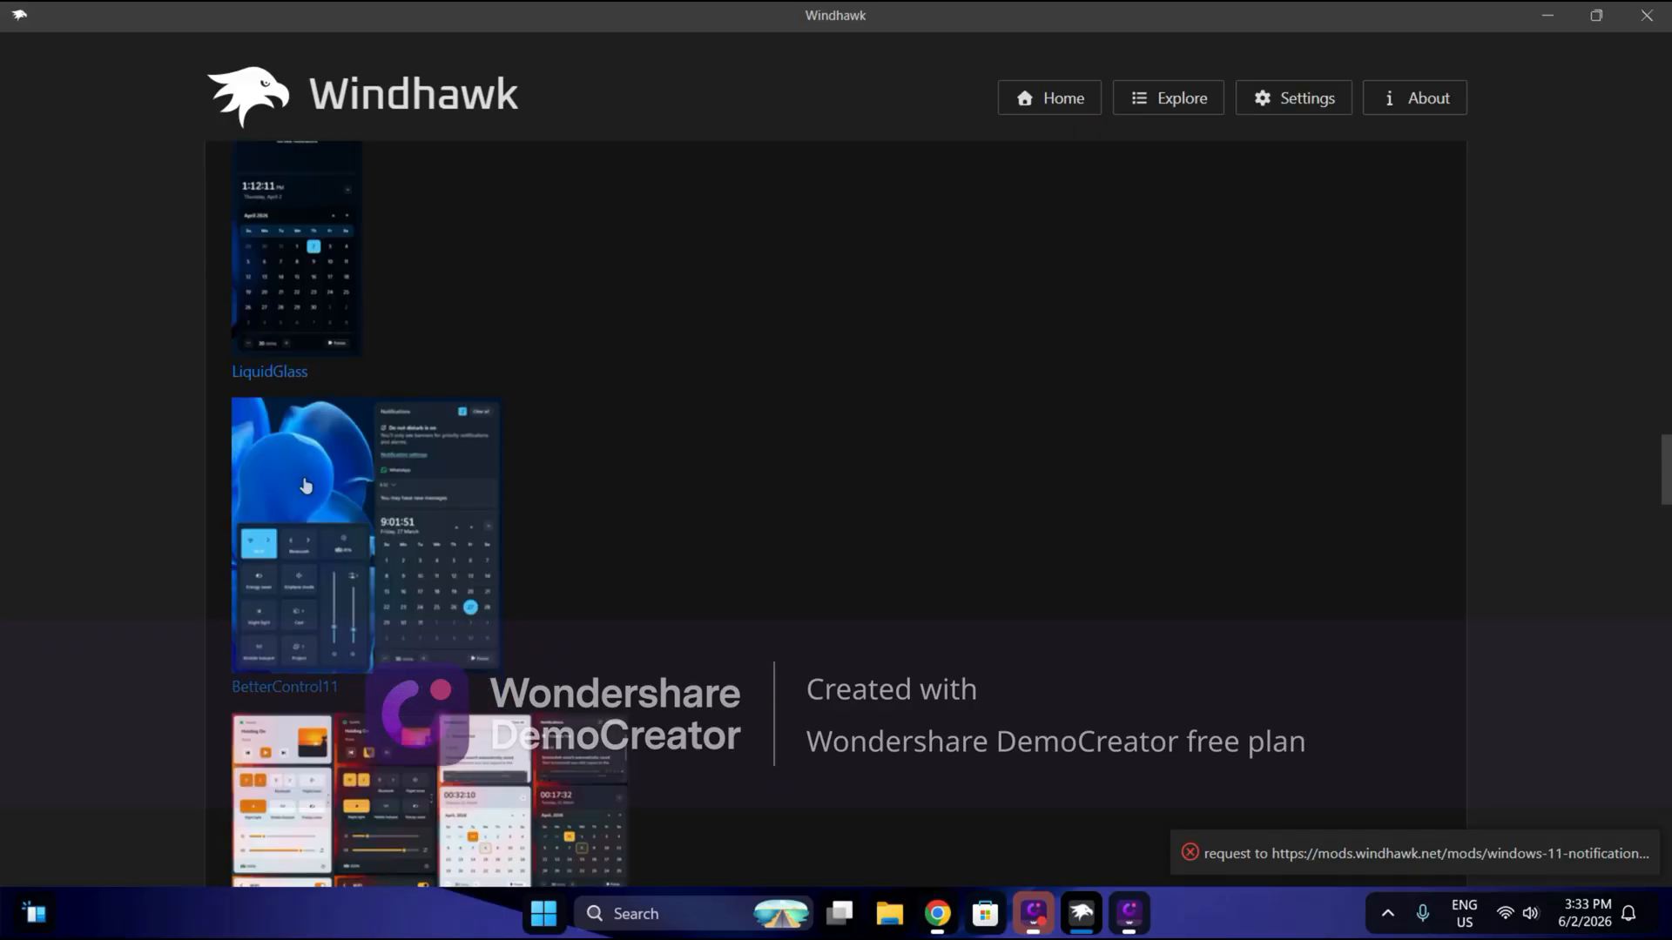
pyautogui.scroll(4, 217, 679)
pyautogui.scroll(3, 303, 765)
pyautogui.scroll(-2, 309, 766)
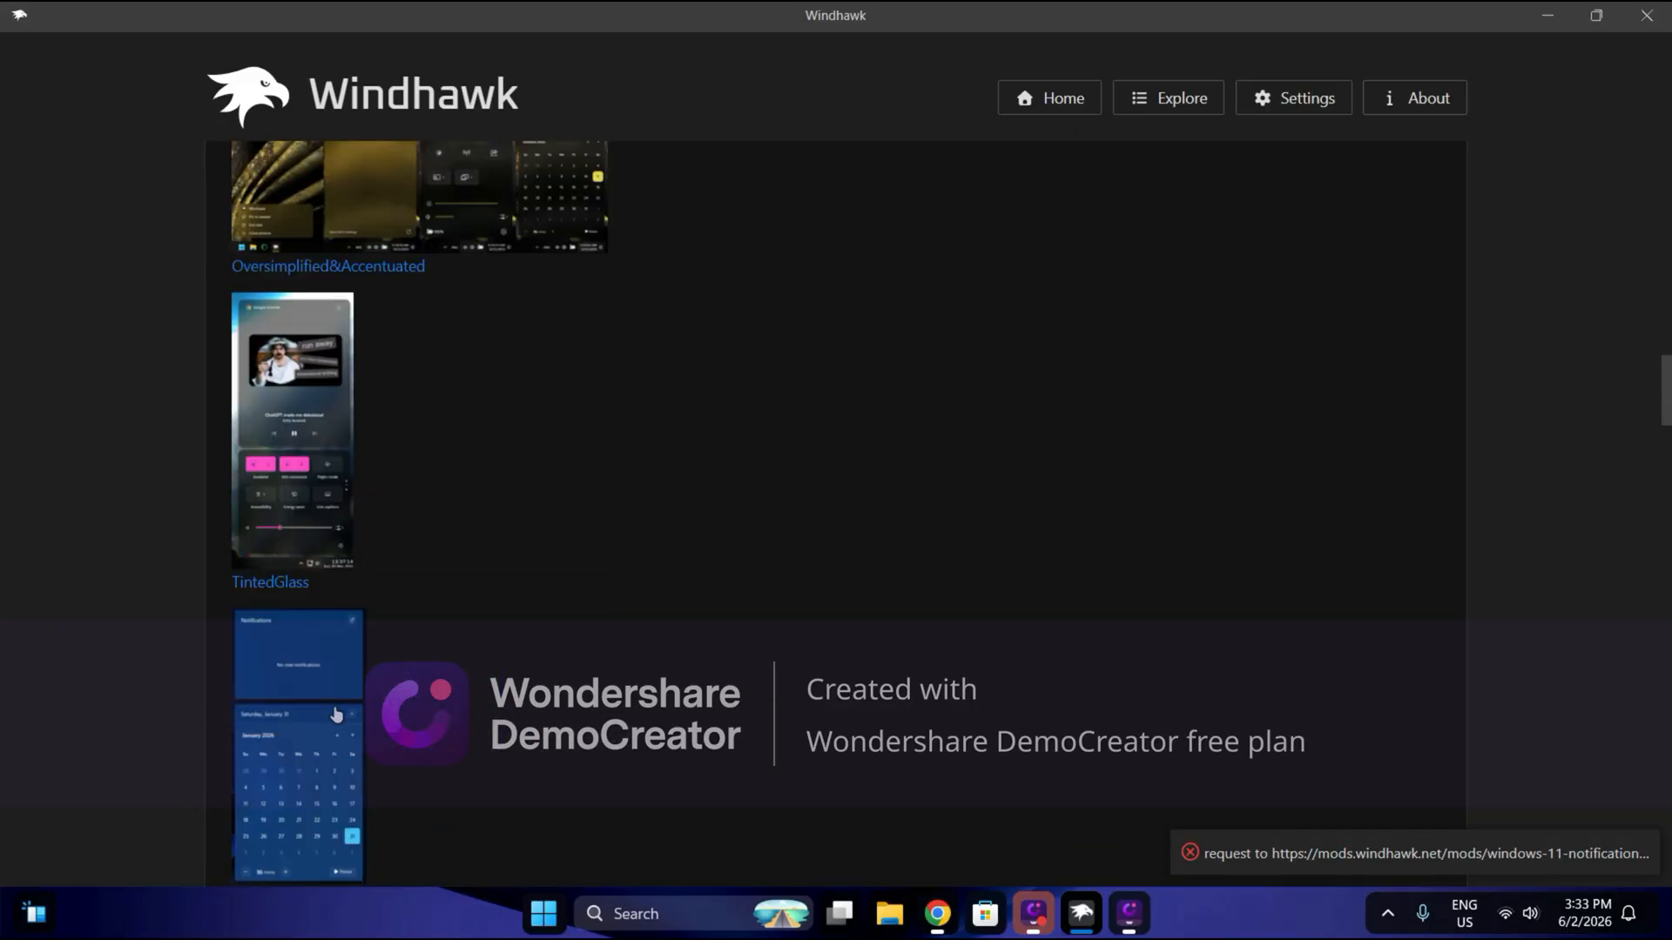
pyautogui.scroll(4, 322, 748)
pyautogui.scroll(12, 356, 567)
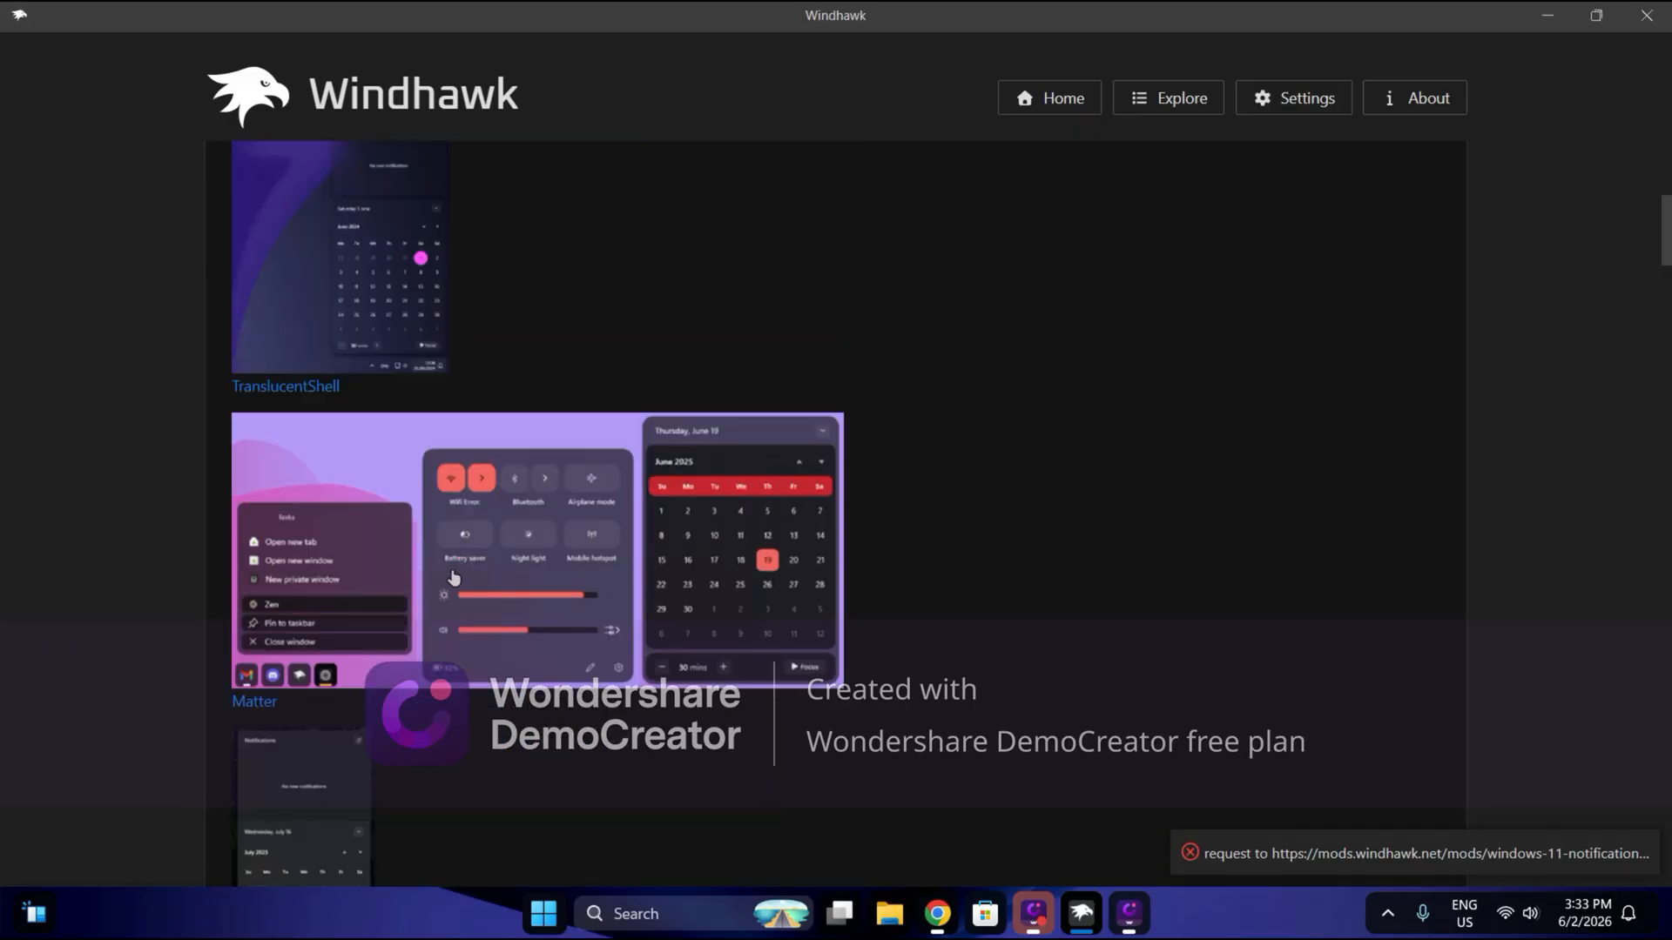
# - Set the Notification Center Styler theme to LiquidGlass, save the settings and check the notification center and quick settings
pyautogui.click(341, 400)
pyautogui.click(335, 592)
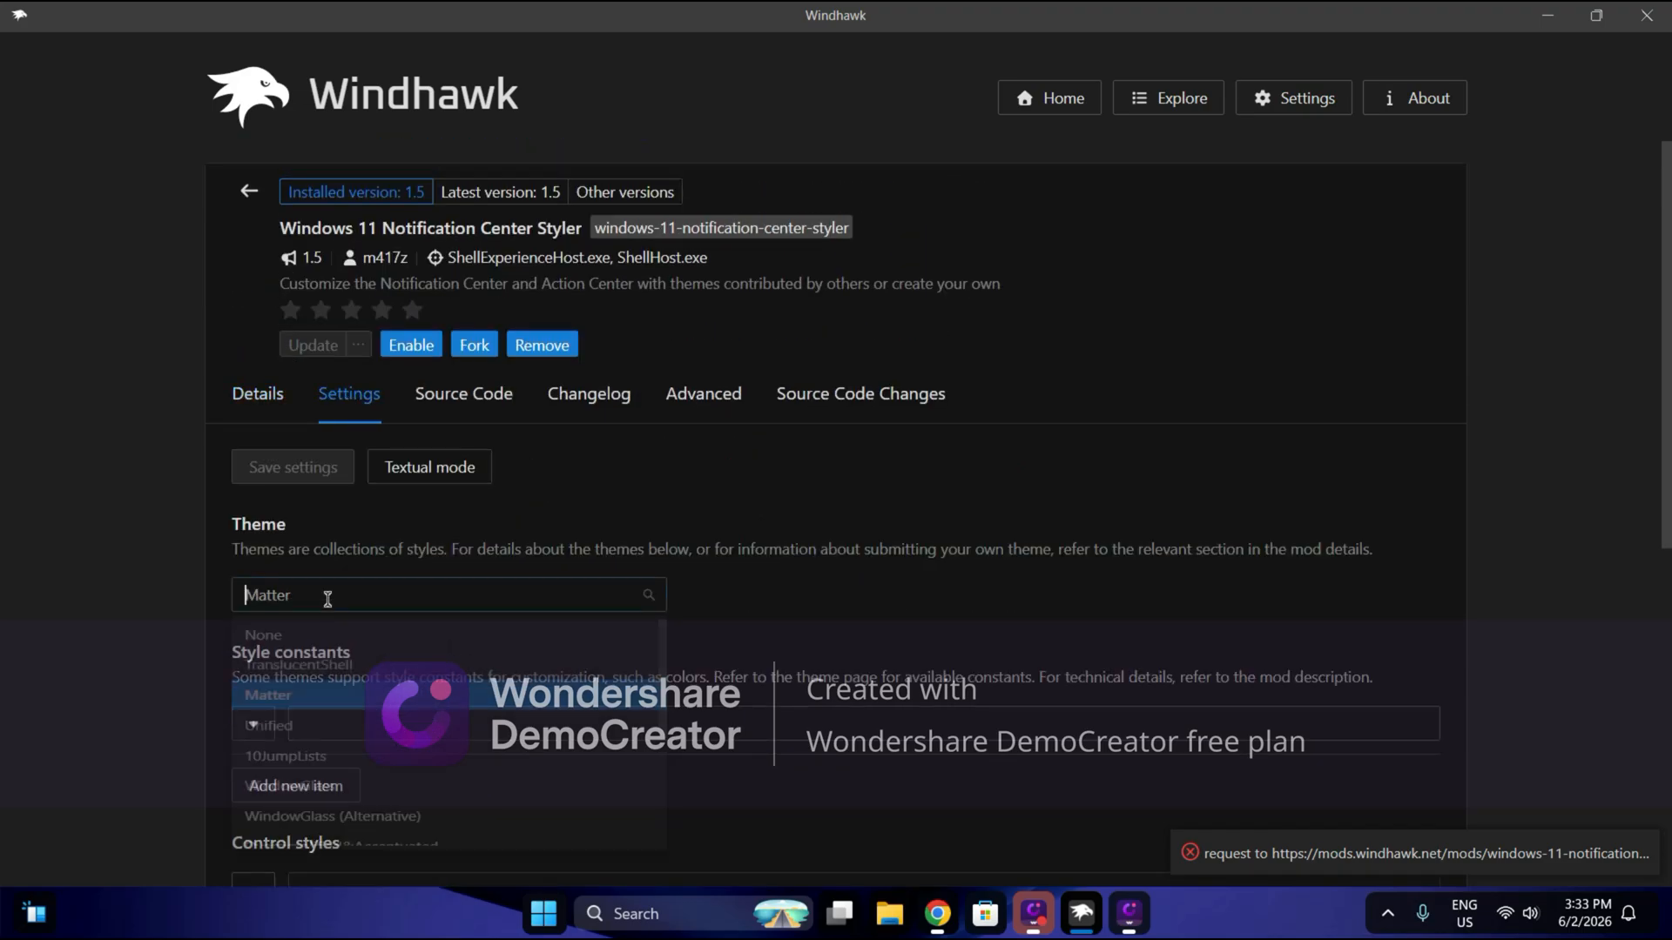
pyautogui.scroll(-1, 305, 705)
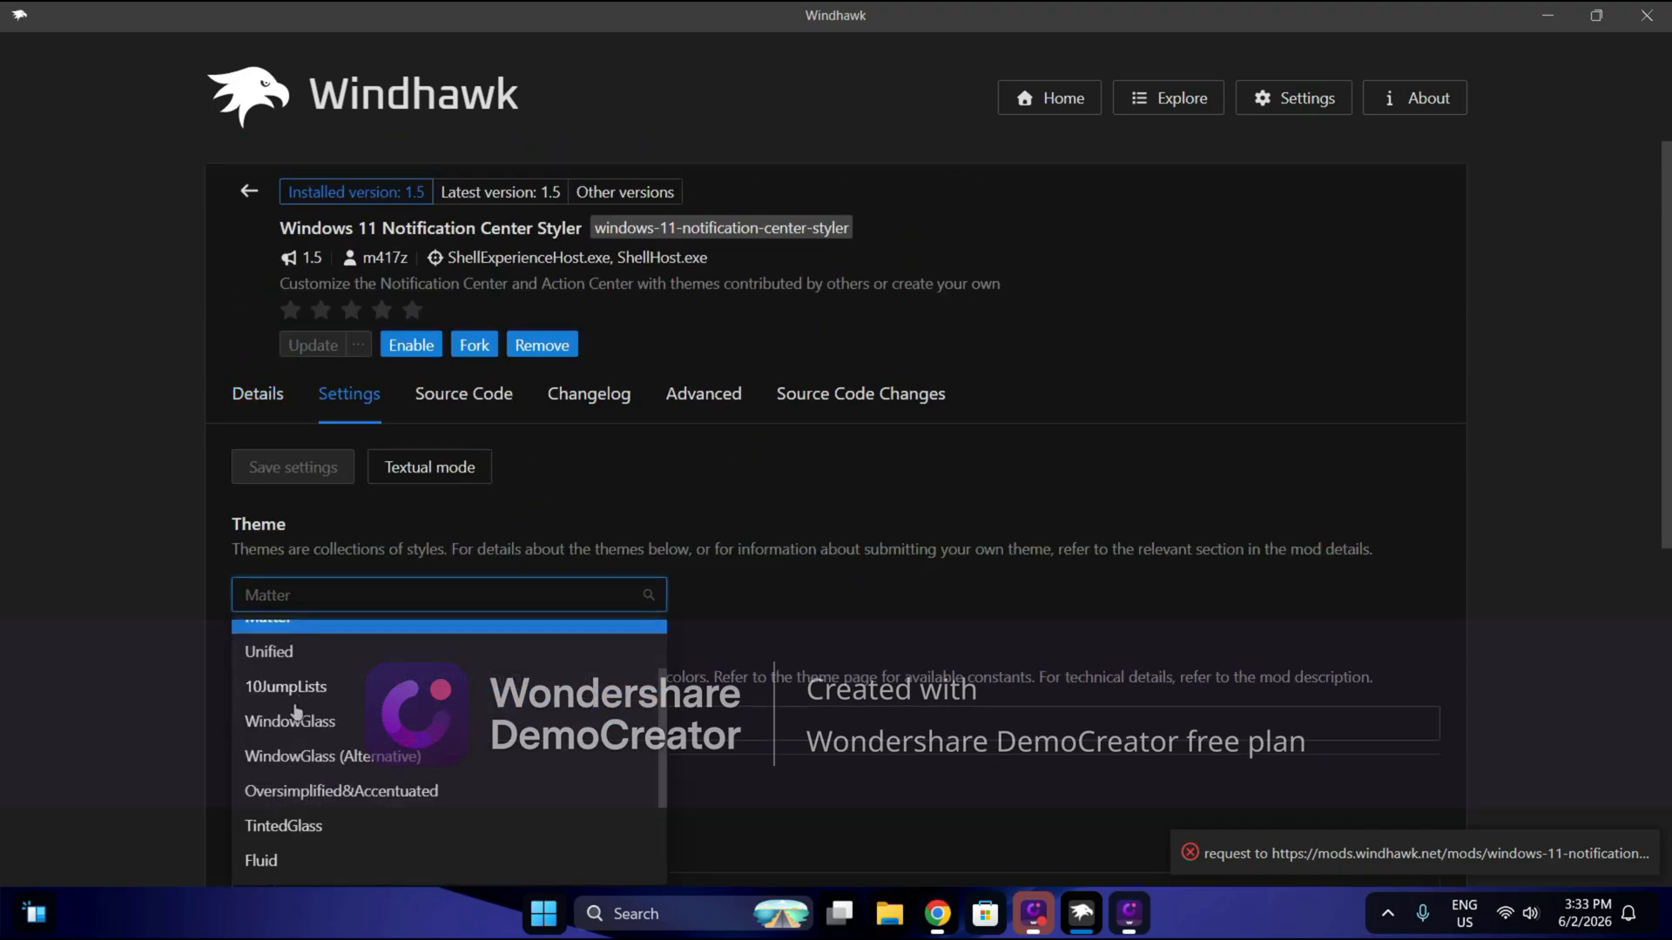
pyautogui.scroll(-1, 322, 794)
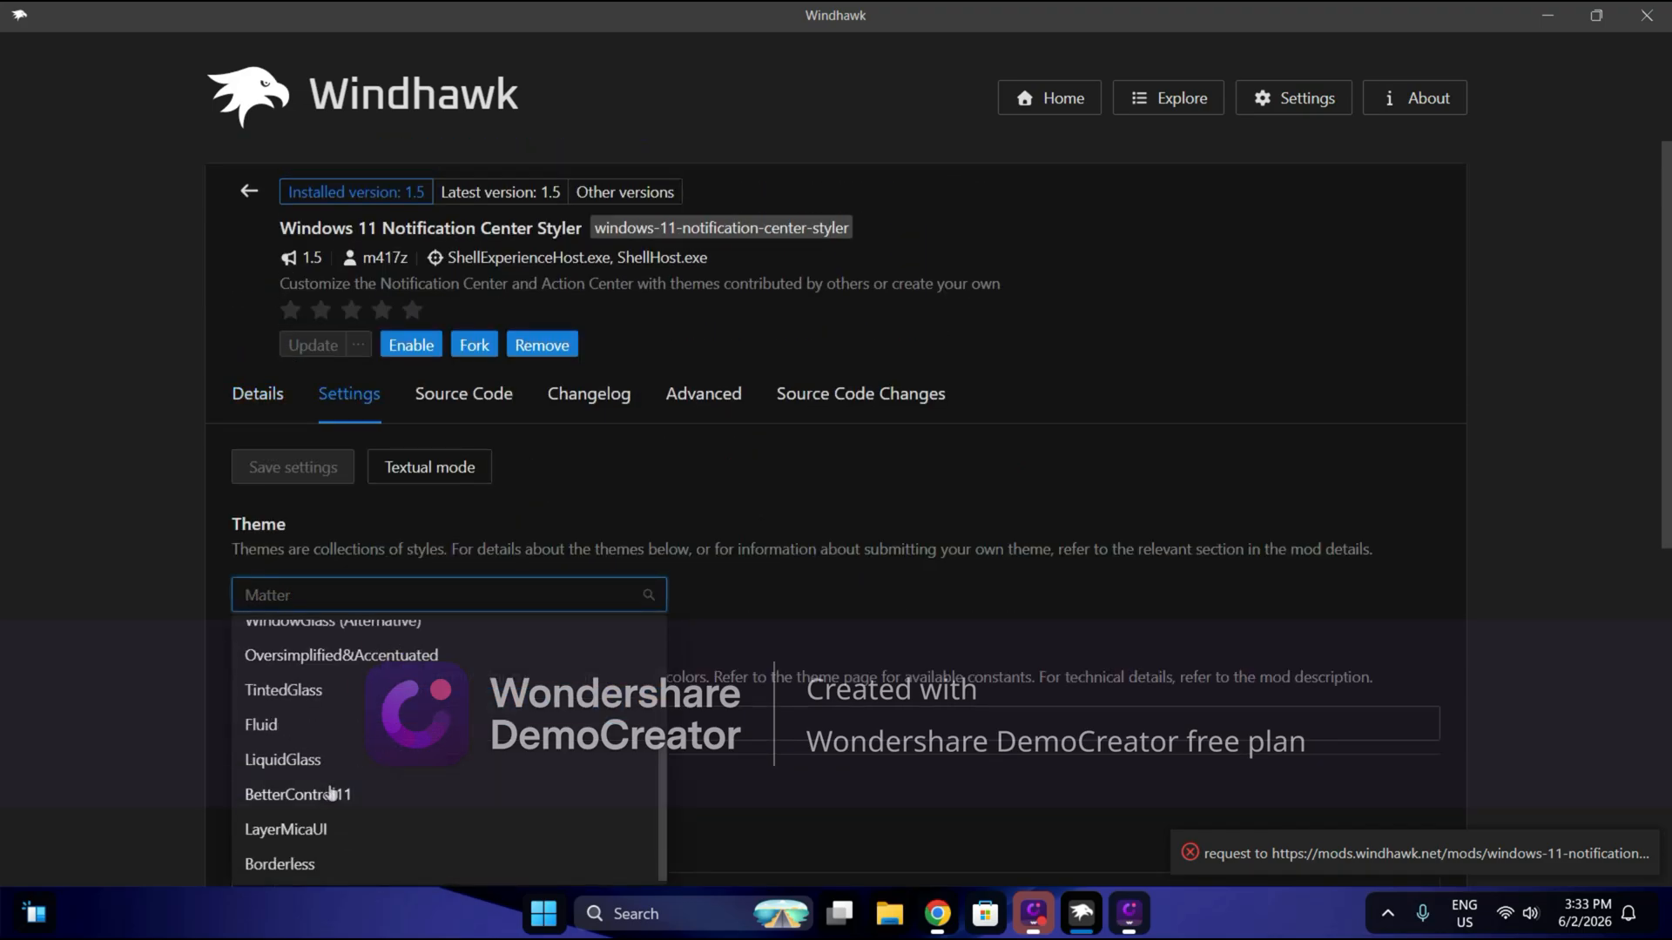
pyautogui.click(335, 759)
pyautogui.click(317, 466)
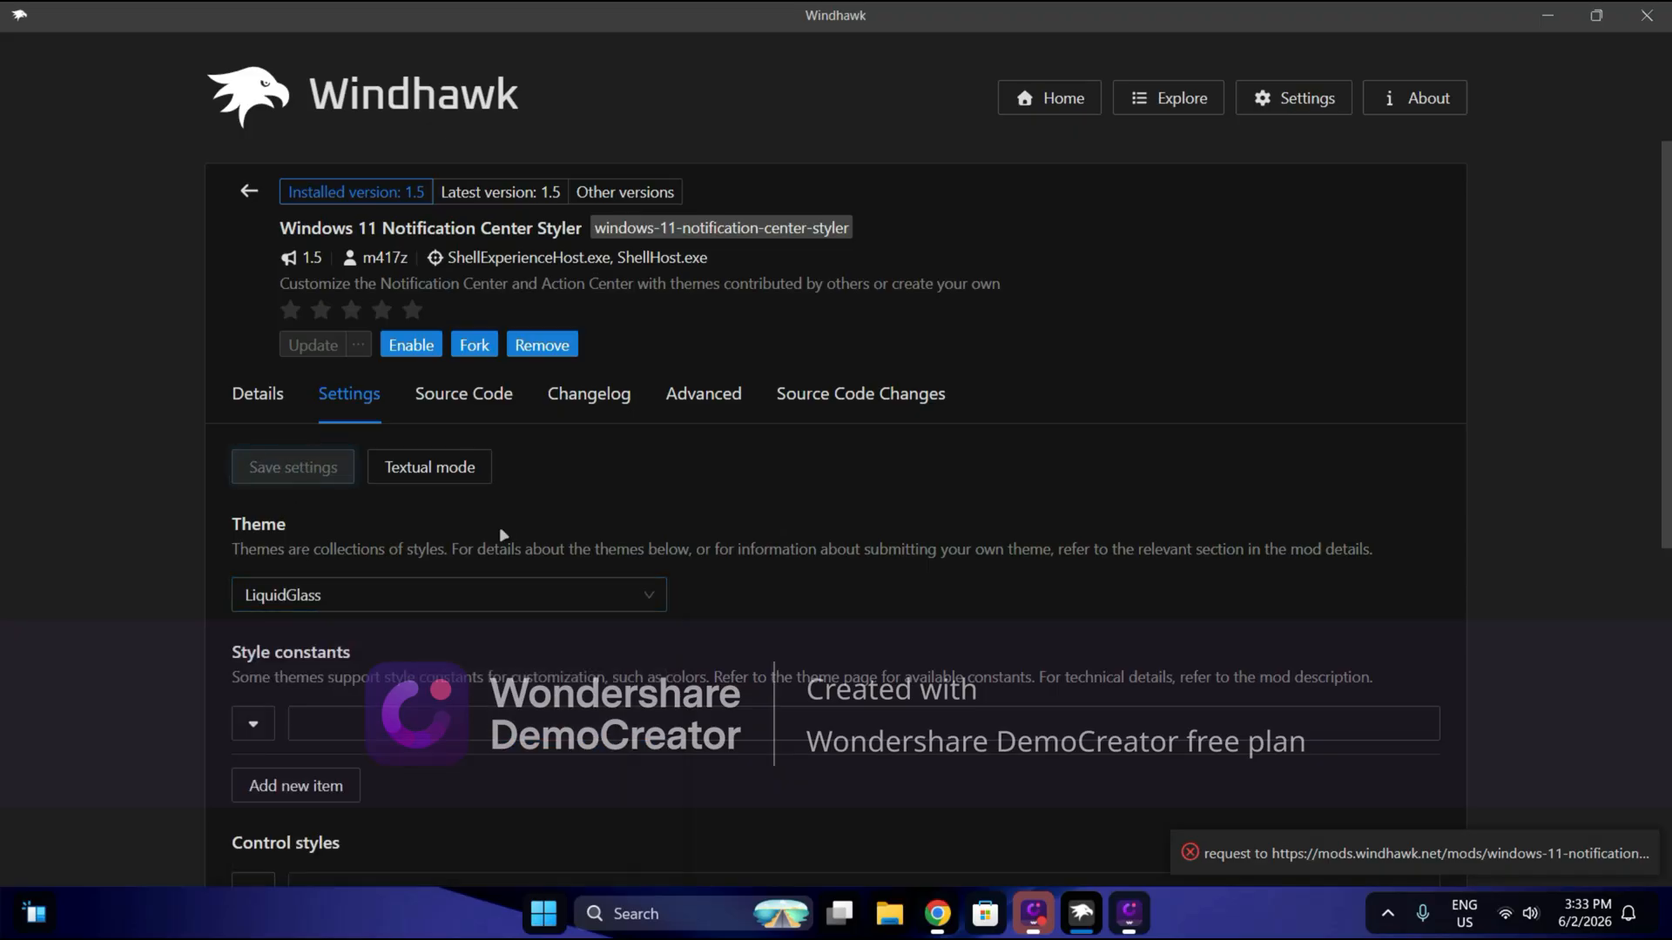
pyautogui.click(1596, 928)
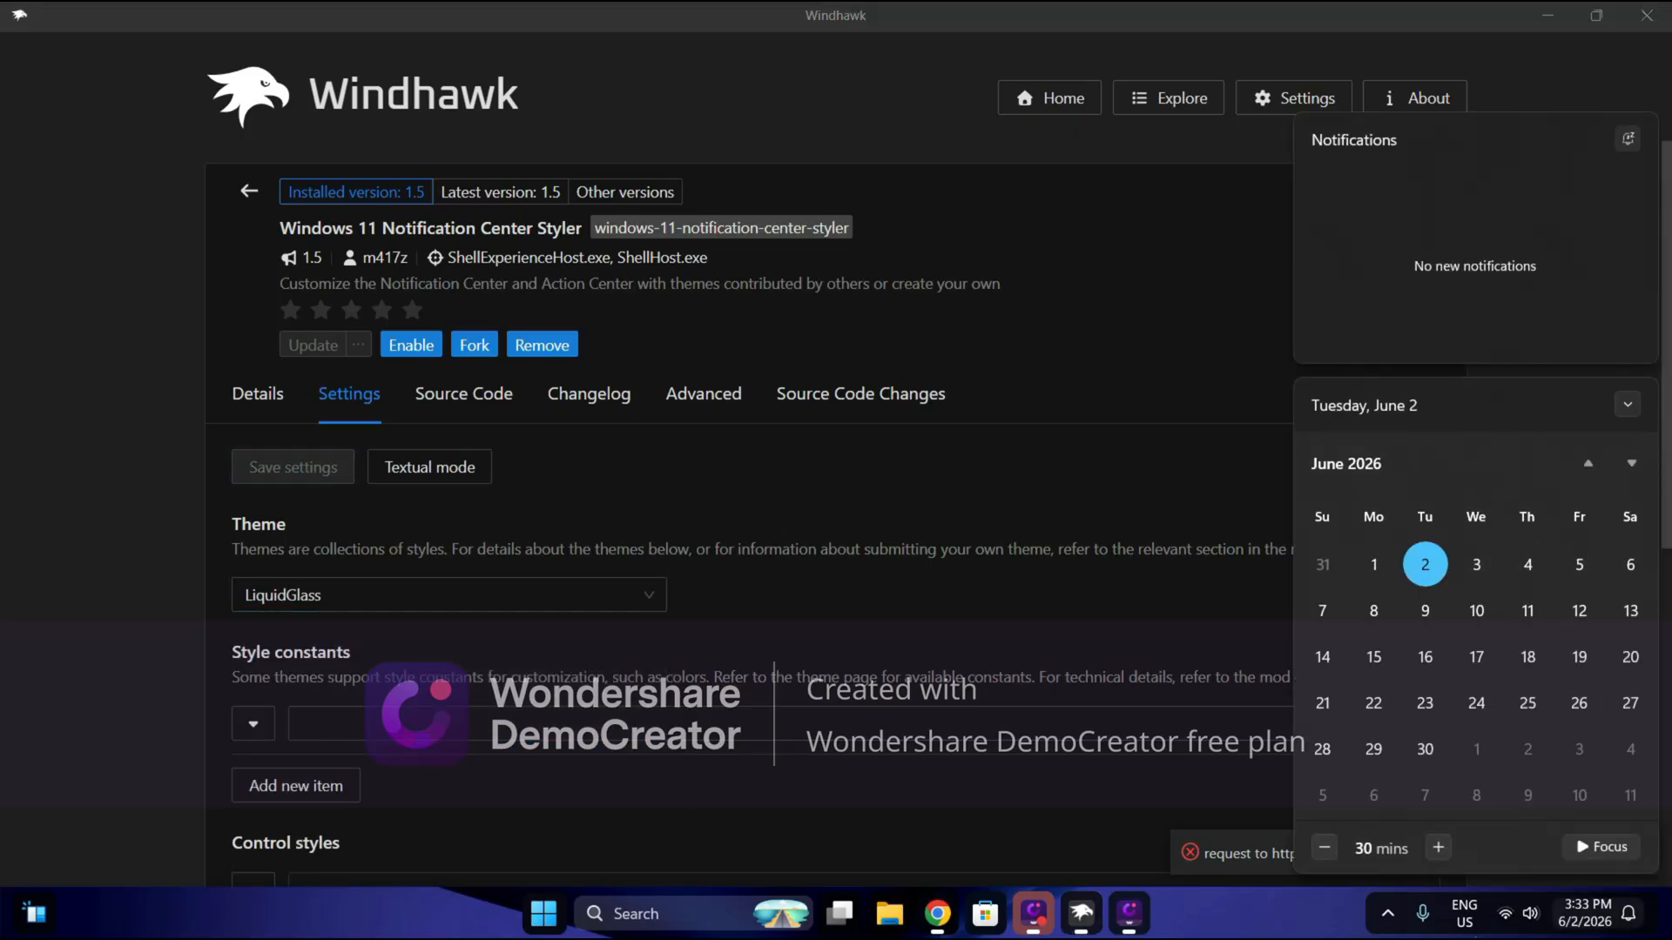
pyautogui.click(1515, 913)
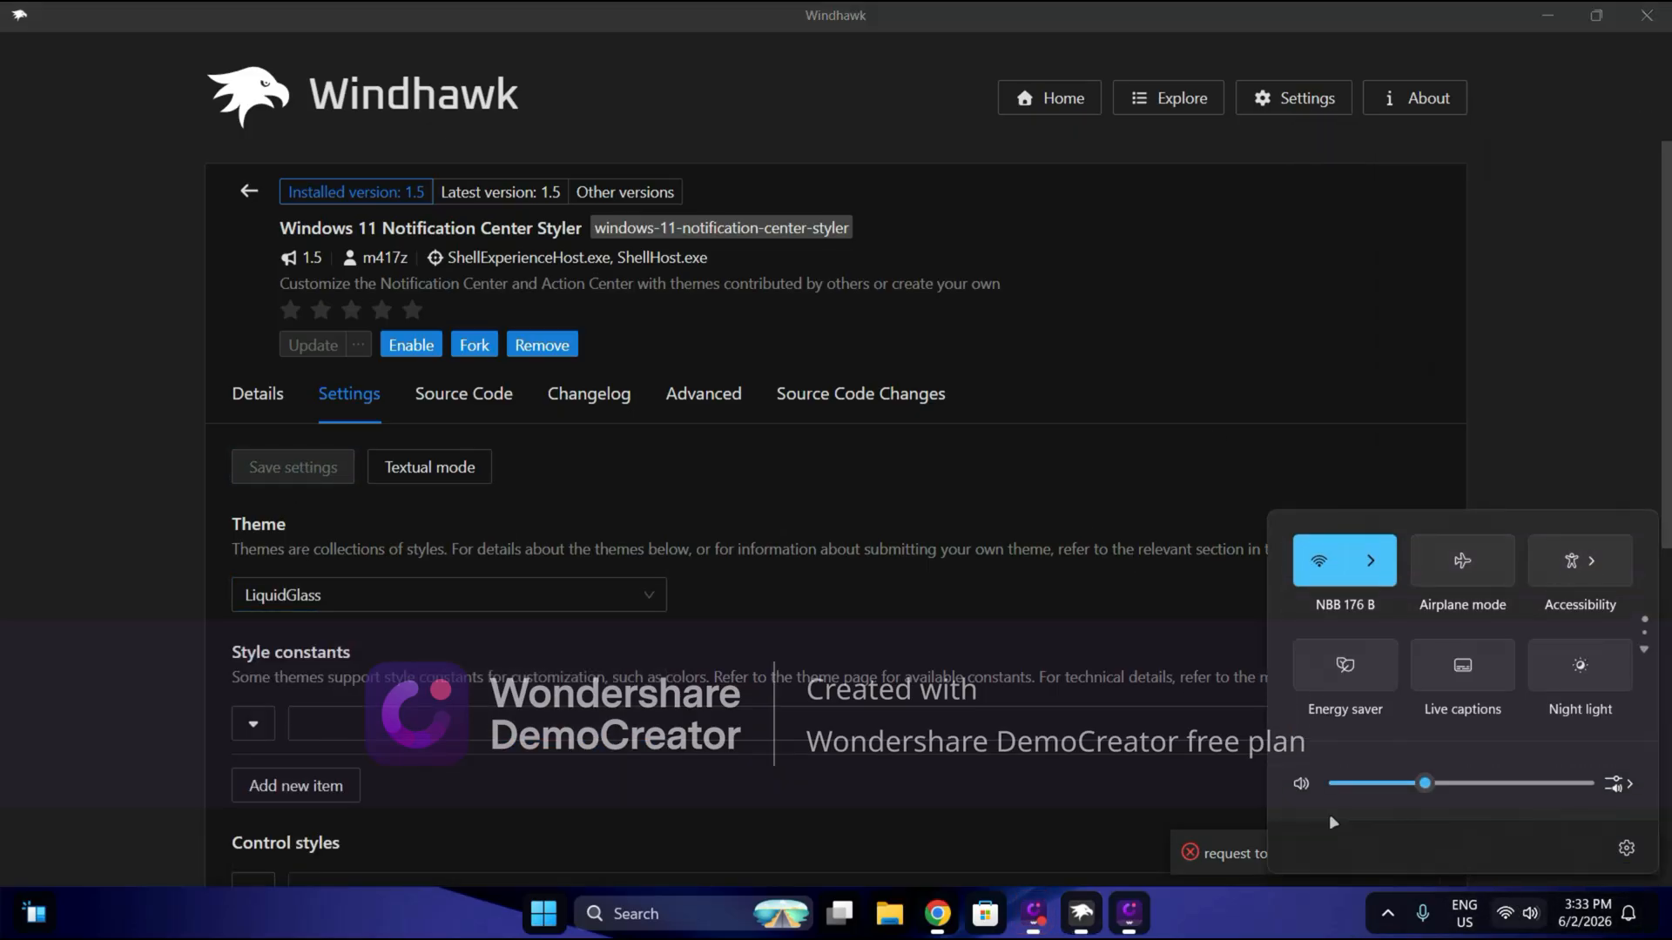
# - Enable the Notification Center Styler mod and check how the notification center and quick settings look
pyautogui.click(548, 522)
pyautogui.click(392, 595)
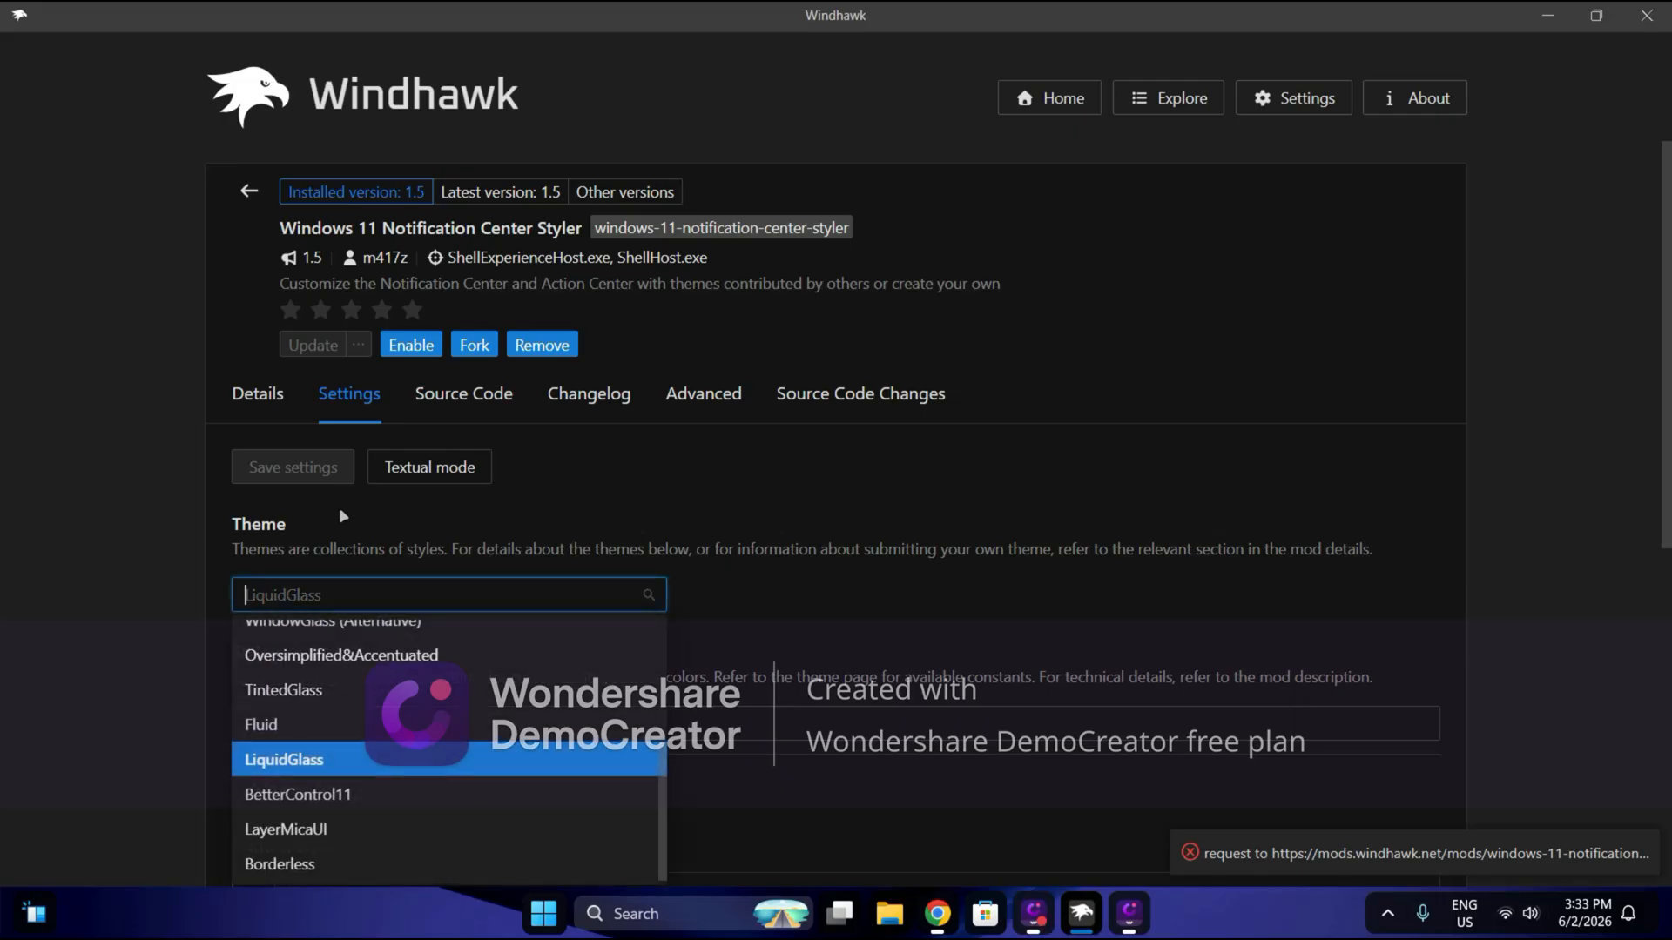
pyautogui.click(423, 347)
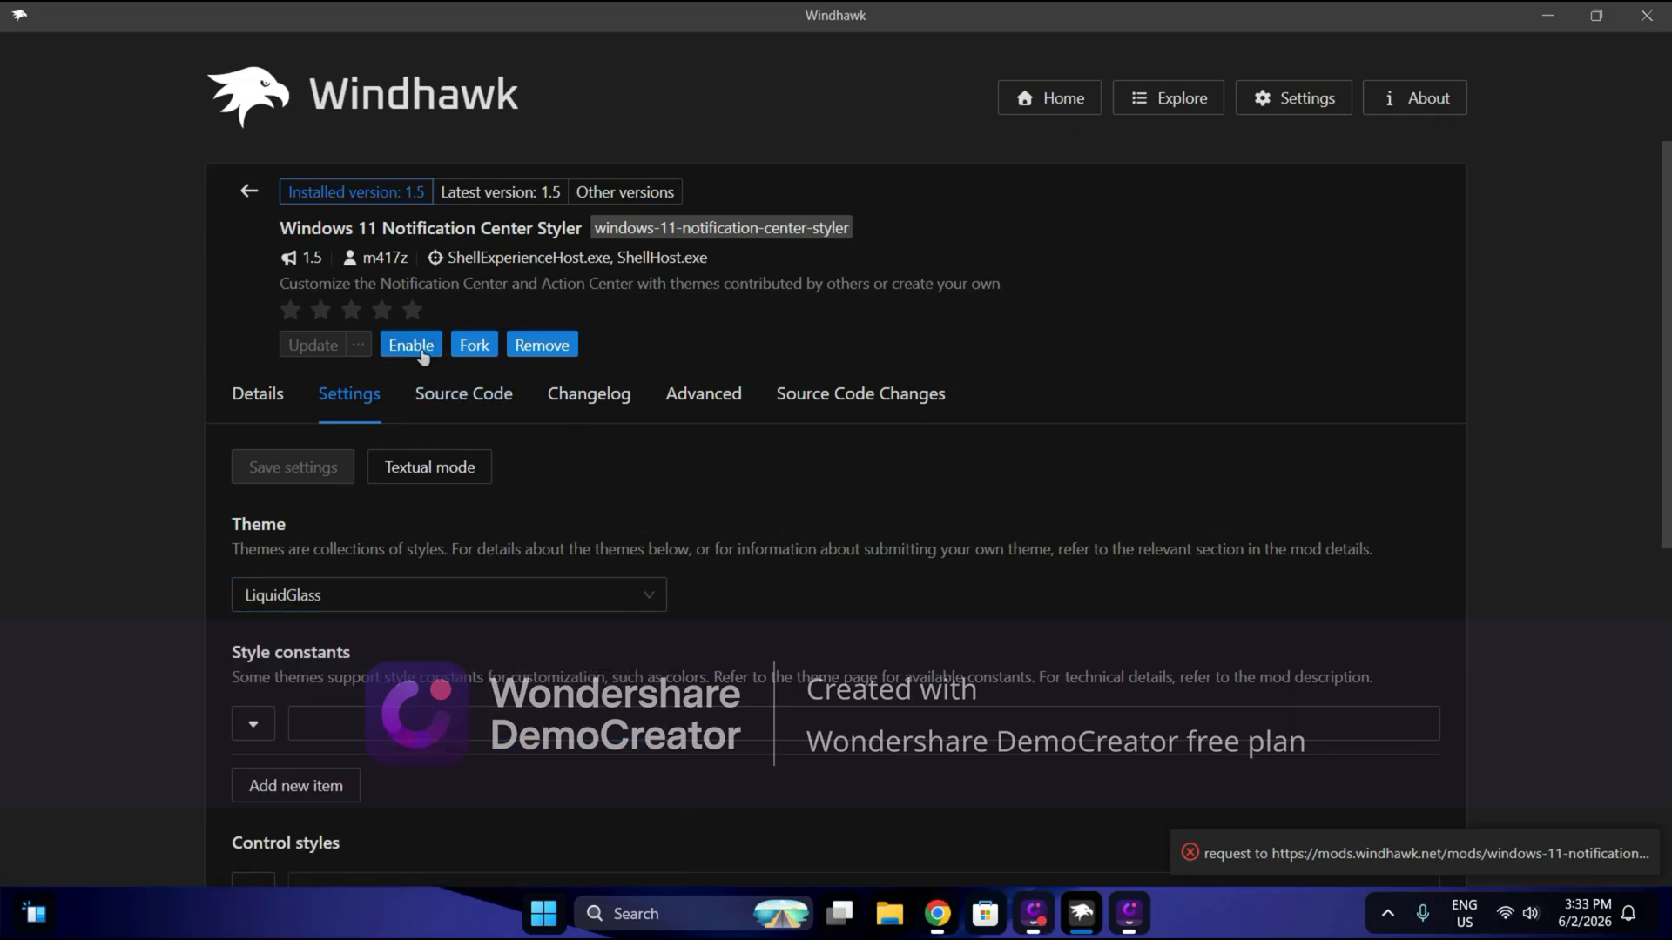
pyautogui.click(423, 348)
pyautogui.click(1585, 912)
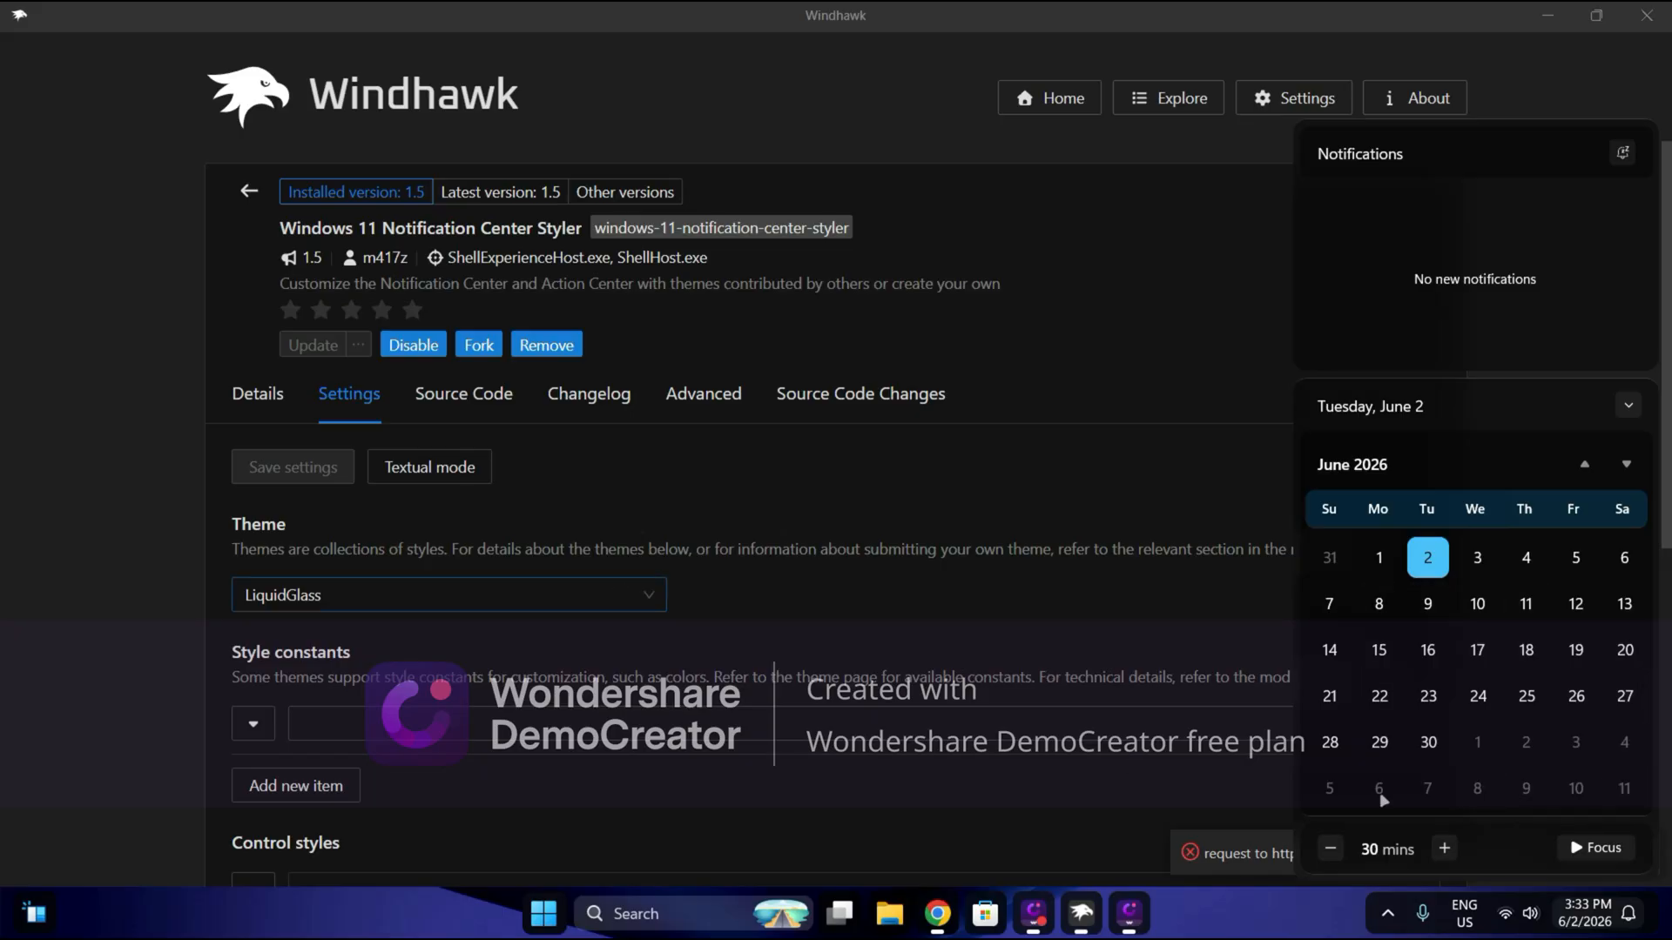
pyautogui.click(1520, 914)
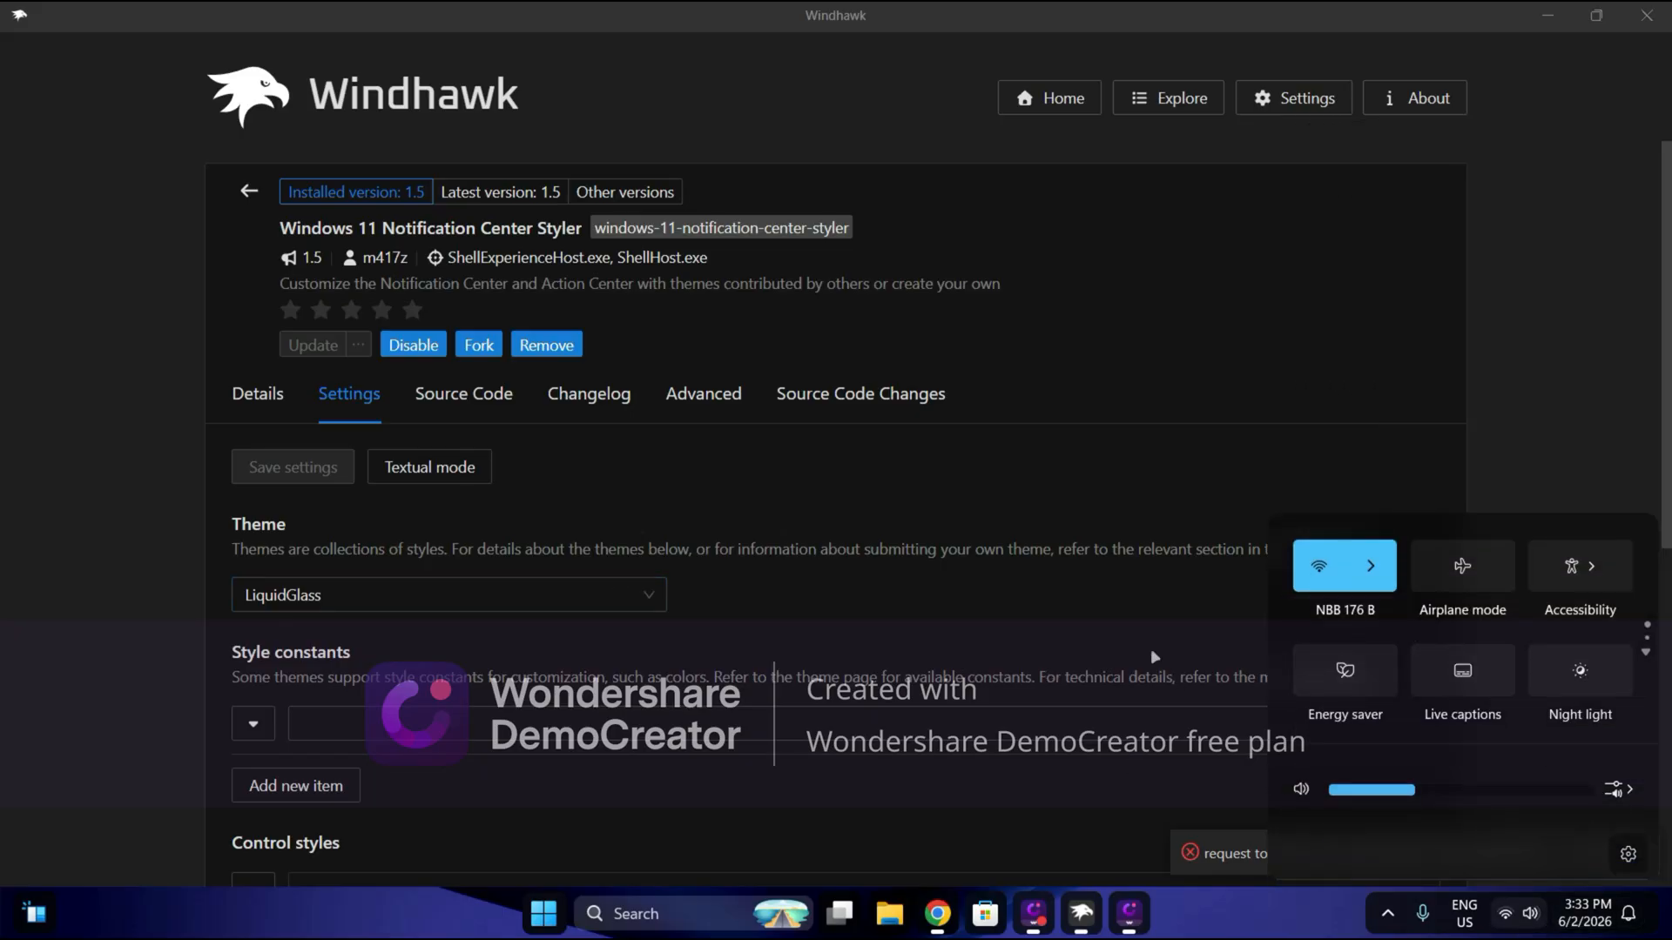
pyautogui.click(812, 606)
# - Set the Notification Center Styler theme to TintedGlass, save the settings and check the quick settings and notification center
pyautogui.click(416, 595)
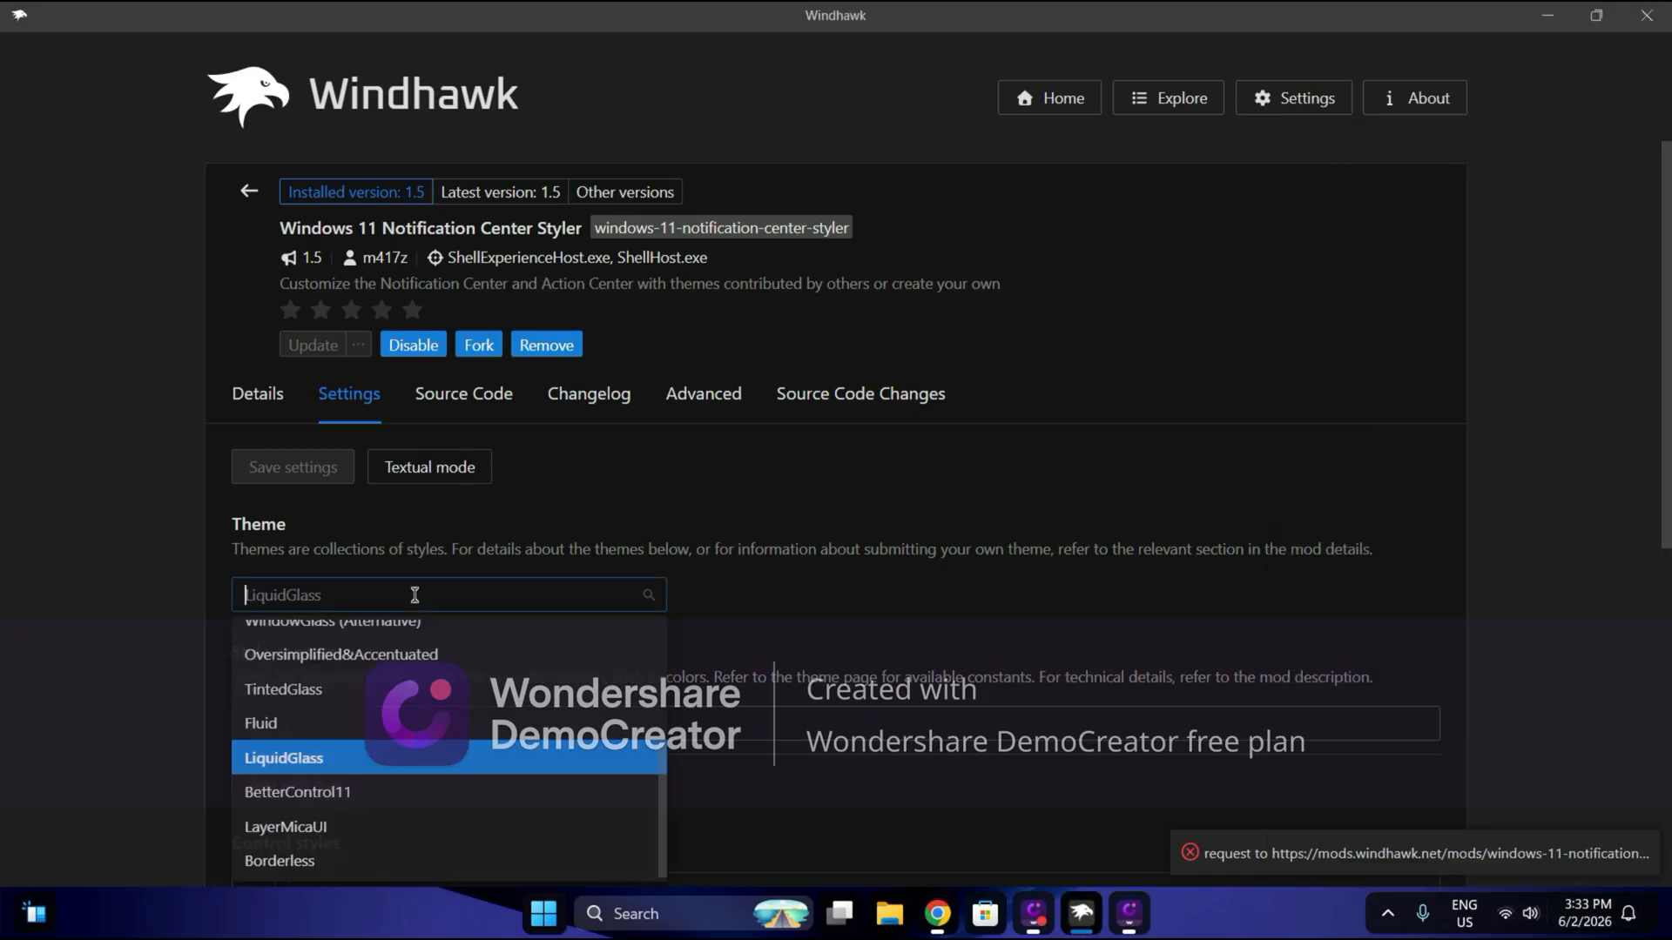
pyautogui.click(300, 691)
pyautogui.click(296, 466)
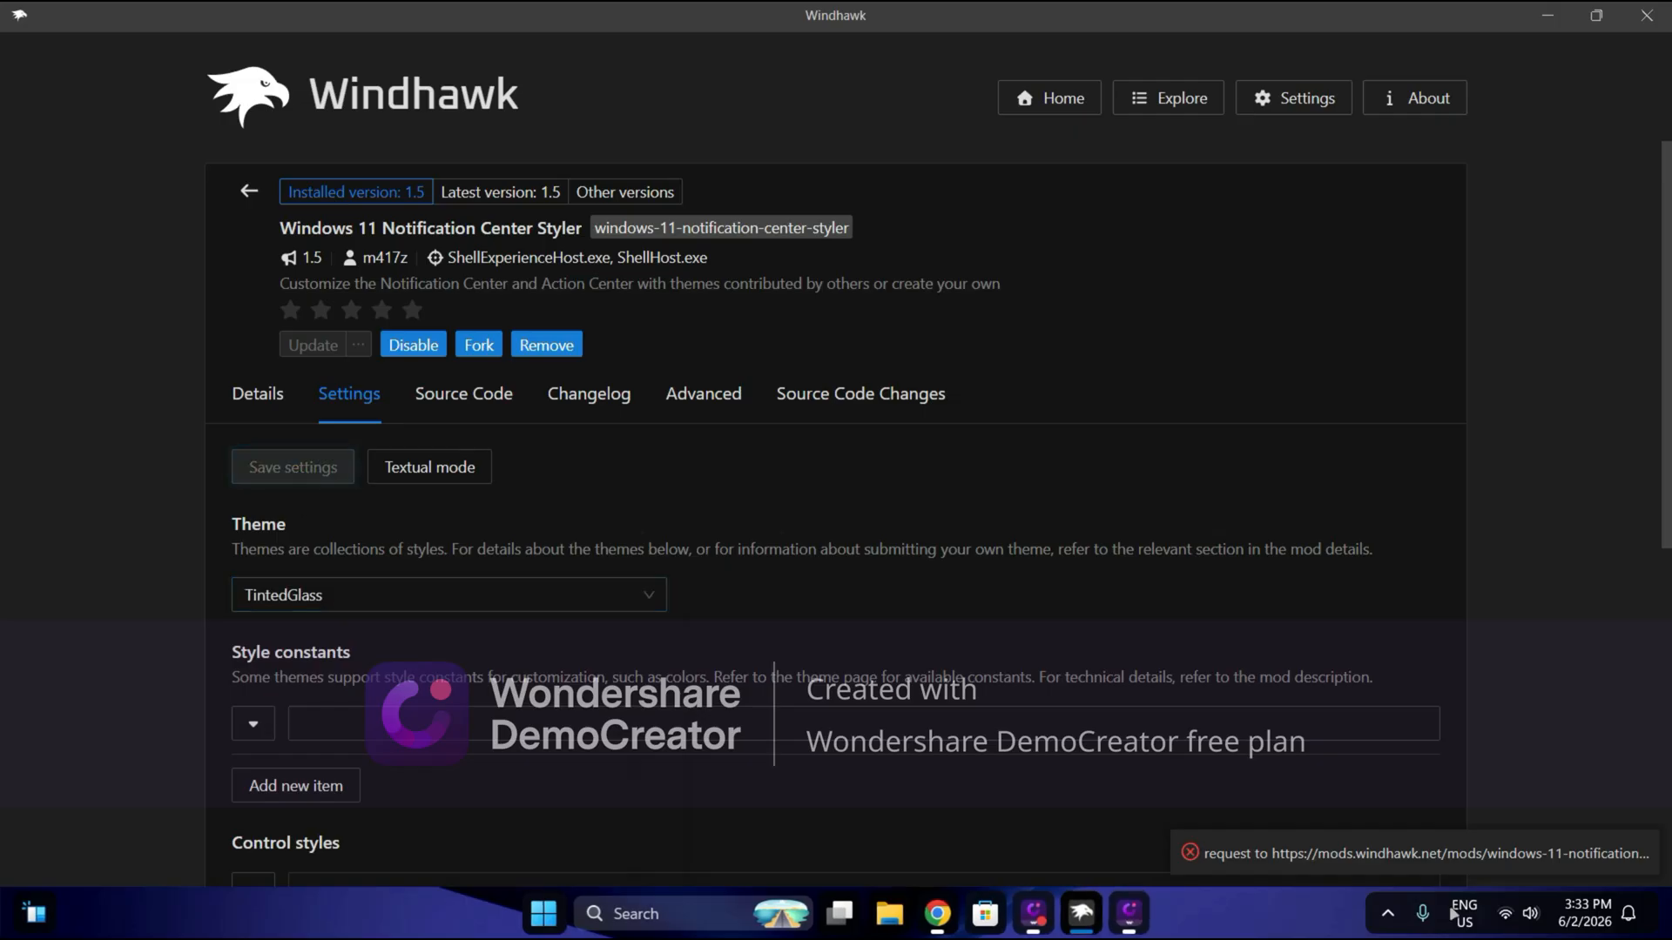
pyautogui.click(1518, 914)
pyautogui.click(1584, 912)
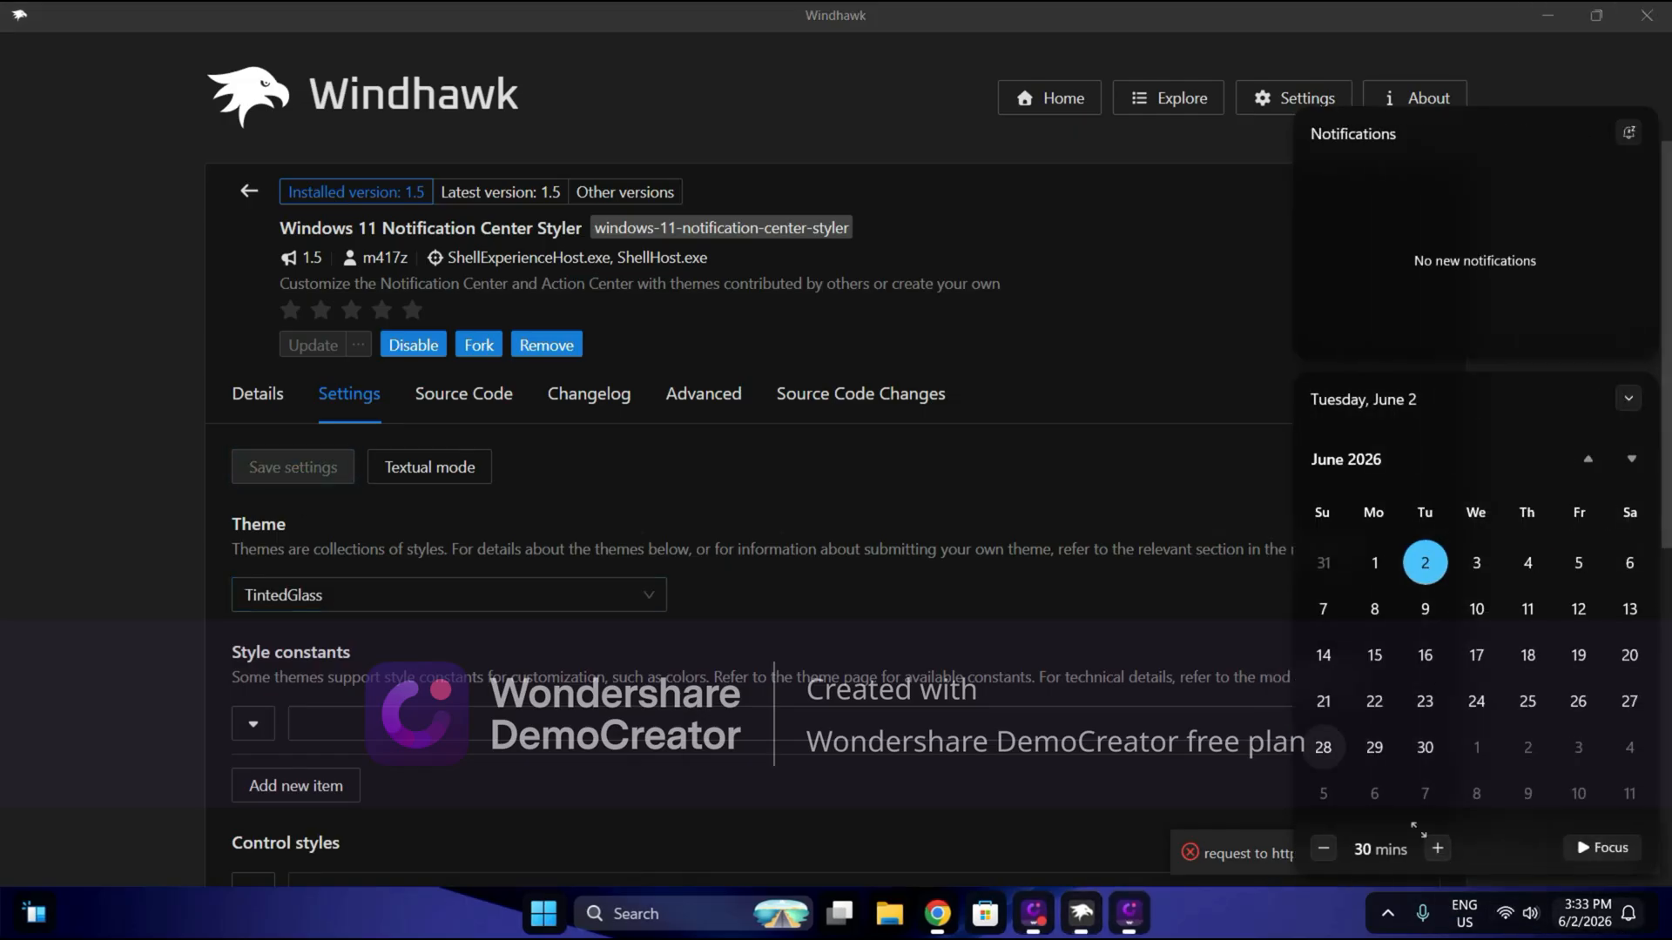
pyautogui.click(859, 471)
# - Set the theme to LayerMicaUI, save the settings and check the notification center, quick settings and Wi-Fi list
pyautogui.click(470, 597)
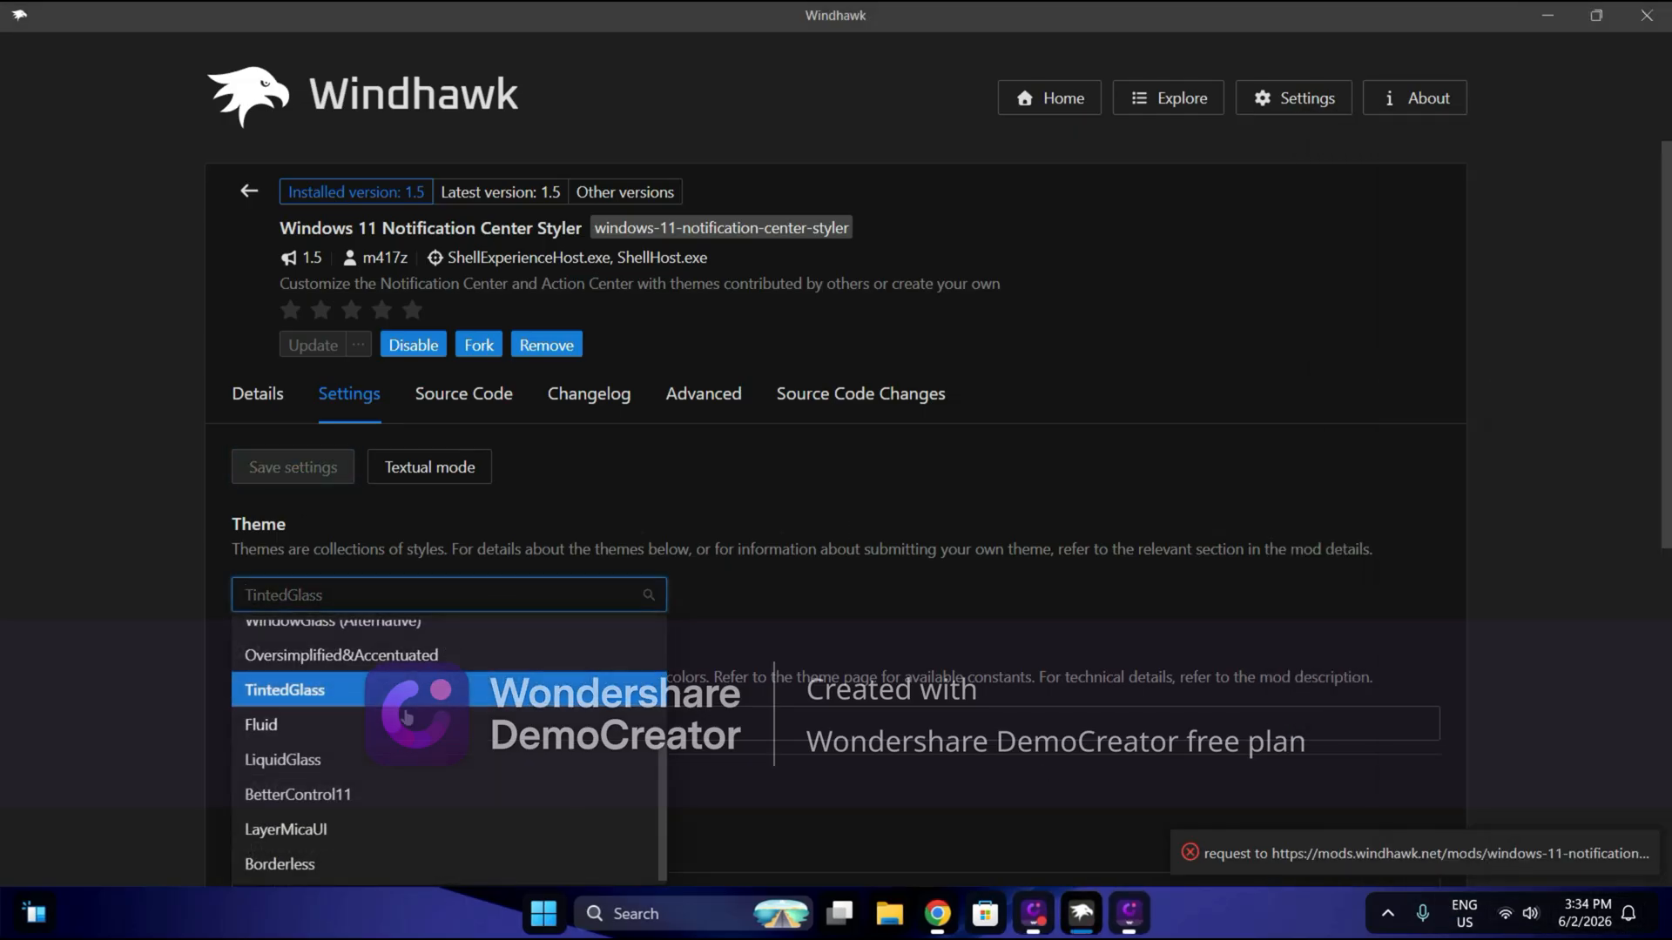
pyautogui.click(318, 832)
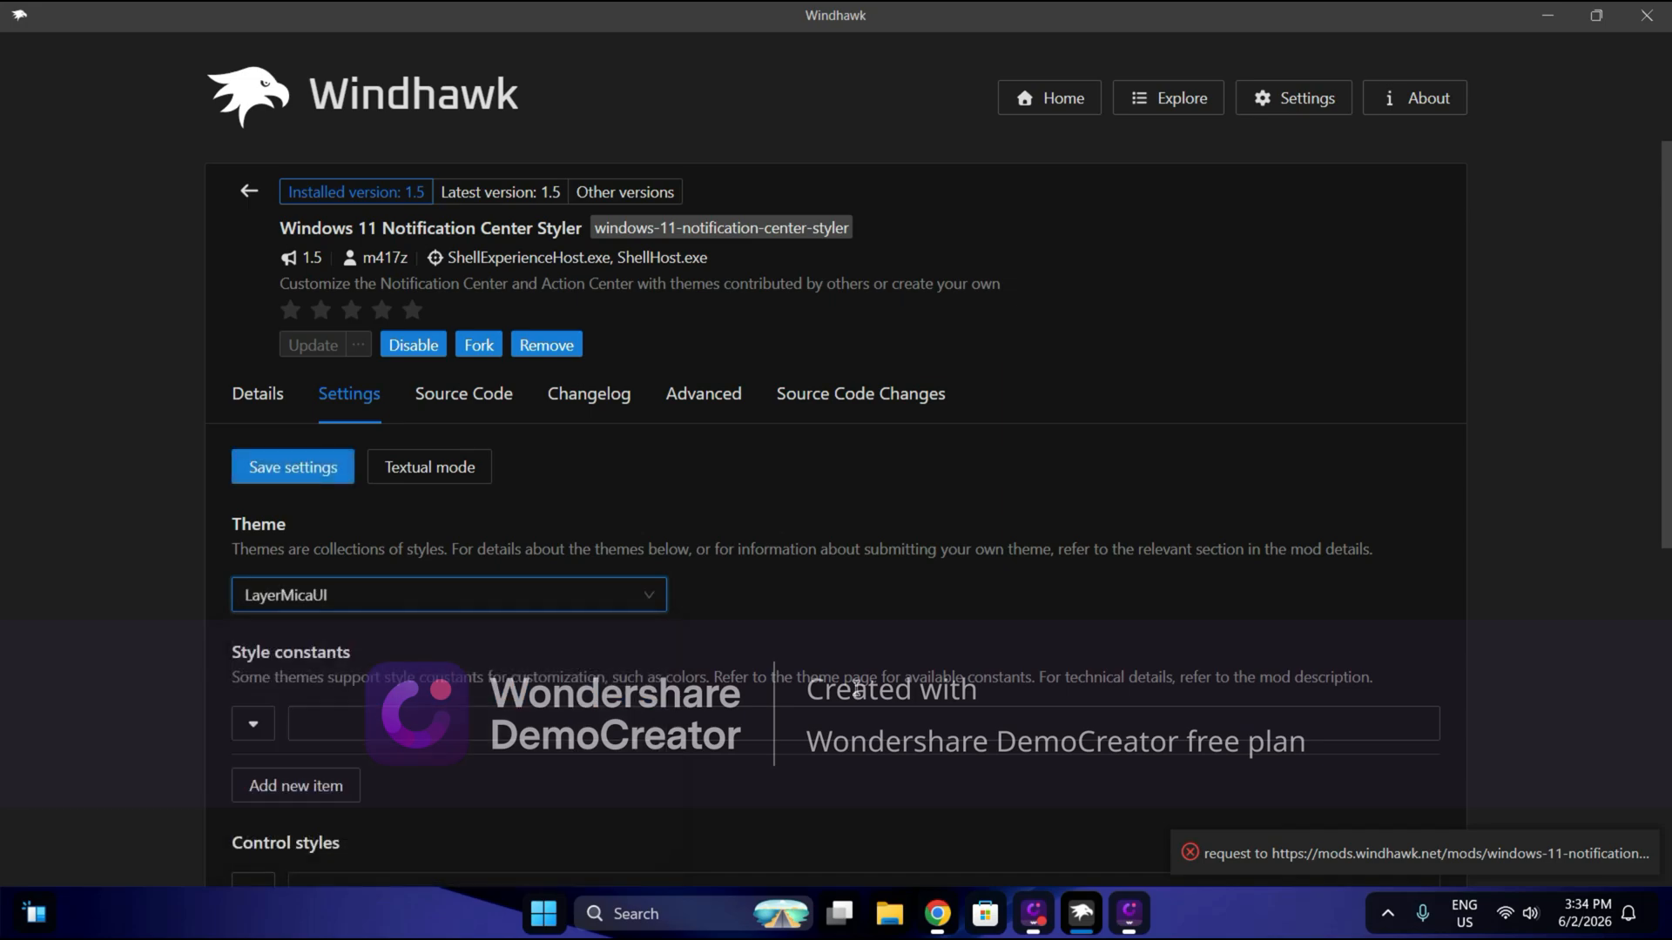
pyautogui.click(297, 471)
pyautogui.click(1604, 921)
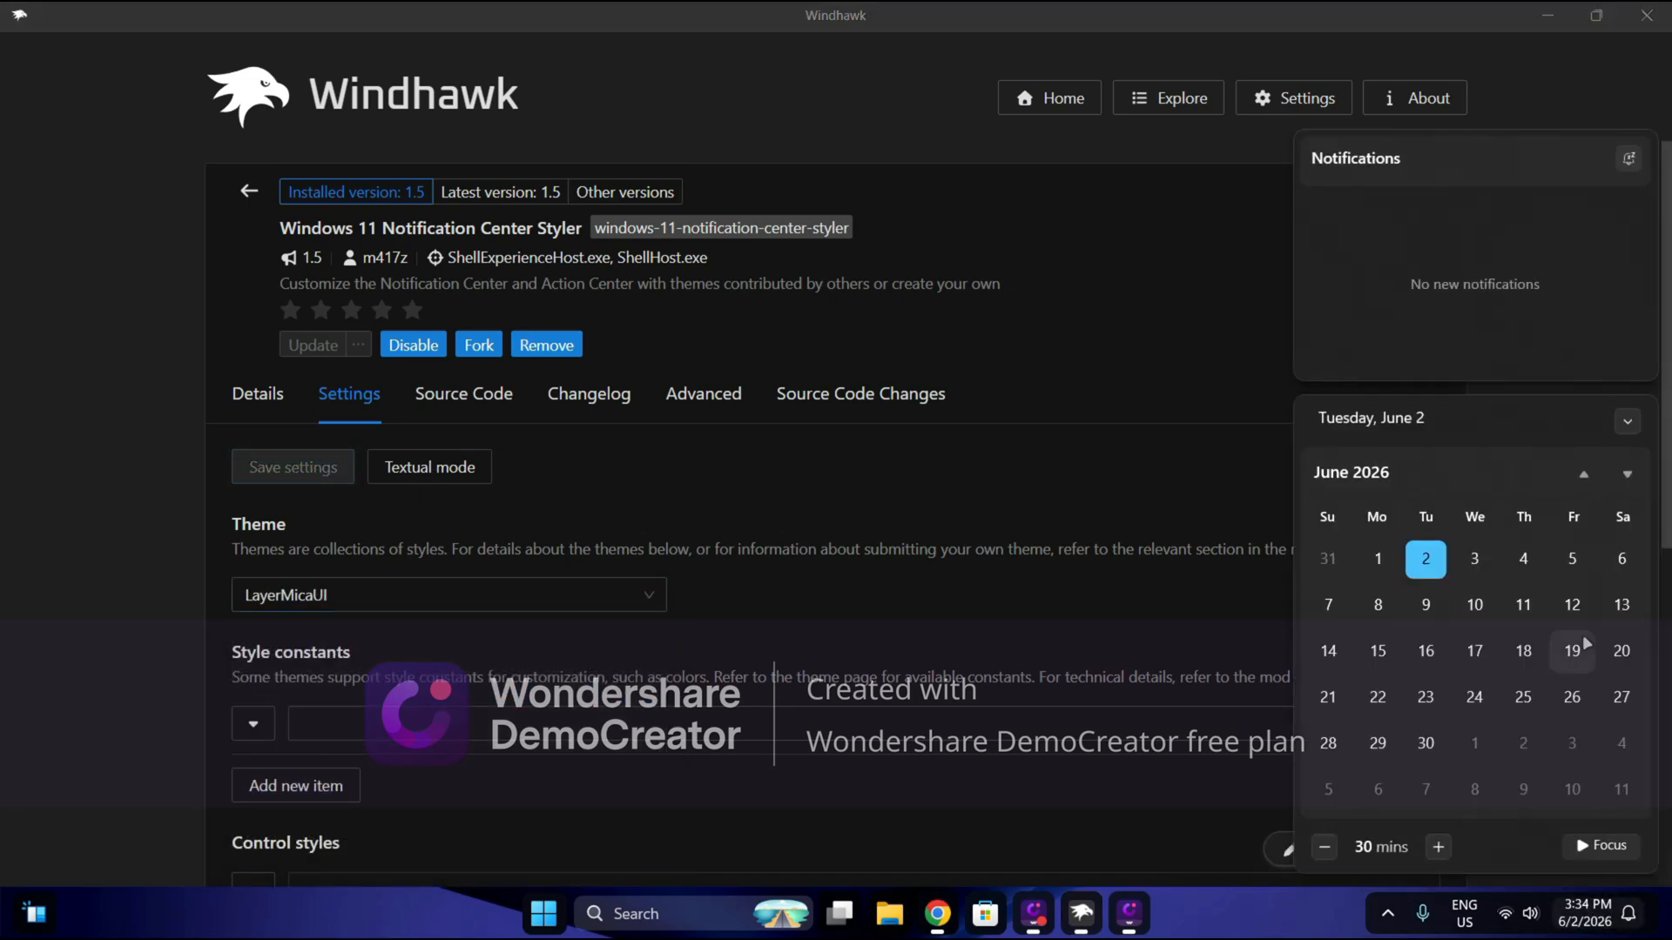
pyautogui.click(1516, 913)
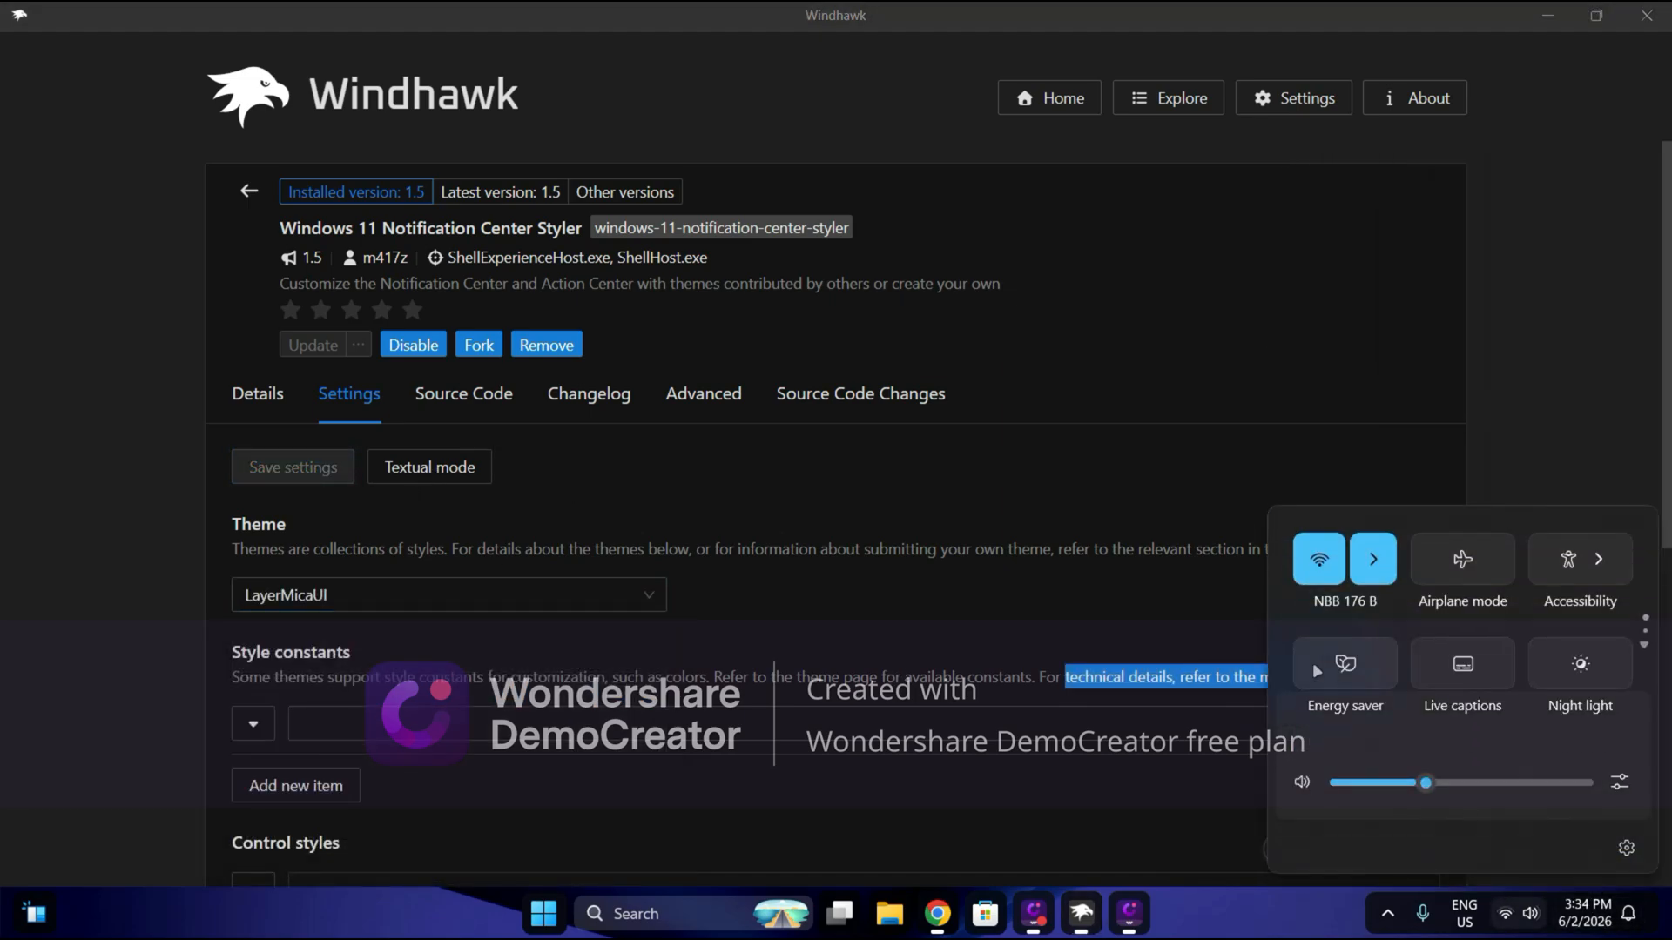
pyautogui.scroll(-1, 1424, 699)
pyautogui.scroll(1, 1425, 699)
pyautogui.click(1375, 558)
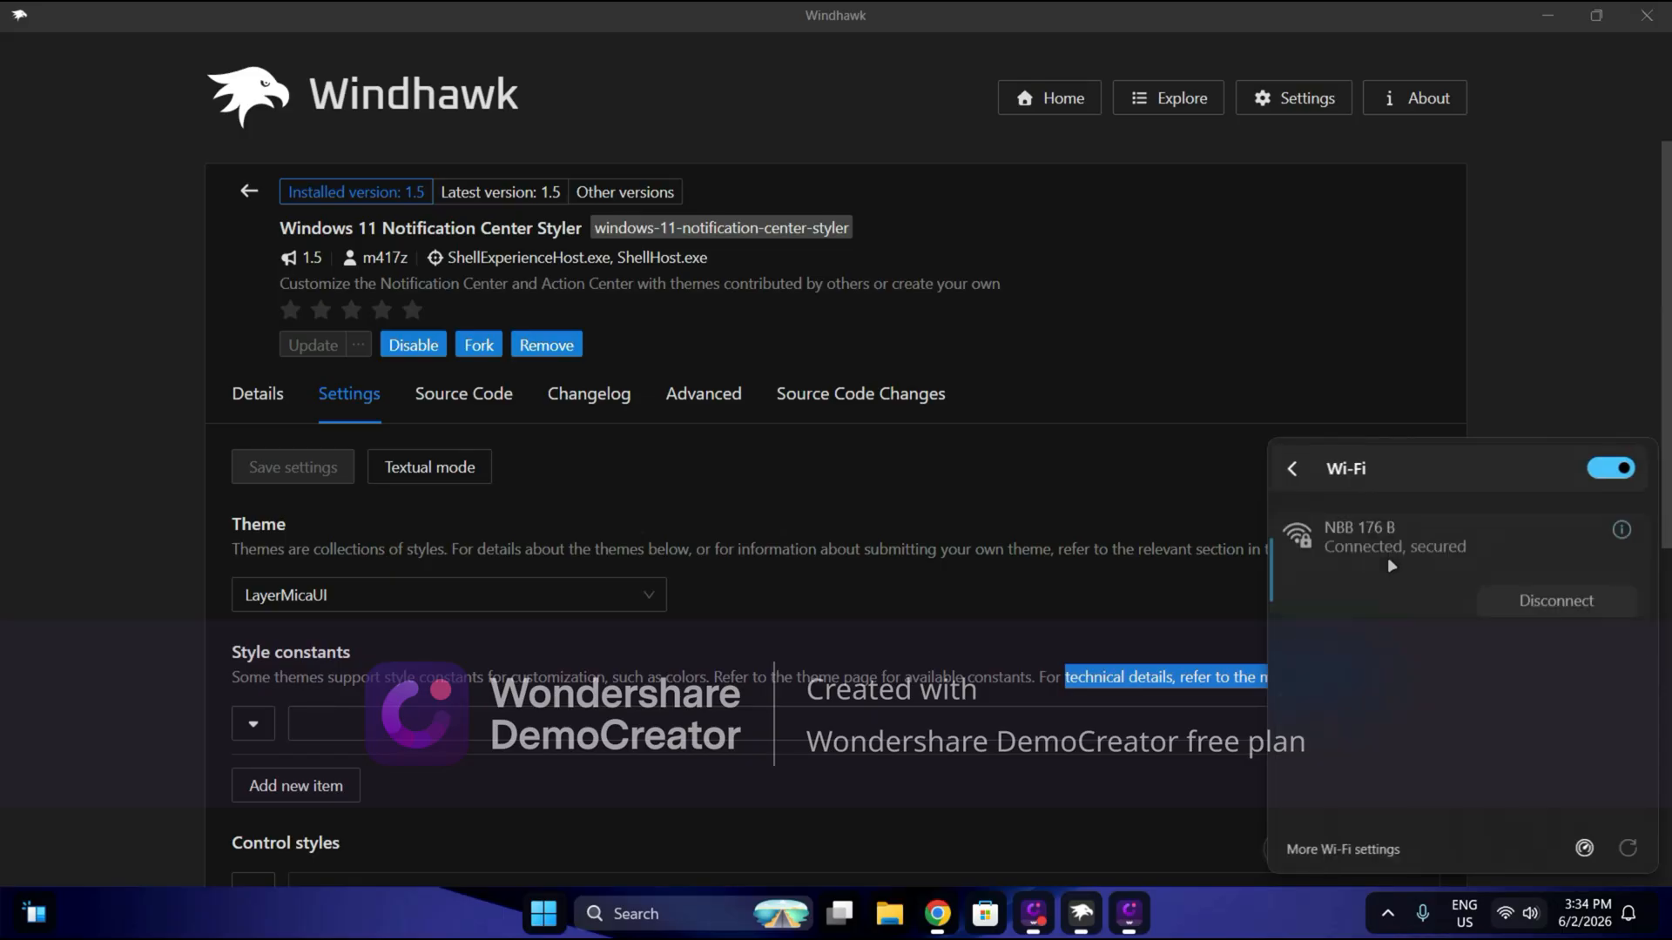
pyautogui.click(1205, 488)
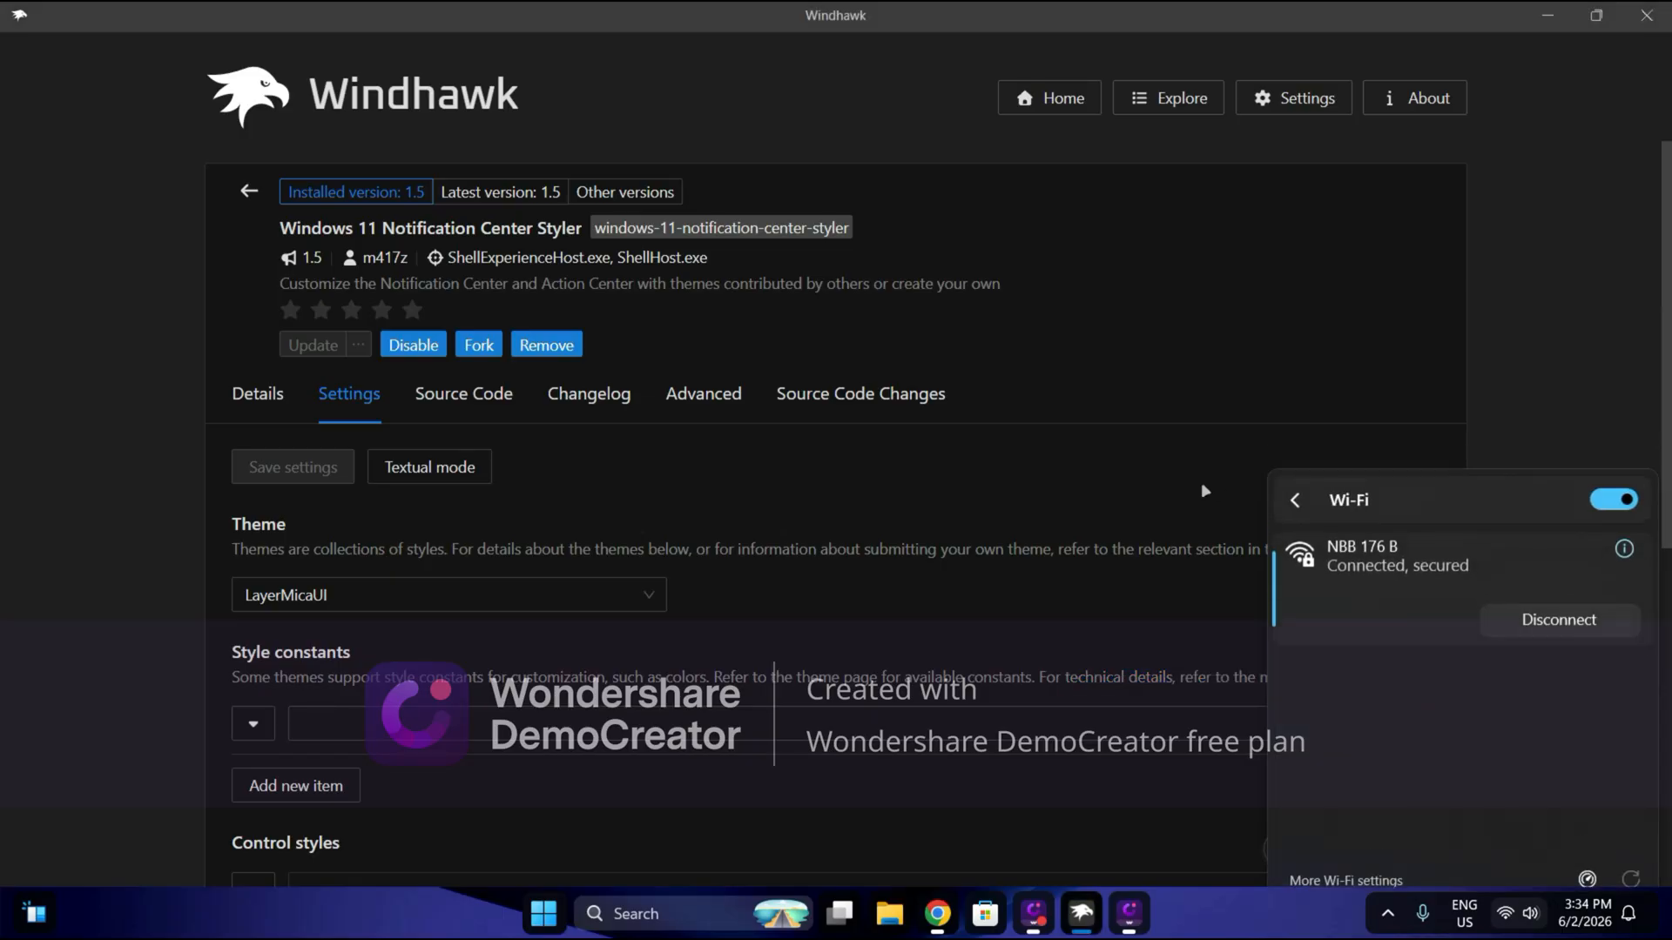
# - Apply and save the Matter theme, check the notification center, and set the volume to 26 in quick settings
pyautogui.click(378, 598)
pyautogui.scroll(3, 397, 683)
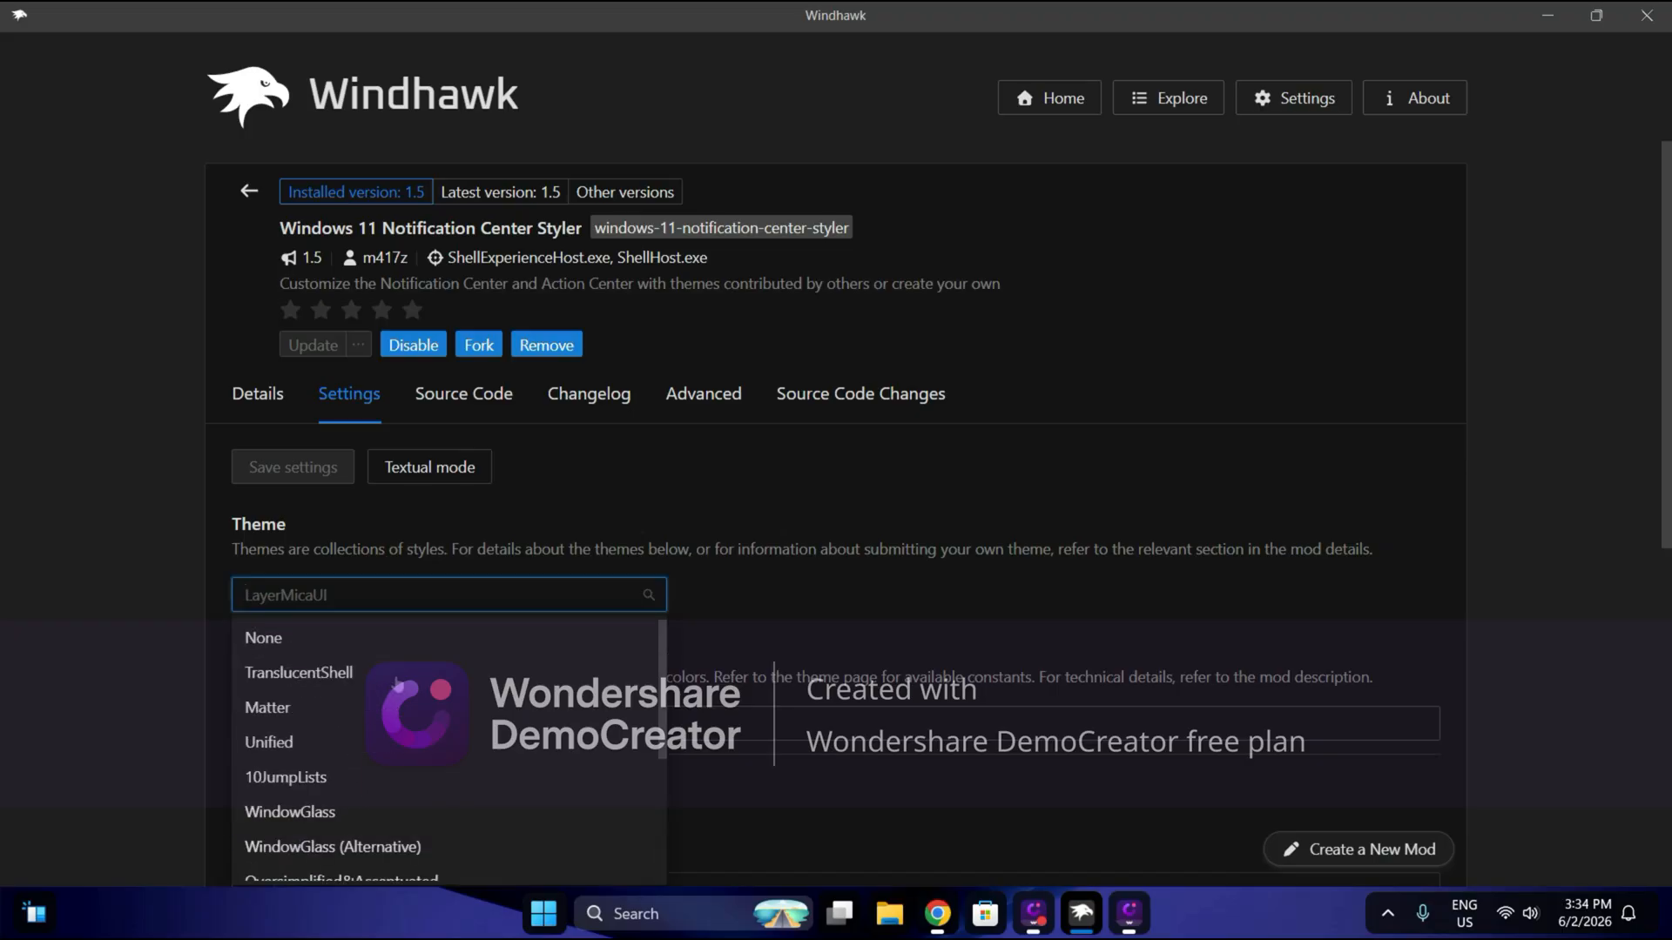
pyautogui.click(324, 712)
pyautogui.click(254, 468)
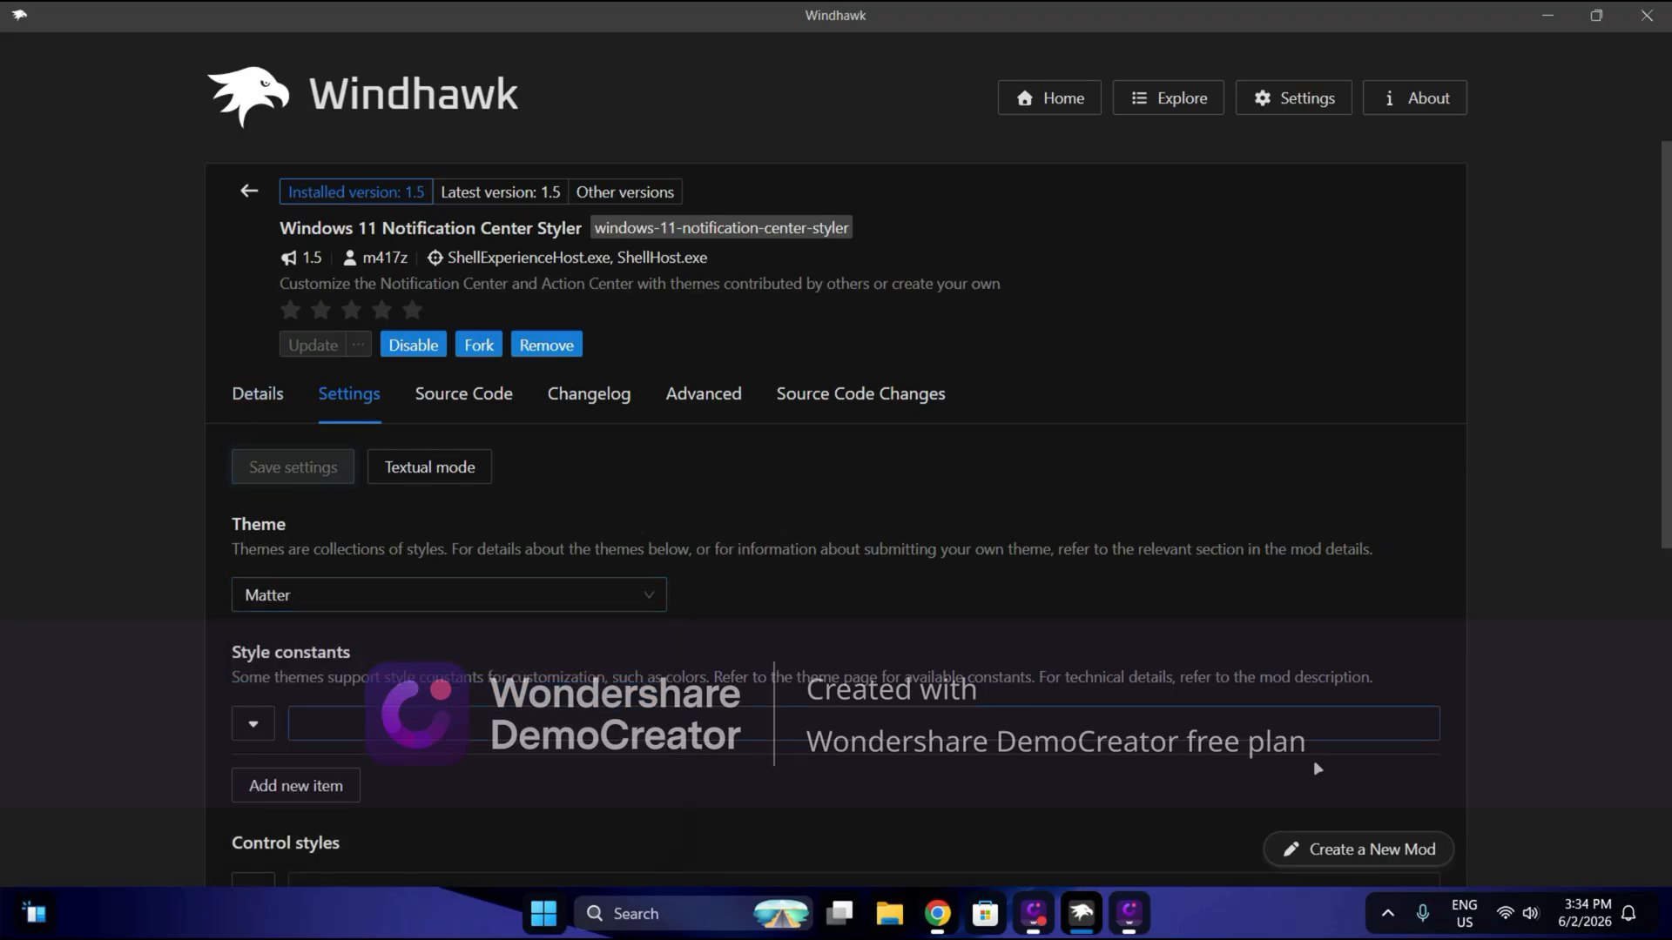
pyautogui.click(1581, 920)
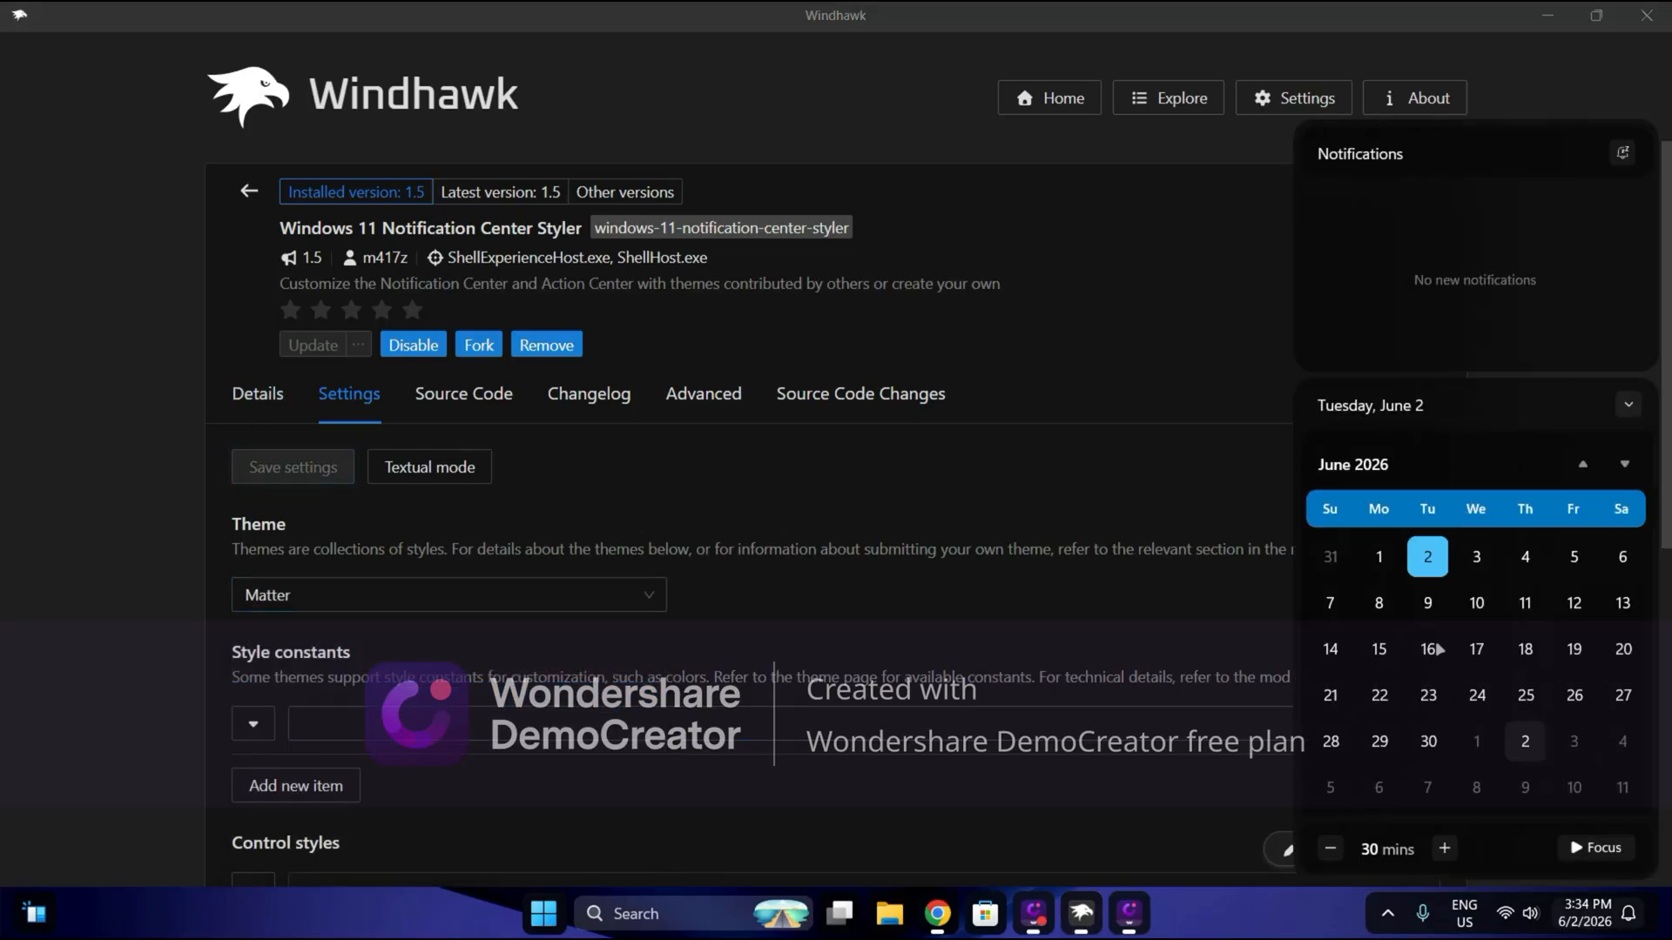
pyautogui.click(1517, 905)
pyautogui.moveTo(1384, 791)
pyautogui.mouseDown()
pyautogui.moveTo(1484, 791)
pyautogui.moveTo(1403, 789)
pyautogui.mouseUp()
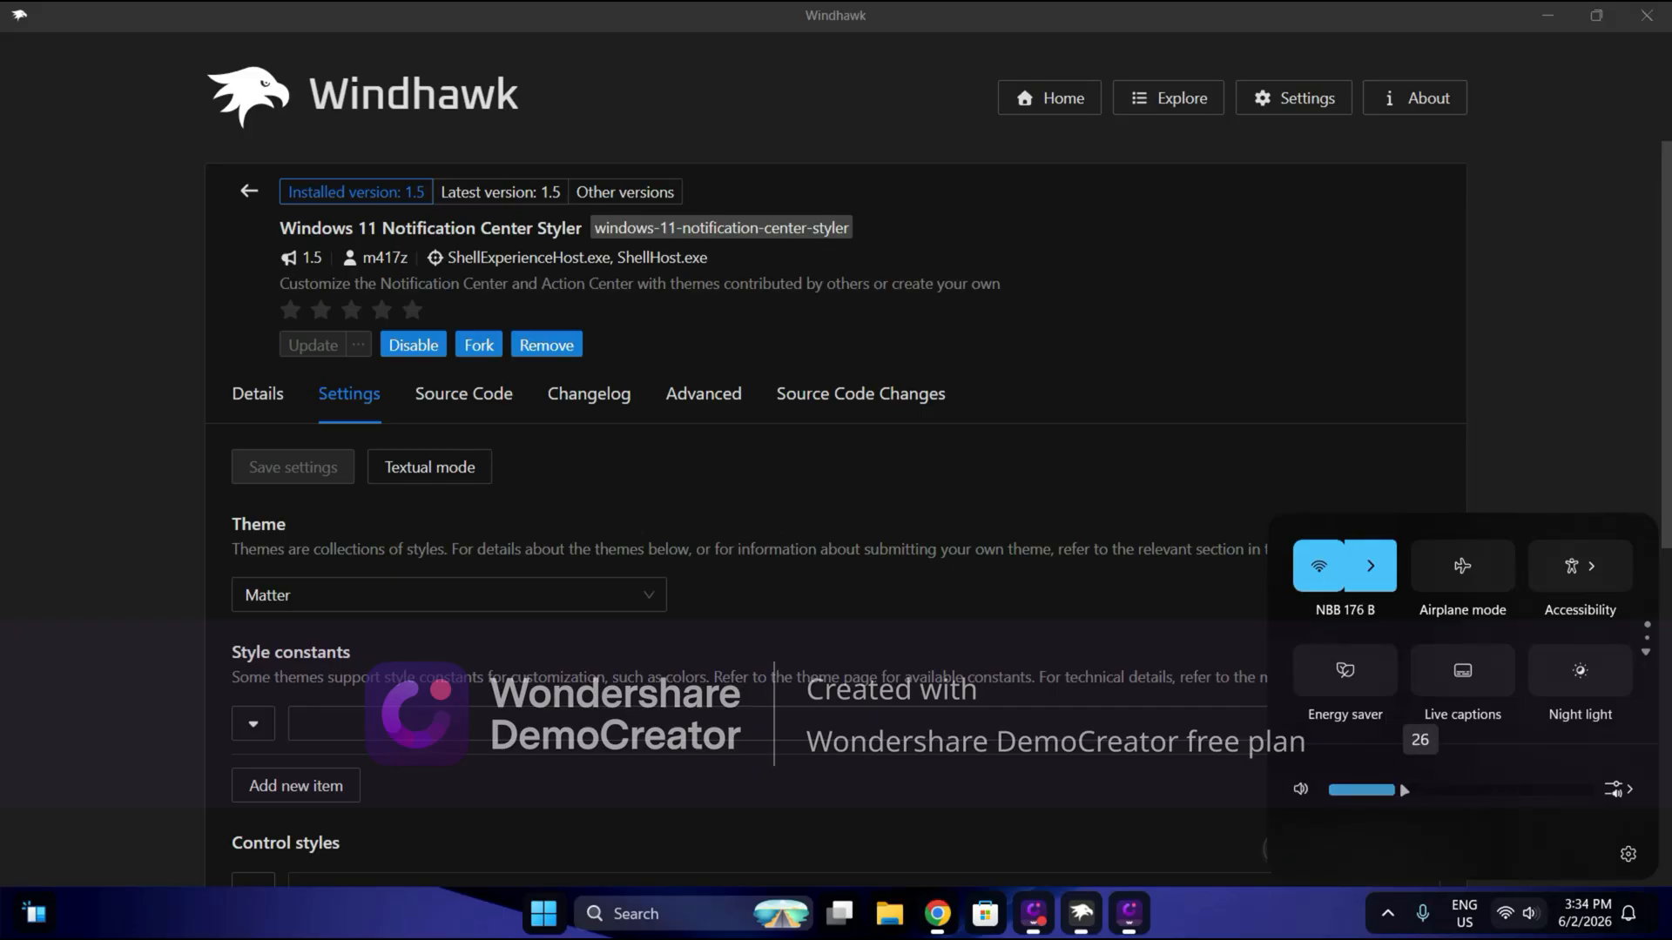
# - Set the theme to TranslucentShell, save the settings and check the quick settings and notification center
pyautogui.click(438, 599)
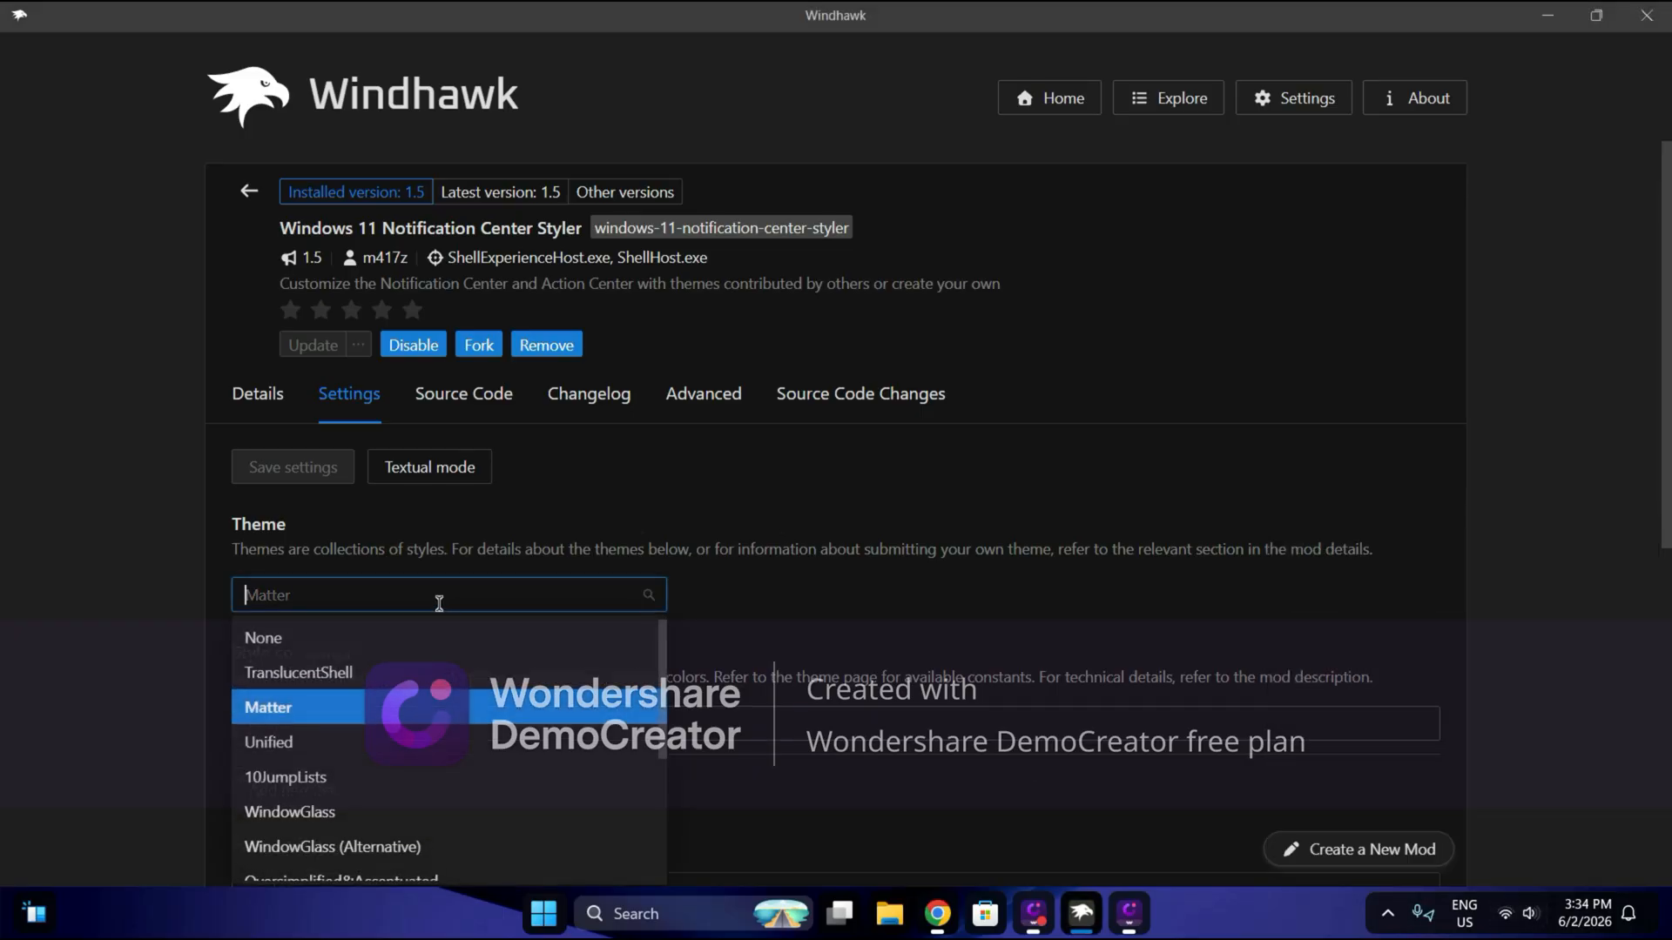
pyautogui.click(299, 672)
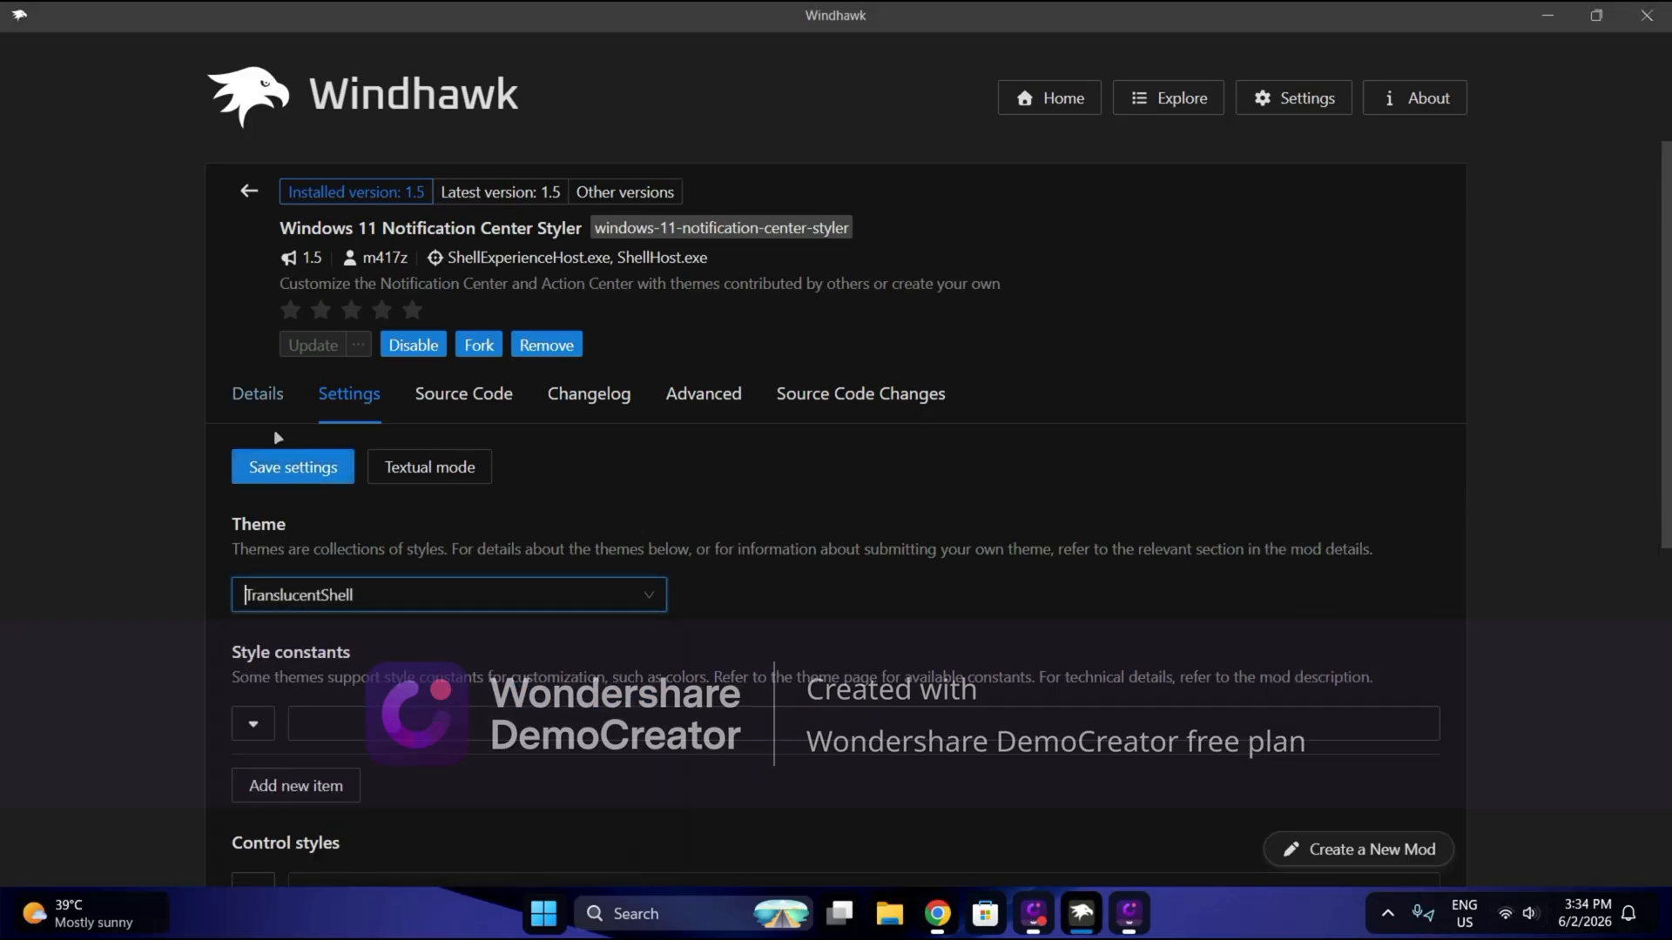
pyautogui.click(278, 479)
pyautogui.click(1522, 916)
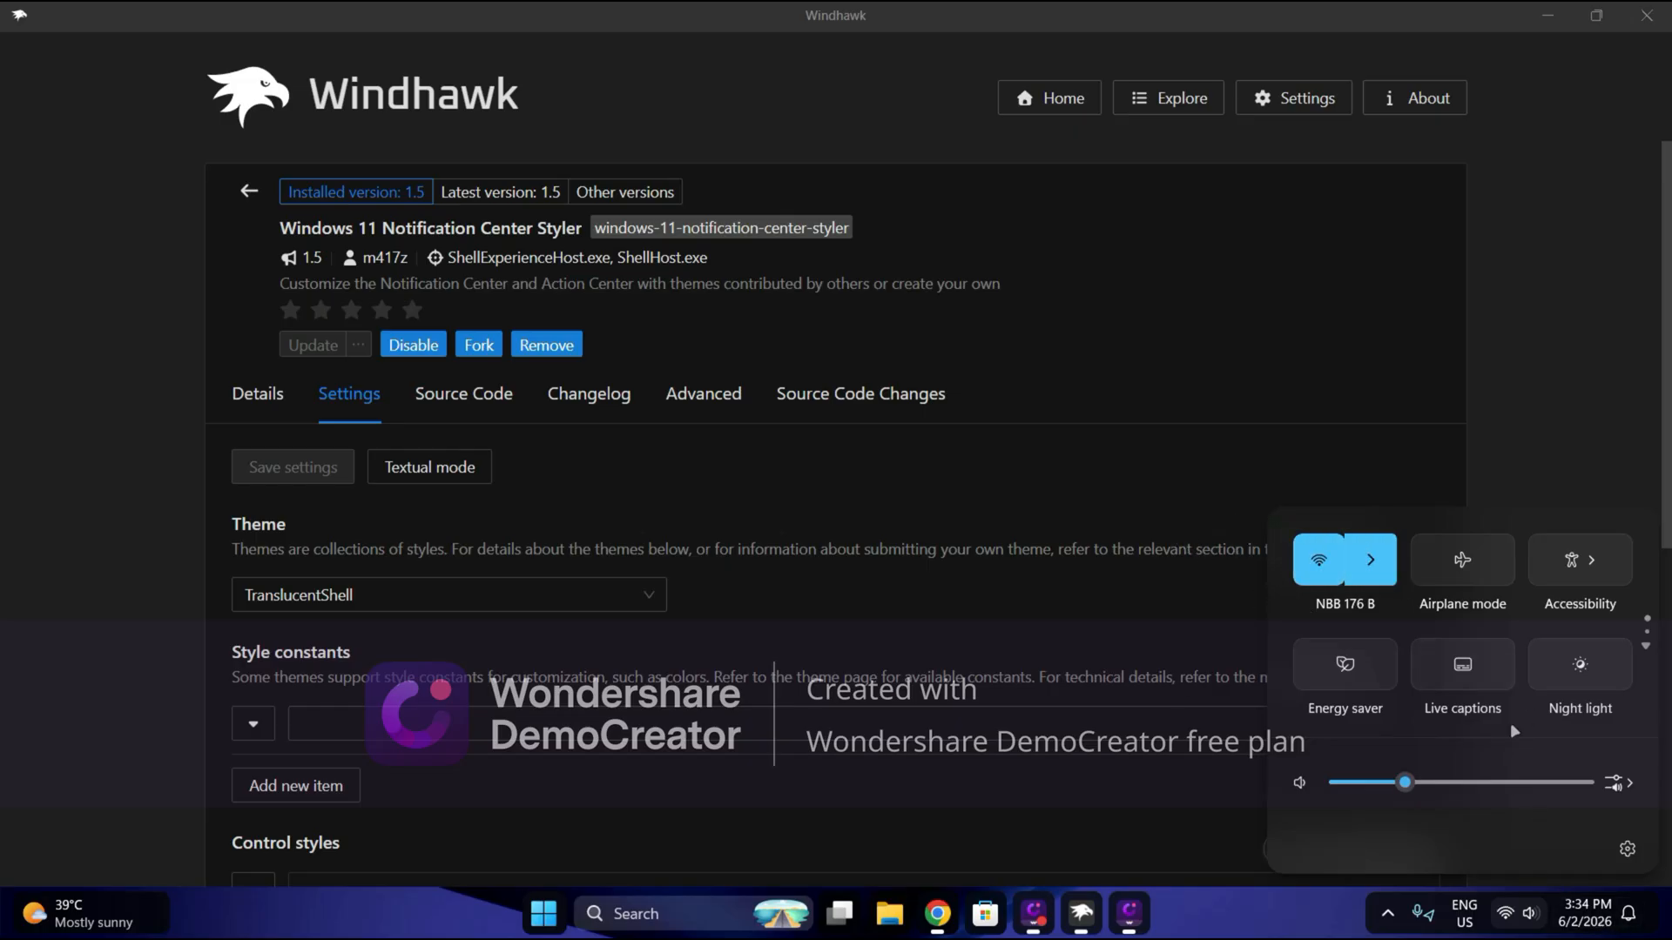
pyautogui.click(1574, 908)
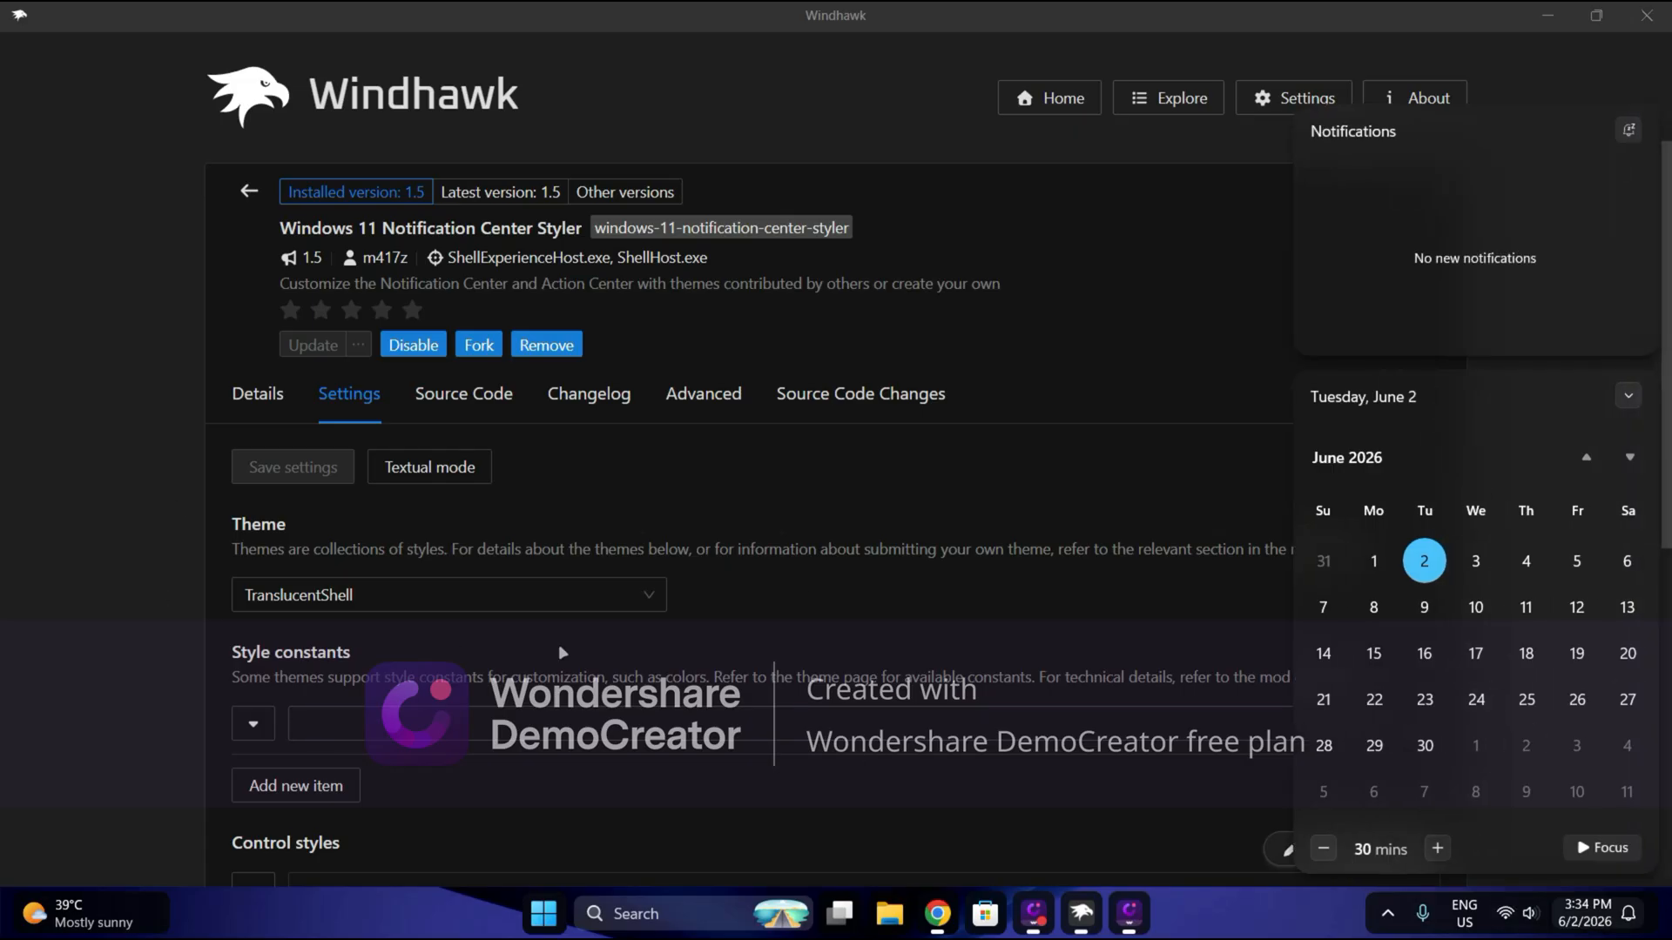
# - Look through the available notification center themes, set the theme back to Matter and save the settings
pyautogui.click(519, 592)
pyautogui.scroll(-2, 379, 810)
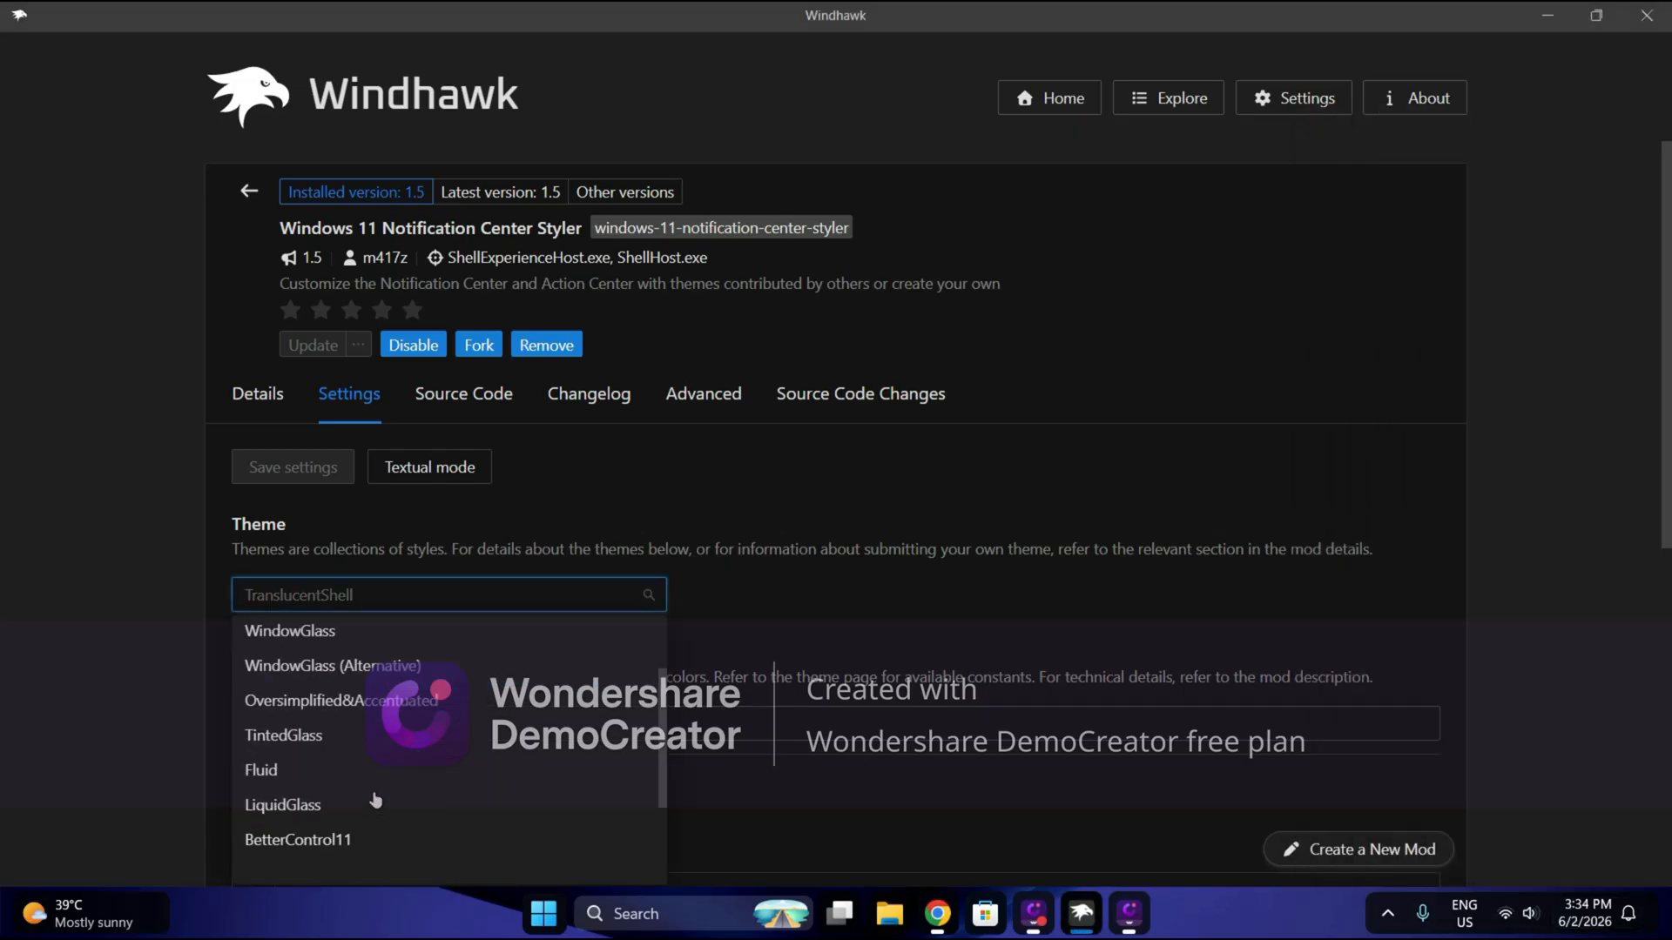
pyautogui.scroll(2, 375, 806)
pyautogui.scroll(-2, 373, 803)
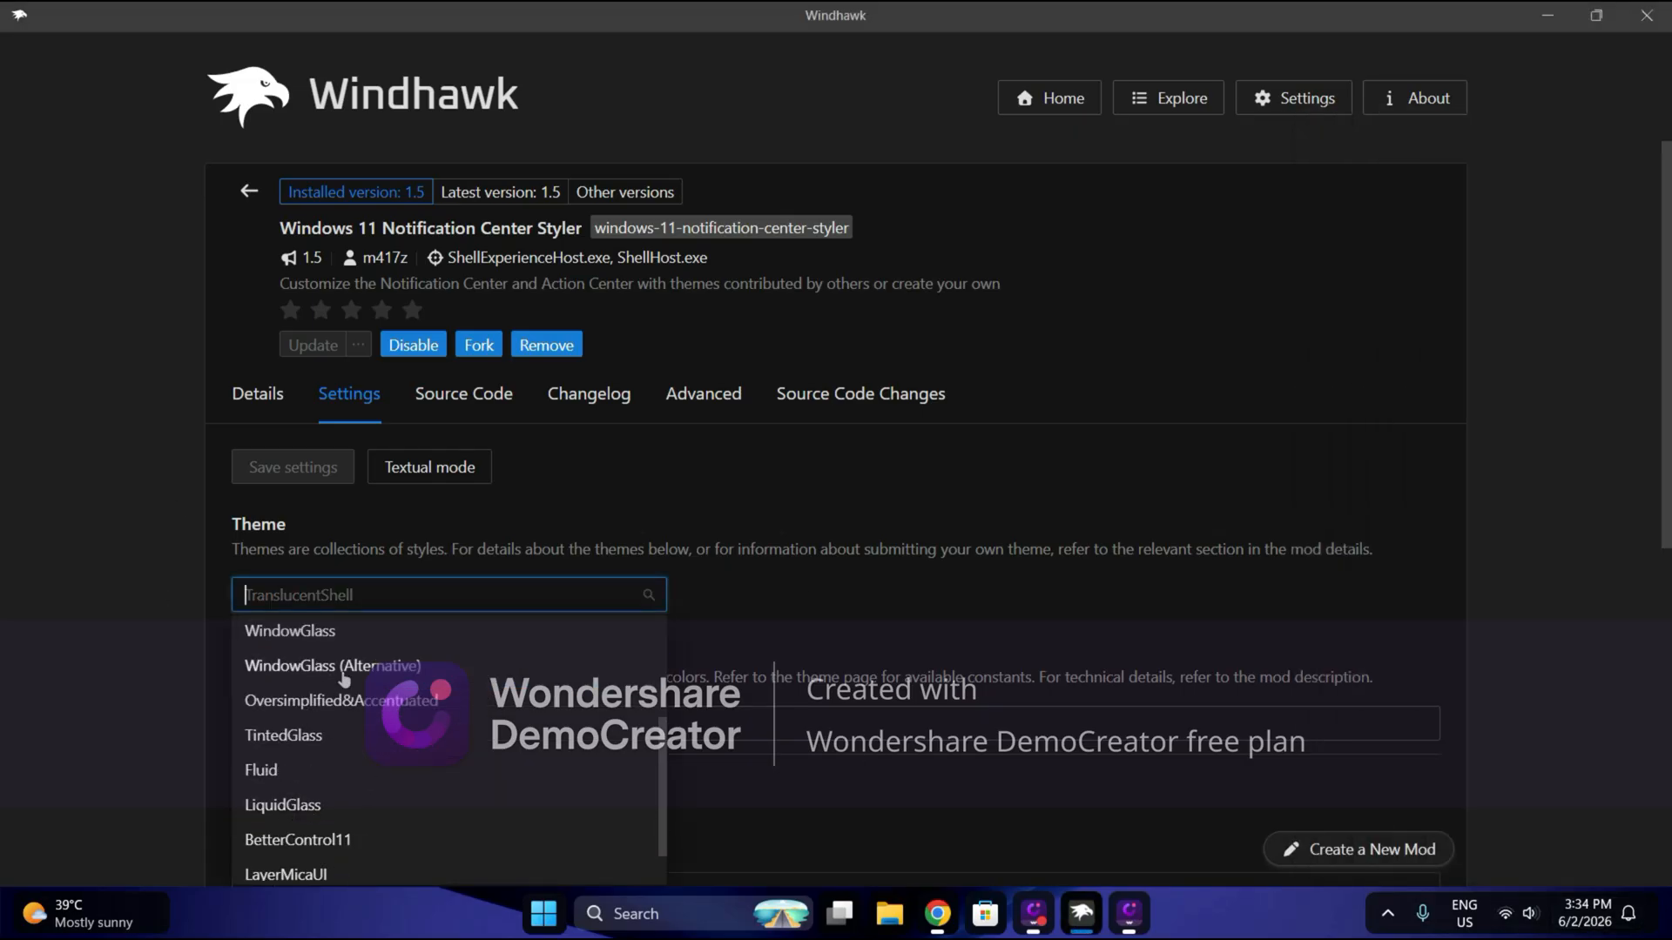
pyautogui.scroll(1, 354, 683)
pyautogui.scroll(-2, 357, 675)
pyautogui.scroll(3, 355, 778)
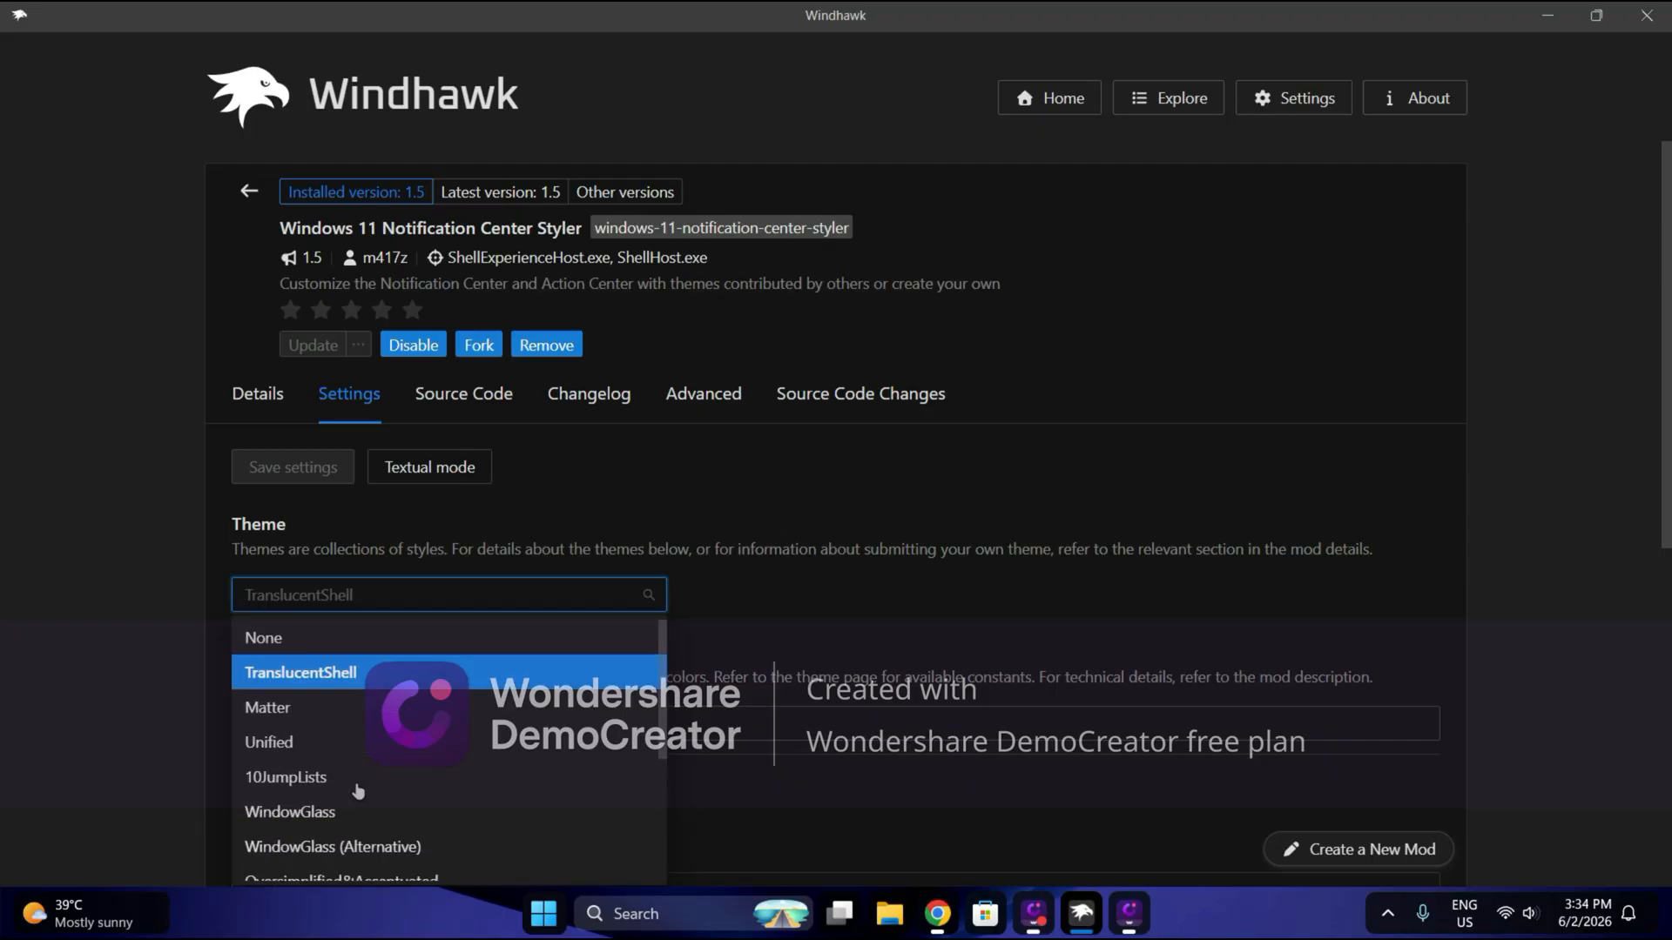
pyautogui.scroll(-2, 355, 812)
pyautogui.scroll(3, 309, 801)
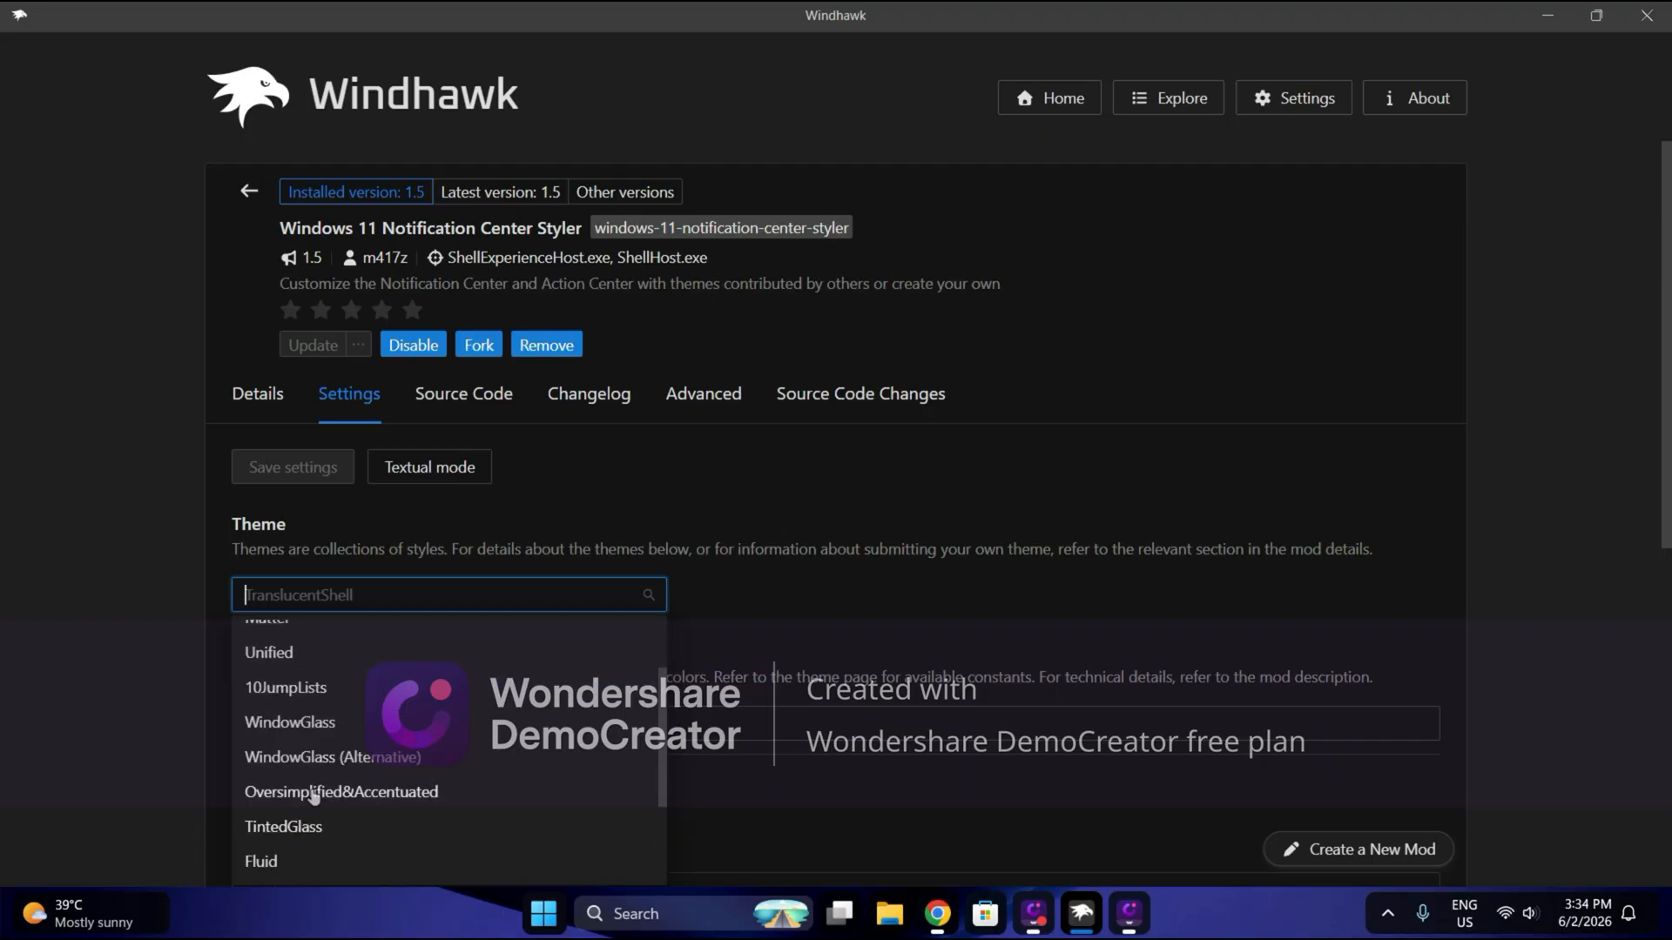
pyautogui.click(294, 715)
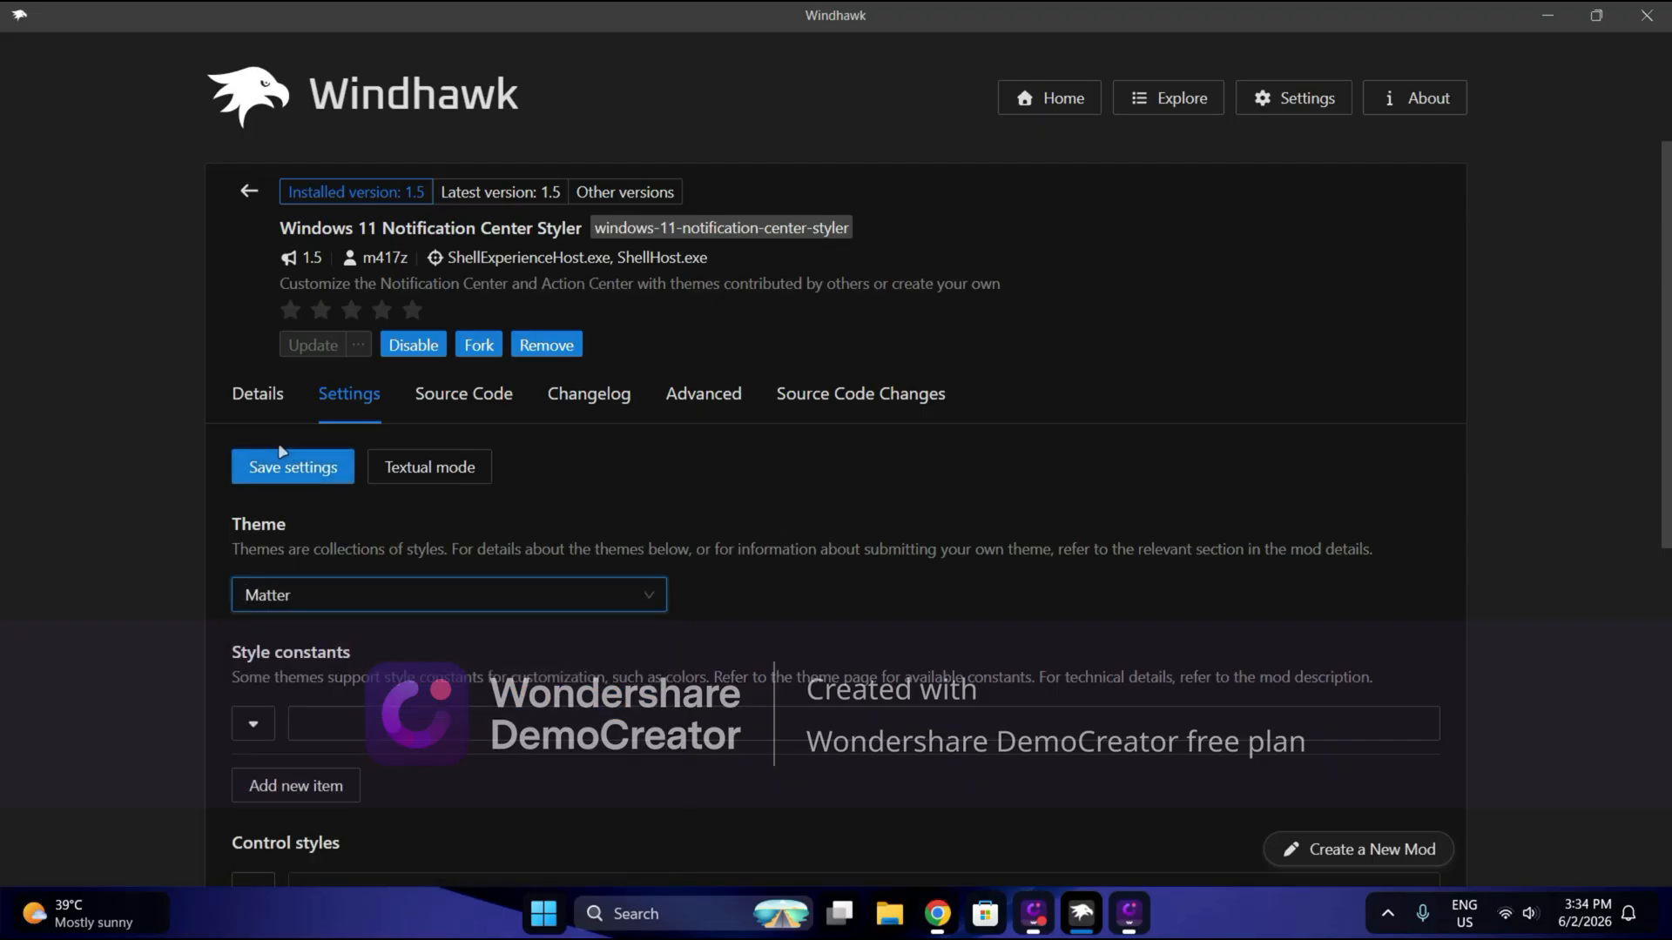
pyautogui.click(279, 456)
# - Return to the mod catalogue and examine the other available mods, such as the File Explorer Styler and Taskbar Clock Customization
pyautogui.click(263, 396)
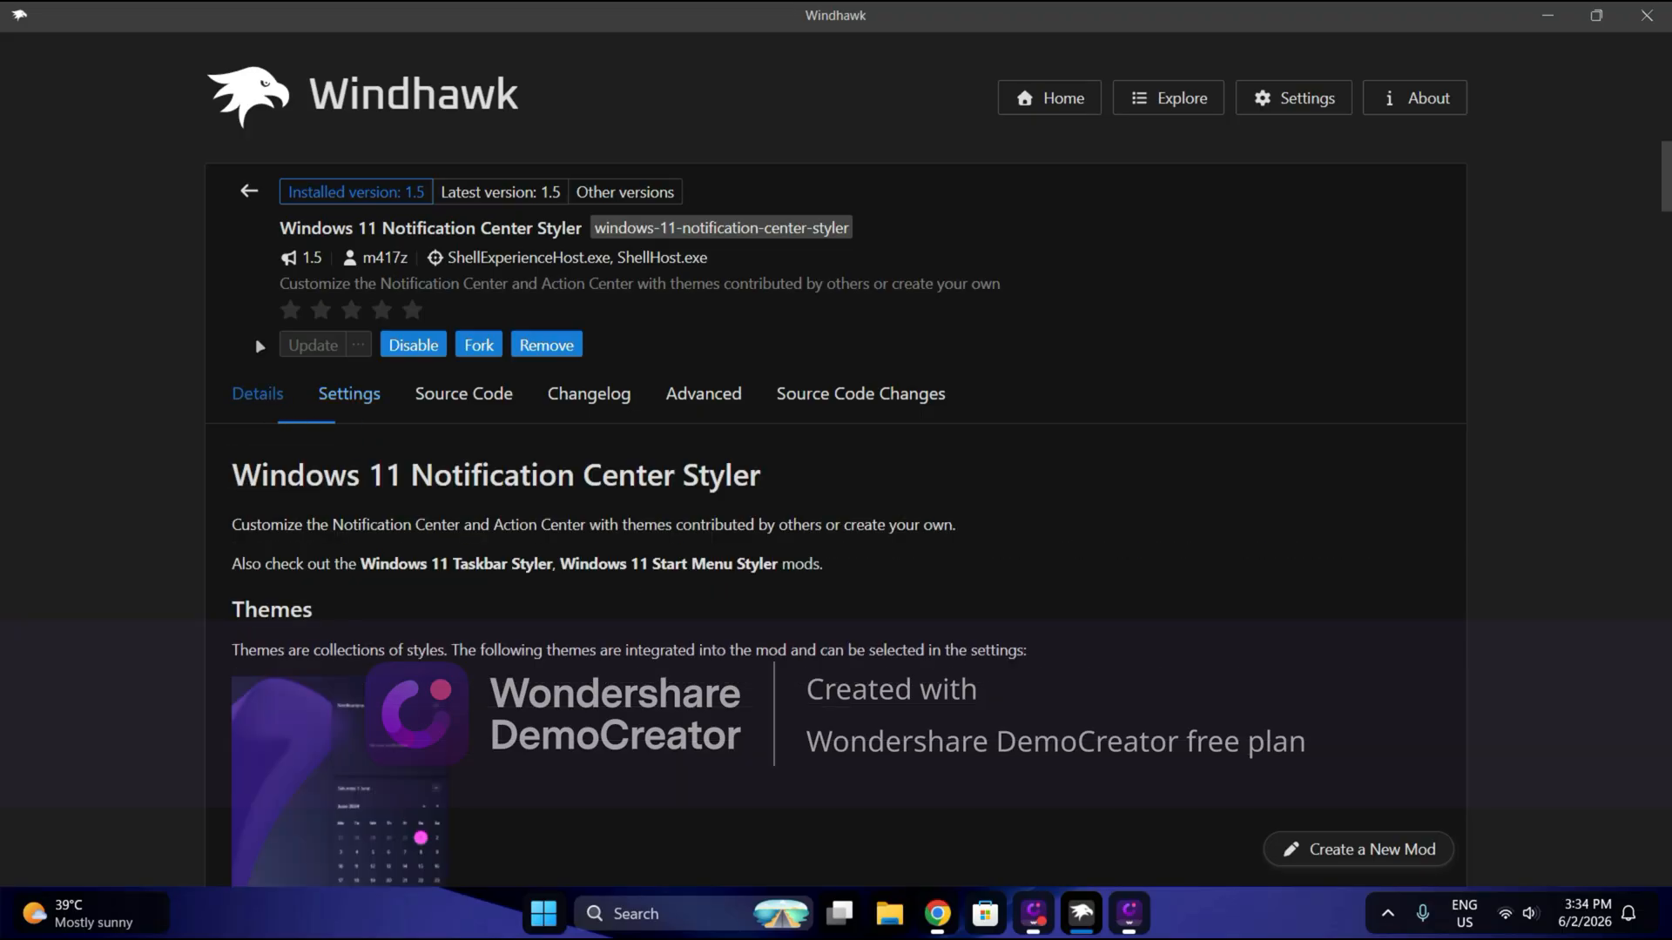
pyautogui.click(244, 195)
pyautogui.scroll(-2, 836, 514)
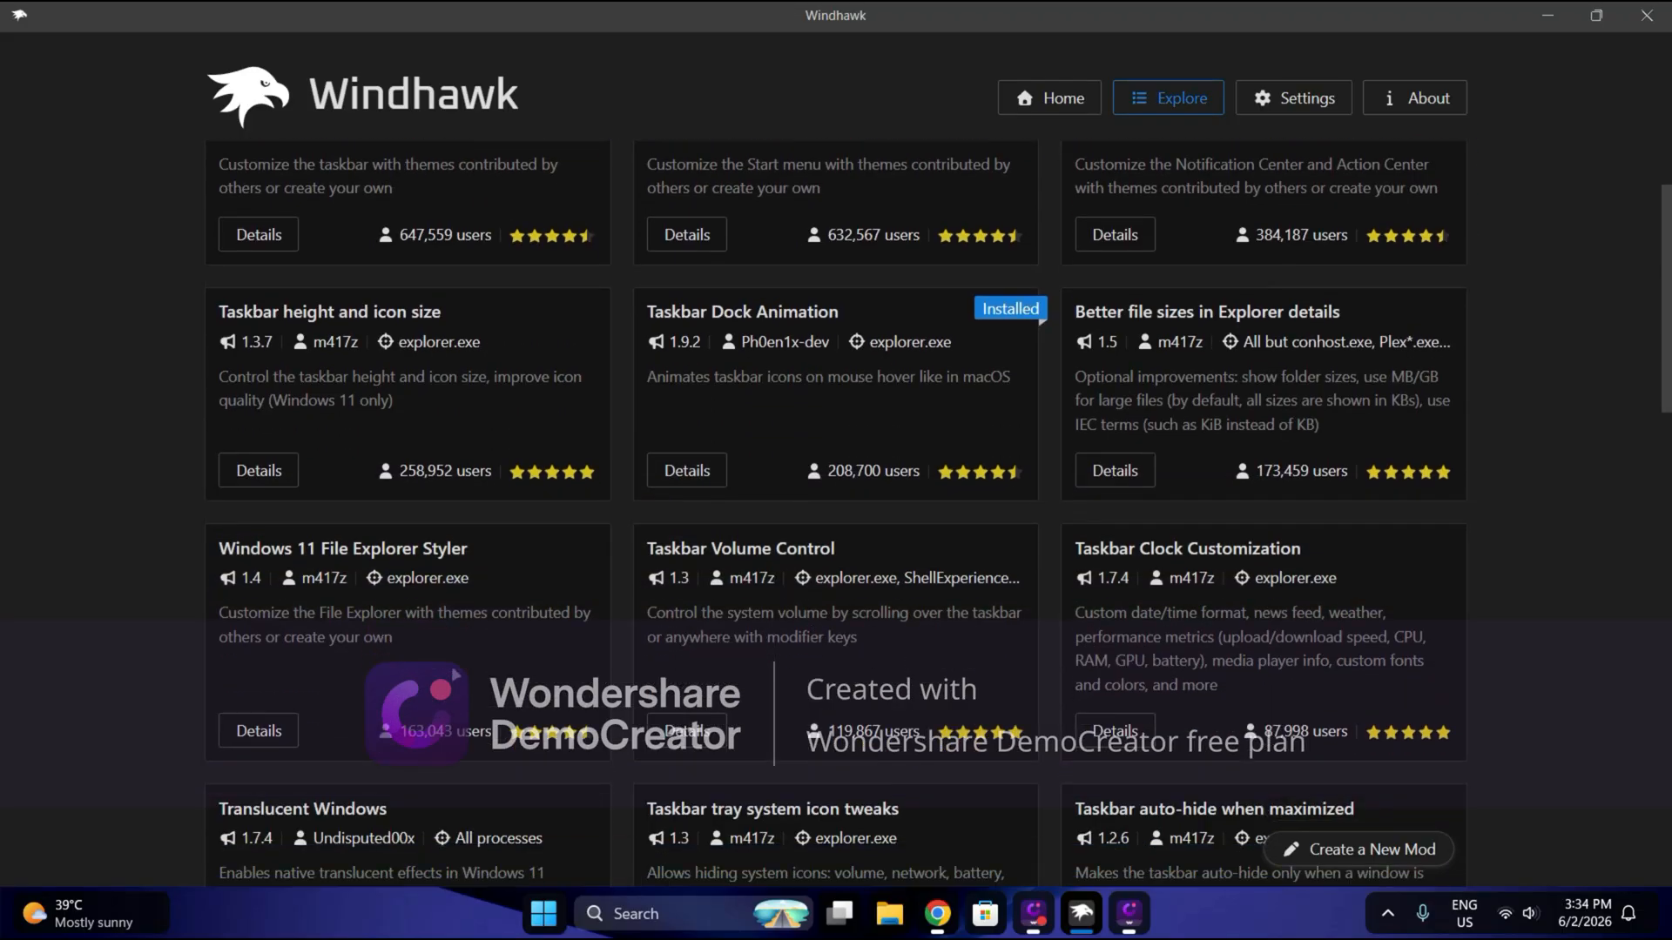
pyautogui.scroll(-4, 423, 738)
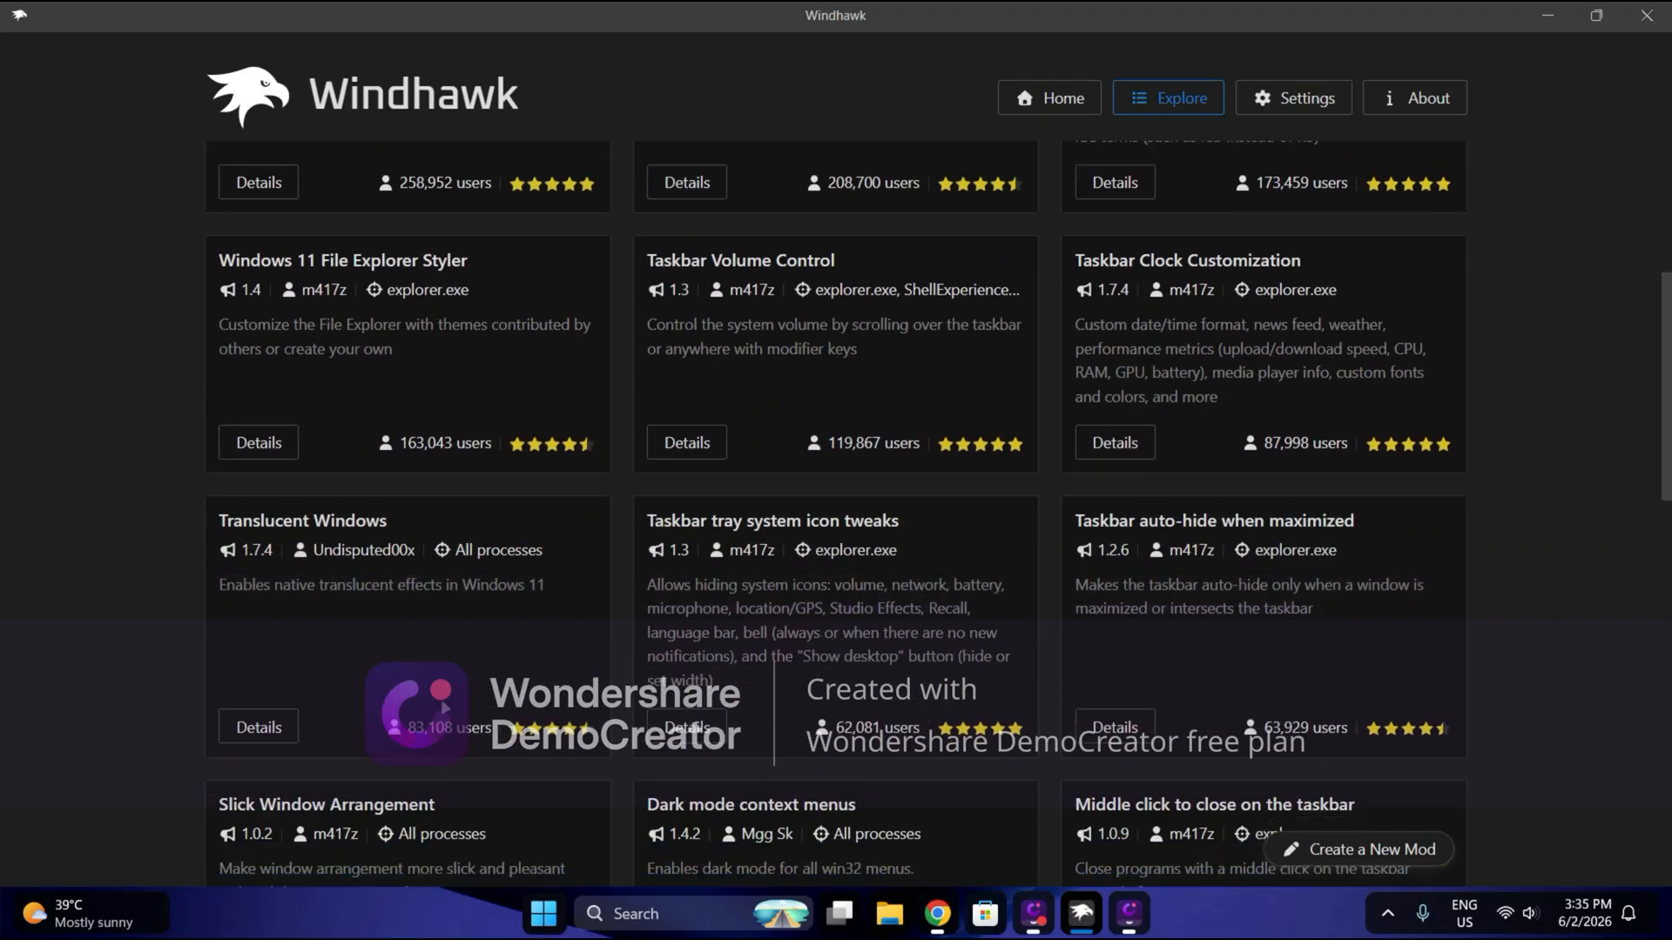
pyautogui.scroll(5, 767, 756)
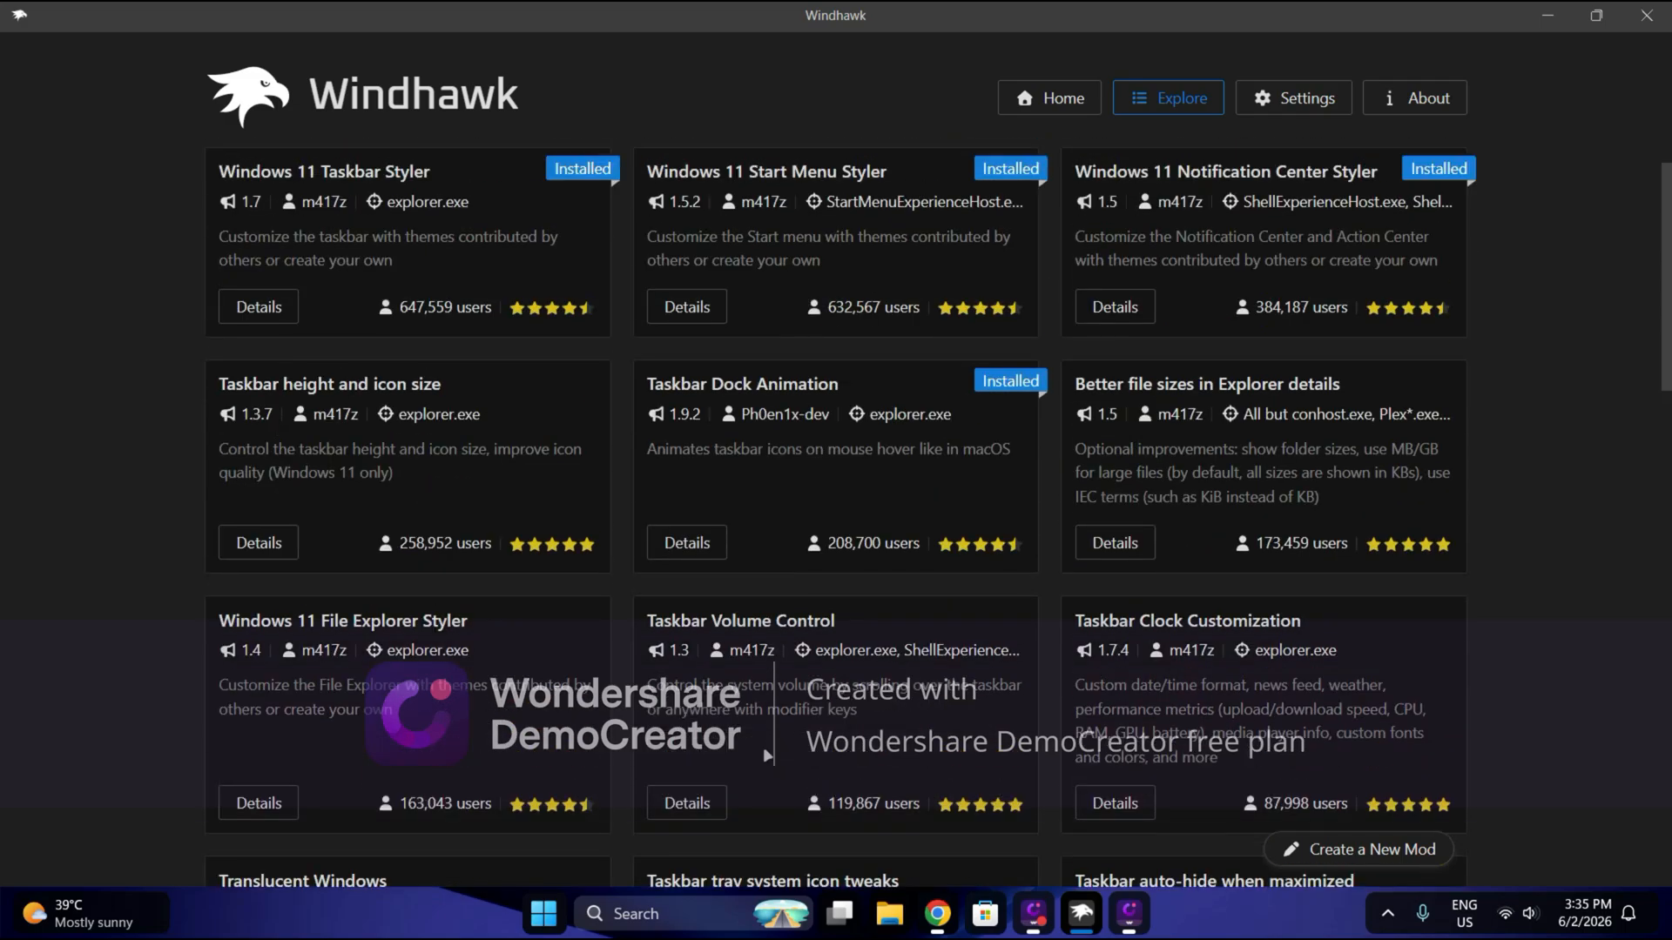
pyautogui.scroll(1, 729, 834)
pyautogui.scroll(-7, 729, 834)
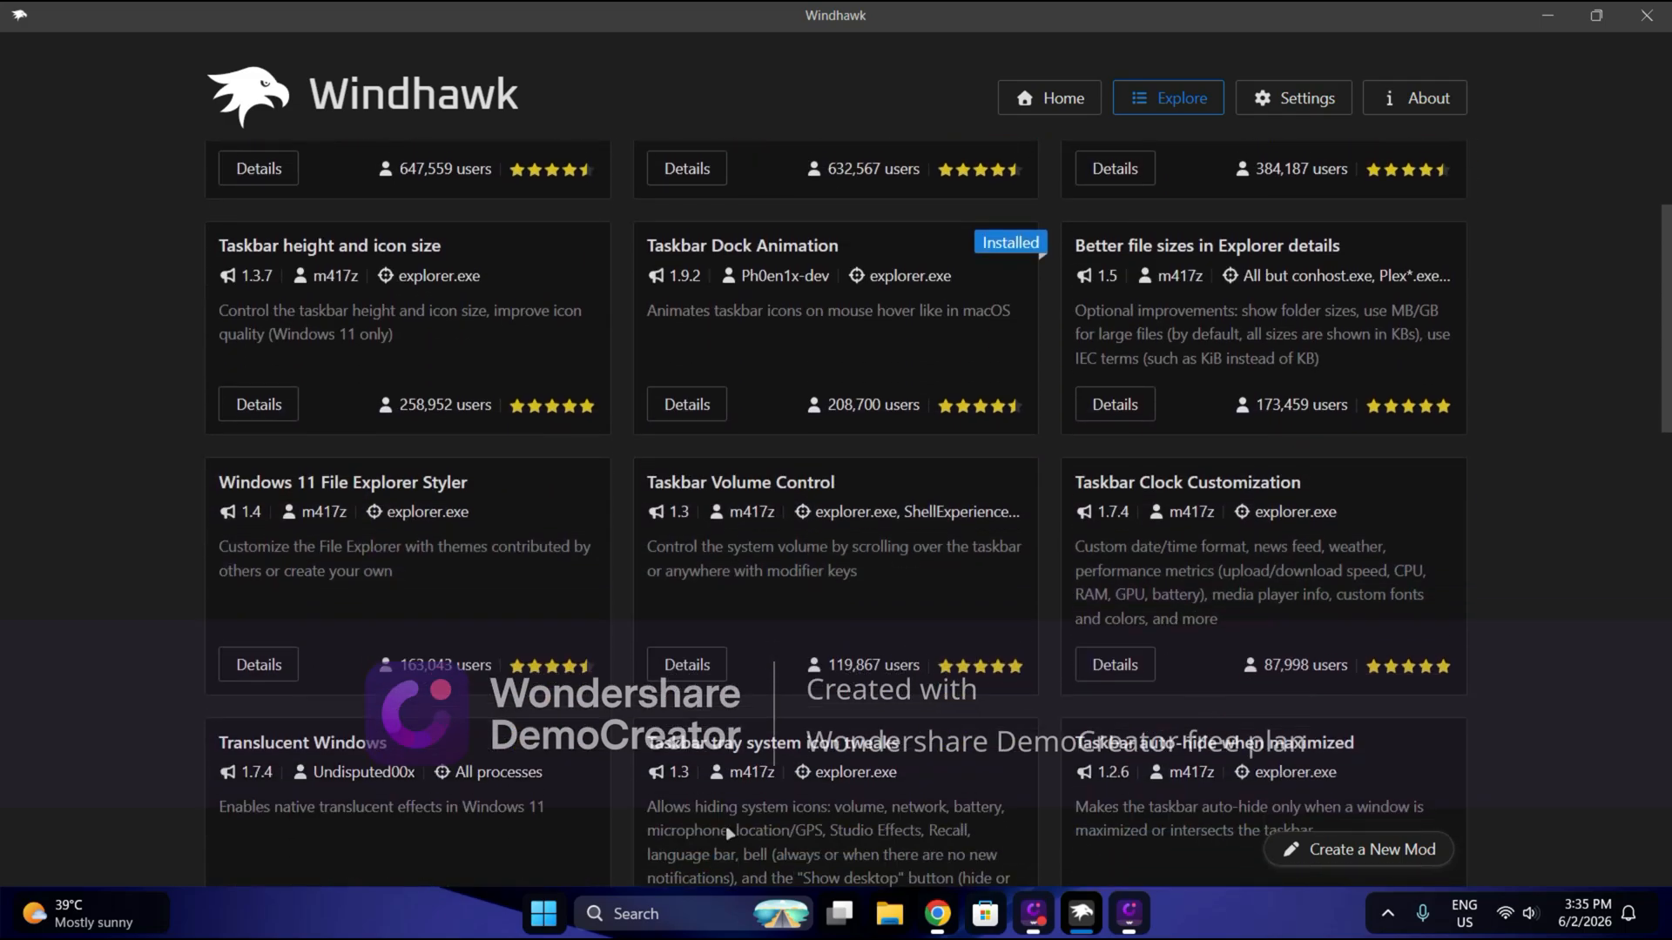
pyautogui.scroll(6, 729, 834)
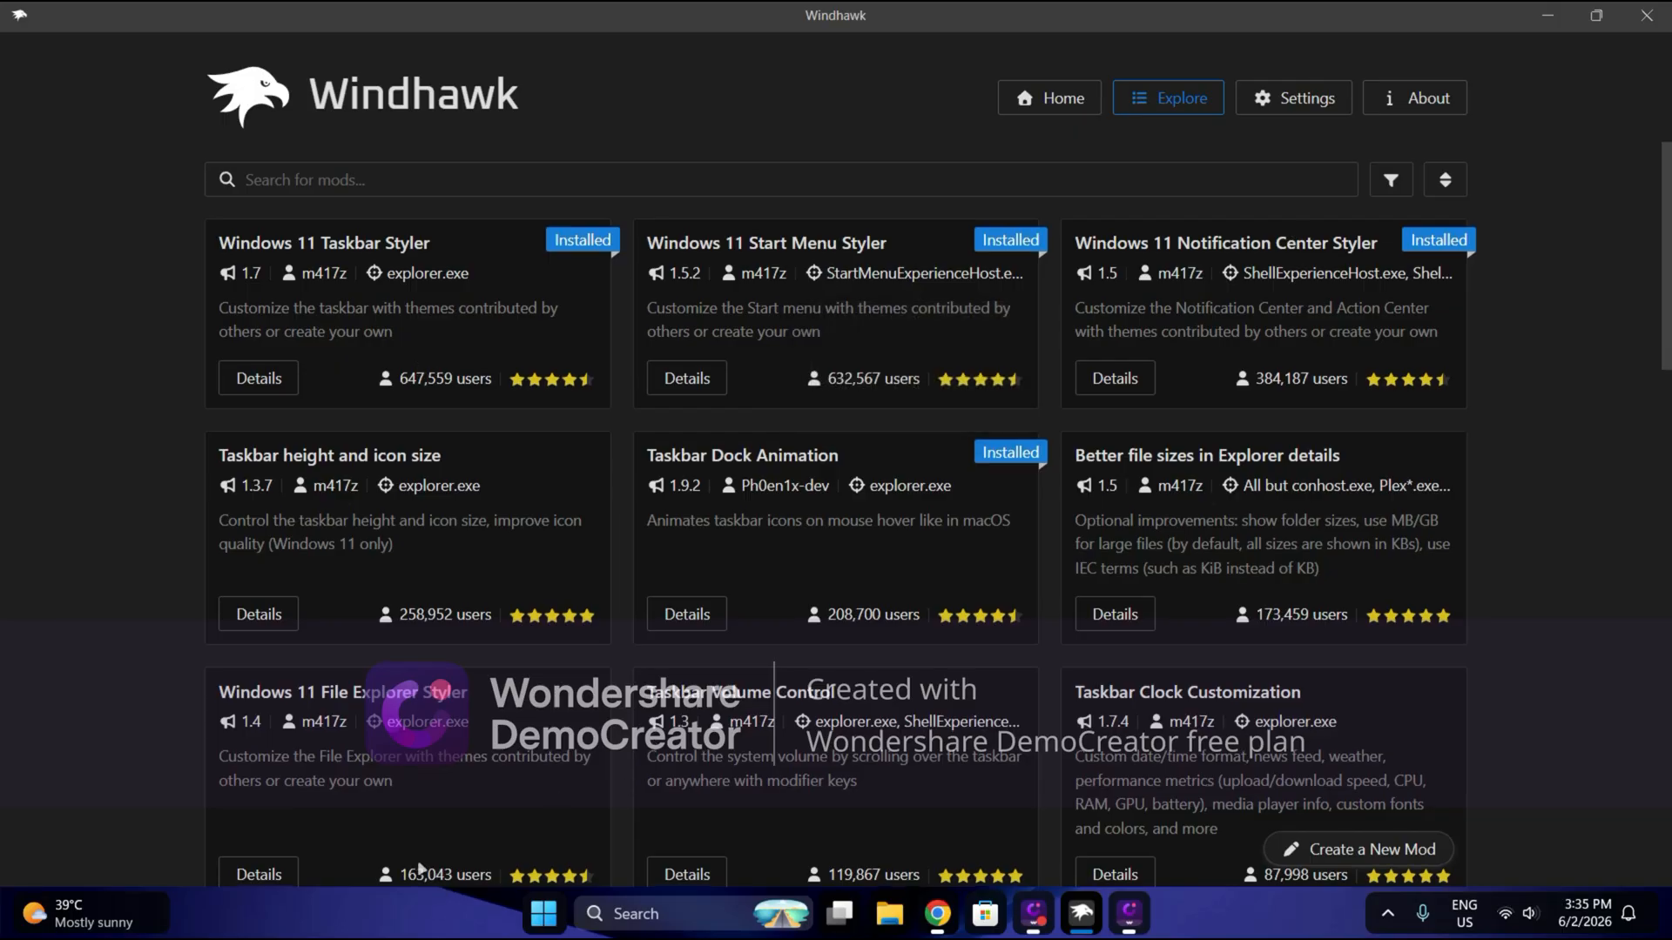
pyautogui.scroll(-1, 416, 819)
pyautogui.scroll(1, 416, 818)
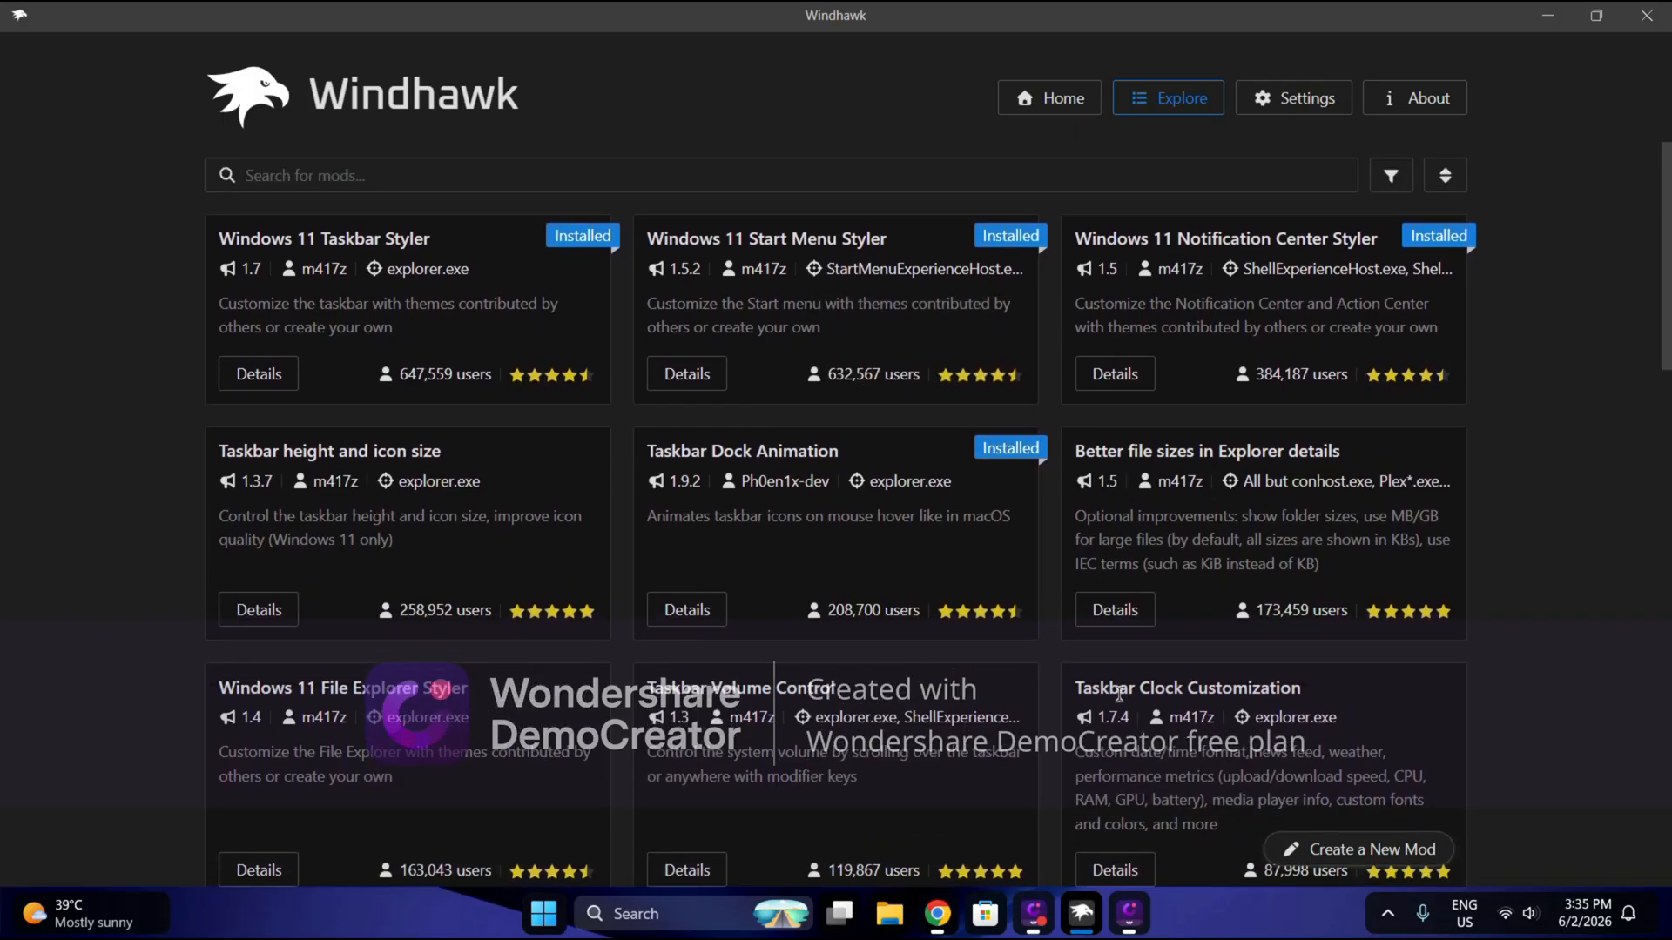
pyautogui.scroll(-1, 1119, 688)
pyautogui.scroll(1, 892, 690)
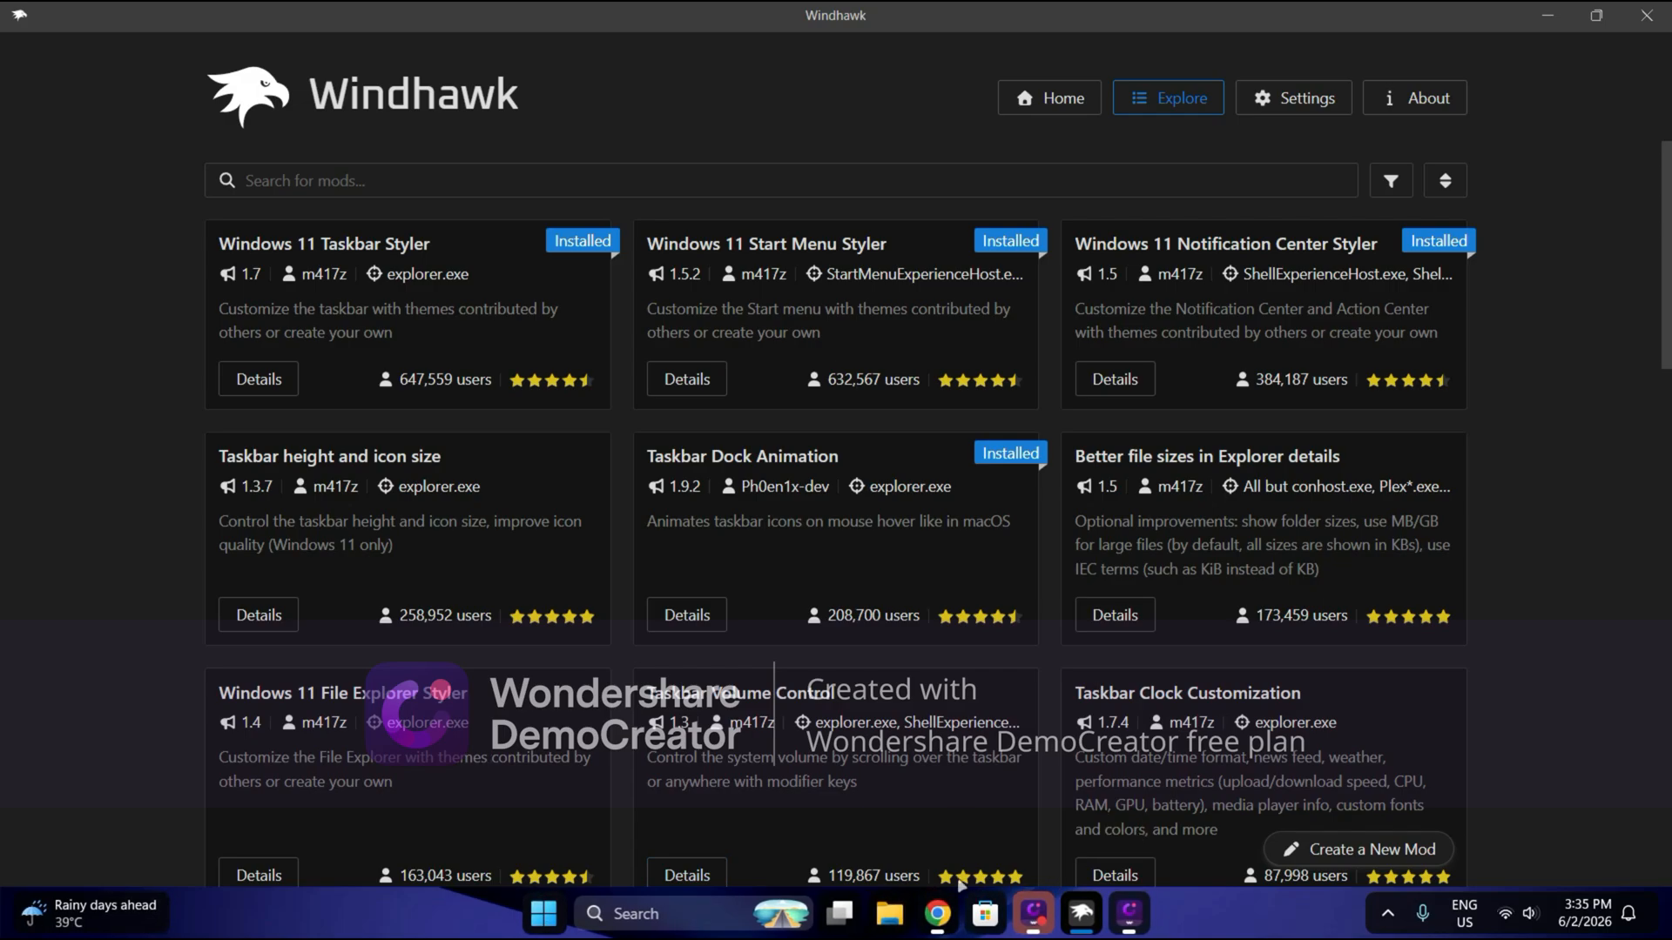
# - Switch to Chrome to view the mods page on the Windhawk website
pyautogui.click(936, 909)
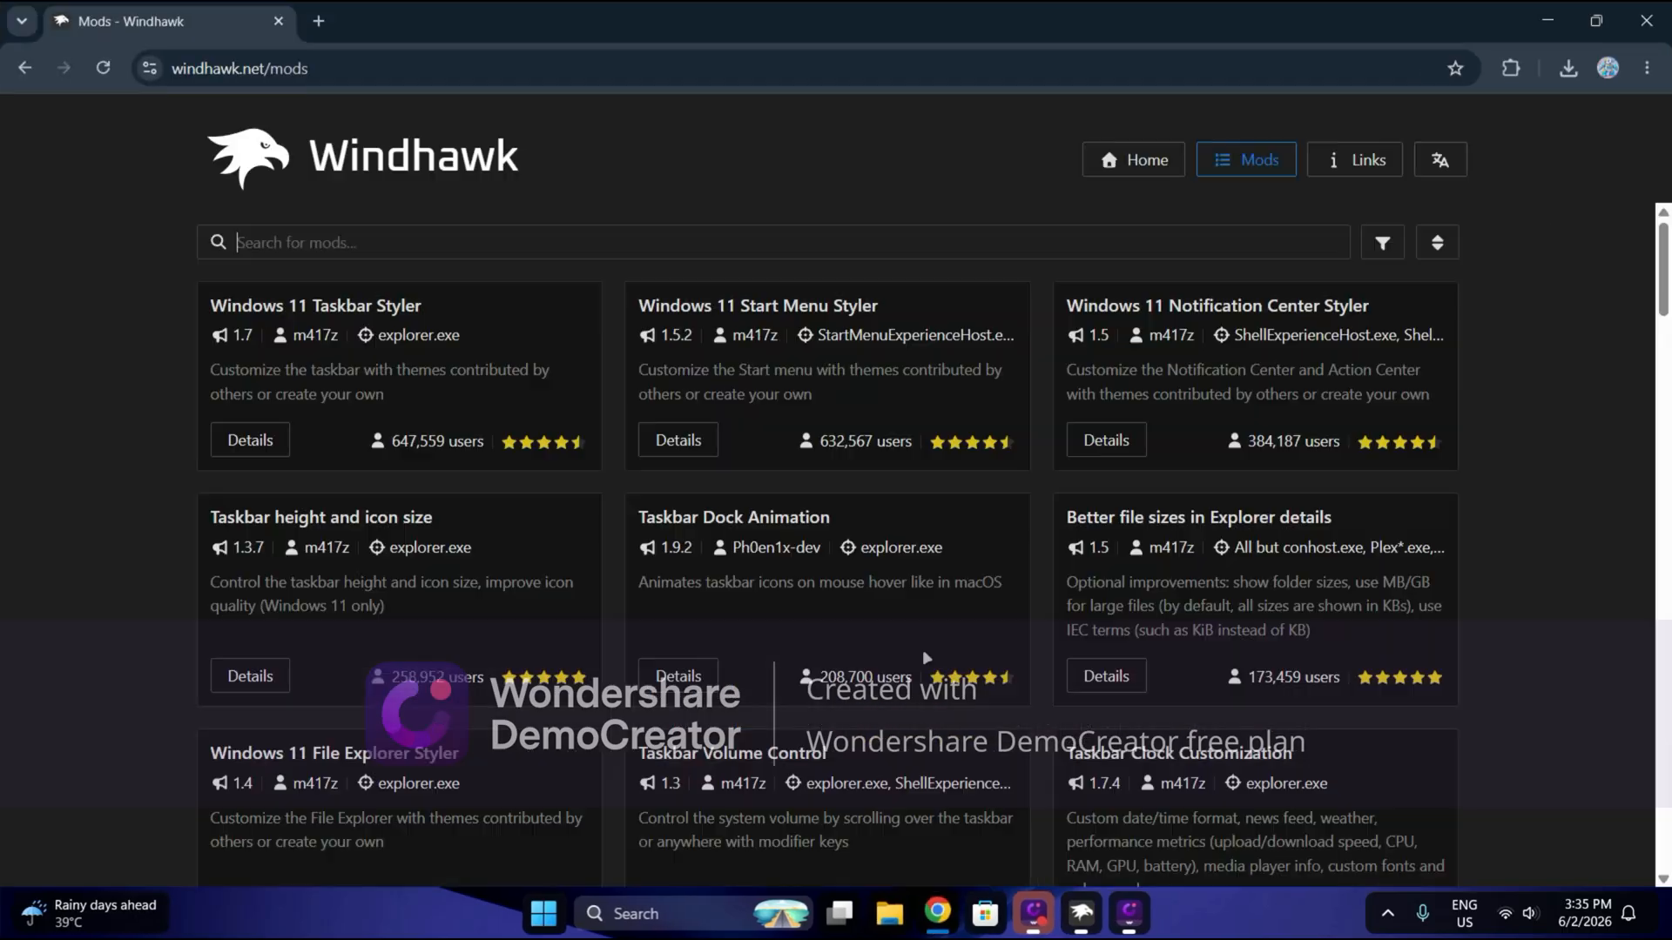
# - Search Google in a new tab for "windows 11 curosor style" and look over the results
pyautogui.click(329, 29)
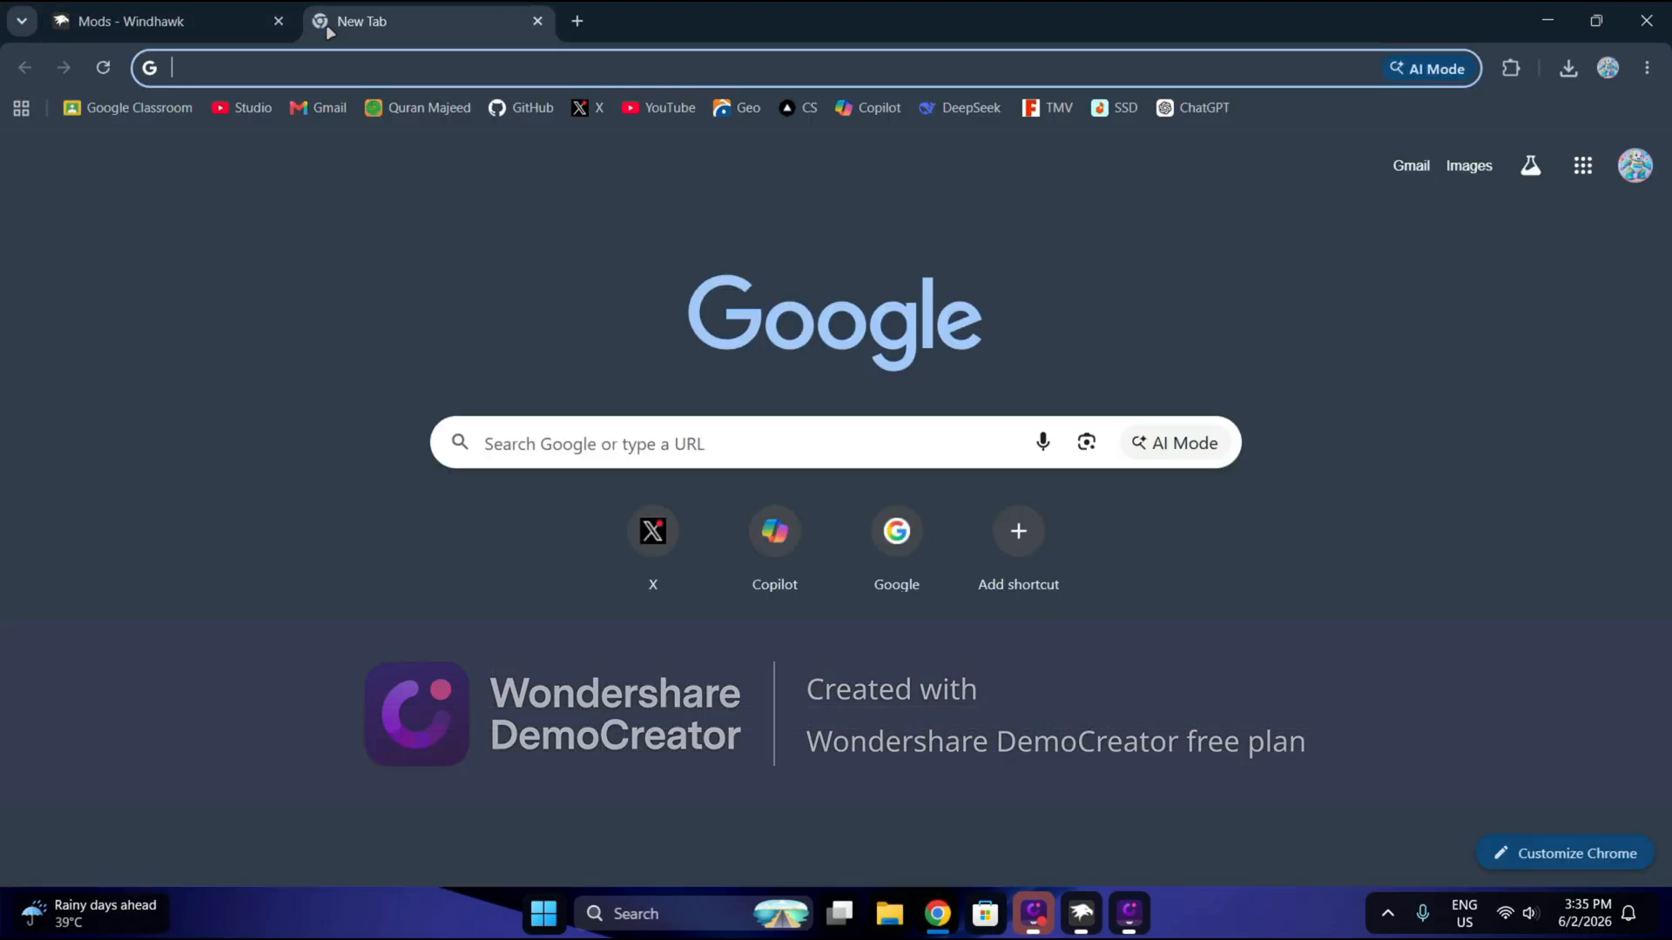
pyautogui.write('windows `')
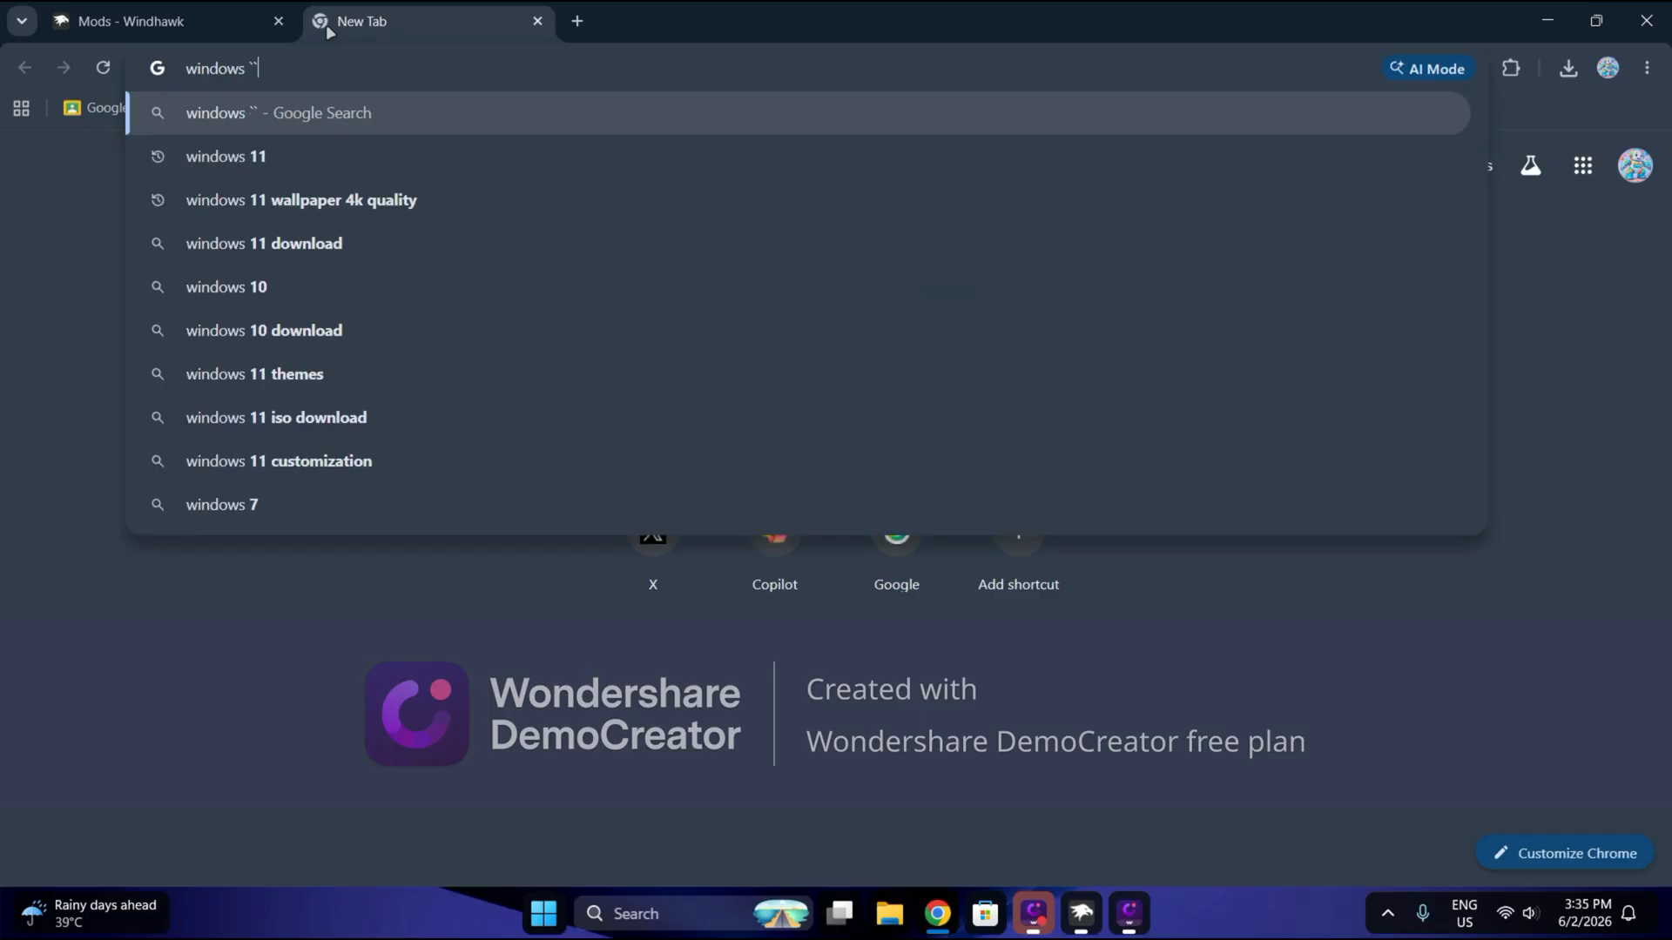
pyautogui.press('BackSpace')
pyautogui.write('11')
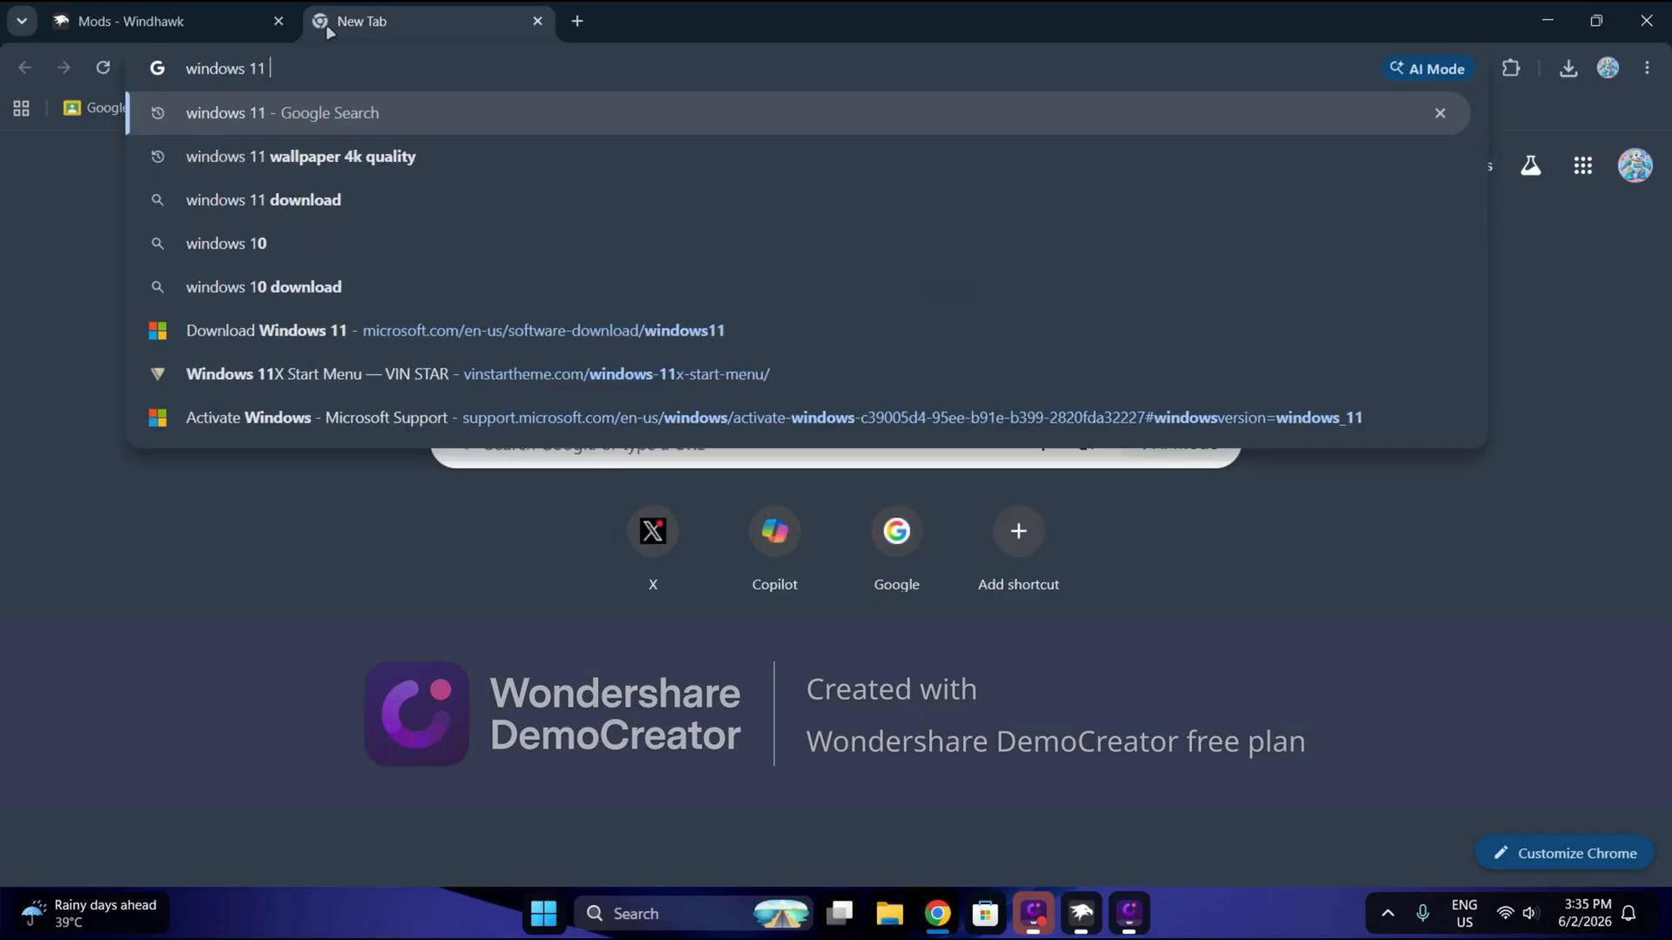
pyautogui.write(' curos')
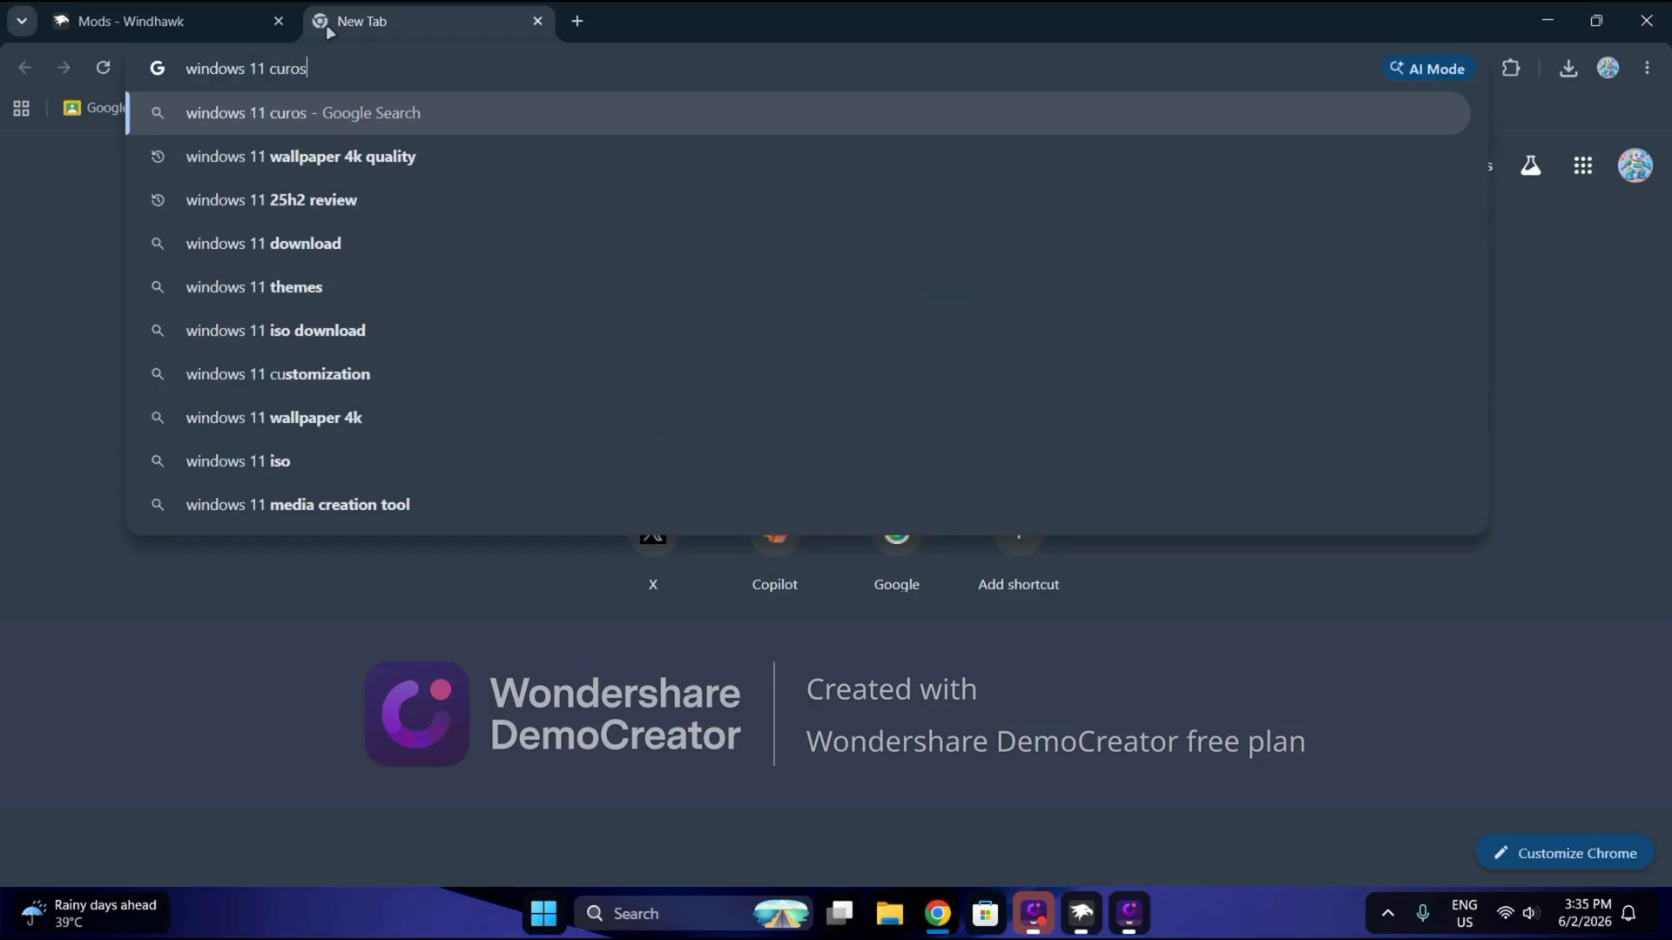
pyautogui.write('or st')
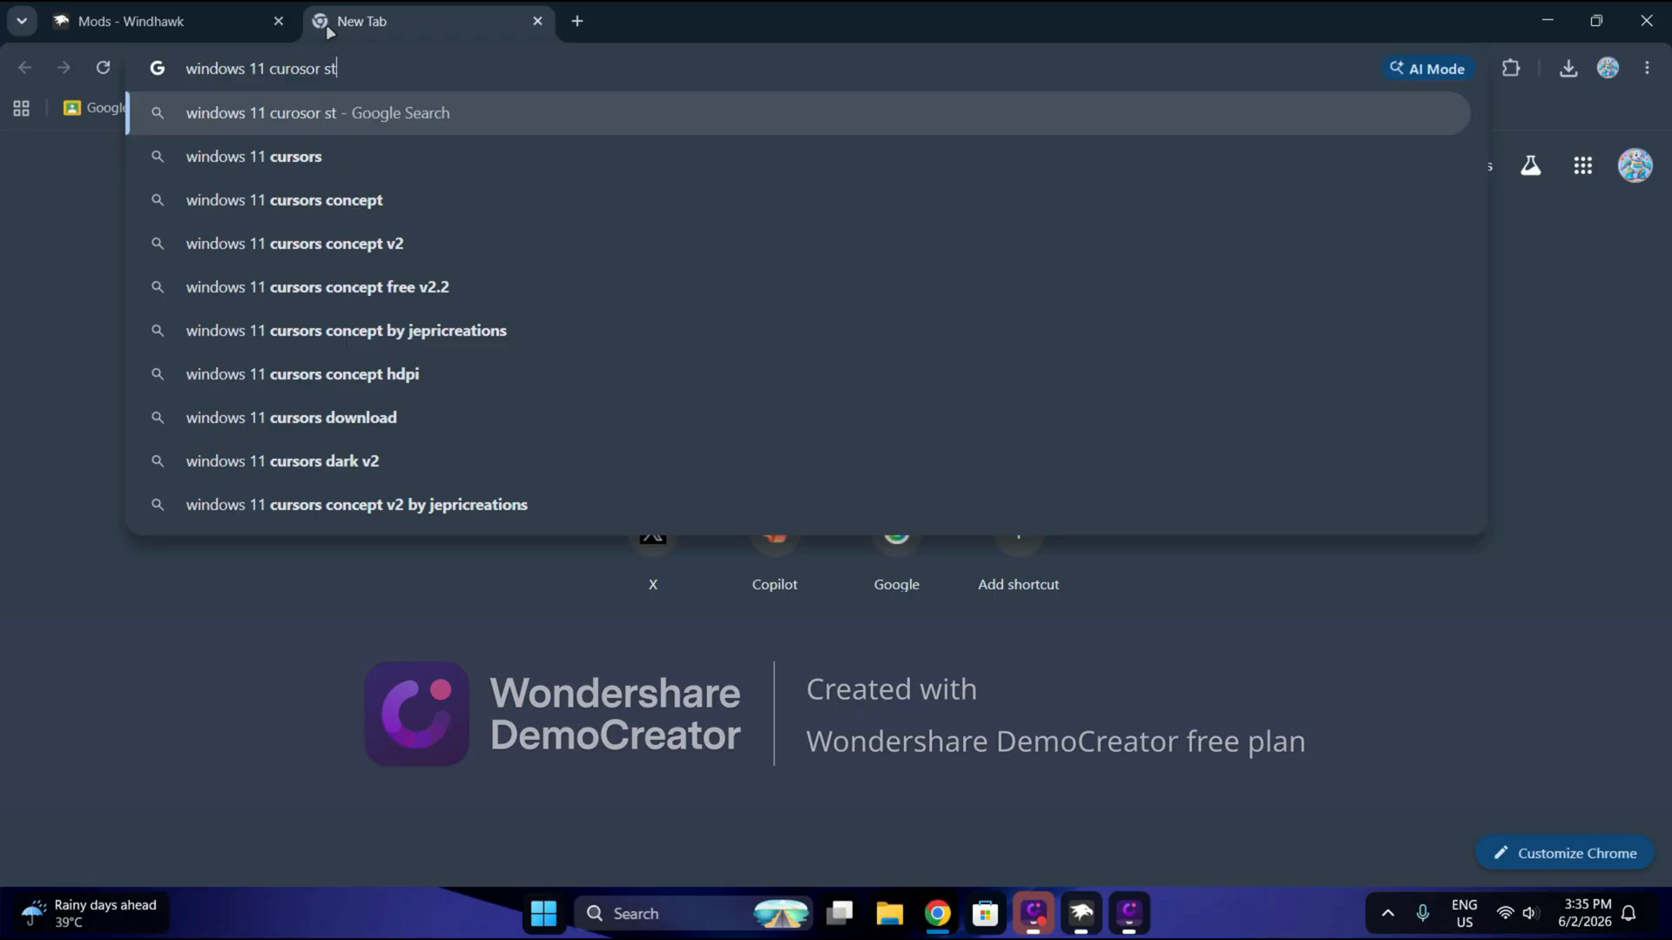
pyautogui.write('yle')
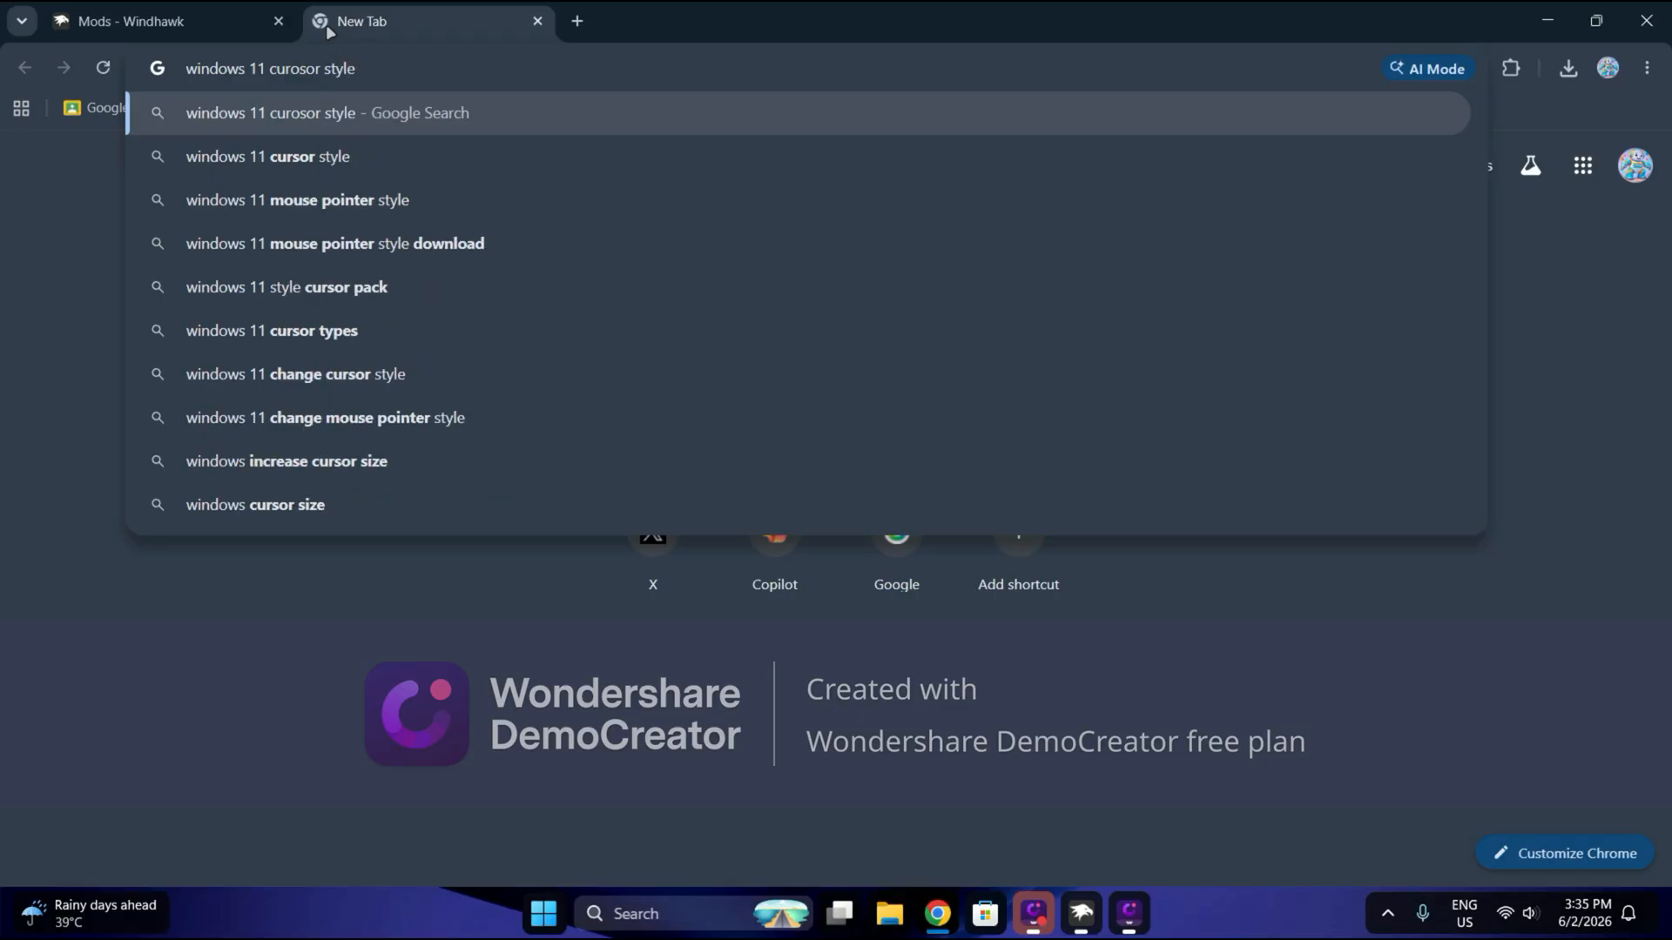
pyautogui.press('Return')
pyautogui.scroll(-4, 502, 424)
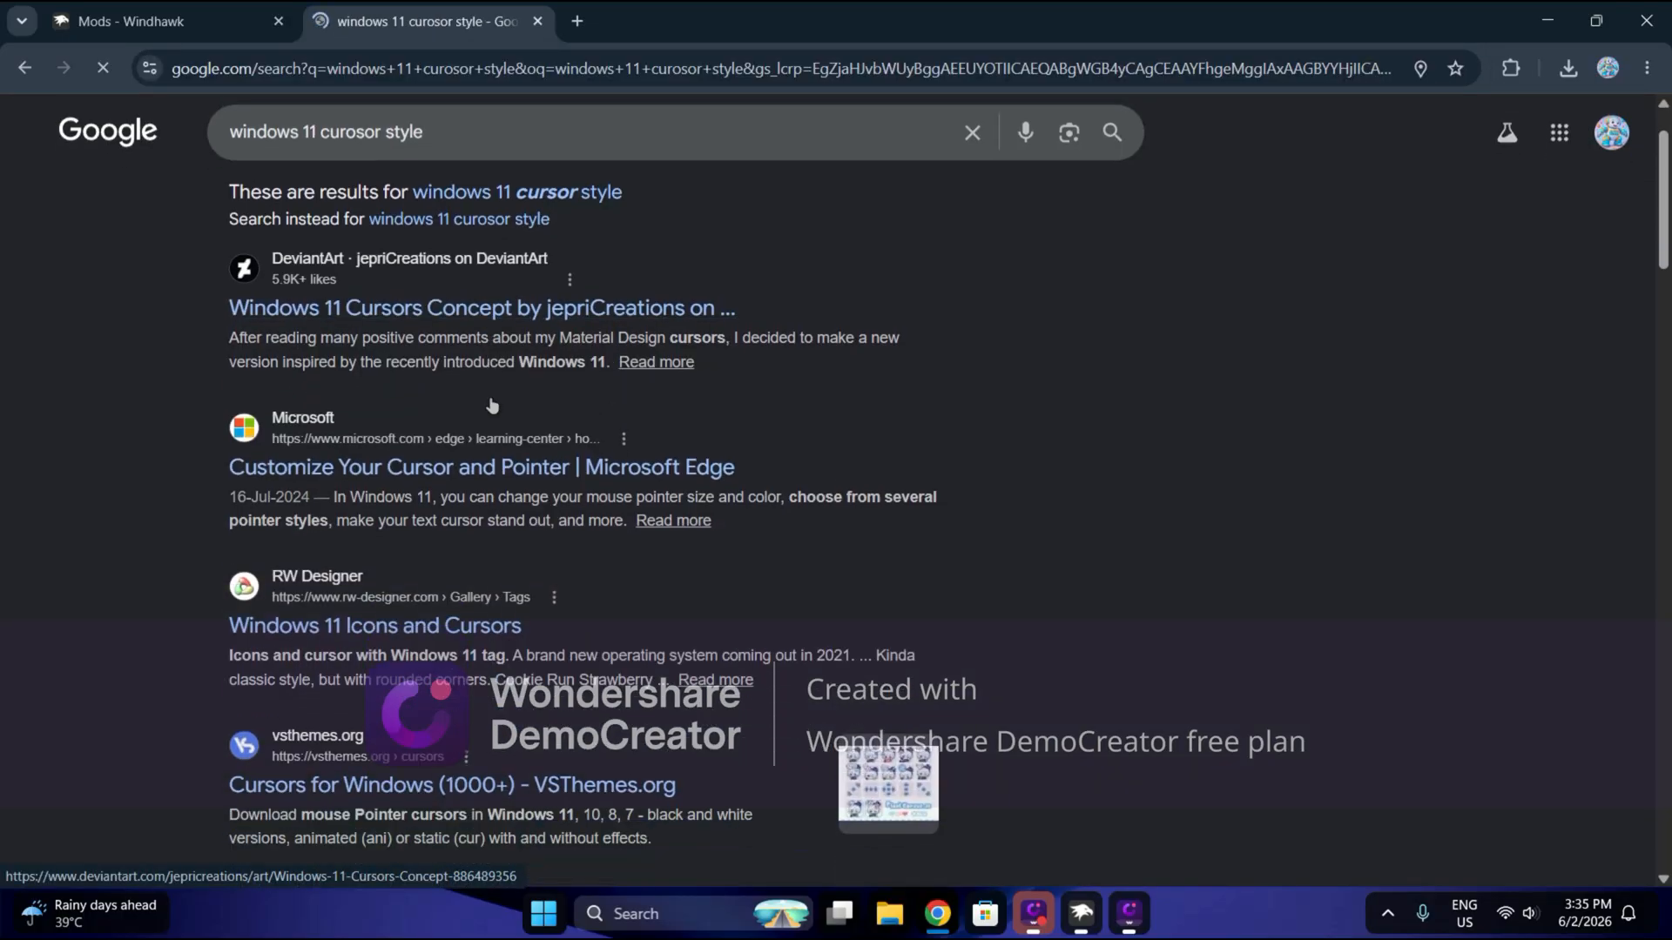
pyautogui.scroll(4, 488, 404)
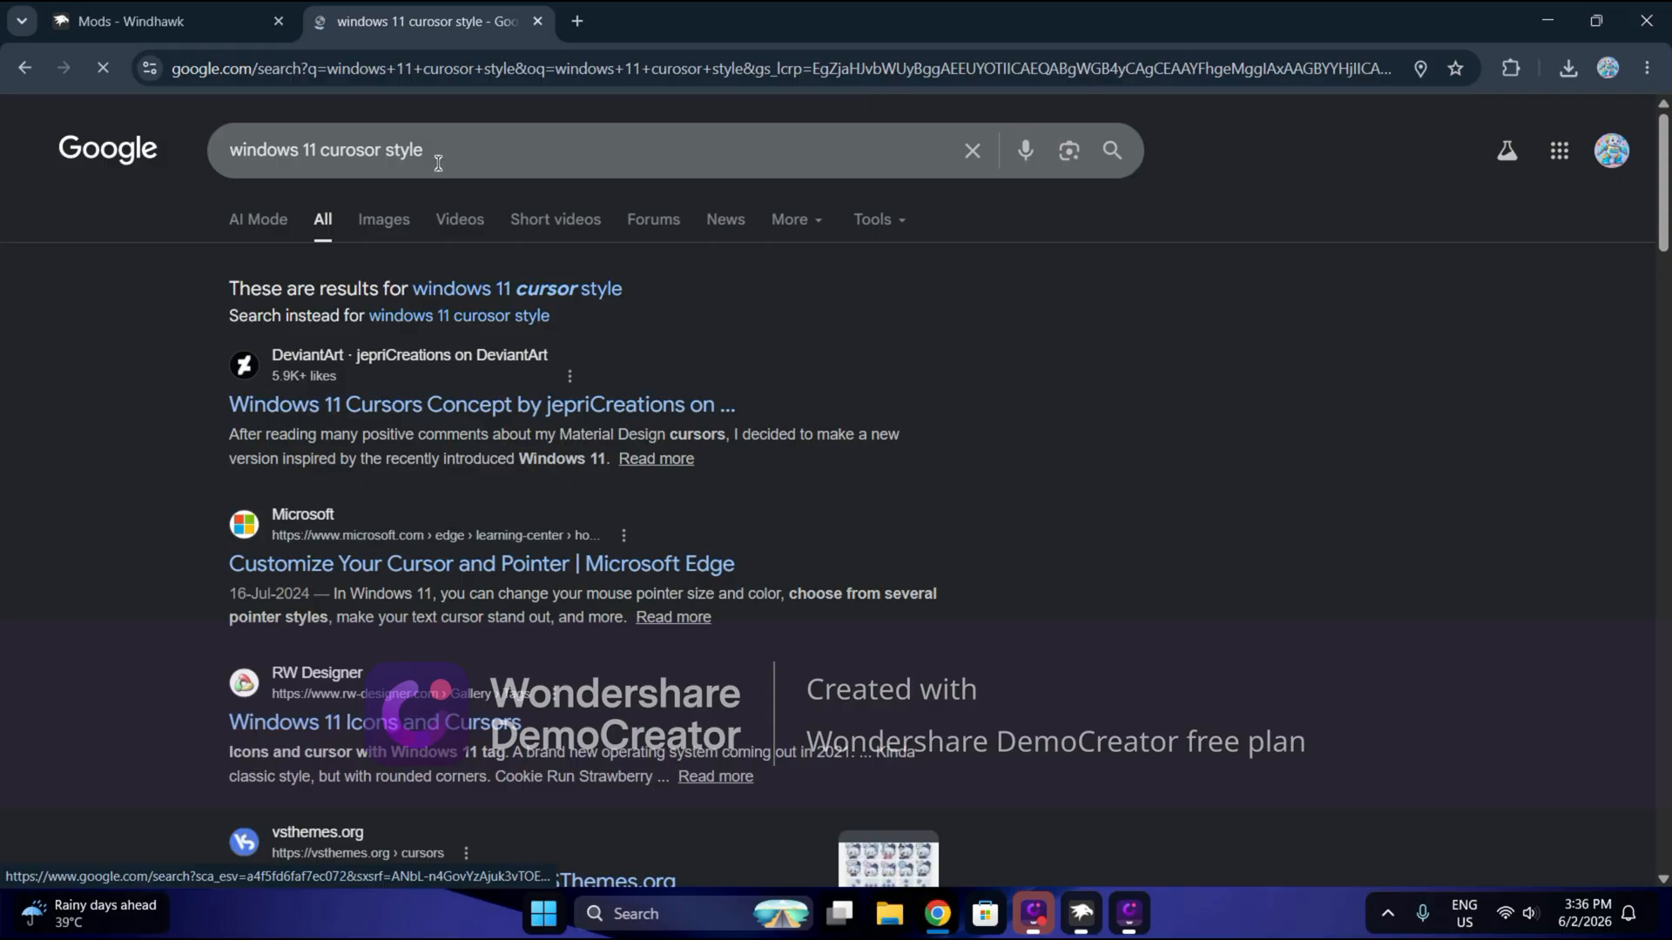
# - Revise the search query and open the cursor library on rw-designer.com
pyautogui.click(318, 153)
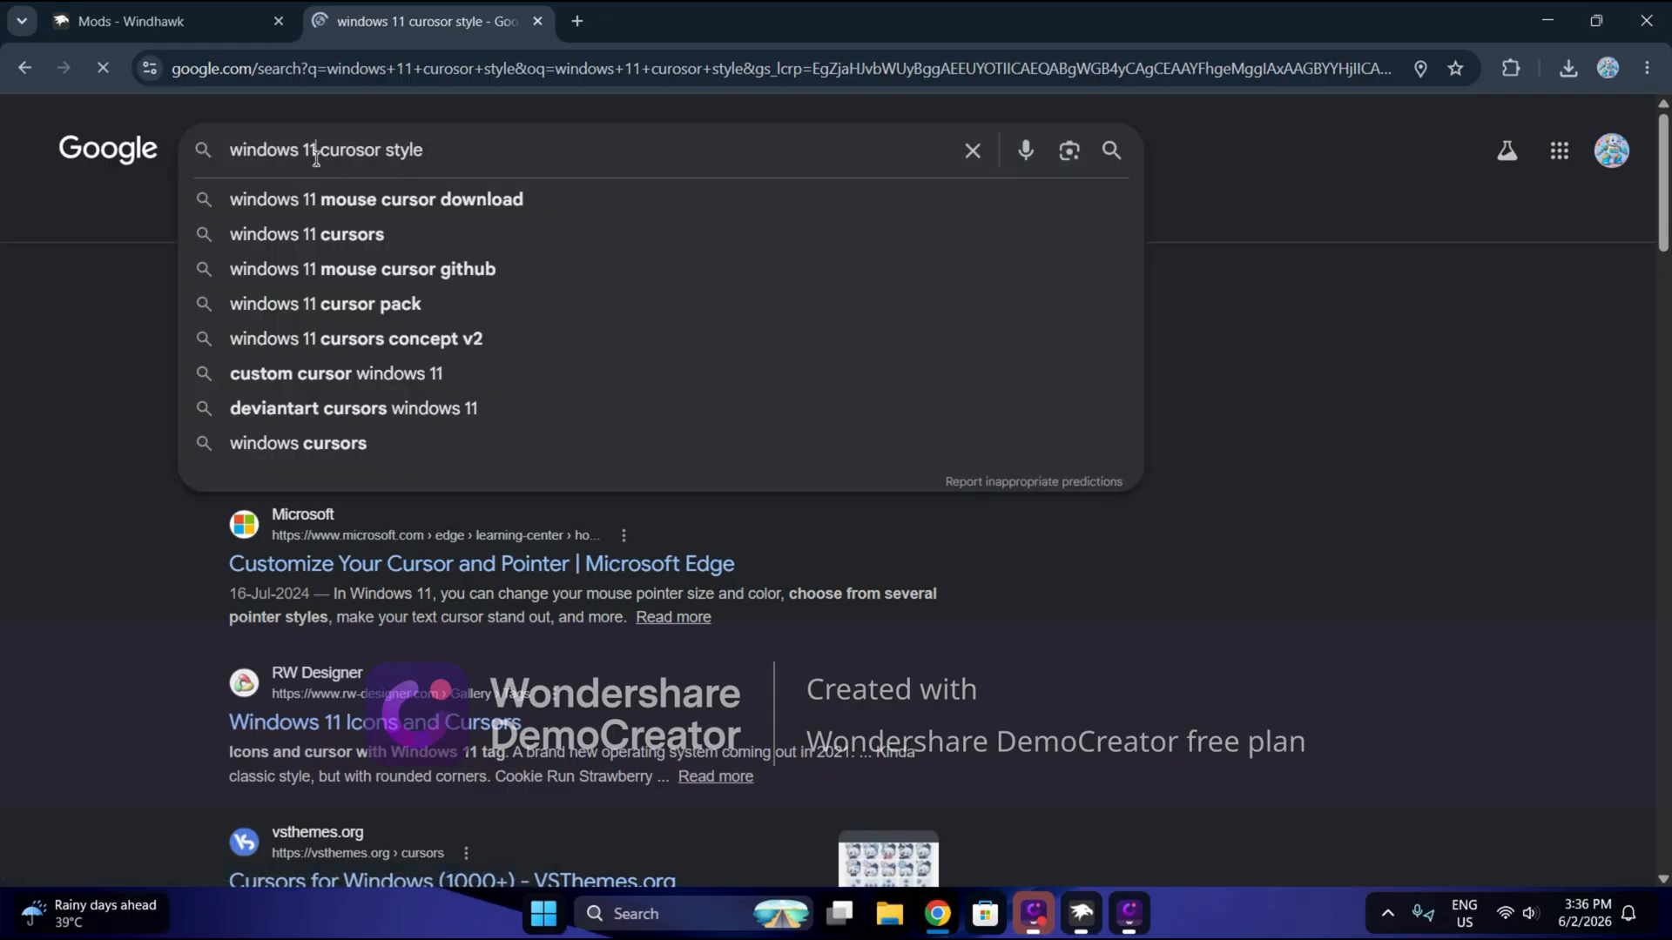
pyautogui.press('BackSpace')
pyautogui.press('Return')
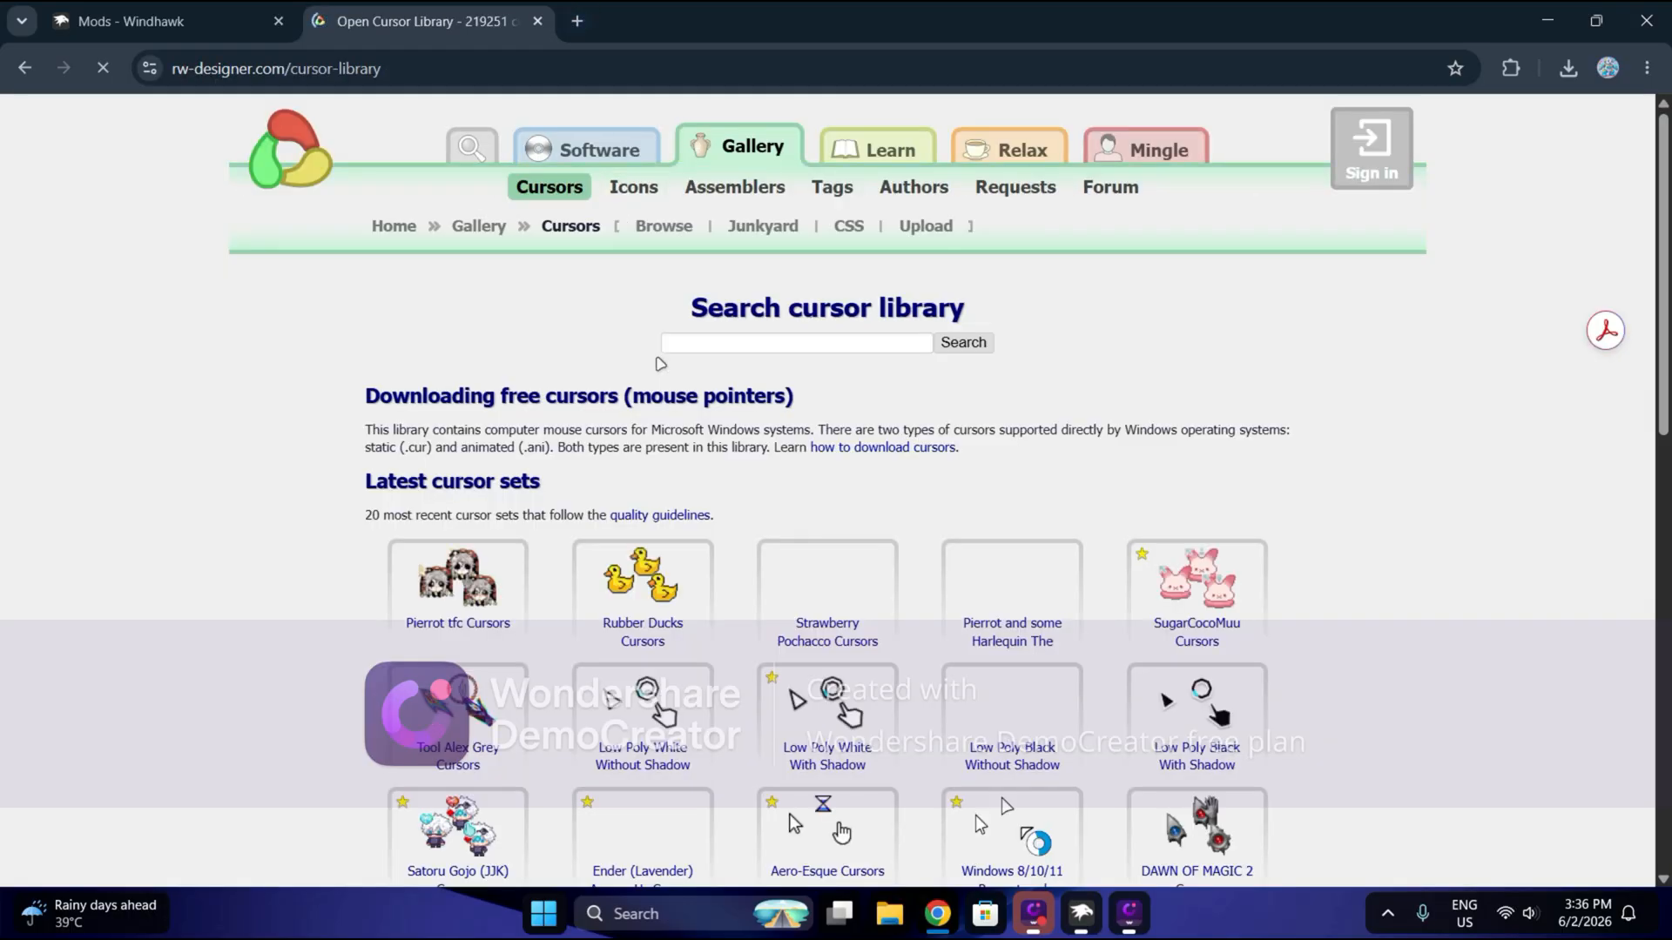
# - Examine the latest cursor sets in the RW Designer cursor library, such as Aero-Esque and Windows 8/10/11 Remastered
pyautogui.scroll(-4, 660, 363)
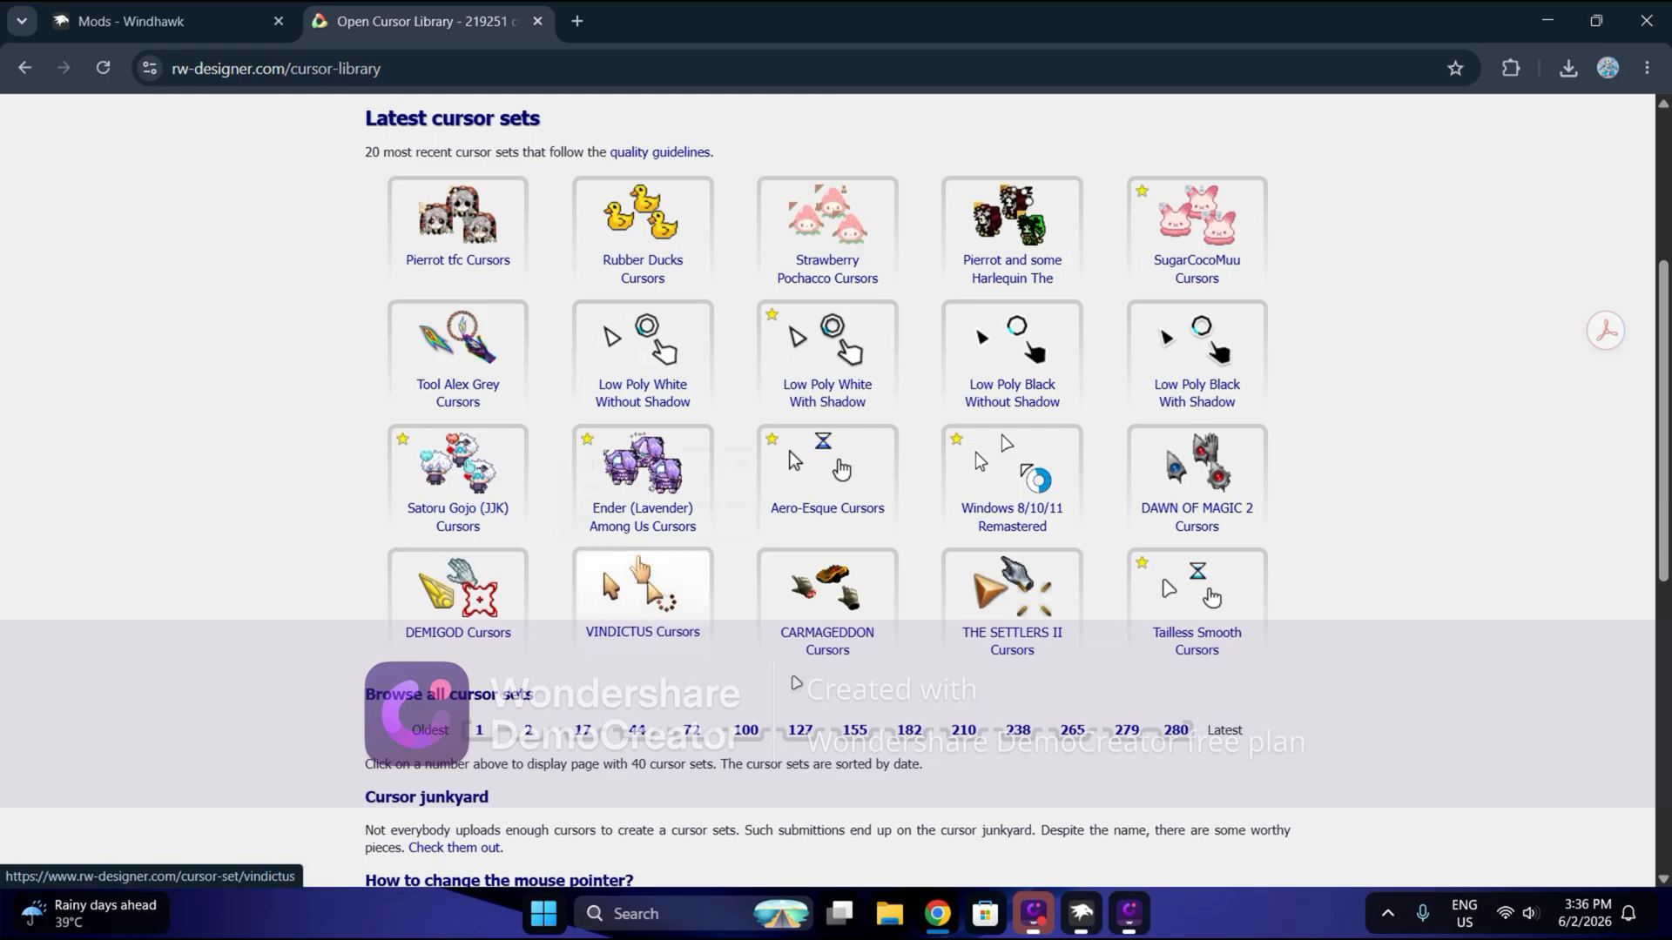
pyautogui.scroll(3, 645, 487)
pyautogui.scroll(-2, 779, 414)
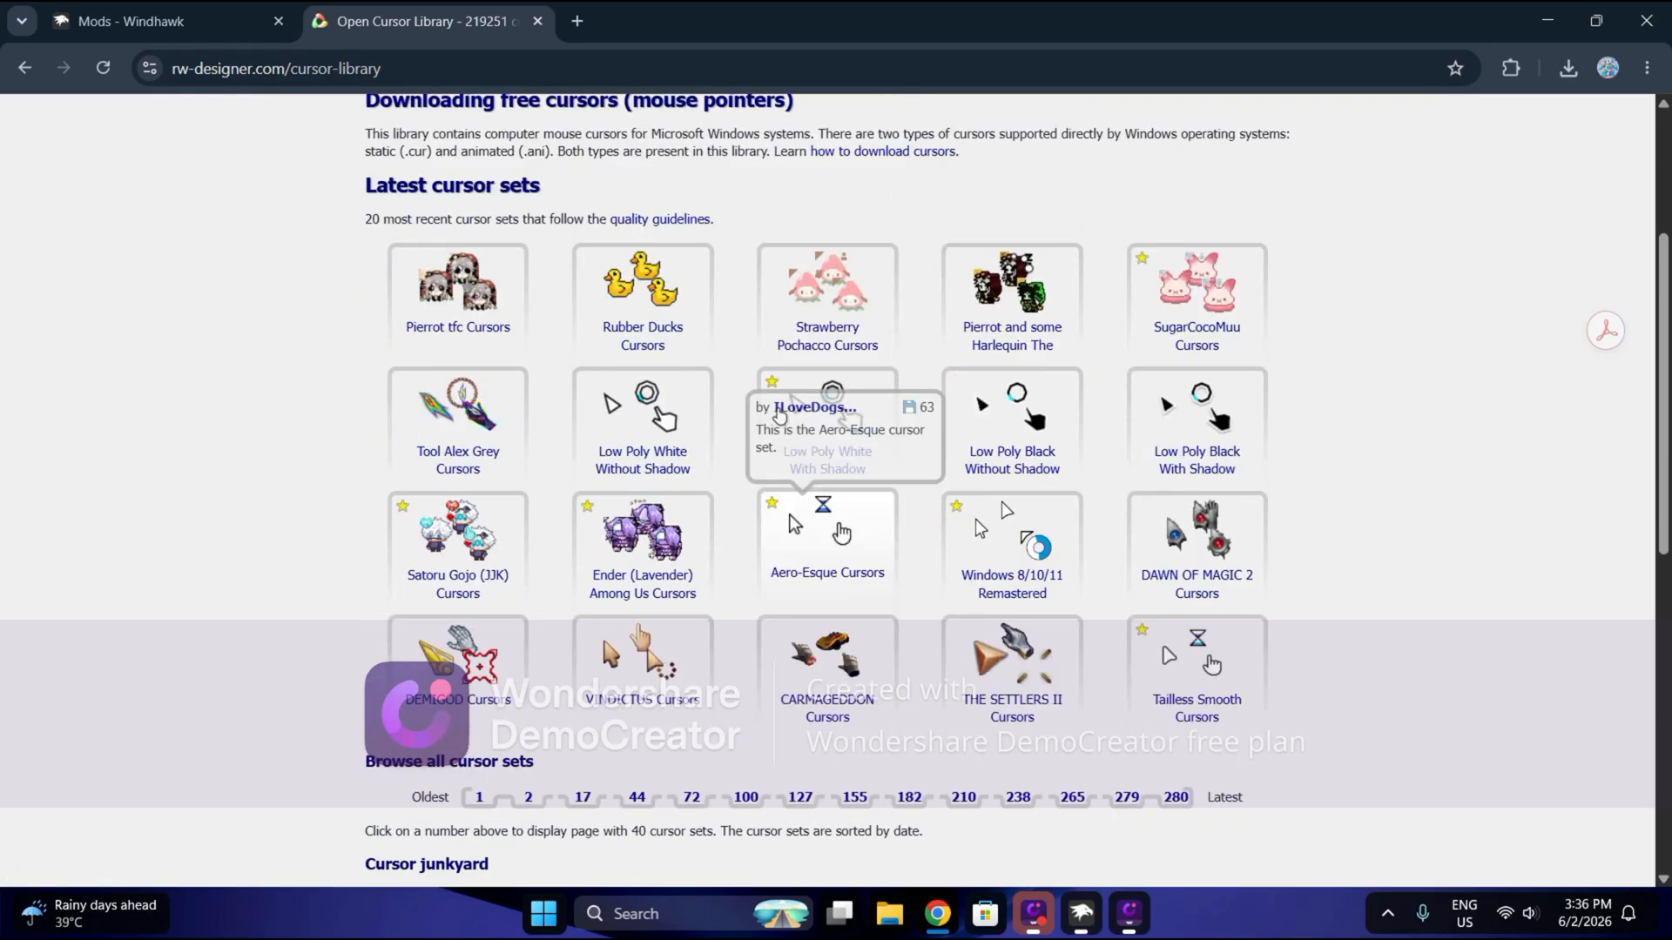
pyautogui.scroll(3, 779, 414)
pyautogui.click(852, 342)
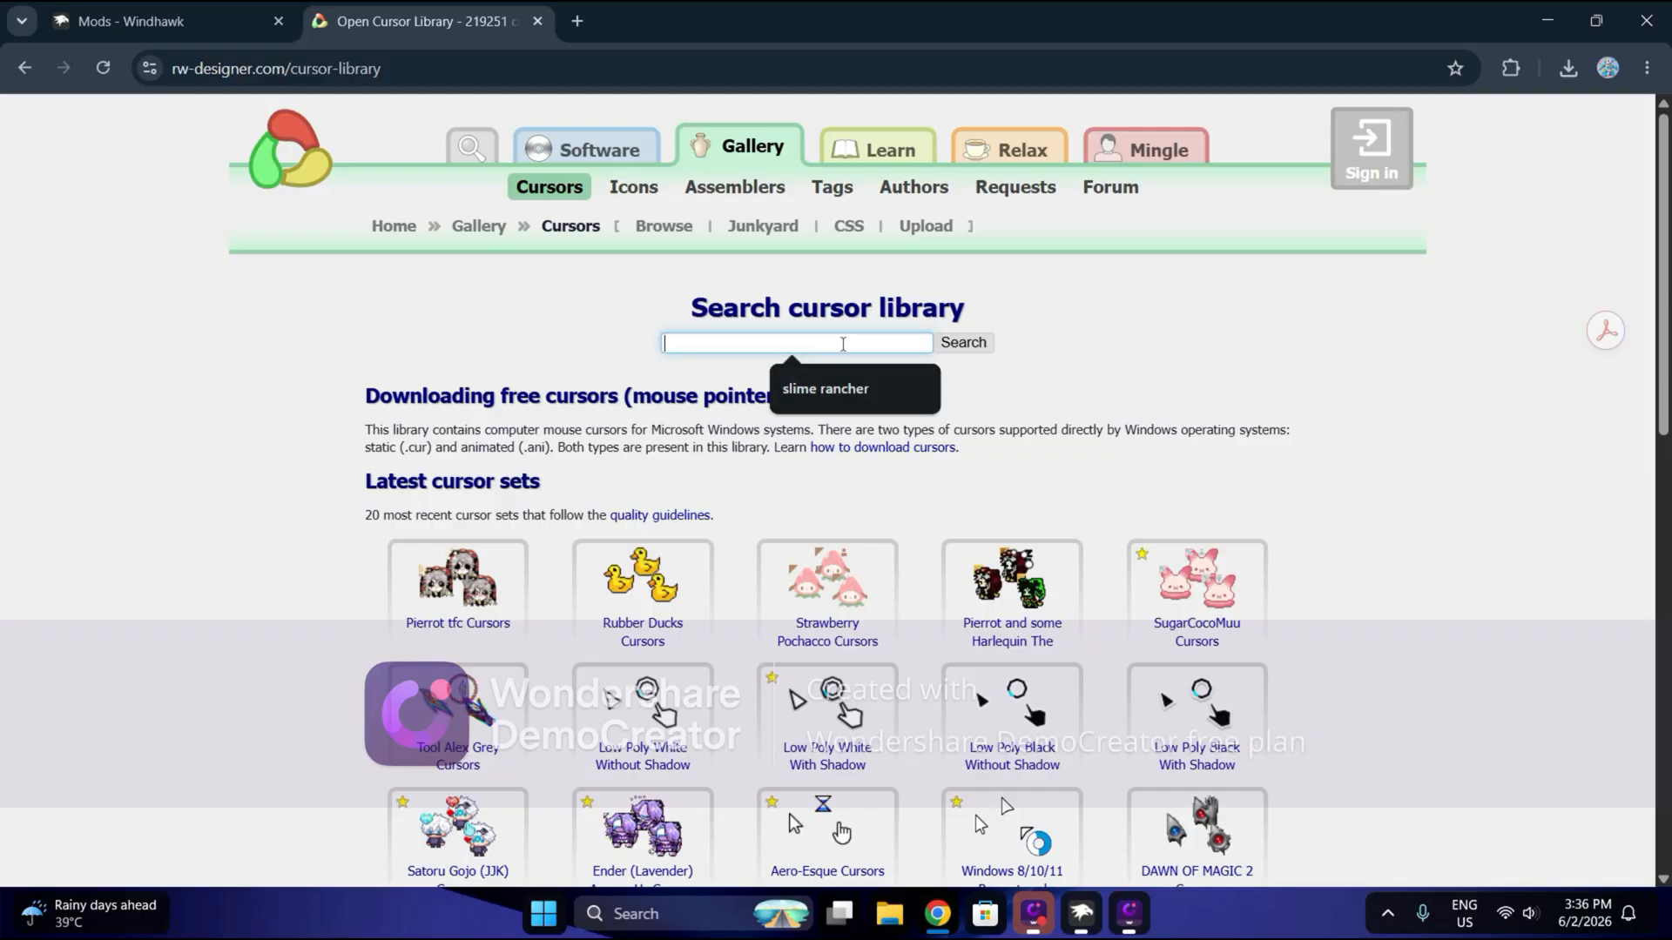
pyautogui.scroll(-7, 1099, 346)
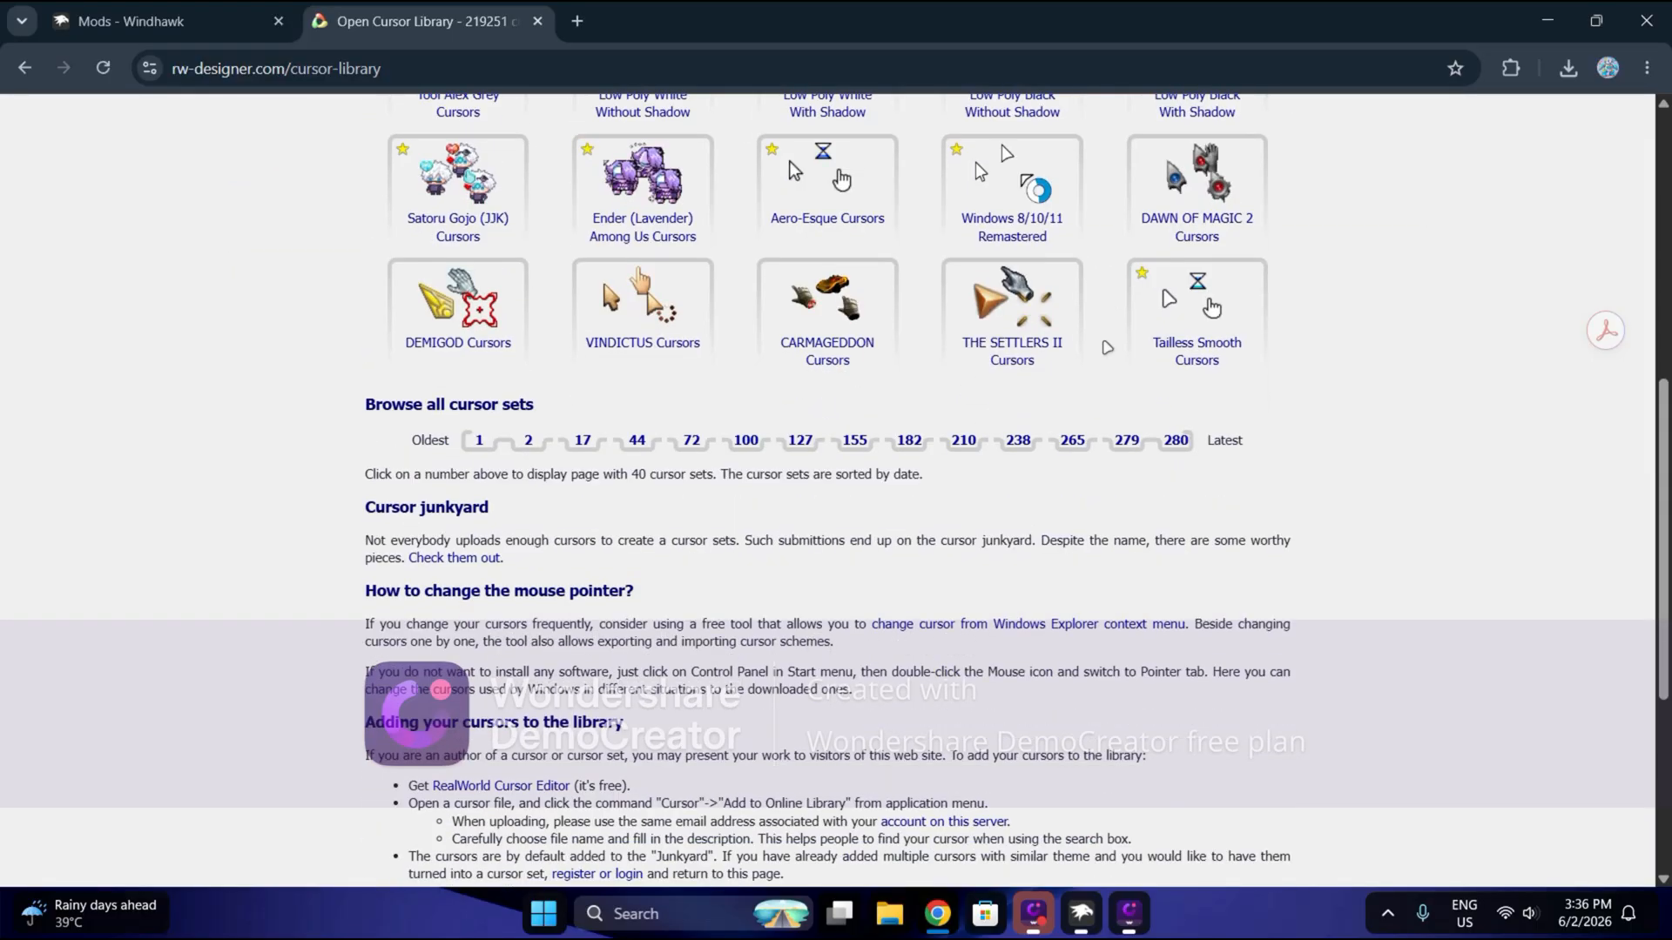
pyautogui.scroll(5, 440, 467)
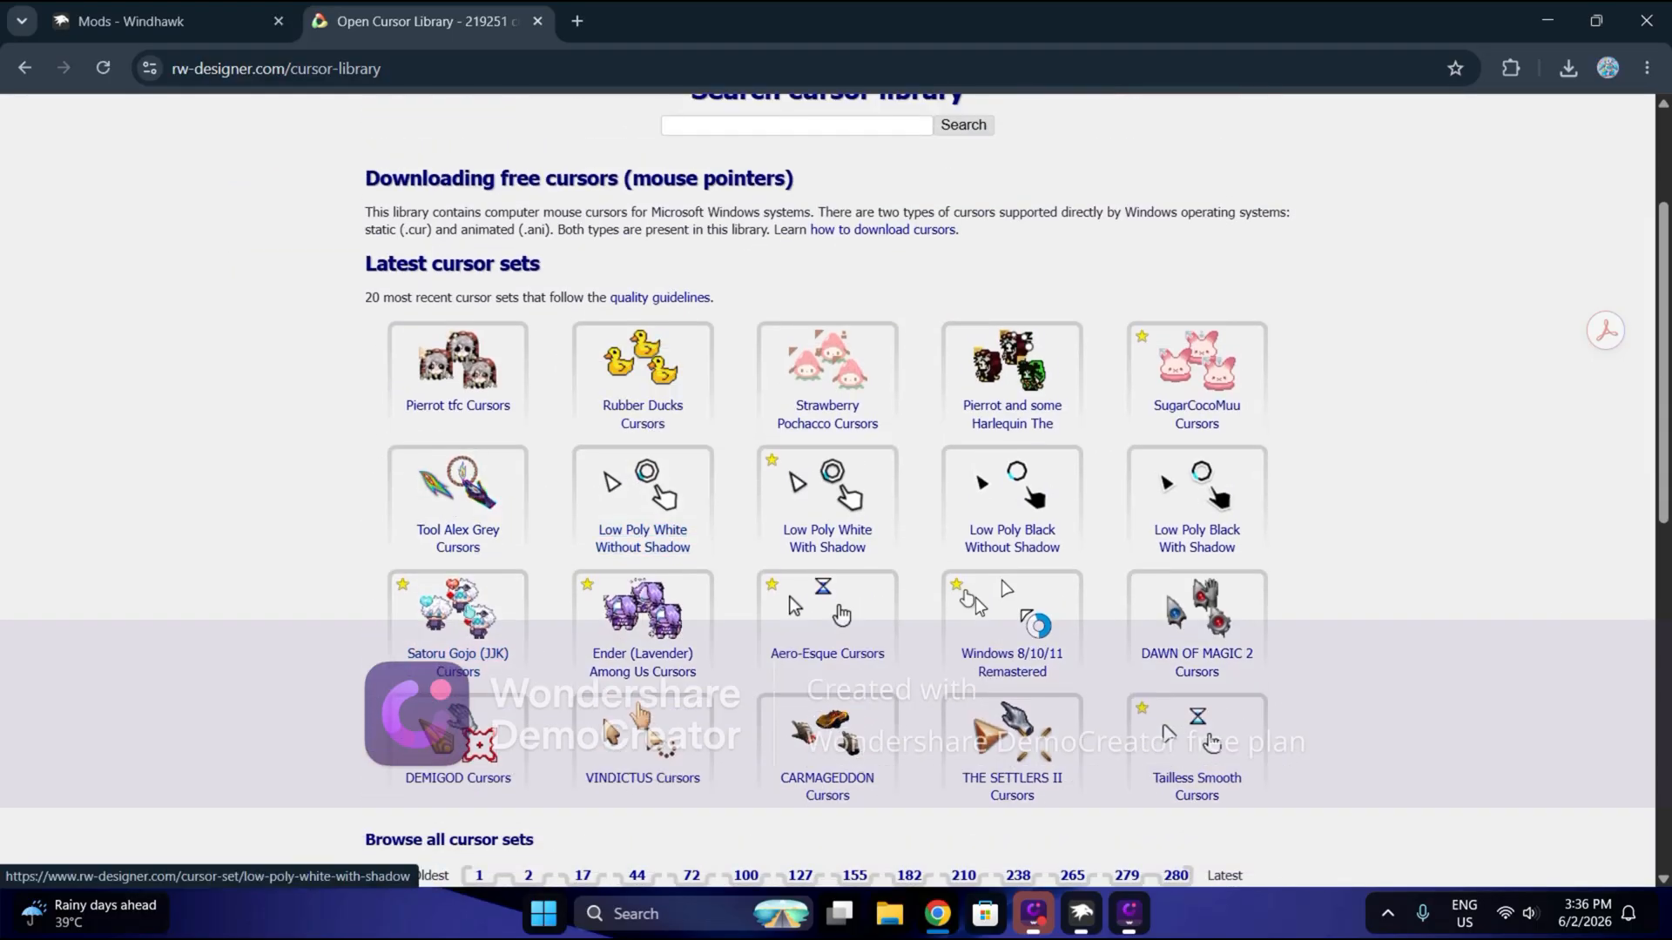
pyautogui.scroll(-1, 1139, 738)
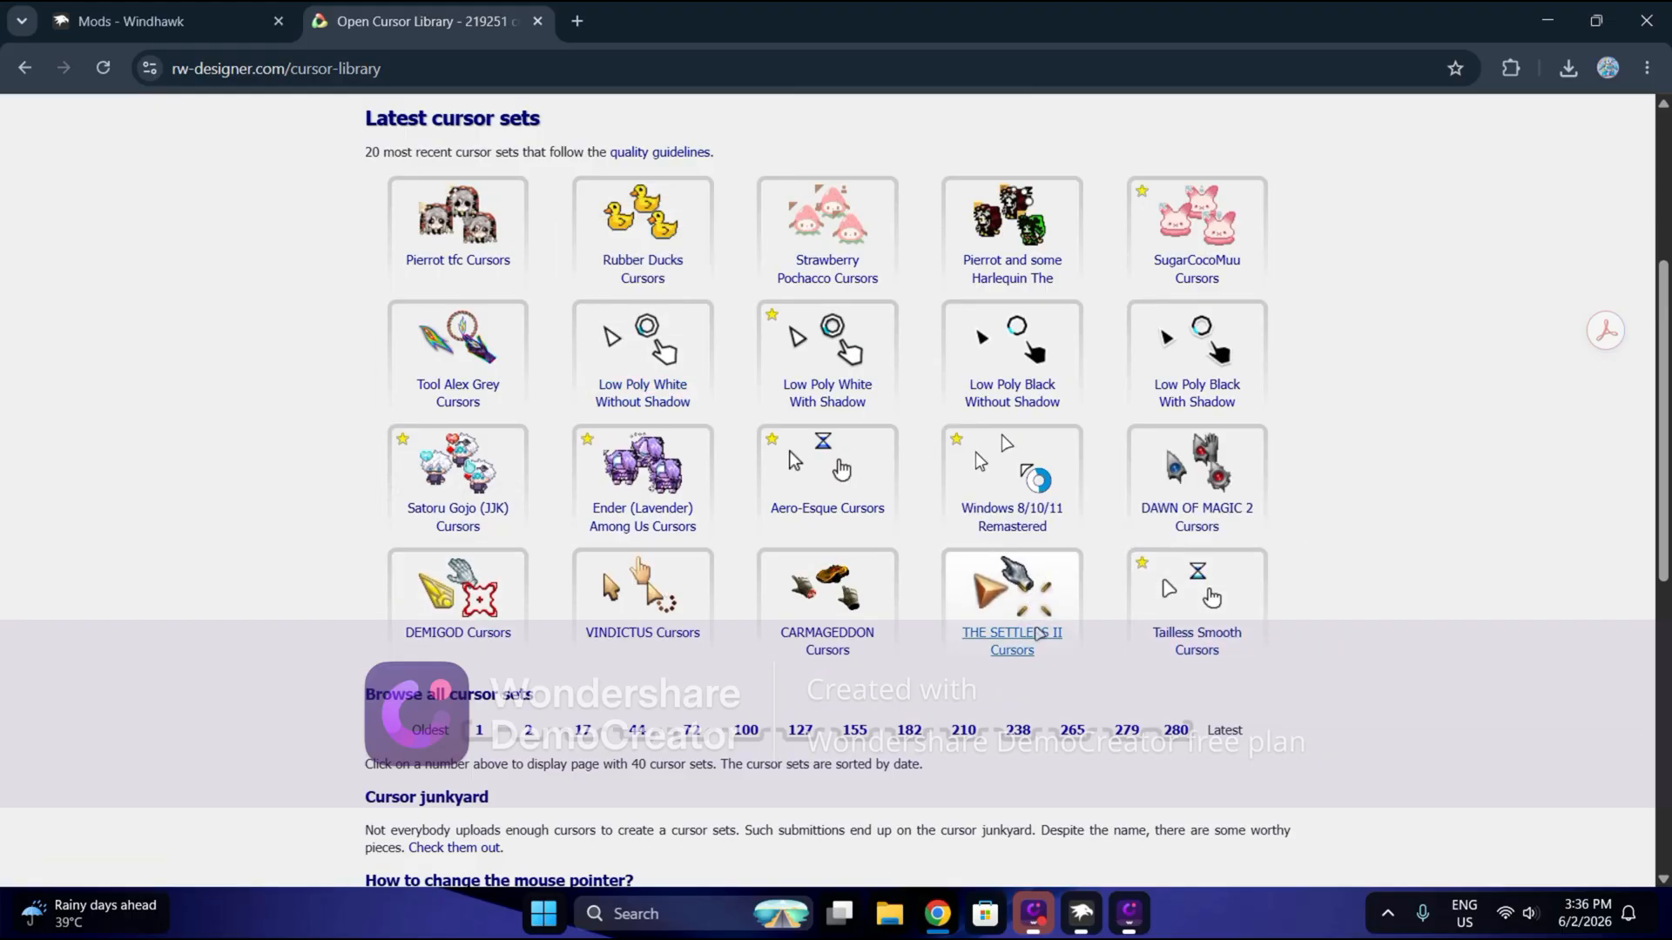
# - Look through pages 2 and 3 of the full list of cursor sets and request page 1
pyautogui.click(529, 731)
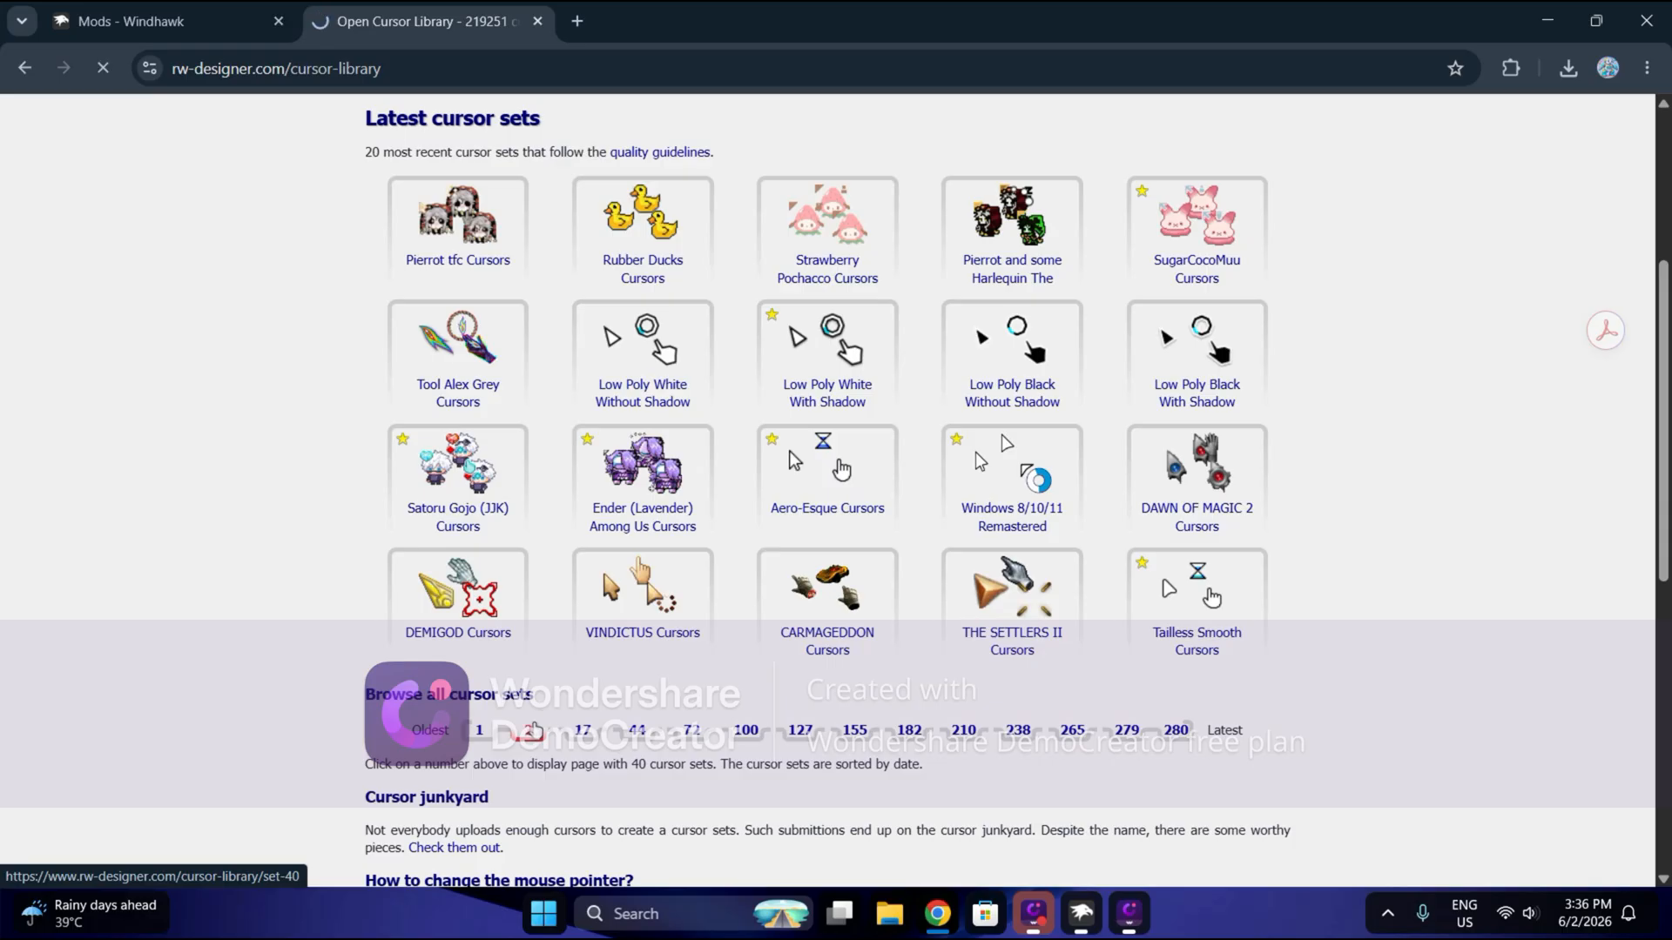
pyautogui.scroll(-7, 541, 550)
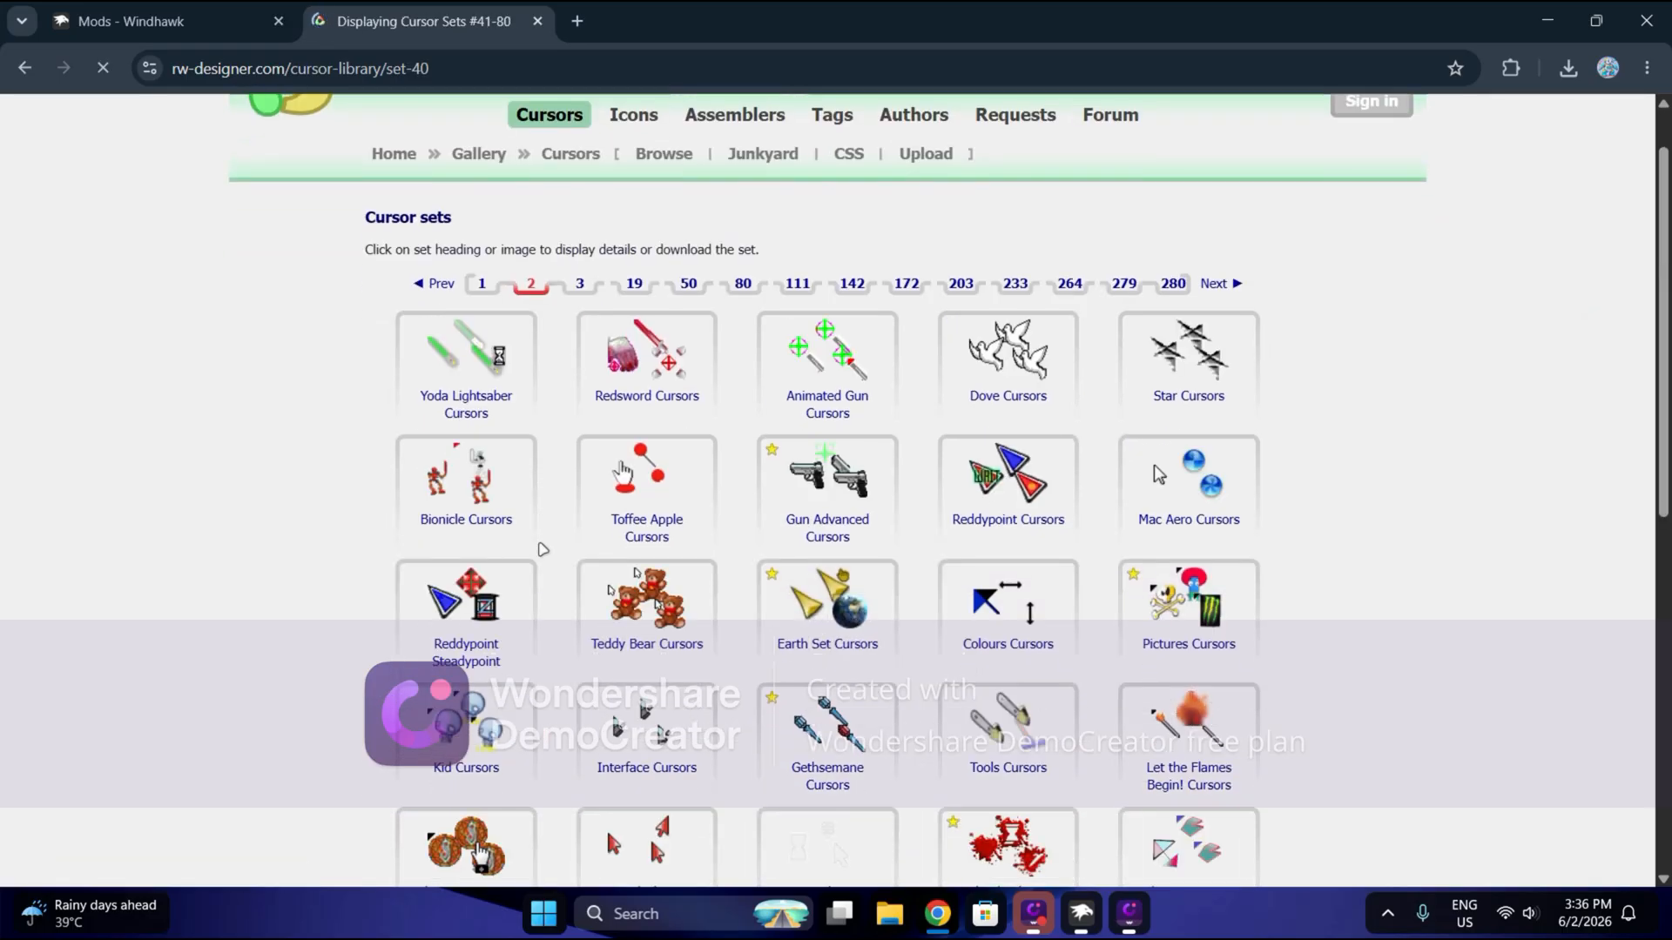
pyautogui.scroll(-3, 542, 544)
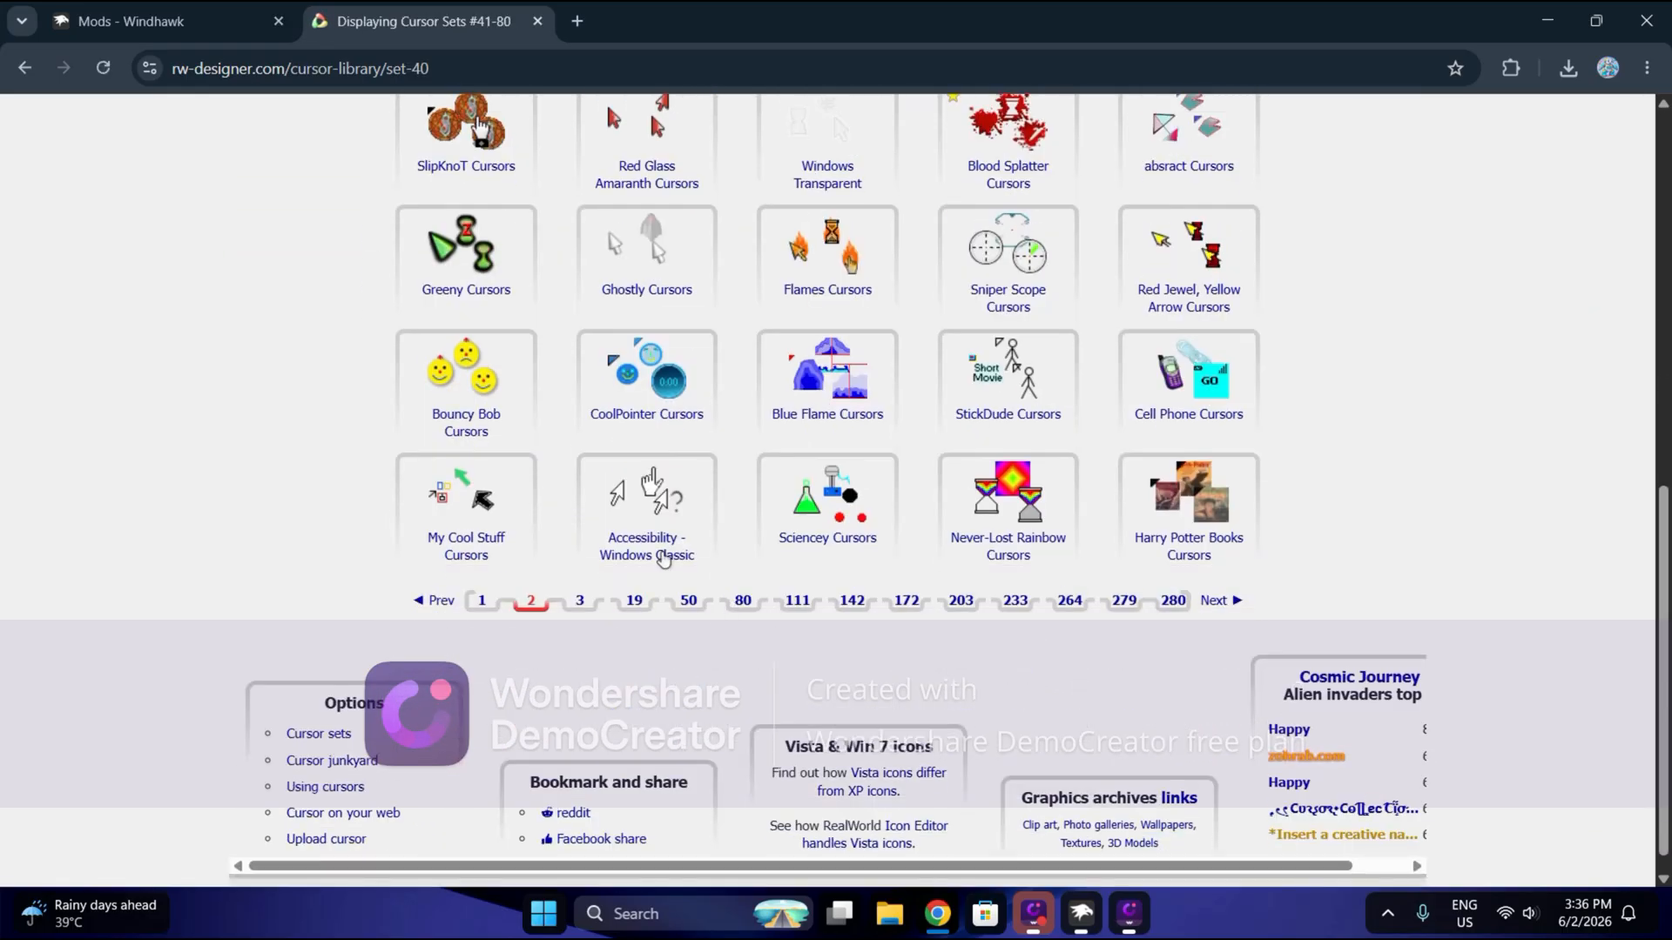
pyautogui.click(580, 601)
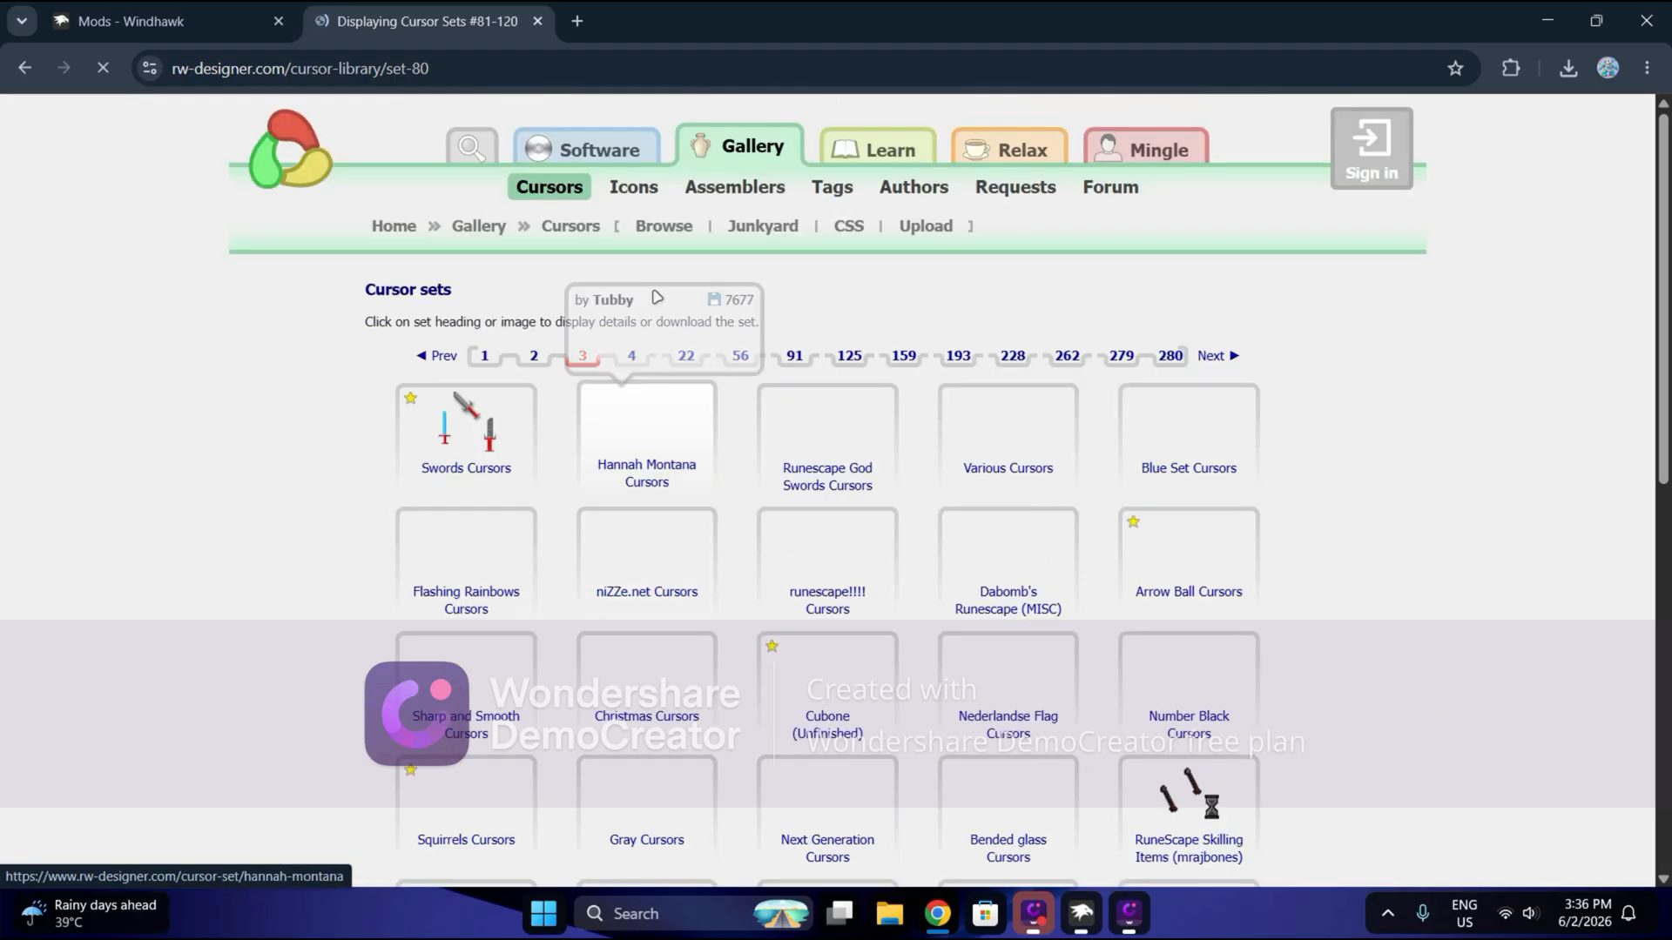
pyautogui.scroll(-1, 418, 301)
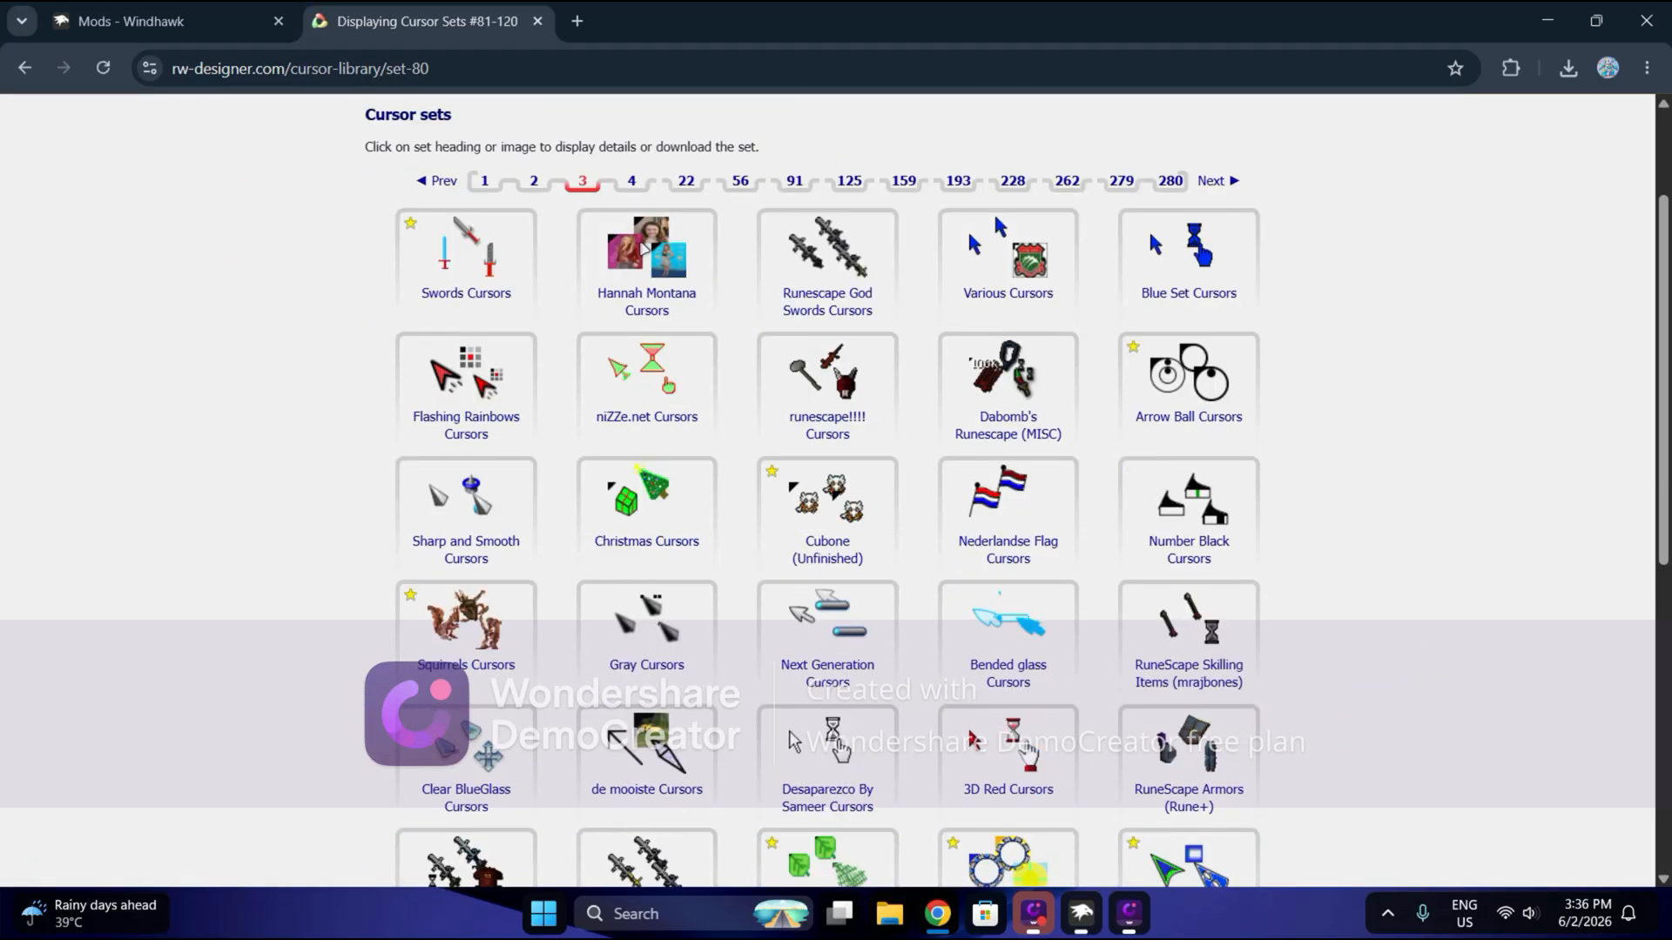
pyautogui.scroll(1, 523, 174)
pyautogui.scroll(-8, 575, 383)
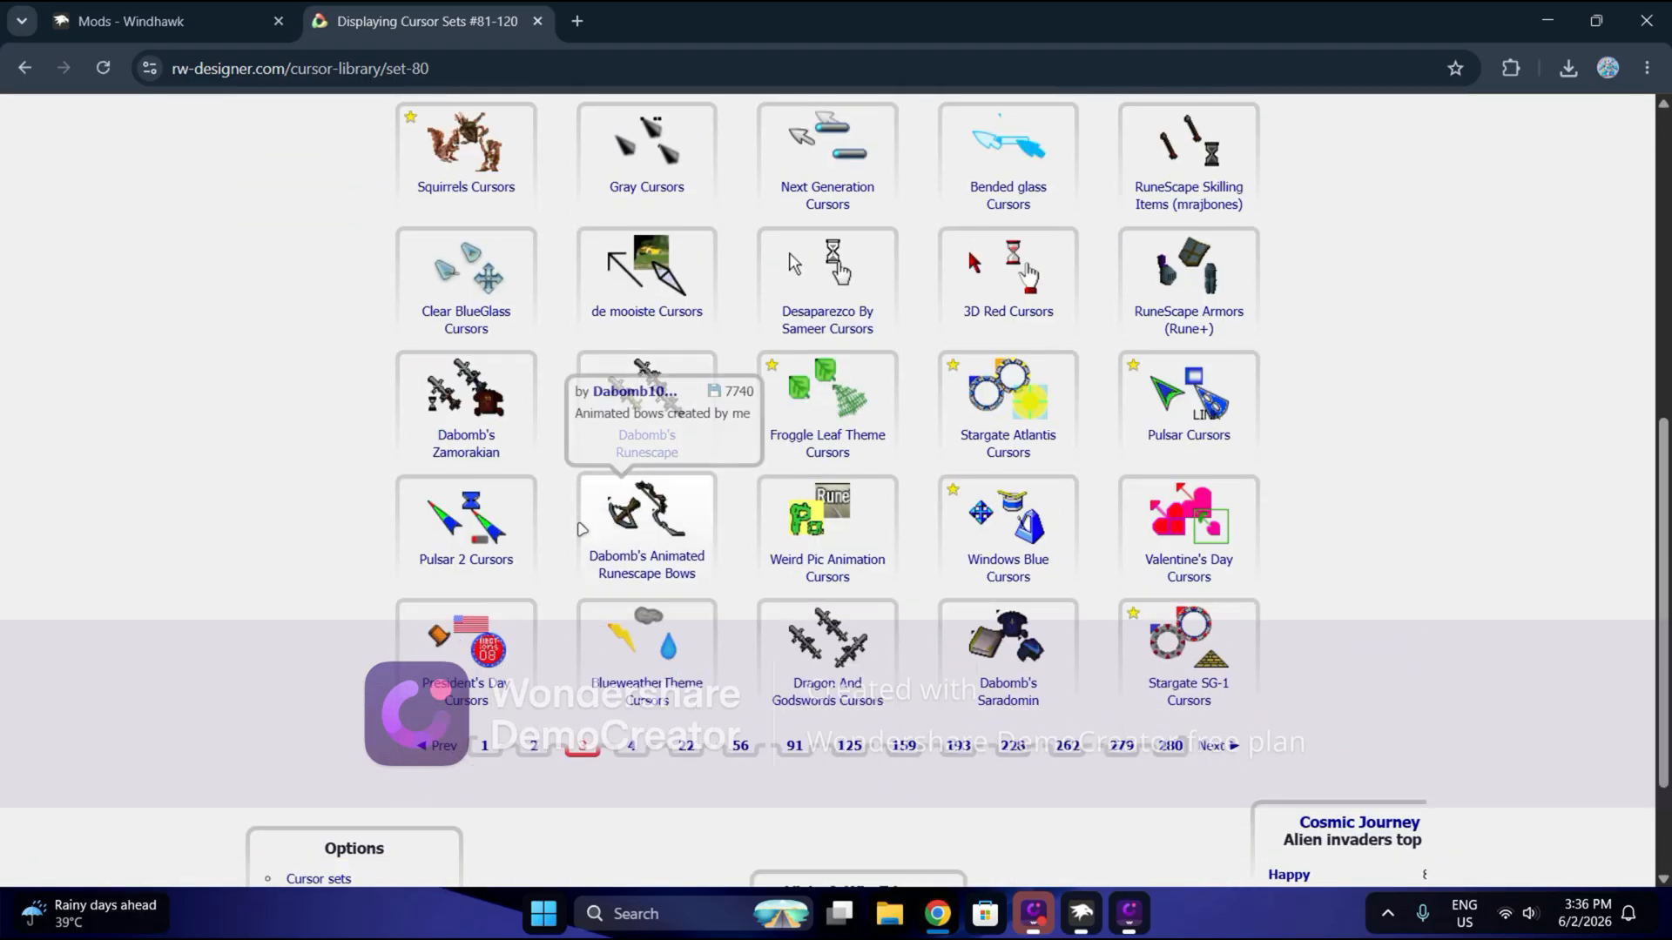
pyautogui.click(483, 747)
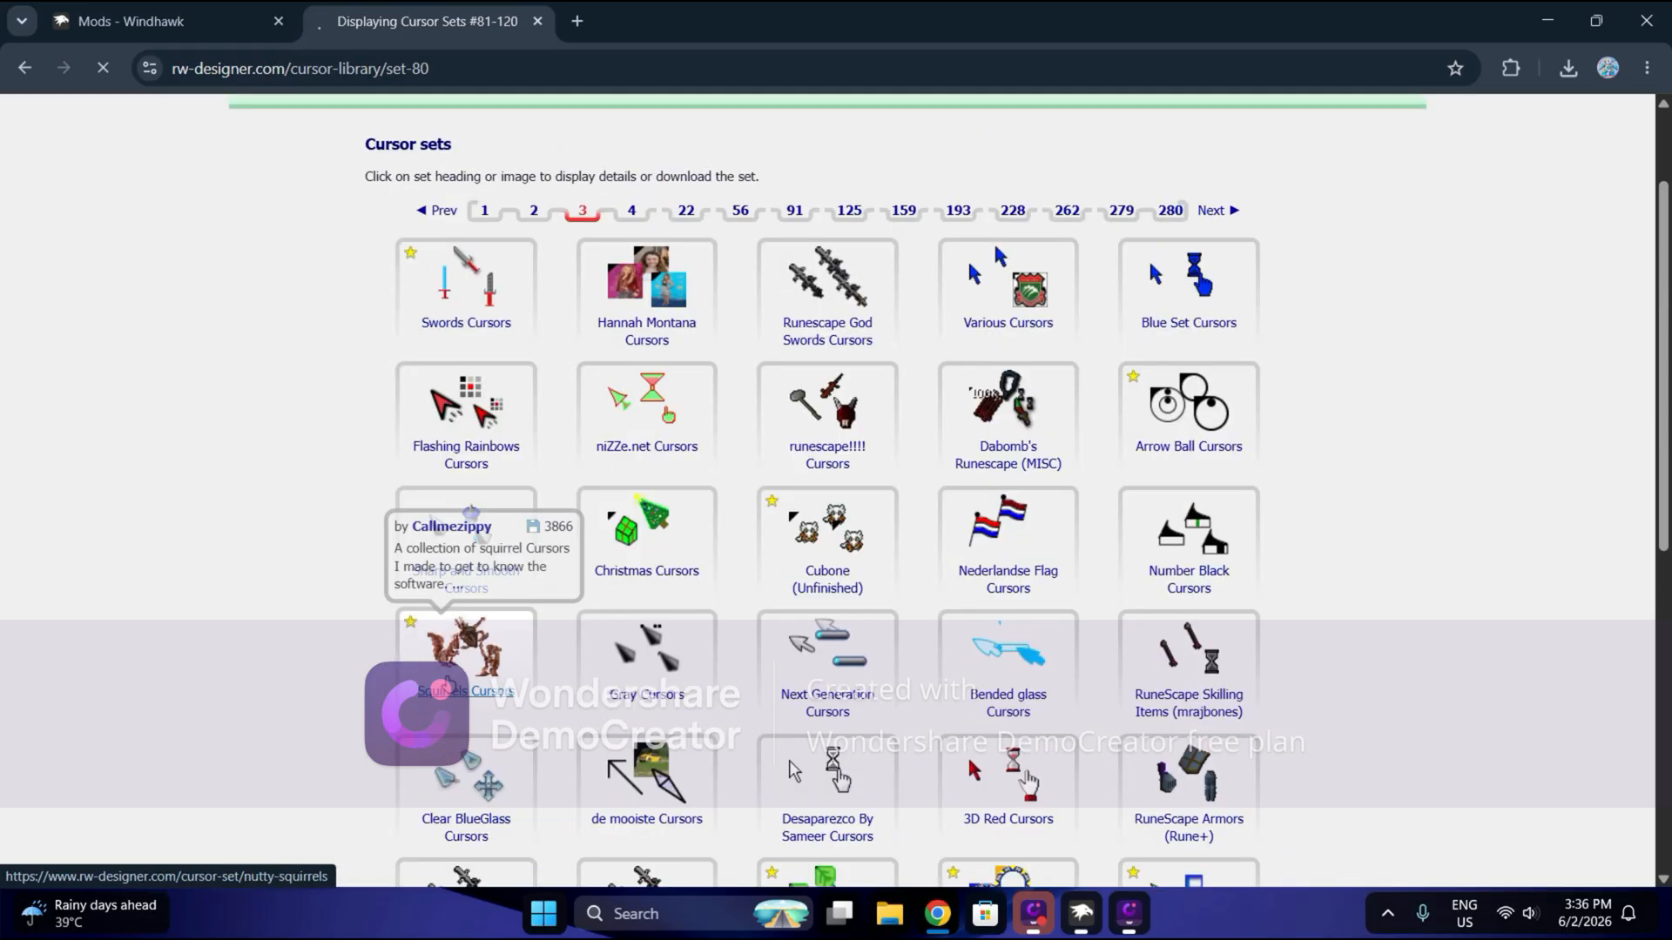
# - Return to the main cursor library page and search it for "Futuristic Cursor"
pyautogui.click(25, 68)
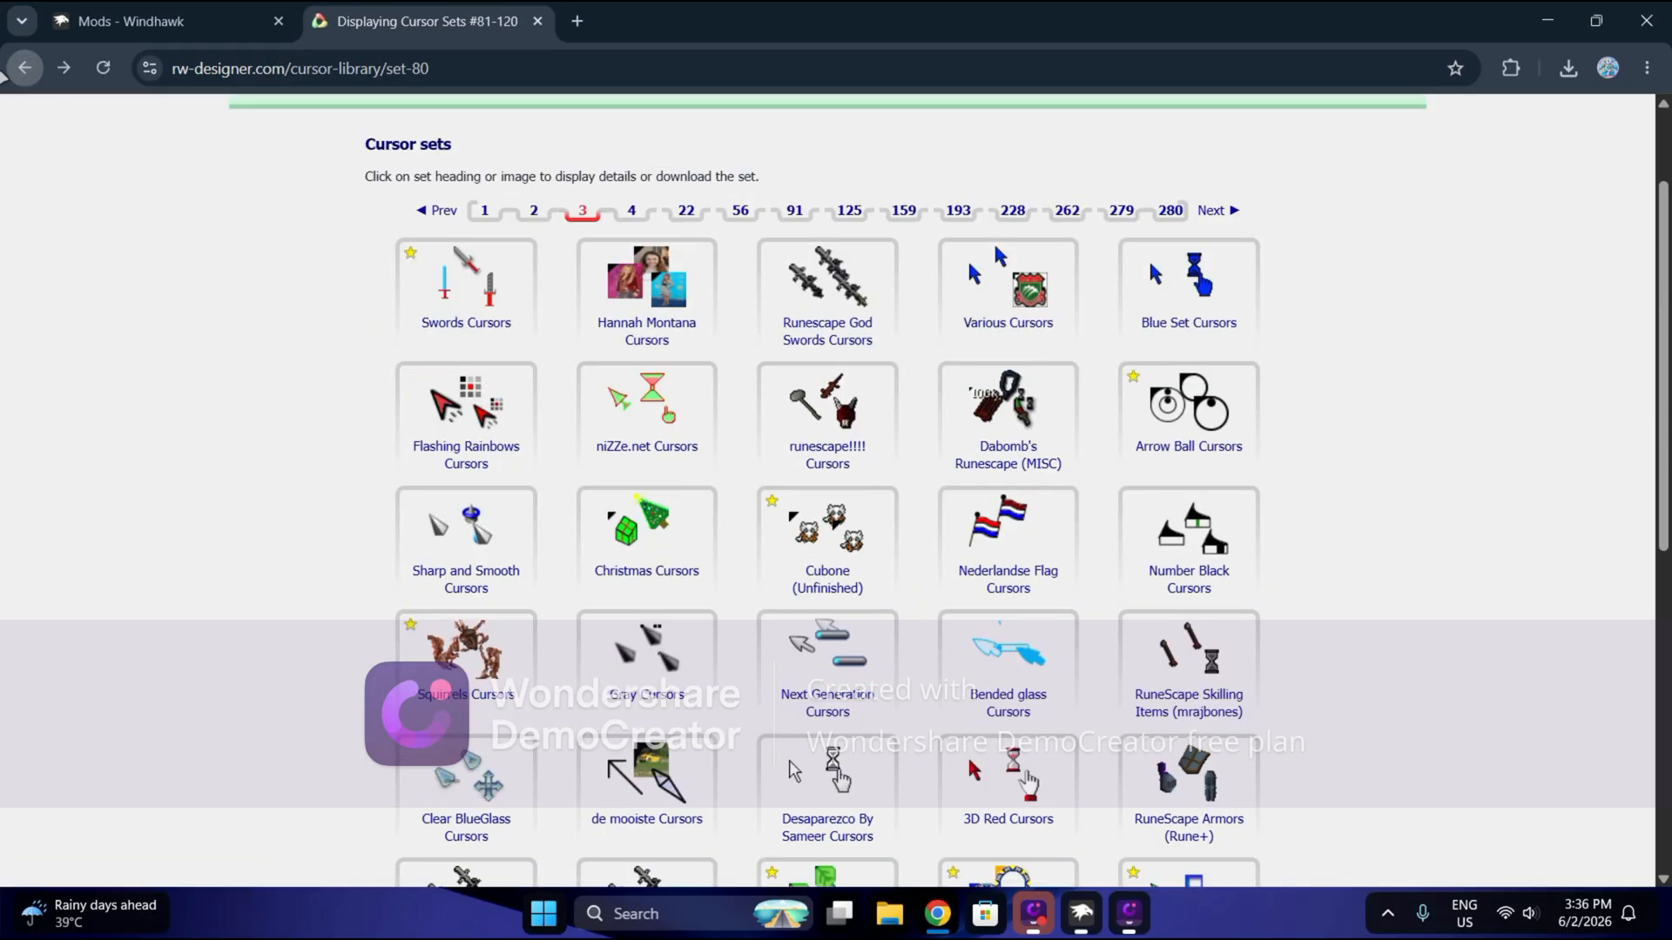
pyautogui.click(24, 68)
pyautogui.click(25, 68)
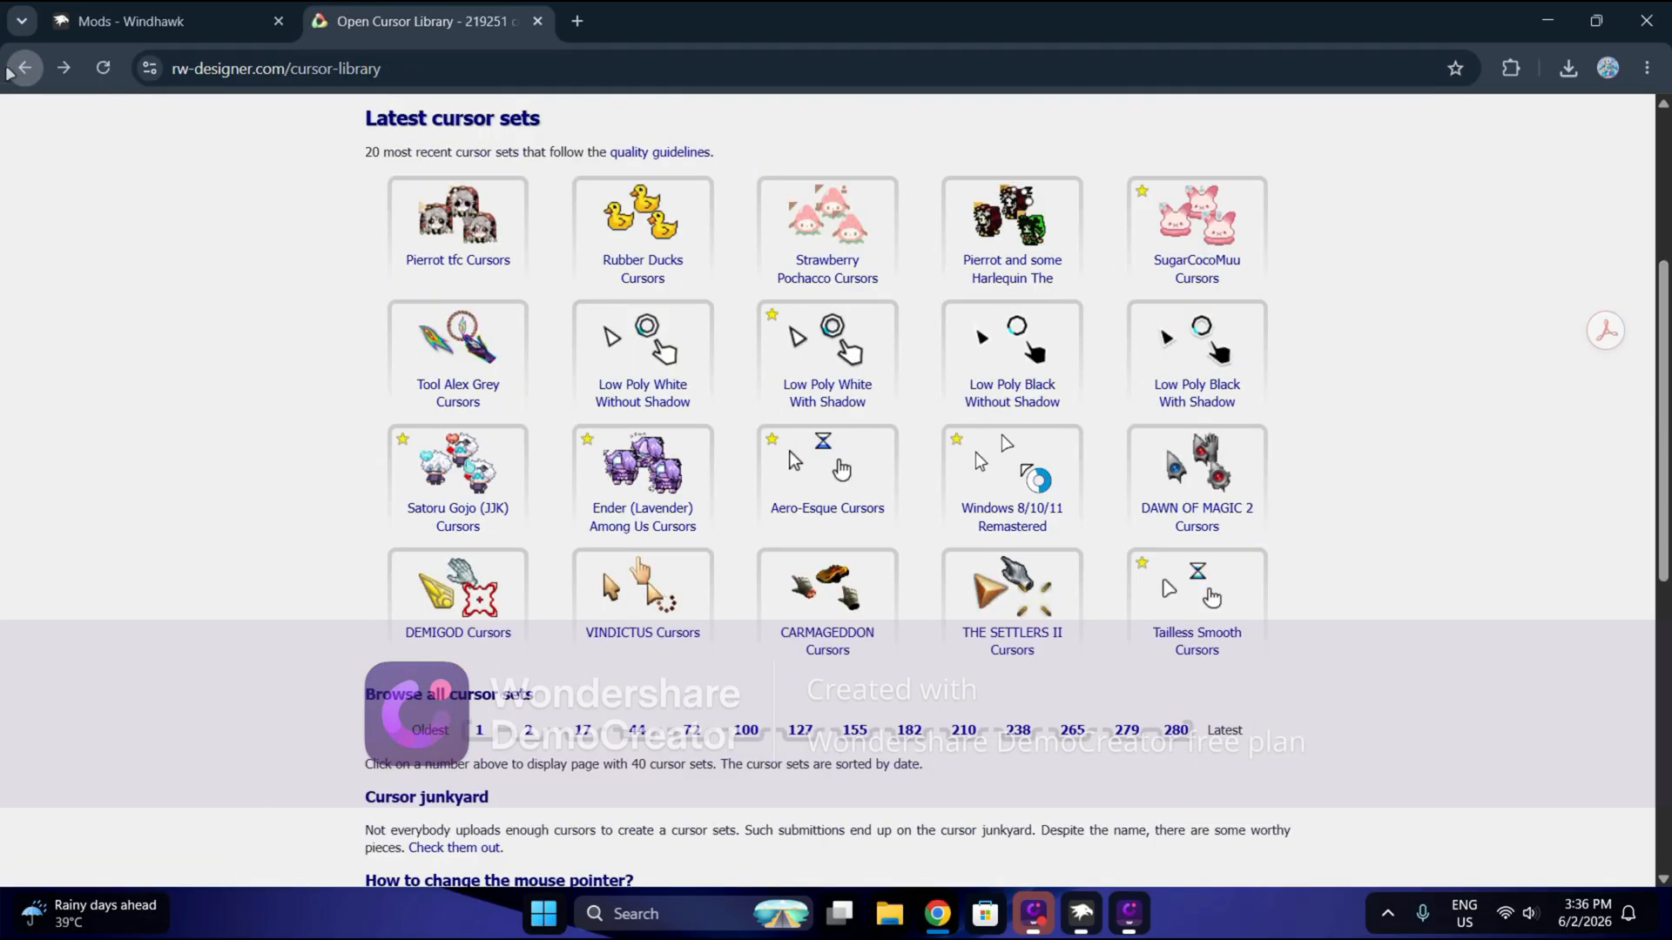
pyautogui.scroll(4, 426, 257)
pyautogui.click(753, 343)
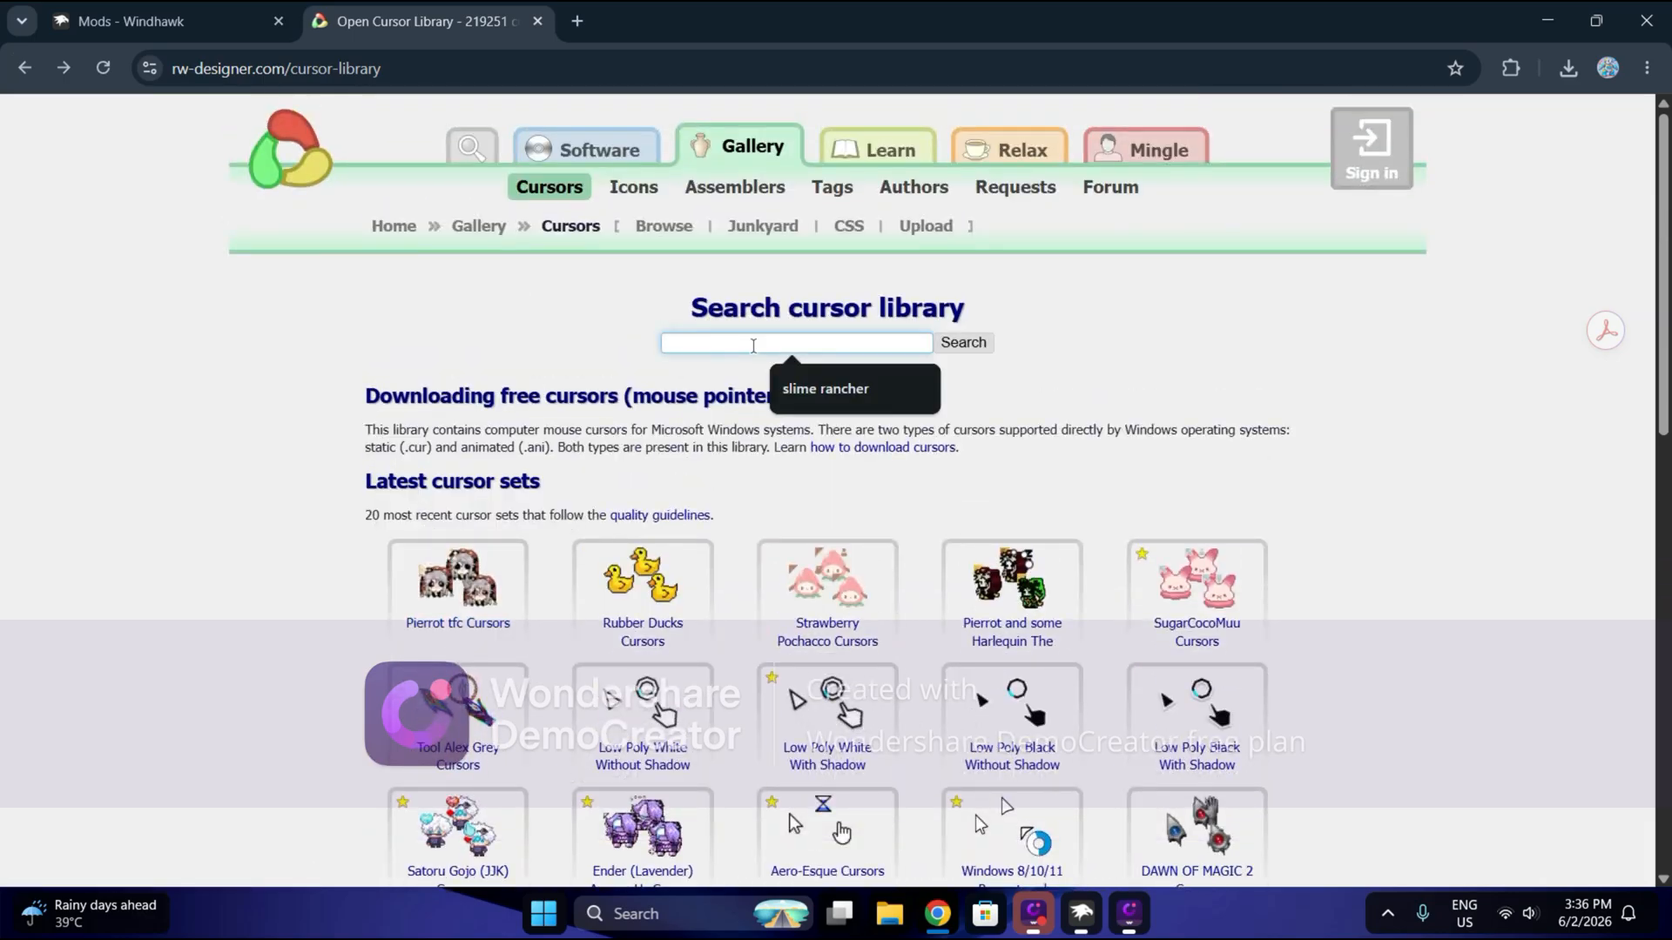
pyautogui.write('Fi')
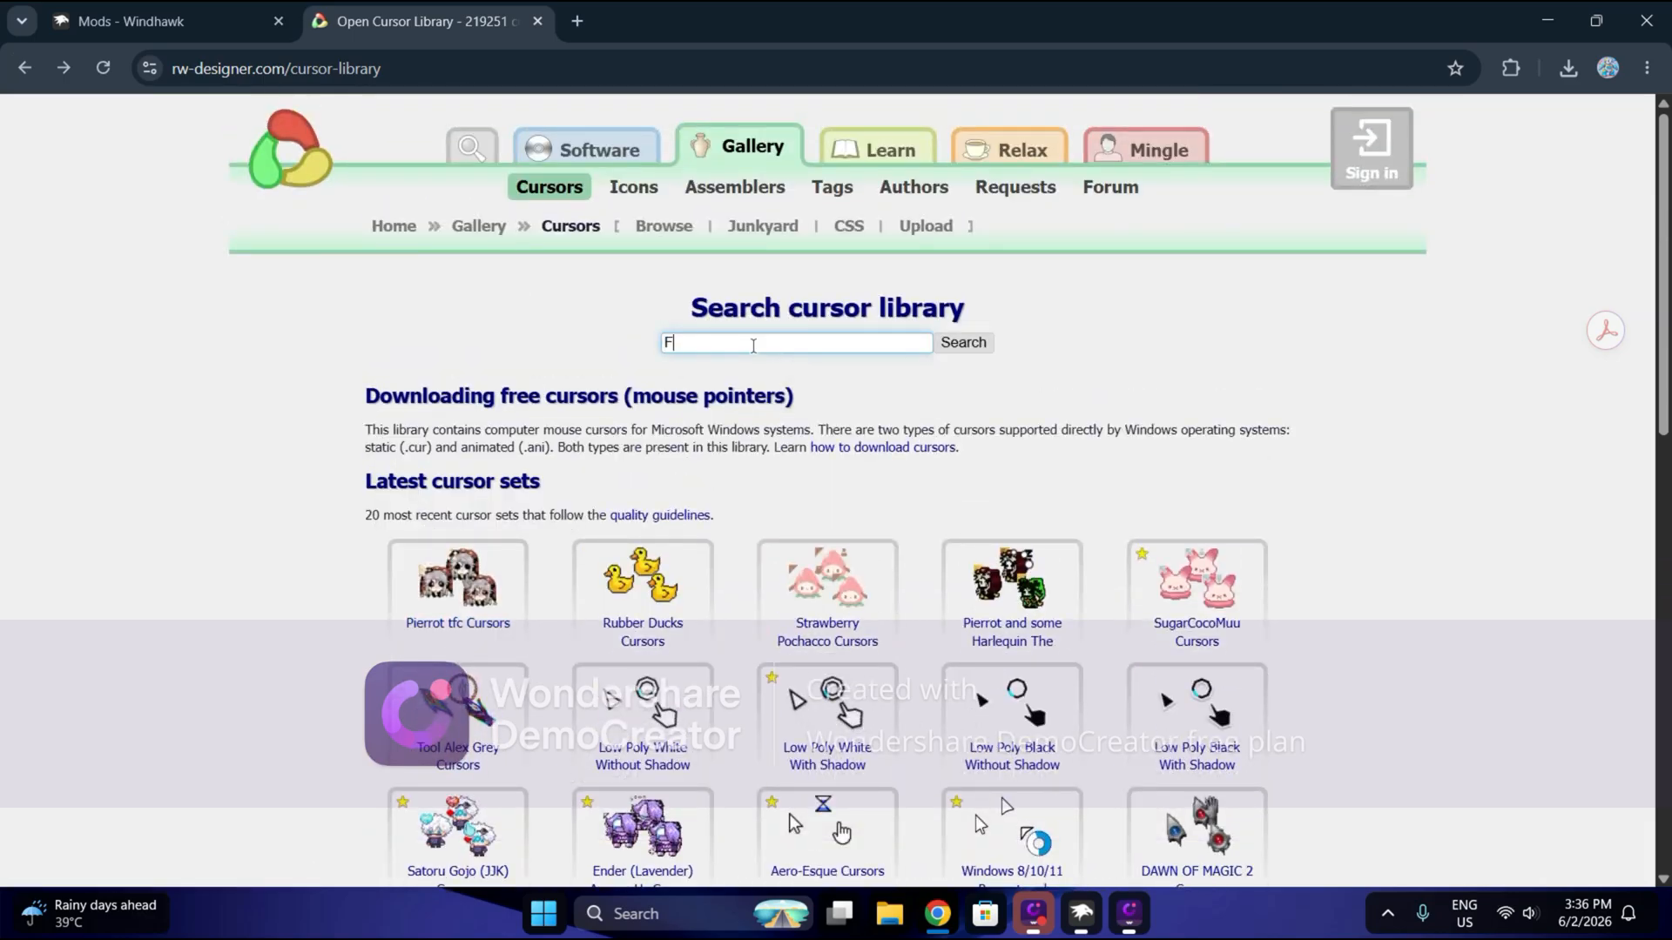
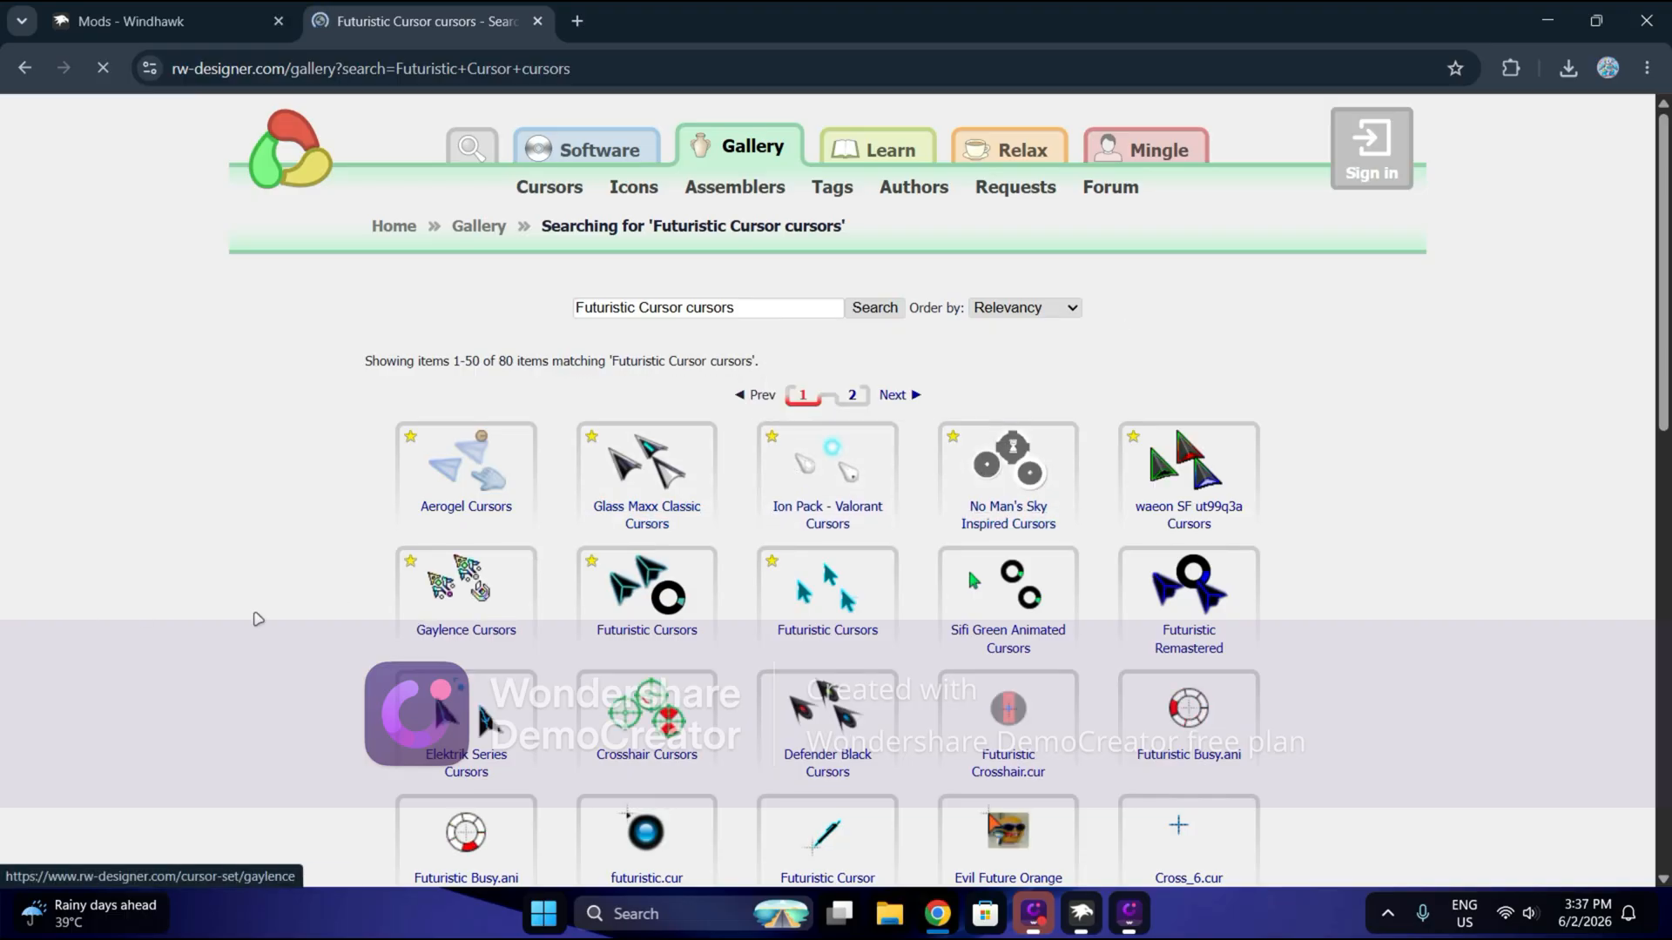
# - Look through the first page of search results for futuristic cursors
pyautogui.scroll(-8, 384, 560)
pyautogui.scroll(-3, 473, 535)
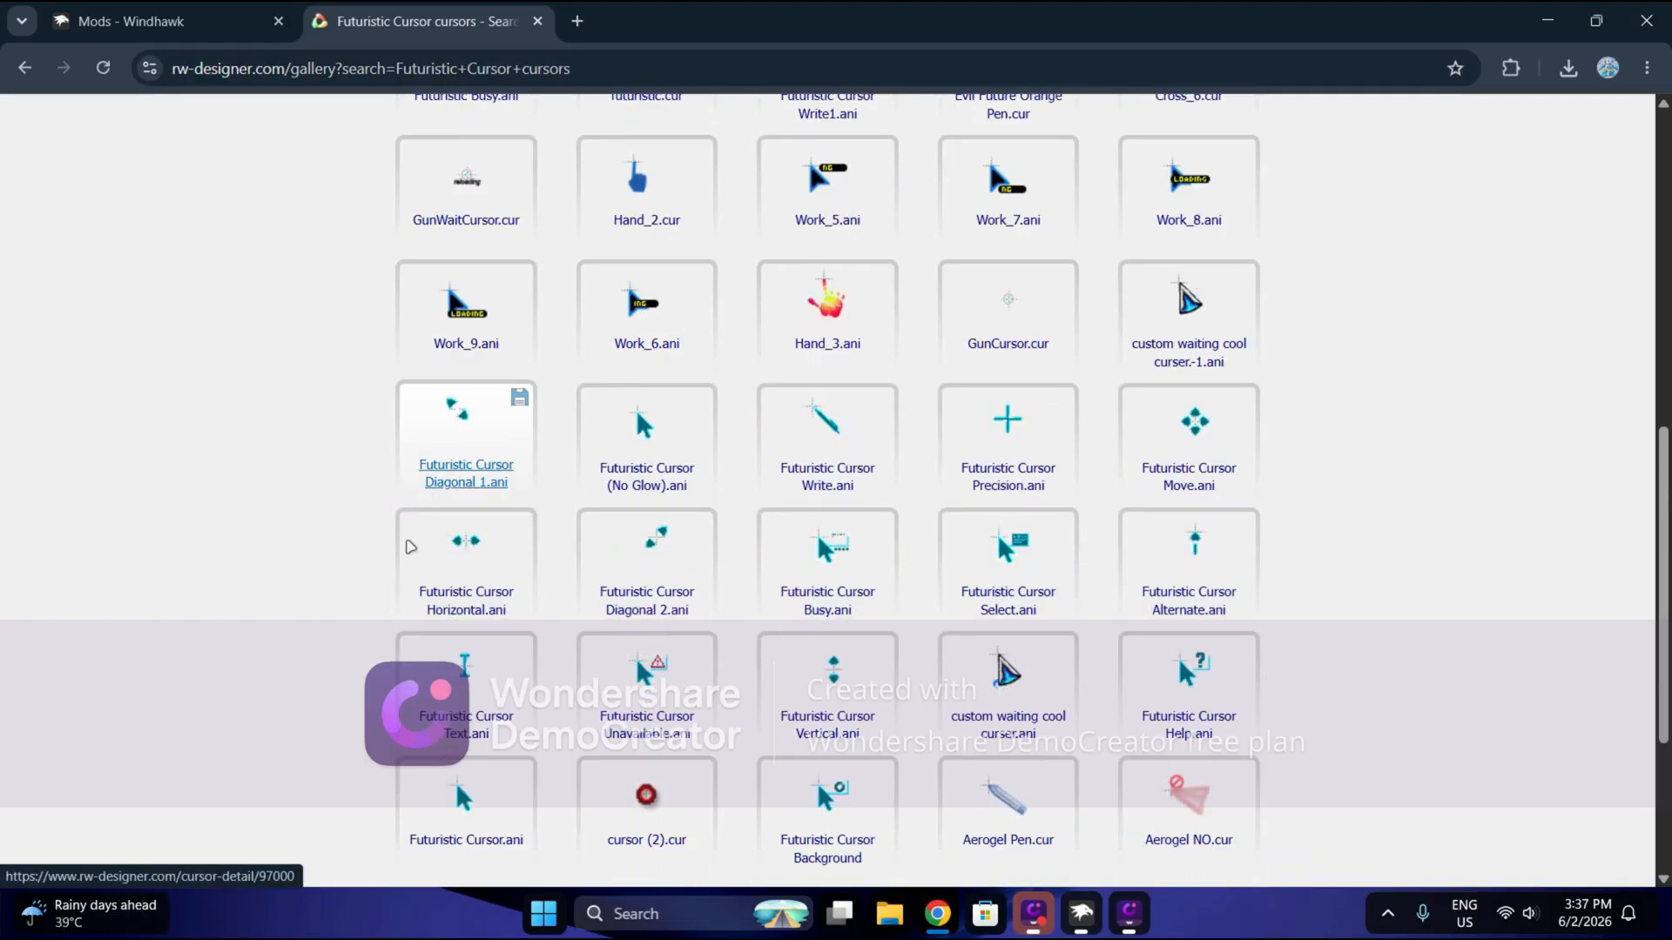
pyautogui.scroll(8, 347, 541)
pyautogui.scroll(3, 614, 520)
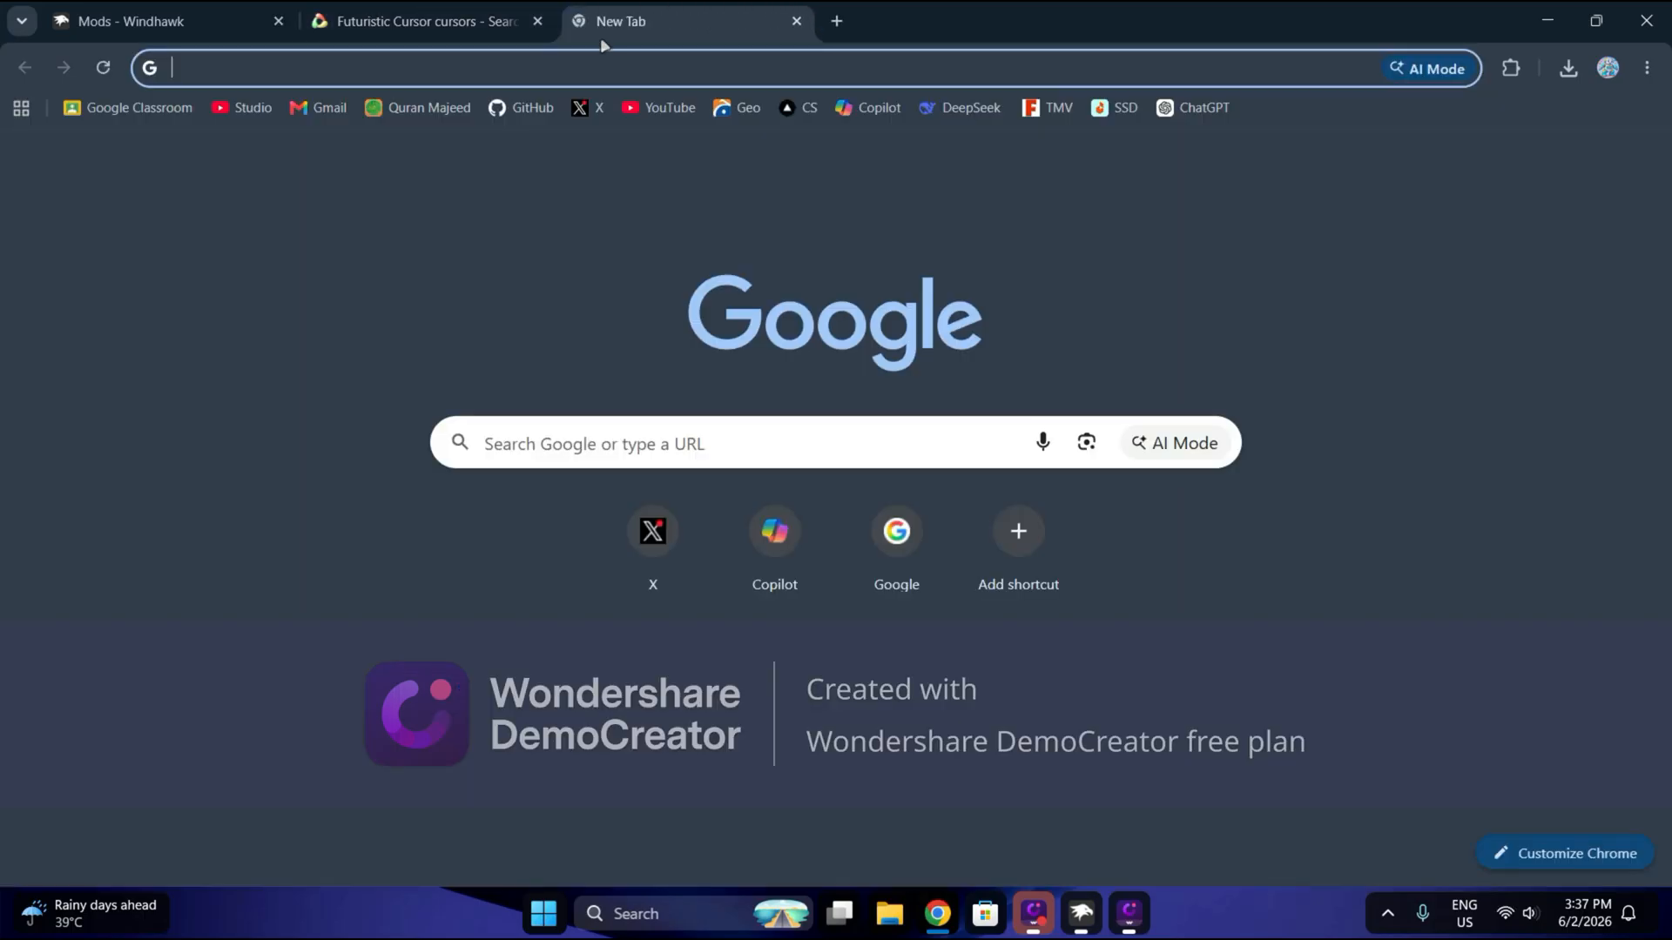
# - Search Google in a new tab for "jepric creations", open the Jepri Creations Store and look through its cursor packs
pyautogui.click(576, 21)
pyautogui.write('j')
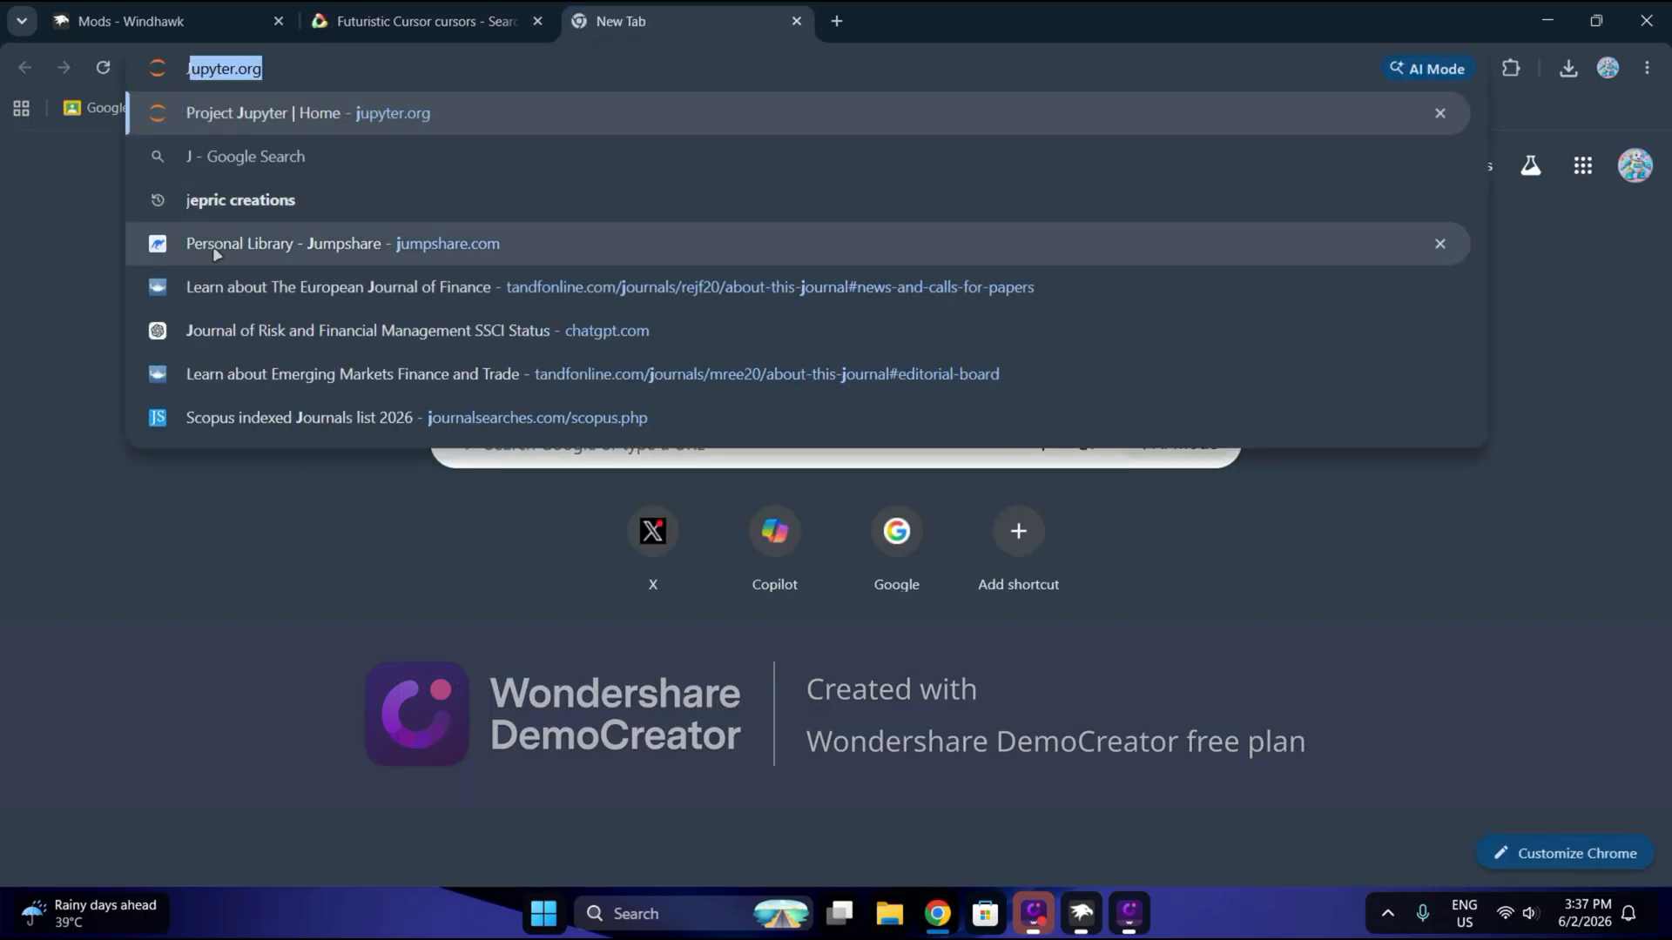
pyautogui.click(214, 202)
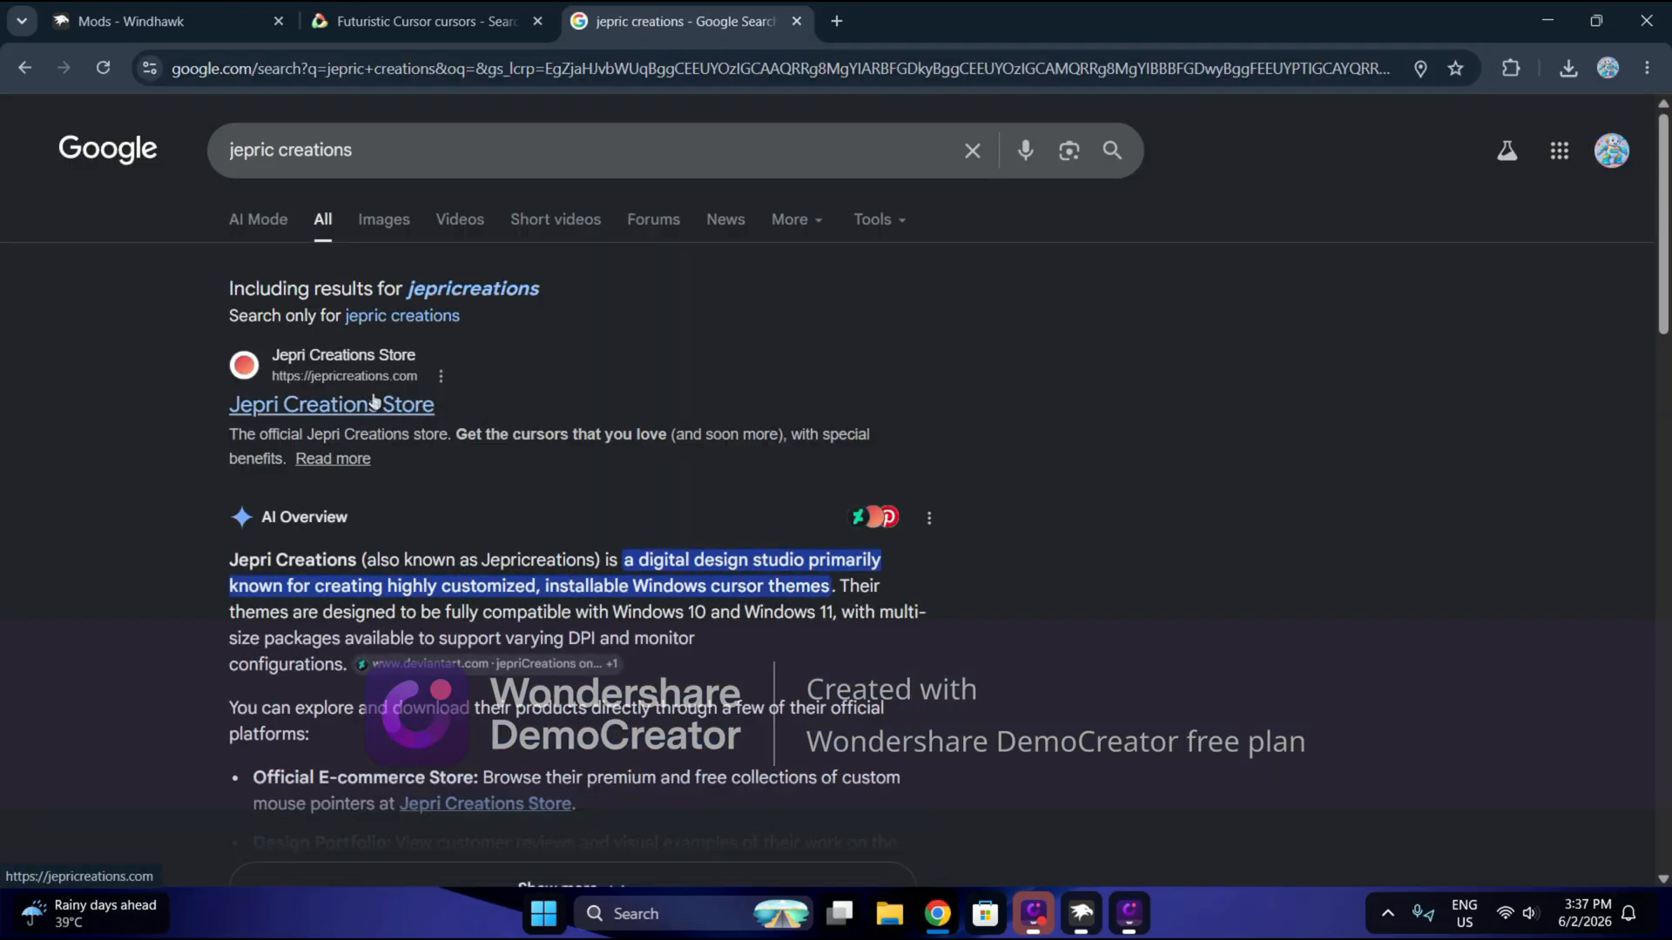
pyautogui.click(375, 403)
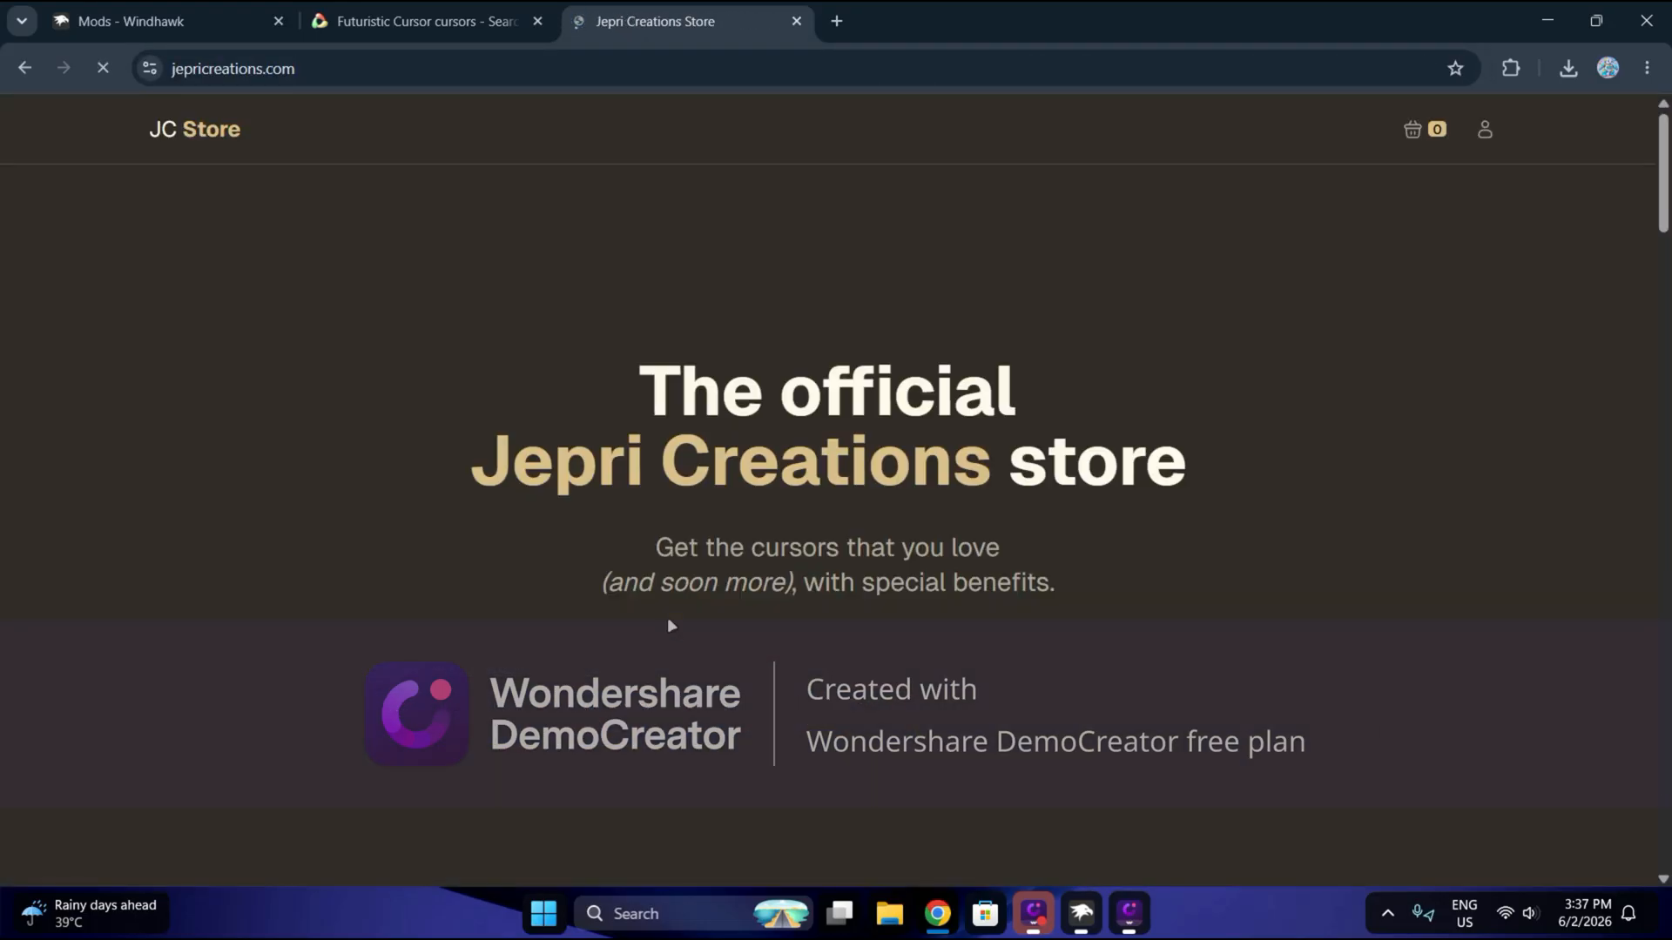
pyautogui.scroll(-5, 299, 397)
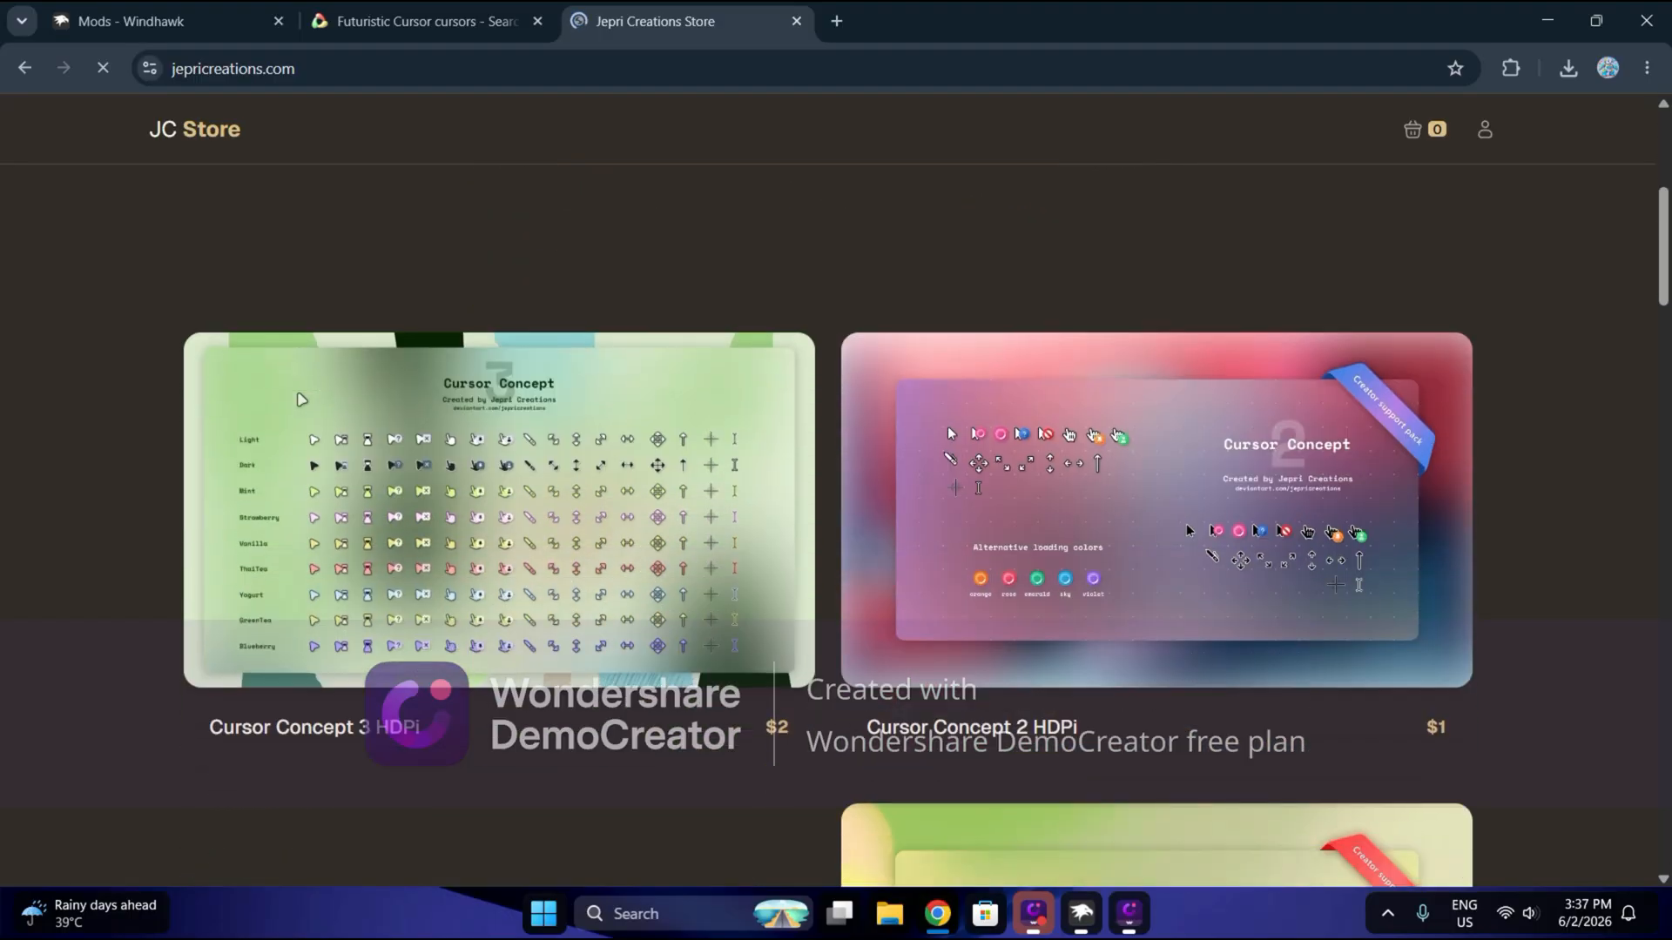
pyautogui.scroll(-10, 31, 549)
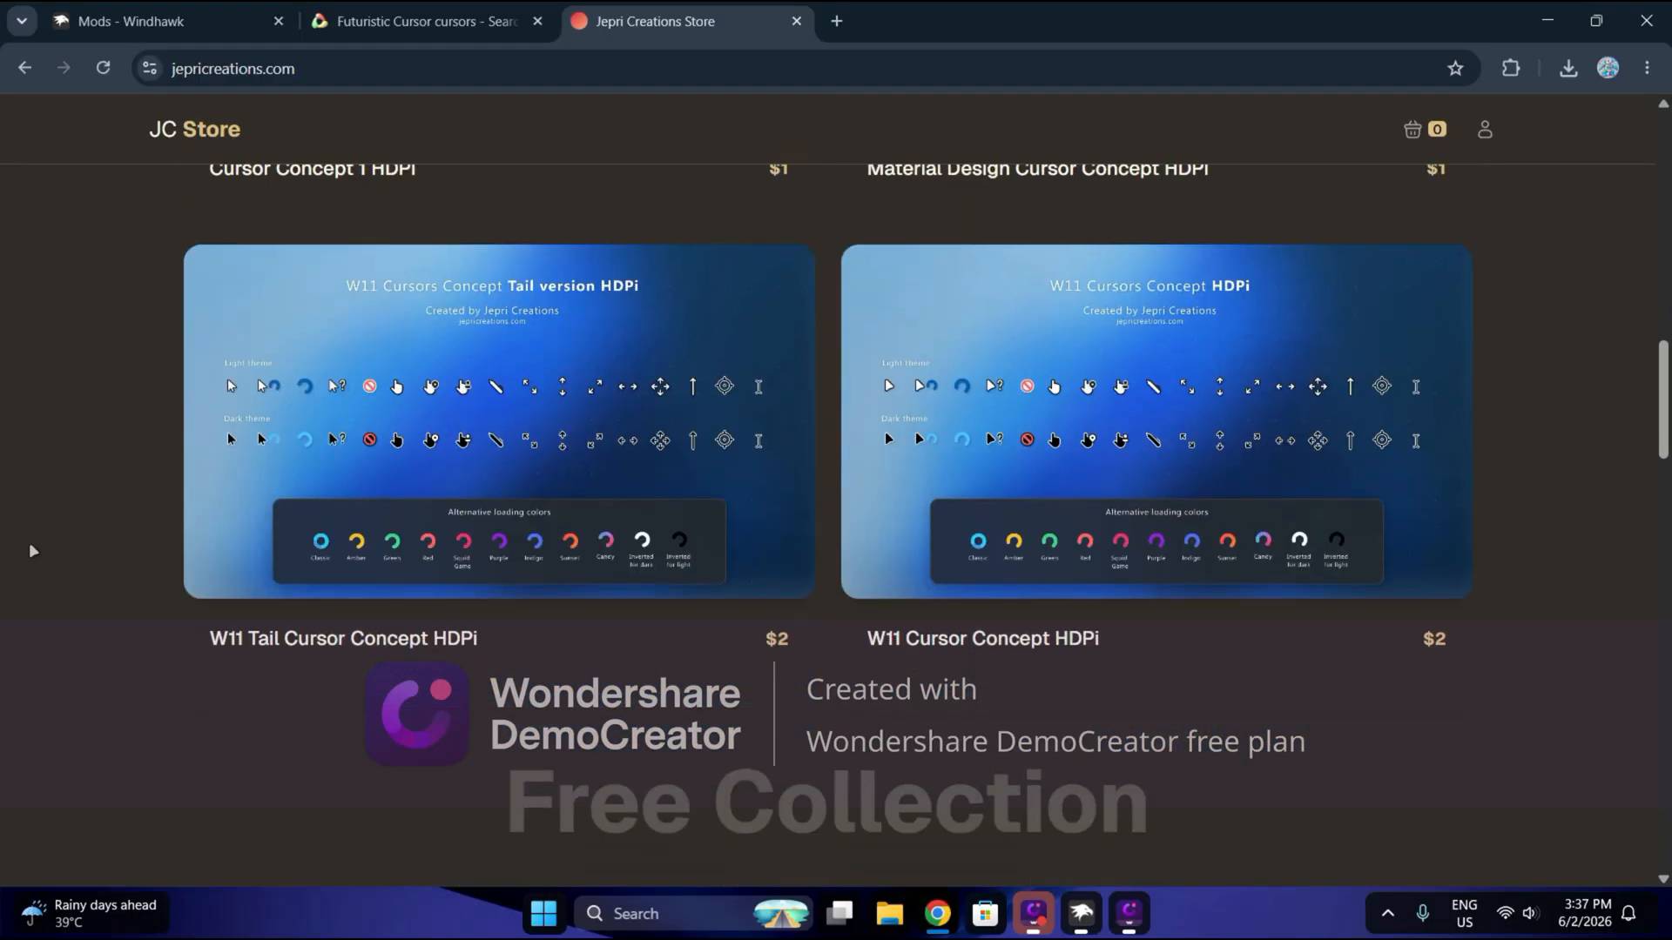
# - Open the W11 Cursor Concept HDPi product page and read through its preview, refund policy, description and installation instructions
pyautogui.scroll(3, 32, 550)
pyautogui.scroll(-2, 32, 550)
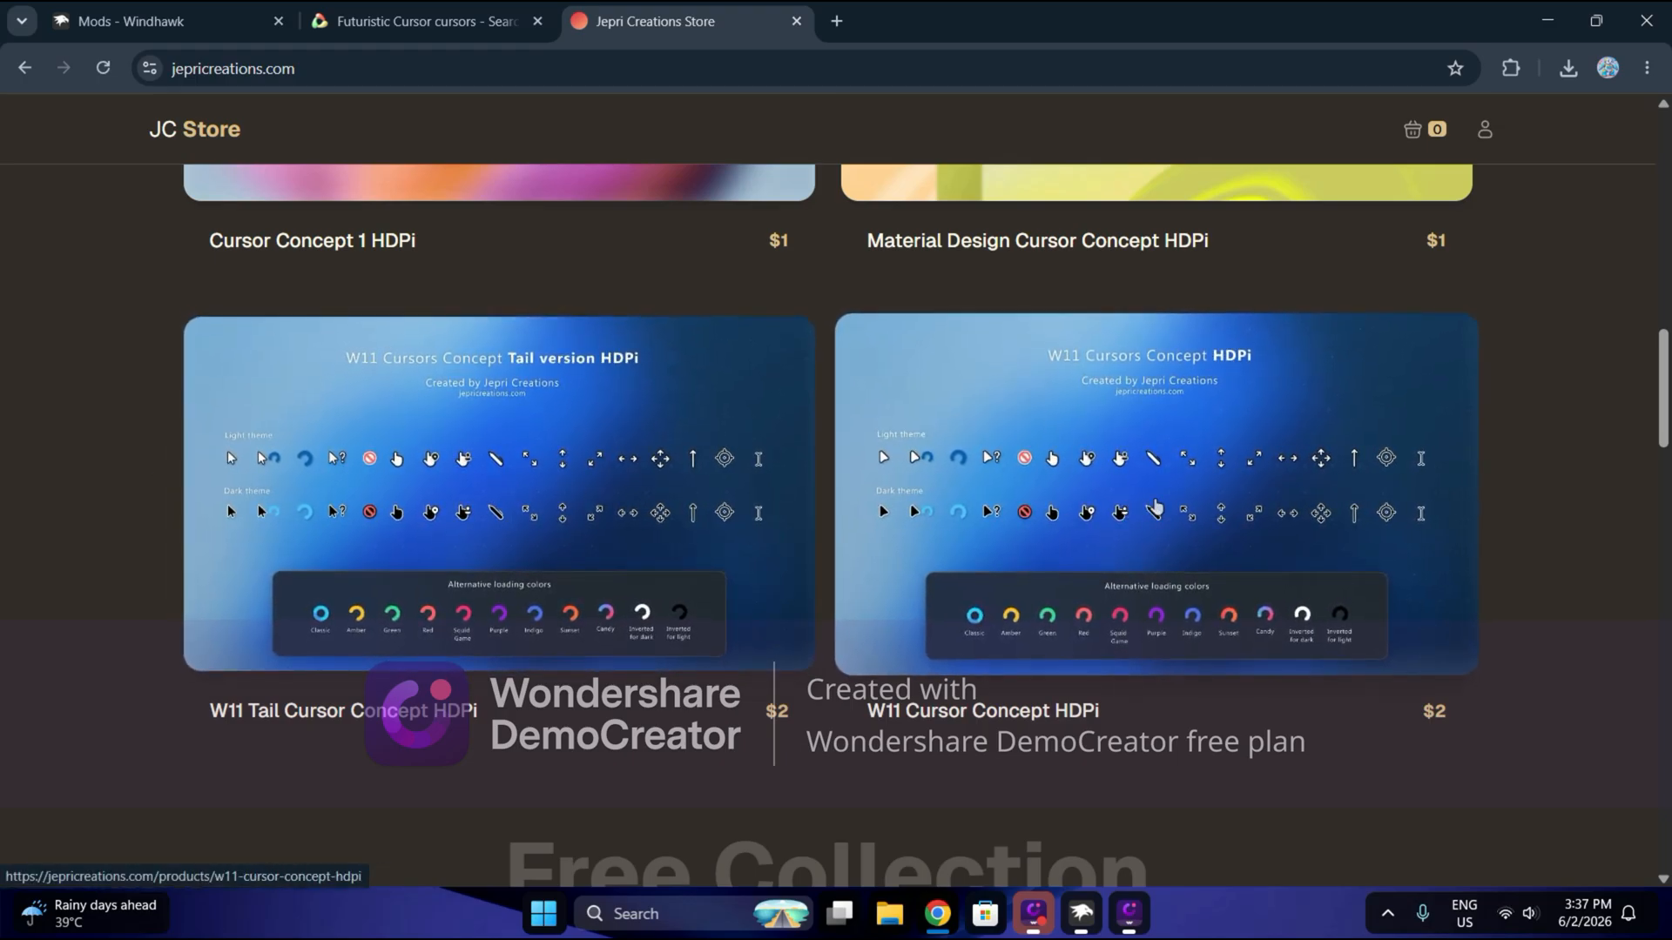
pyautogui.click(1155, 507)
pyautogui.scroll(-4, 506, 477)
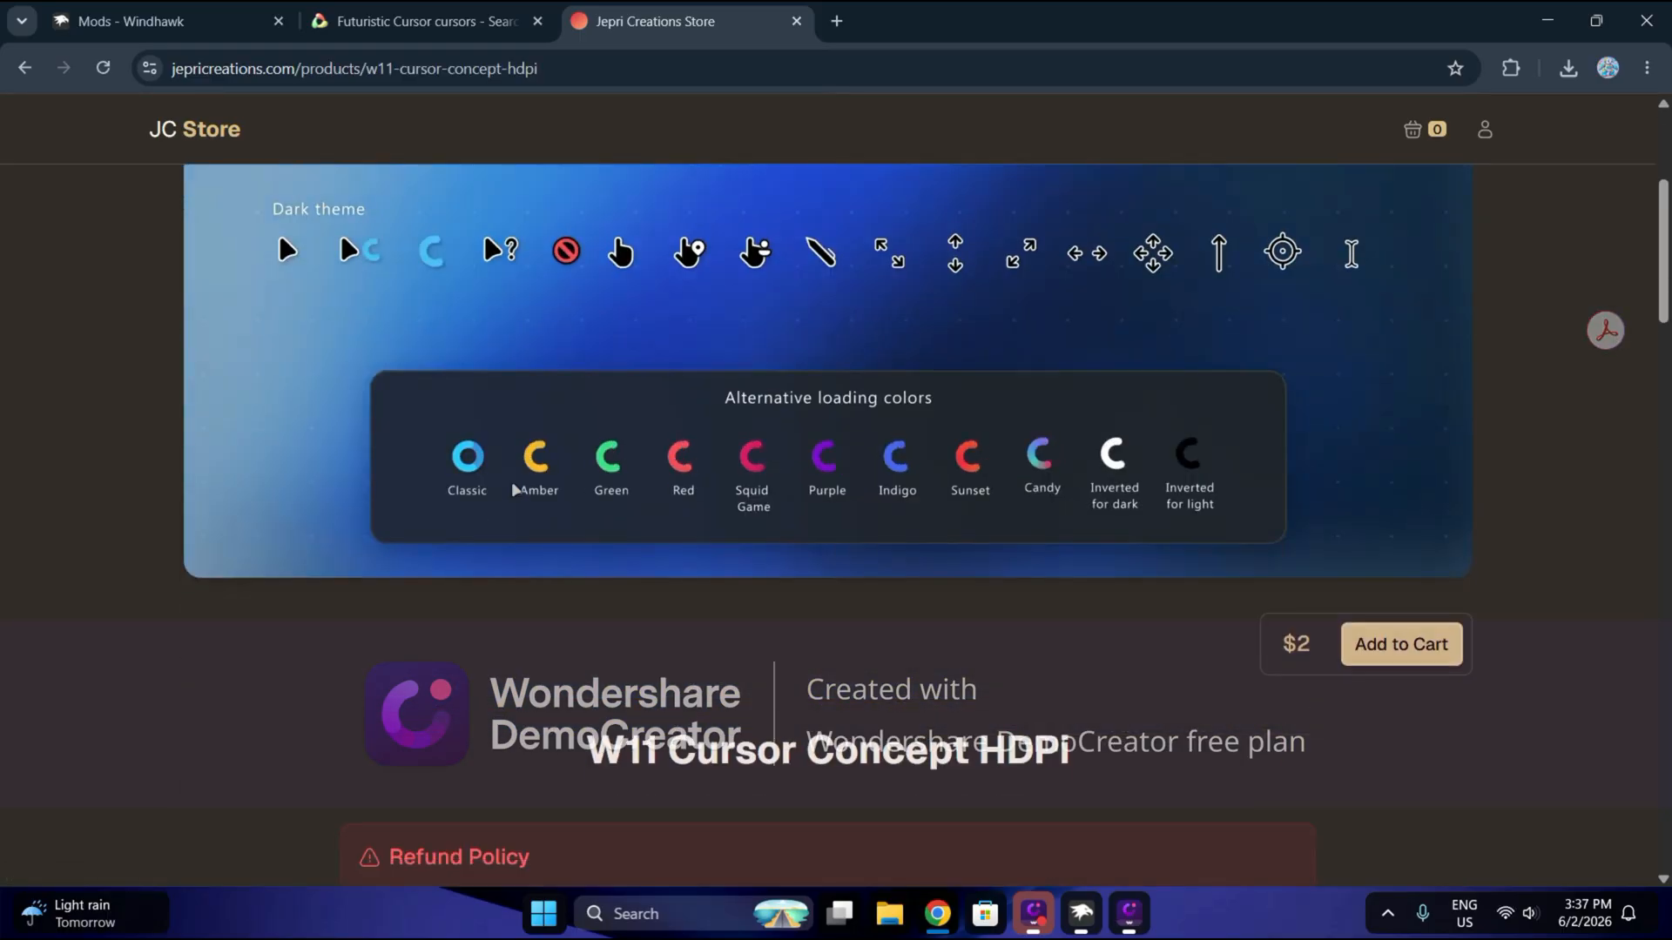
pyautogui.scroll(1, 516, 485)
pyautogui.scroll(-3, 523, 475)
pyautogui.scroll(-7, 905, 461)
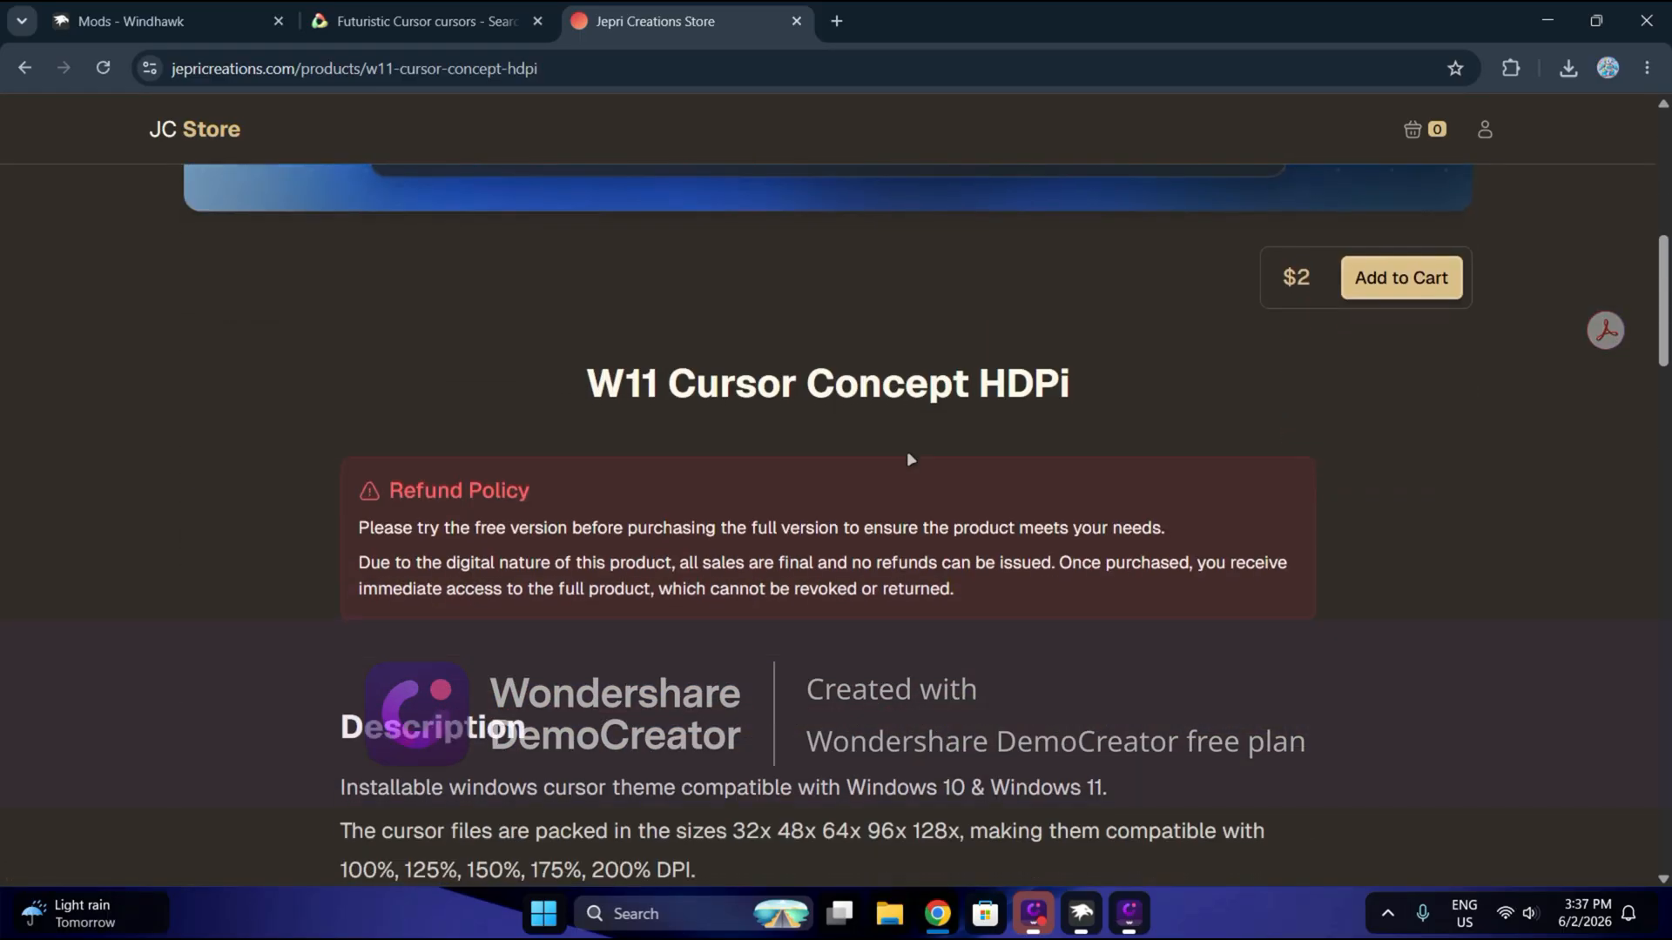
pyautogui.scroll(5, 906, 446)
pyautogui.scroll(7, 1141, 342)
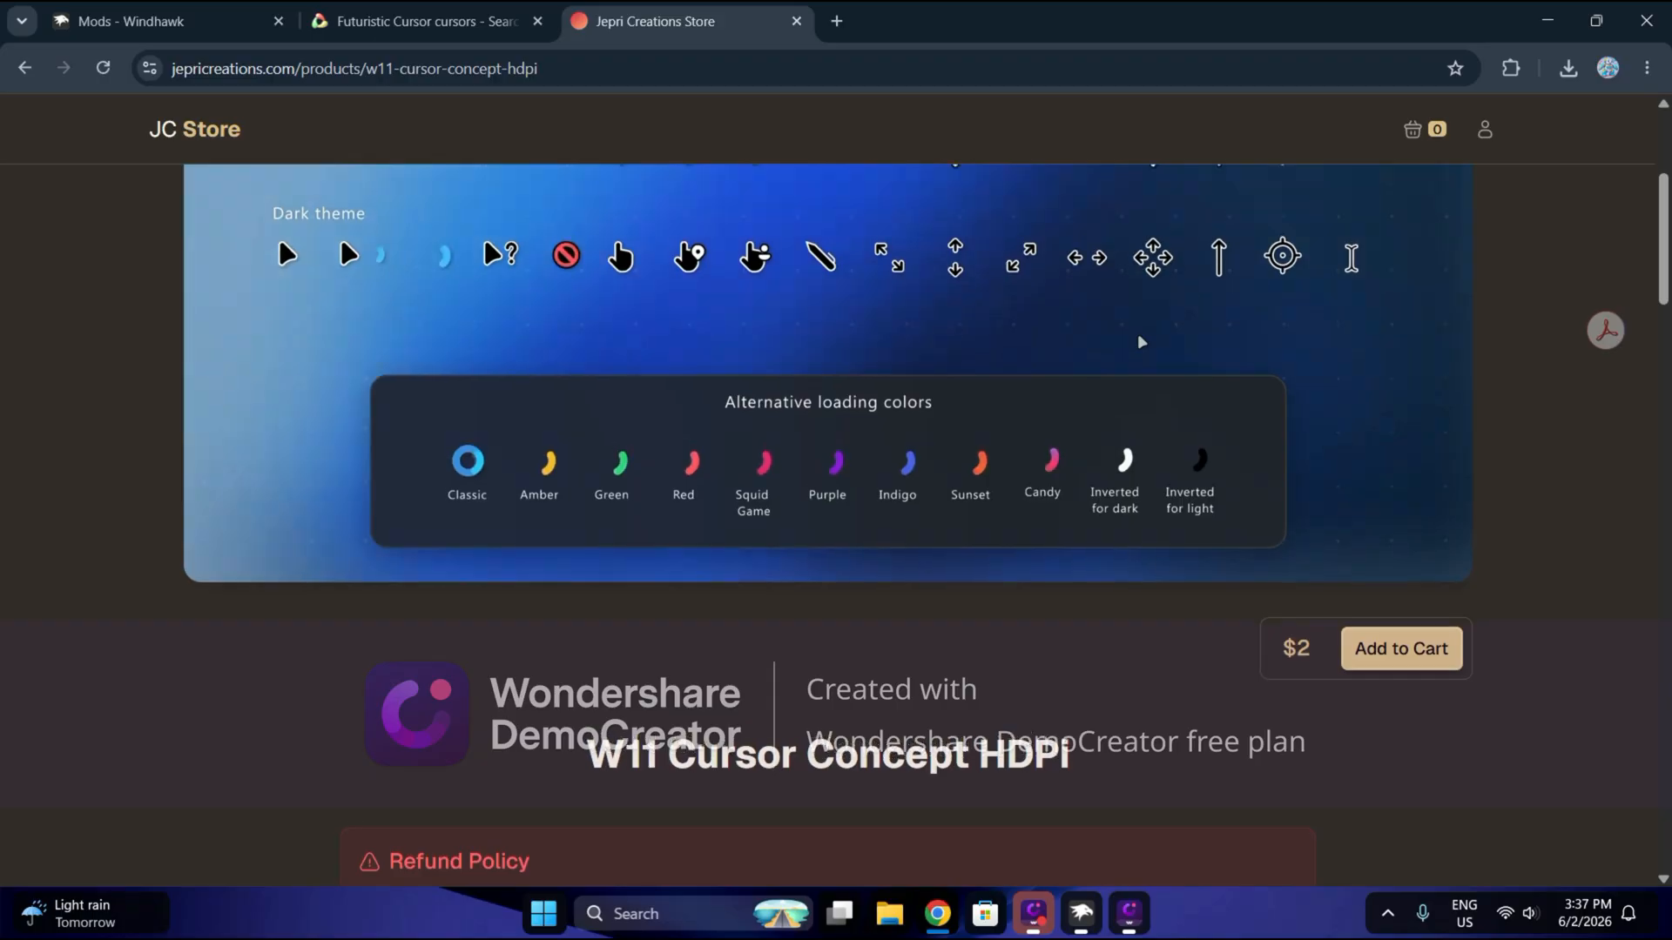
pyautogui.scroll(-2, 1198, 369)
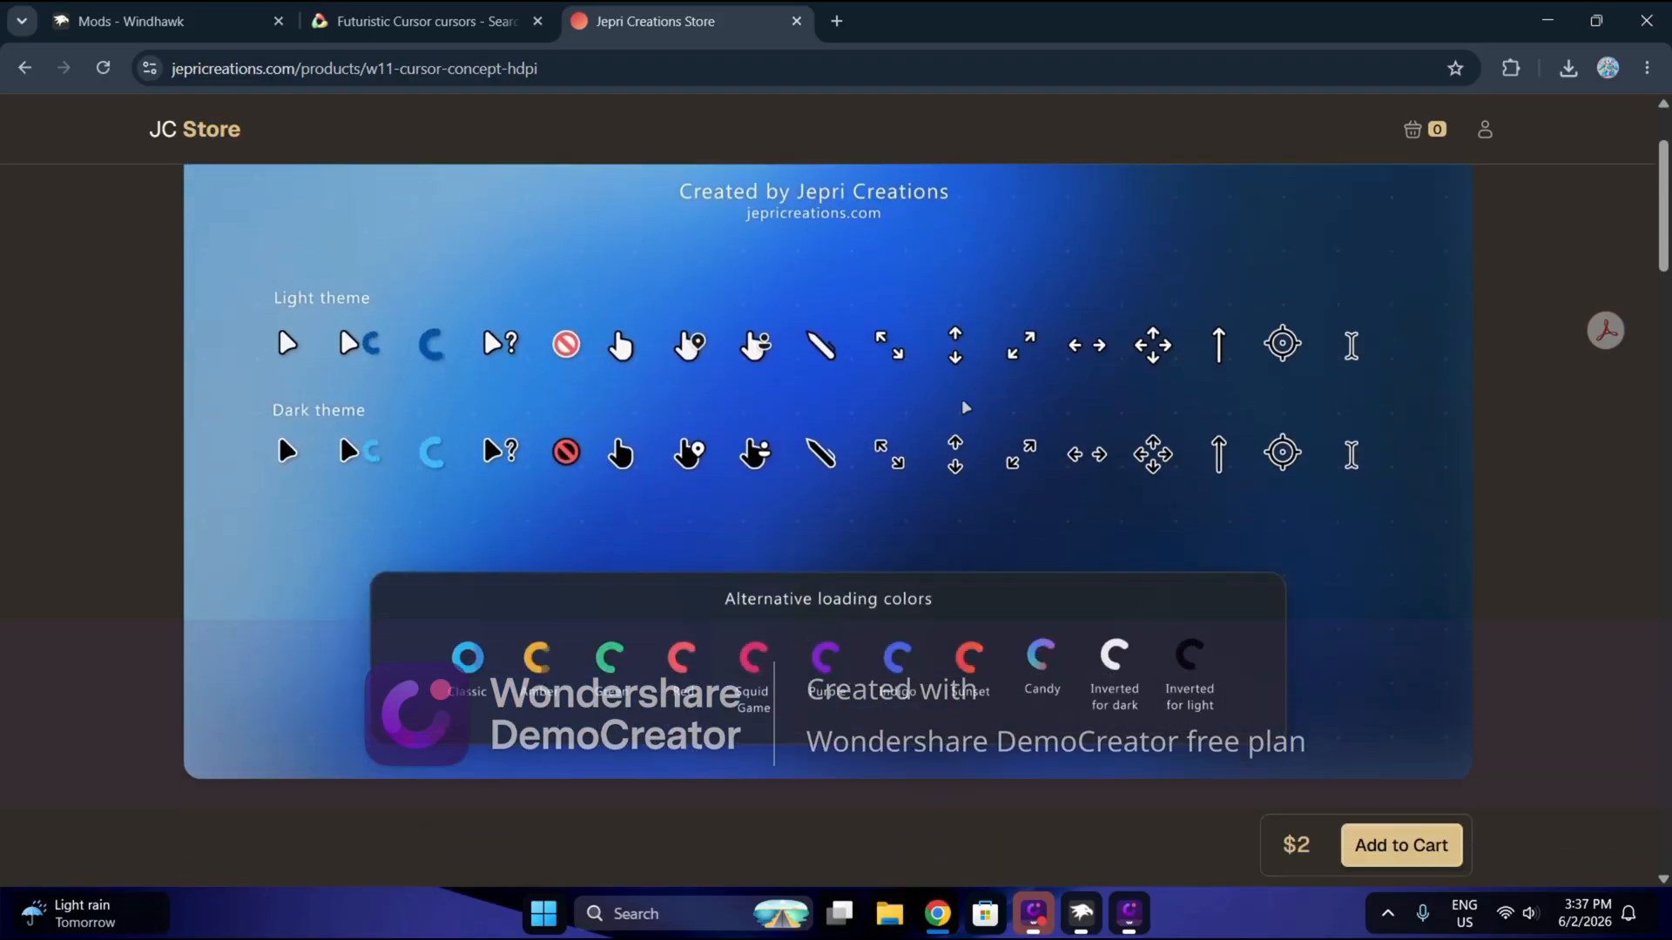
pyautogui.scroll(-7, 554, 459)
pyautogui.scroll(-15, 553, 459)
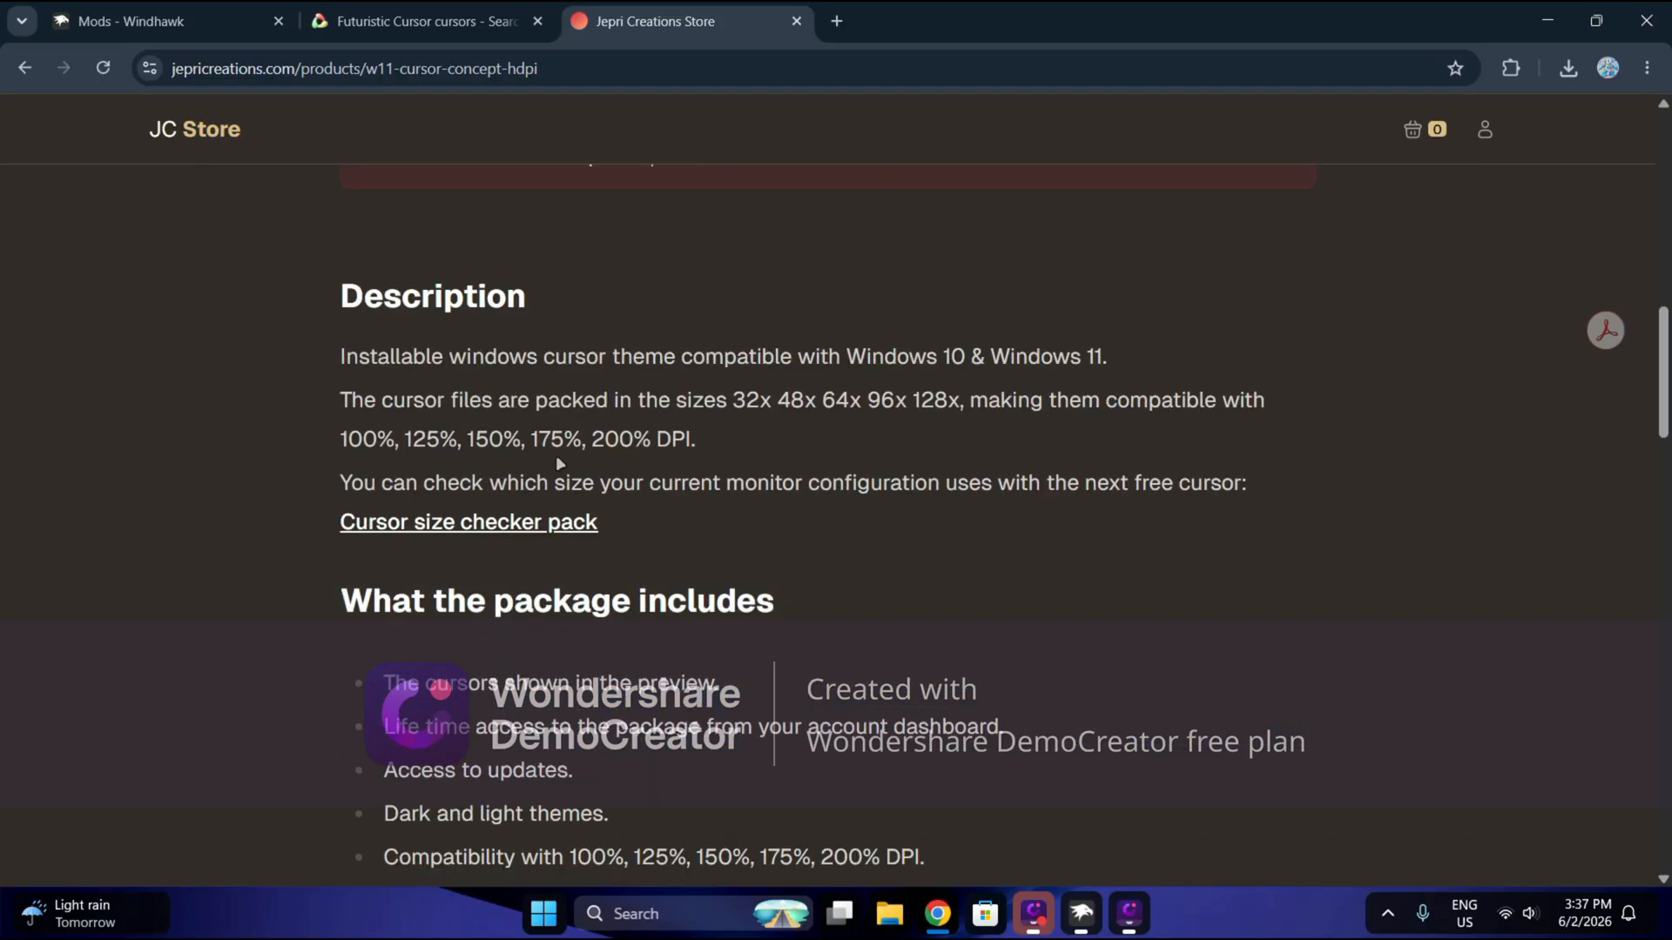
pyautogui.scroll(-7, 558, 457)
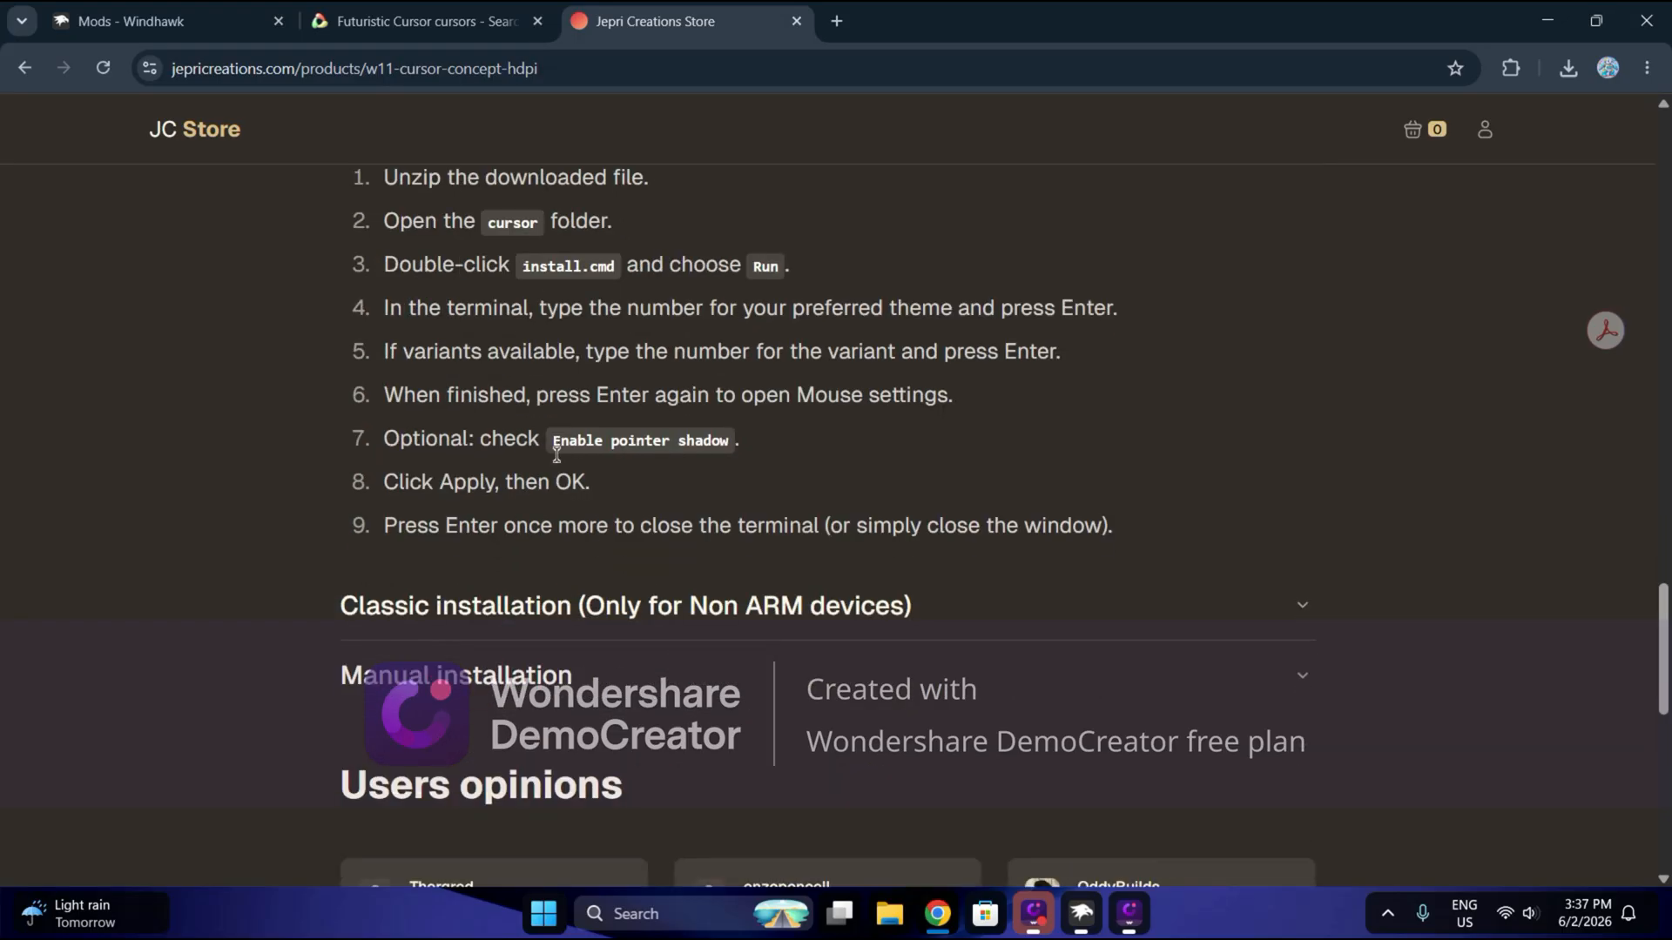
pyautogui.scroll(17, 556, 453)
pyautogui.scroll(15, 553, 438)
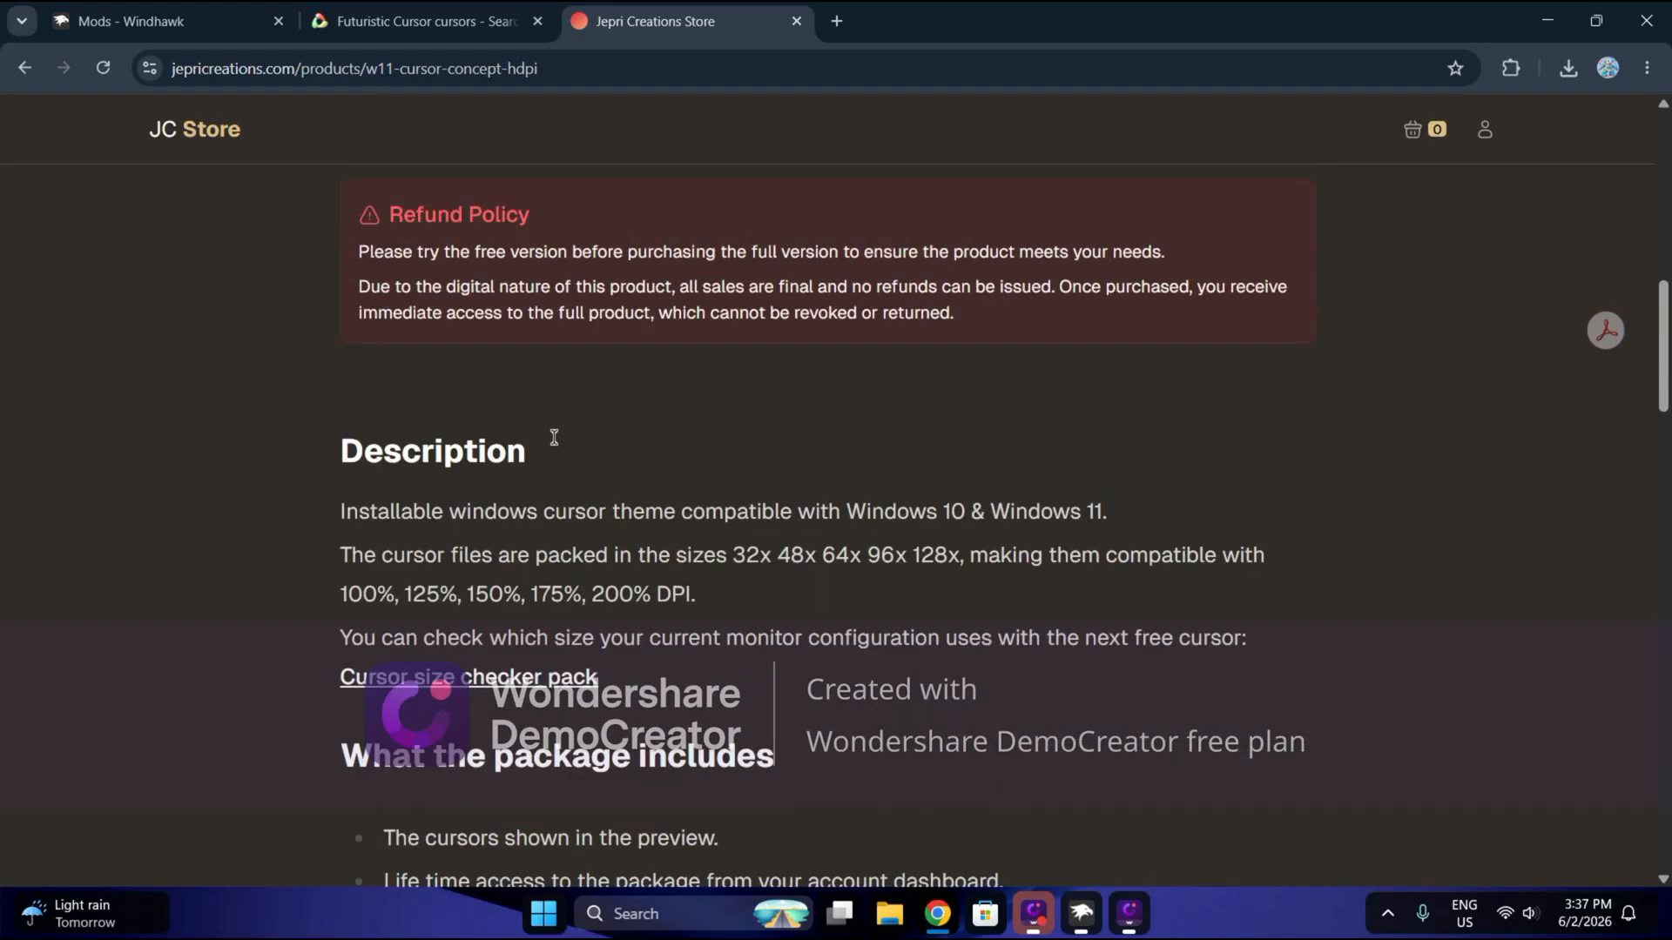
# - Examine the HDPi pack's alternative loading colors, package contents and light and dark theme cursor previews again
pyautogui.scroll(-3, 554, 438)
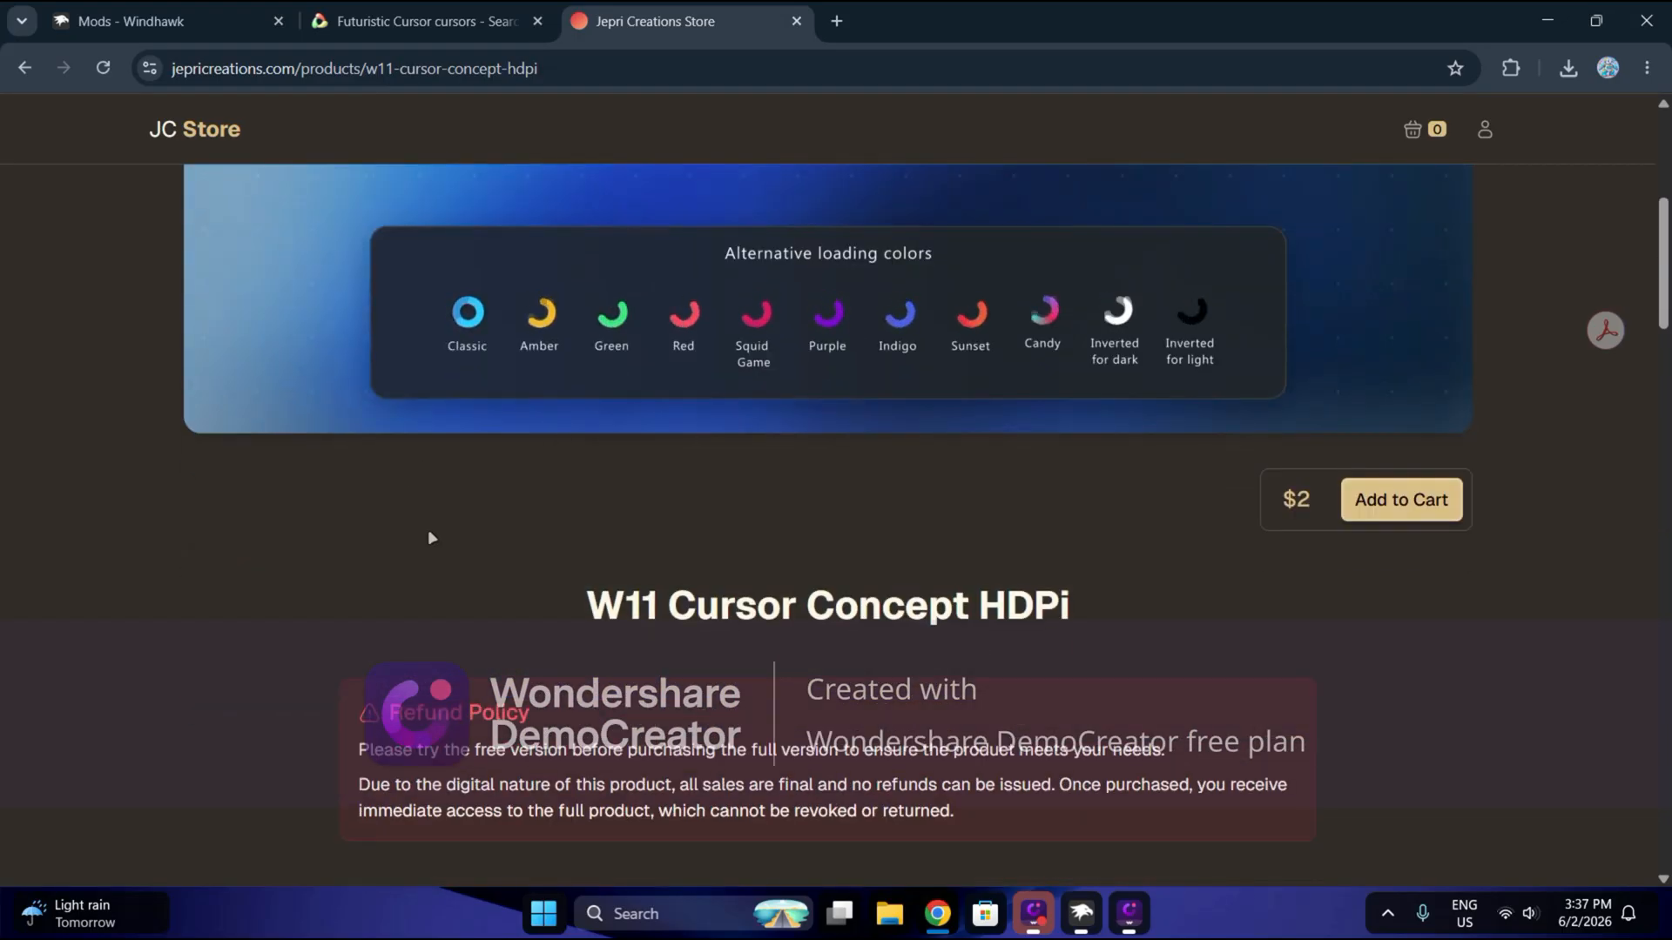
pyautogui.scroll(6, 430, 509)
pyautogui.scroll(-5, 418, 429)
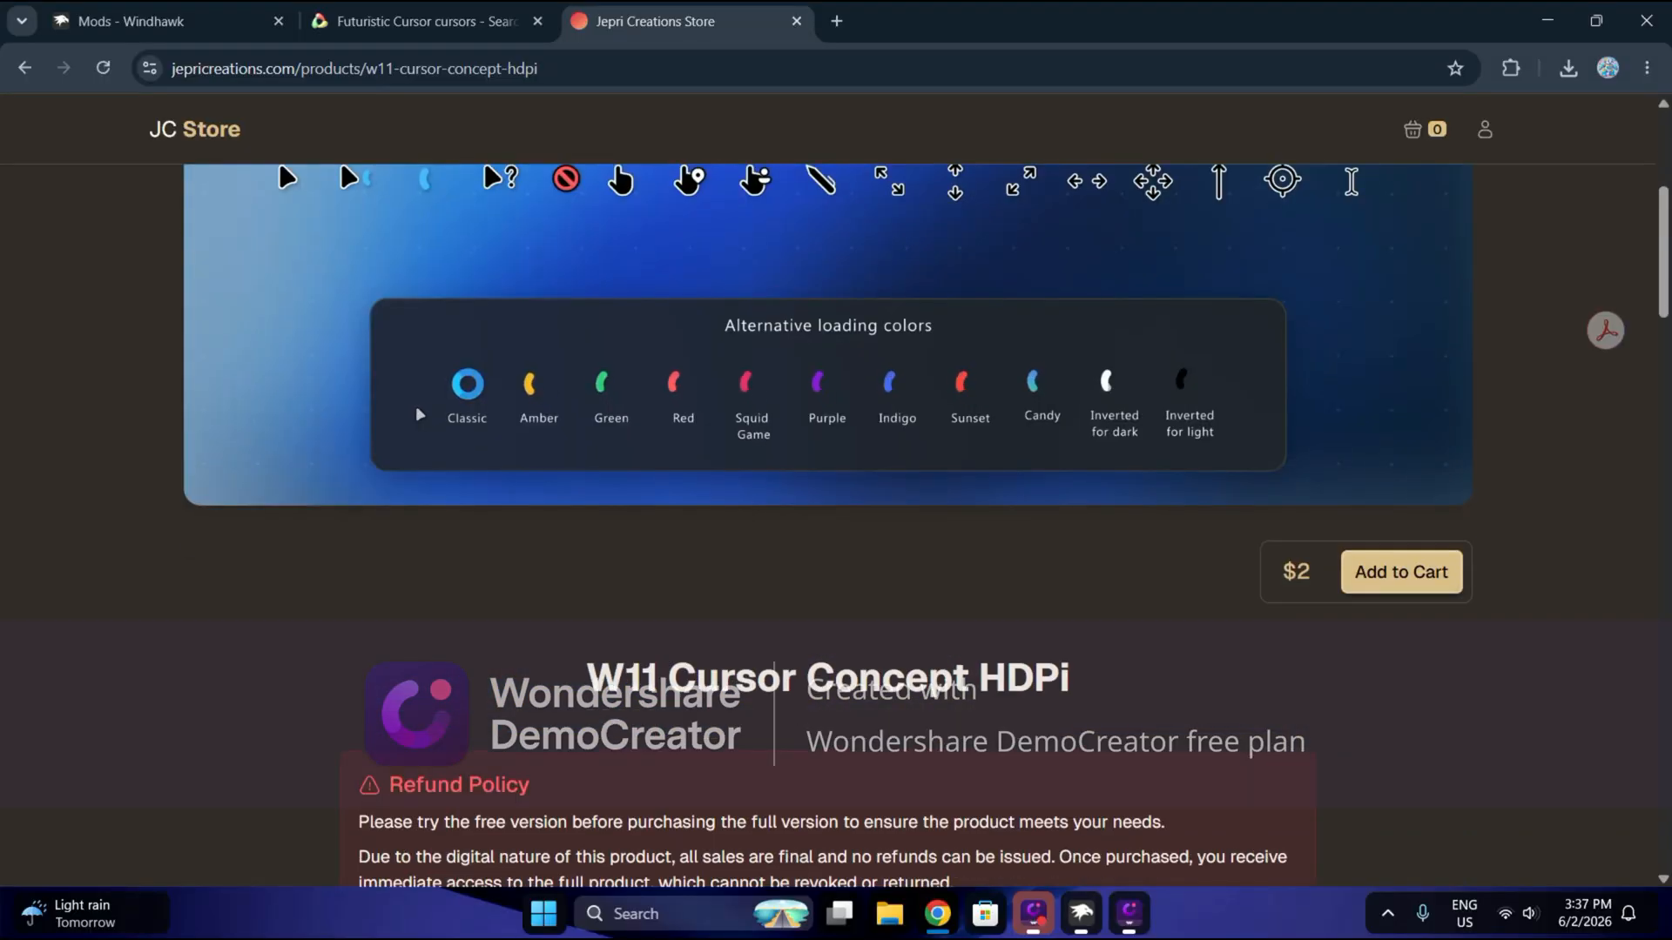
pyautogui.scroll(-1, 413, 566)
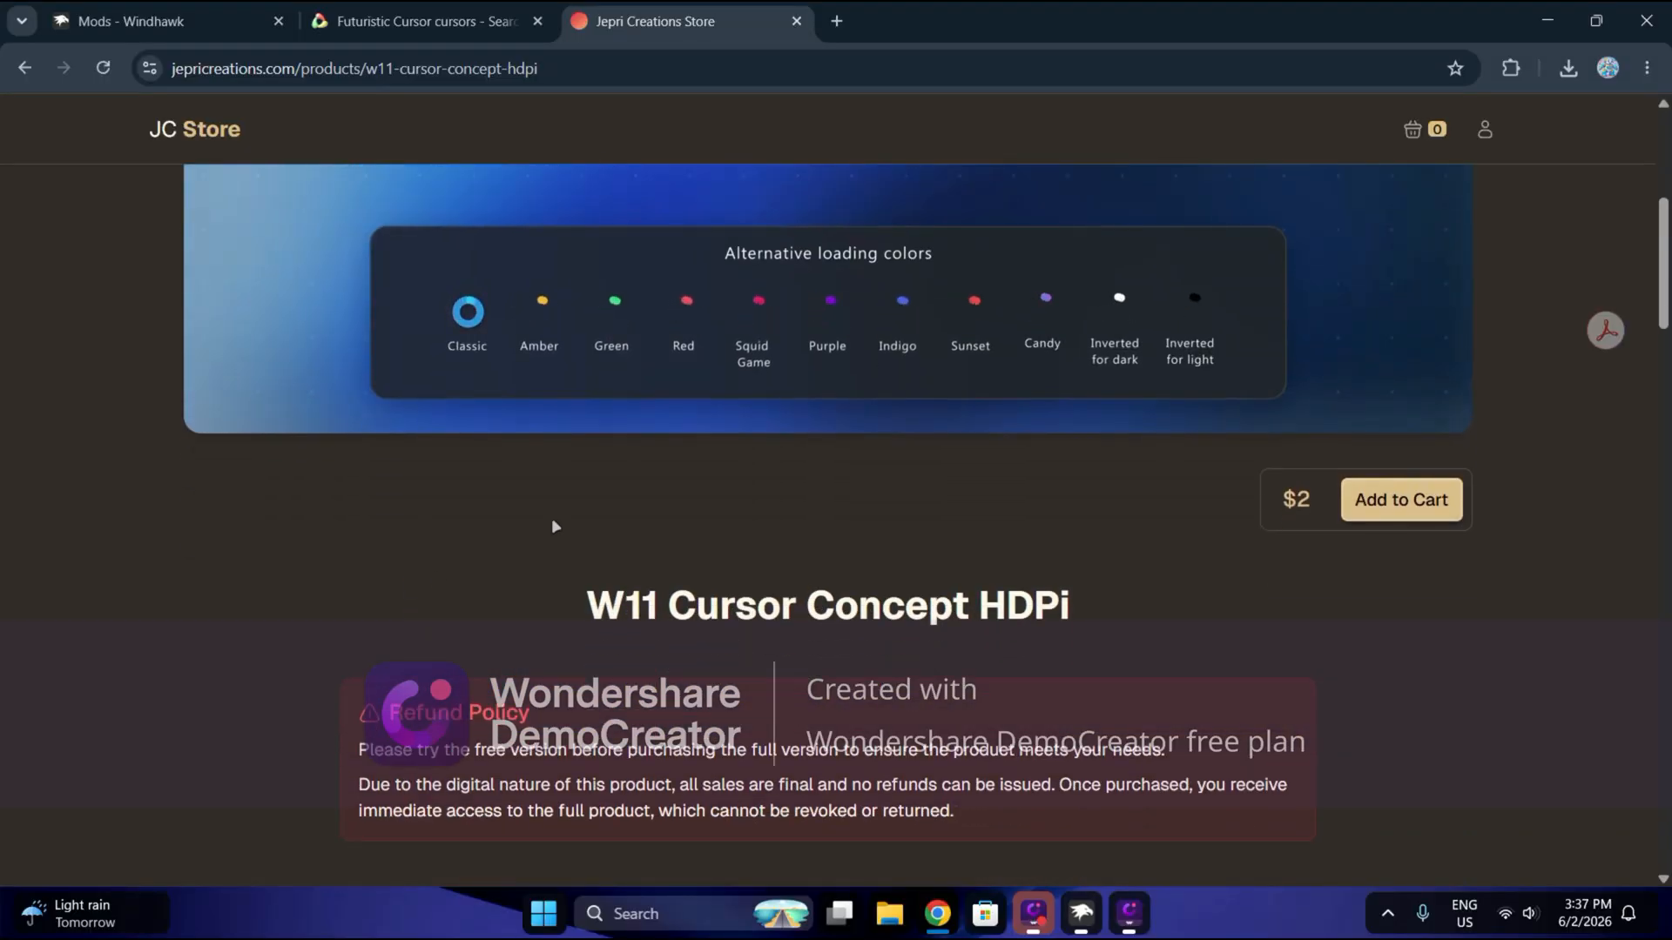
pyautogui.scroll(3, 871, 528)
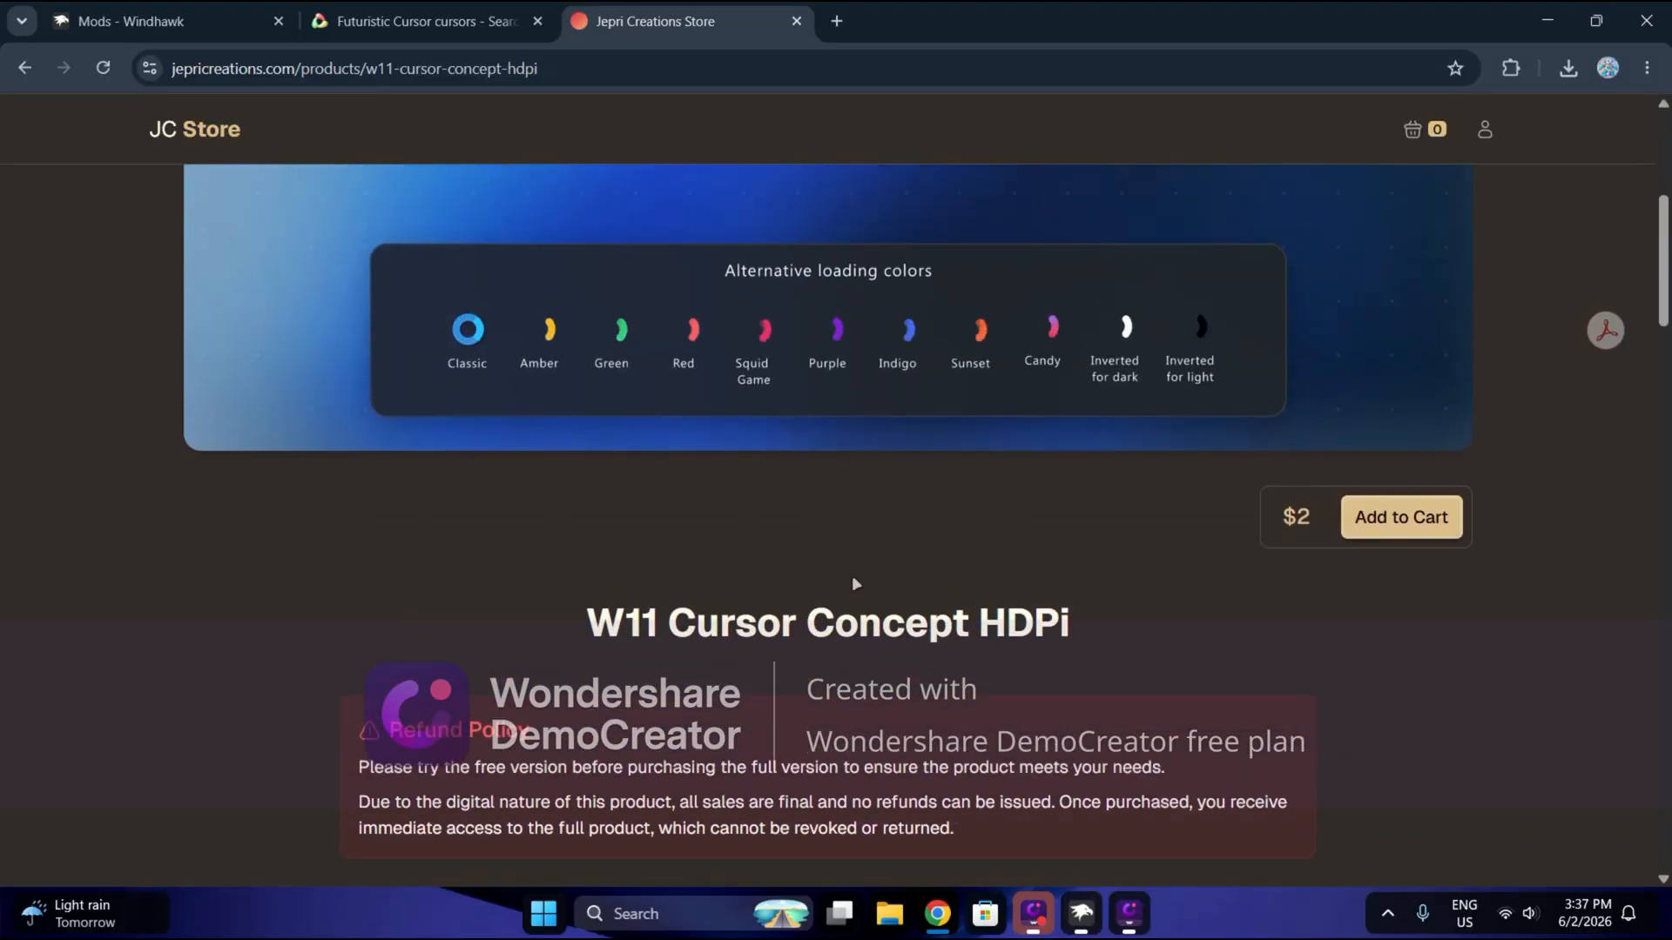
pyautogui.scroll(2, 856, 554)
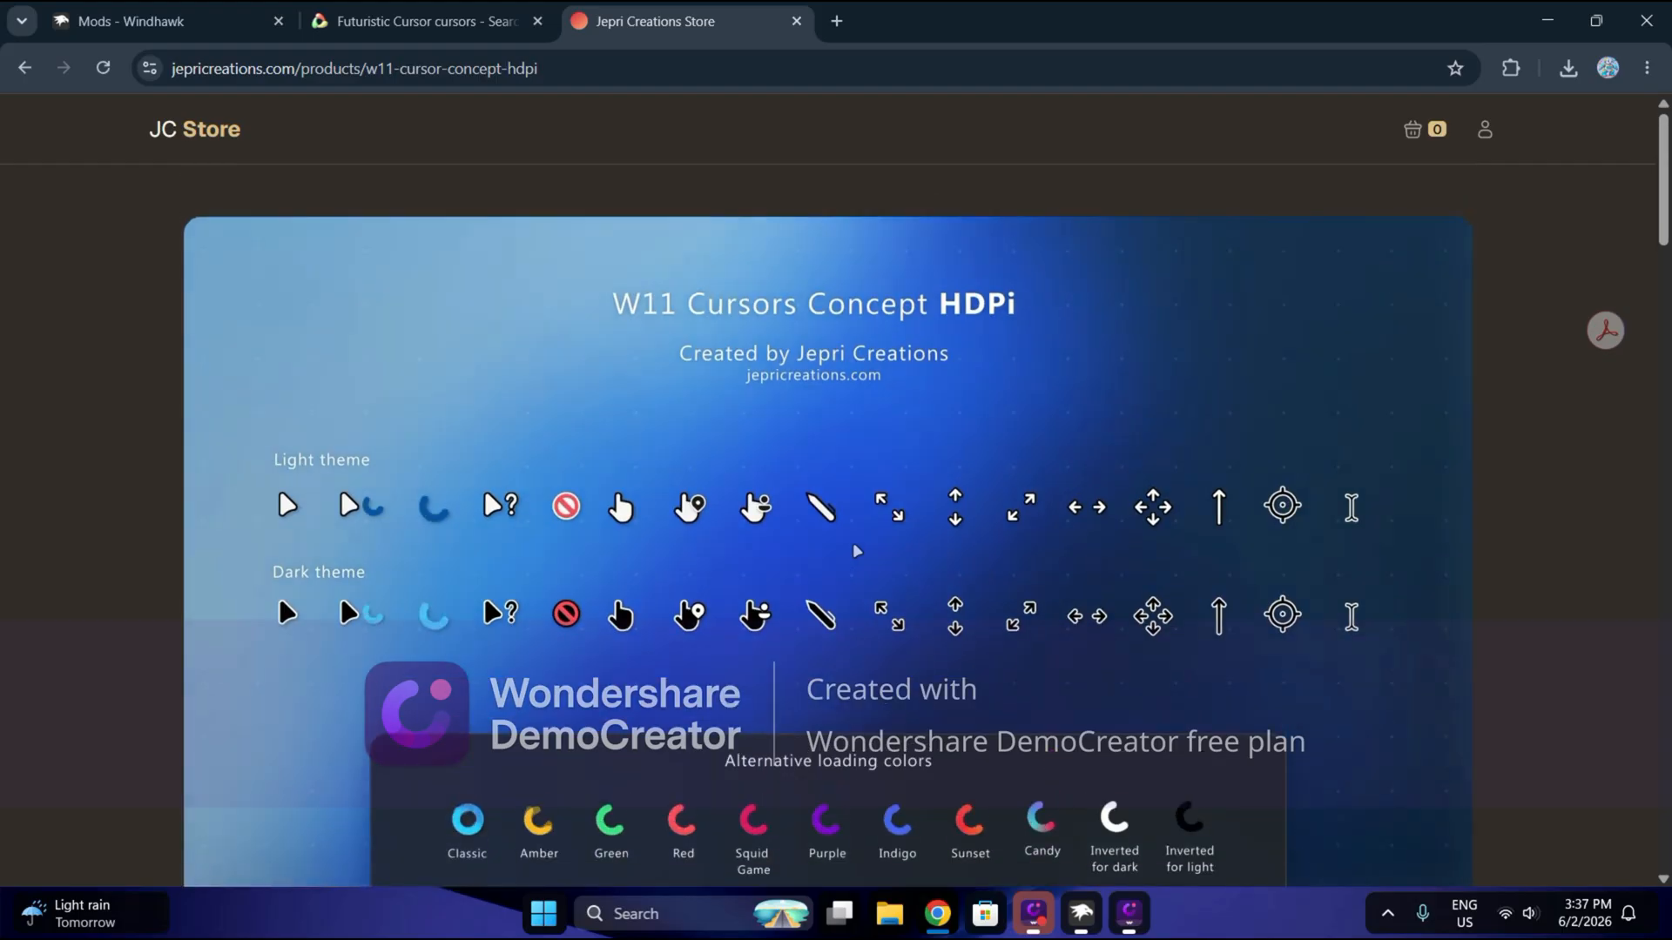
pyautogui.scroll(-2, 856, 554)
pyautogui.scroll(-10, 4, 544)
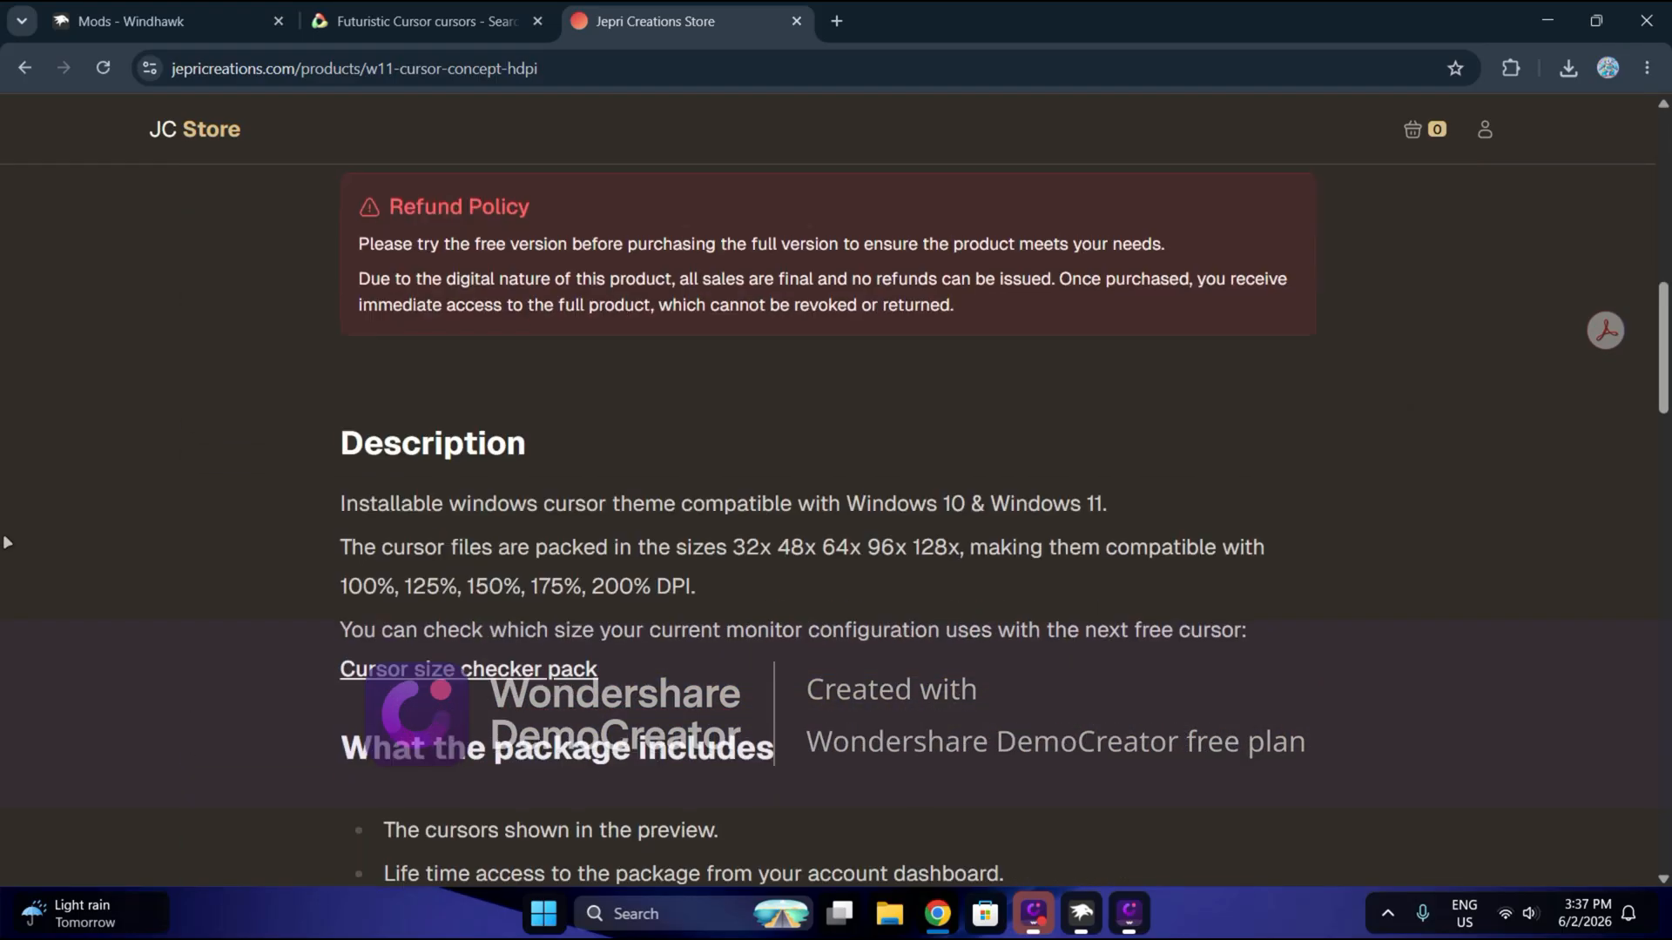
pyautogui.scroll(-4, 371, 498)
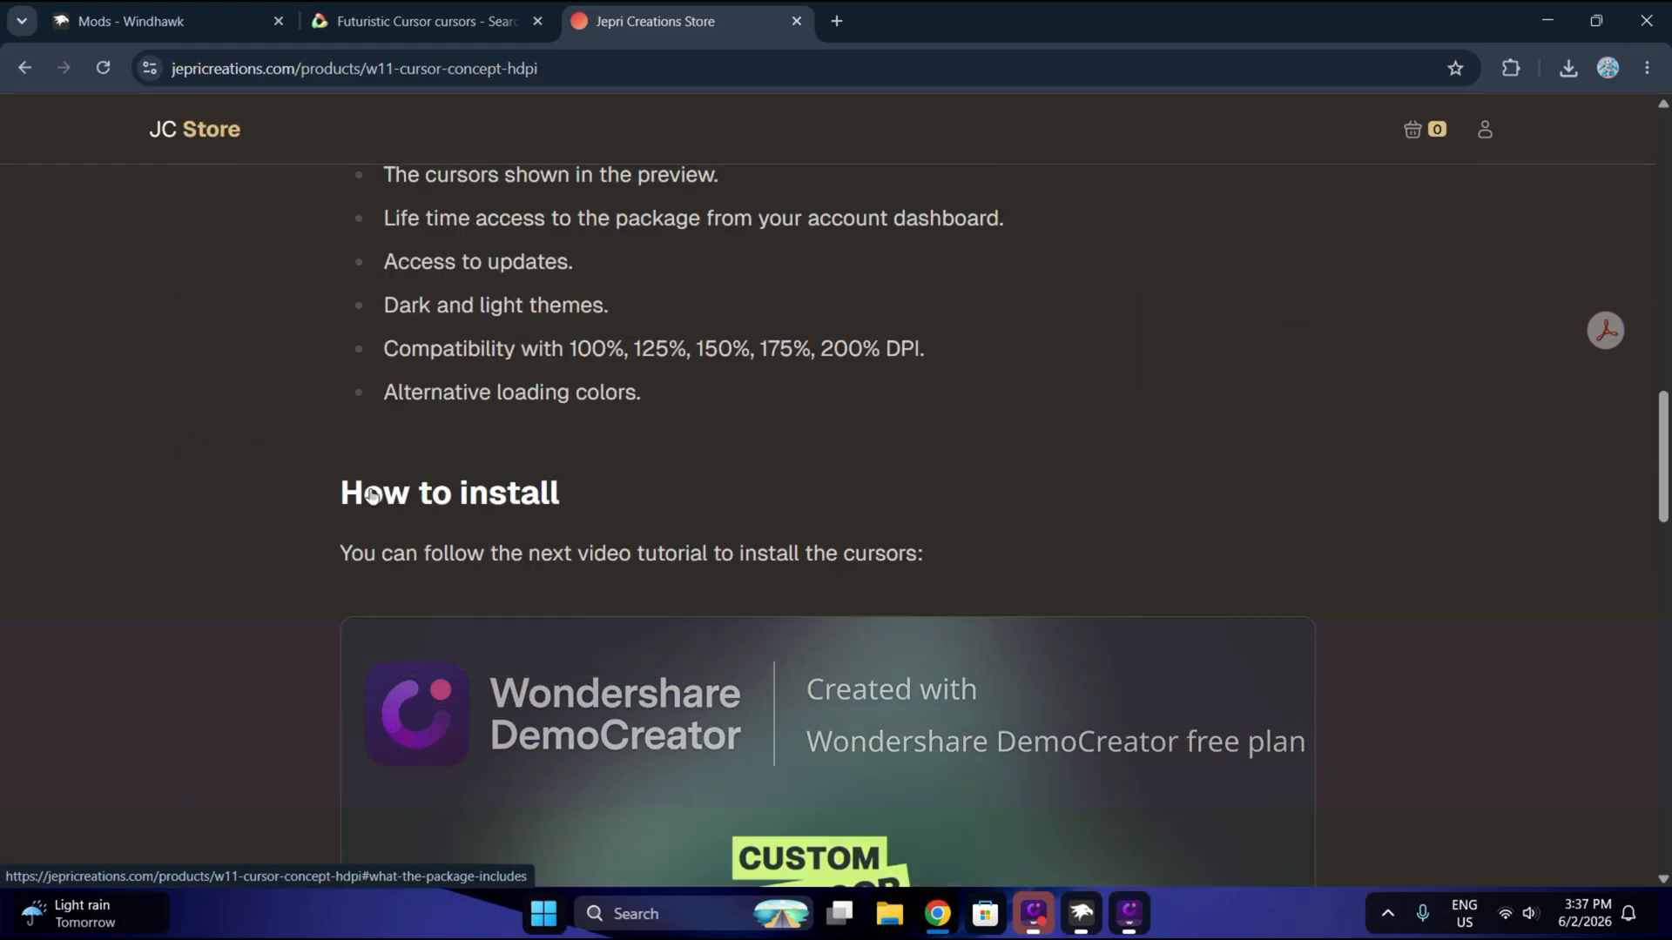
pyautogui.scroll(14, 1181, 603)
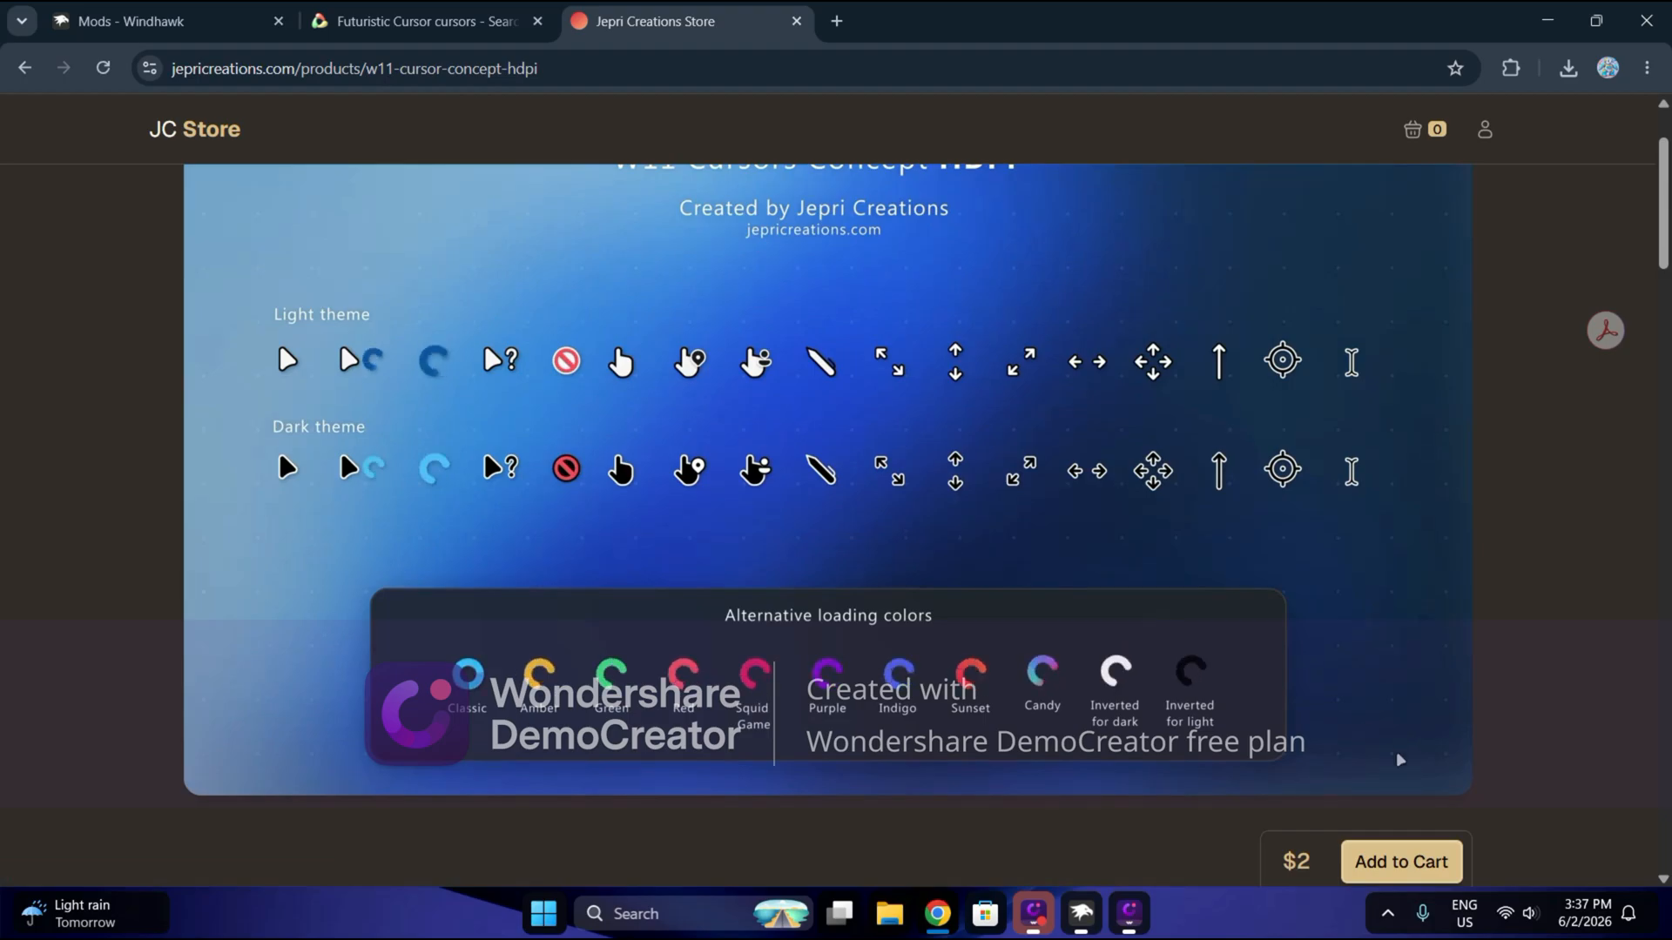
pyautogui.scroll(2, 1181, 602)
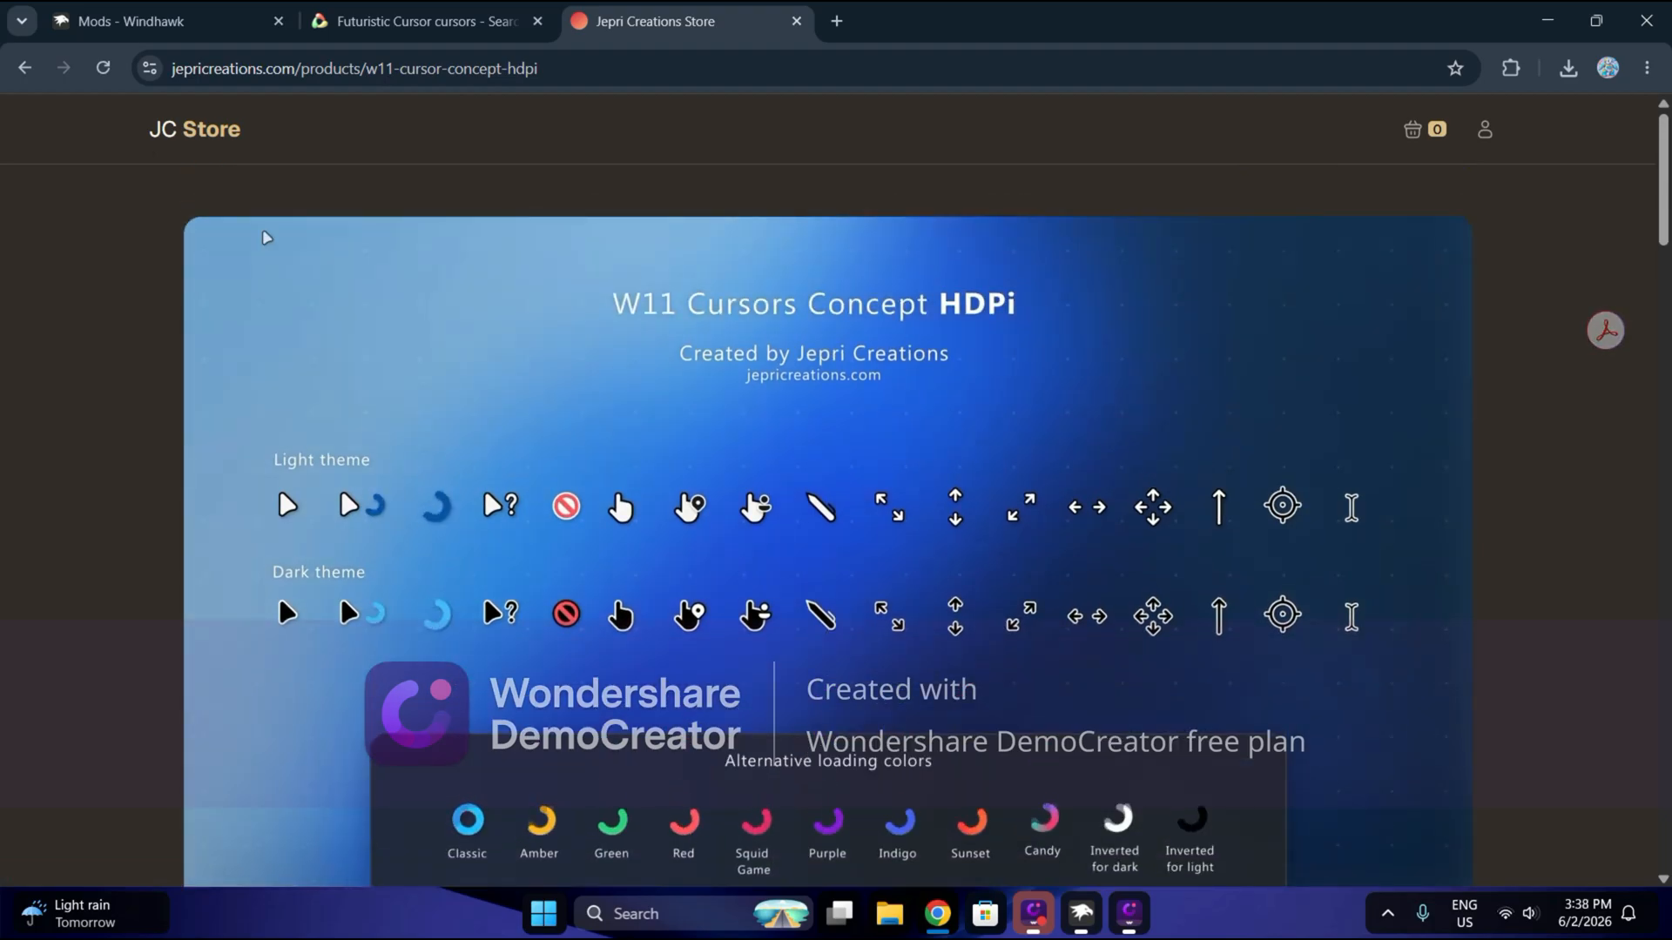
# - Return to the Google results, search for "jepri creations cursor windows 11" and open the W11 Cursor Concept Free page
pyautogui.click(24, 68)
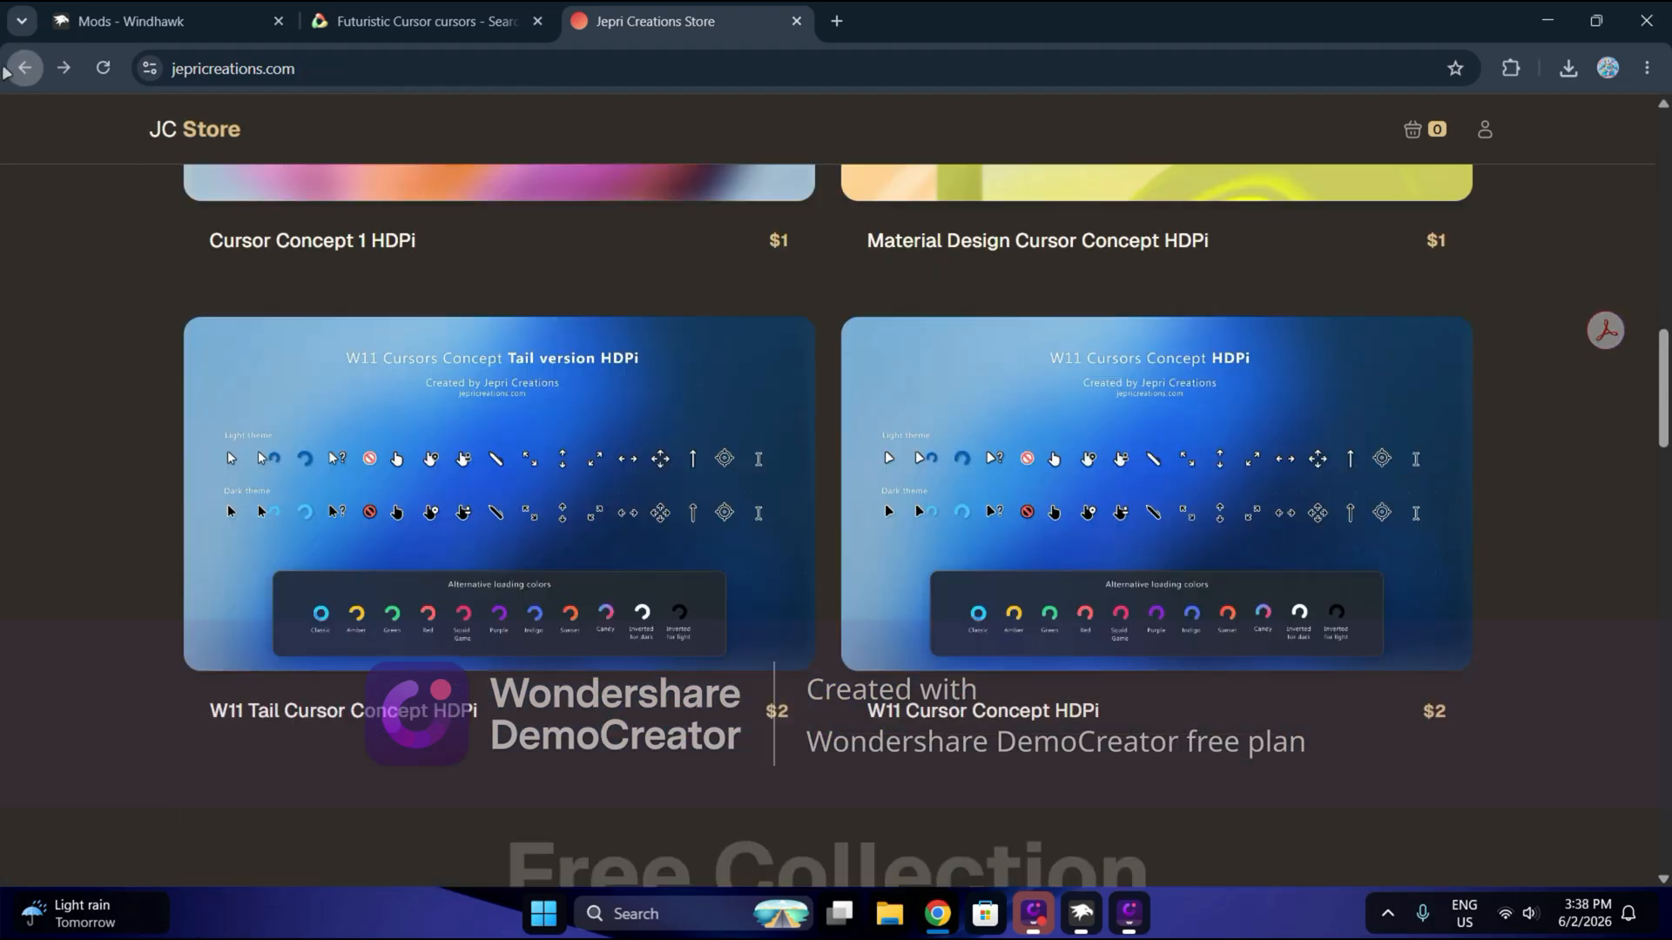
pyautogui.click(24, 68)
pyautogui.click(516, 150)
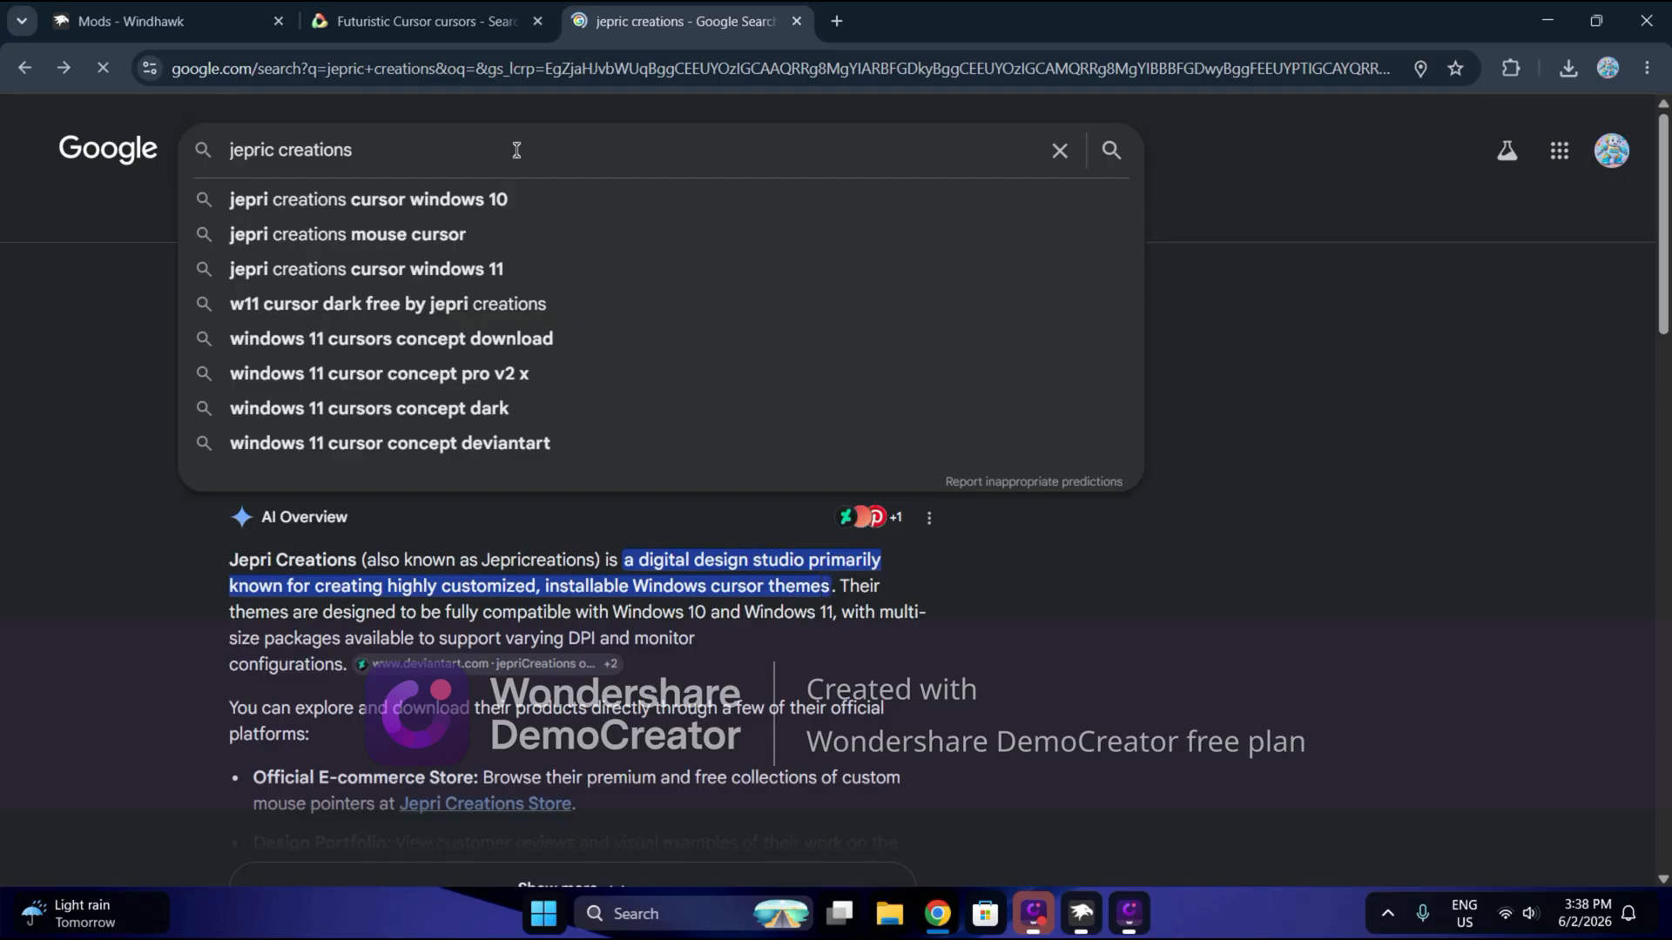
pyautogui.click(500, 269)
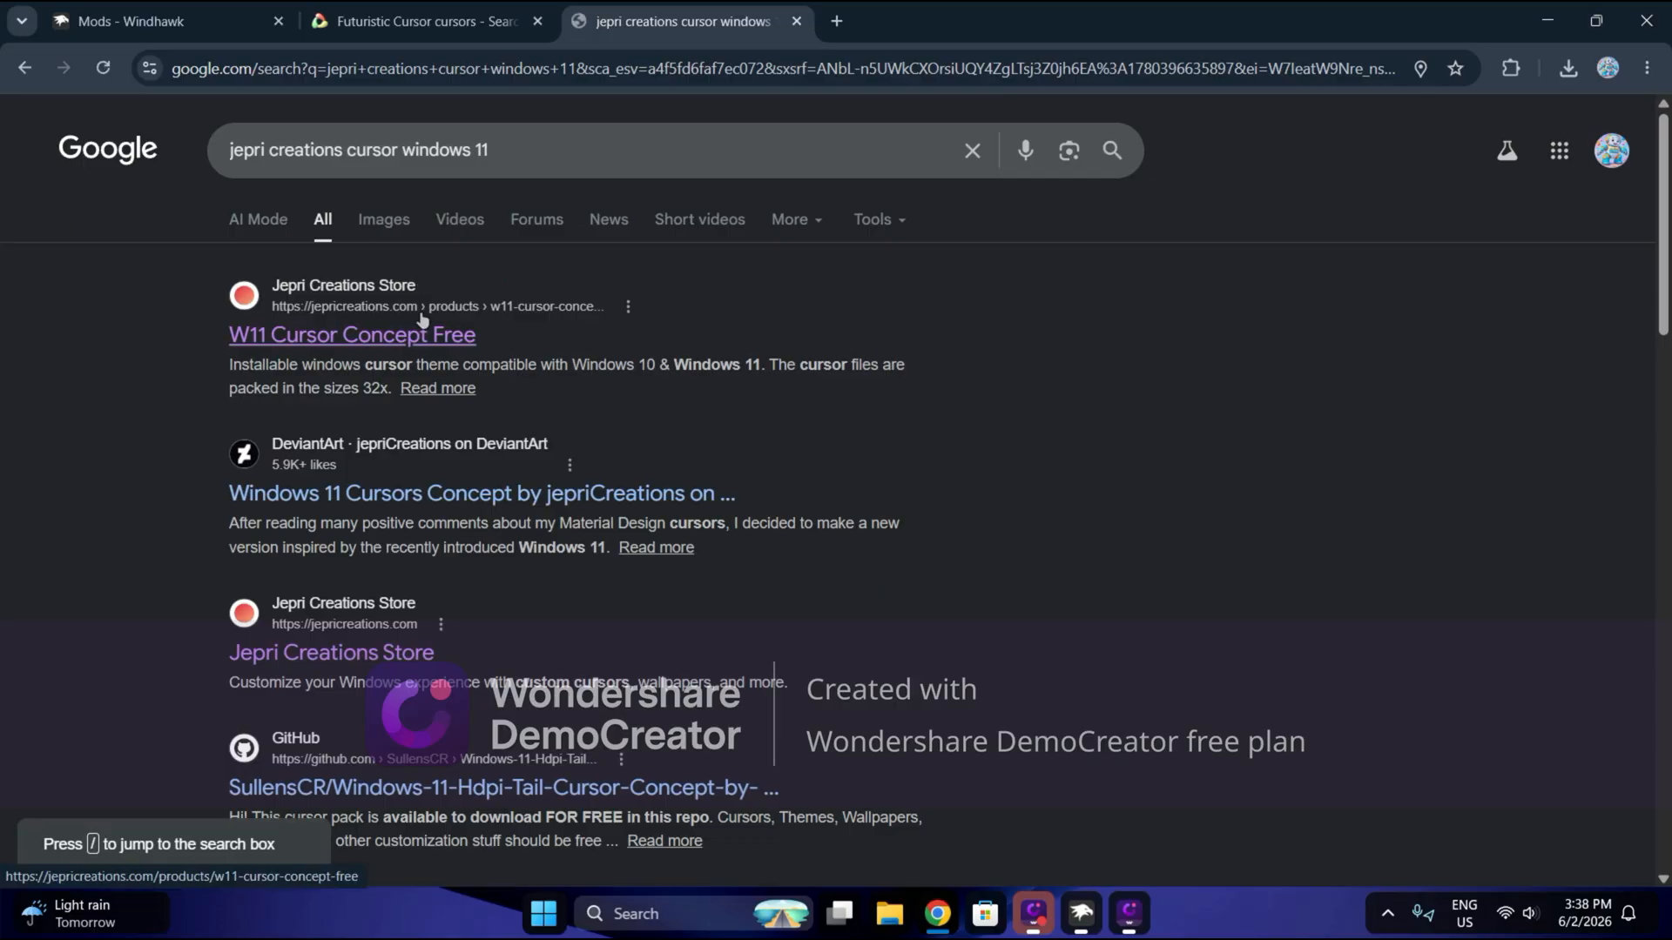
pyautogui.click(423, 332)
pyautogui.scroll(-6, 609, 435)
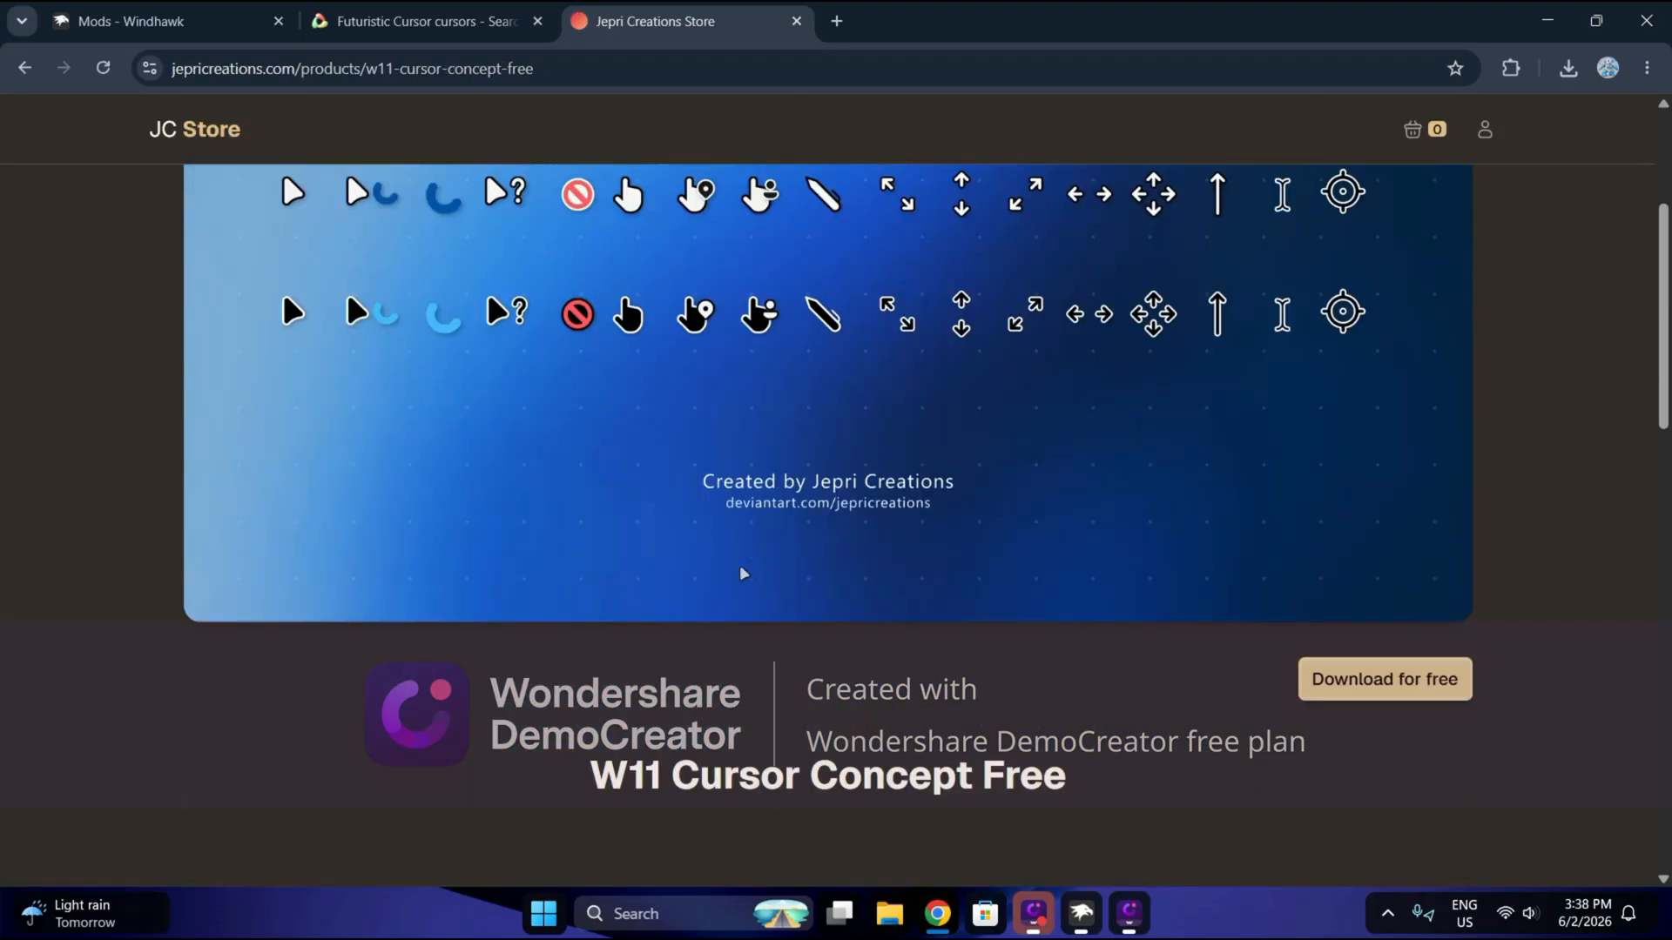
pyautogui.scroll(4, 1102, 415)
pyautogui.scroll(3, 1104, 415)
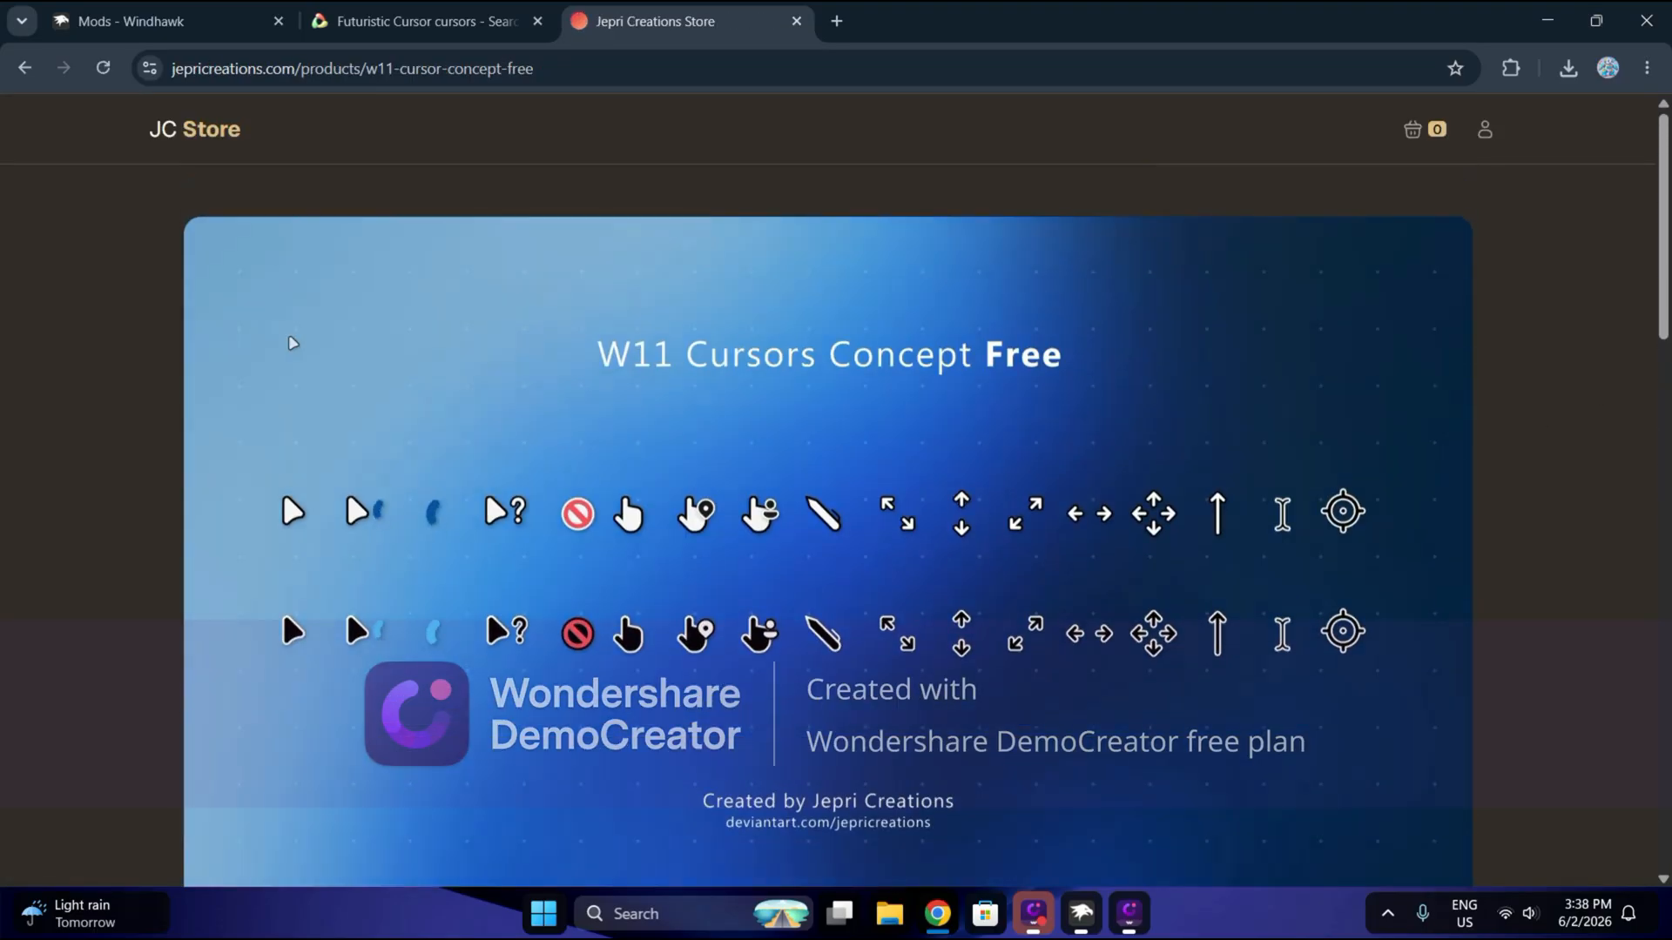
# - Check the futuristic cursor search results again, then return to the W11 Cursor Concept Free page and review its preview and free download option
pyautogui.moveTo(533, 73); pyautogui.dragTo(178, 93)
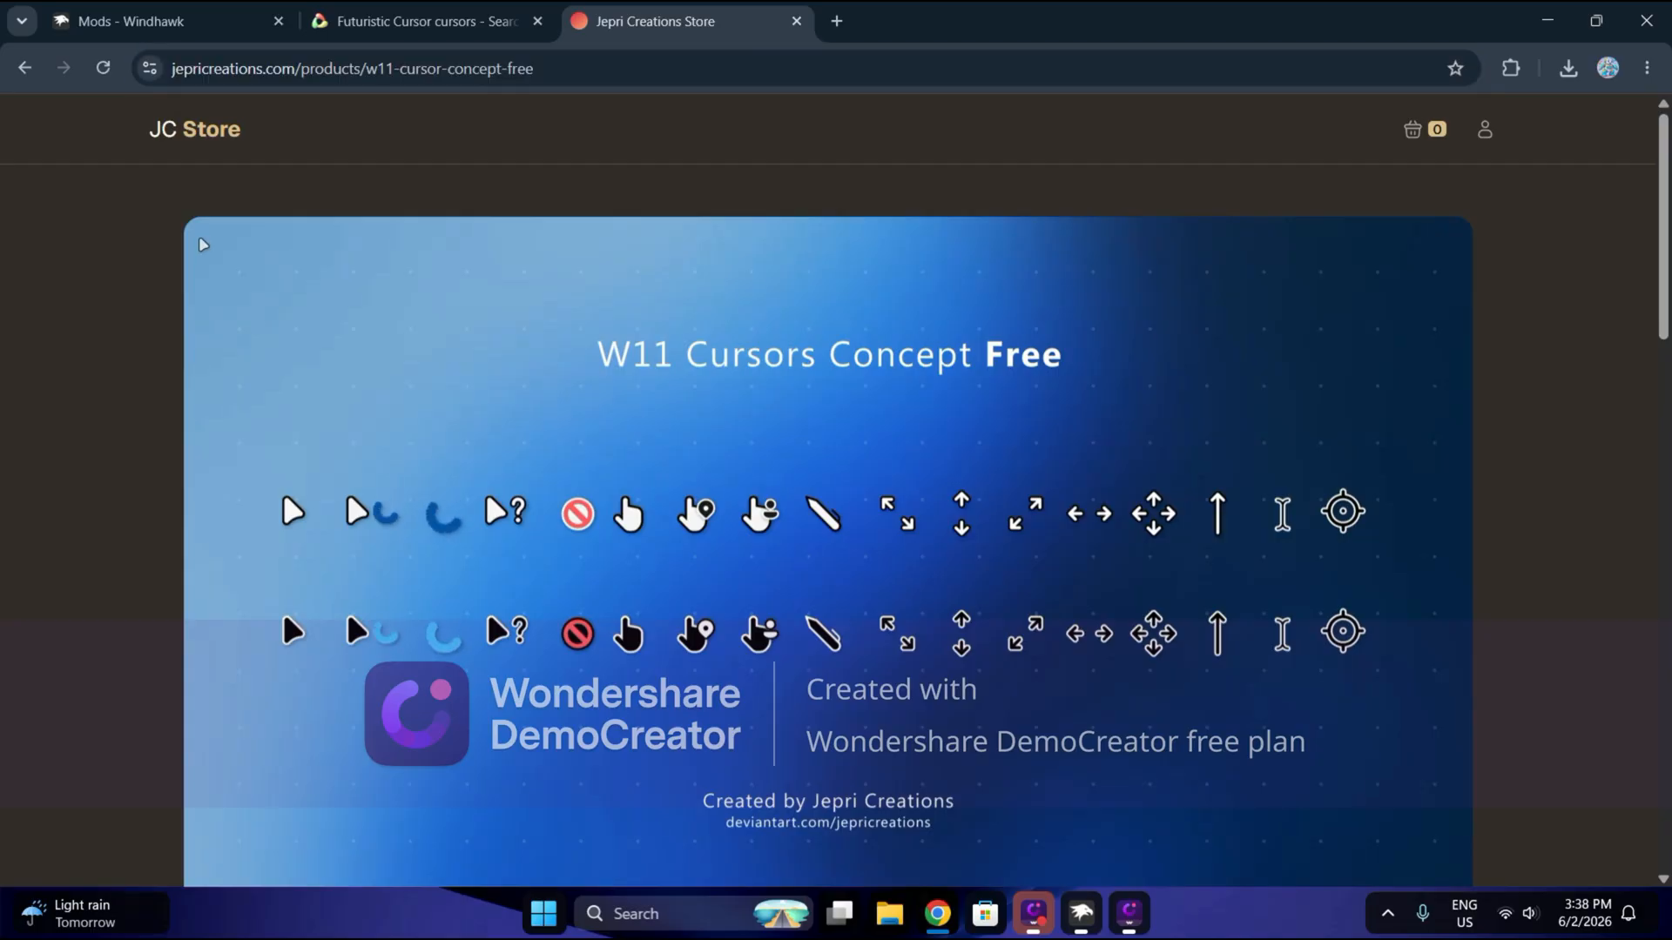
pyautogui.click(418, 21)
pyautogui.click(610, 21)
pyautogui.click(418, 20)
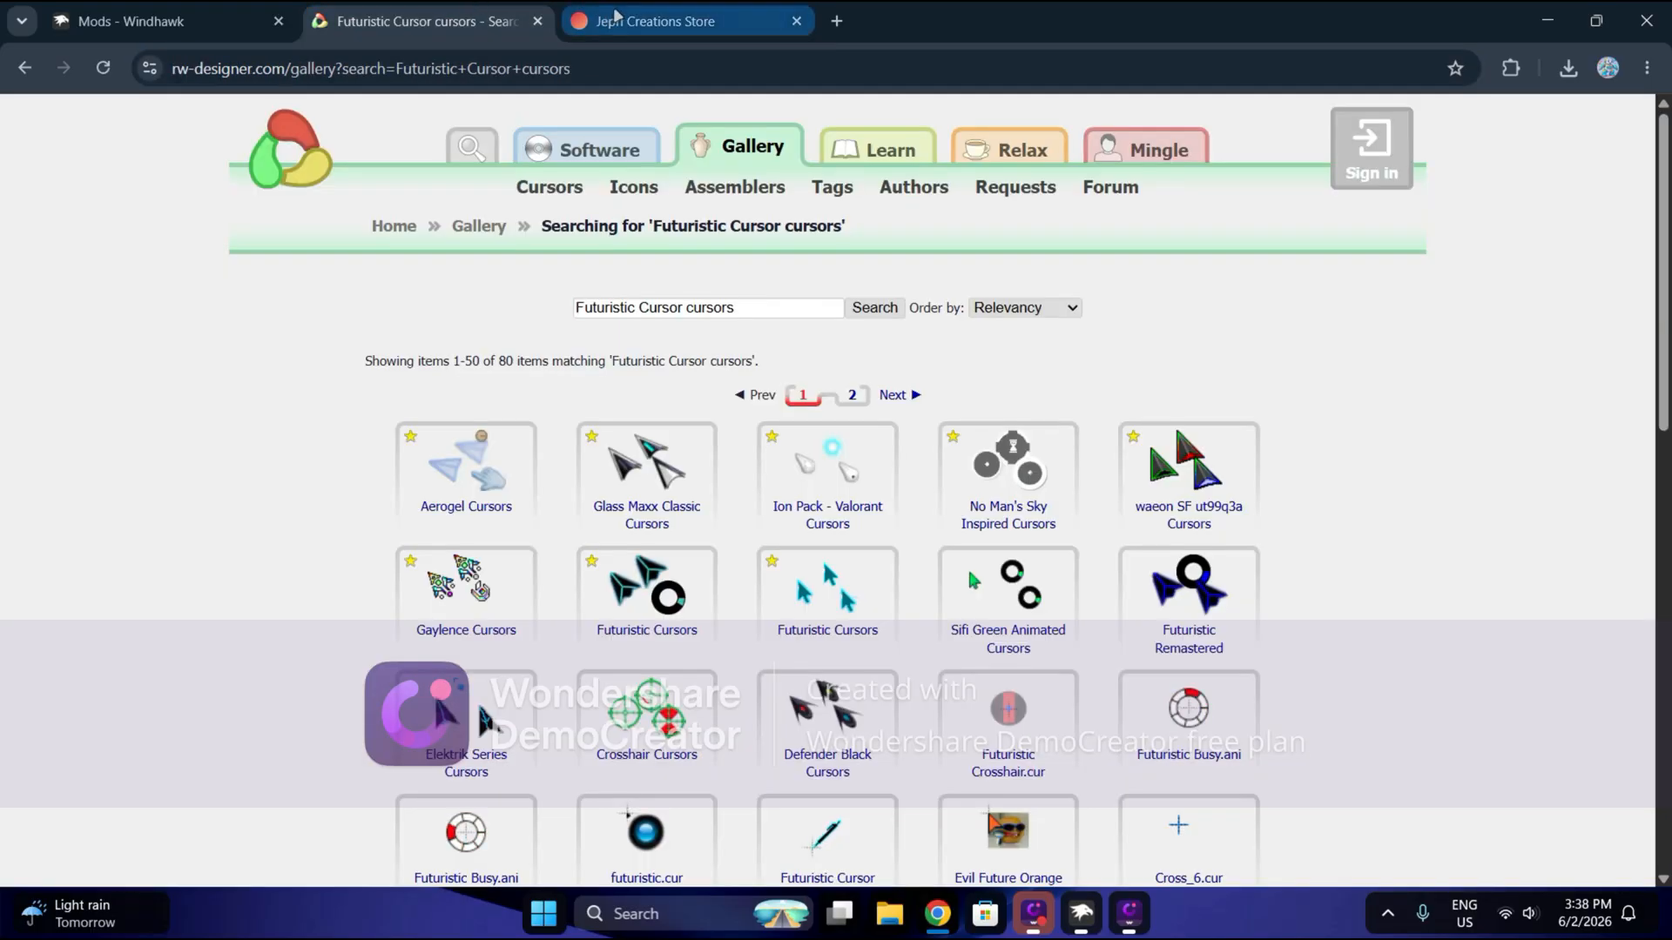
pyautogui.click(653, 19)
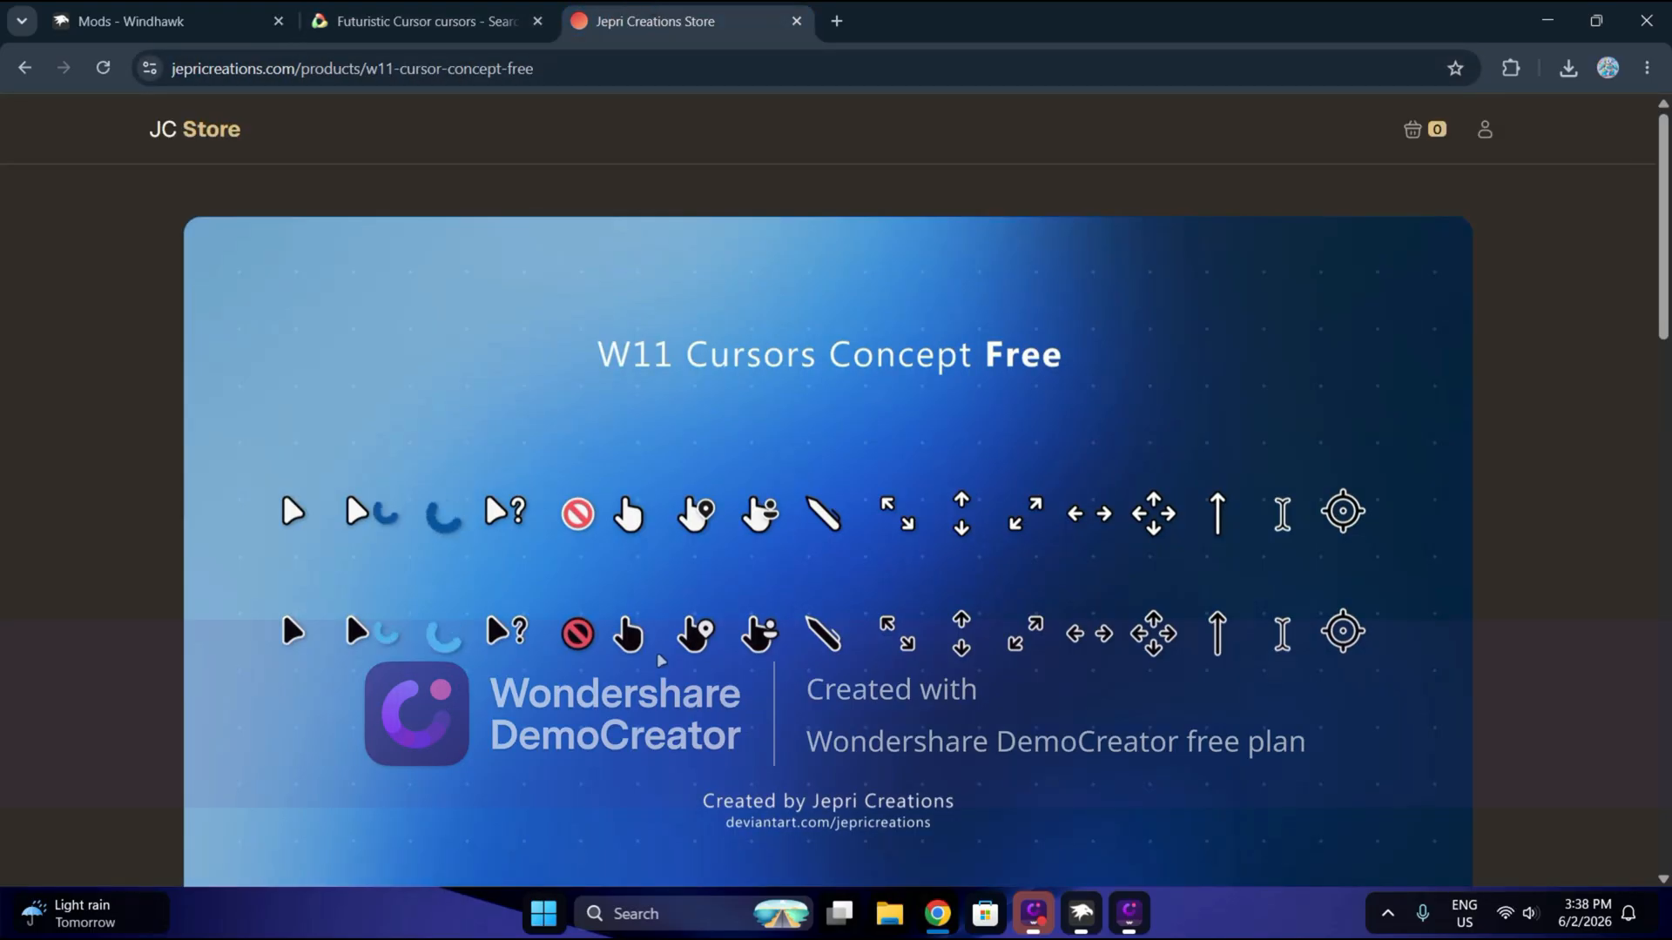
pyautogui.scroll(-5, 660, 661)
pyautogui.scroll(5, 657, 602)
pyautogui.scroll(-4, 657, 602)
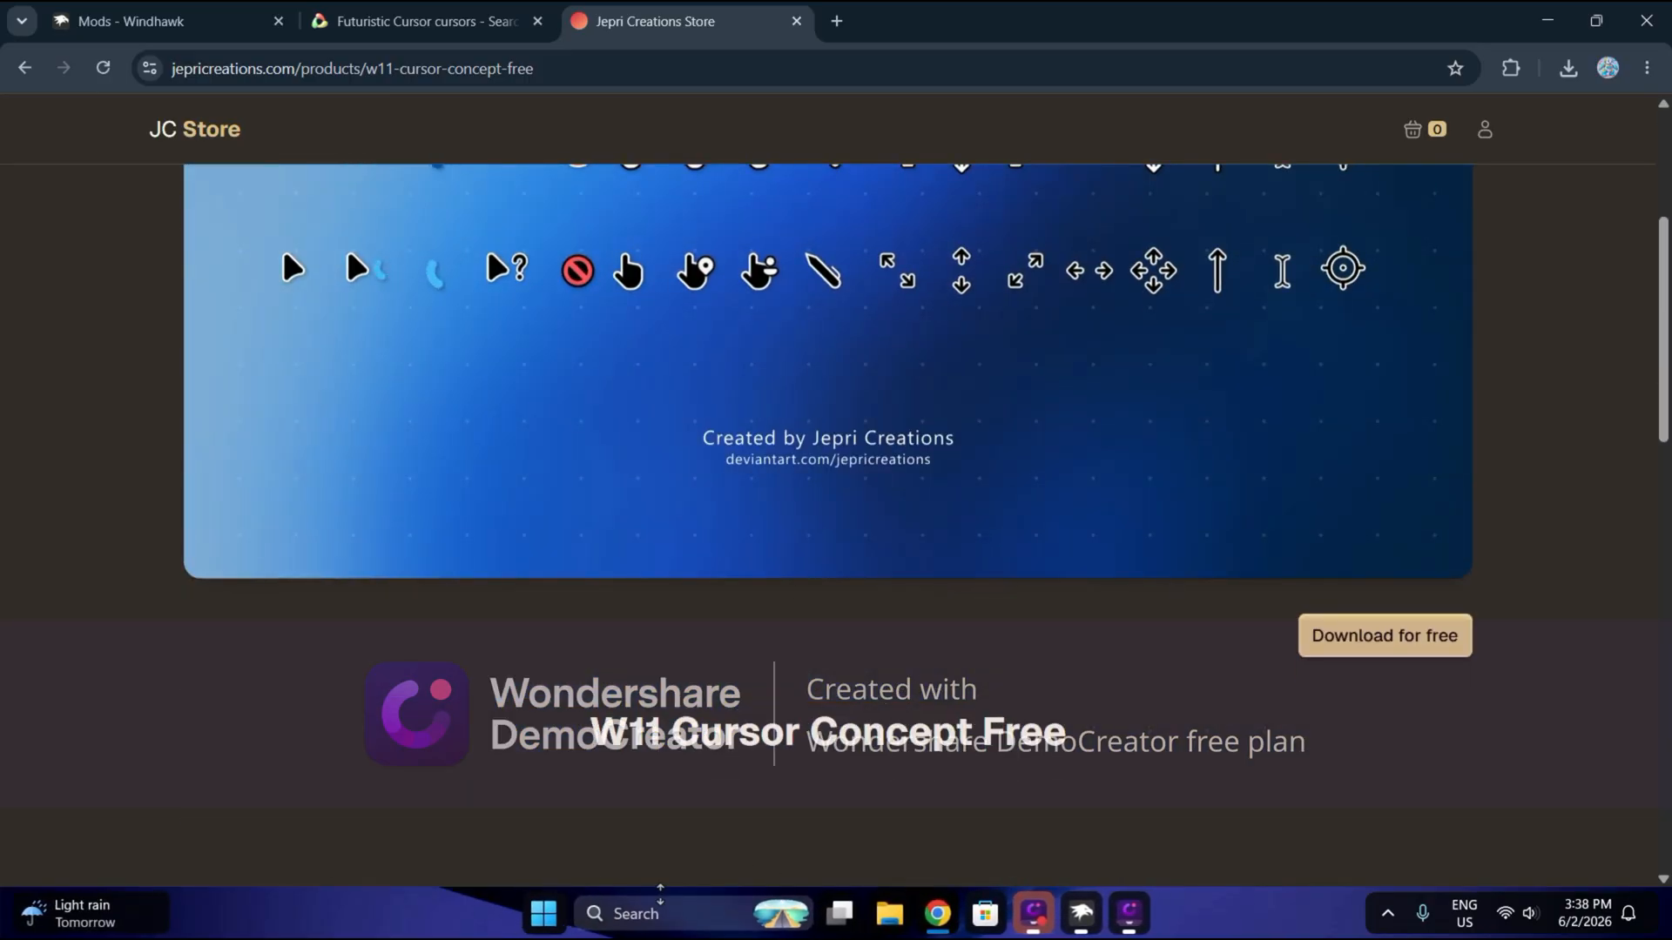
# - Switch to Windows Settings and open the Bluetooth & devices page
pyautogui.press('super+i')
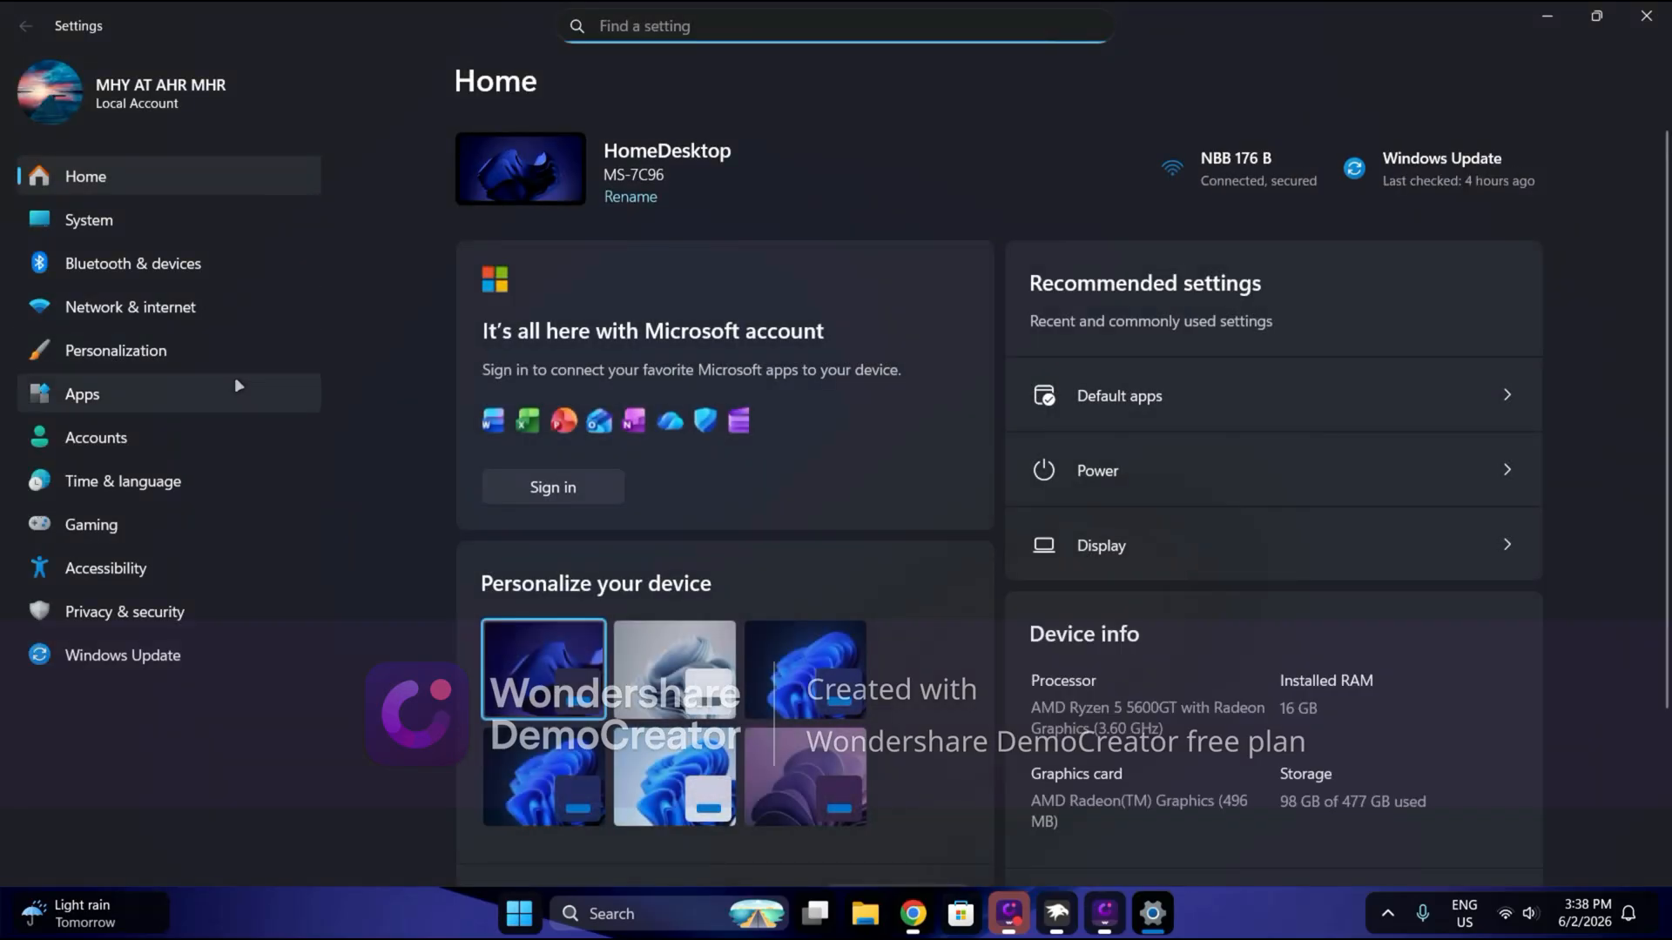
pyautogui.click(174, 263)
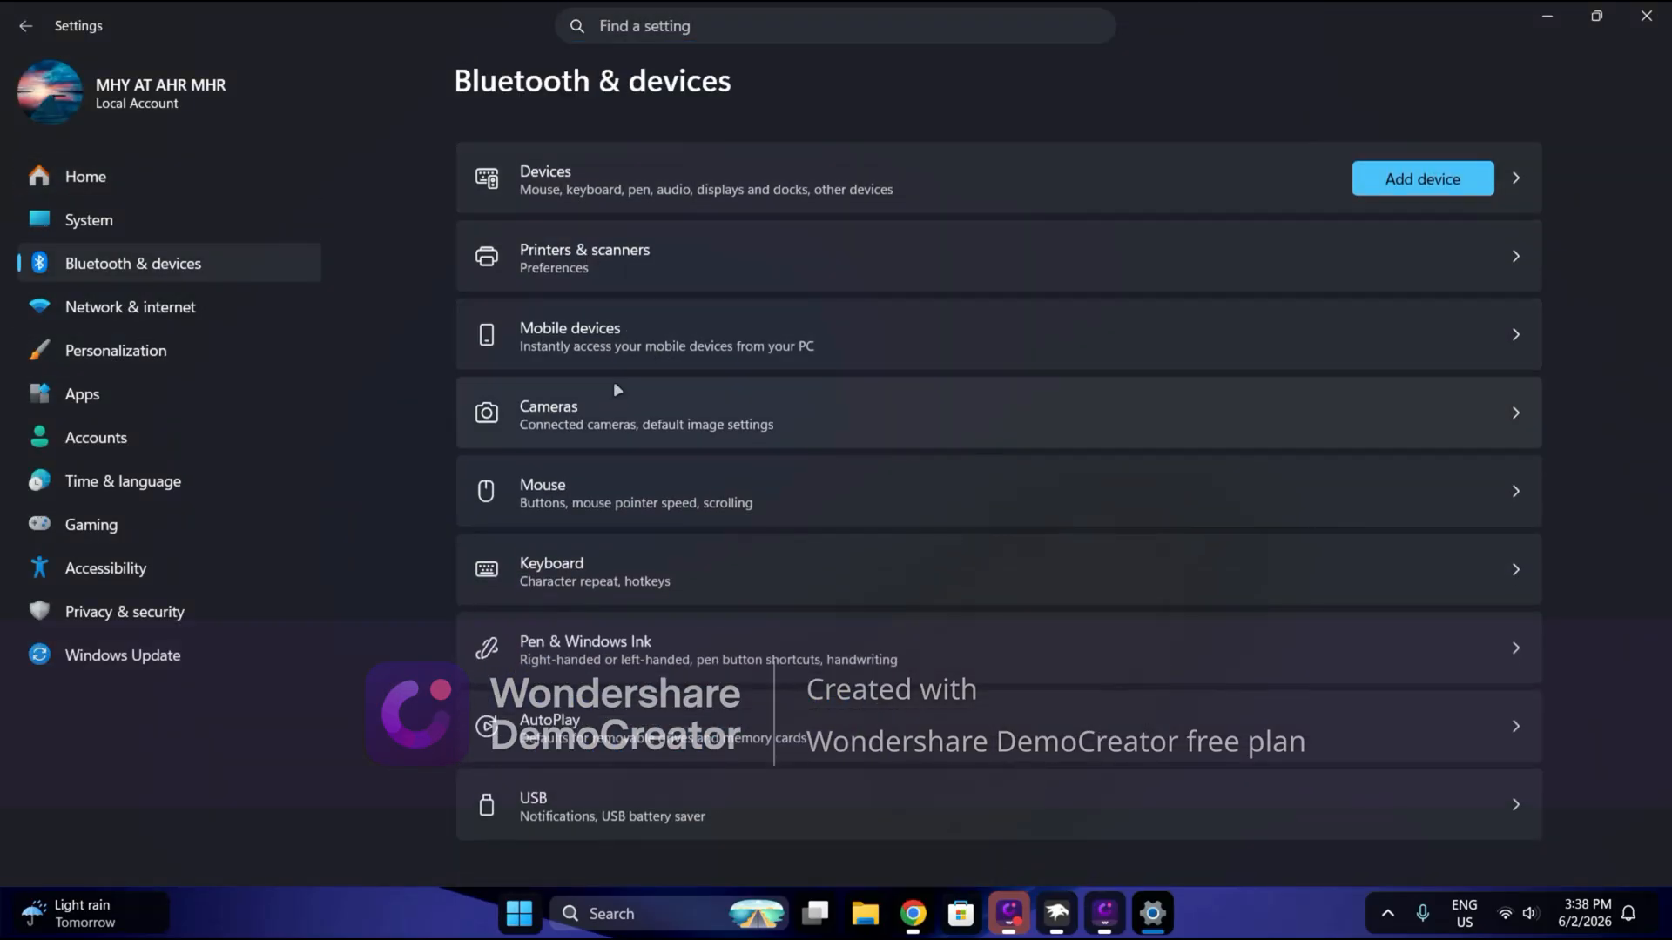
pyautogui.click(548, 196)
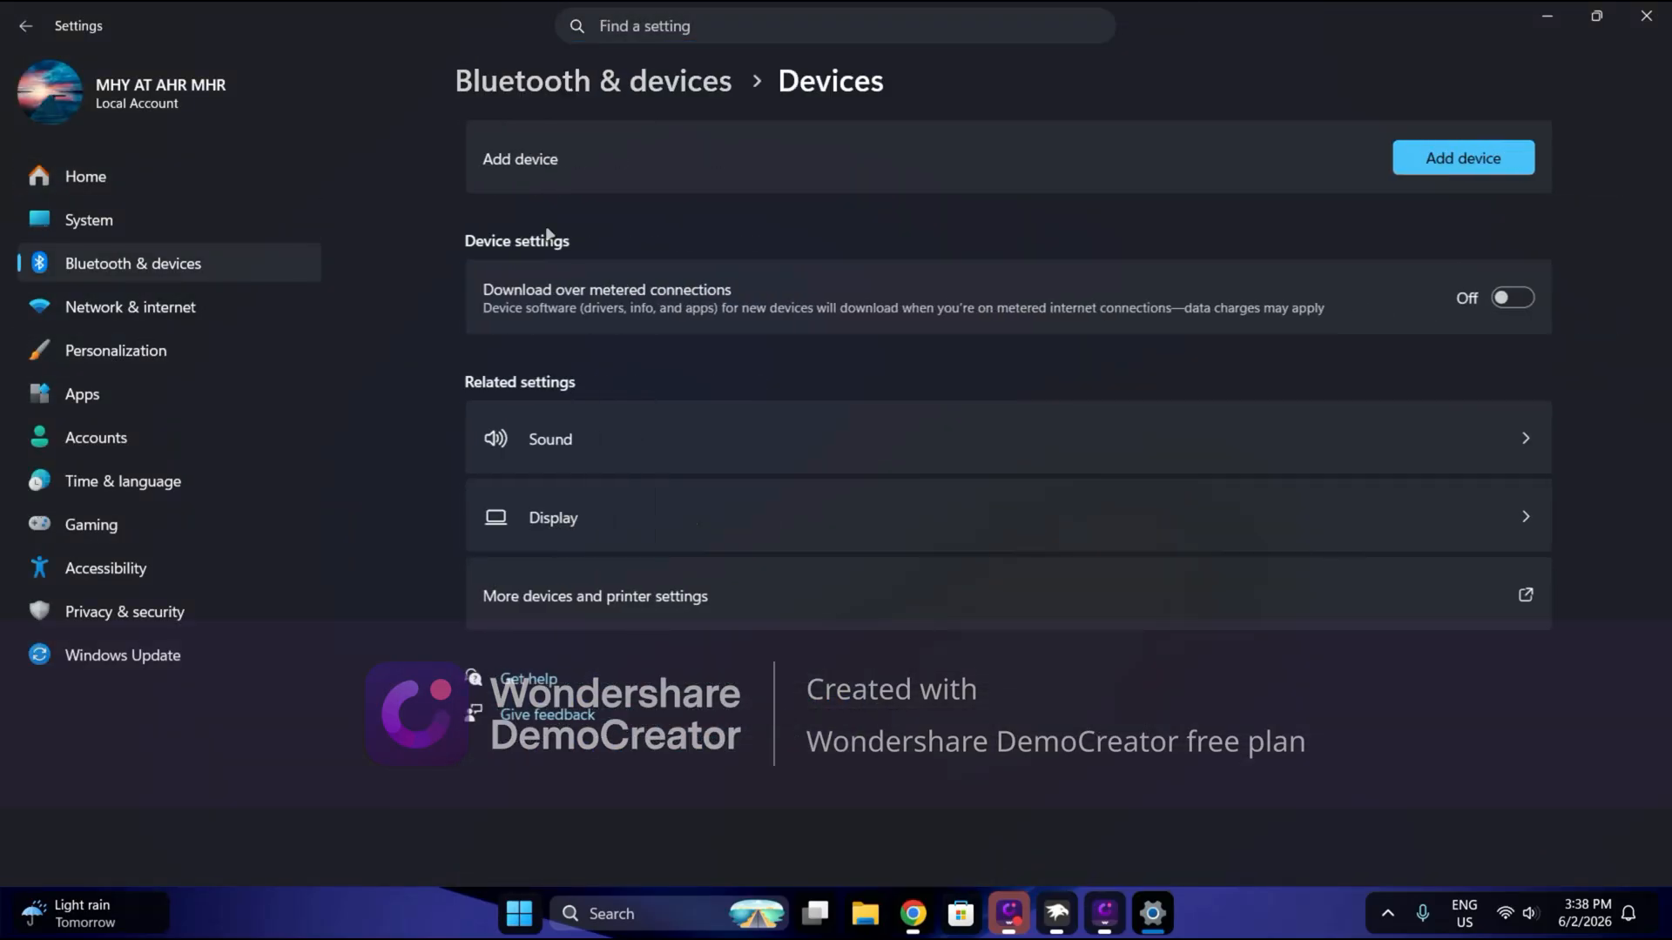
pyautogui.click(527, 81)
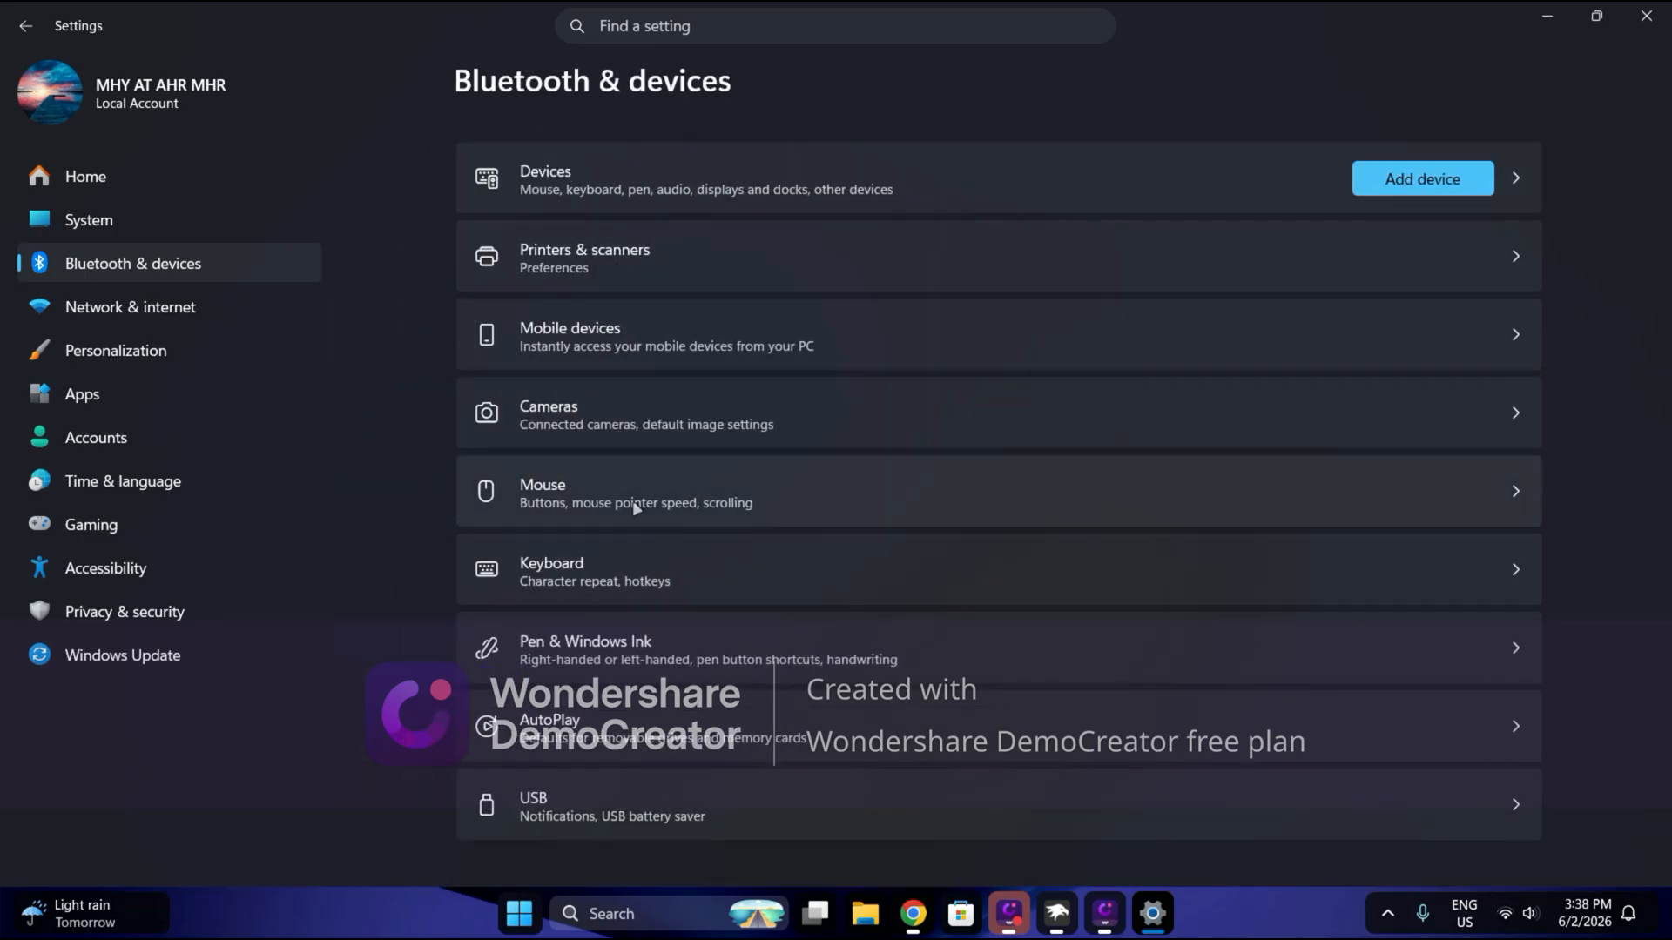
pyautogui.click(610, 496)
pyautogui.scroll(-5, 591, 446)
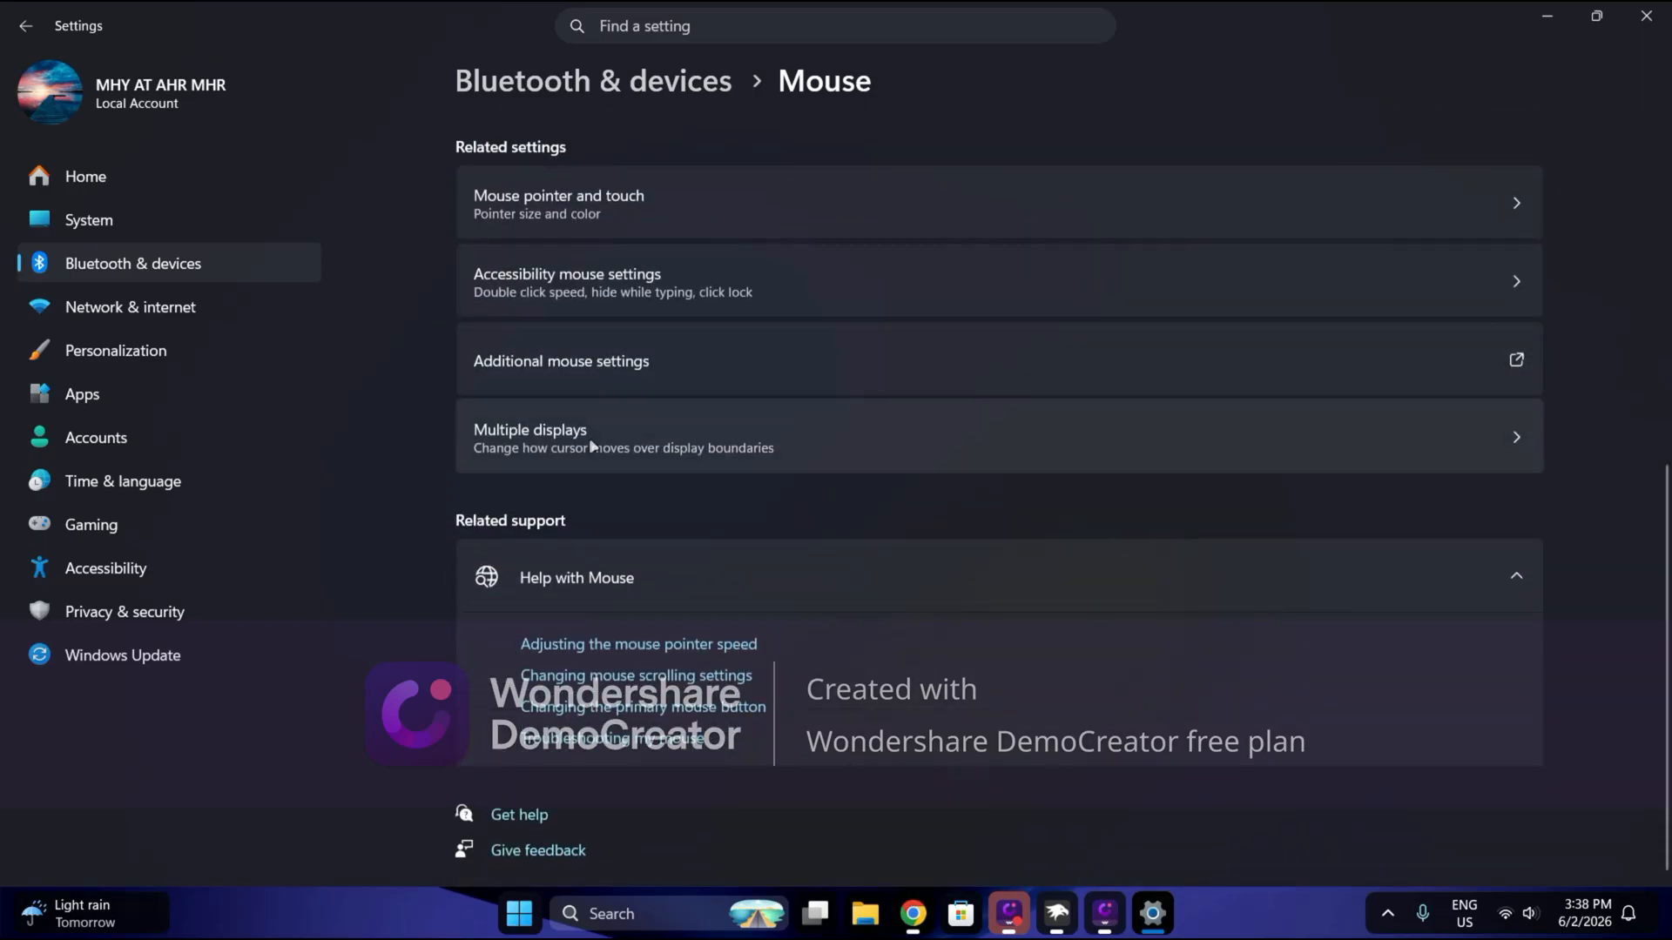
pyautogui.scroll(2, 591, 444)
pyautogui.click(586, 436)
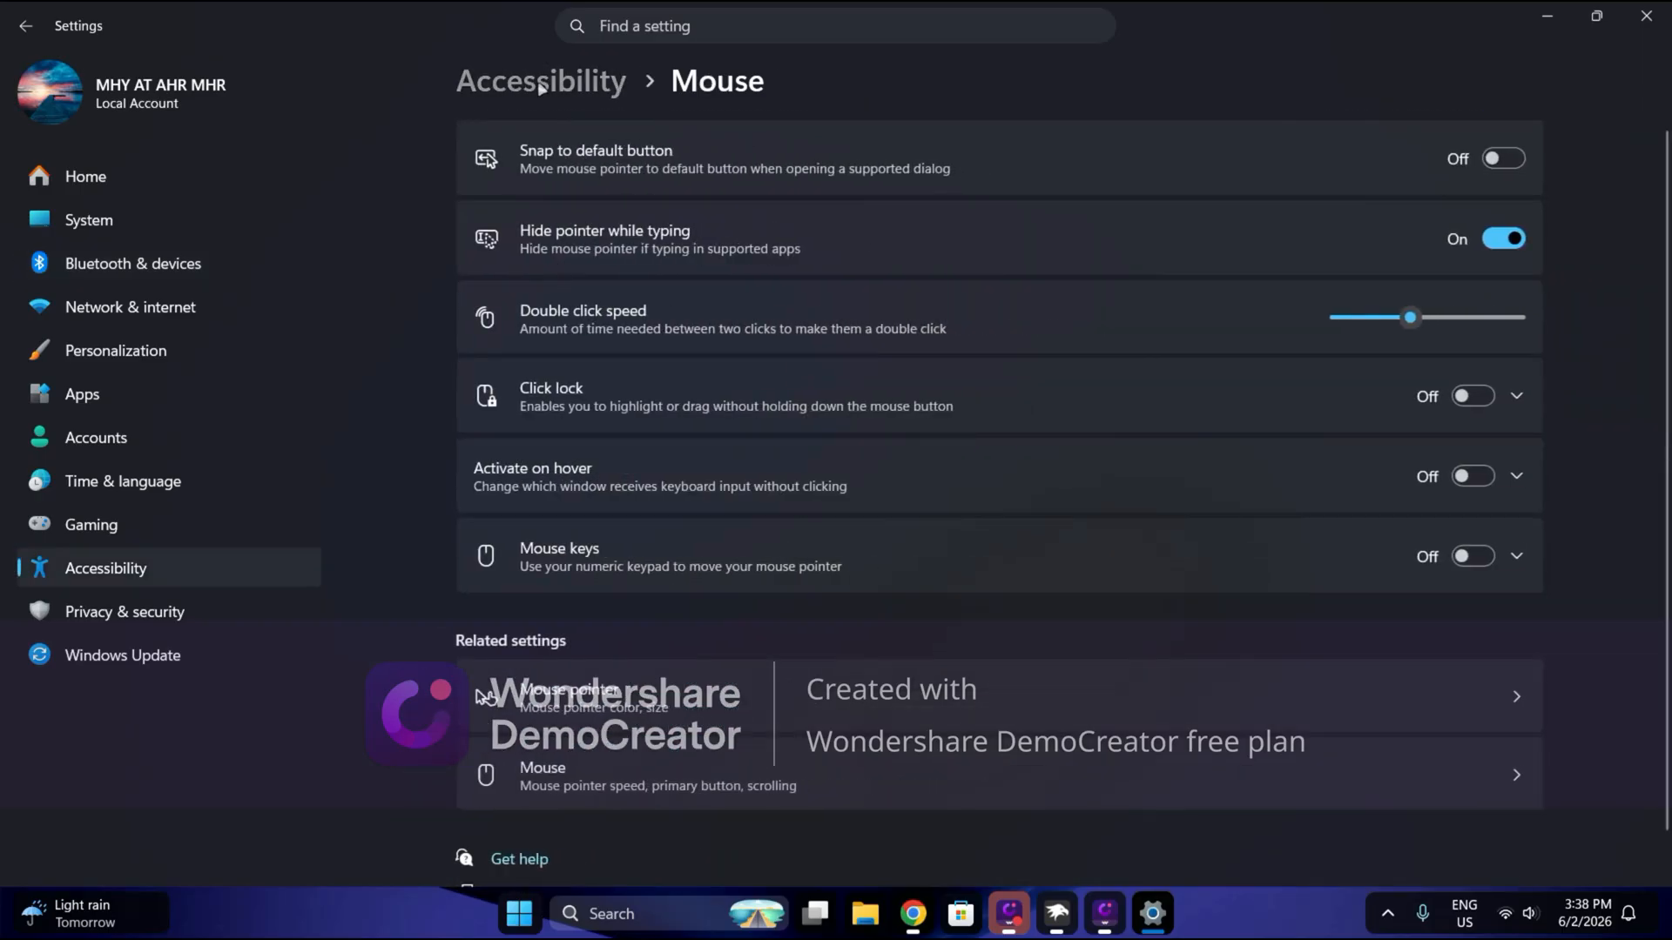
pyautogui.click(542, 88)
pyautogui.click(133, 262)
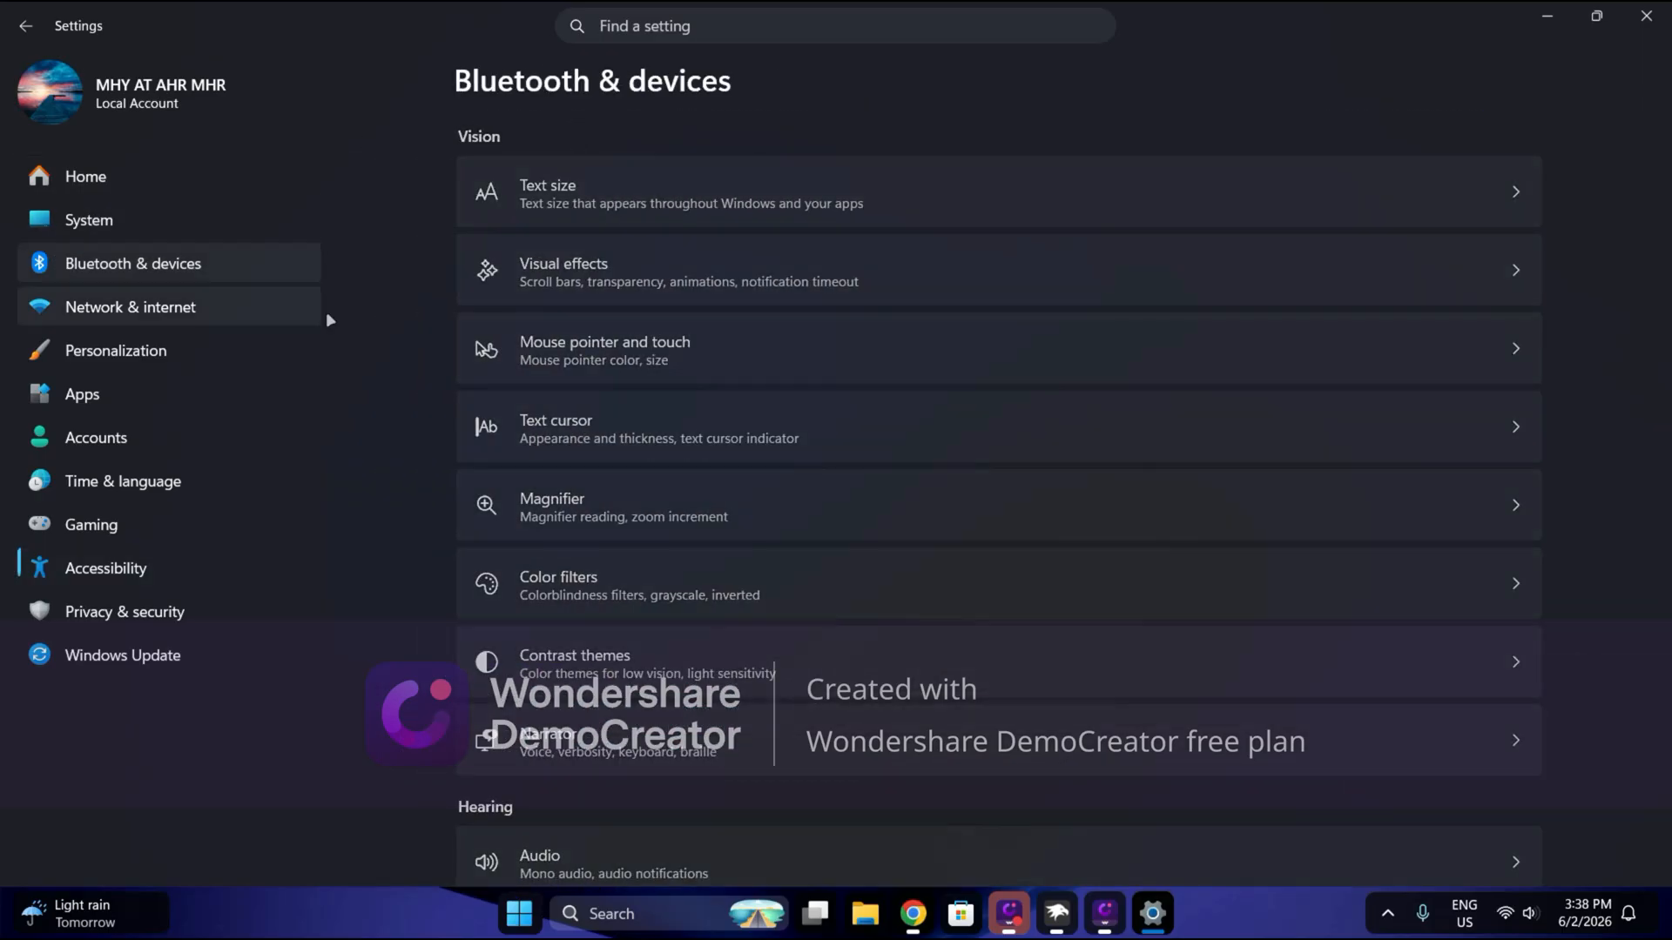
# - Open the Mouse settings page and bring up the Mouse Properties dialog through the additional mouse settings
pyautogui.click(638, 500)
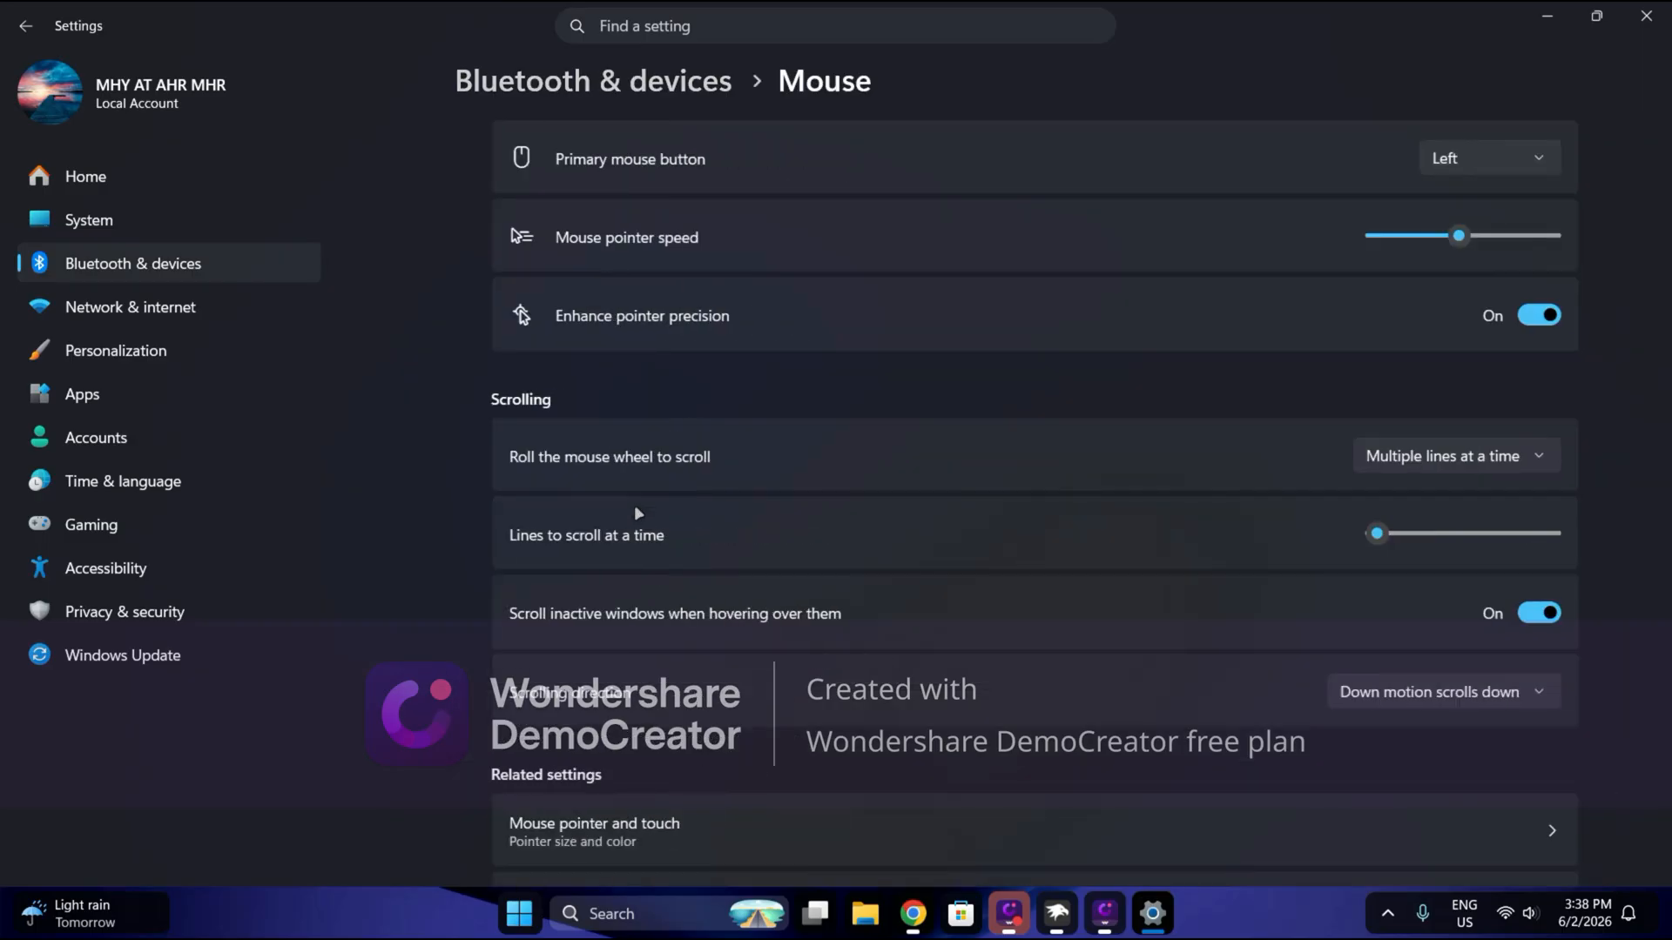
pyautogui.scroll(-5, 634, 539)
pyautogui.click(615, 594)
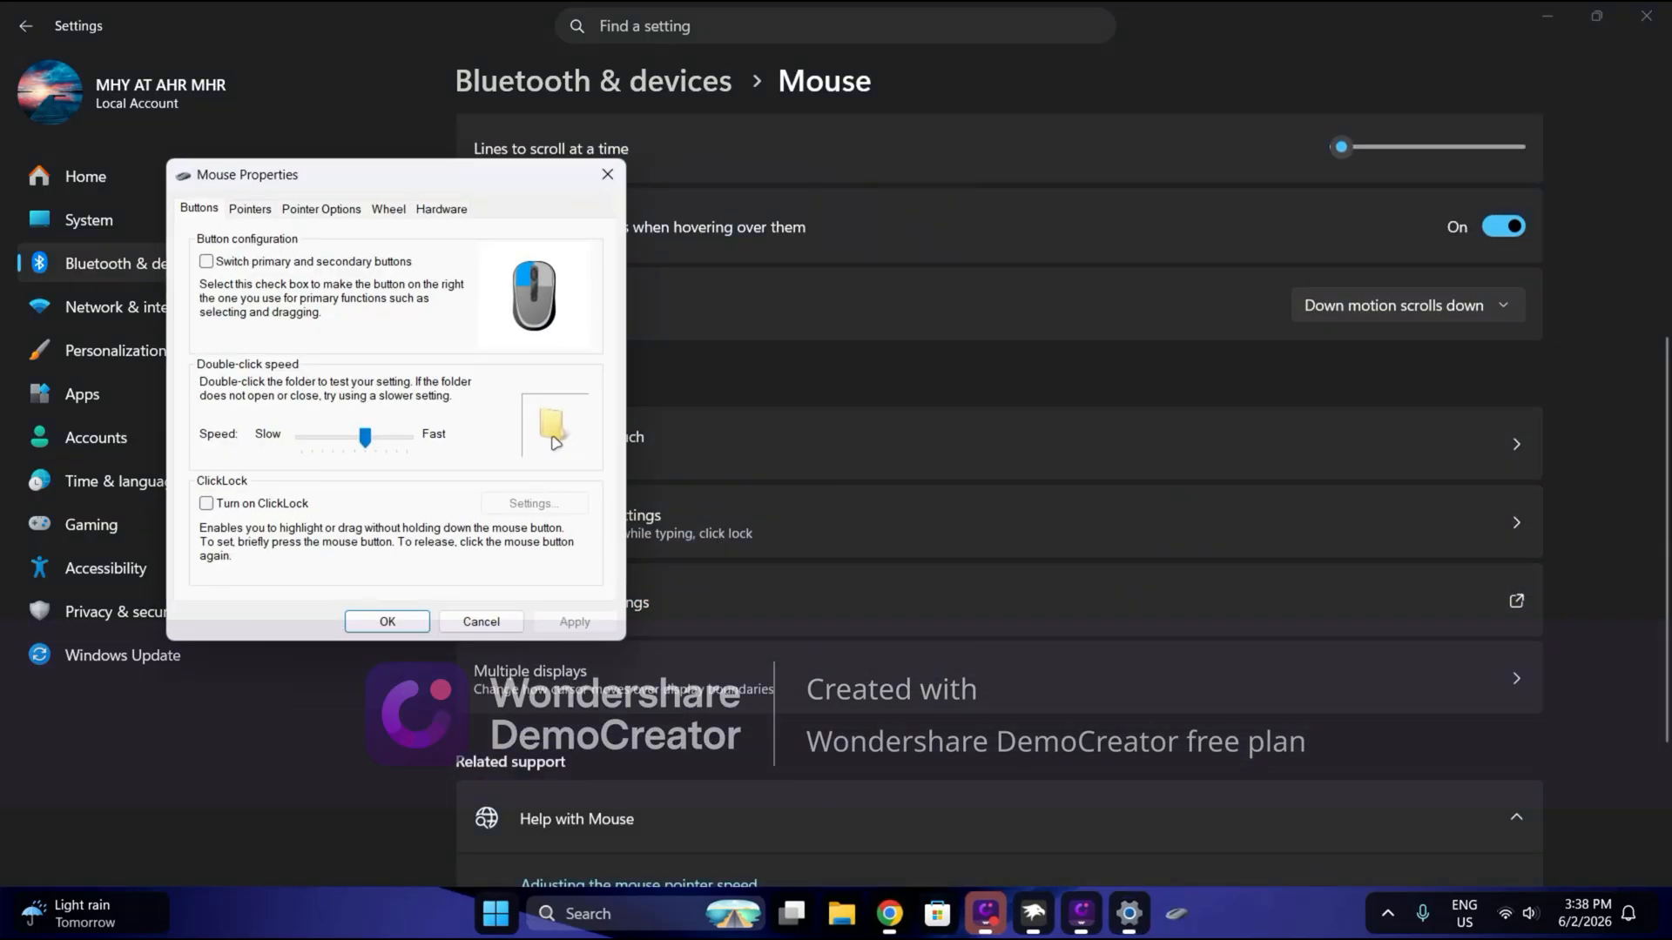
# - Choose the "Futurisric Windows 11 Cursor(WHITE)" pointer scheme in Mouse Properties and look through its customized pointers
pyautogui.moveTo(299, 168); pyautogui.dragTo(370, 115)
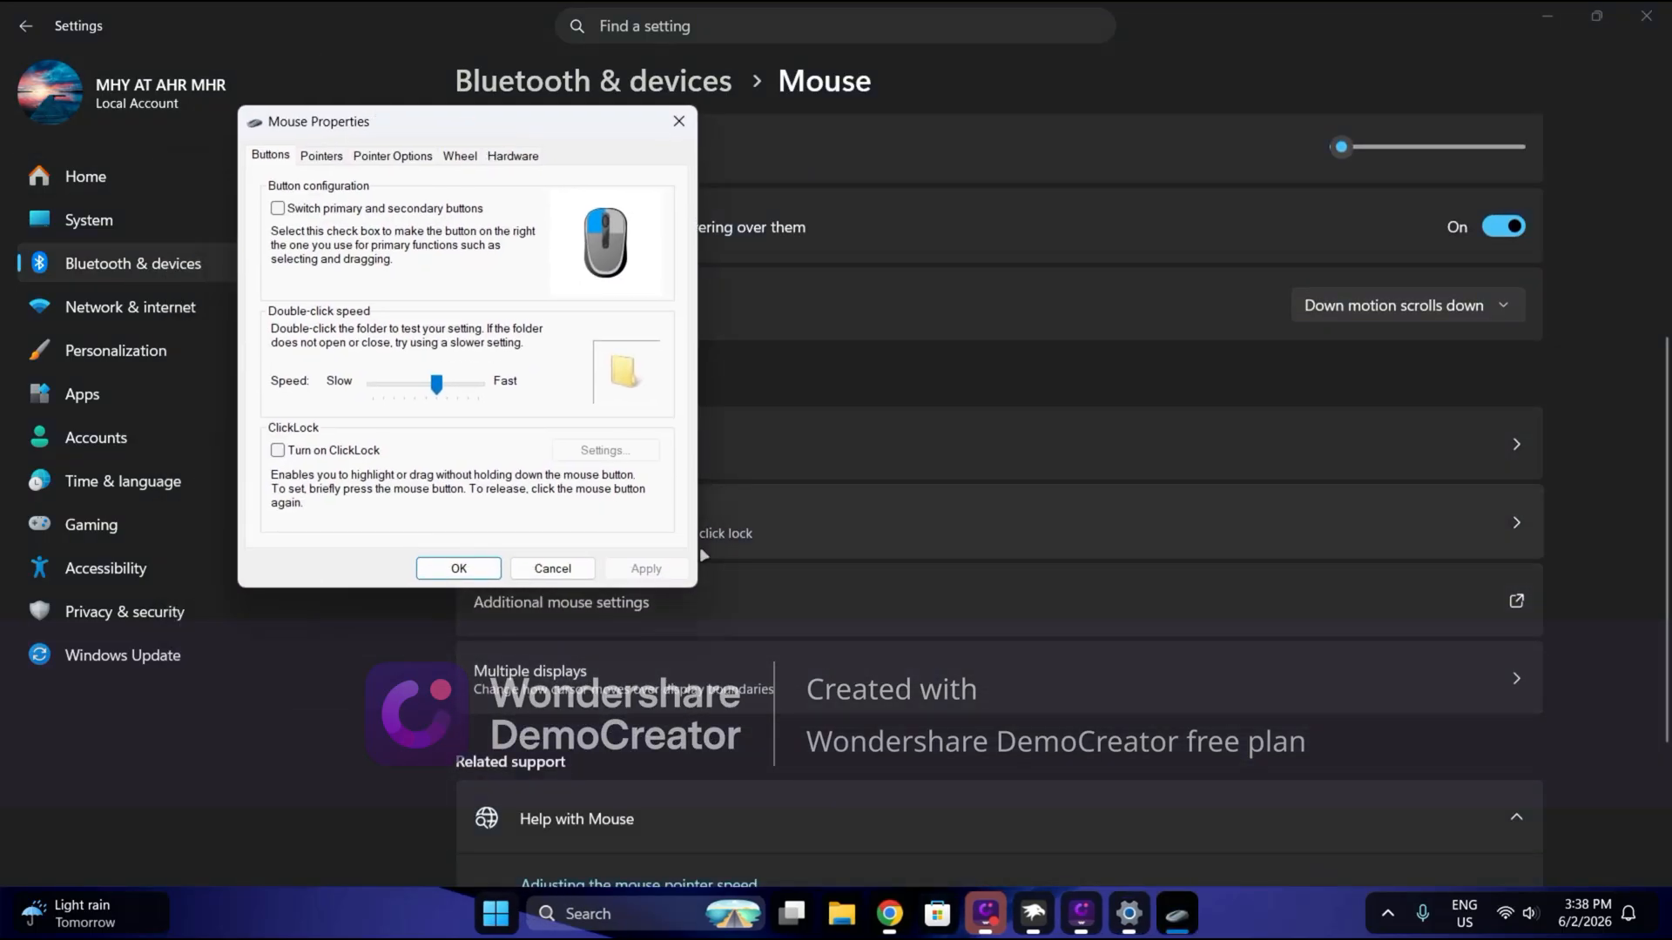
pyautogui.click(319, 157)
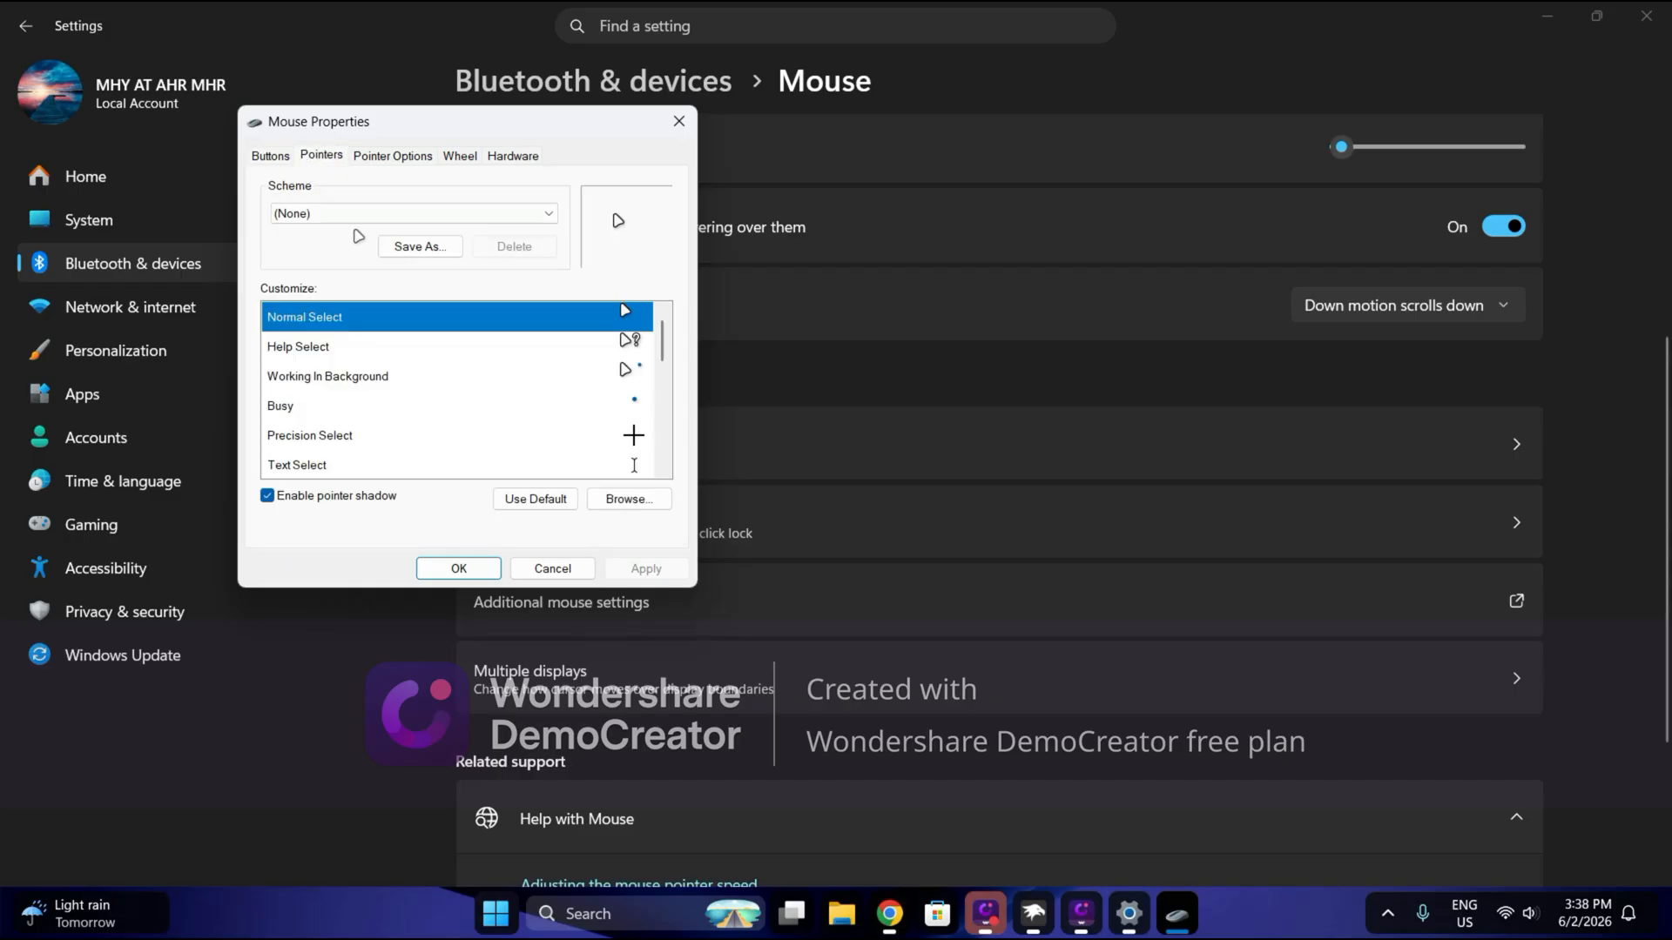
pyautogui.click(390, 219)
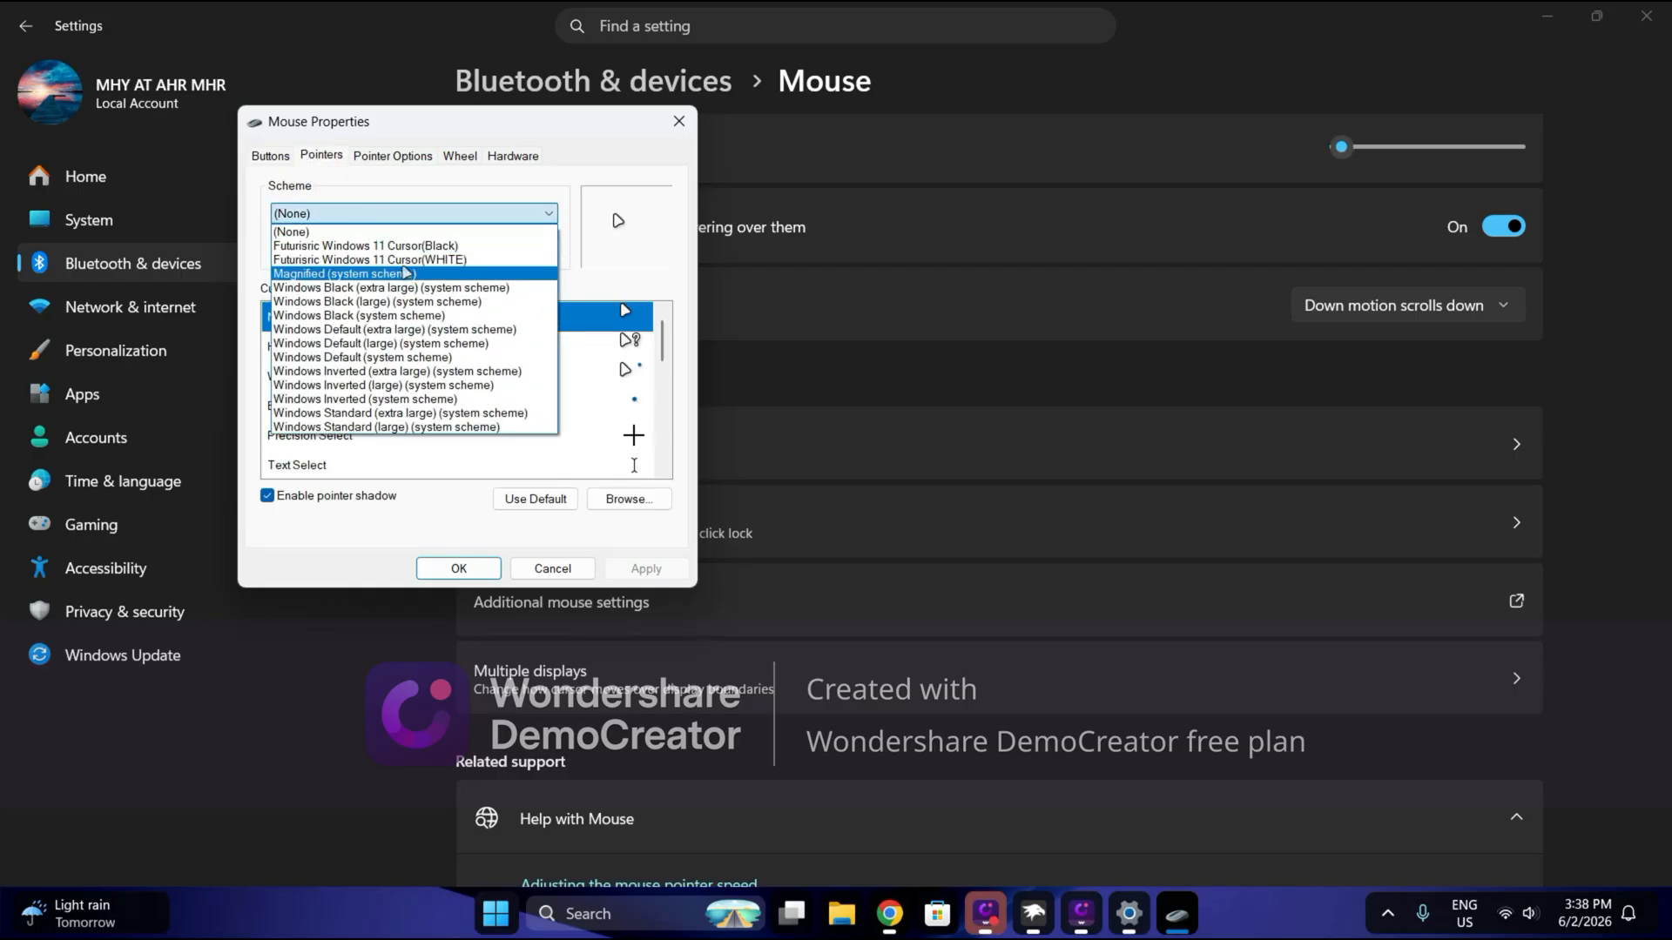
pyautogui.click(406, 260)
pyautogui.click(413, 213)
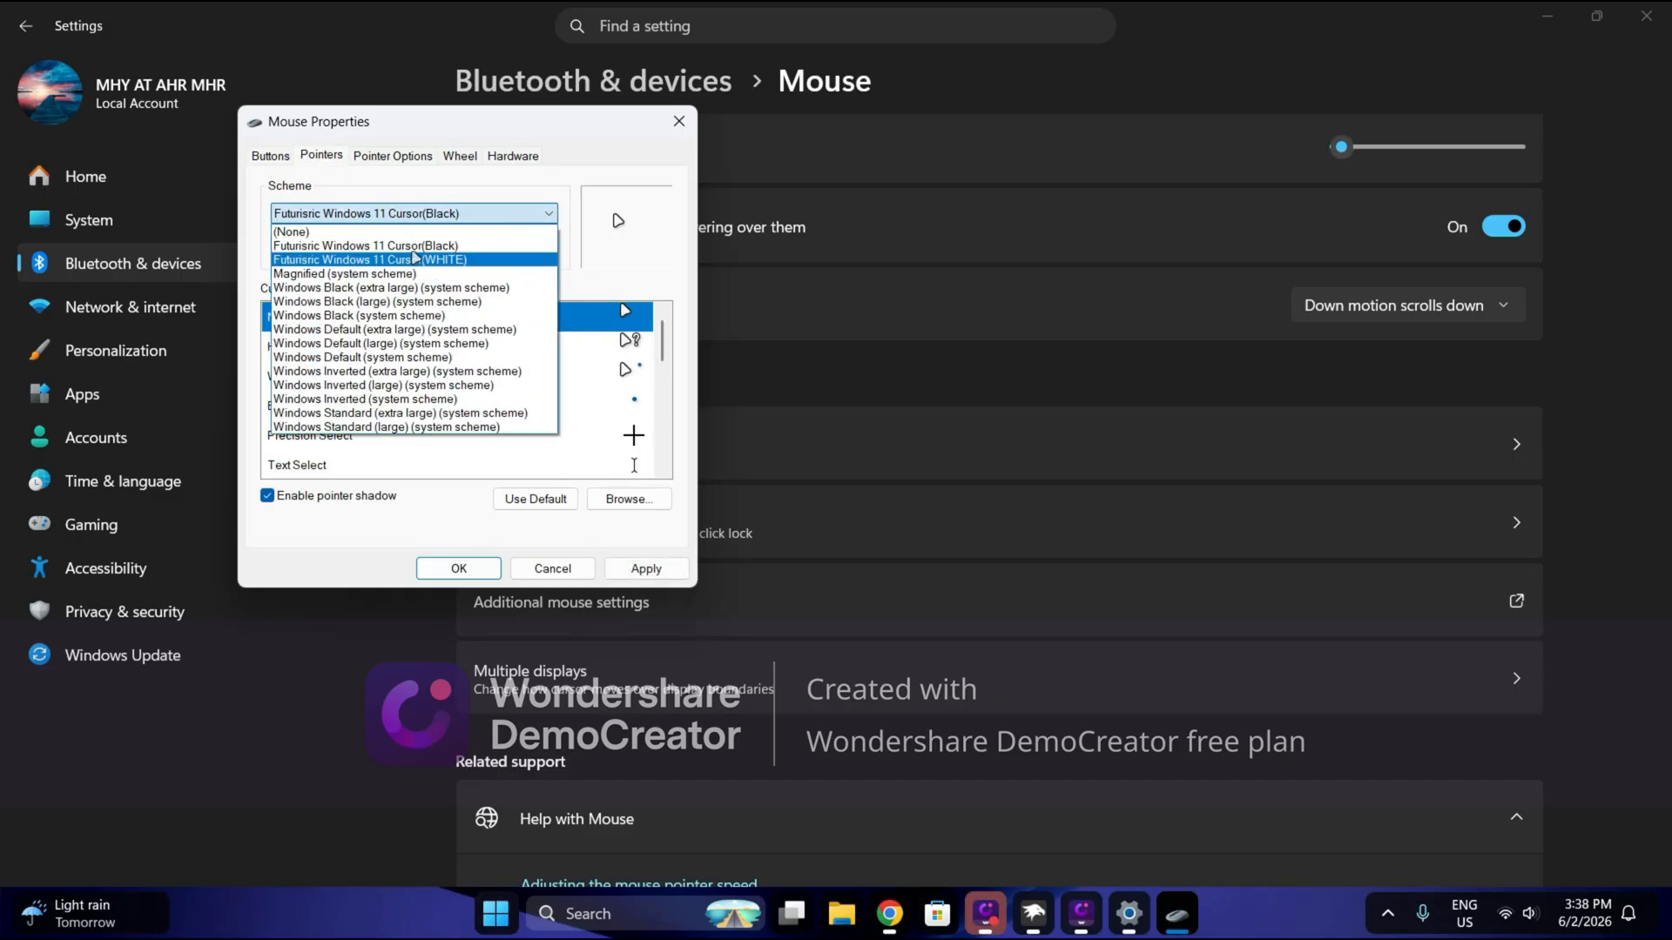
pyautogui.click(412, 213)
pyautogui.click(412, 214)
pyautogui.click(406, 260)
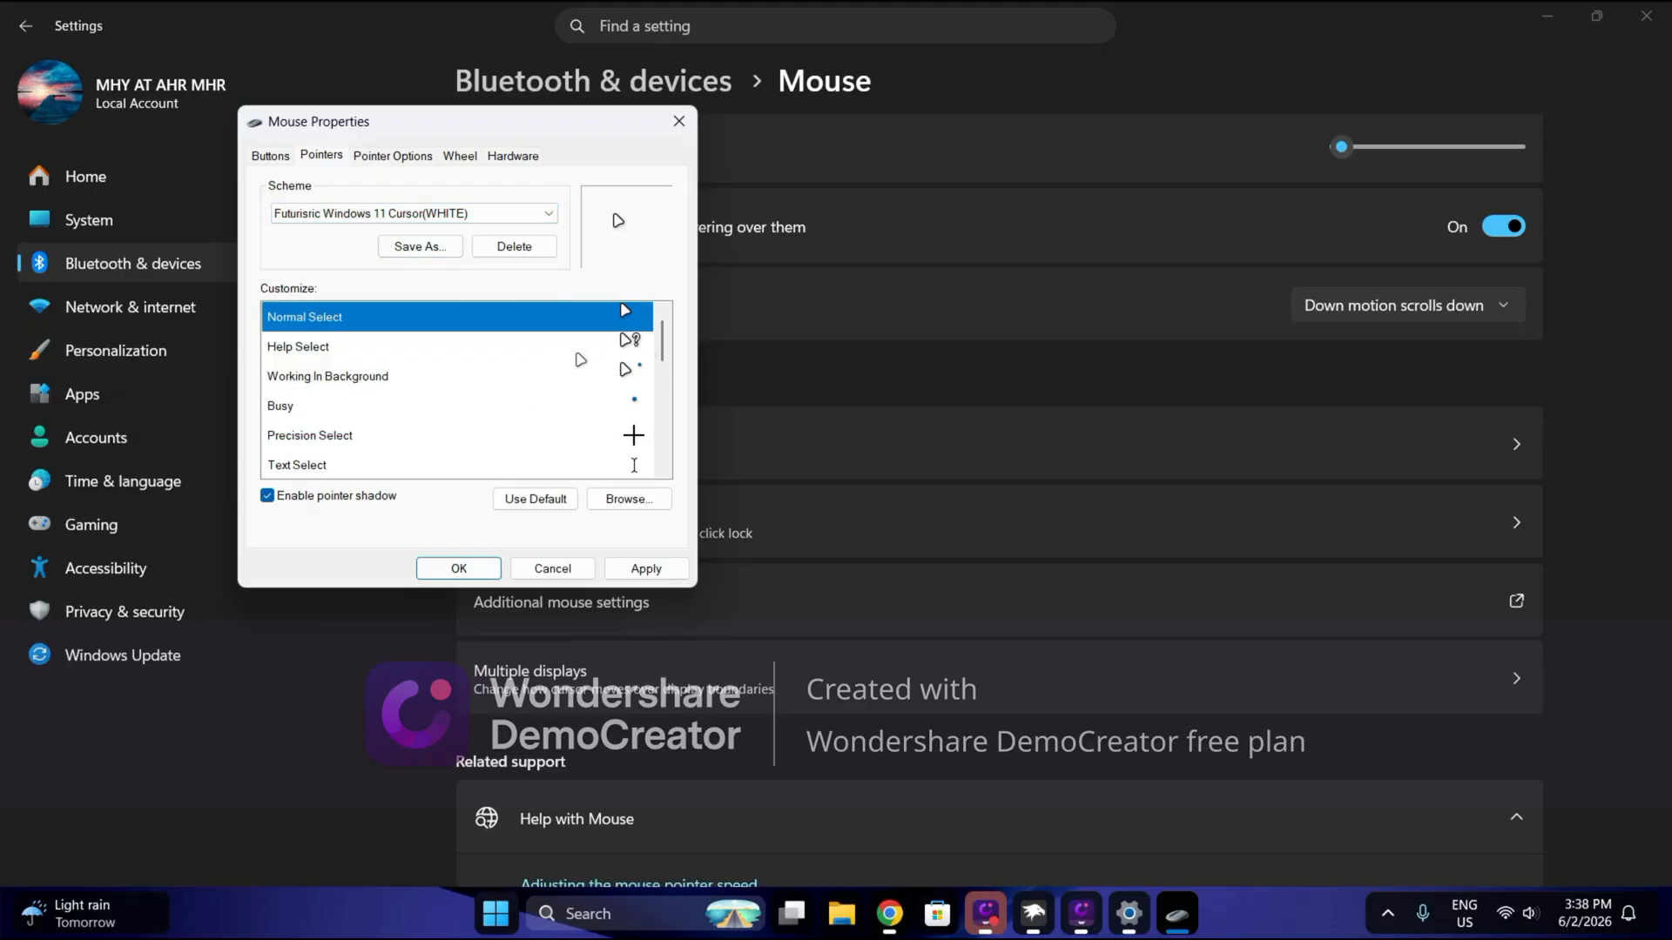
pyautogui.scroll(-2, 561, 361)
pyautogui.scroll(-2, 558, 361)
pyautogui.scroll(4, 558, 361)
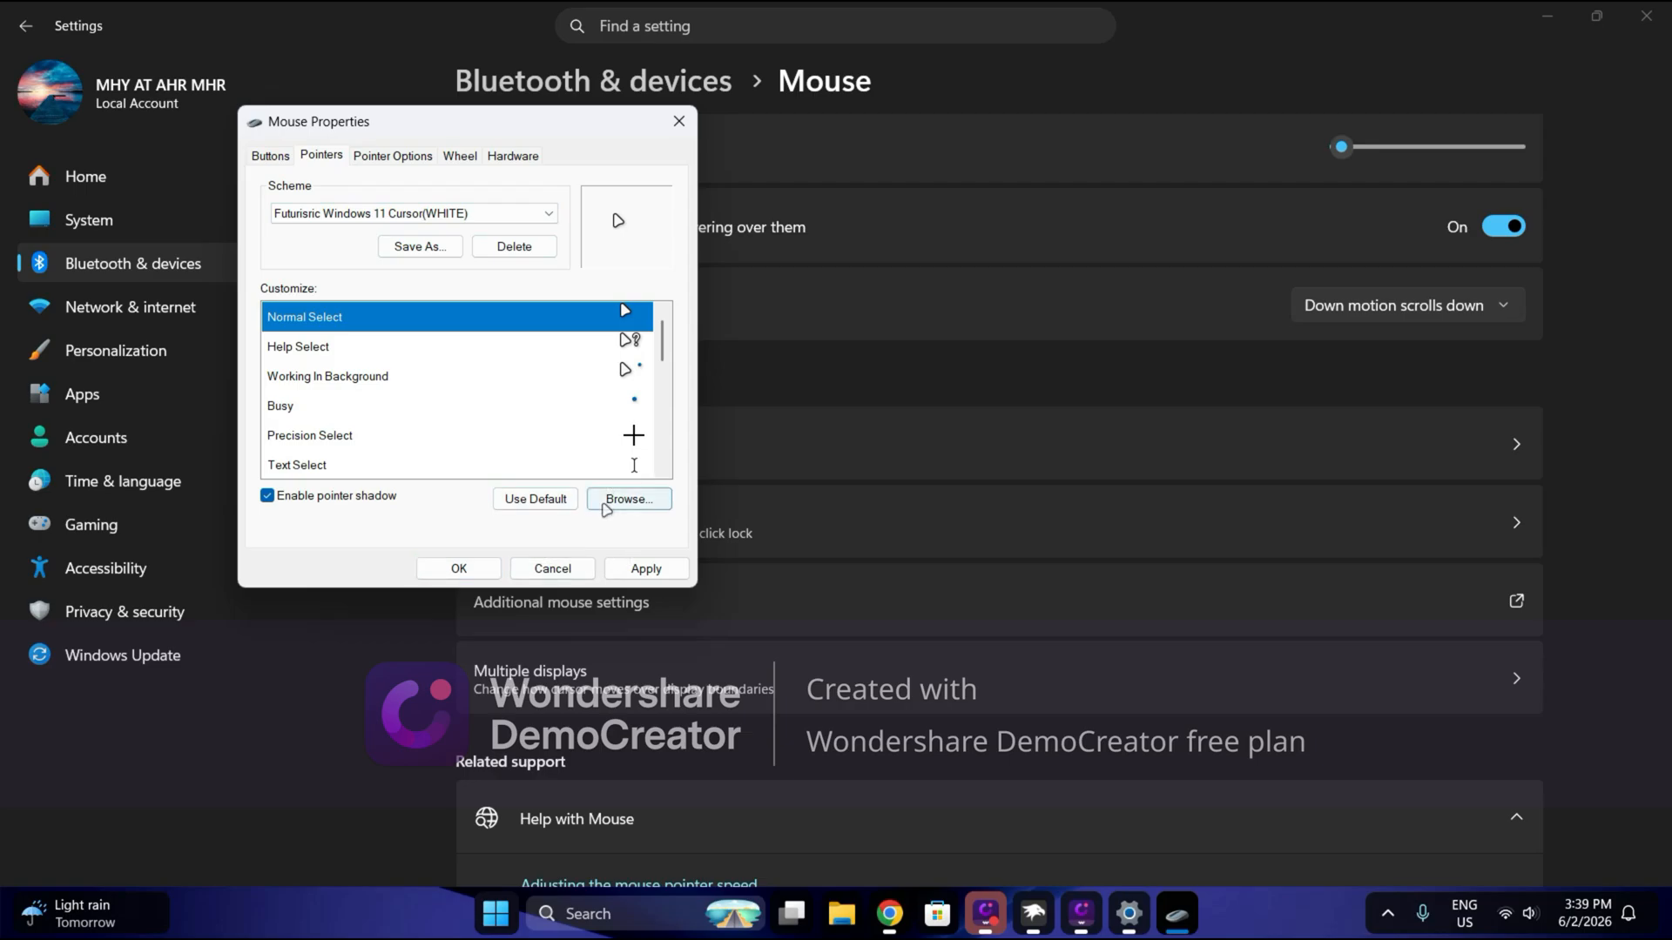
# - Browse for a Normal Select cursor file in the light folder of w11-cursor-concept-free, and close the file browser without choosing one
pyautogui.click(627, 499)
pyautogui.moveTo(632, 155); pyautogui.dragTo(1049, 163)
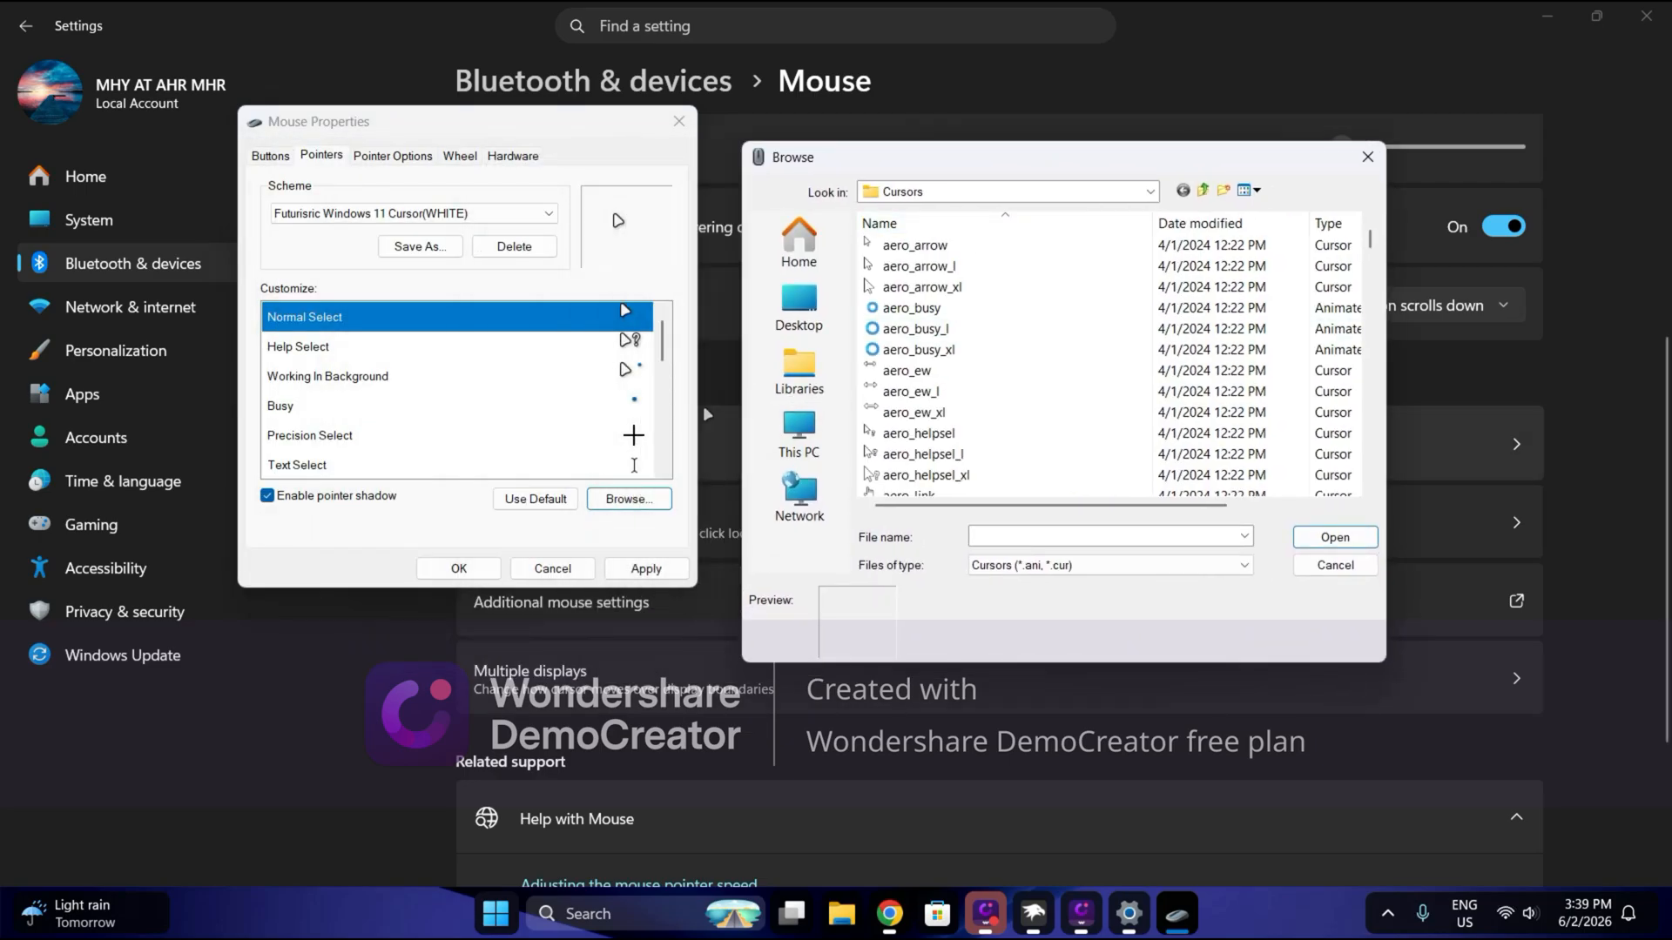
pyautogui.click(798, 309)
pyautogui.click(798, 244)
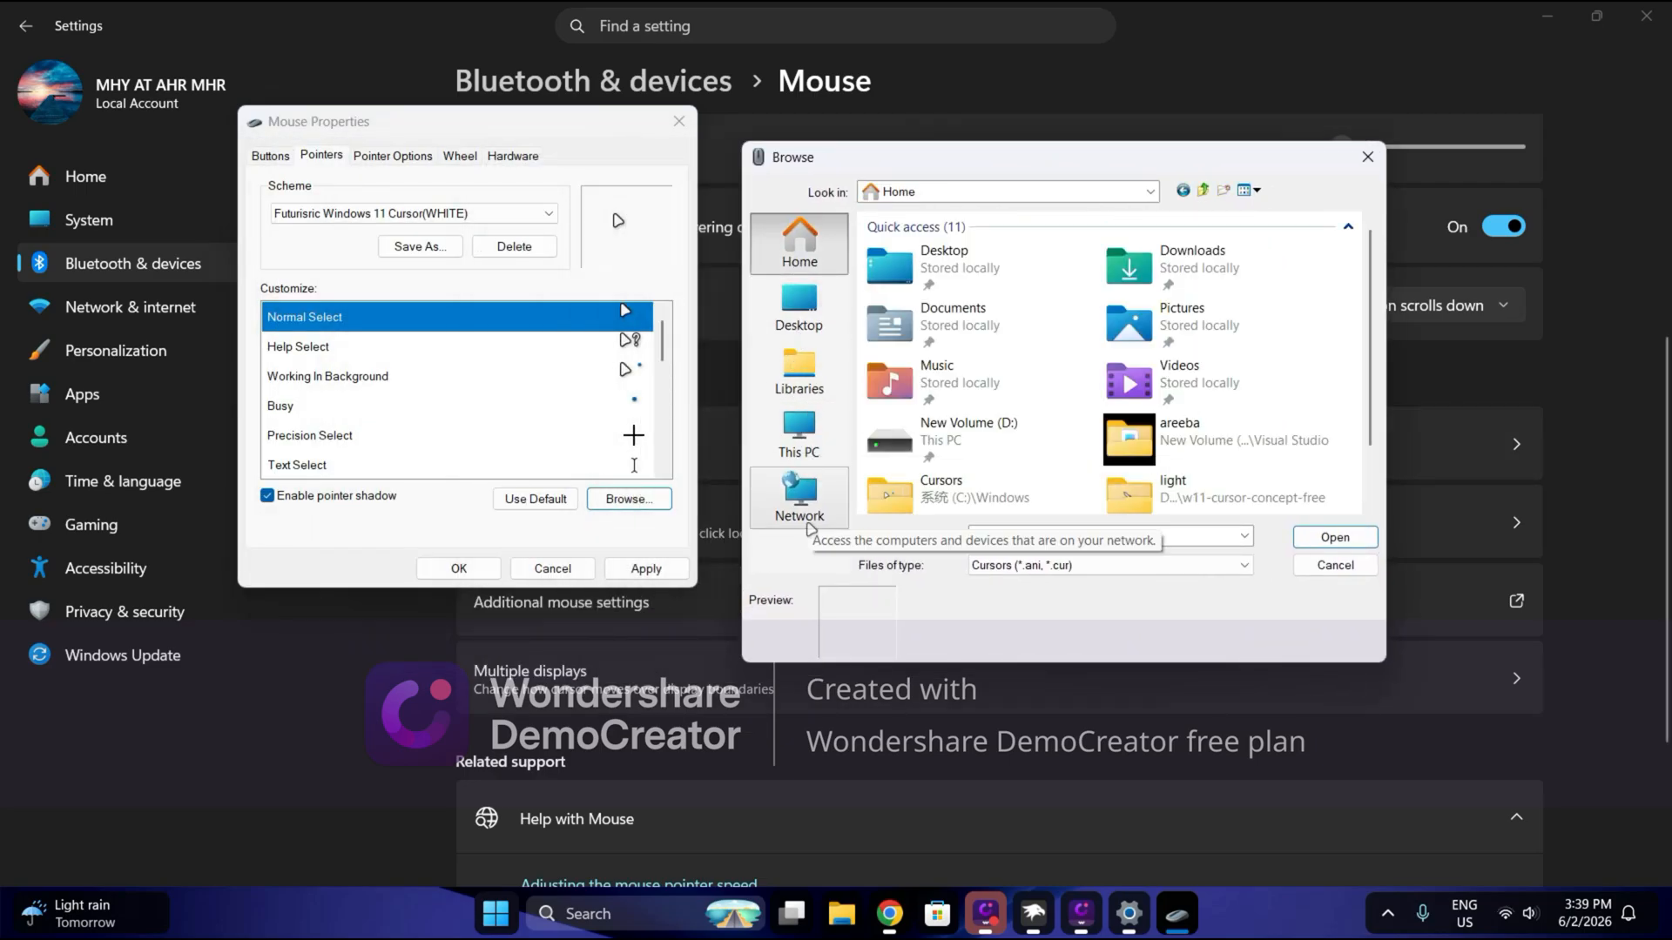
pyautogui.scroll(-2, 1313, 374)
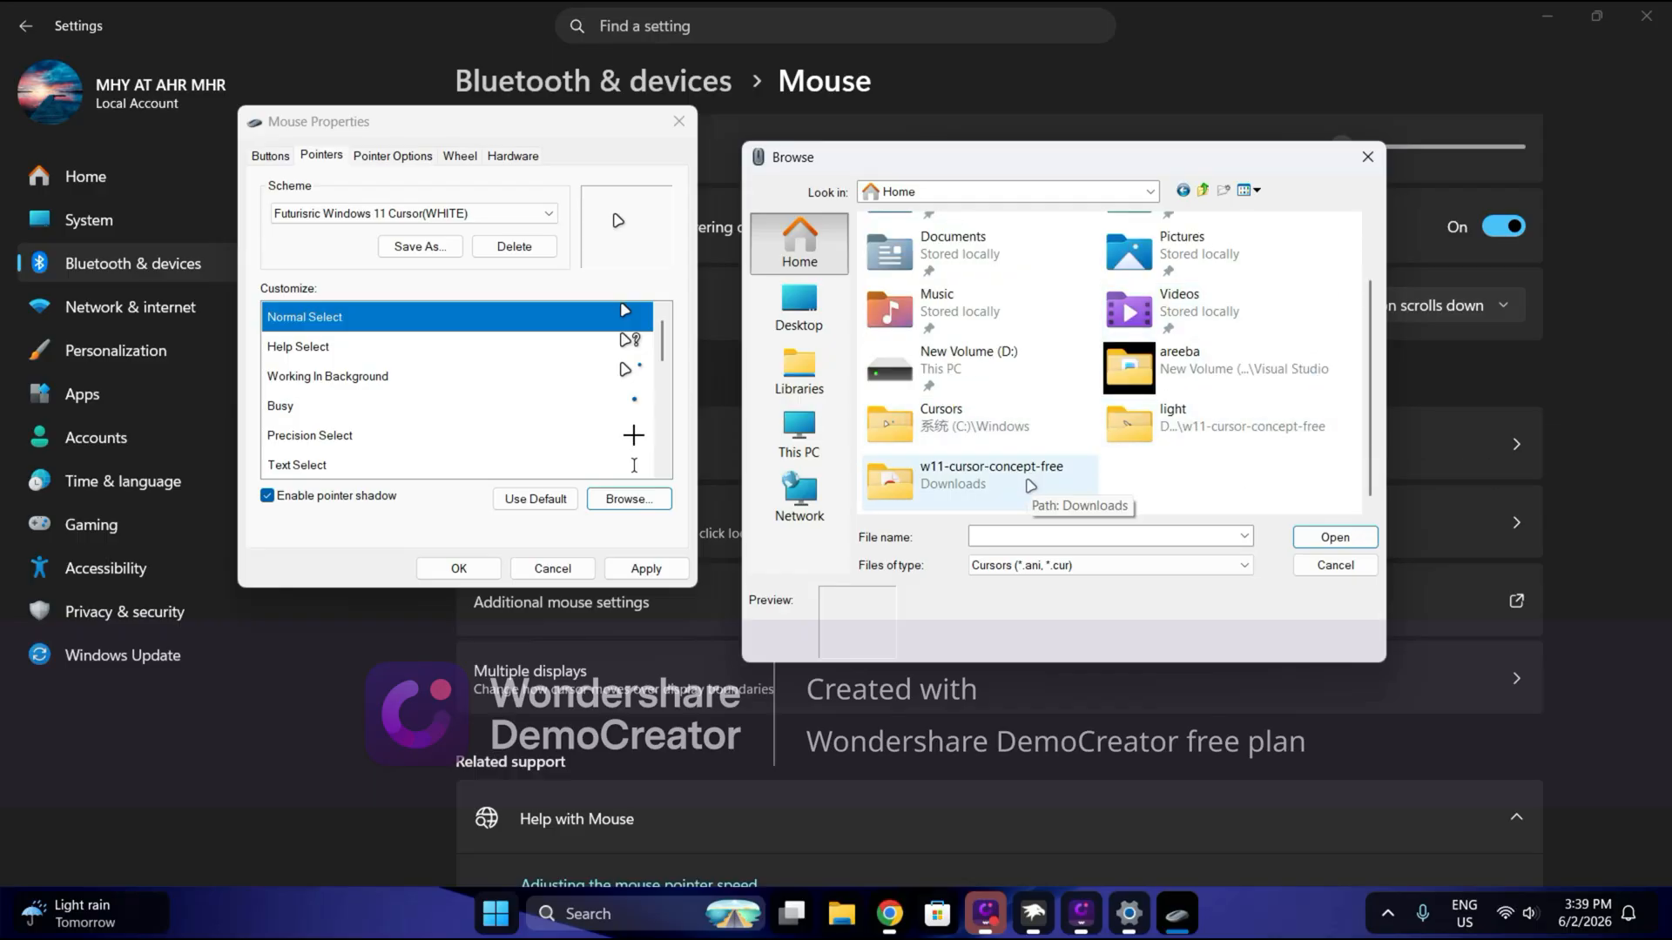
pyautogui.click(1030, 485)
pyautogui.doubleClick(1030, 483)
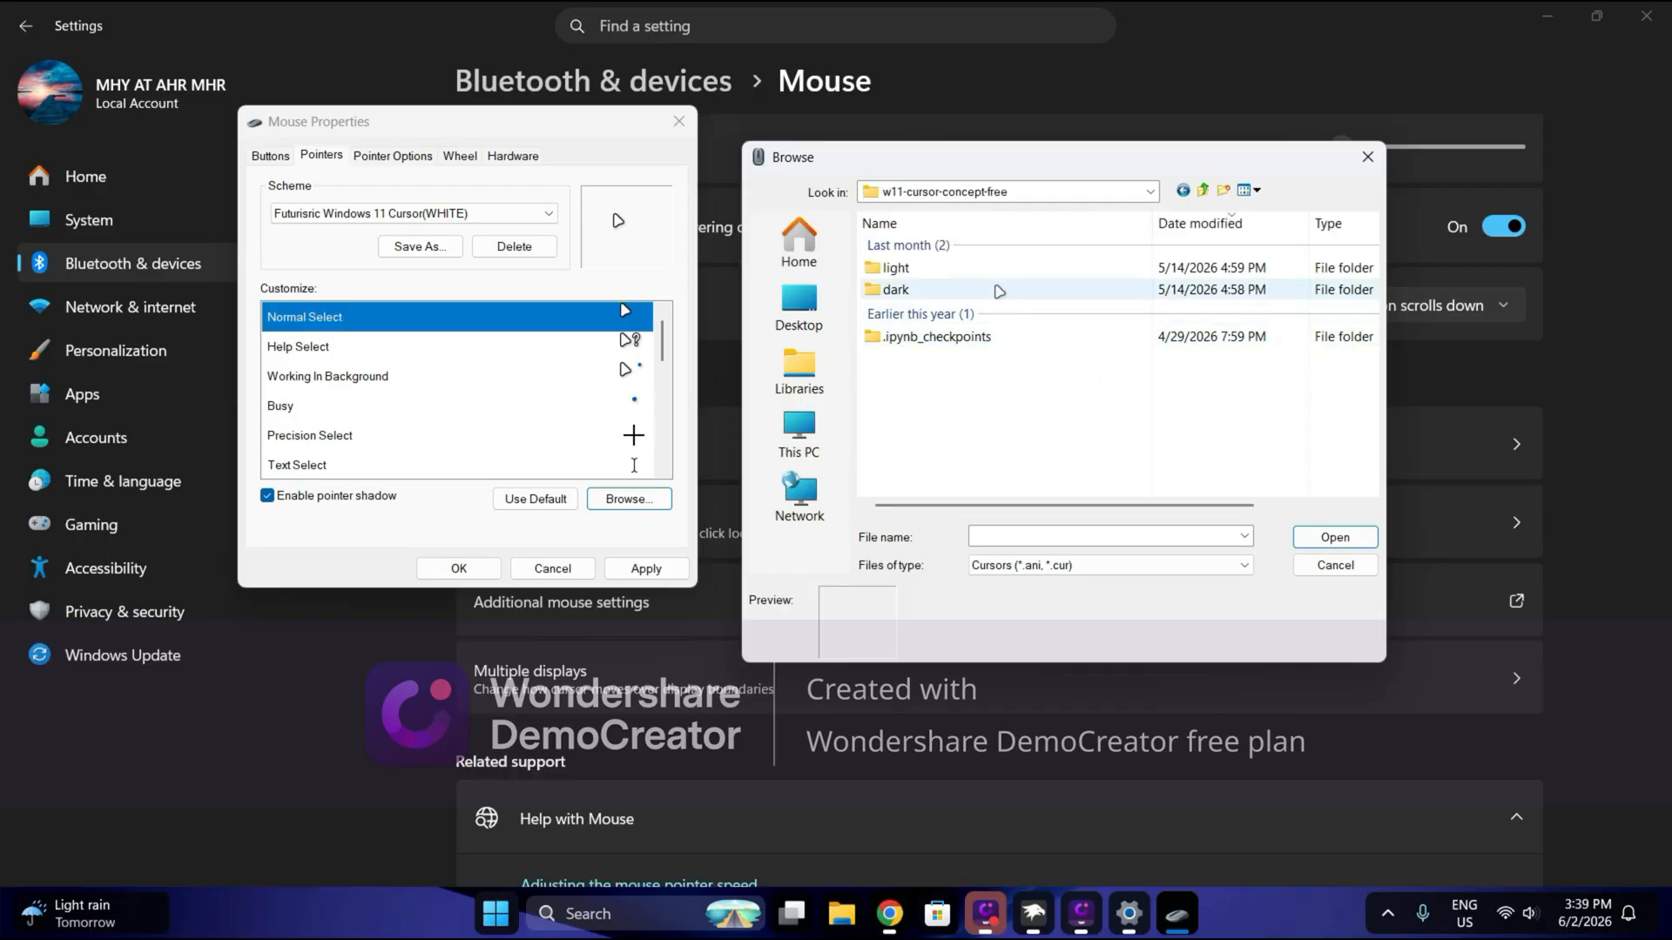
pyautogui.doubleClick(993, 276)
pyautogui.scroll(-3, 1041, 377)
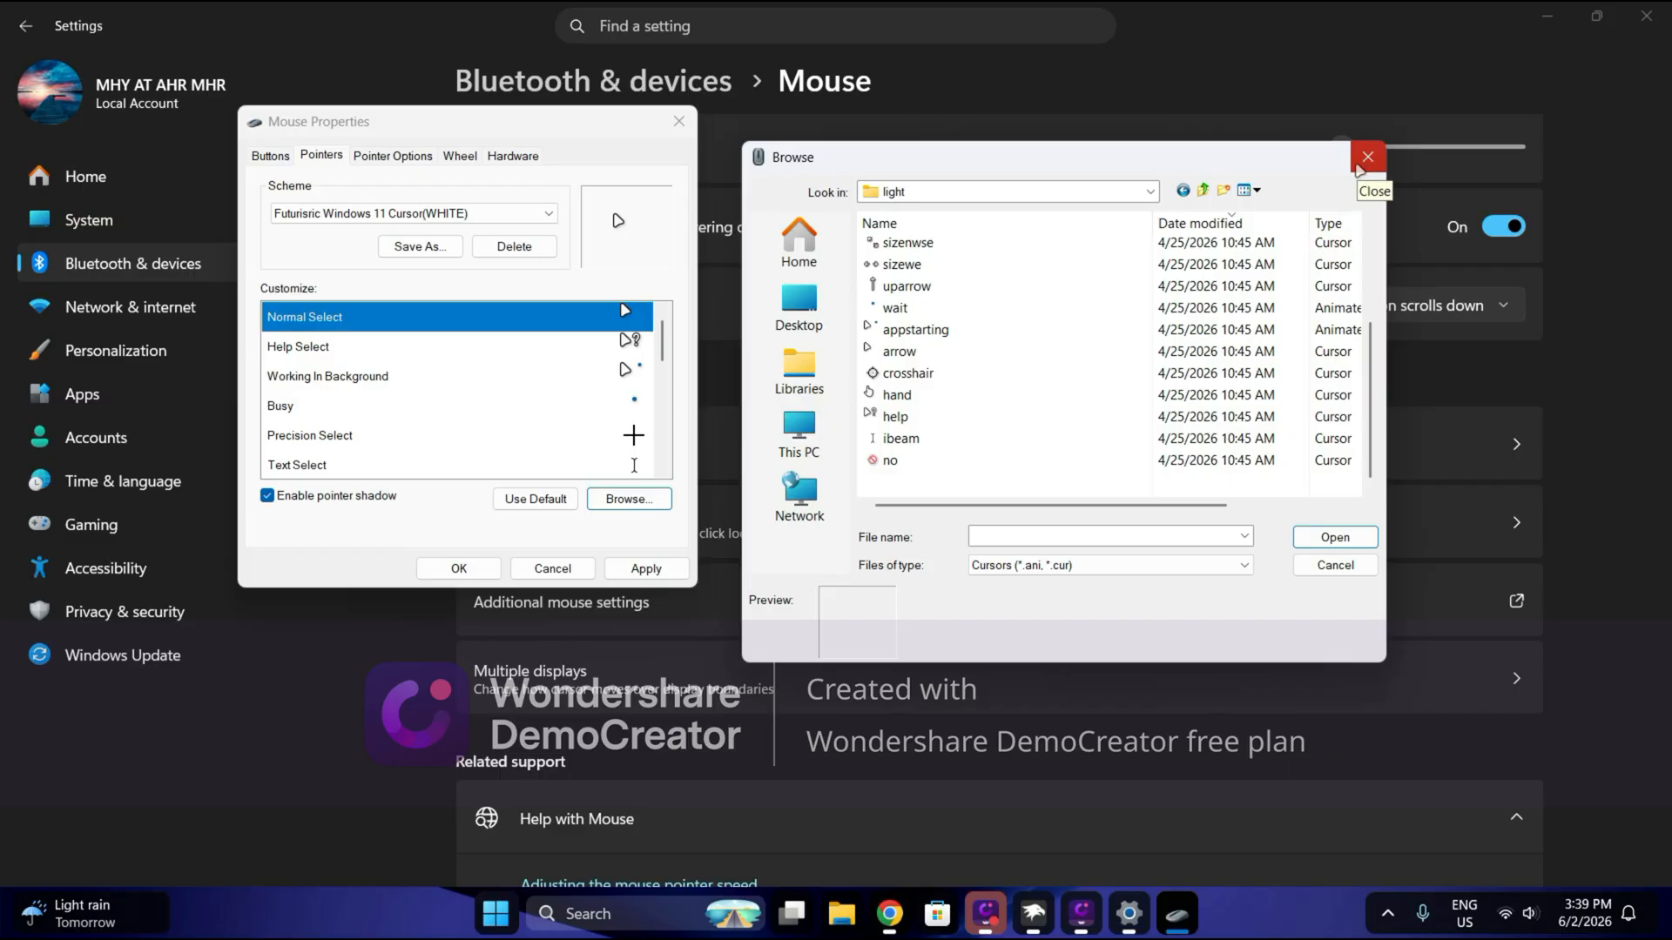
pyautogui.click(1363, 159)
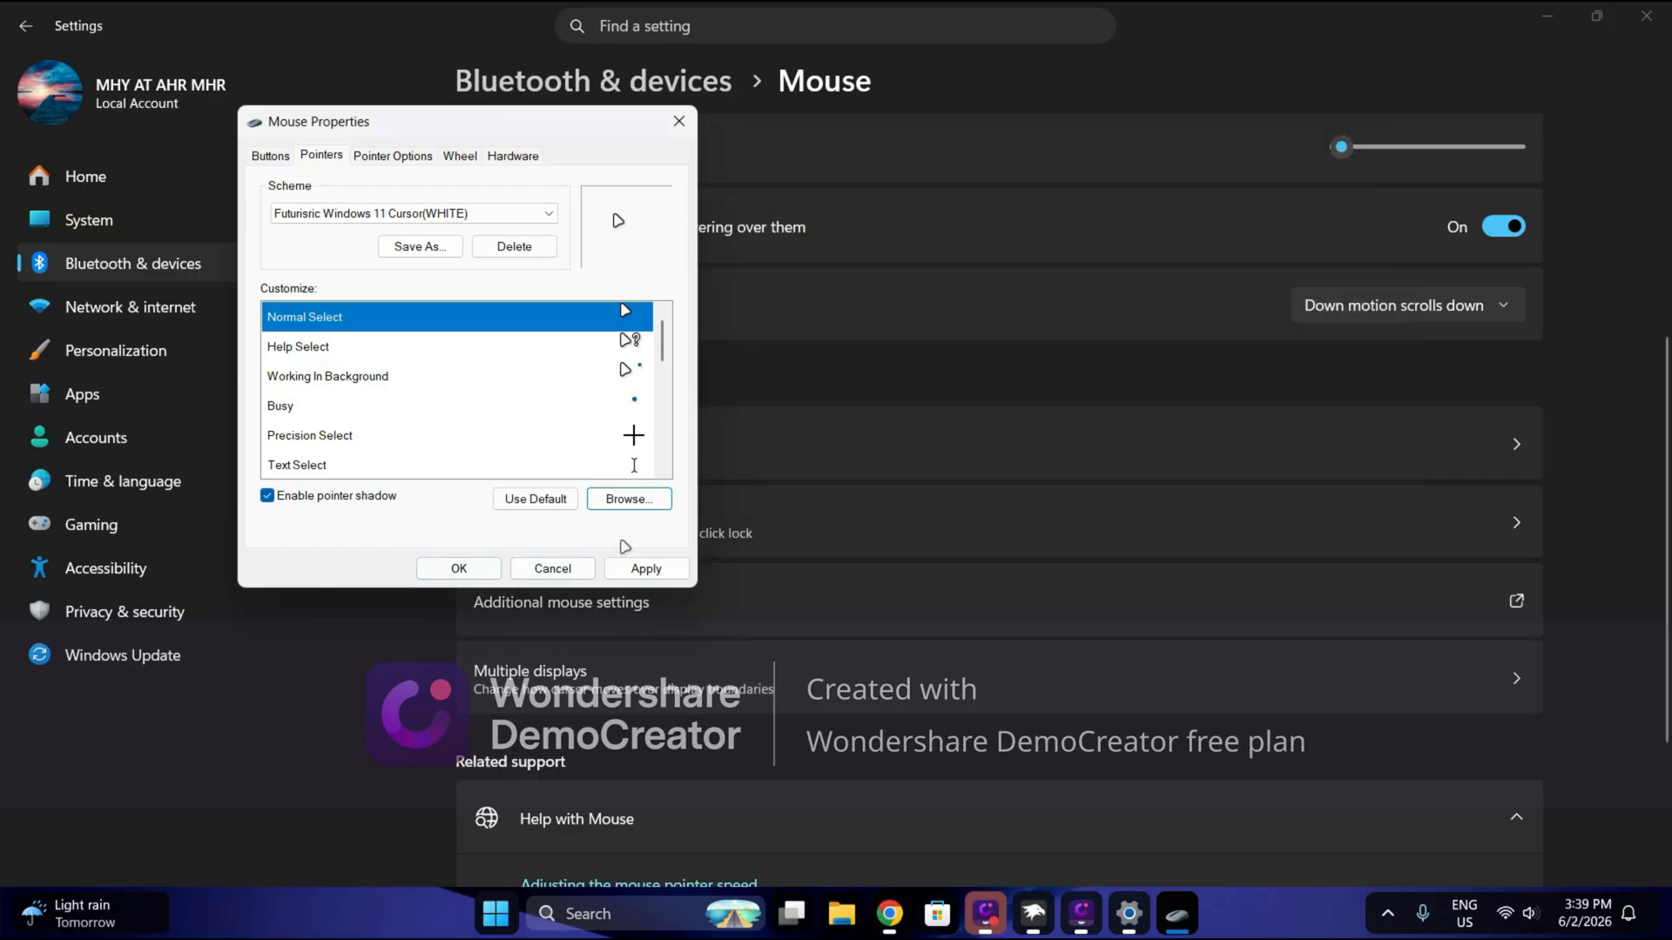
# - Apply the chosen pointer scheme, confirm Mouse Properties and close the Settings window
pyautogui.click(666, 570)
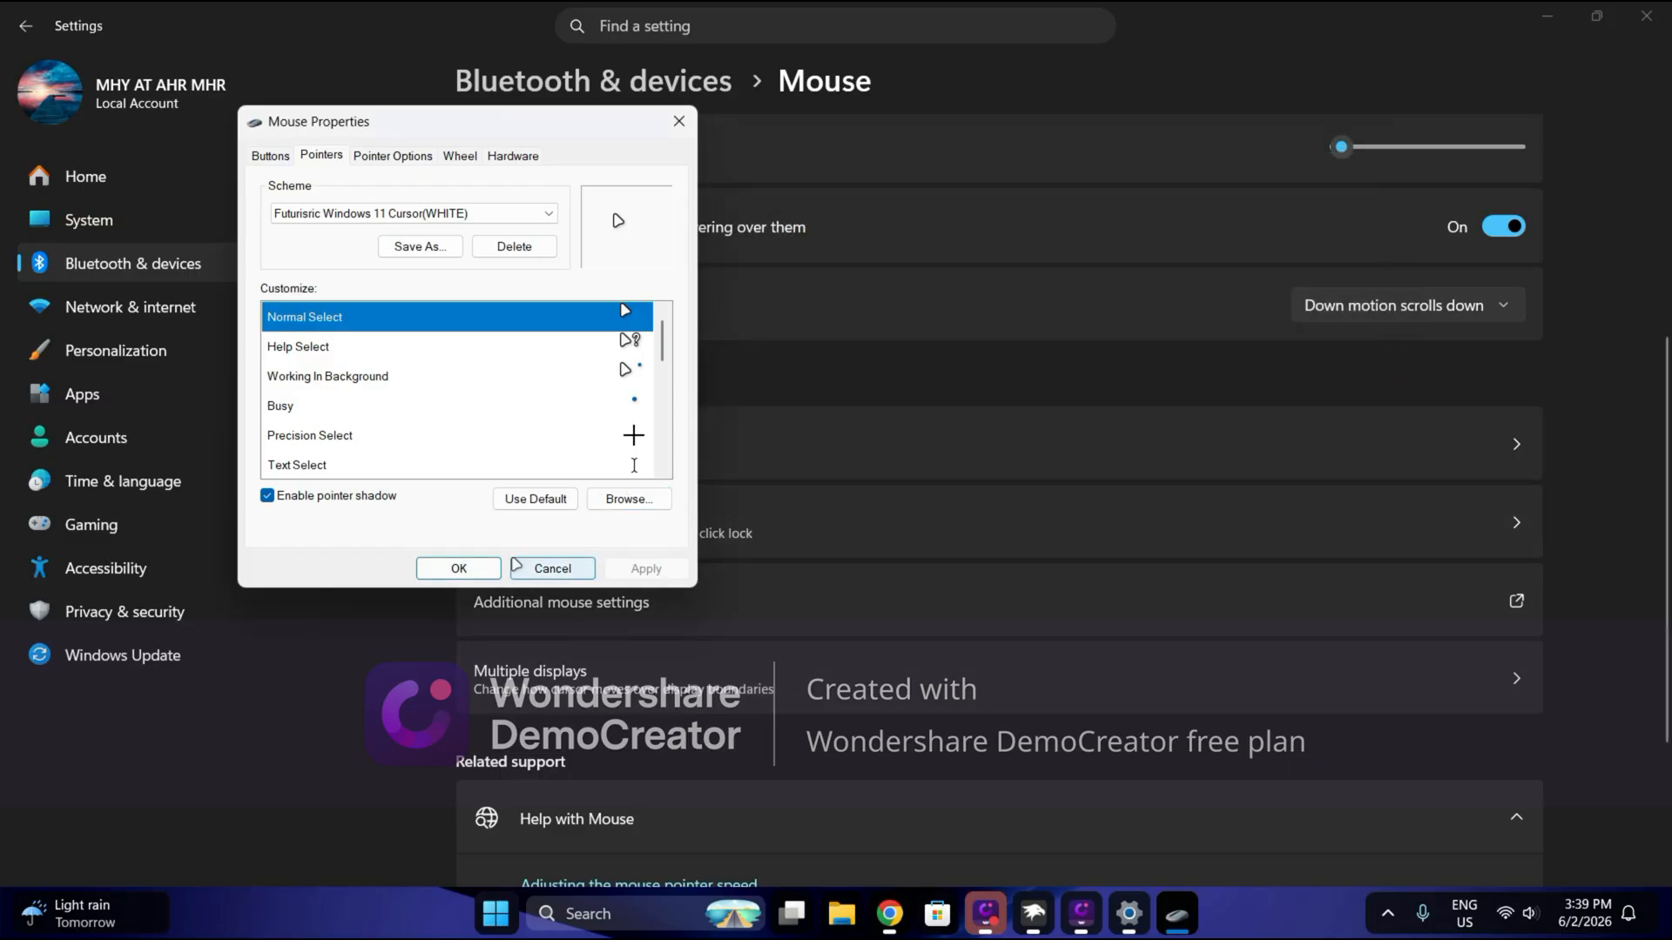
pyautogui.click(458, 566)
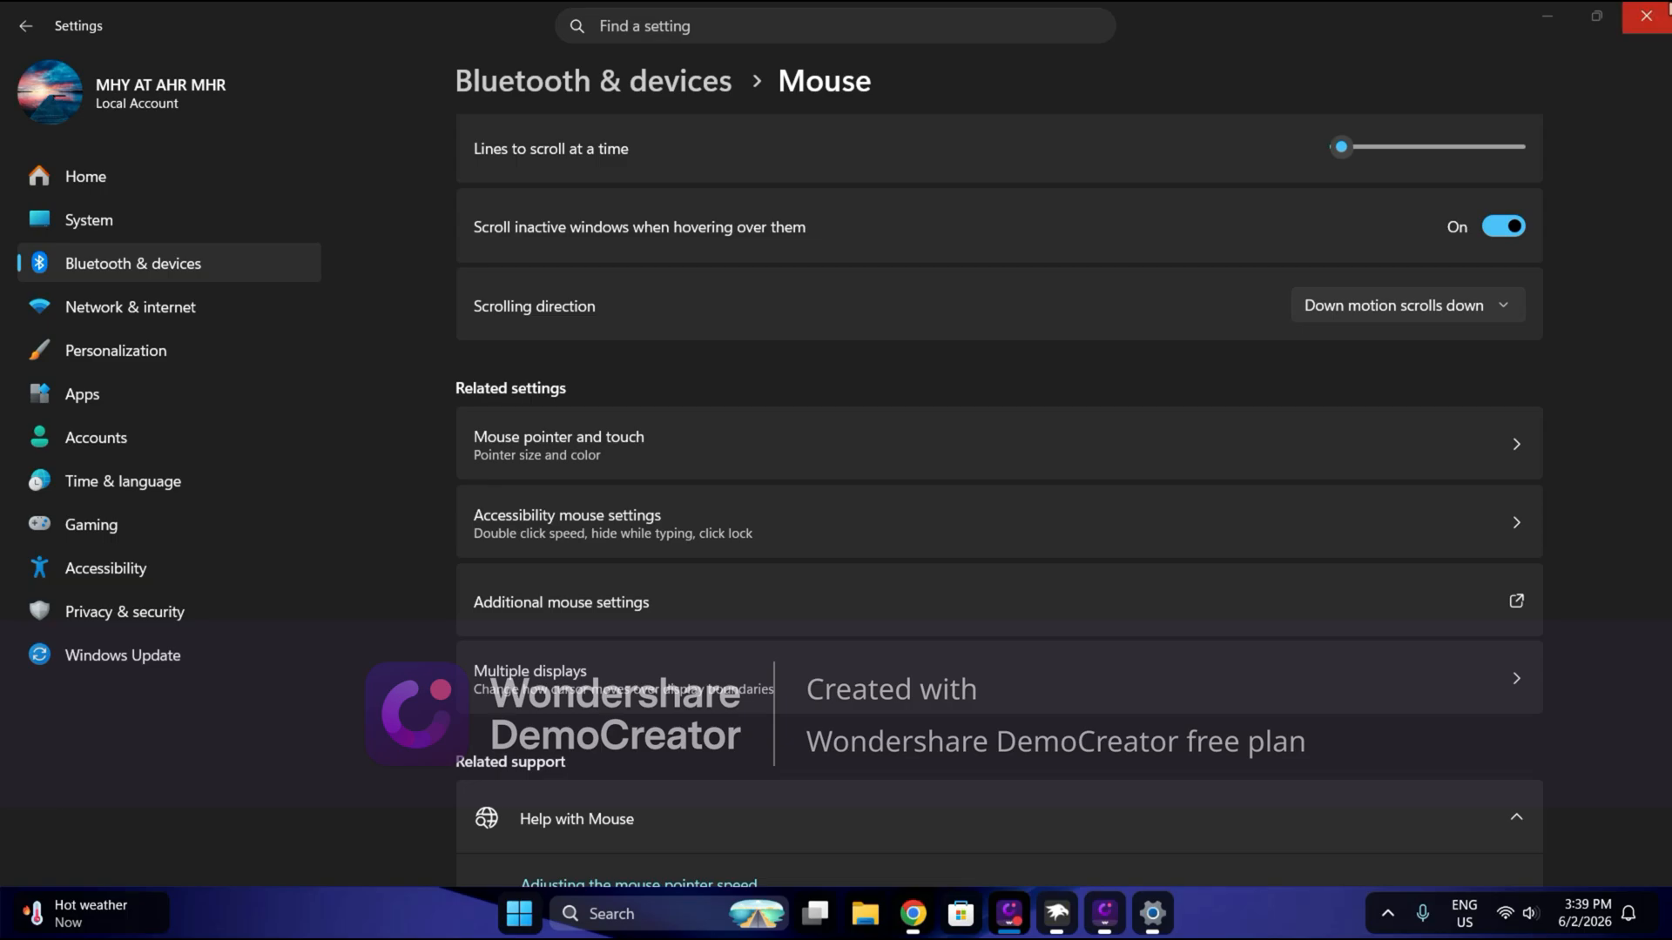
pyautogui.click(1665, 10)
# - Review the W11 Cursor Concept Free page, switch to Windhawk, and minimize the open windows to show the desktop
pyautogui.scroll(2, 997, 517)
pyautogui.scroll(-4, 997, 517)
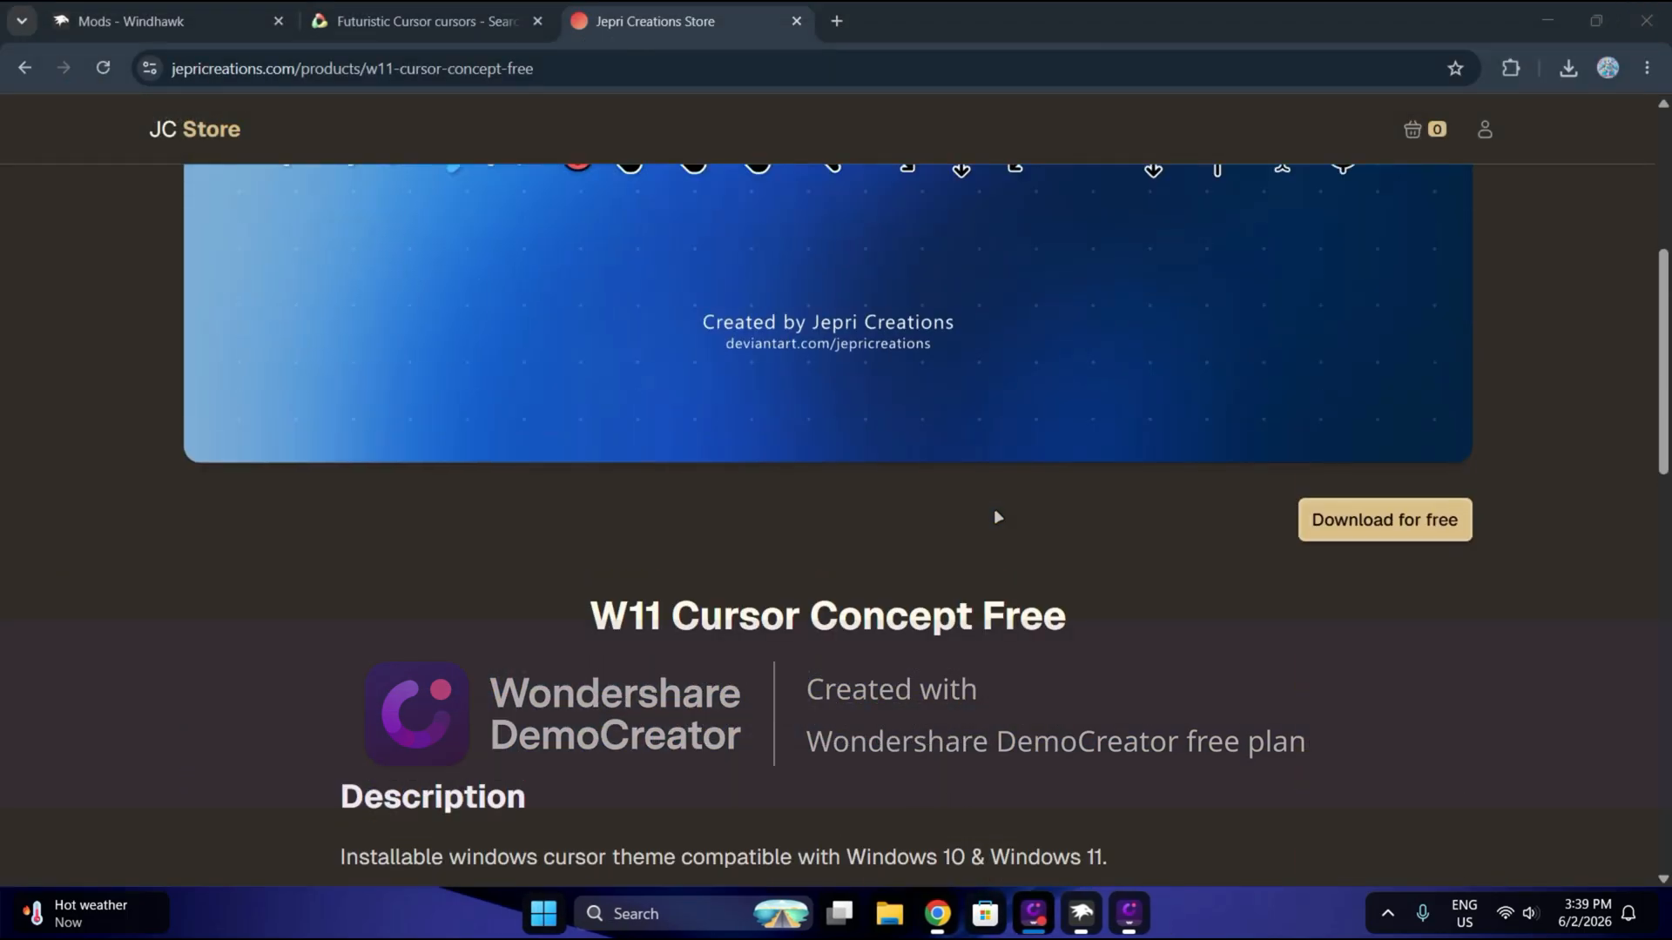
pyautogui.scroll(4, 997, 518)
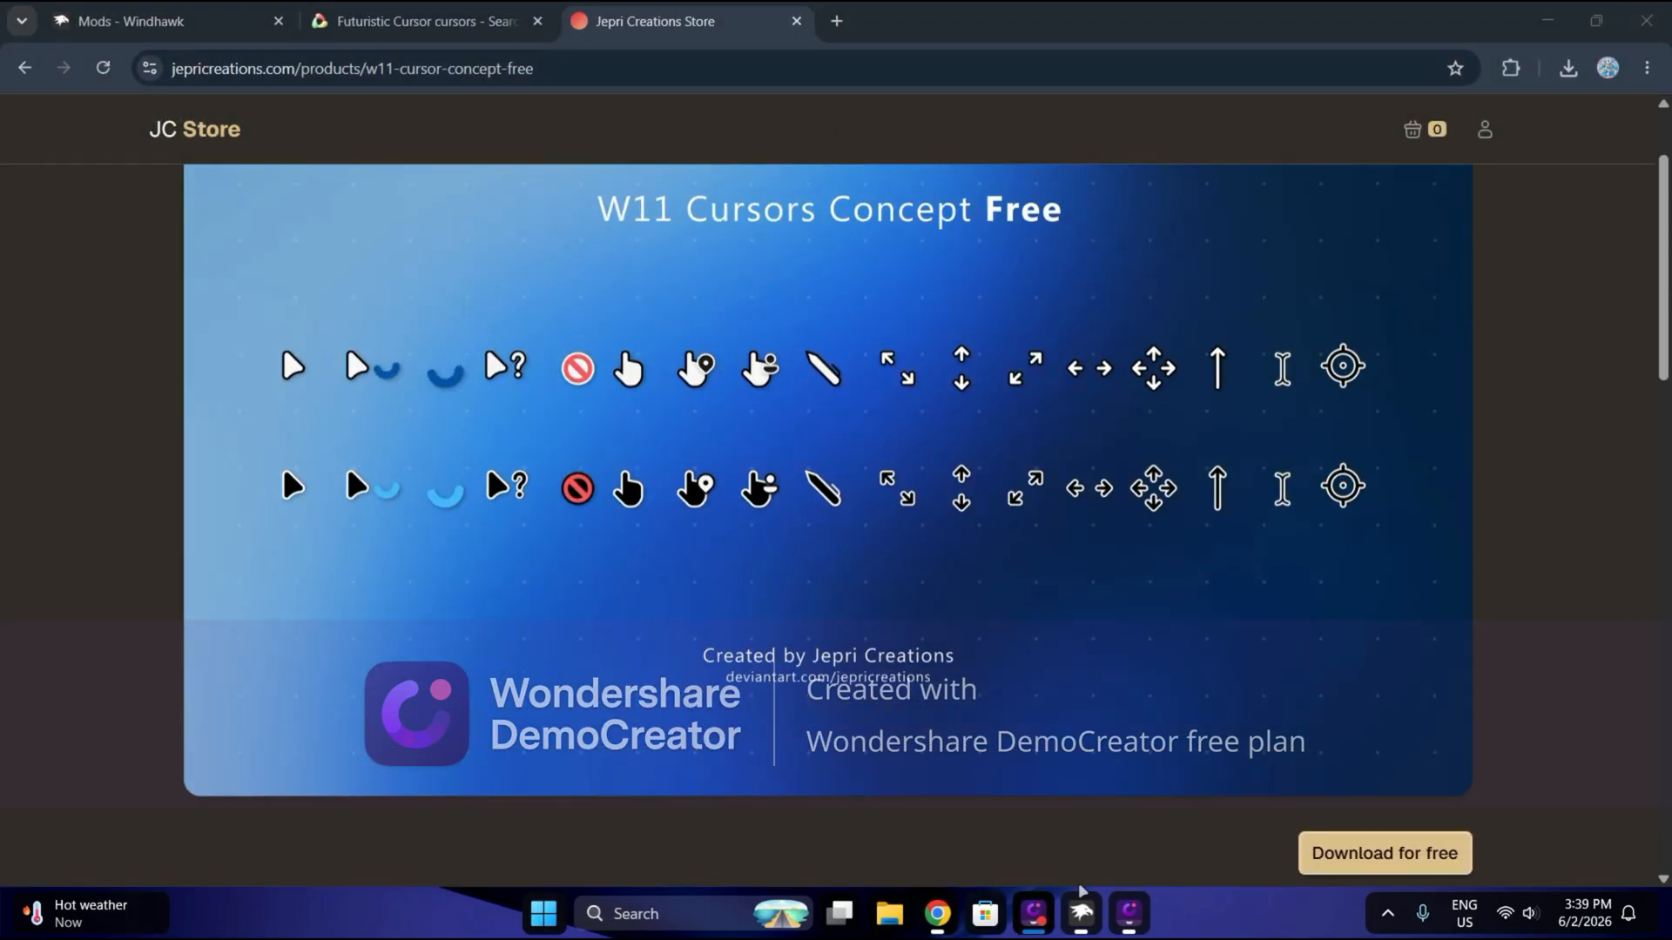
pyautogui.click(1081, 910)
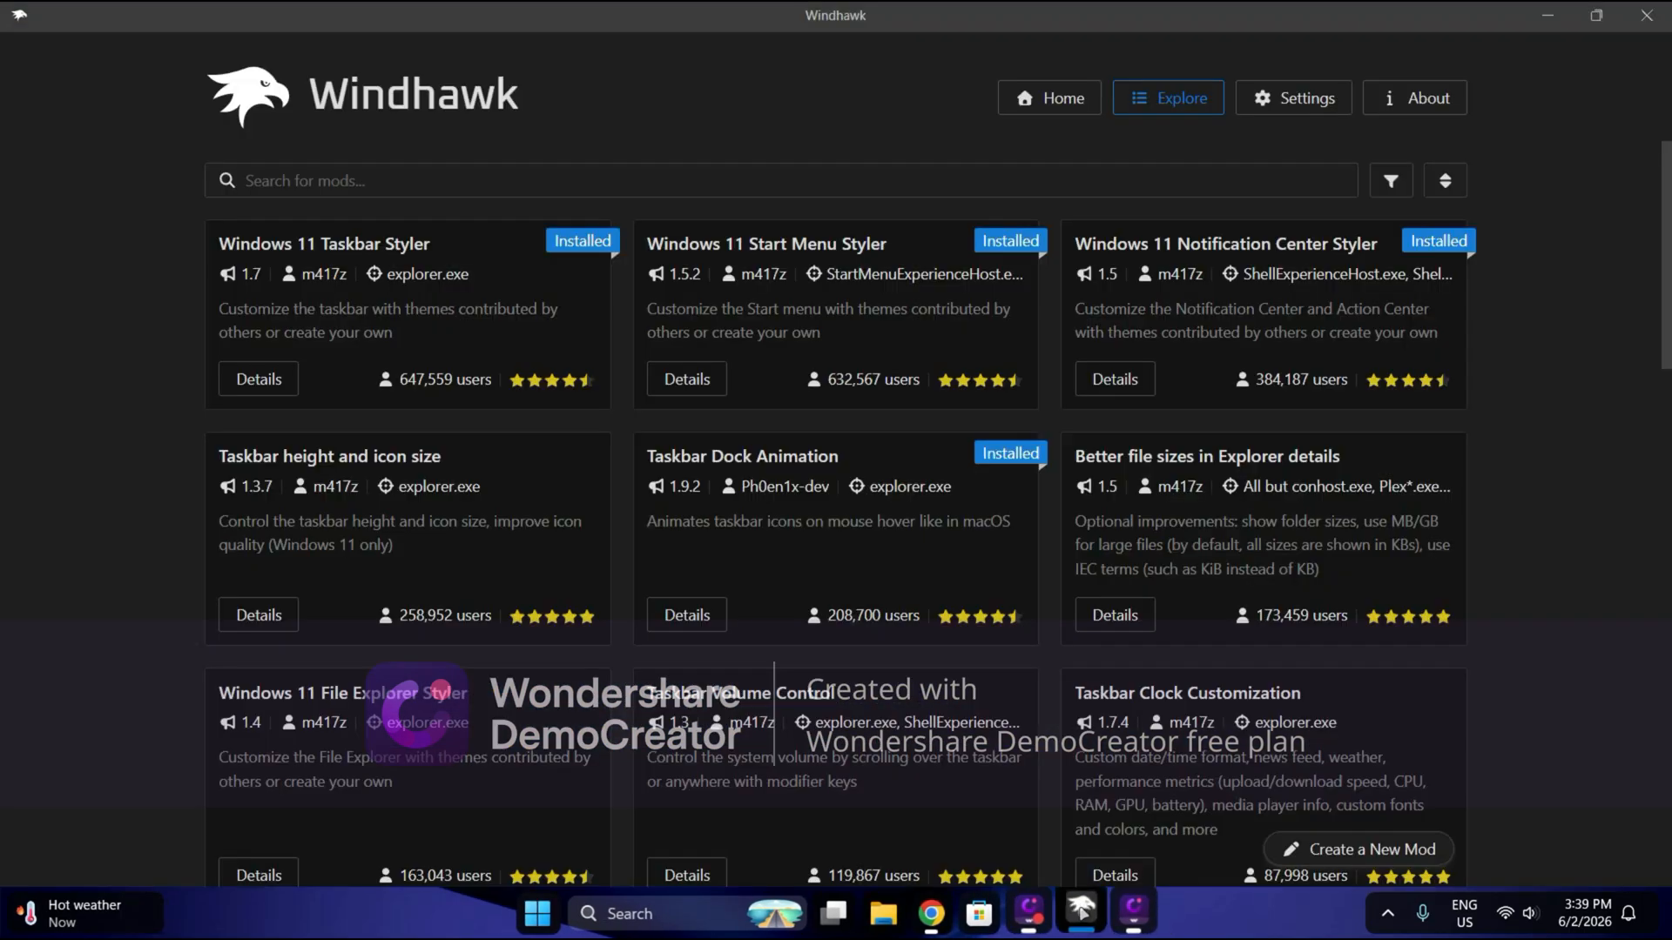
pyautogui.click(1547, 15)
pyautogui.click(1555, 18)
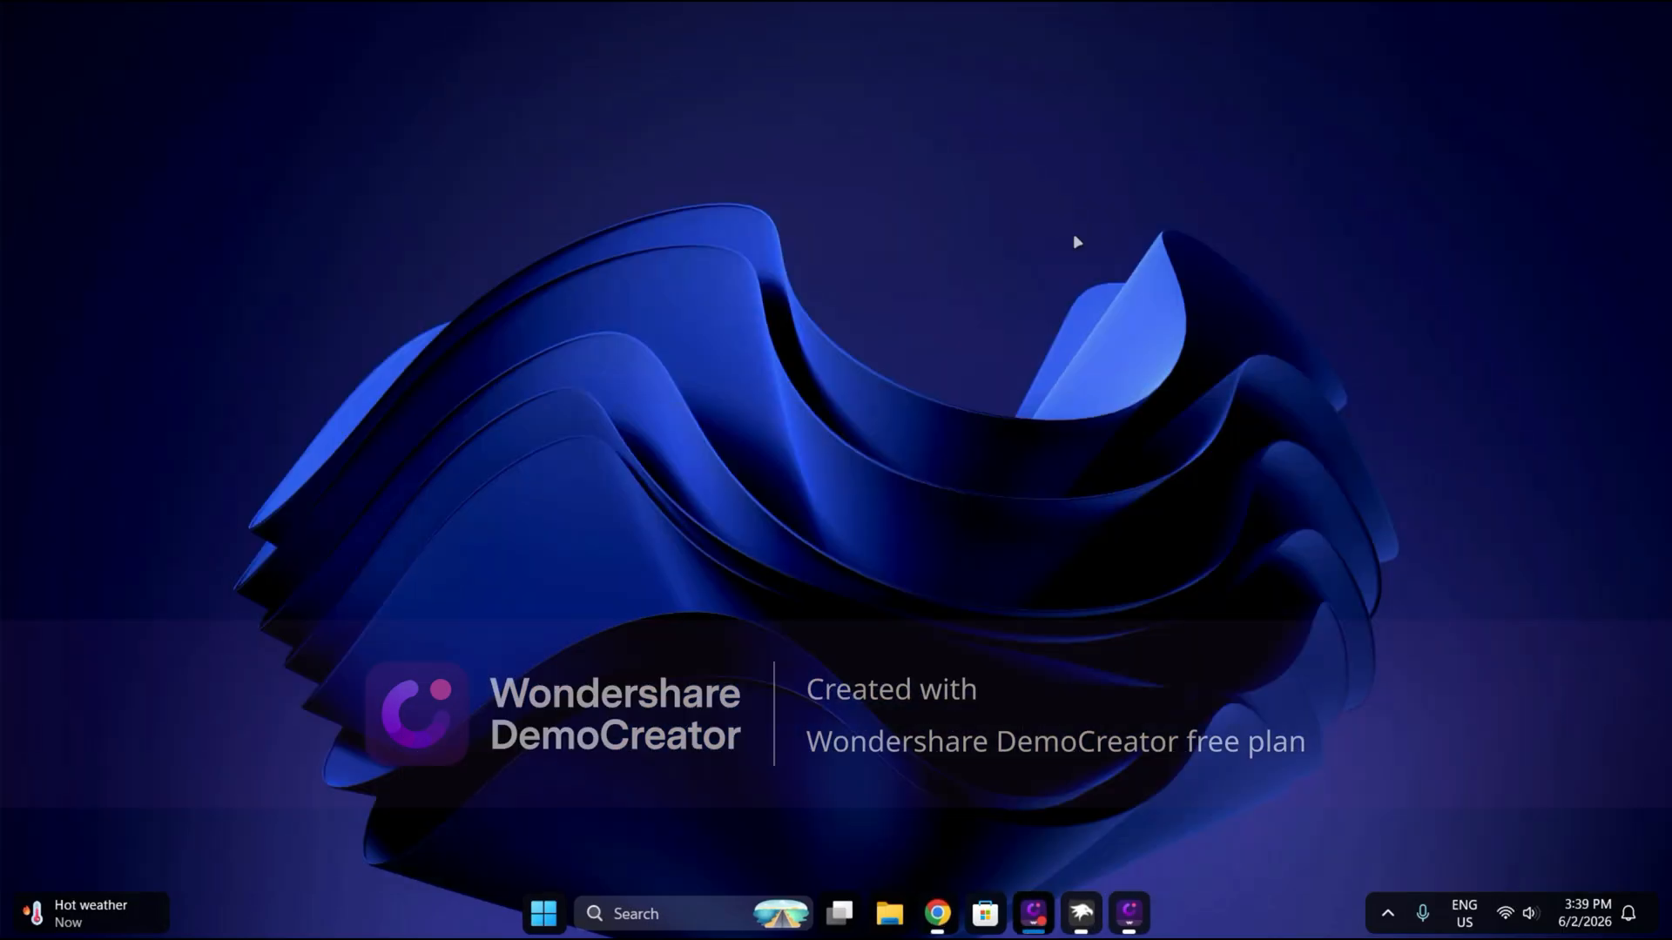